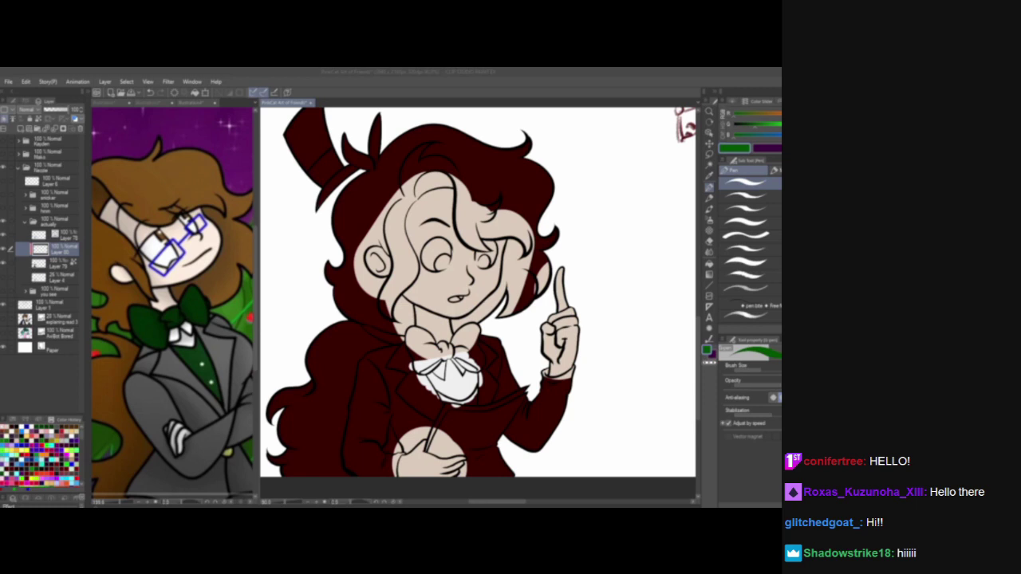
click(371, 315)
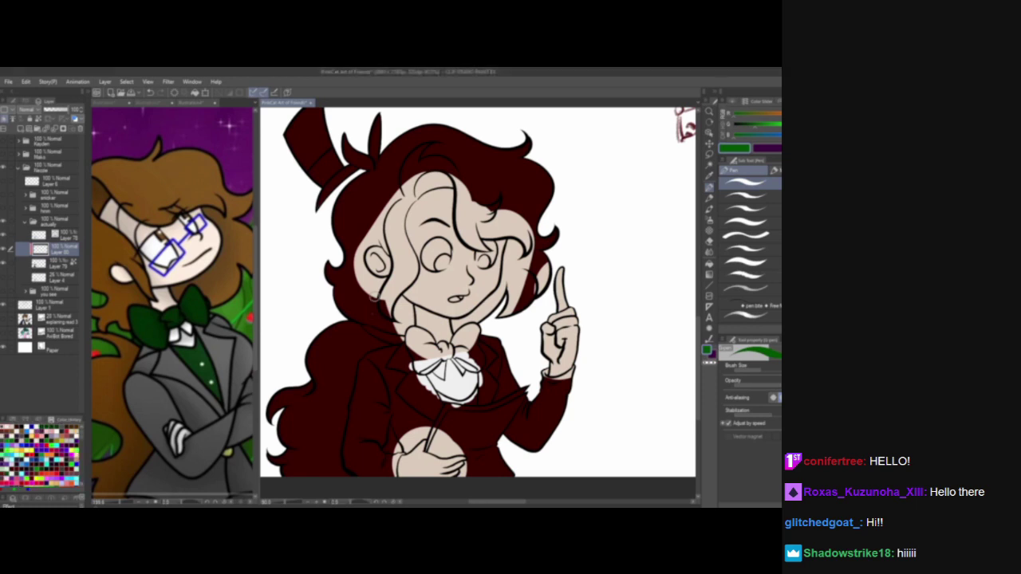
scroll(375, 298, up, 2)
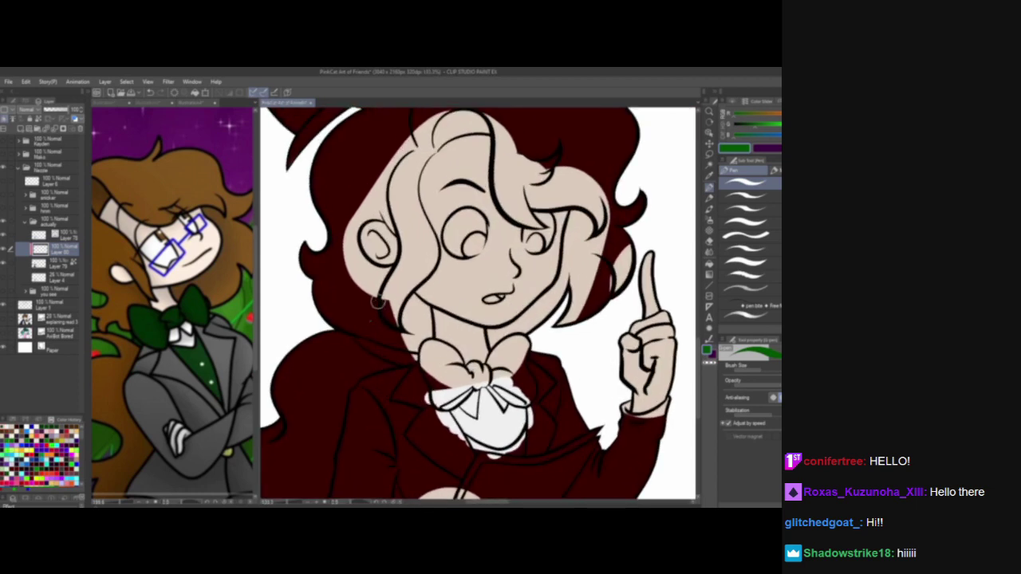
drag(386, 313, 335, 330)
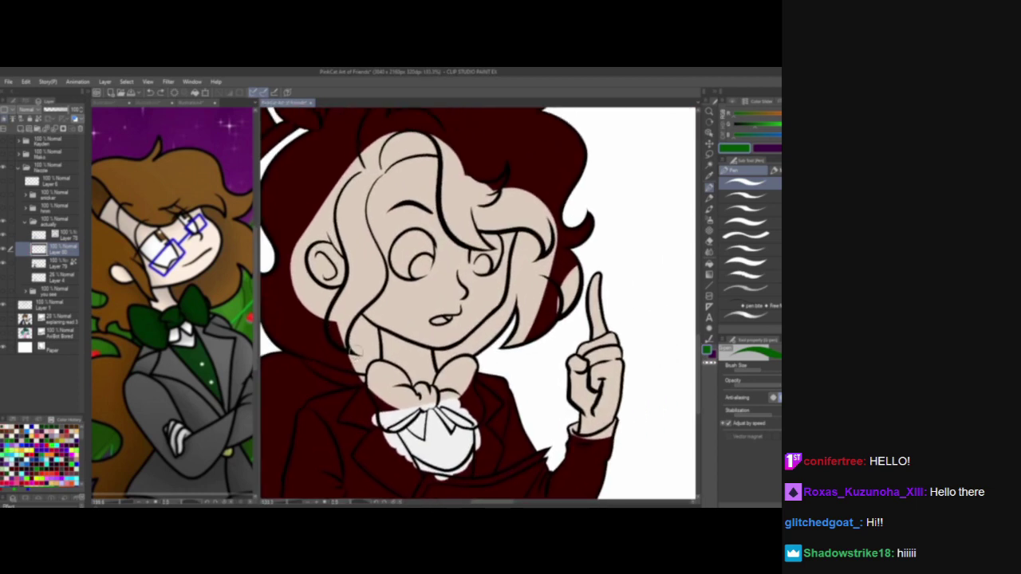
drag(422, 411, 431, 226)
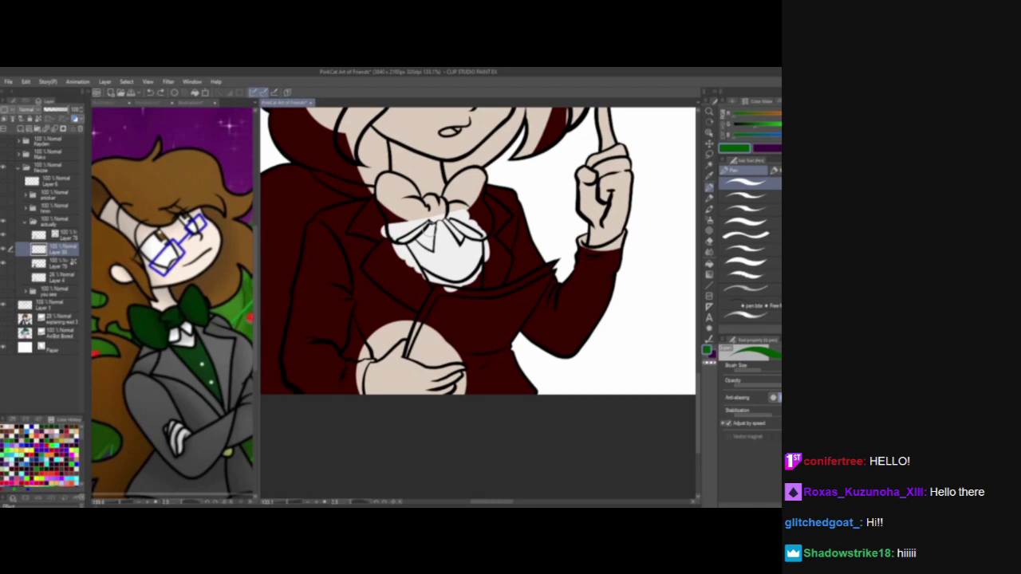
scroll(508, 345, up, 3)
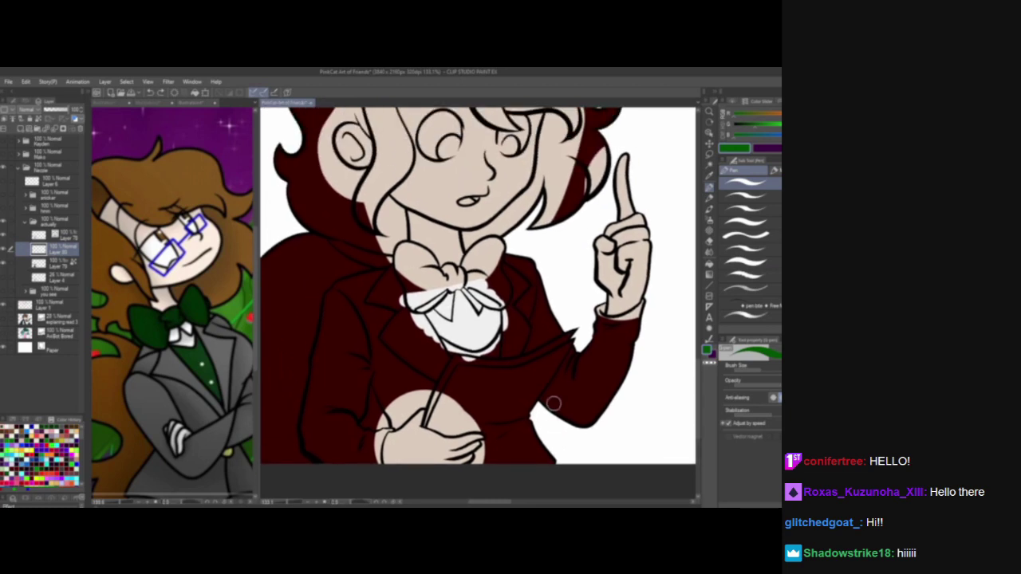
scroll(553, 404, up, 4)
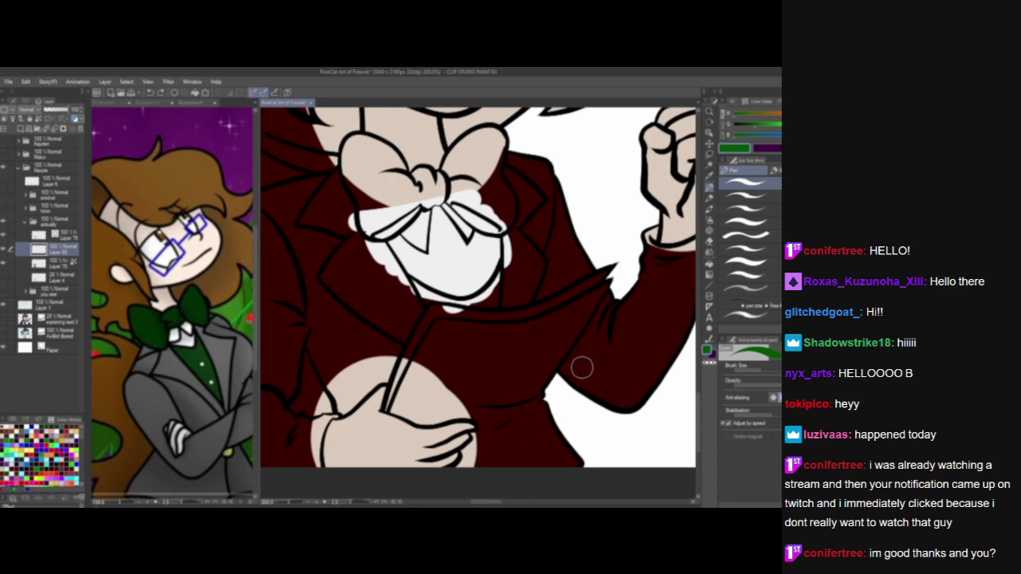
click(3, 250)
scroll(401, 292, down, 4)
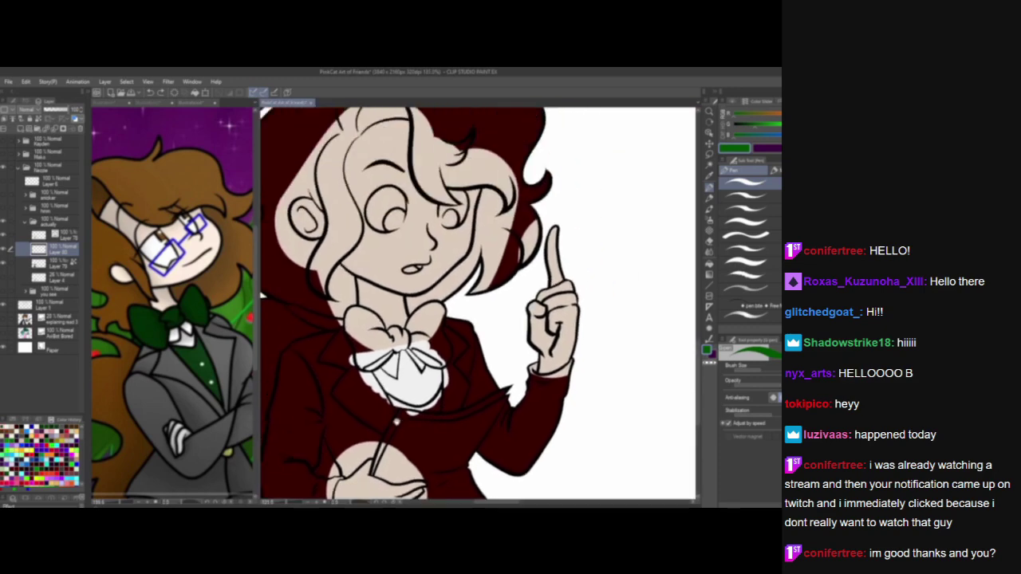
click(3, 249)
click(3, 250)
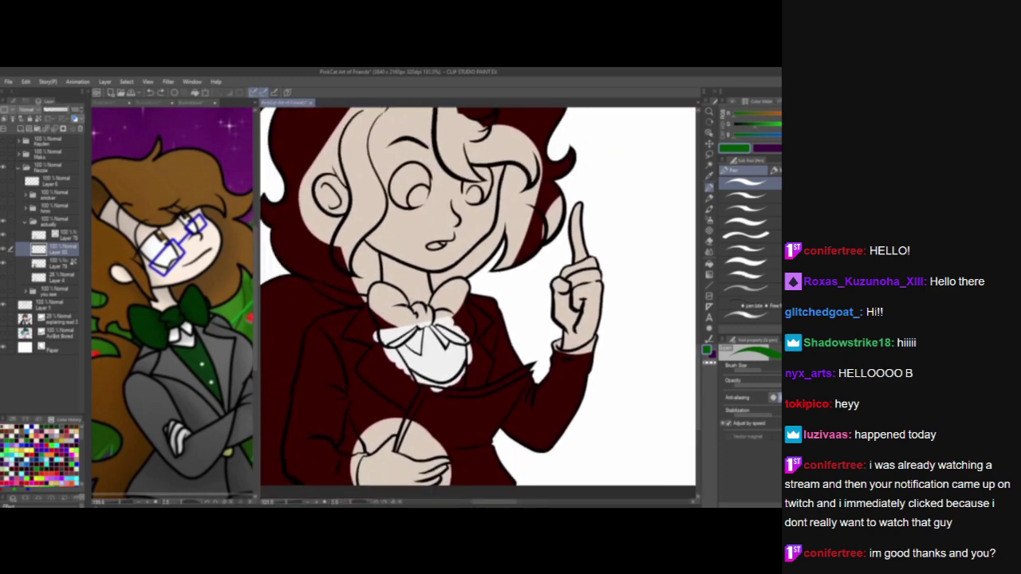
Auto-select the bow tie's lobes and the book's edge and cover on the line art layer.
scroll(424, 320, up, 4)
drag(449, 344, 463, 293)
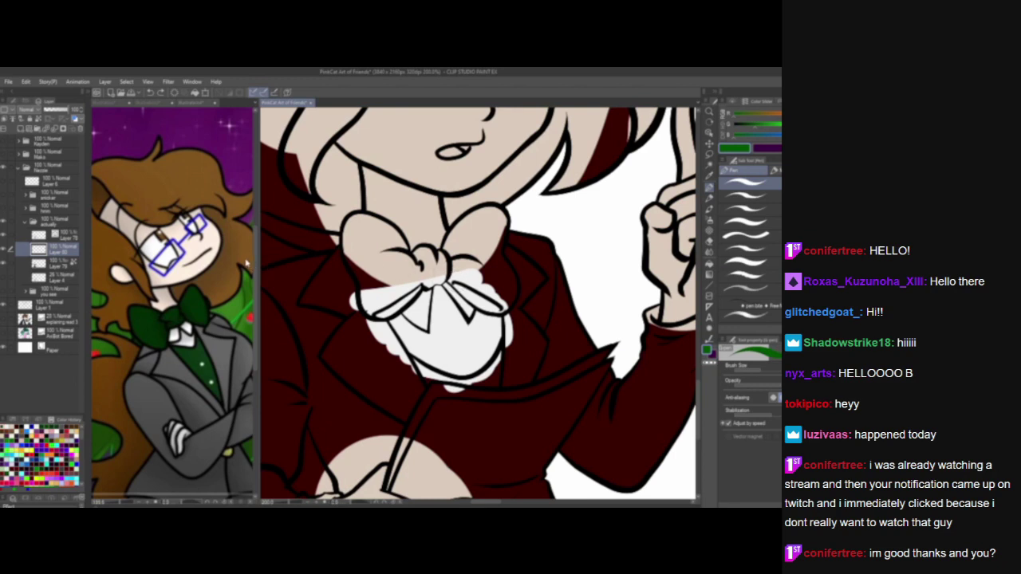
click(73, 236)
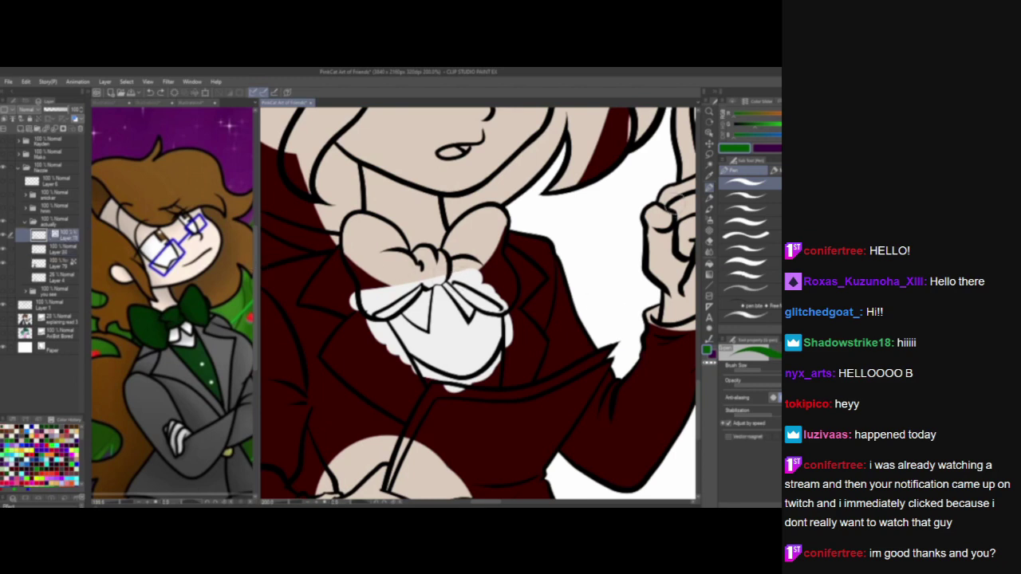
click(709, 164)
click(378, 273)
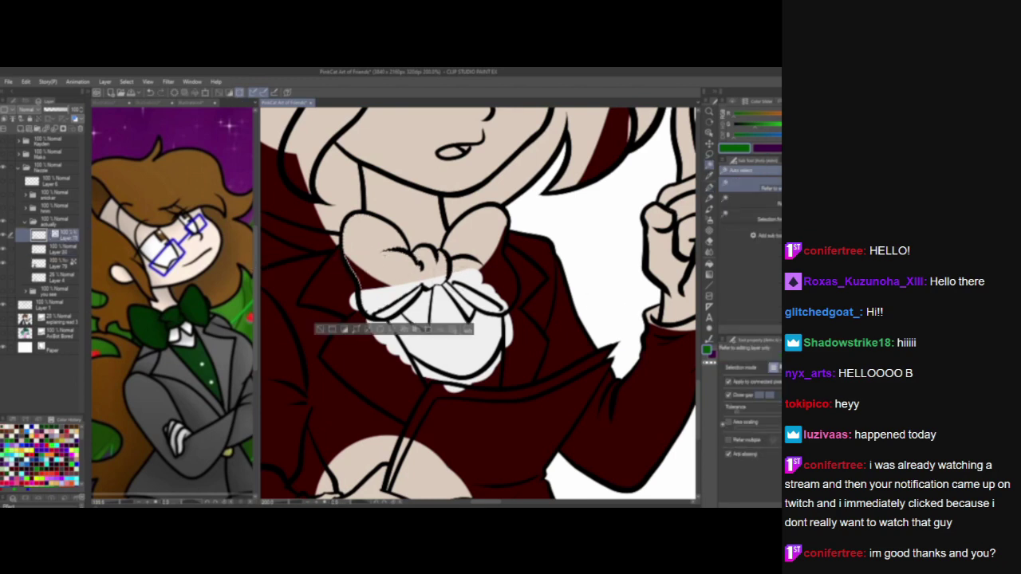
scroll(591, 351, down, 3)
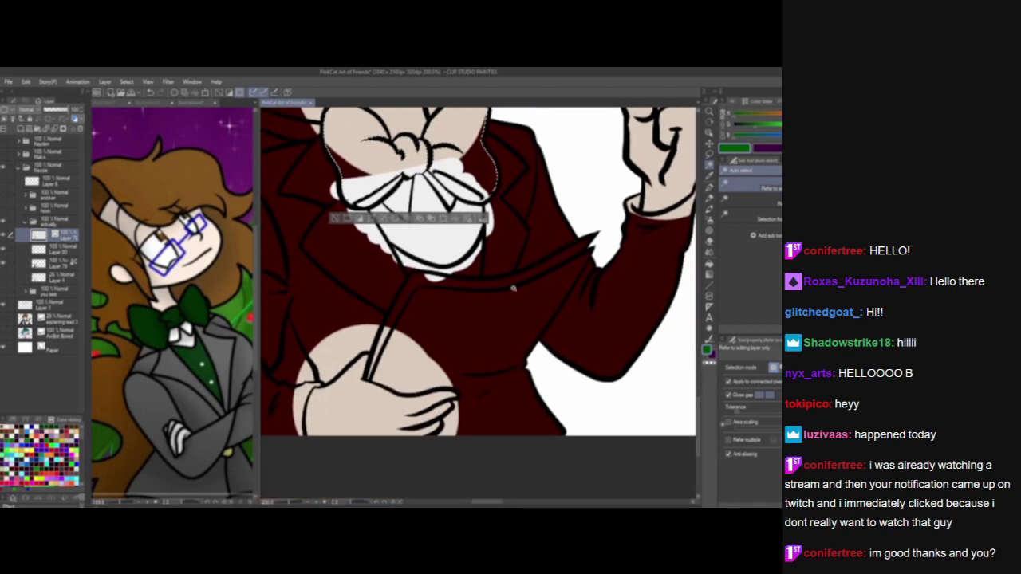
click(421, 280)
click(453, 326)
drag(477, 201, 472, 349)
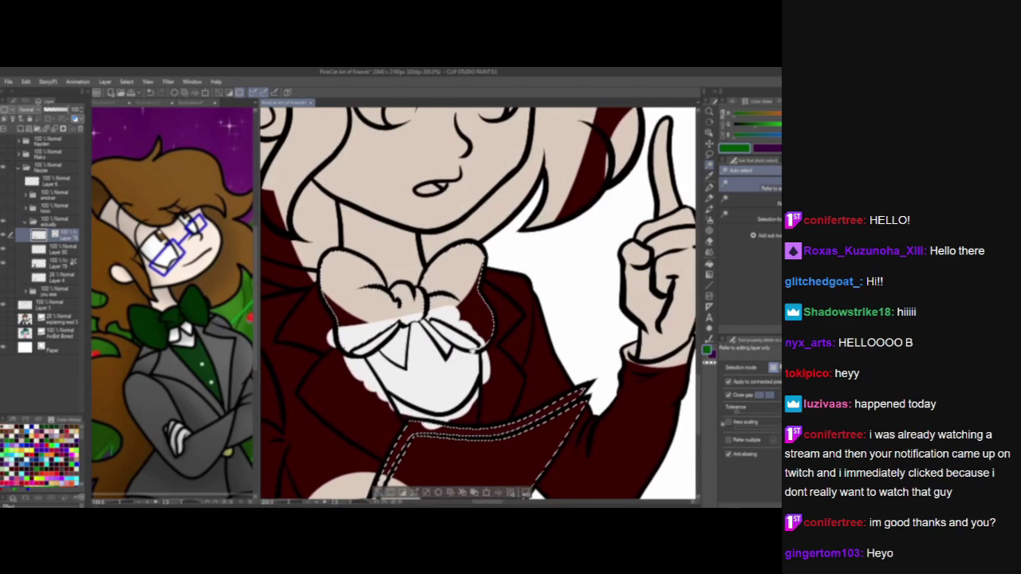
scroll(478, 303, up, 3)
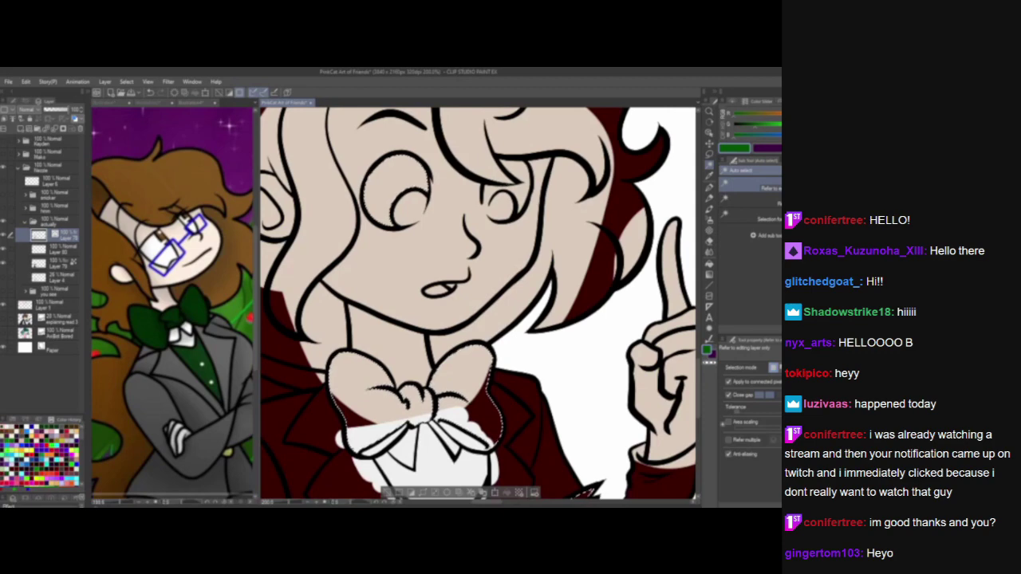
Add the neck ribbon and the top hat's parts to the selection, and expand the selection over the outlines.
drag(517, 370, 626, 352)
click(388, 357)
drag(470, 360, 485, 474)
drag(377, 186, 285, 154)
click(403, 285)
click(367, 252)
click(439, 322)
drag(469, 446, 457, 326)
drag(462, 408, 458, 139)
mouse_move(497, 201)
mouse_down()
mouse_move(426, 257)
mouse_move(454, 265)
mouse_up()
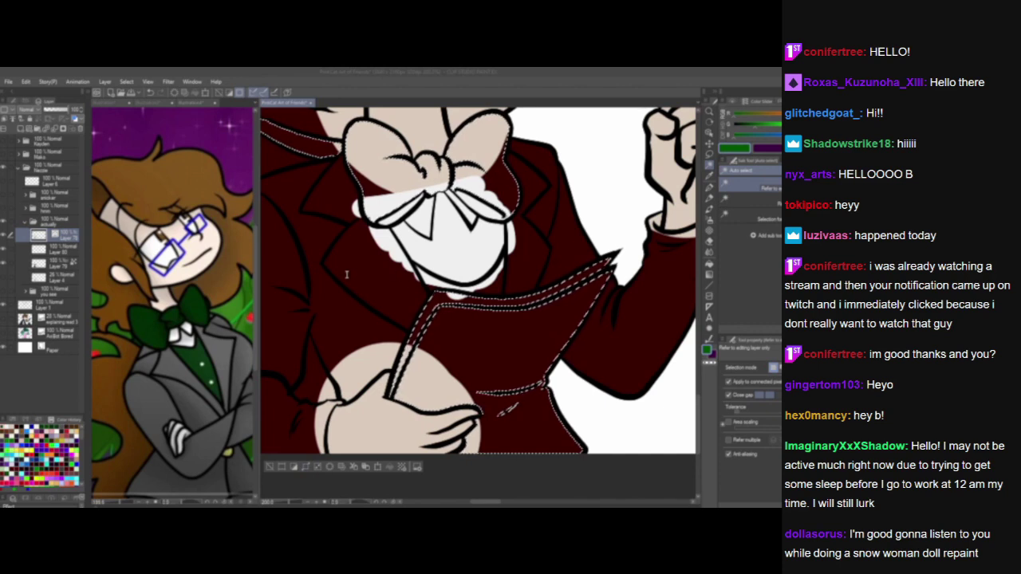
key(Return)
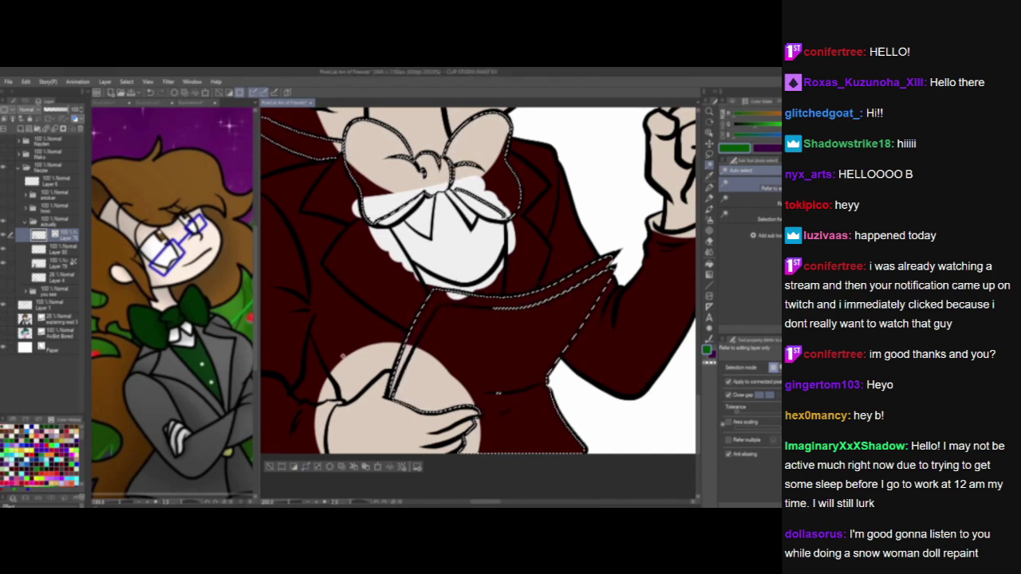
Fill the selected bow tie, ribbon, hat and book with dark green on the layer below the line art, and deselect.
click(62, 250)
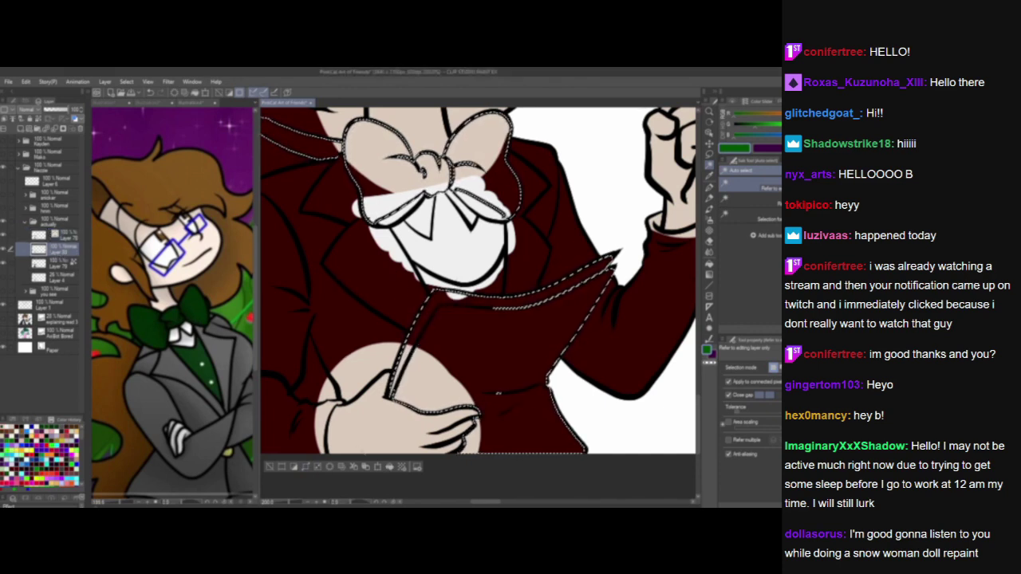
click(389, 468)
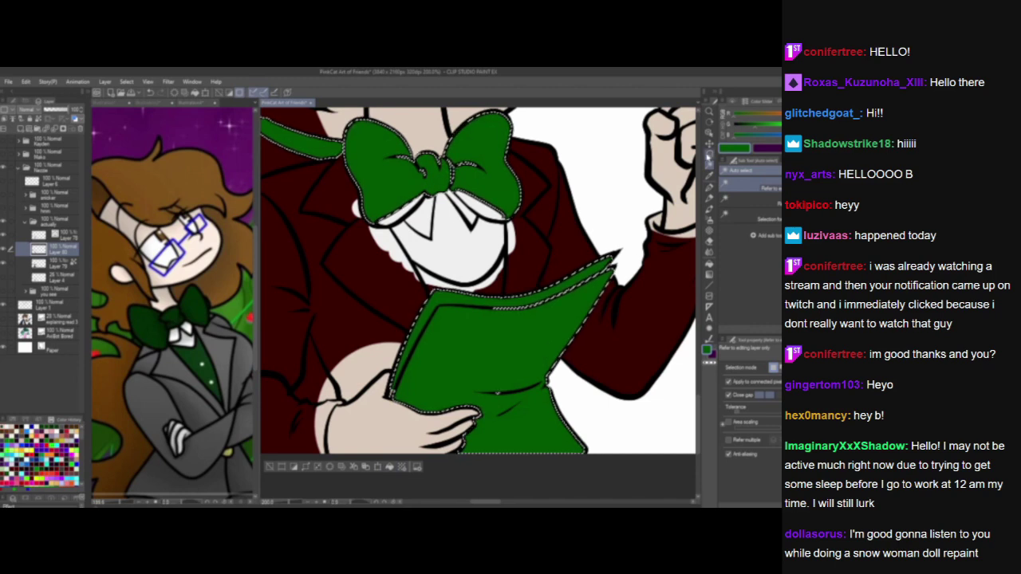
click(709, 156)
key(ctrl+d)
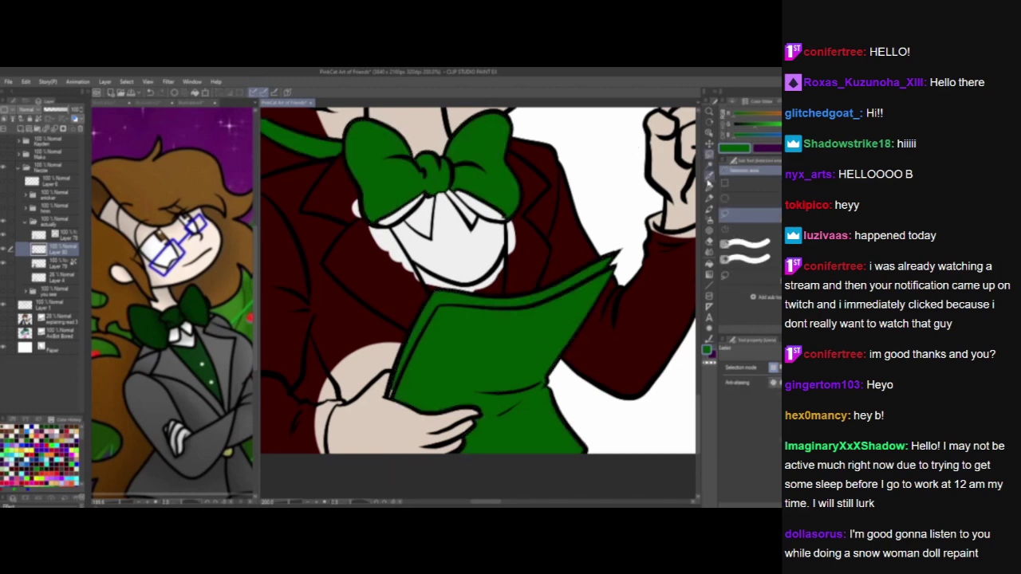
Paint green with the pen into the unfilled gaps along the bow tie's knot and lower edges.
click(709, 187)
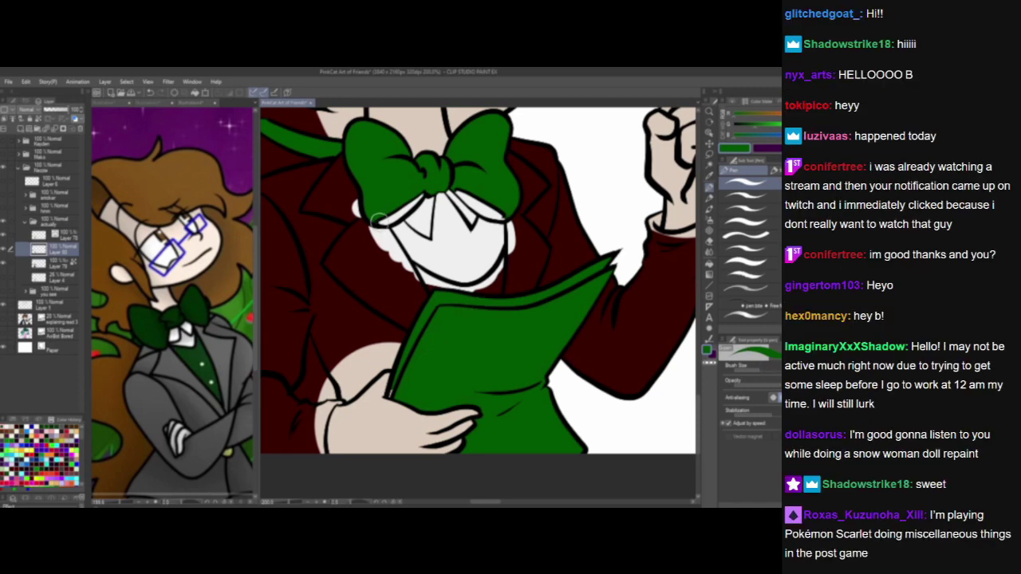
drag(390, 215, 416, 199)
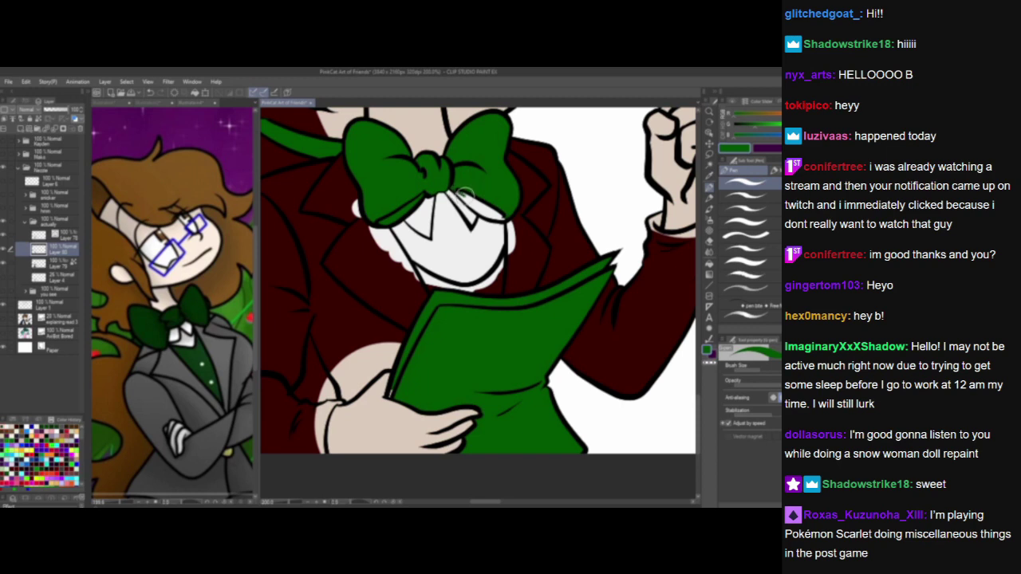
mouse_move(460, 194)
mouse_down()
mouse_move(502, 215)
mouse_move(494, 191)
mouse_up()
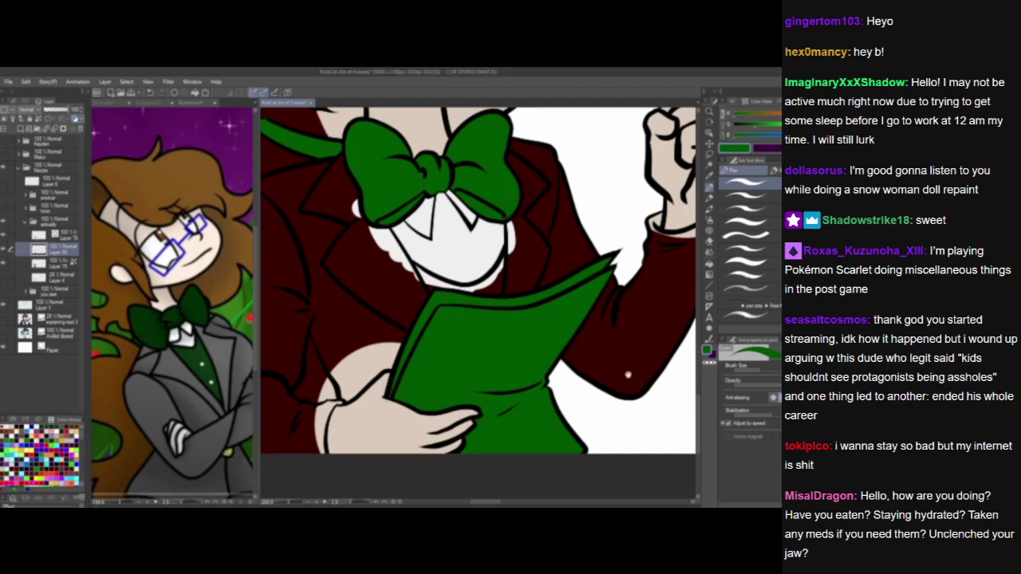
drag(591, 416, 513, 407)
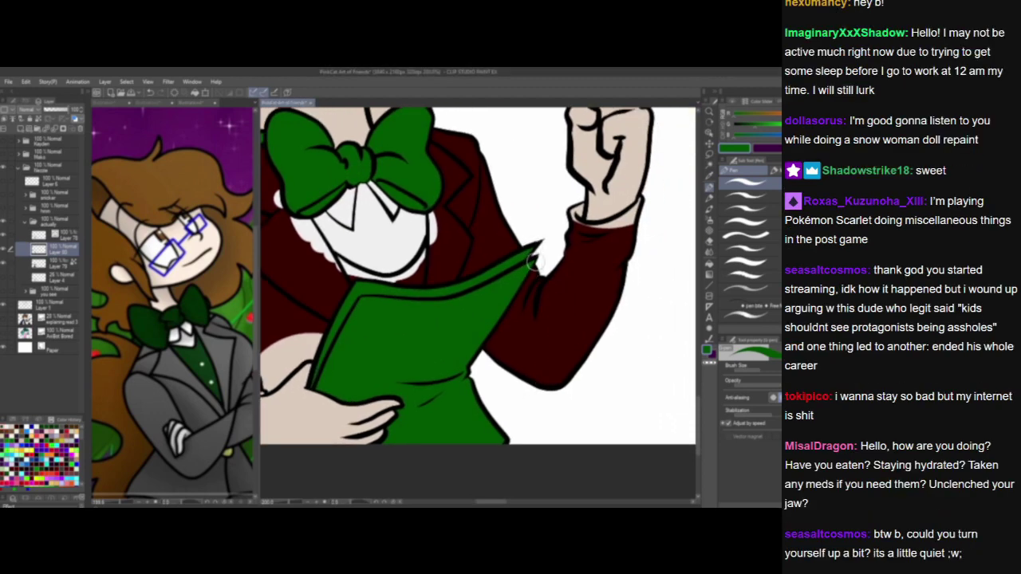
drag(512, 349, 578, 466)
drag(427, 281, 413, 304)
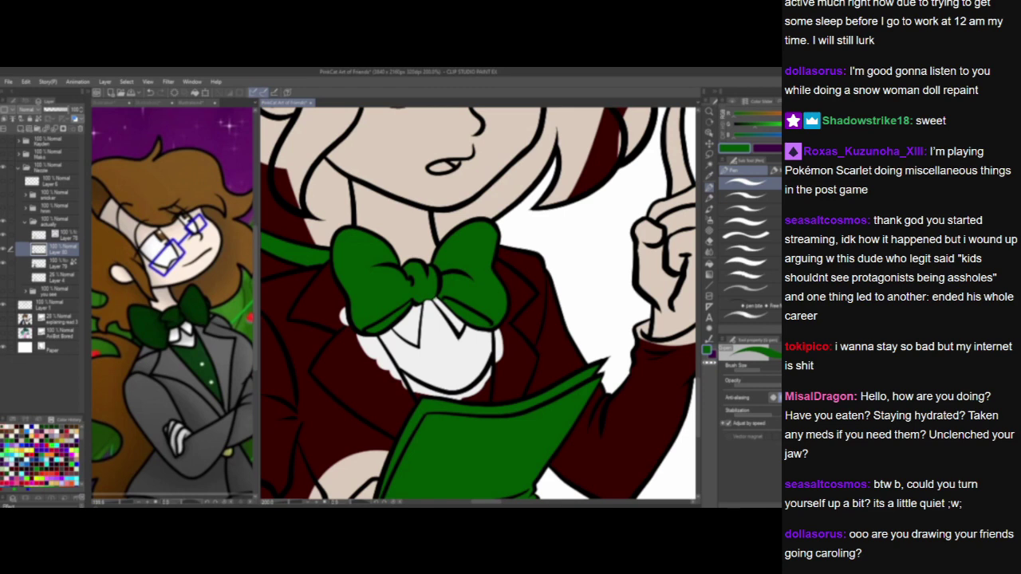
Paint both of the character's eyes solid green with the pen, covering the whole eye shapes.
drag(504, 399, 514, 488)
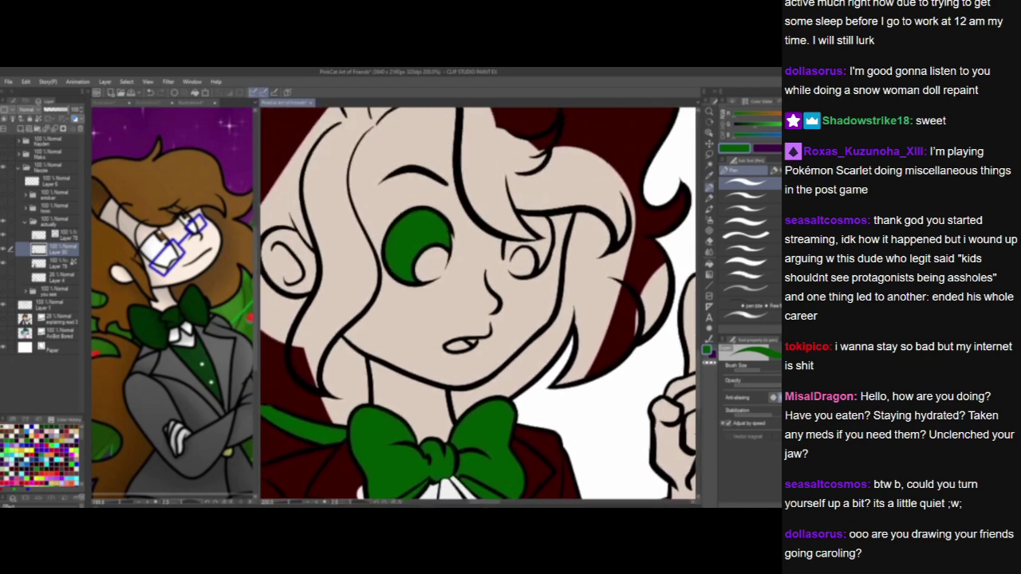
mouse_move(417, 266)
mouse_down()
mouse_move(420, 280)
mouse_move(447, 237)
mouse_move(437, 272)
mouse_move(417, 284)
mouse_move(445, 243)
mouse_move(424, 269)
mouse_move(434, 261)
mouse_up()
drag(429, 278, 447, 256)
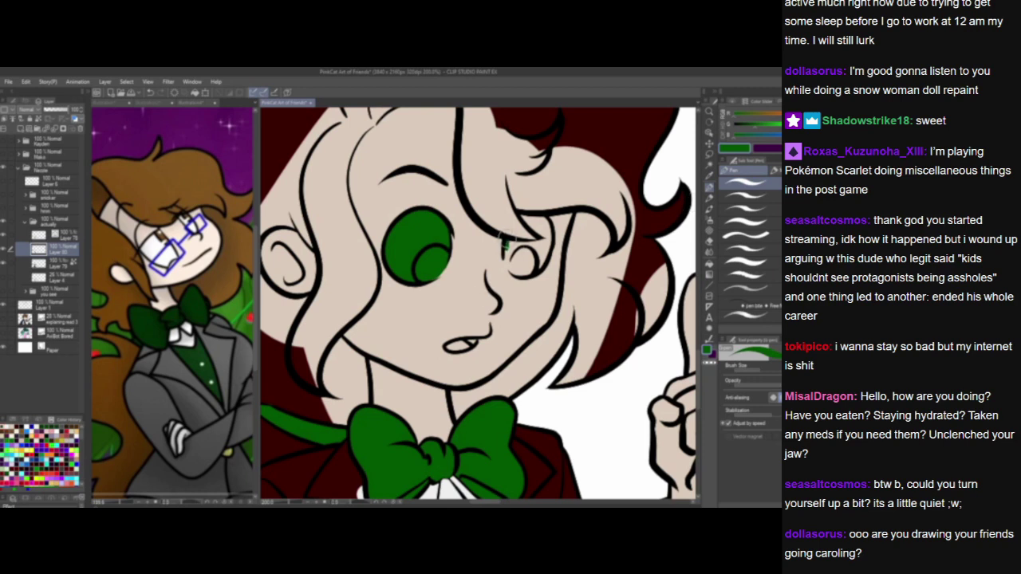
mouse_move(504, 245)
mouse_down()
mouse_move(542, 217)
mouse_move(525, 217)
mouse_move(545, 239)
mouse_move(540, 223)
mouse_move(545, 233)
mouse_move(518, 239)
mouse_move(544, 239)
mouse_move(514, 244)
mouse_move(521, 269)
mouse_move(545, 241)
mouse_move(517, 255)
mouse_move(547, 226)
mouse_up()
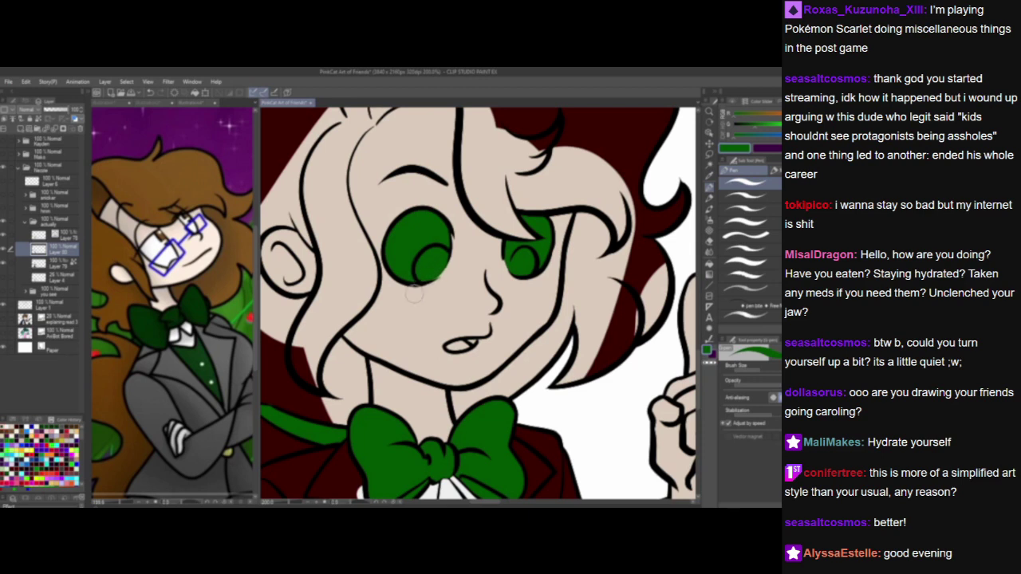
scroll(414, 295, down, 5)
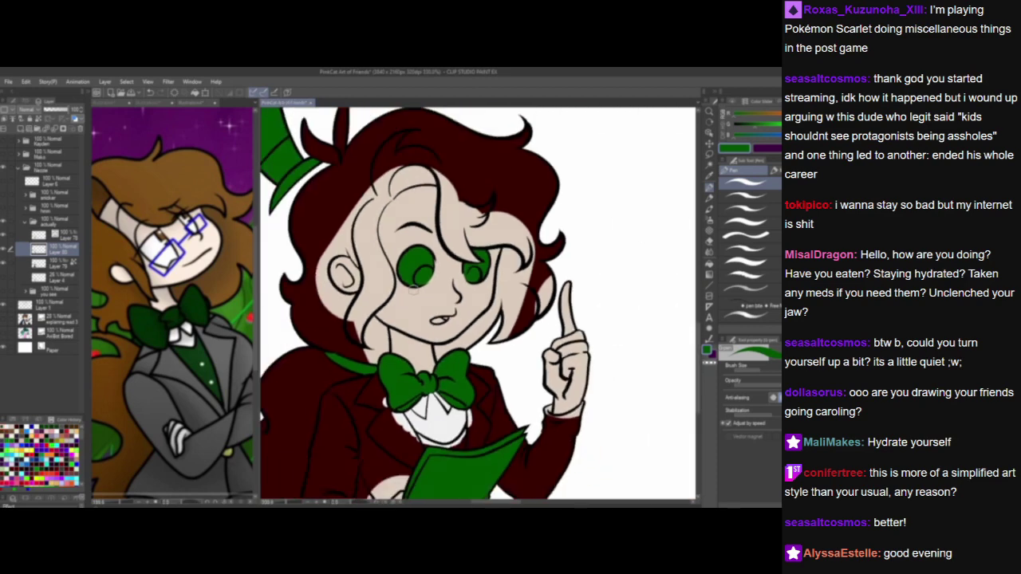
scroll(446, 263, up, 2)
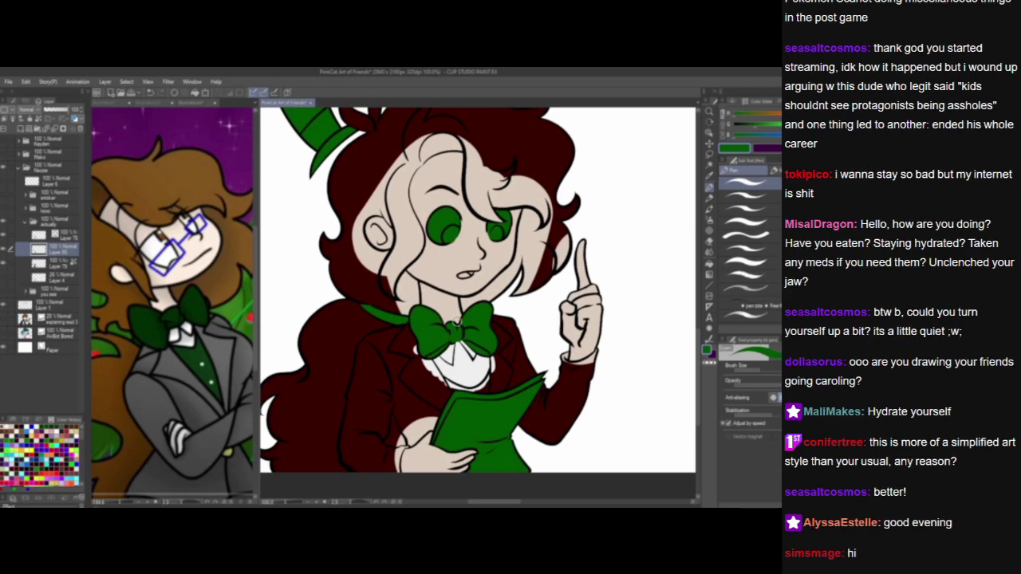
Hide the character drawing to view the two pose reference images one at a time, and show the drawing again.
click(4, 229)
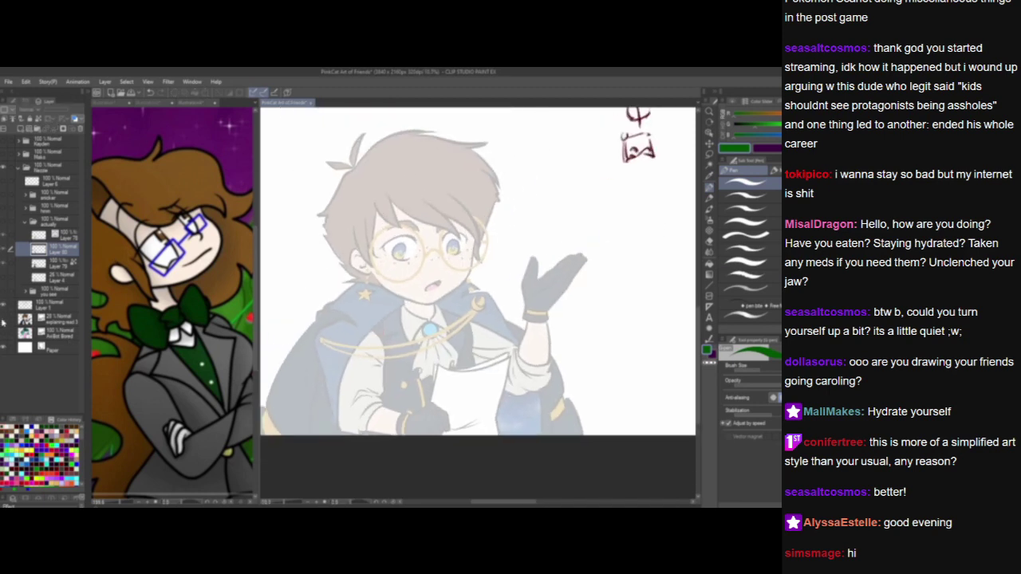
click(4, 331)
click(4, 337)
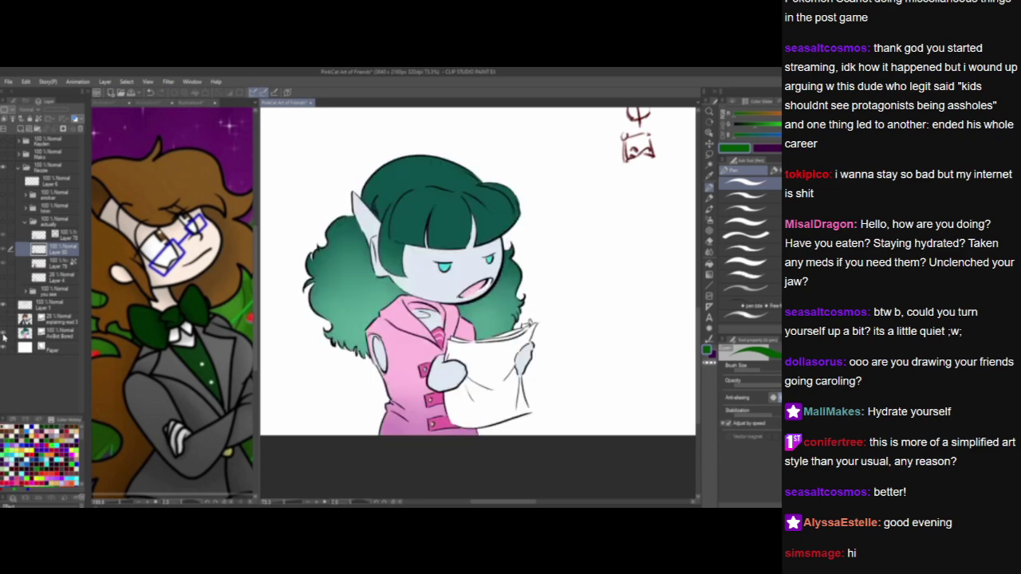
click(4, 337)
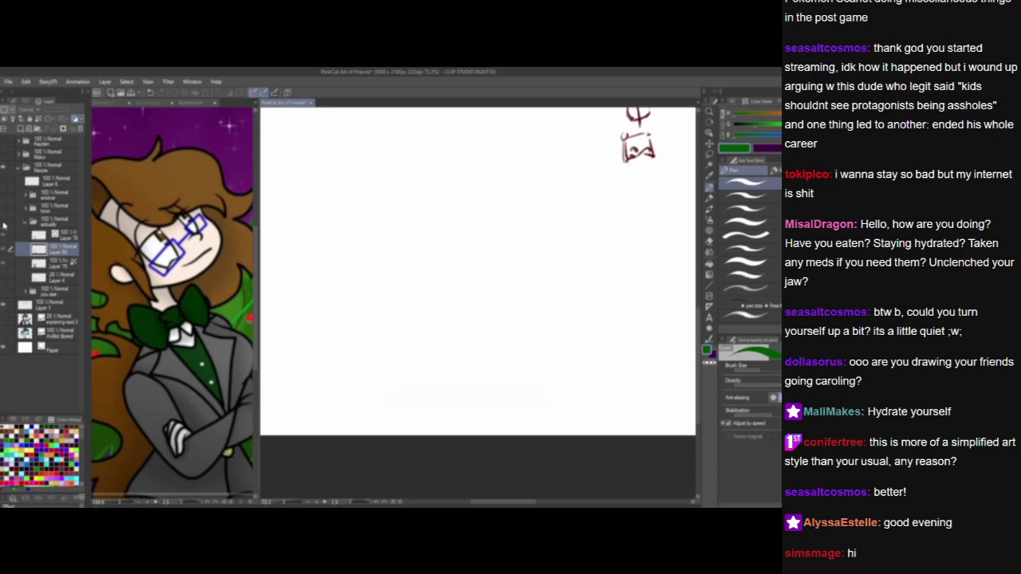
click(5, 226)
scroll(388, 376, up, 3)
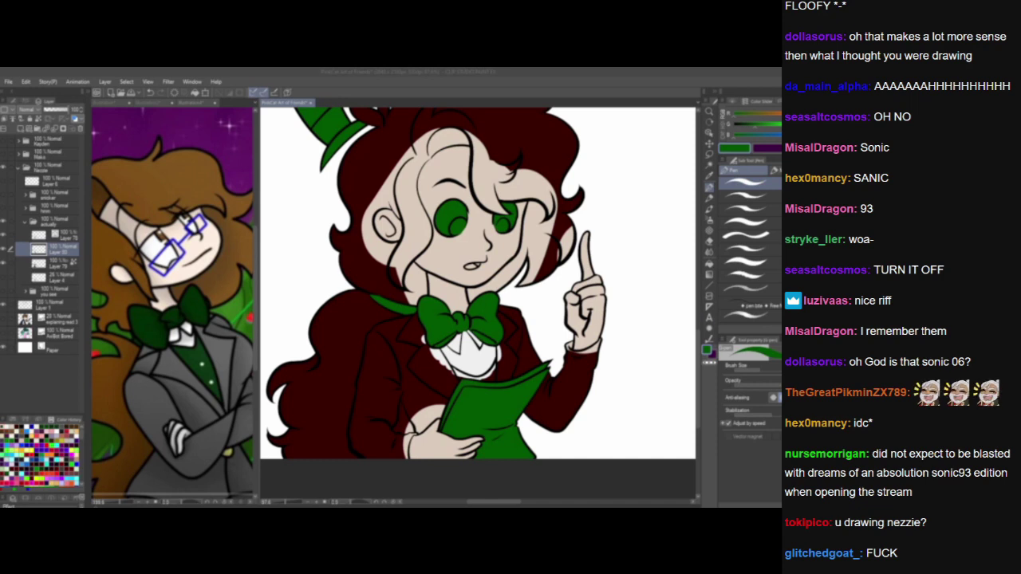
scroll(355, 303, down, 2)
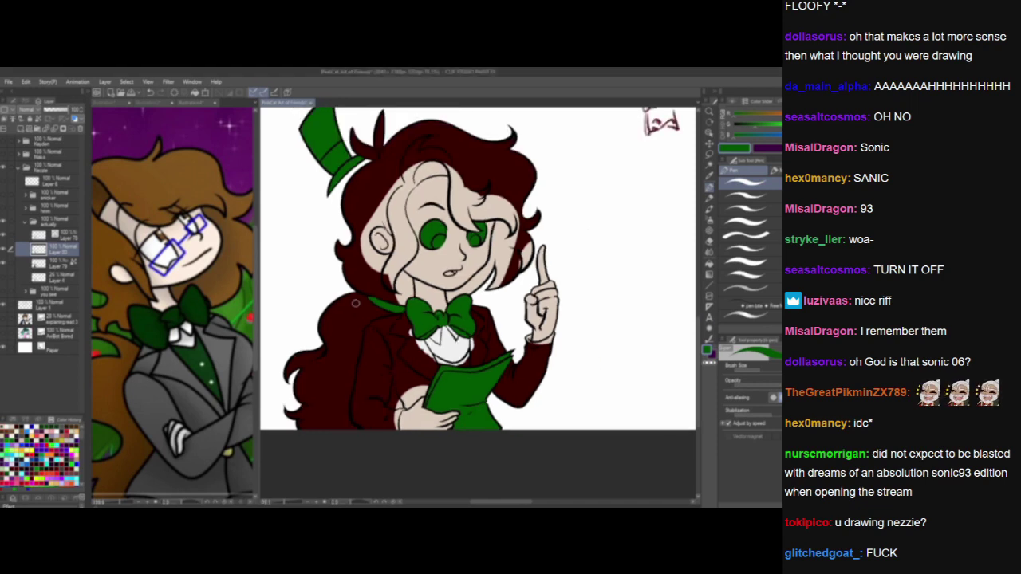
scroll(356, 303, up, 2)
scroll(355, 303, down, 3)
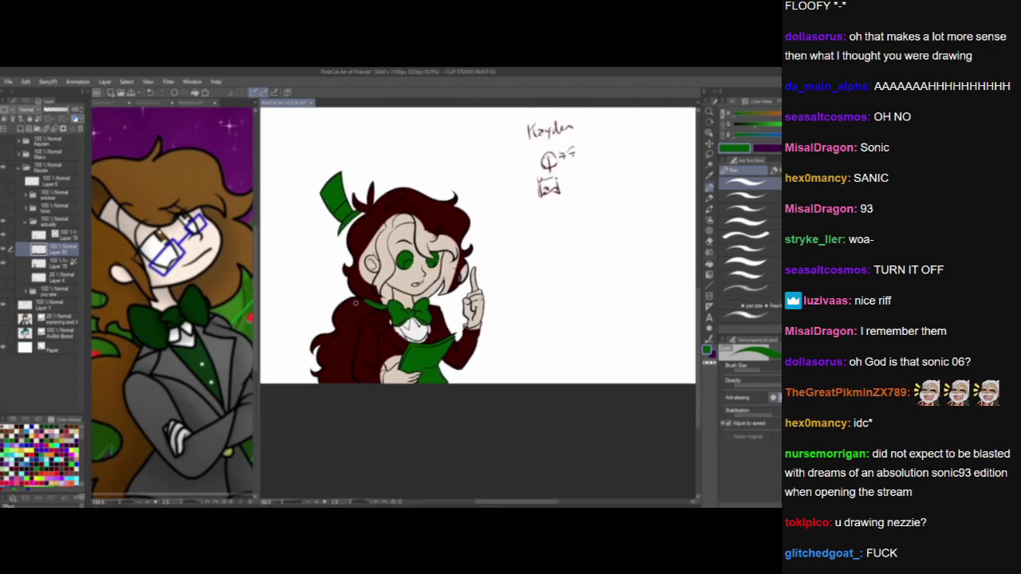
Hide the top-hatted character drawing and preview the horned red character's artwork, leaving that artwork hidden again.
scroll(355, 303, up, 1)
scroll(356, 303, up, 1)
scroll(356, 303, down, 3)
drag(356, 303, 345, 340)
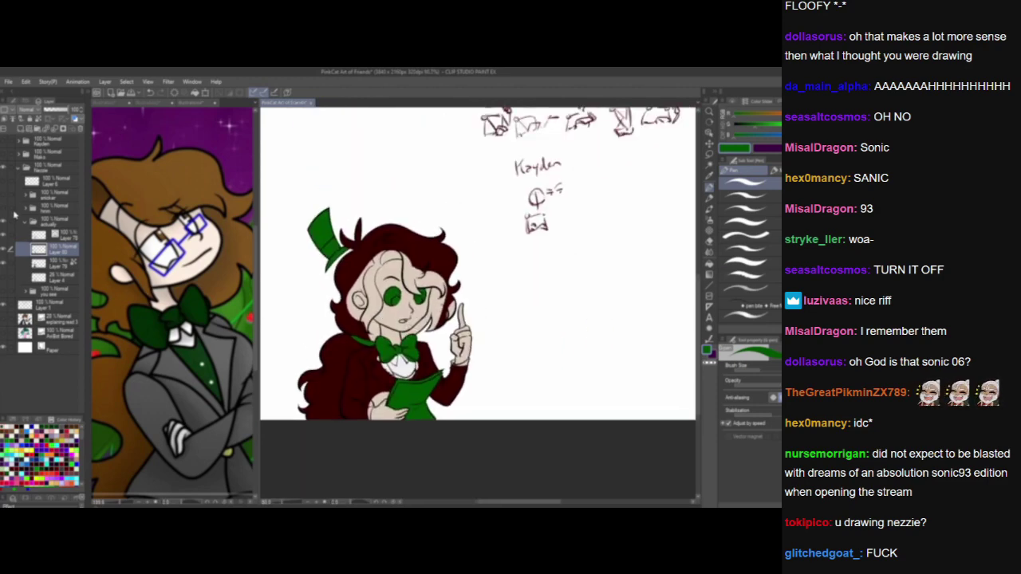
click(26, 224)
click(5, 226)
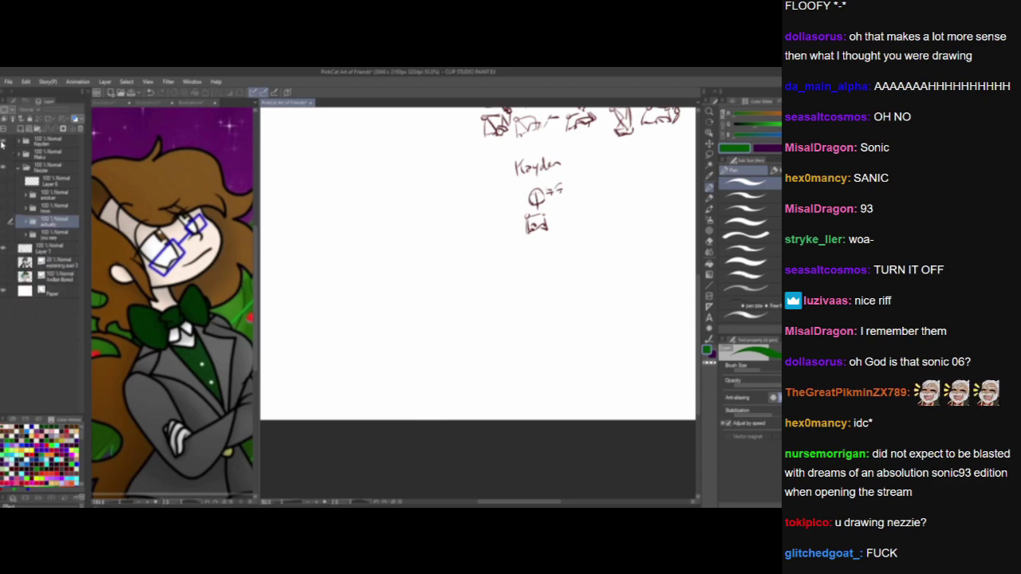
click(3, 143)
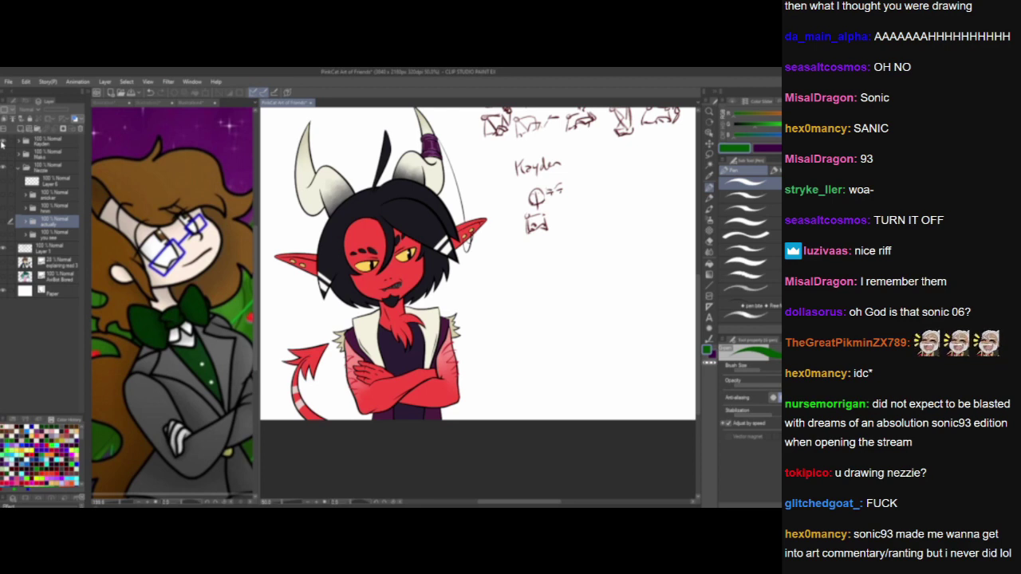
click(2, 144)
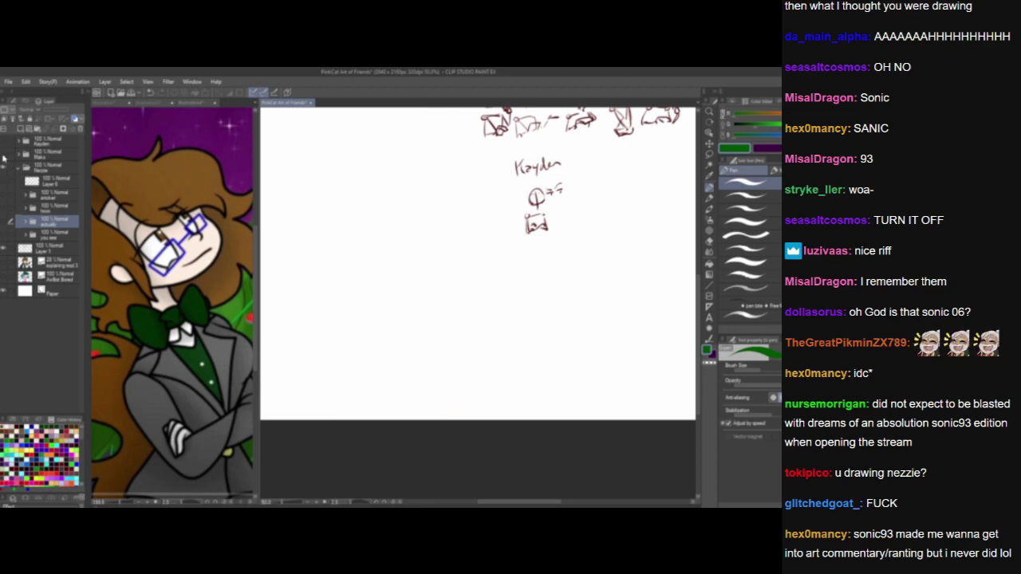
Preview the purple-haired character's "basic reading", "uh huh" and "explaining" poses one at a time, hiding each again.
click(3, 157)
click(25, 156)
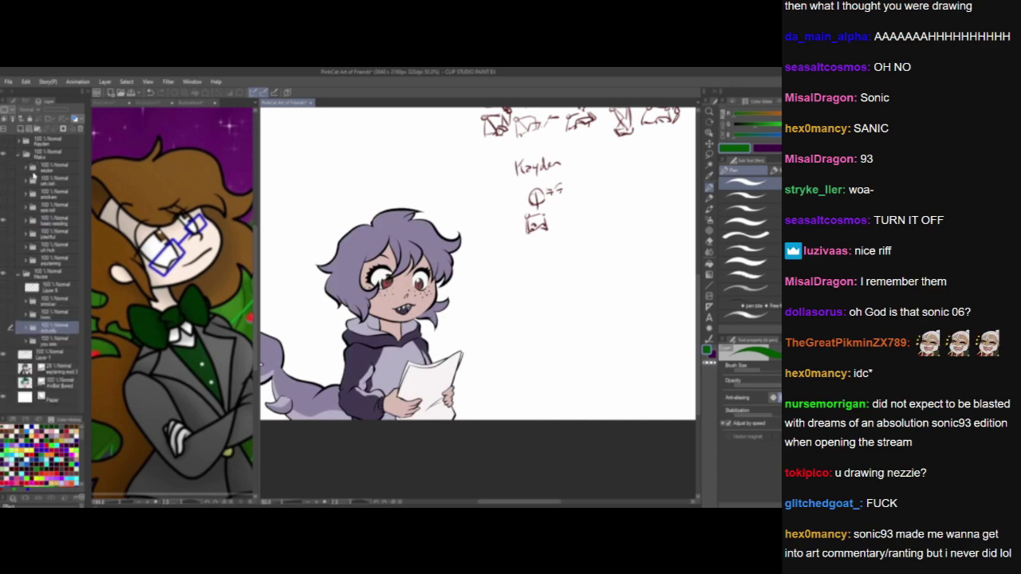
drag(337, 360, 375, 361)
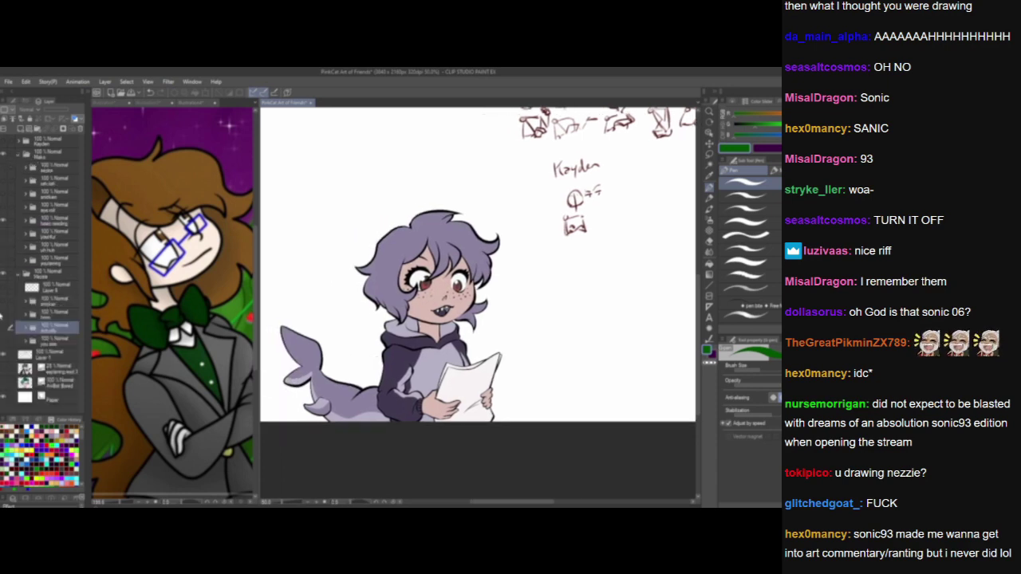
click(3, 224)
click(2, 264)
click(4, 263)
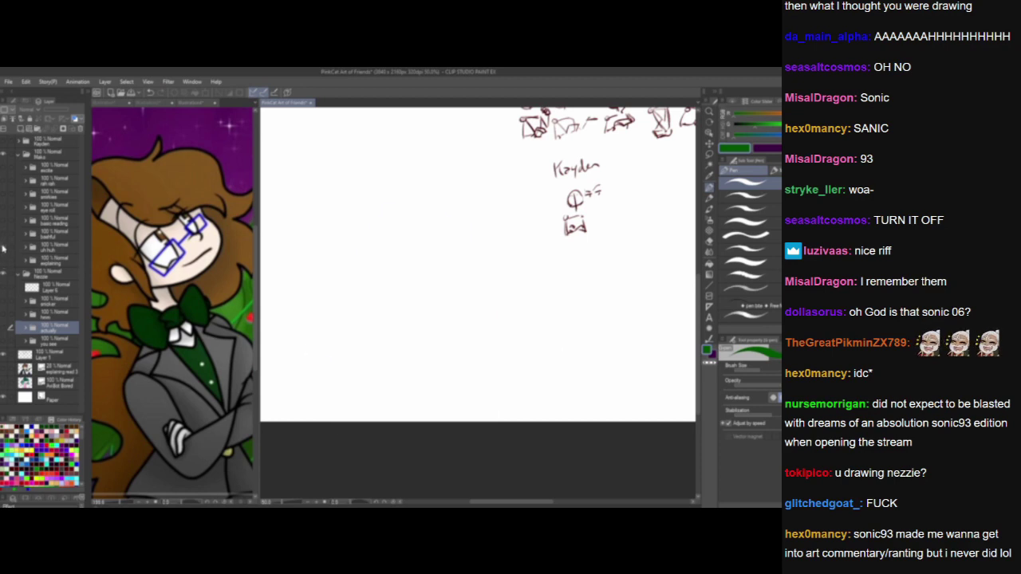
click(3, 249)
click(3, 251)
click(3, 268)
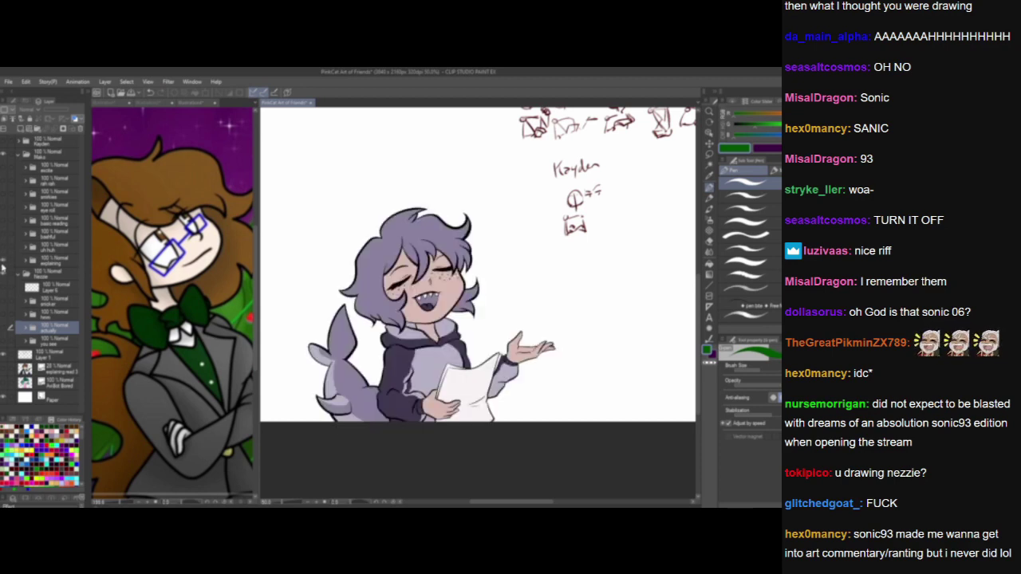
click(3, 268)
Preview the purple-haired character's remaining poses from "bashful" up to "excite" one at a time, and collapse that character's folder.
click(3, 235)
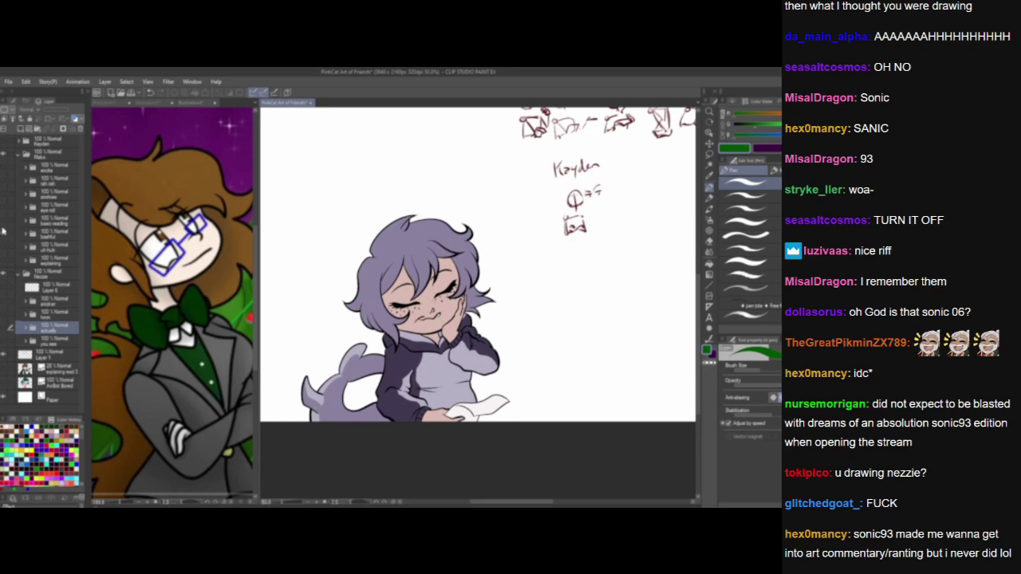
click(4, 233)
click(4, 211)
click(4, 212)
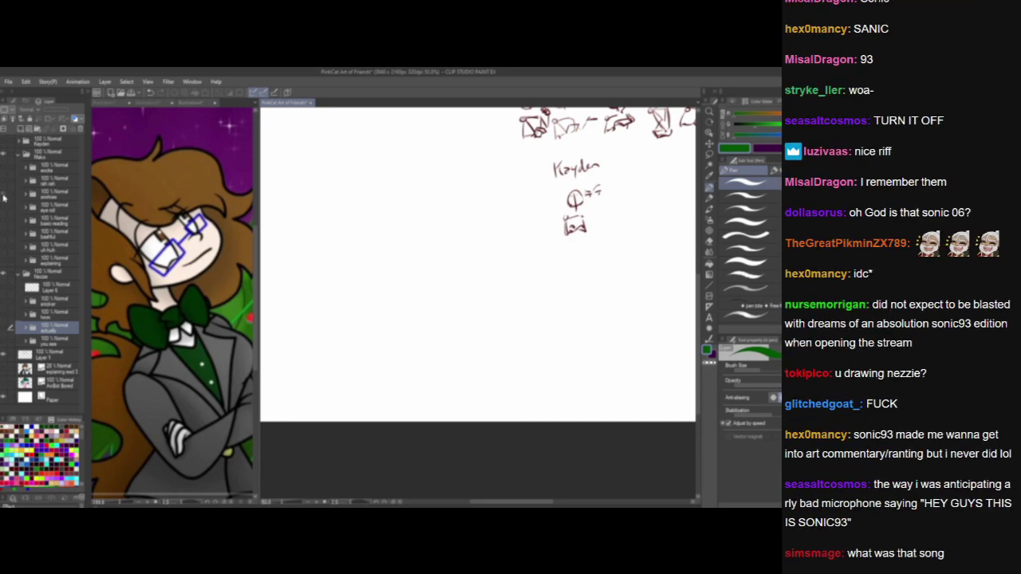
click(4, 197)
click(4, 197)
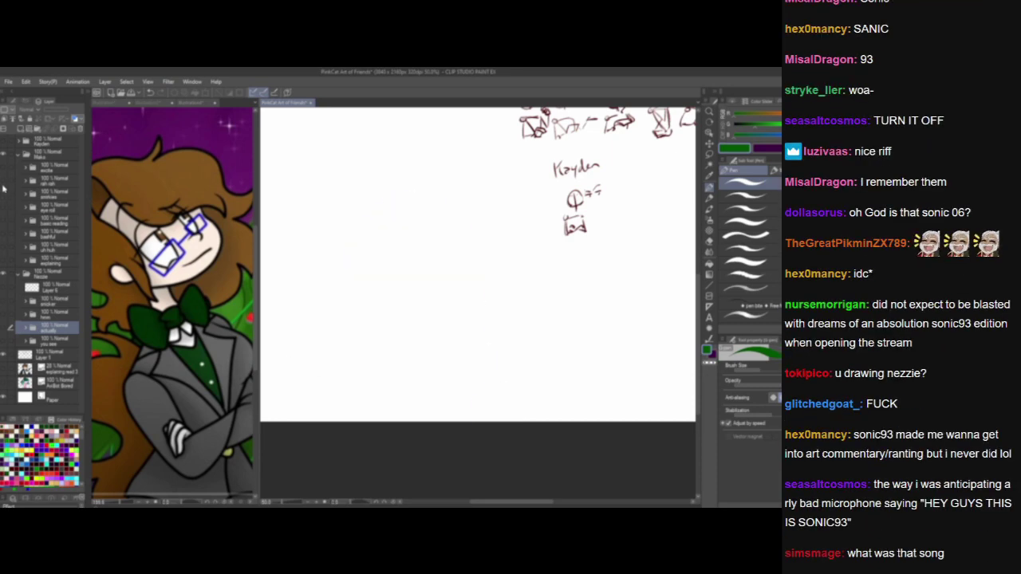
click(4, 185)
click(4, 178)
click(4, 168)
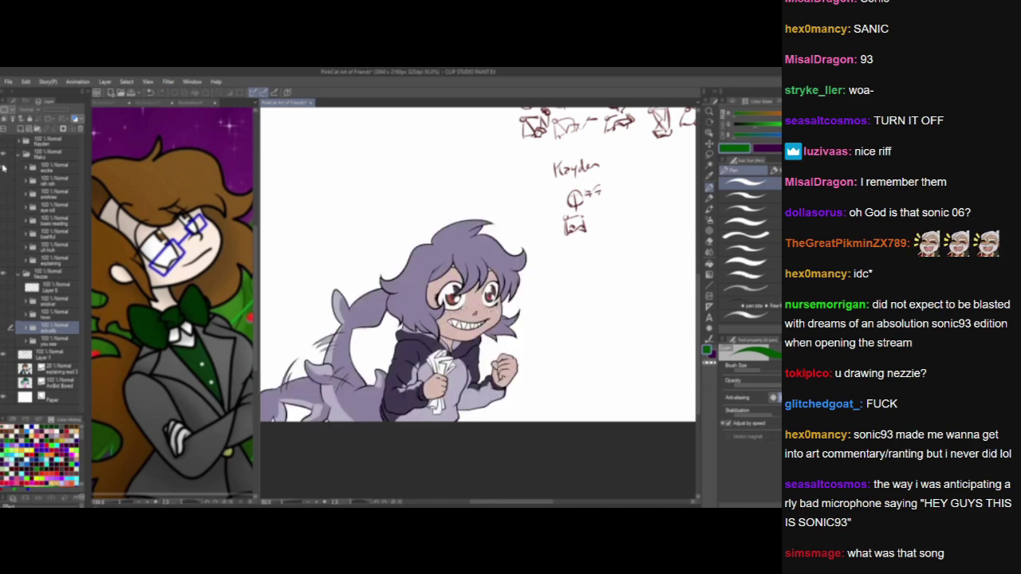
click(4, 168)
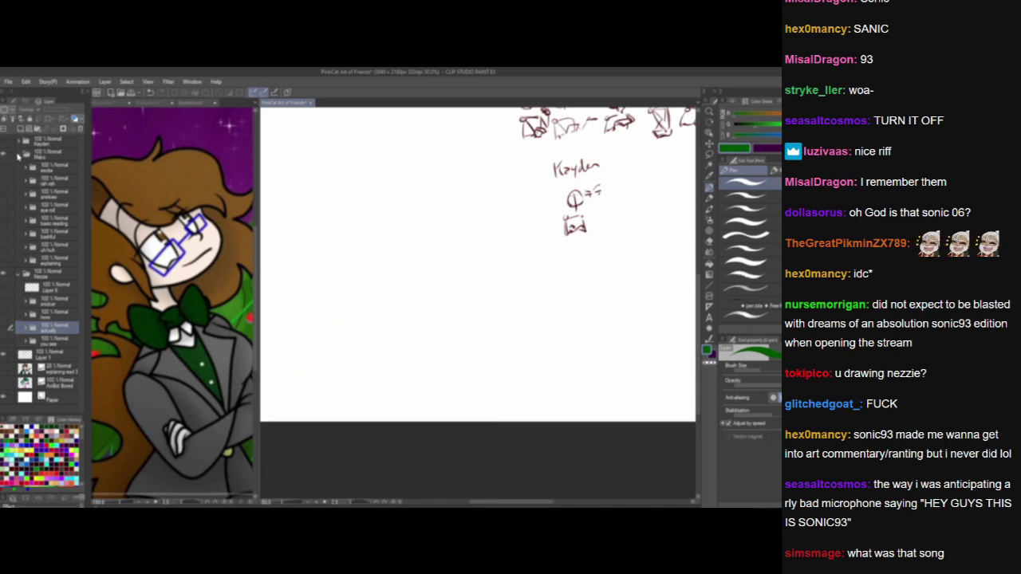
click(19, 154)
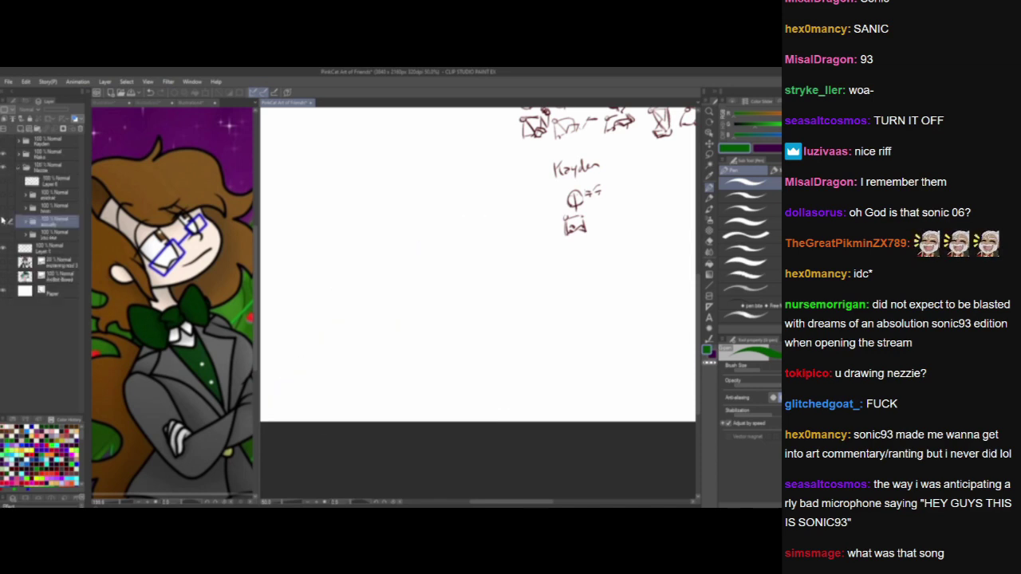
Bring back the top-hatted character drawing for a closer look, and inspect the layers of the "you see" folder.
click(5, 221)
scroll(390, 377, up, 3)
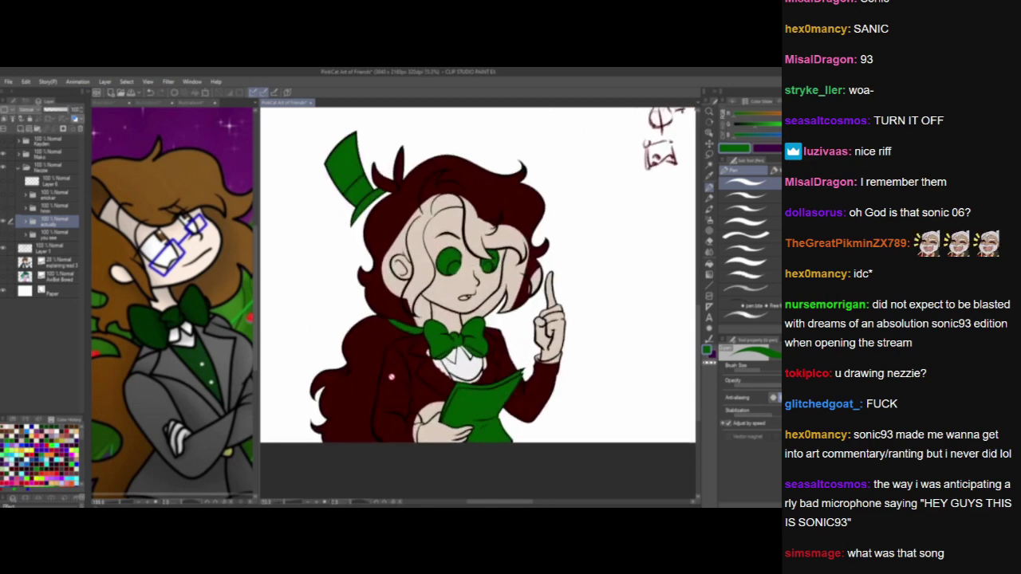
click(28, 234)
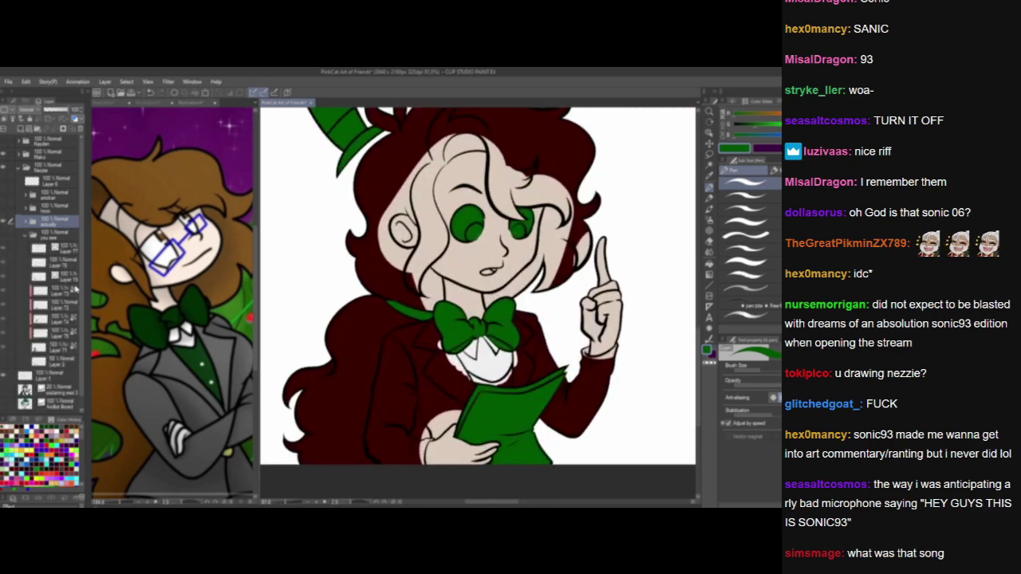
click(4, 236)
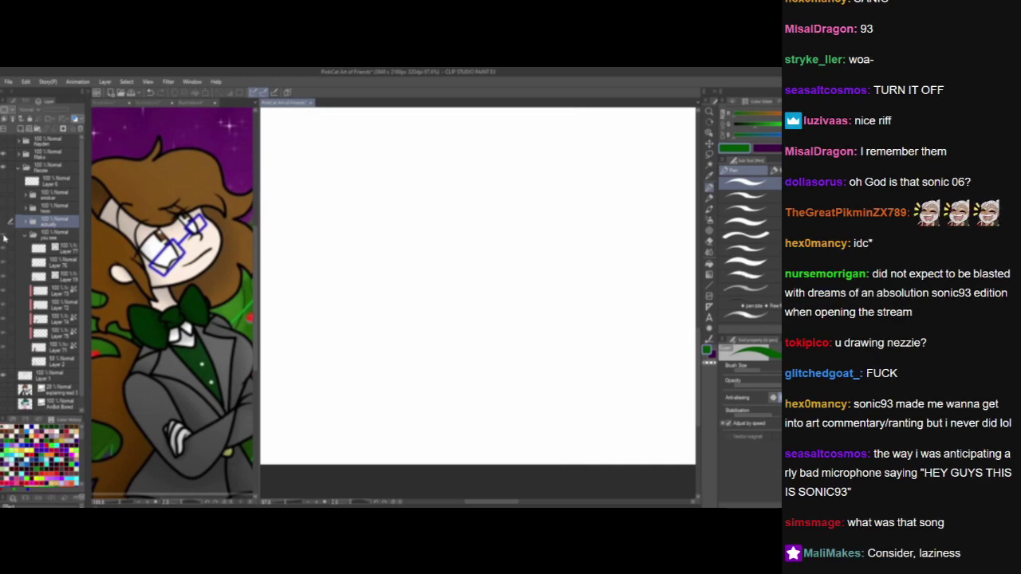
click(3, 236)
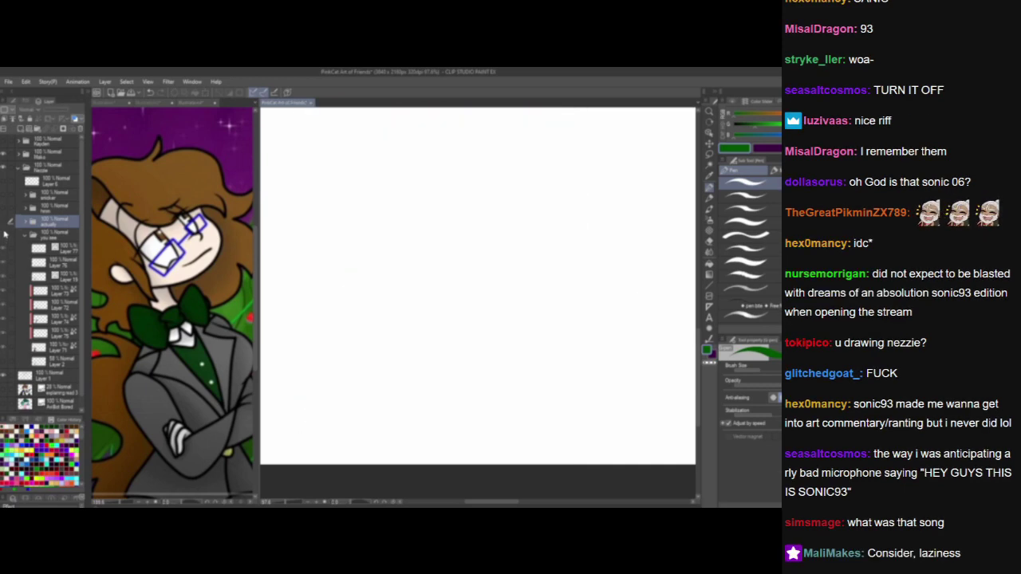
Show the "actually" drawing, collapse the "you see" folder, and reselect the green colour layer below the line art.
click(3, 223)
click(25, 237)
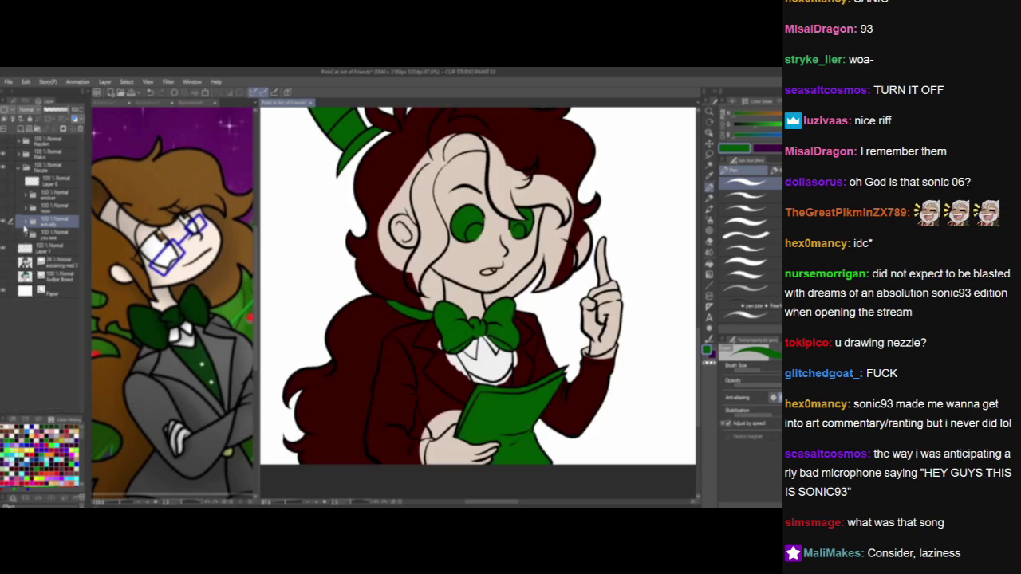
click(25, 223)
click(56, 254)
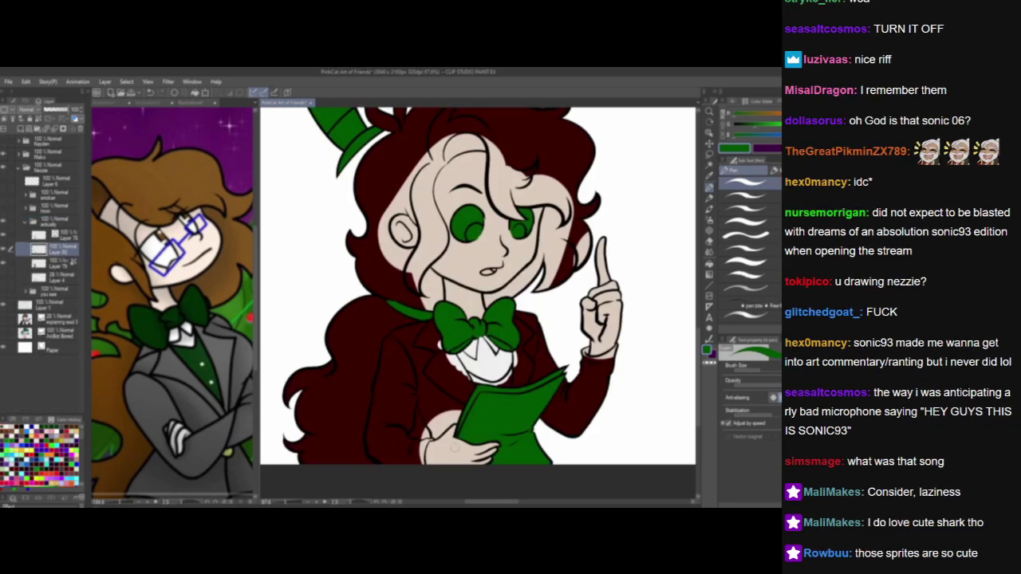
drag(515, 469, 504, 468)
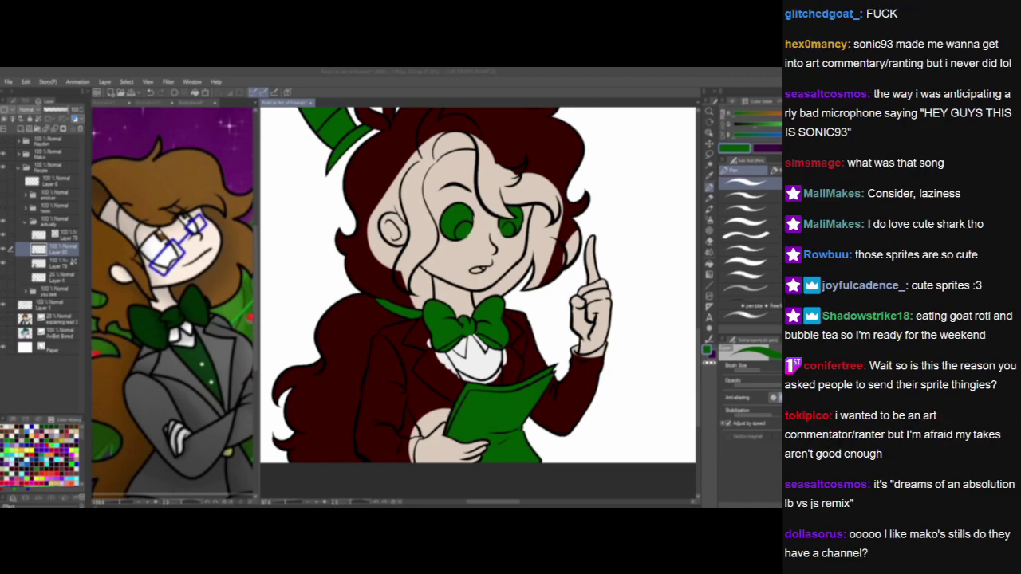
Switch to Streamlabs Desktop to toggle the Clip Studio Paint source's visibility, and bring up the YouTube video's browser window.
click(237, 352)
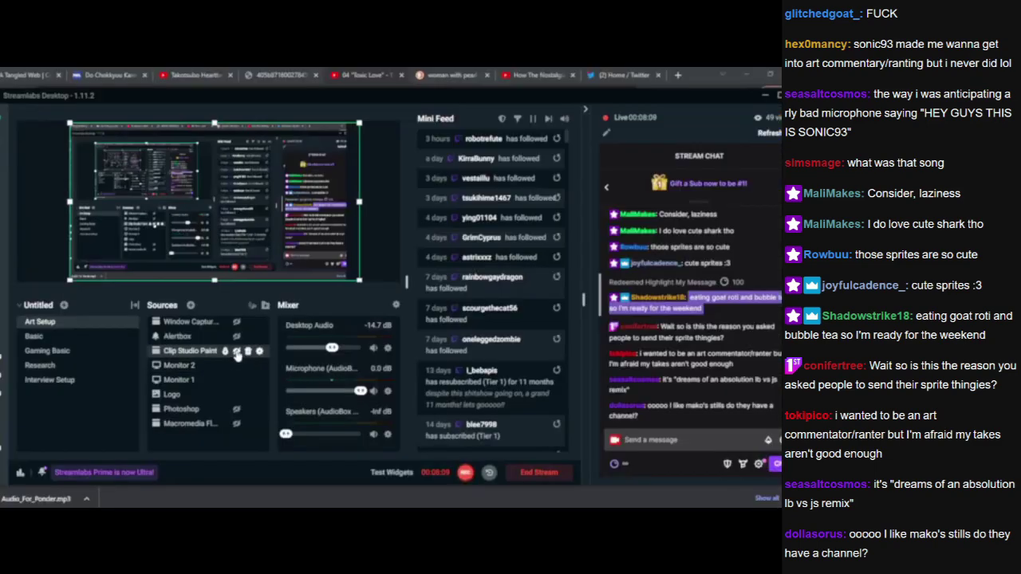
key(alt+Tab)
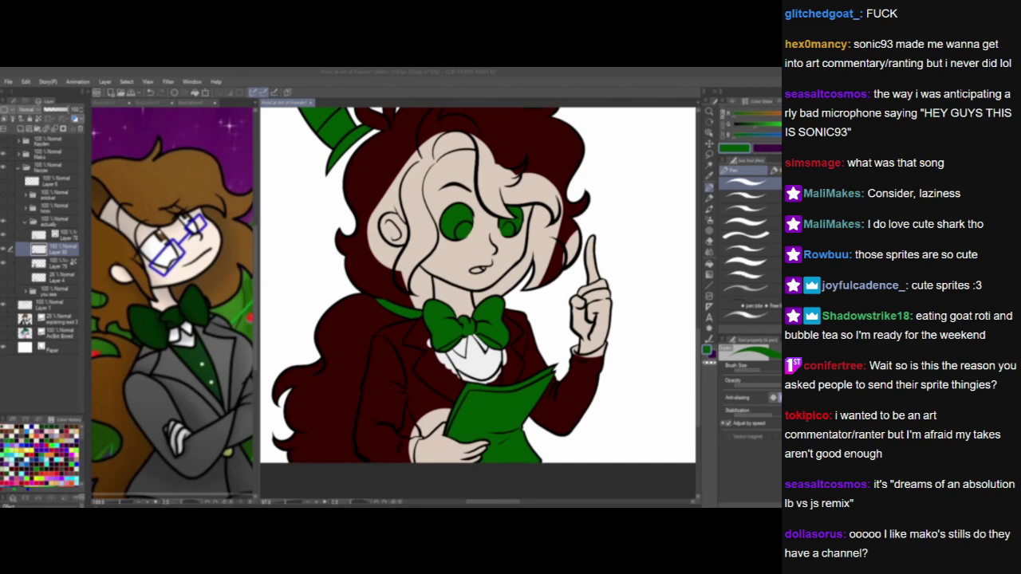
key(alt+Tab)
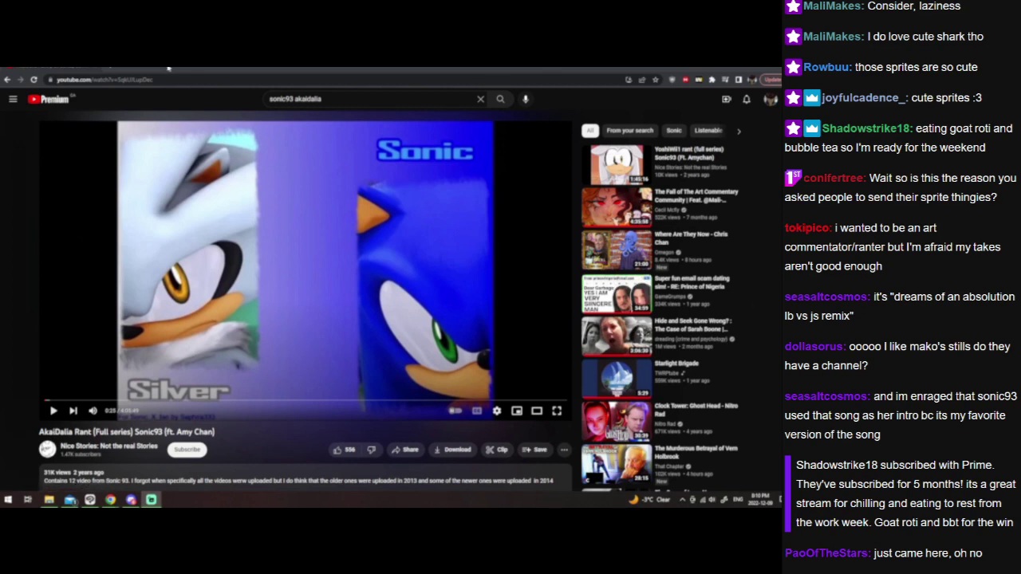
Restore the YouTube browser window from full size, and move and resize it to sit beside the character drawing.
click(766, 71)
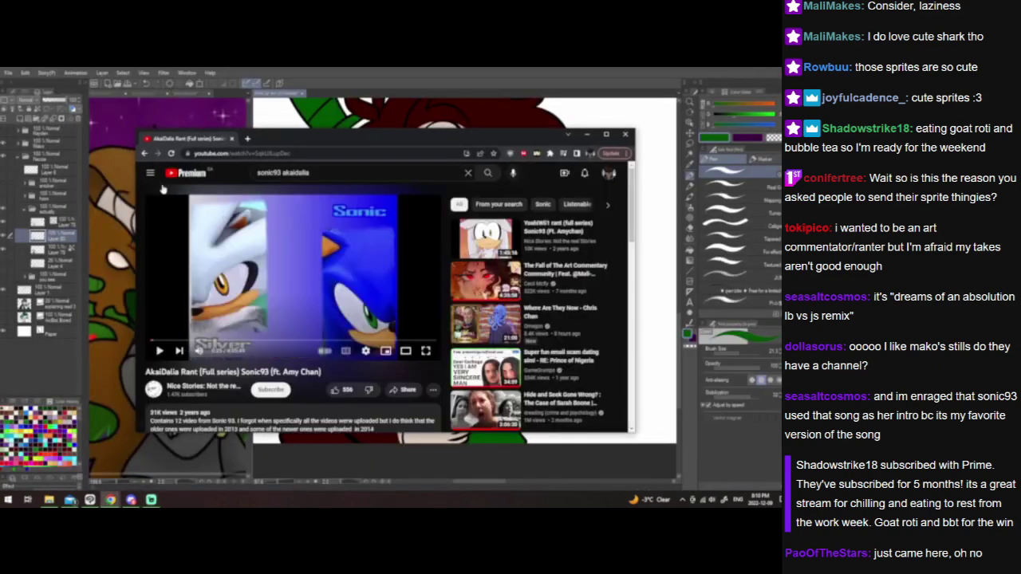
double_click(326, 129)
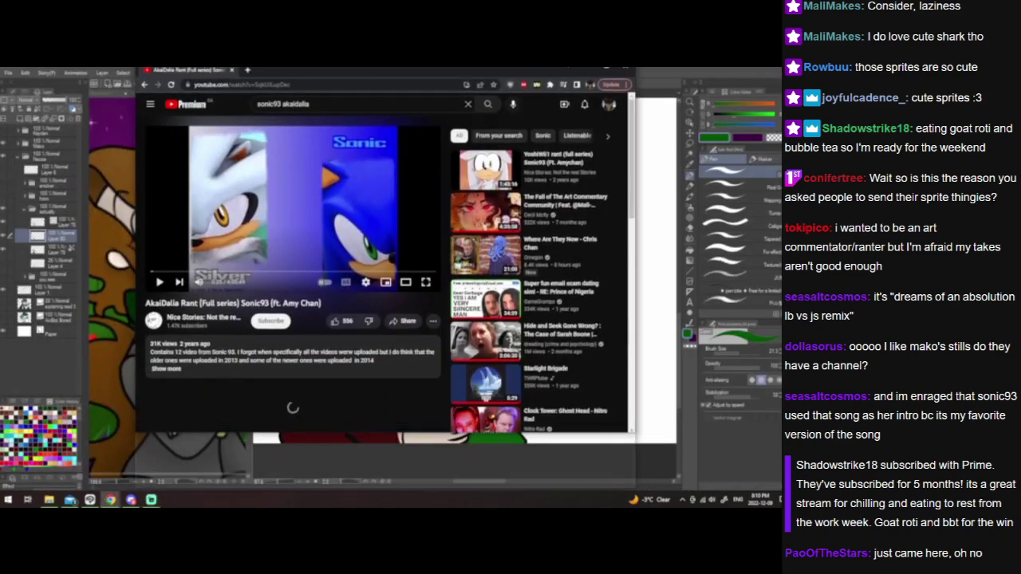
drag(135, 261, 414, 260)
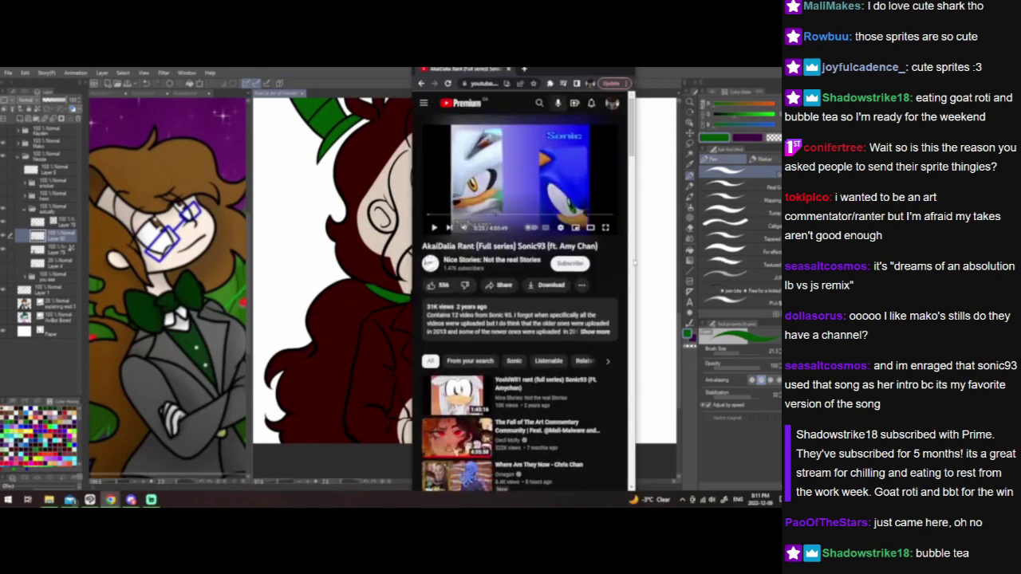
drag(636, 261, 779, 139)
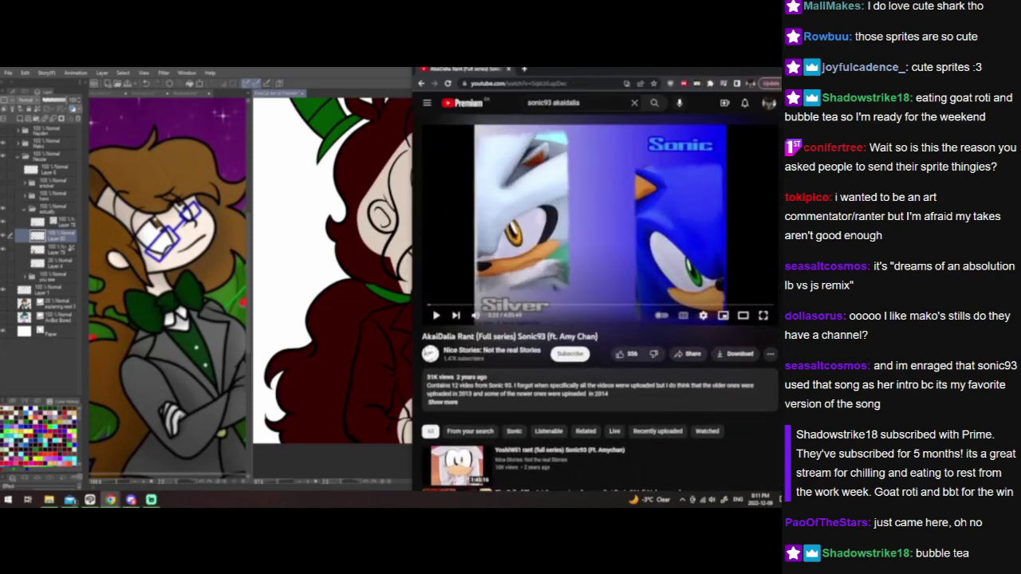
Restore the Clip Studio Paint window from full size and narrow it to fit beside the YouTube browser window.
click(302, 252)
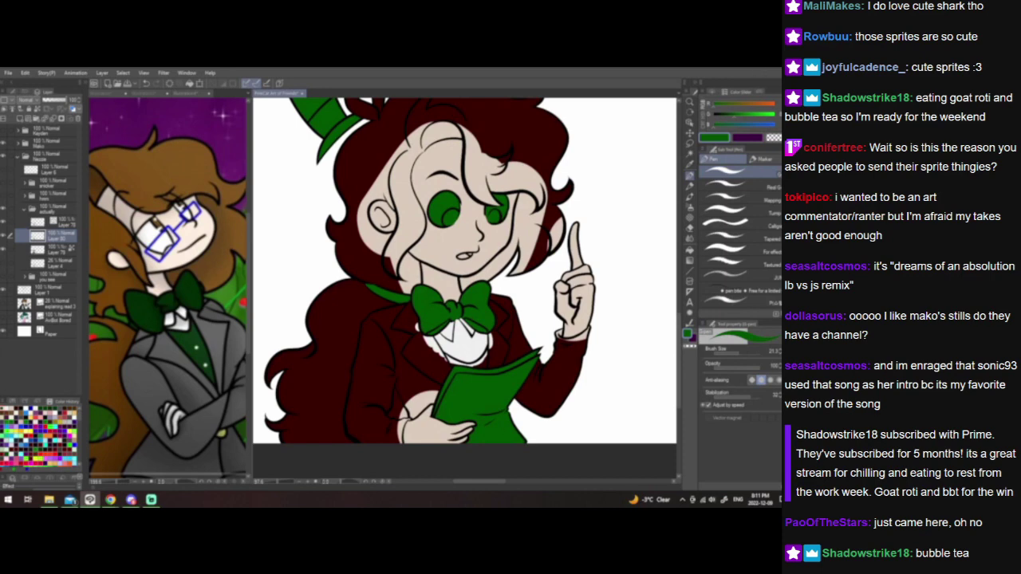
click(767, 71)
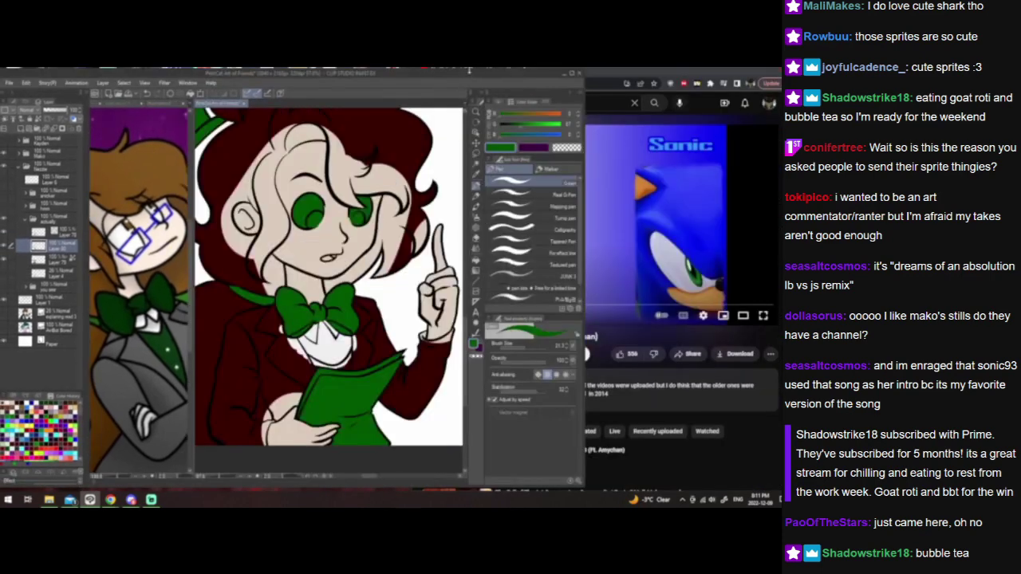
drag(470, 69, 470, 67)
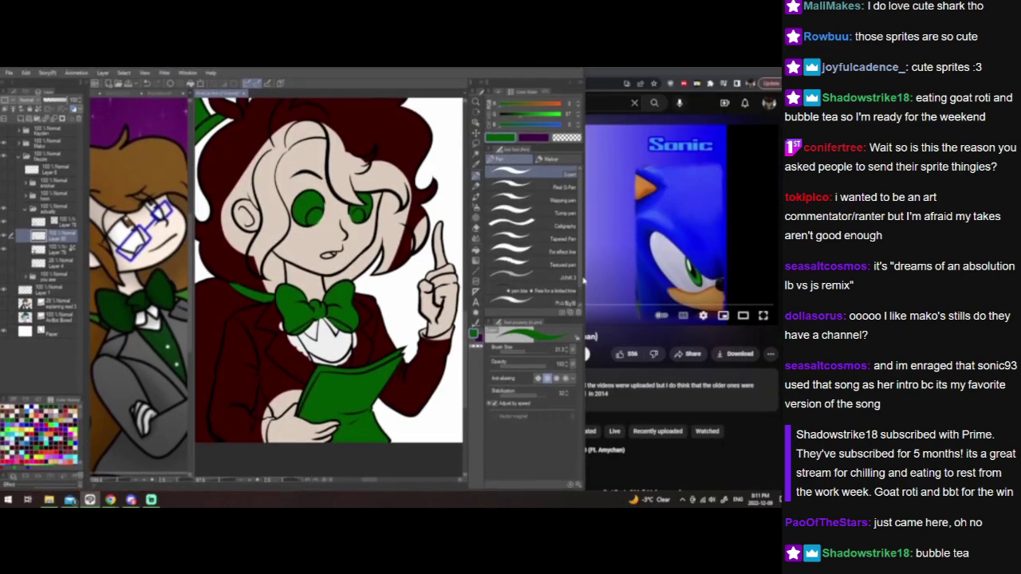
drag(584, 276, 423, 272)
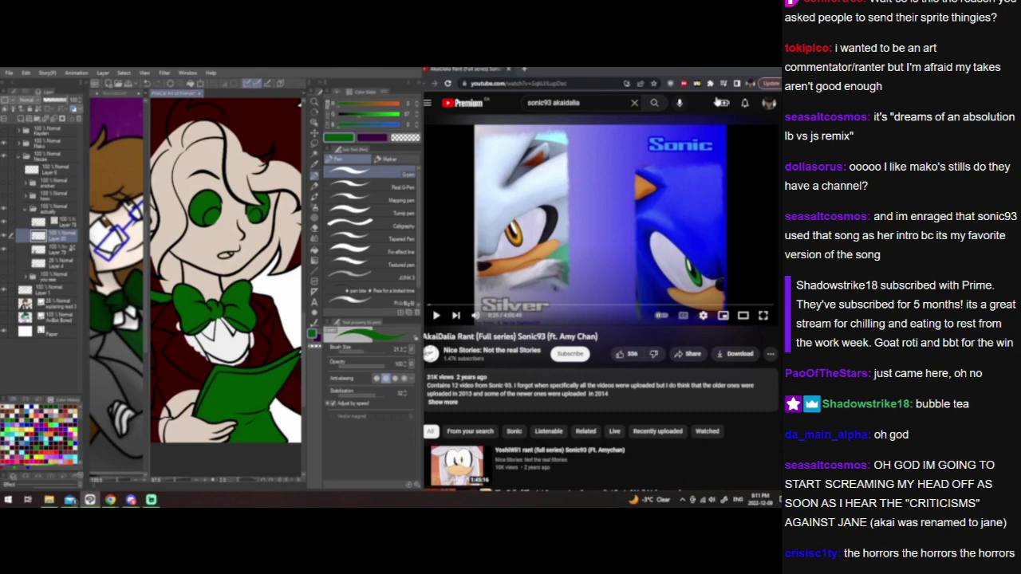
click(402, 70)
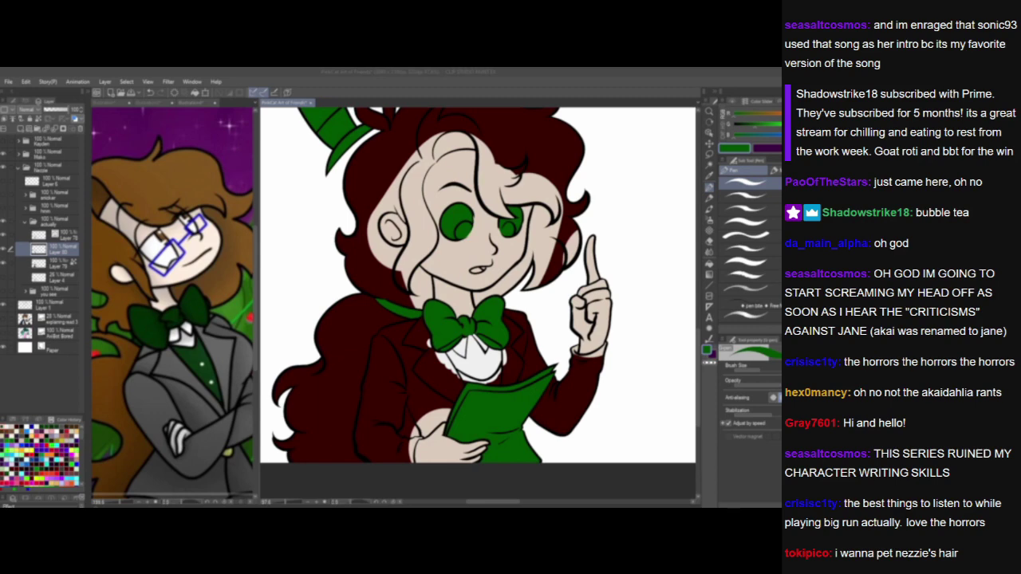
Switch to the browser showing the Sonic93 AkaiDalia rant video on YouTube and set its player to theater mode.
key(alt+Tab)
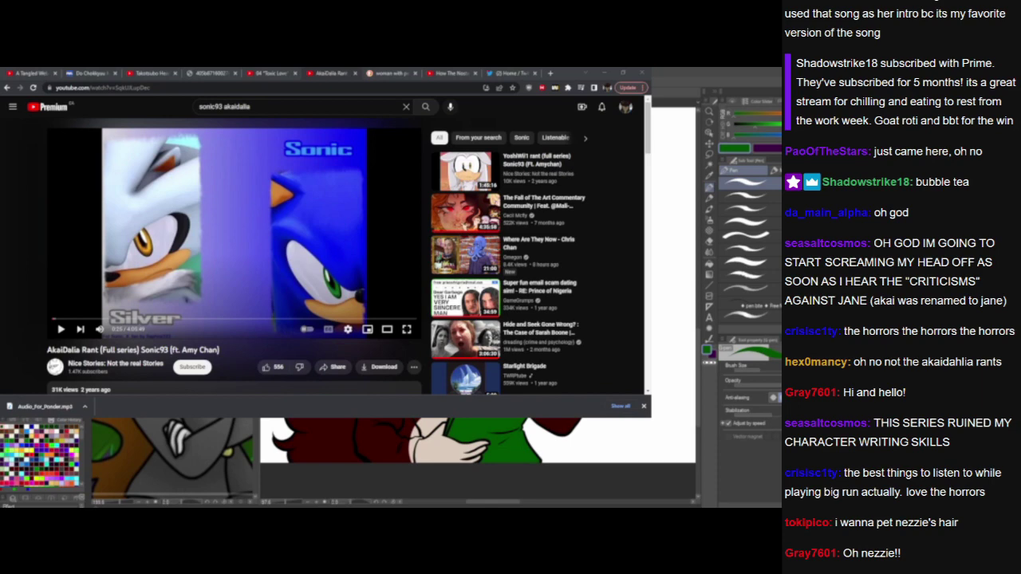
click(387, 329)
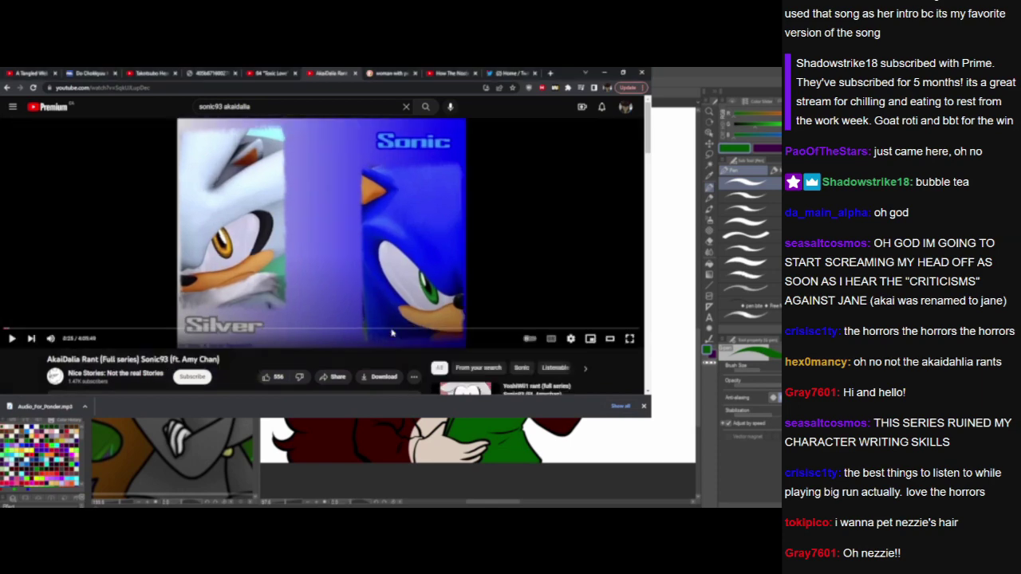
Set the YouTube video to full screen and switch back to Clip Studio Paint.
click(629, 339)
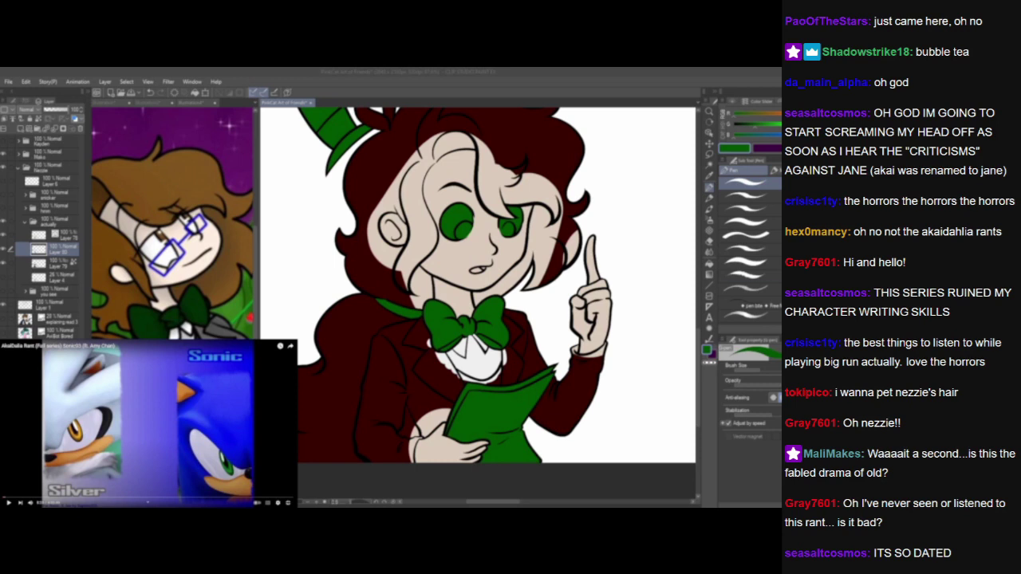
click(500, 86)
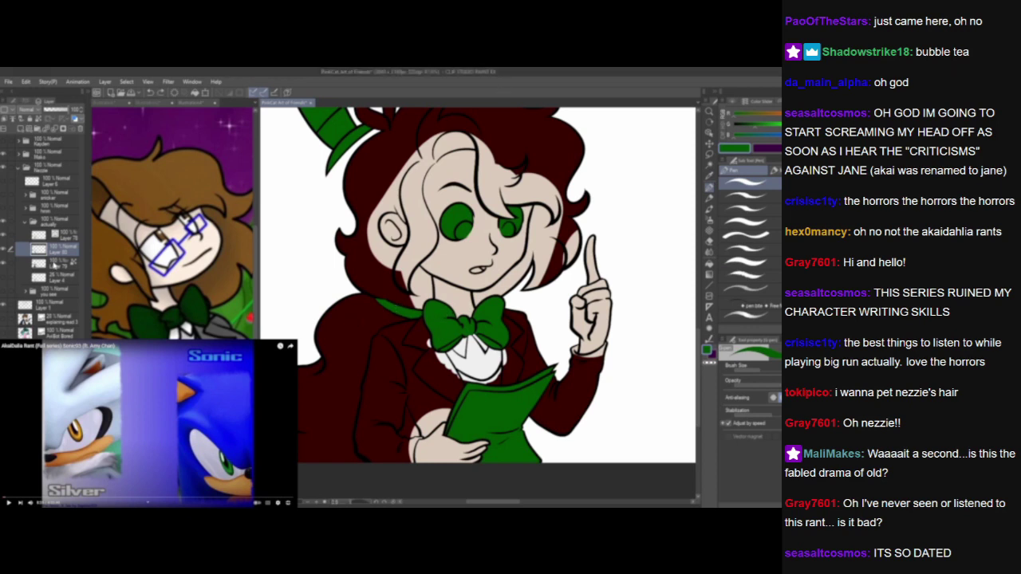
Add a new layer directly above Layer 79 and paint a small bright blue dab on the jacket's shoulder.
click(56, 265)
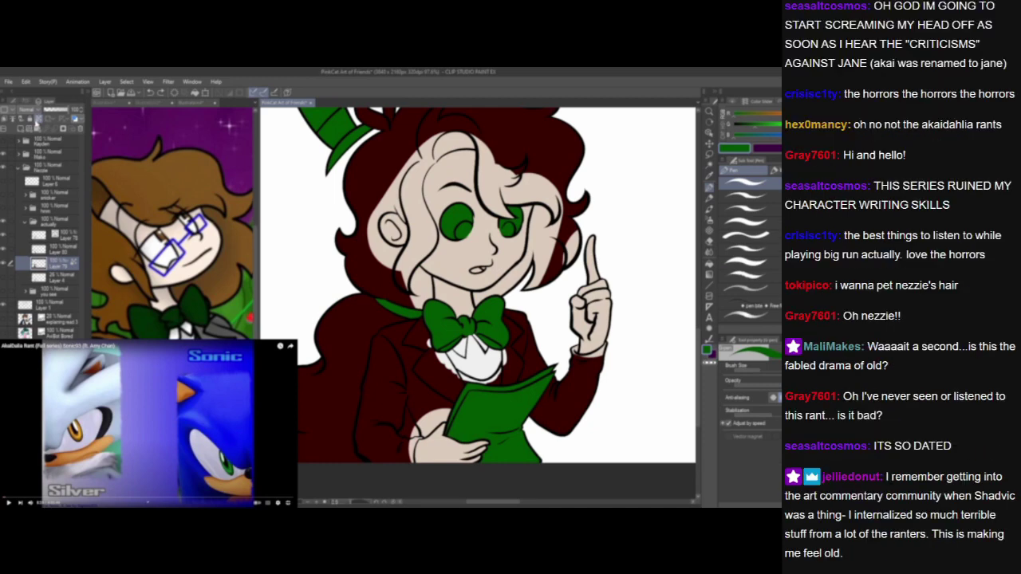
click(21, 128)
scroll(399, 390, up, 6)
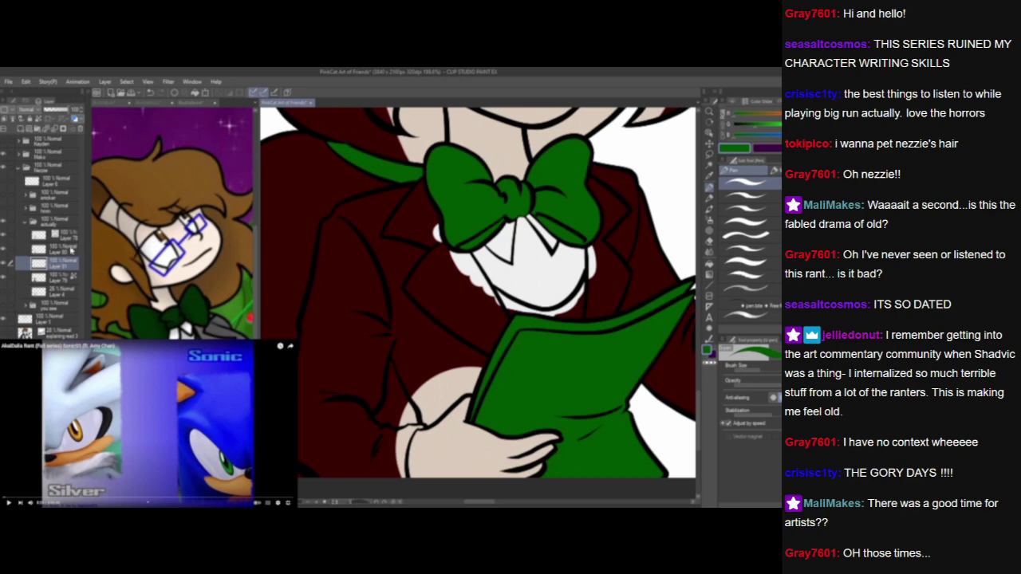
click(56, 251)
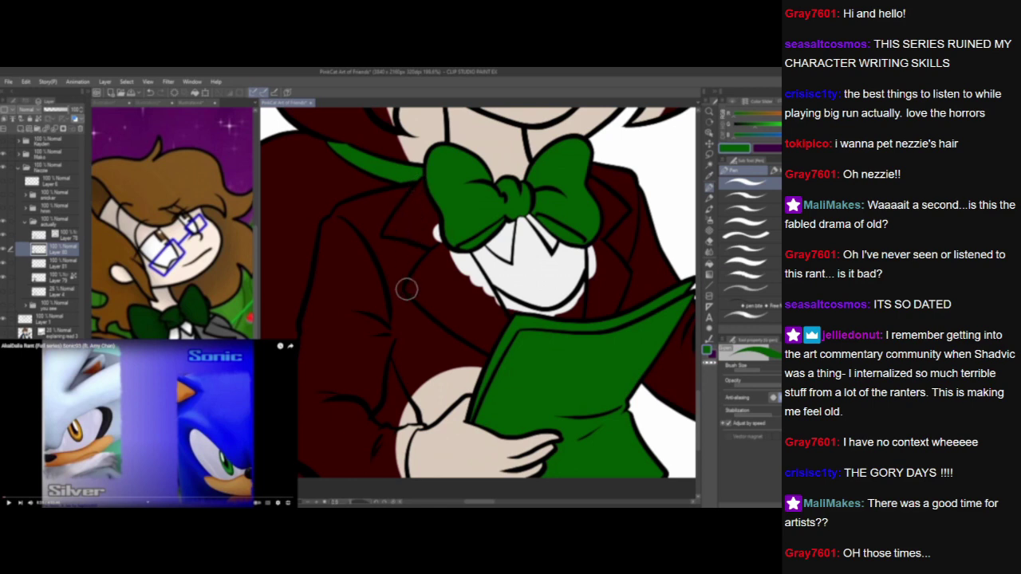
click(67, 264)
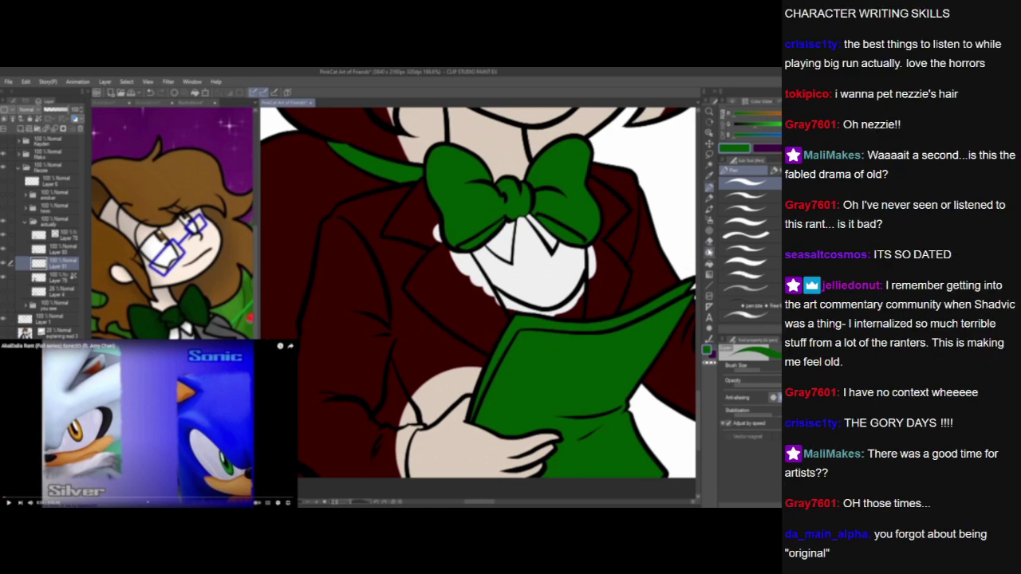
click(778, 136)
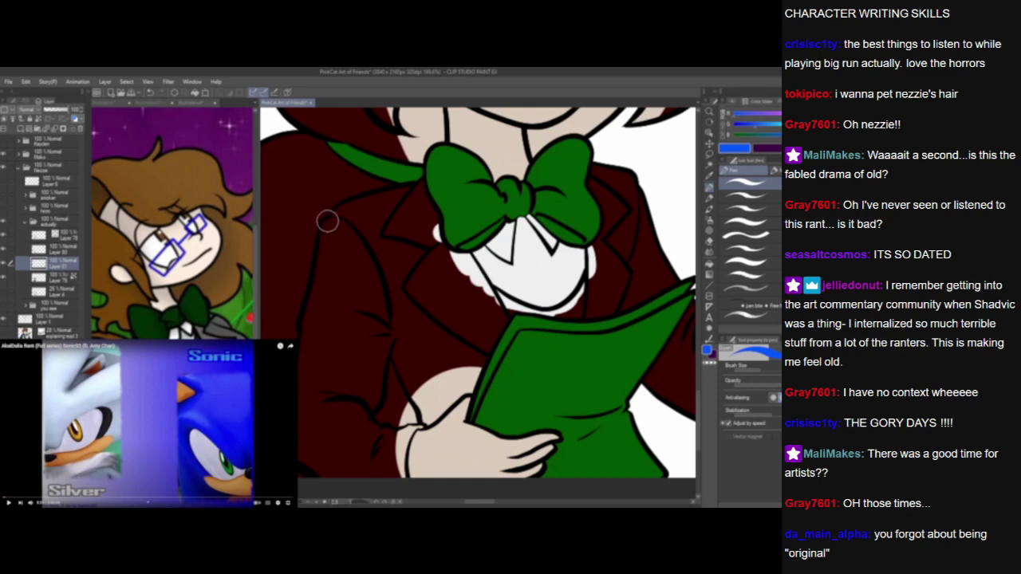
drag(324, 227, 325, 224)
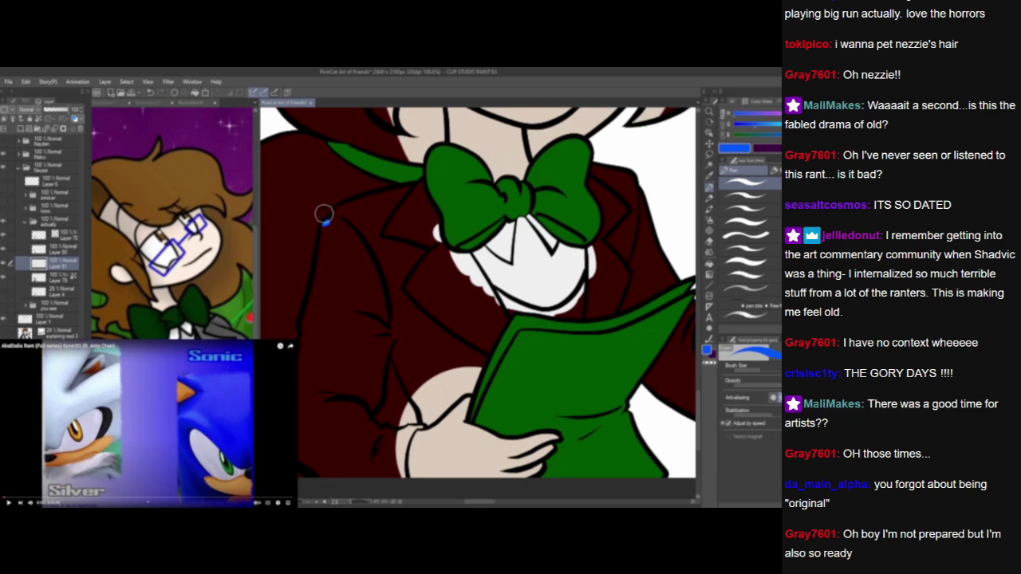
Auto-select the jacket's body, lapels and both sleeves together, using the line-art layer as the selection source.
click(56, 235)
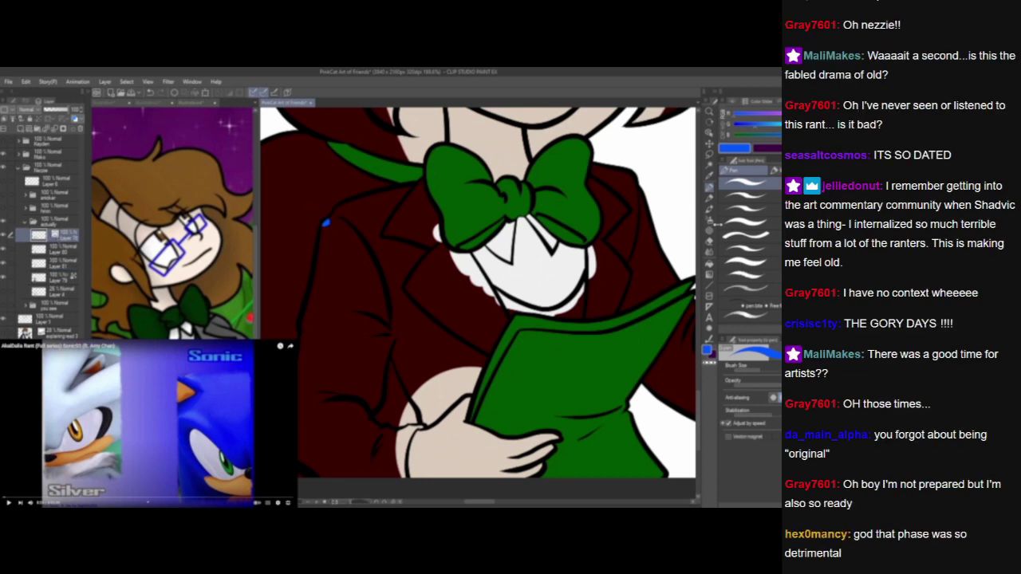
click(709, 158)
click(412, 225)
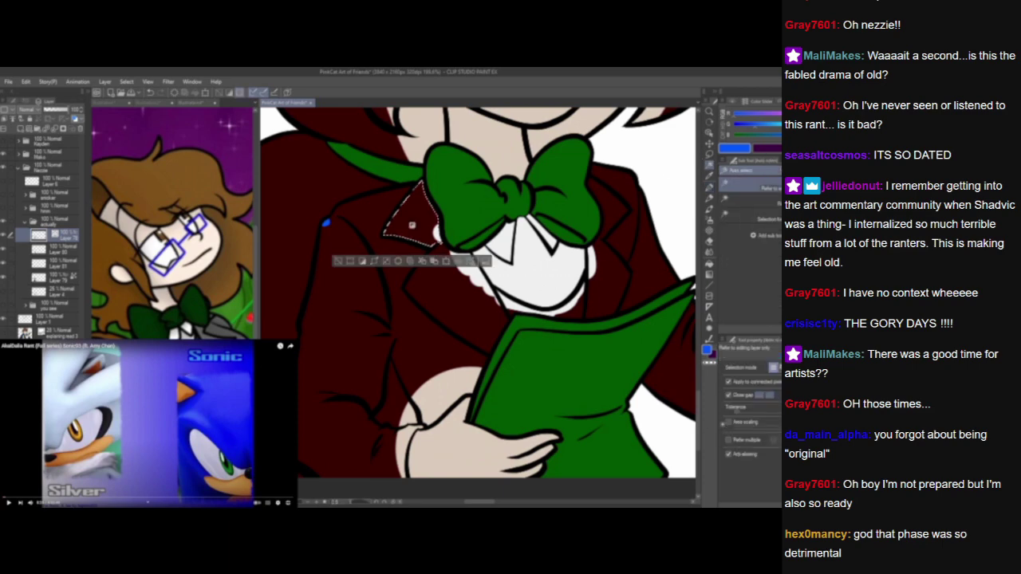
shift+click(377, 217)
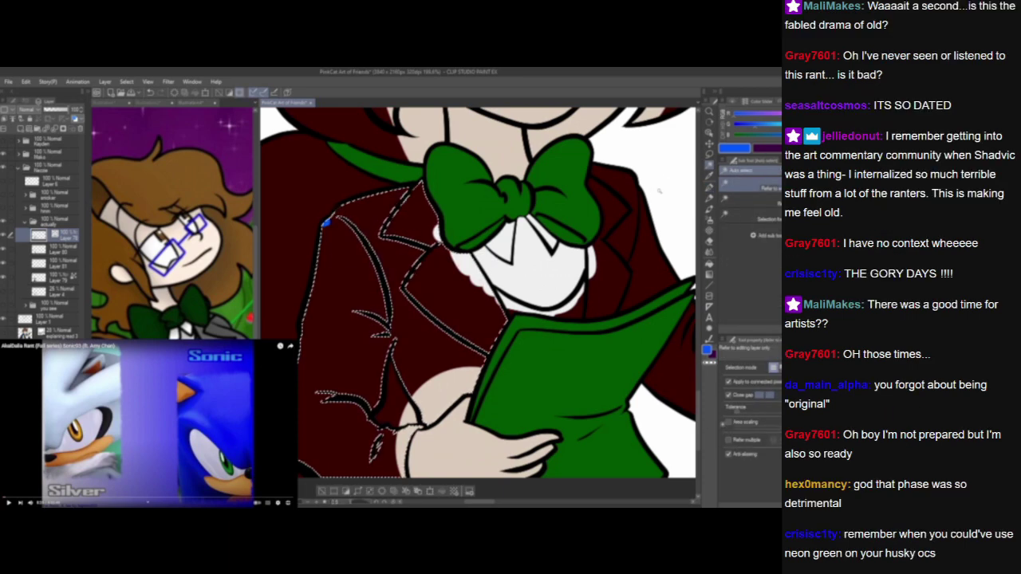
click(620, 247)
shift+click(602, 280)
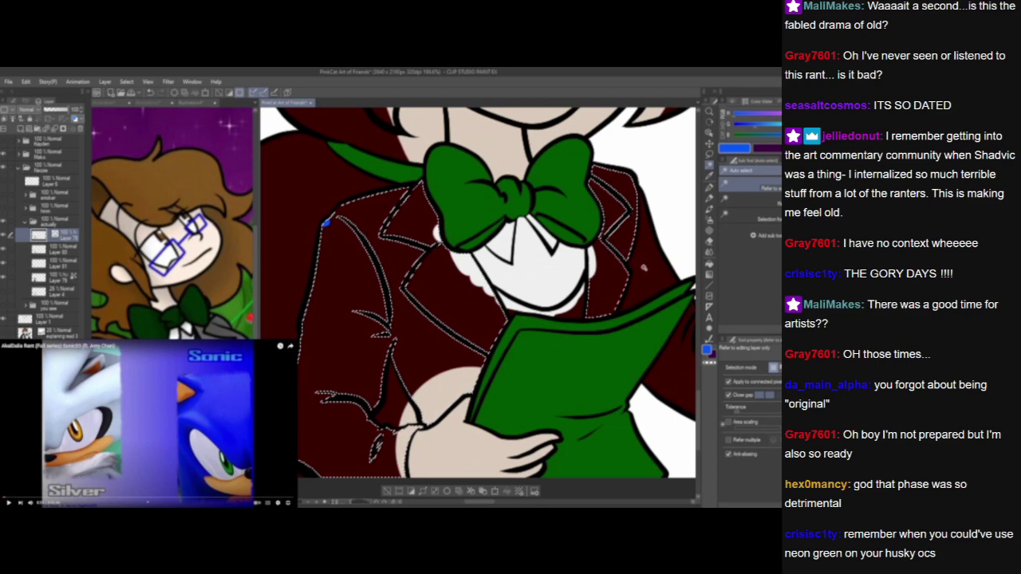
shift+click(644, 268)
drag(570, 355, 495, 324)
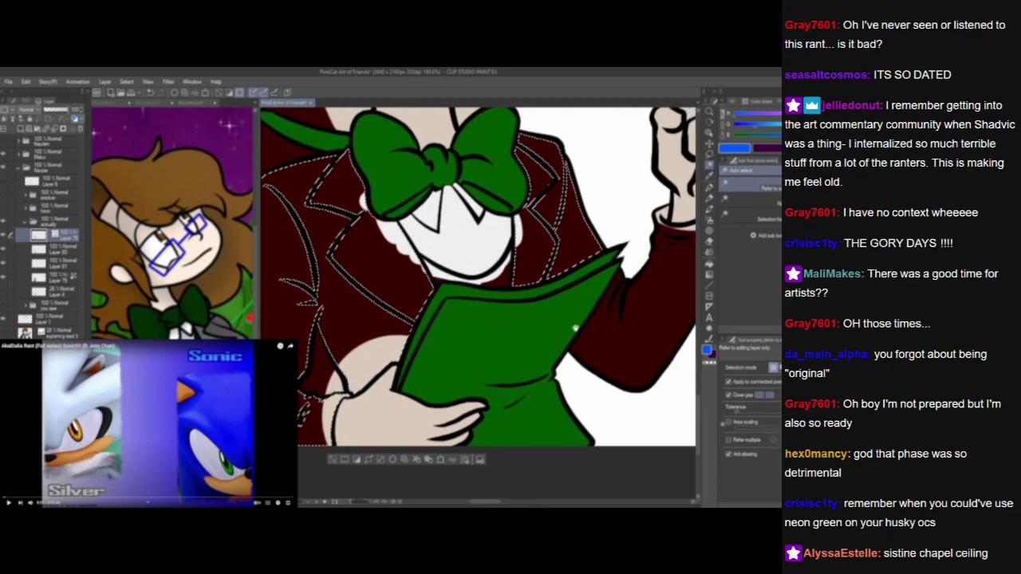
shift+click(639, 319)
drag(567, 321, 439, 340)
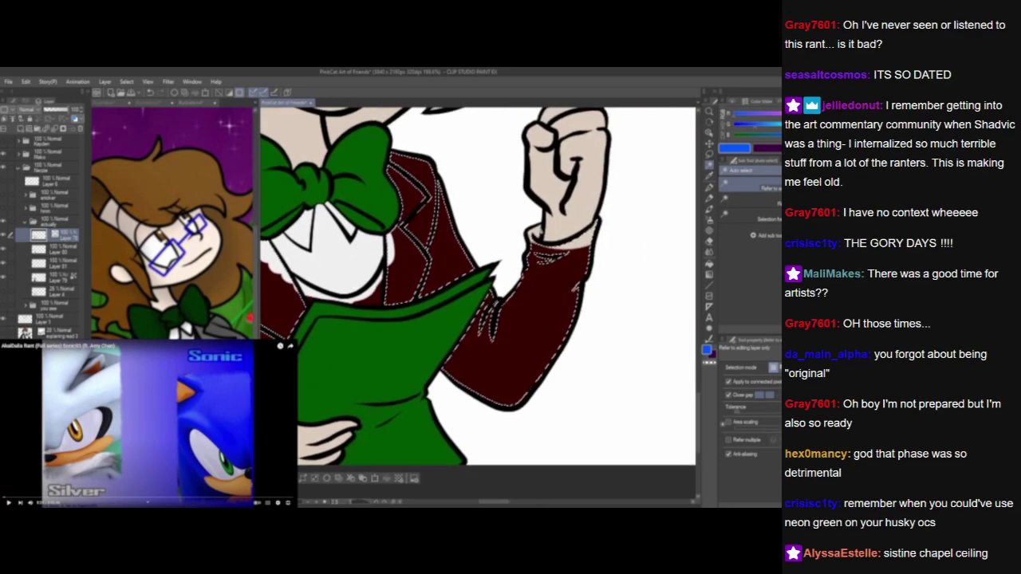
drag(301, 367, 481, 333)
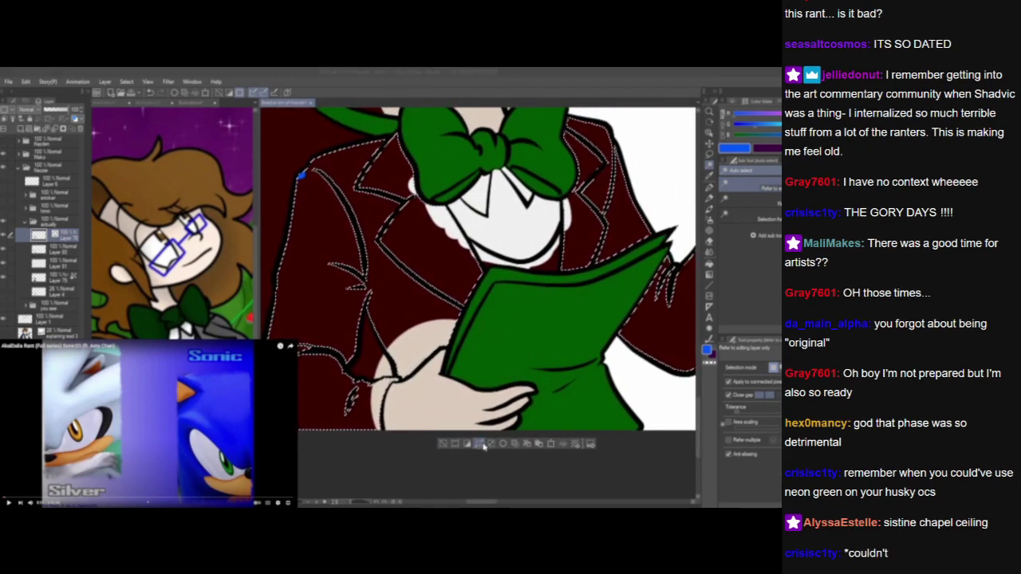
Expand the jacket selection, fill it with bright blue on Layer 81, and deselect.
click(459, 279)
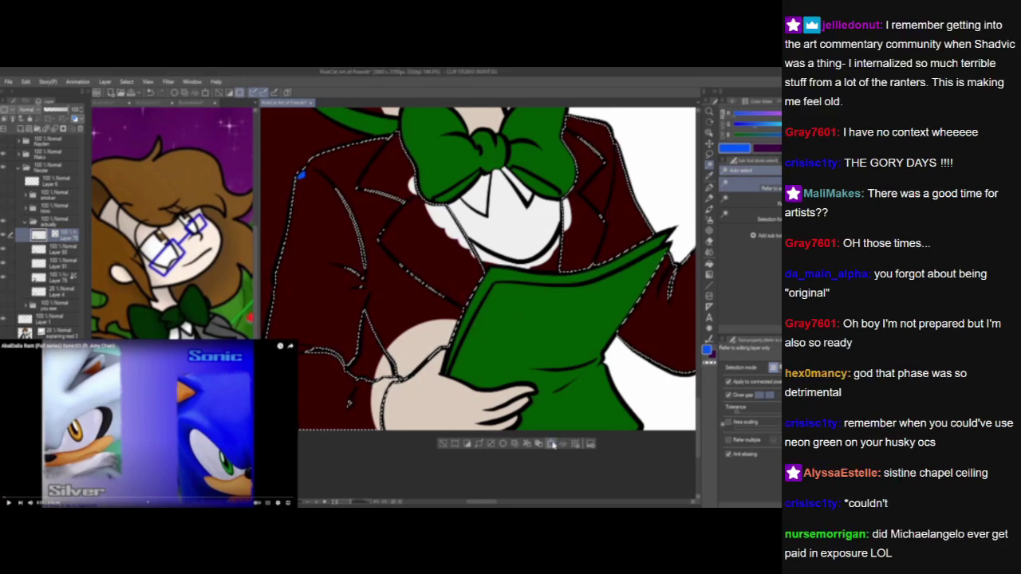
click(54, 263)
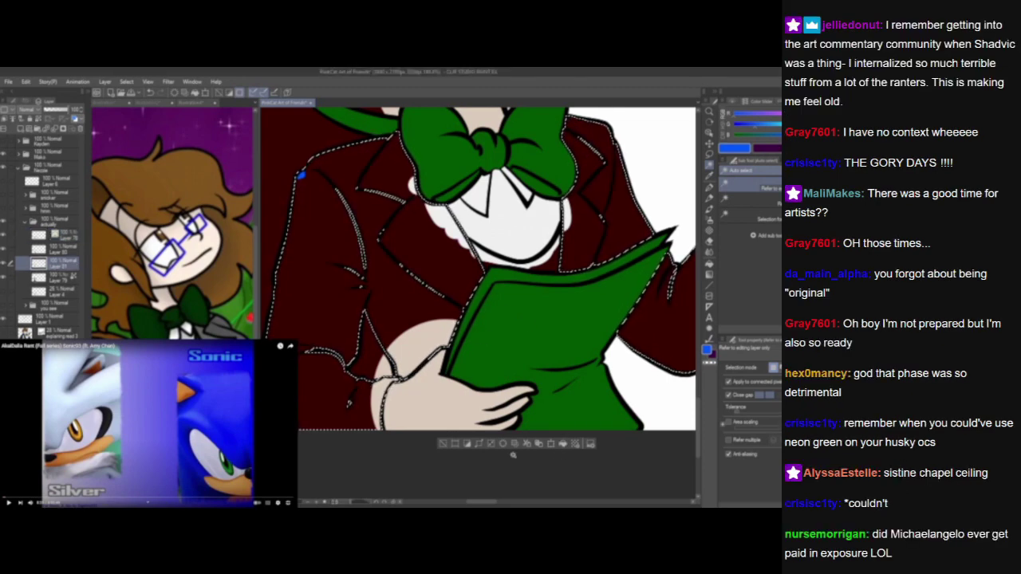
click(563, 445)
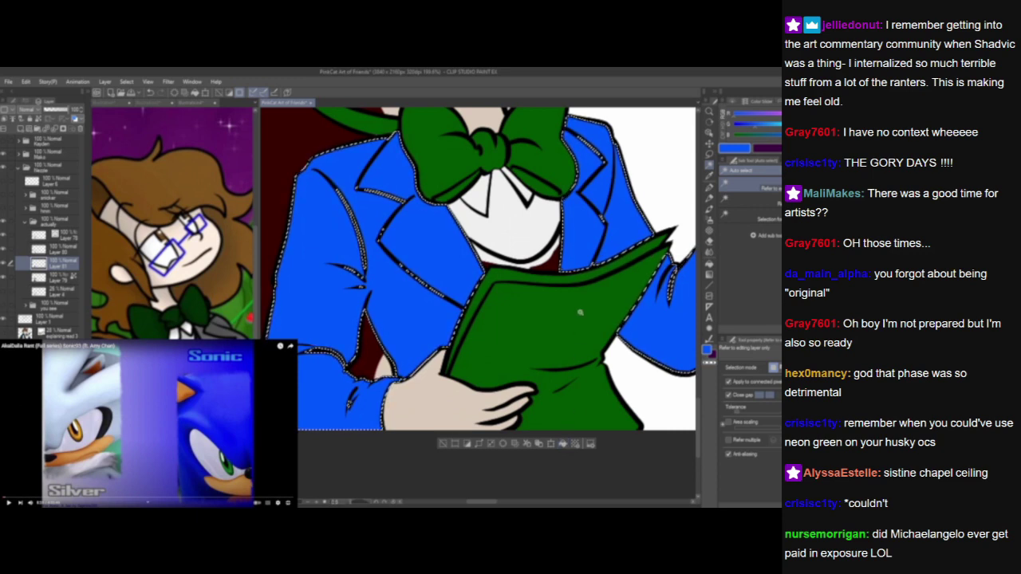
click(709, 154)
click(654, 168)
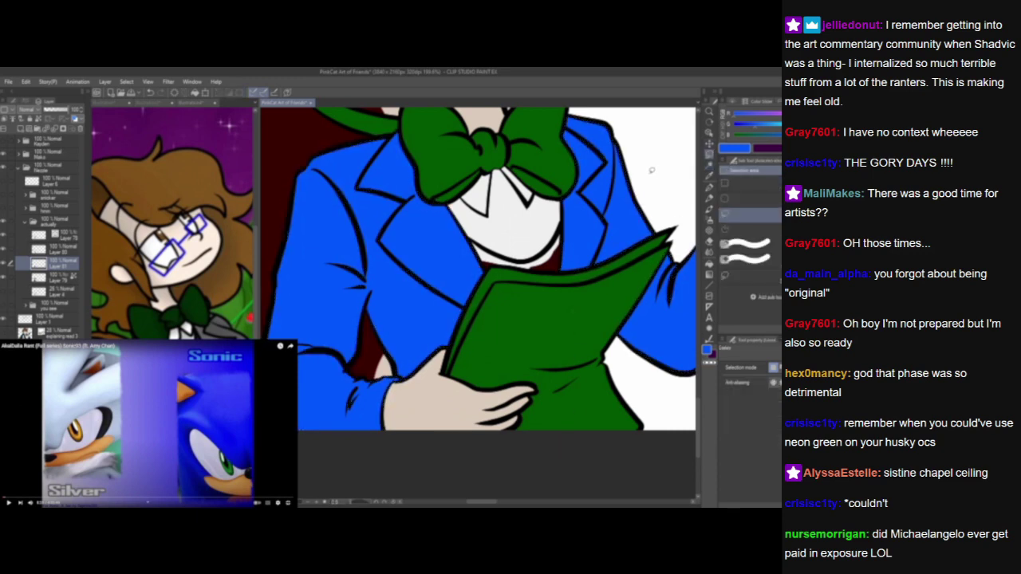
mouse_move(594, 278)
mouse_down()
mouse_move(540, 300)
mouse_move(602, 288)
mouse_move(584, 290)
mouse_up()
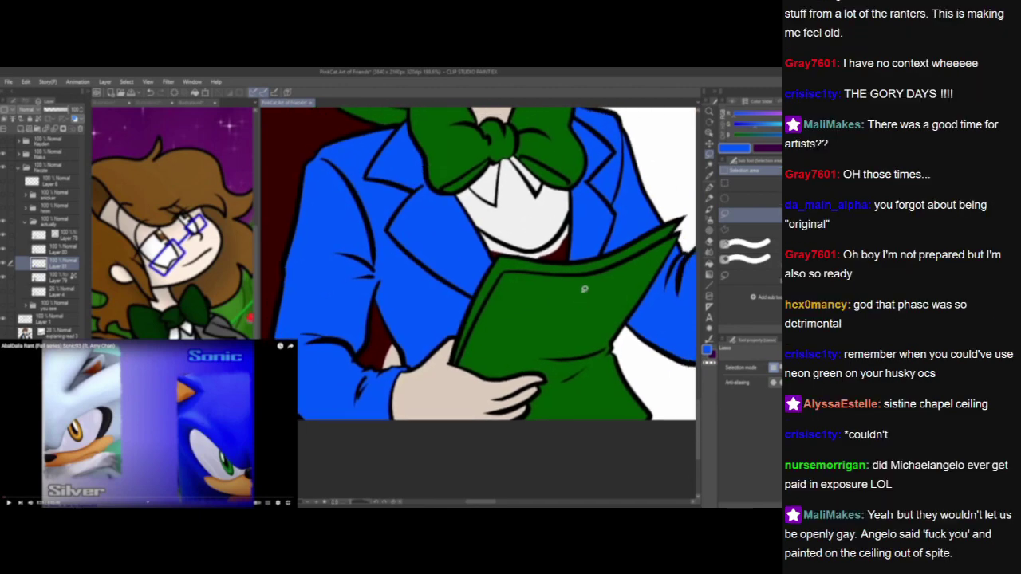
drag(543, 394, 433, 411)
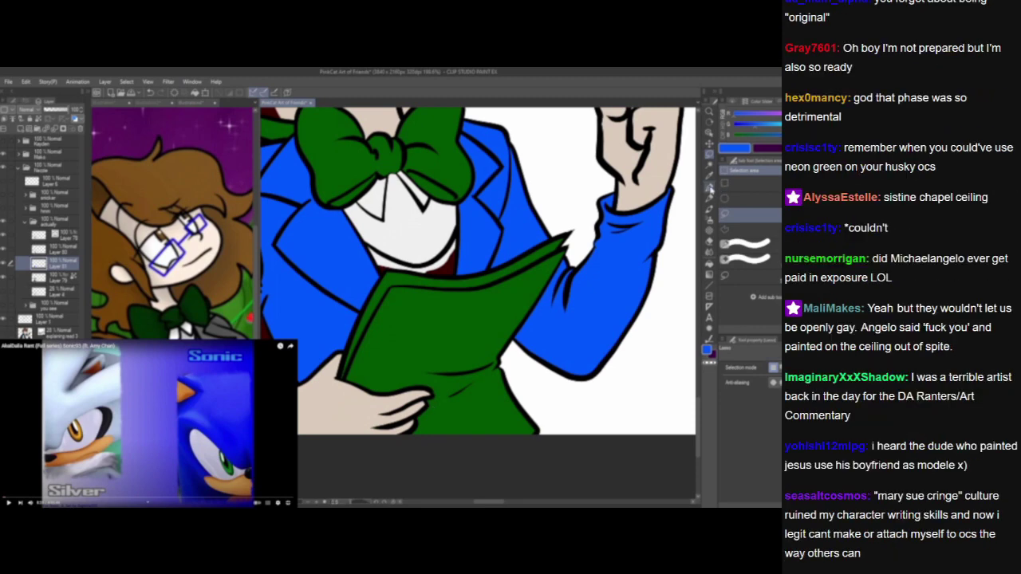
Switch to the Pen tool and add another new layer above Layer 79, beneath the blue jacket layer.
click(710, 188)
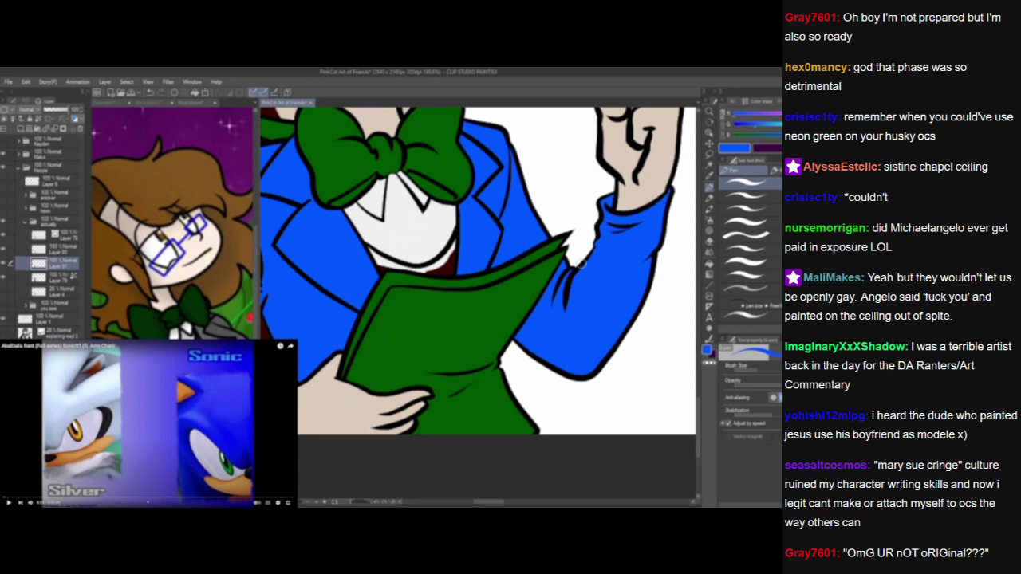
drag(524, 393, 581, 390)
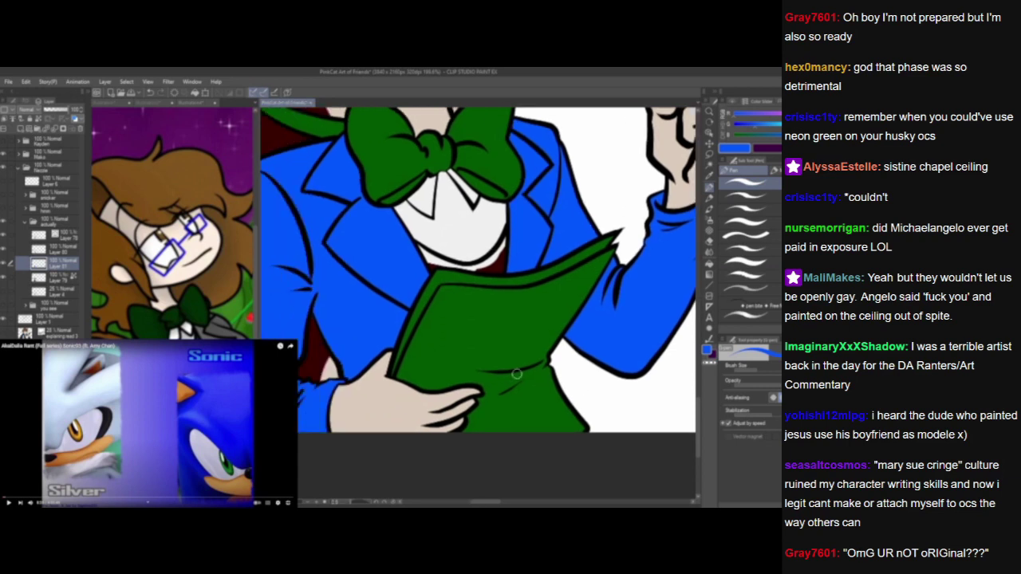
drag(498, 361, 507, 376)
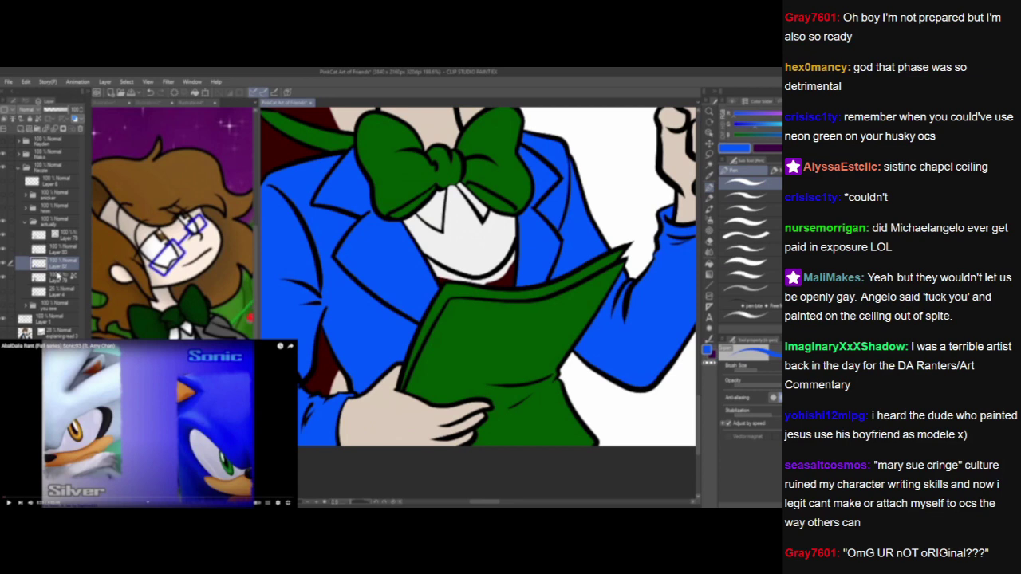
click(60, 275)
click(21, 129)
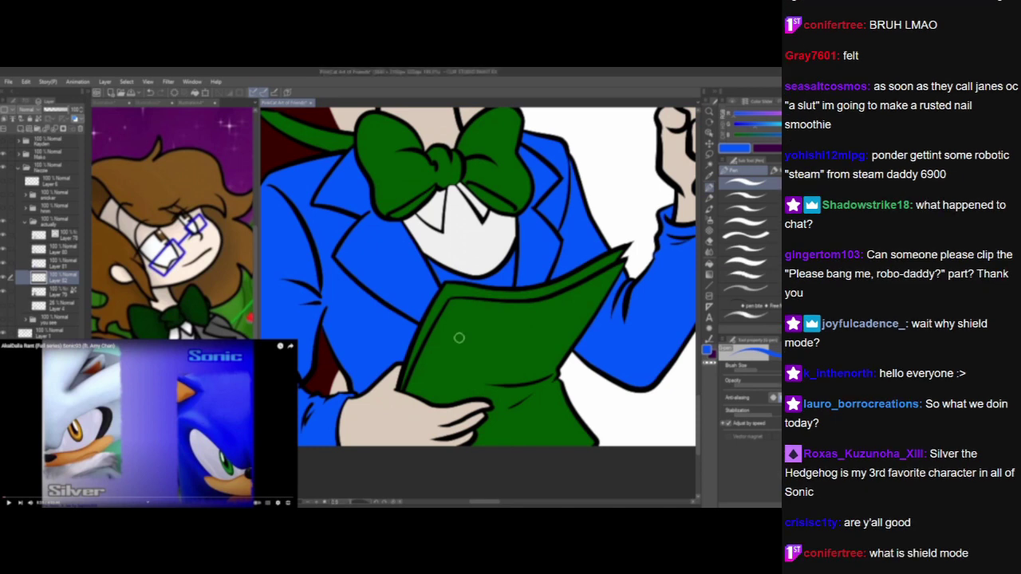
drag(494, 358, 523, 461)
drag(512, 331, 558, 393)
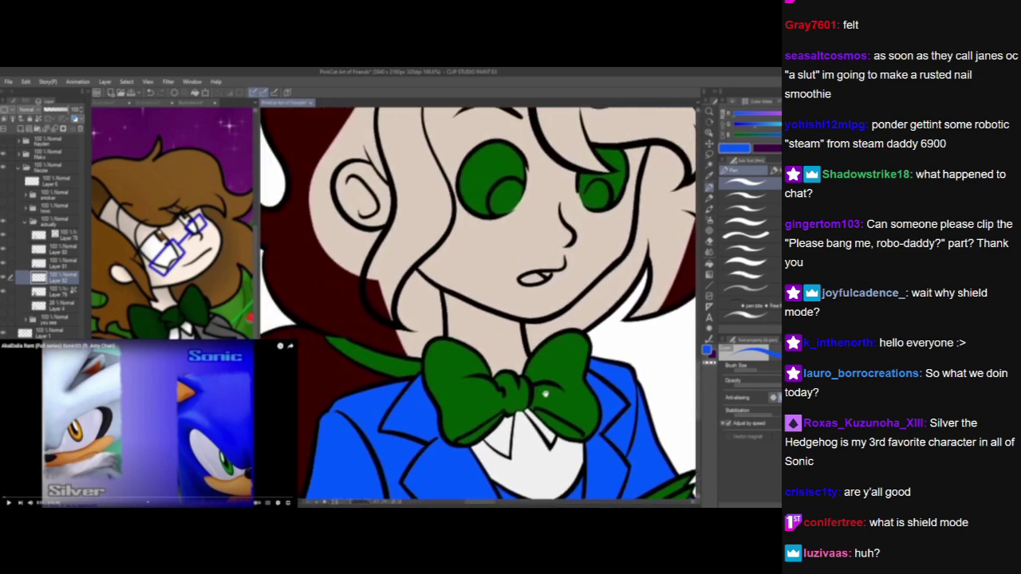
scroll(550, 399, up, 2)
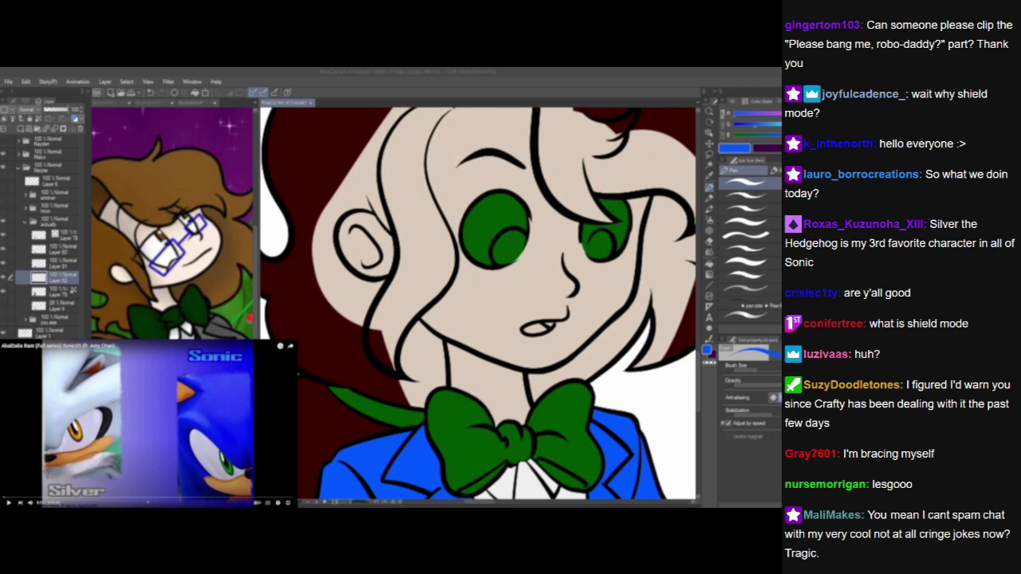
Play the YouTube video beside the drawing and pause it again.
key(space)
key(space)
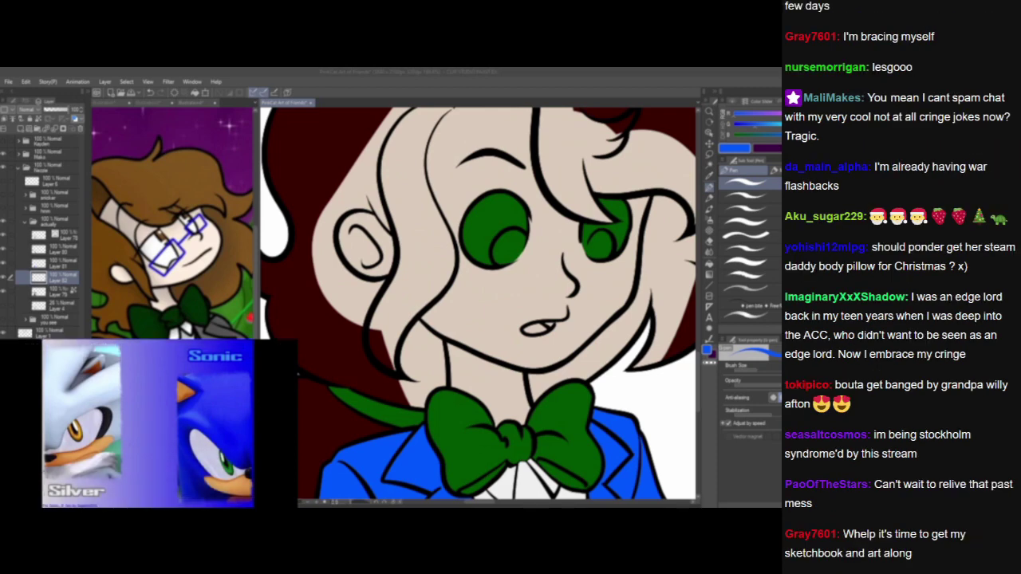
click(489, 87)
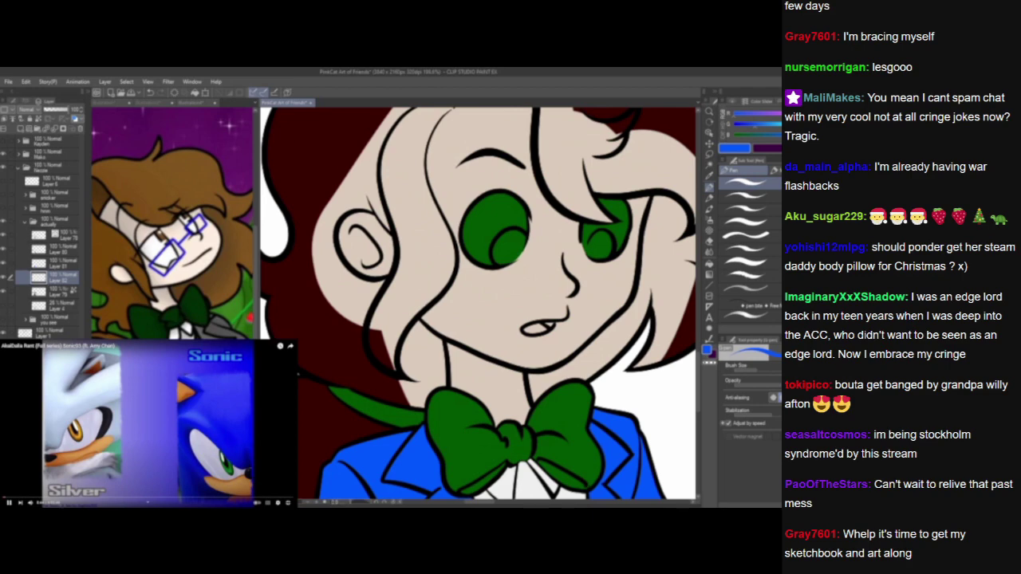
click(149, 424)
Auto-select the main hair mass and upright tuft together, using the line-art layer as the selection source.
drag(315, 340, 394, 322)
click(57, 237)
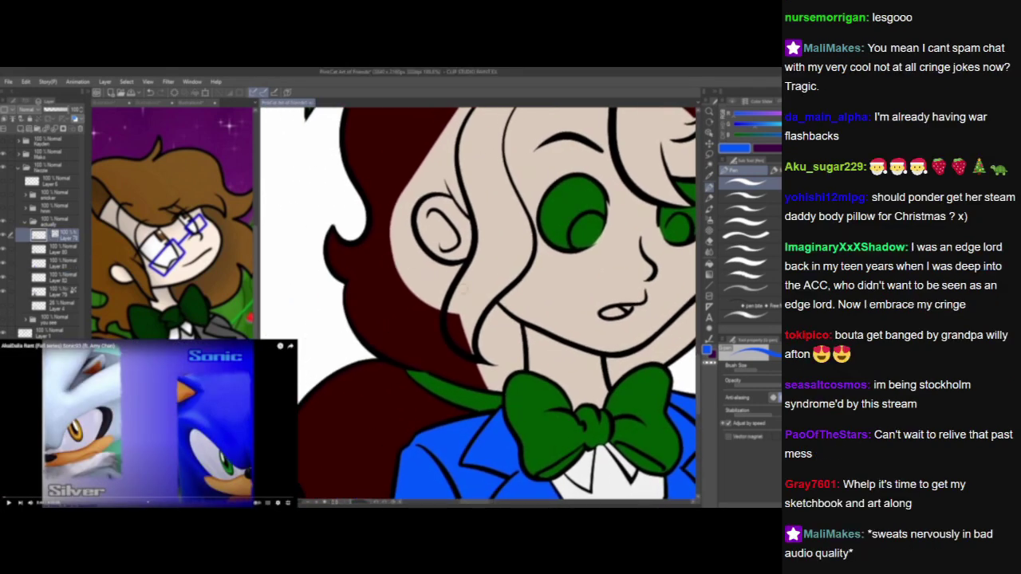
drag(465, 288, 423, 290)
click(709, 165)
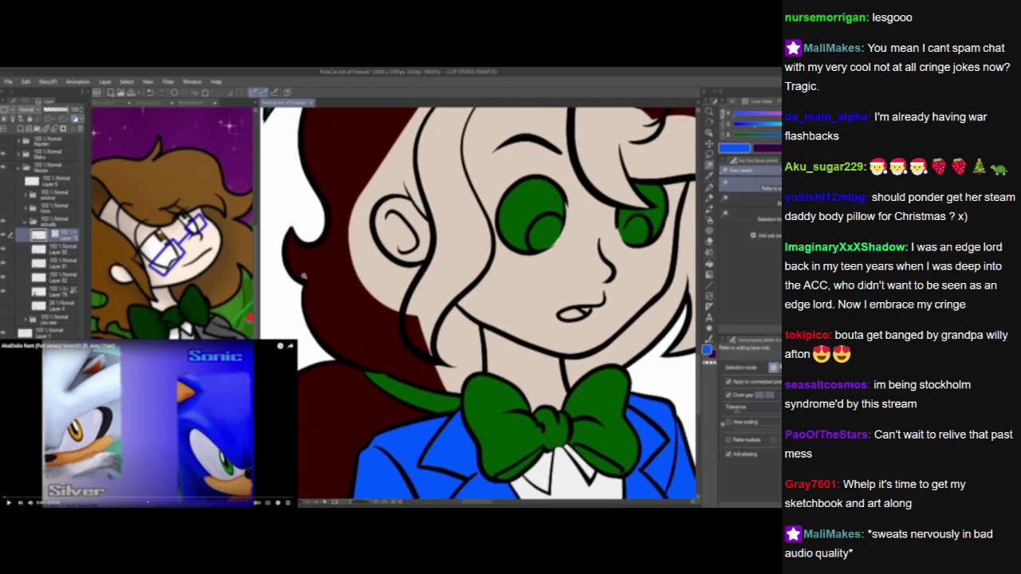
click(304, 276)
scroll(335, 279, up, 5)
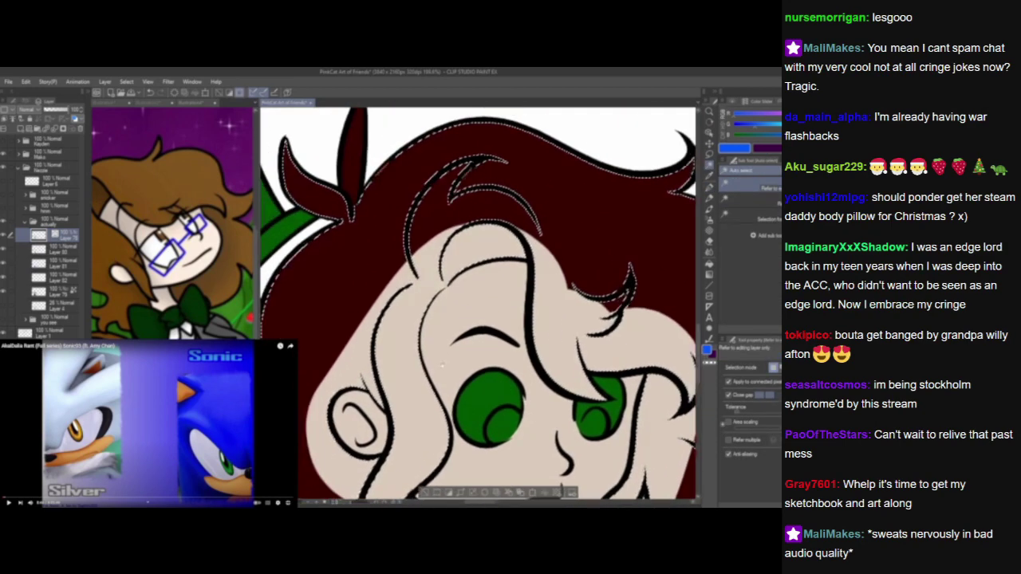
drag(442, 365, 530, 410)
shift+click(443, 201)
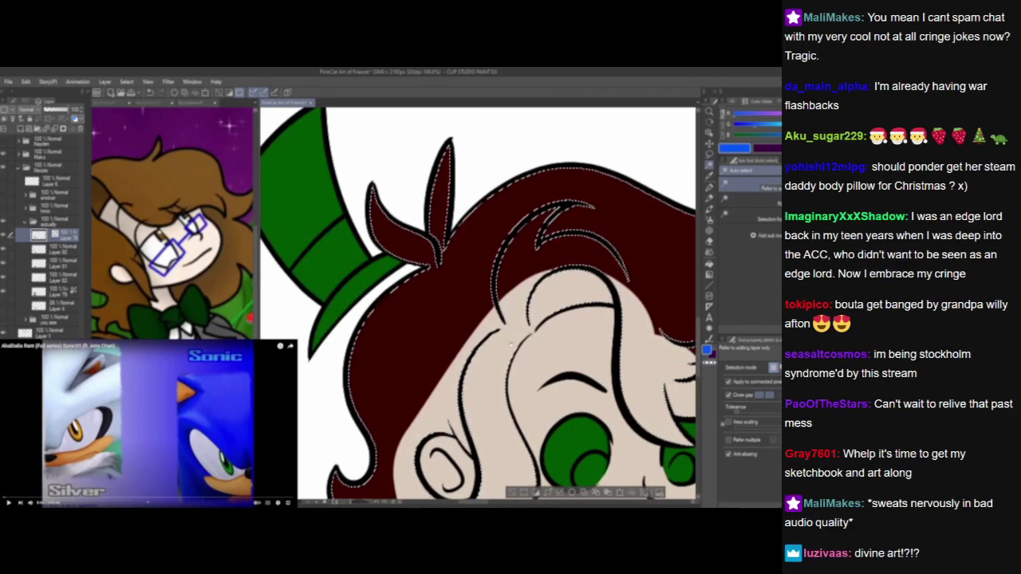
Add the ponytail and remaining hair areas to the selection, and resume the video beside the drawing.
scroll(510, 345, down, 6)
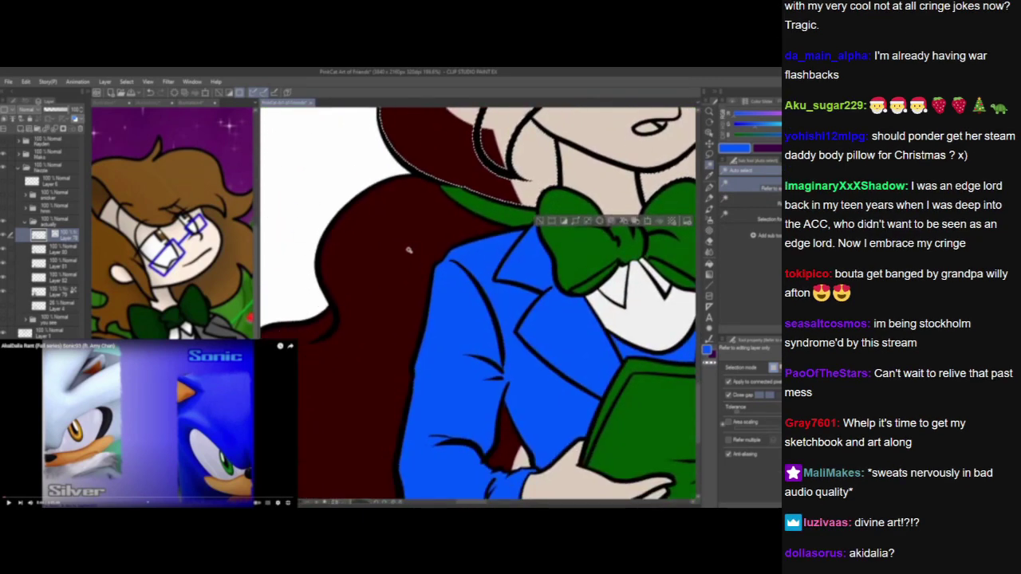
shift+click(409, 251)
drag(443, 387, 522, 278)
drag(622, 278, 440, 283)
drag(423, 200, 408, 242)
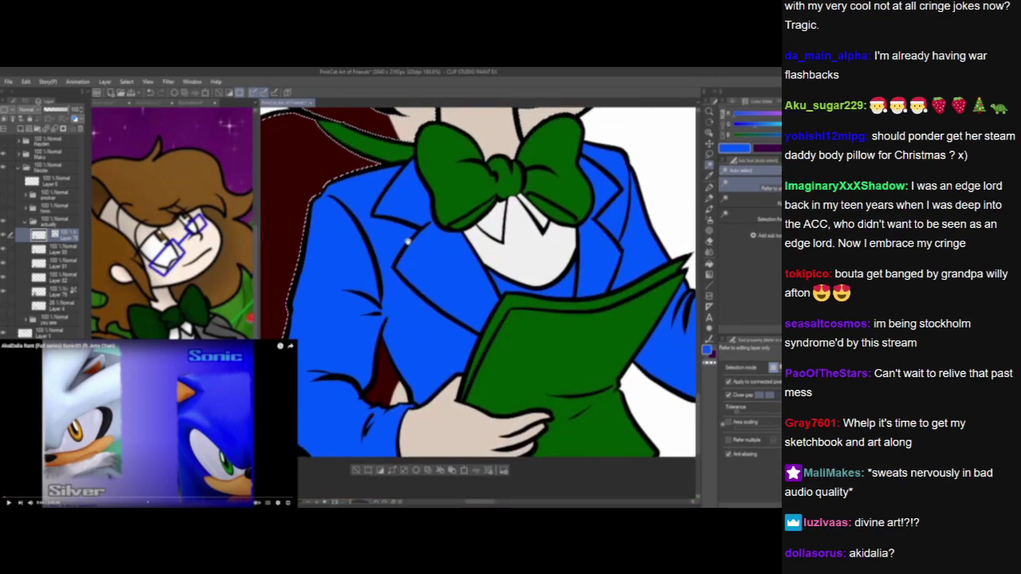
scroll(353, 342, down, 1)
scroll(468, 437, up, 4)
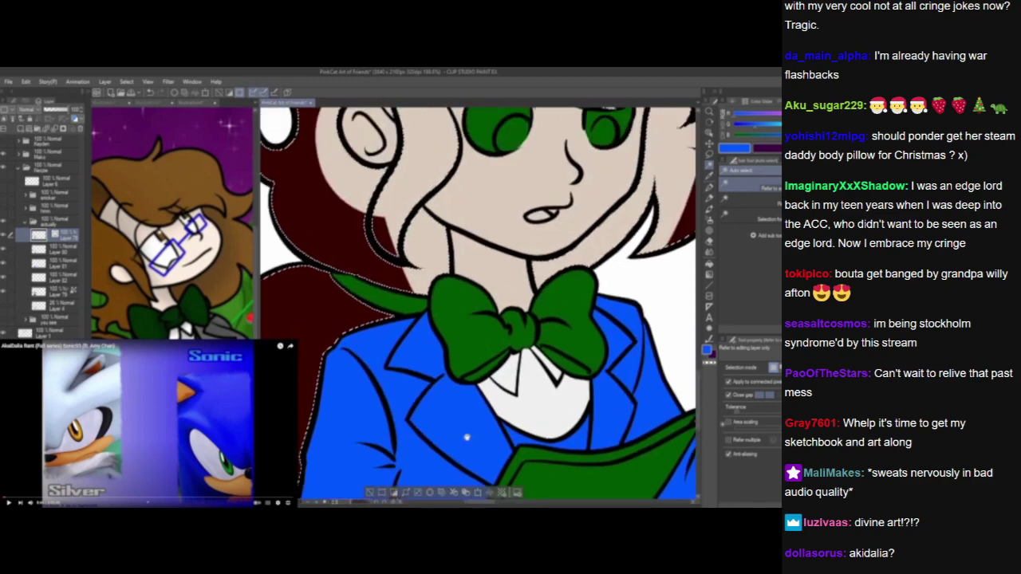
drag(467, 438, 433, 483)
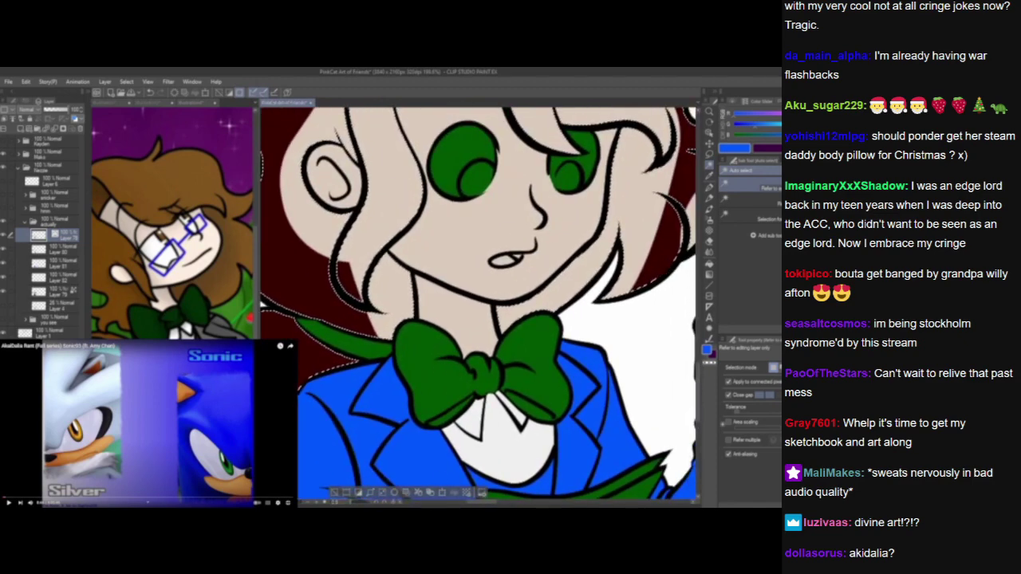
click(148, 423)
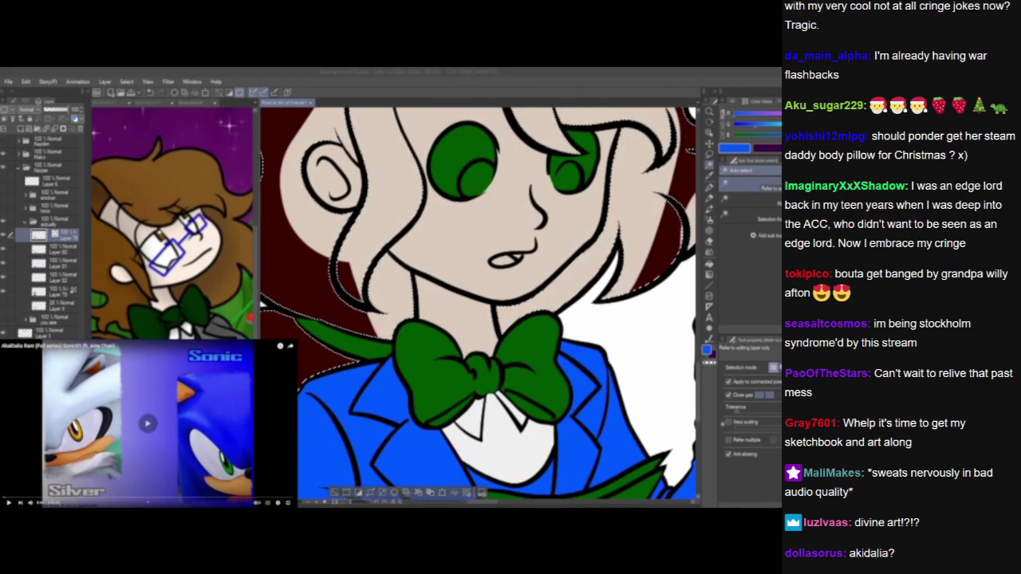
click(421, 323)
drag(421, 323, 492, 388)
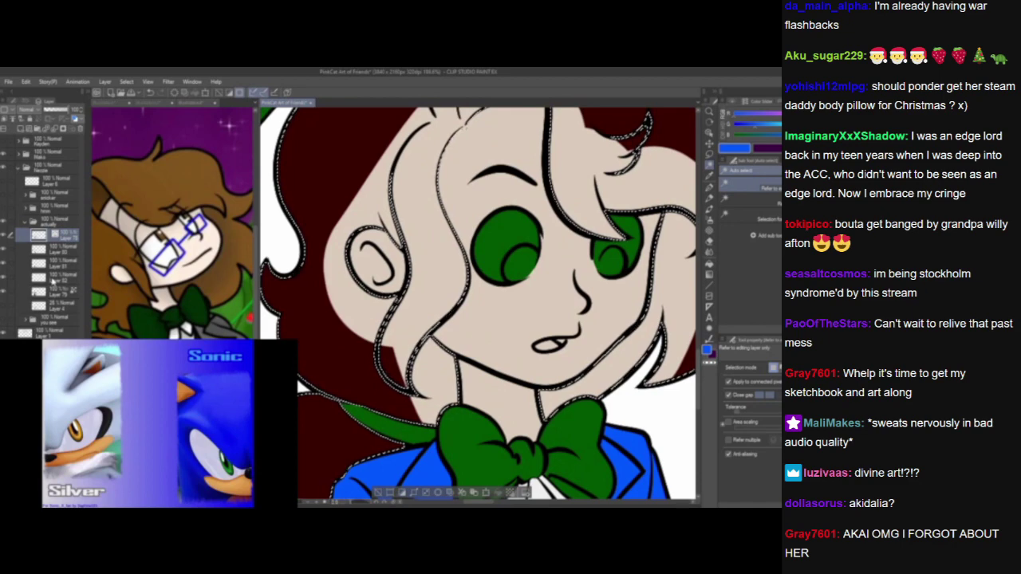
Fill the hair selection on Layer 82 with brown sampled from the reference drawing's hair, and deselect.
click(53, 281)
drag(519, 383, 453, 82)
click(3, 278)
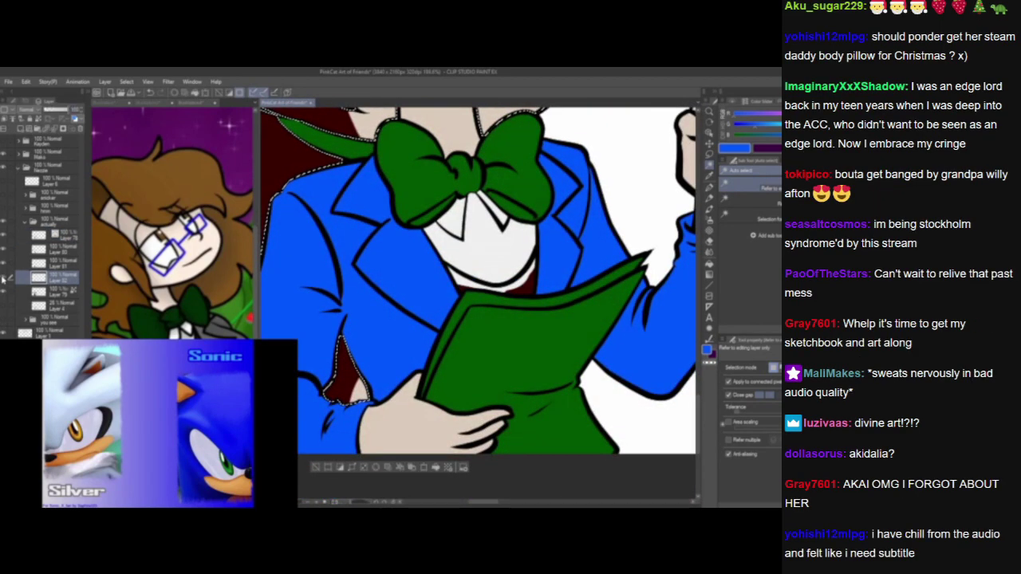
click(2, 279)
drag(326, 349, 388, 360)
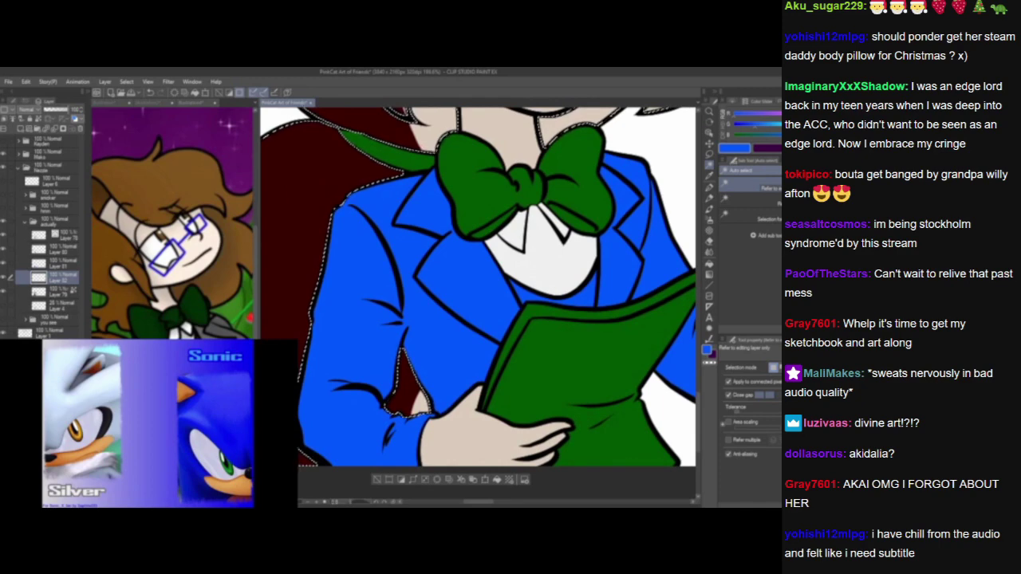
alt+click(163, 180)
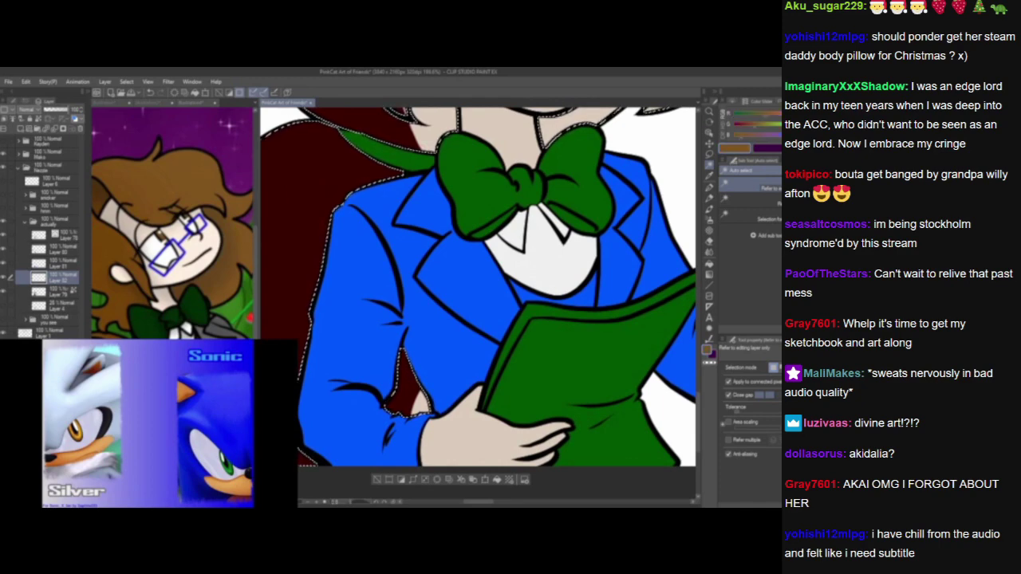
click(149, 424)
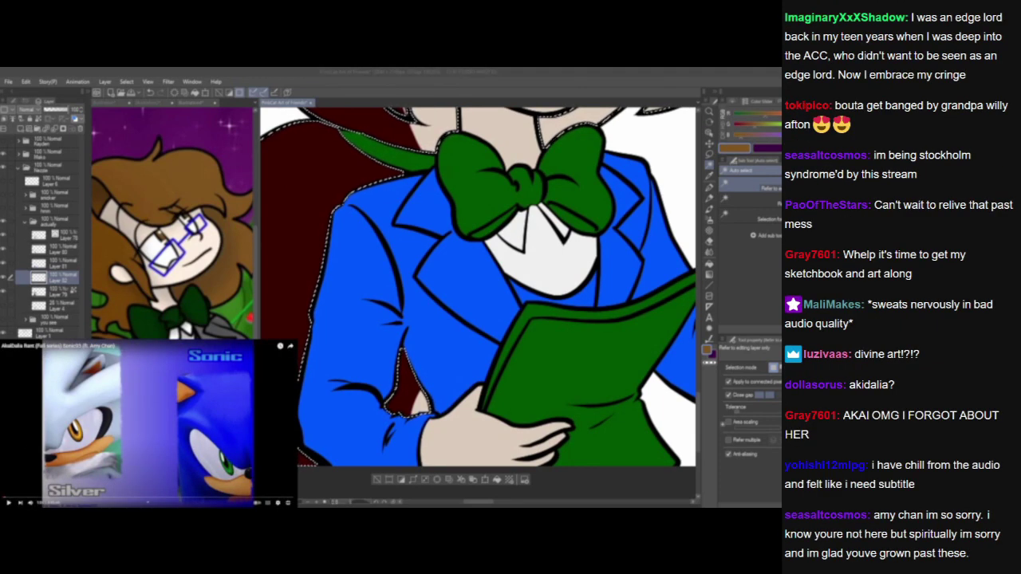
click(623, 357)
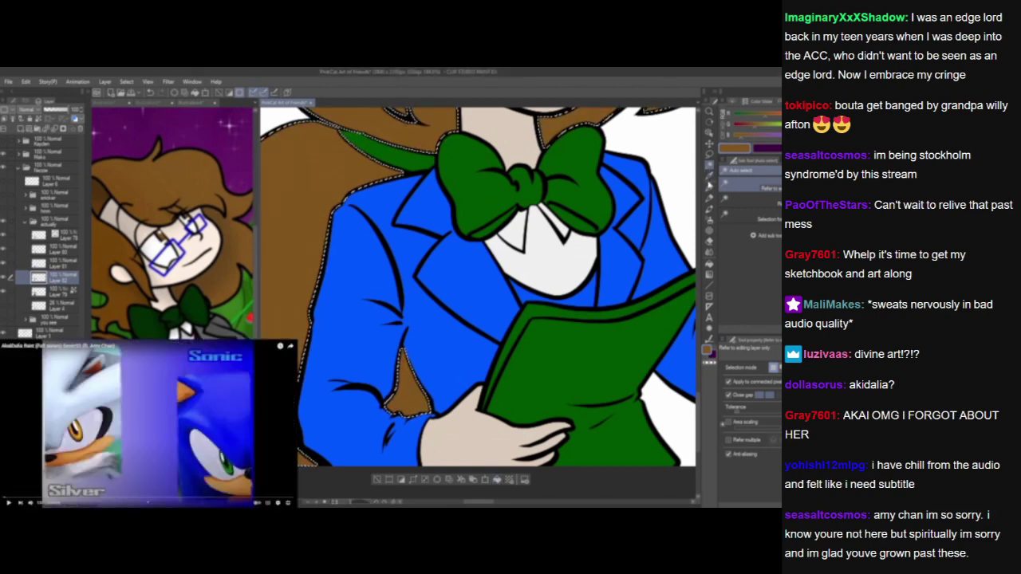
click(709, 156)
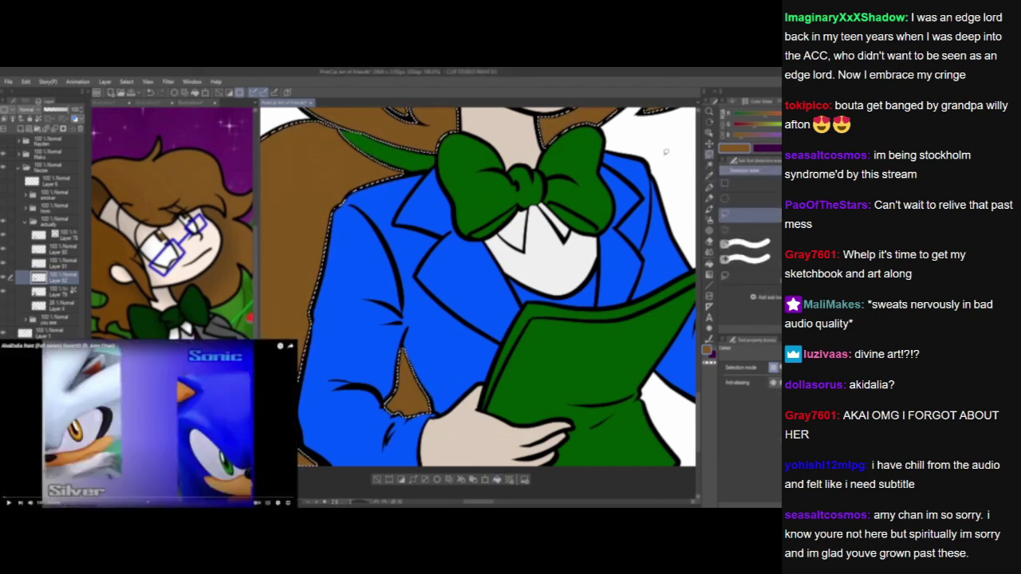
click(531, 242)
Switch to the Pen tool and check the brown hair fill around the face and fringe for gaps.
mouse_move(495, 262)
mouse_down()
mouse_move(543, 271)
mouse_move(622, 261)
mouse_move(633, 273)
mouse_move(500, 273)
mouse_move(510, 269)
mouse_up()
click(710, 192)
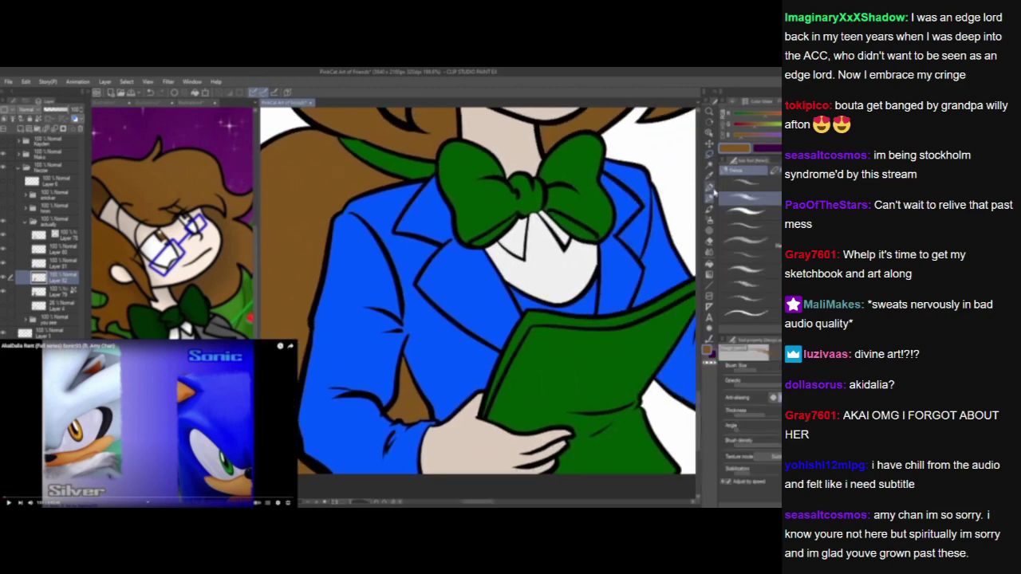
click(710, 184)
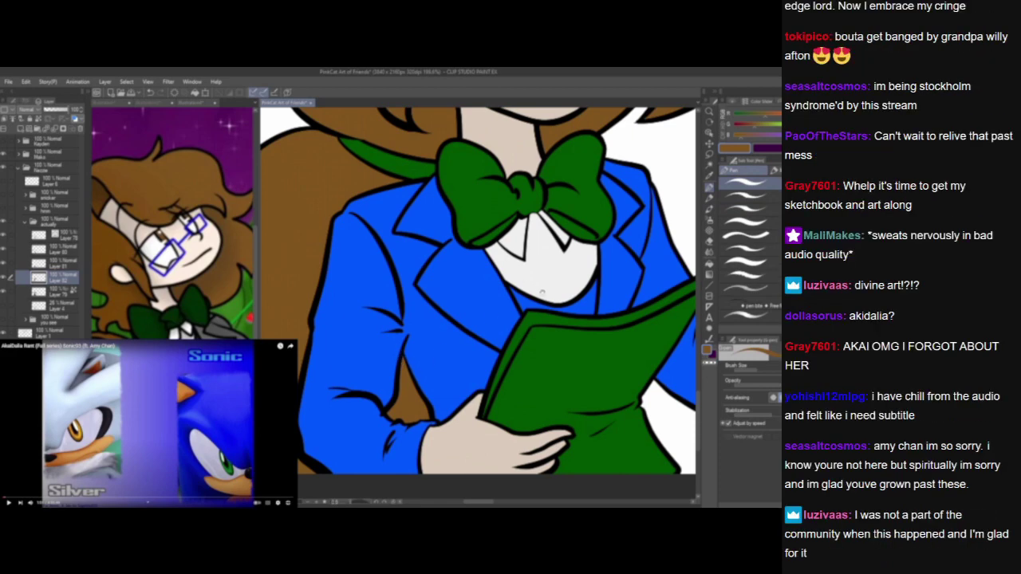
drag(542, 293, 530, 434)
drag(589, 336, 497, 423)
mouse_move(546, 372)
mouse_down()
mouse_move(519, 402)
mouse_move(507, 383)
mouse_move(513, 395)
mouse_up()
drag(457, 409, 530, 426)
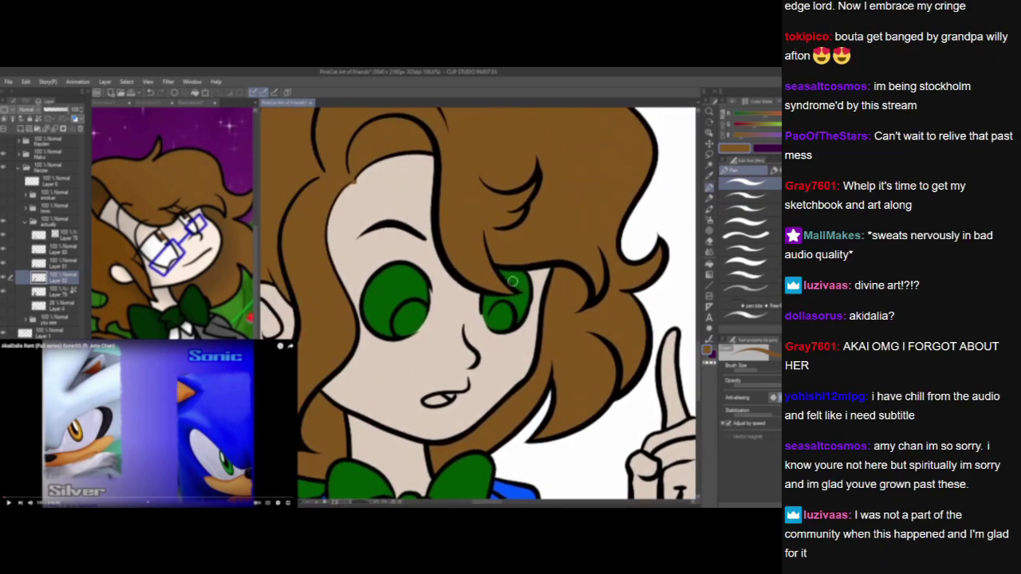
drag(513, 291, 599, 311)
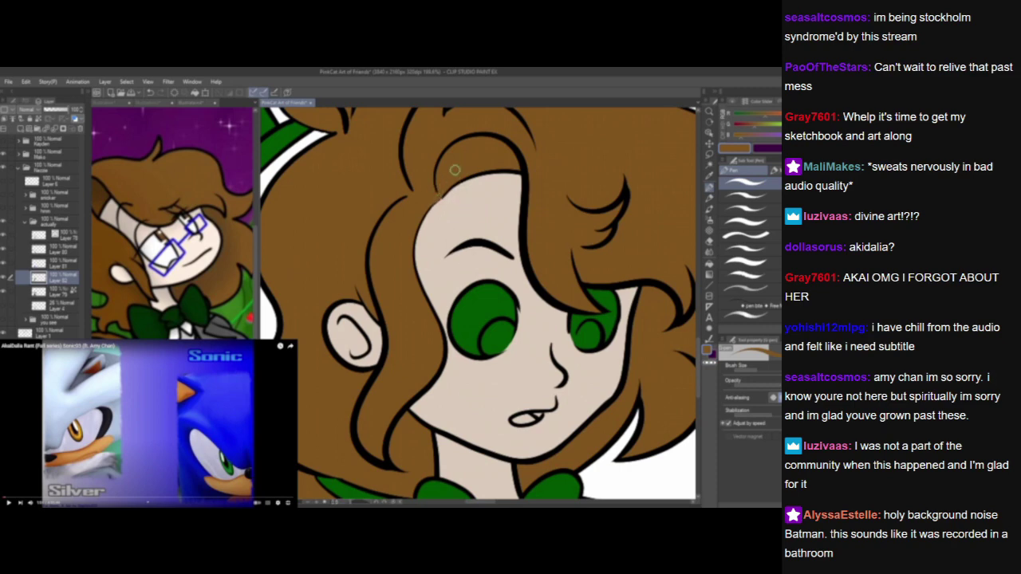
scroll(465, 176, down, 1)
drag(482, 226, 473, 296)
Resume the video and examine the hair fill along the outer curls up close.
click(148, 424)
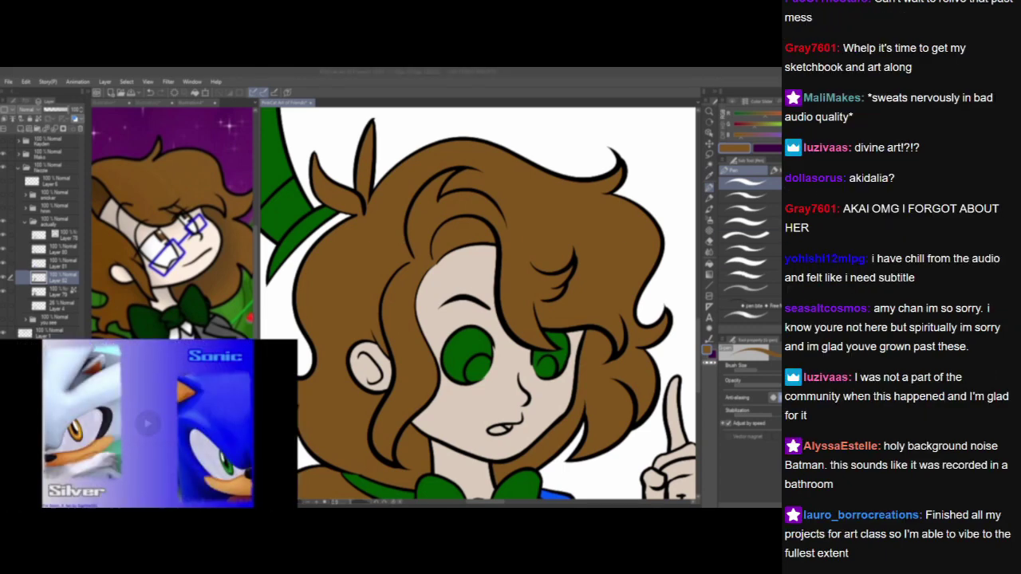
click(563, 341)
drag(682, 206, 619, 206)
scroll(625, 204, up, 3)
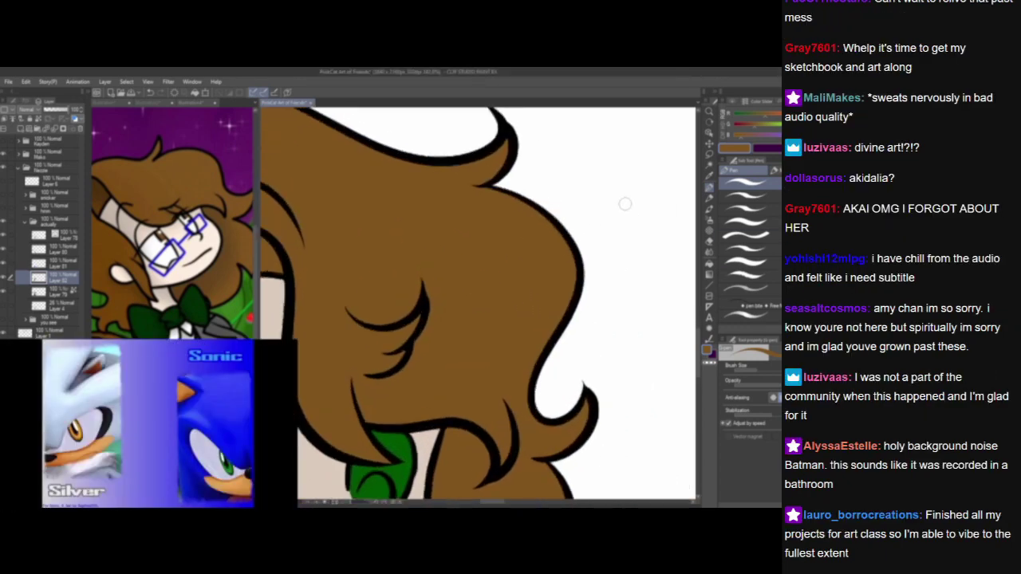
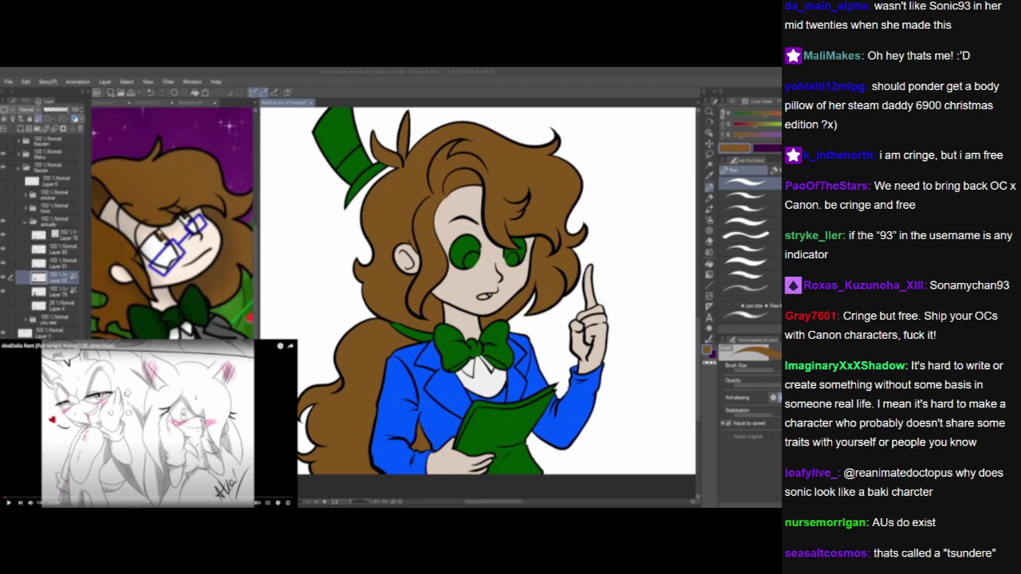
Play the YouTube video in short stretches, leaving it paused after each one.
key(space)
click(275, 435)
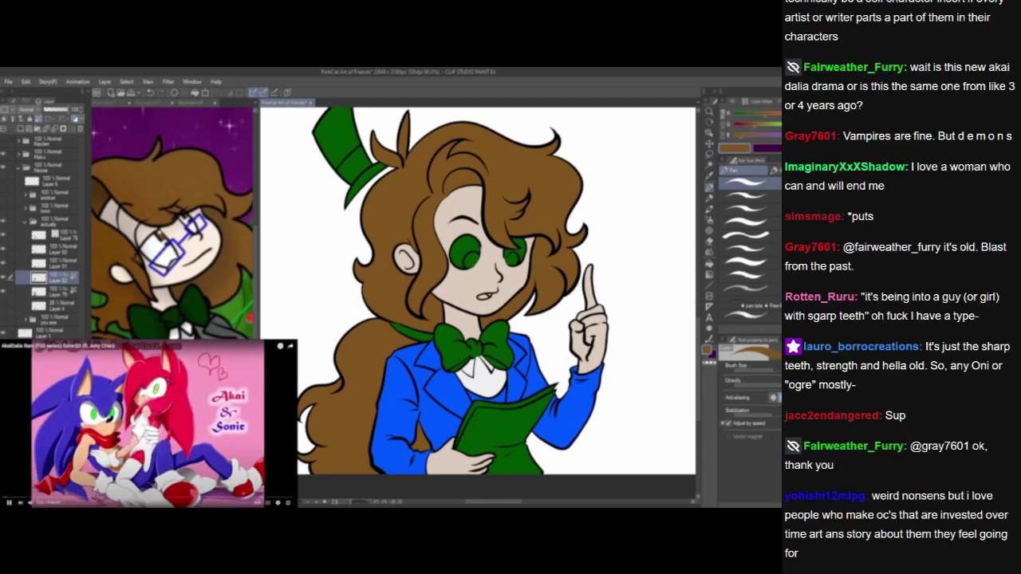
click(71, 421)
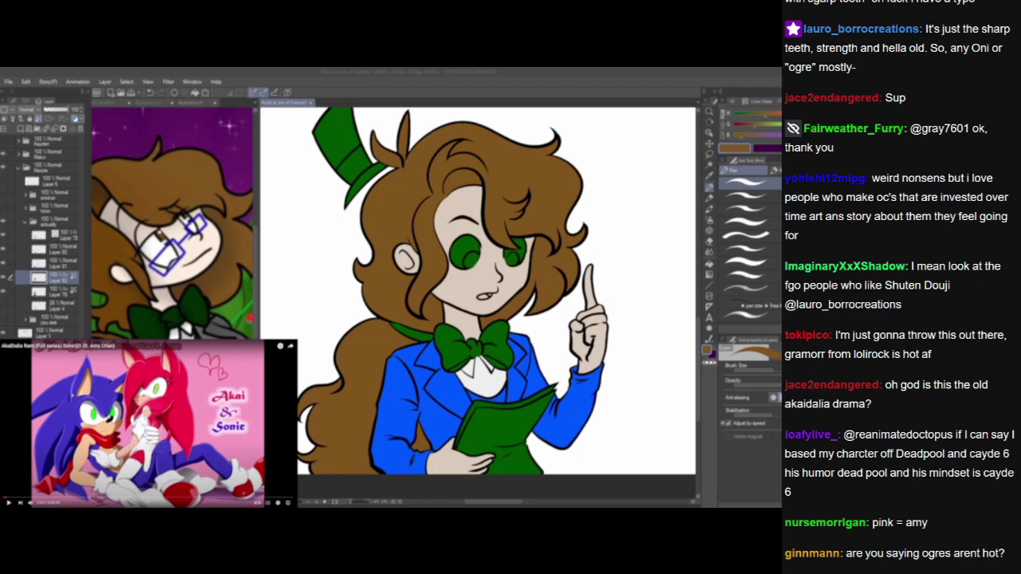
key(space)
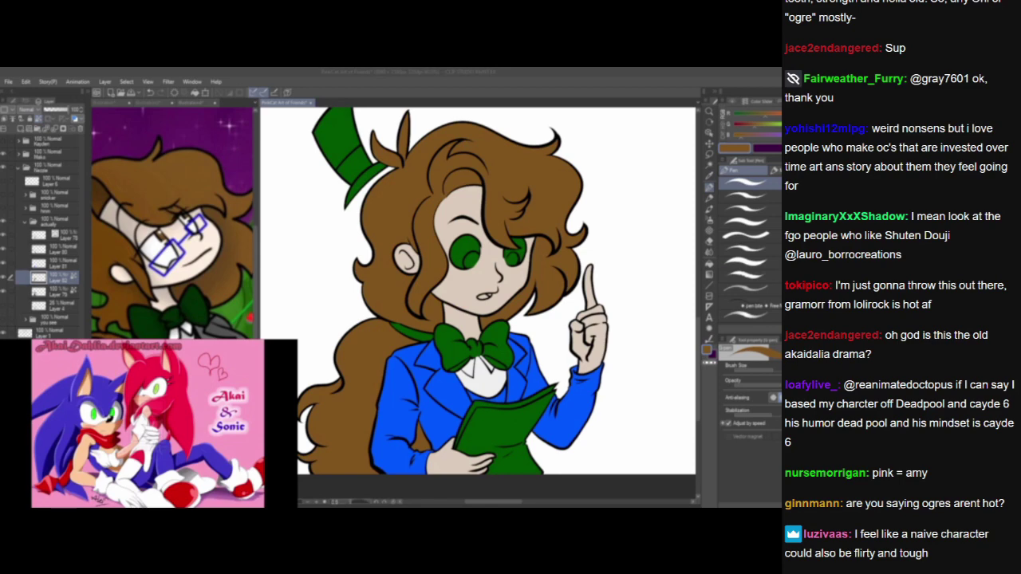
click(284, 433)
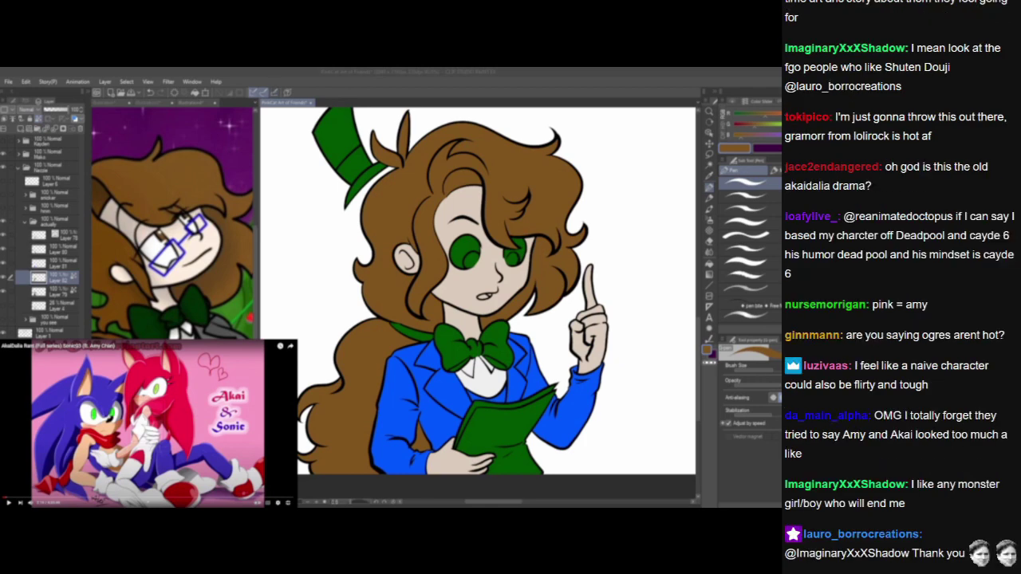
Swap the "actually" folder's visibility for the "you see" folder's, sample its dark brown hair shadow, and bring the "actually" folder back.
click(25, 223)
click(3, 223)
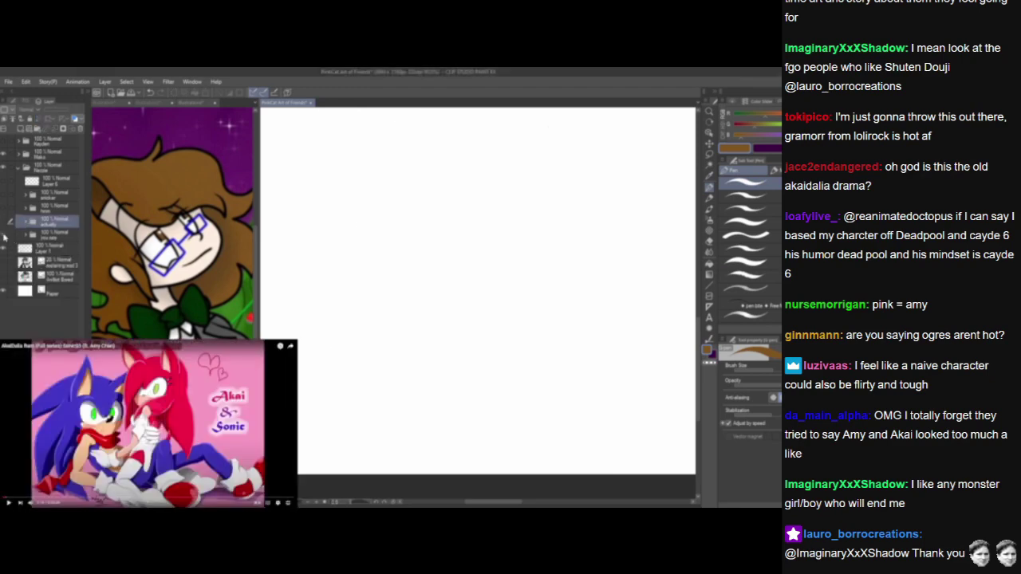
click(3, 234)
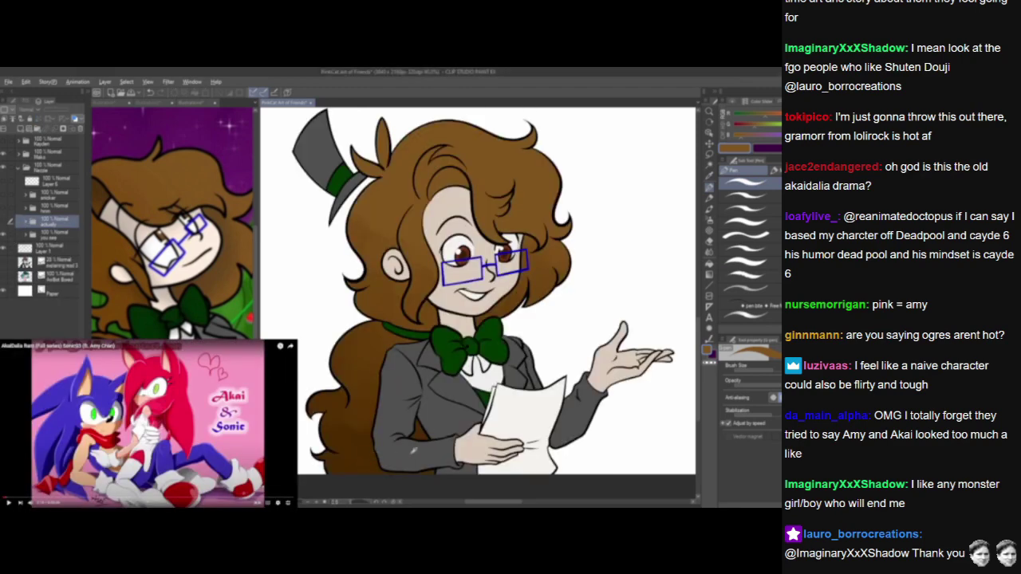
alt+click(424, 433)
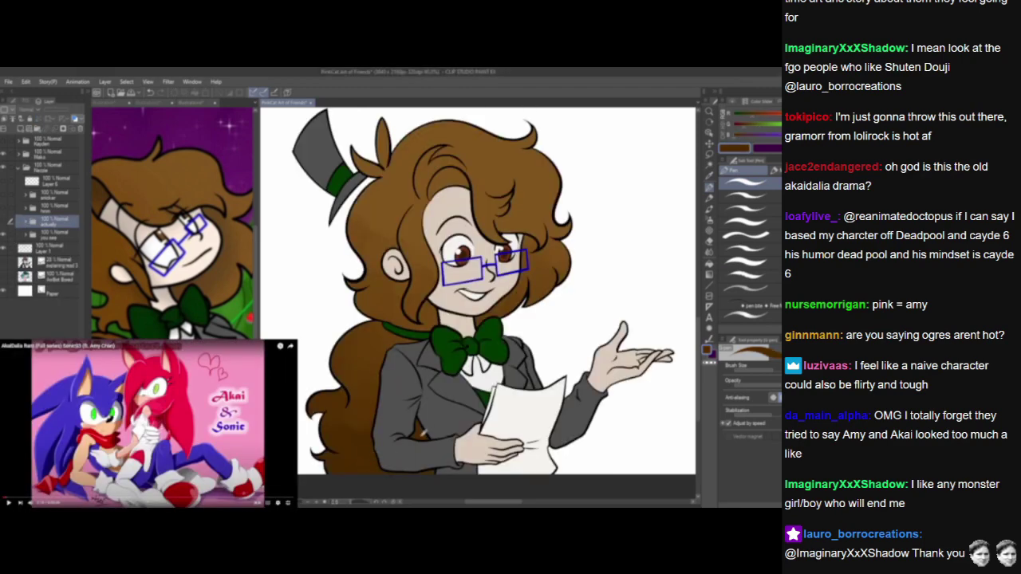
click(4, 236)
click(5, 223)
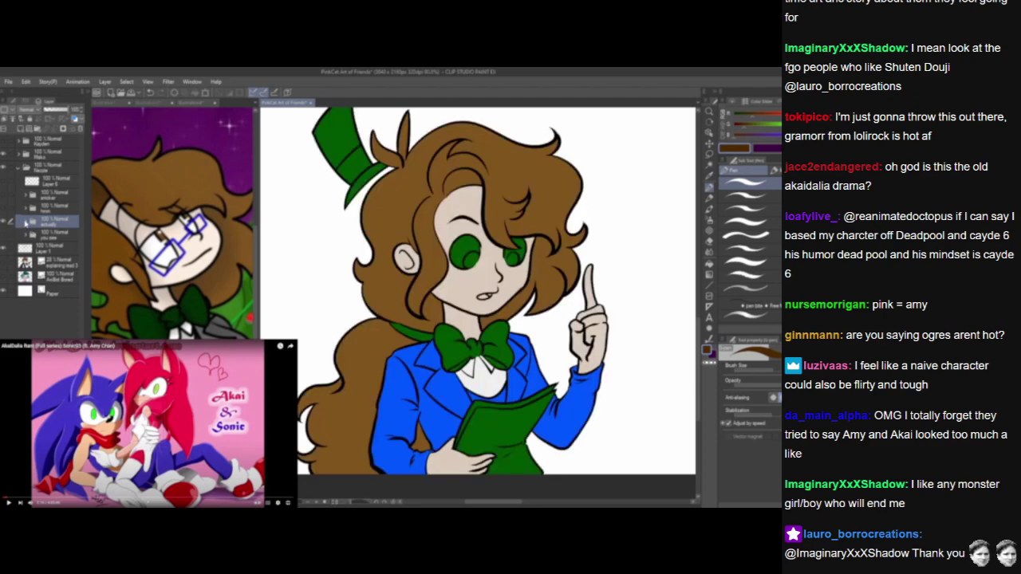
click(25, 224)
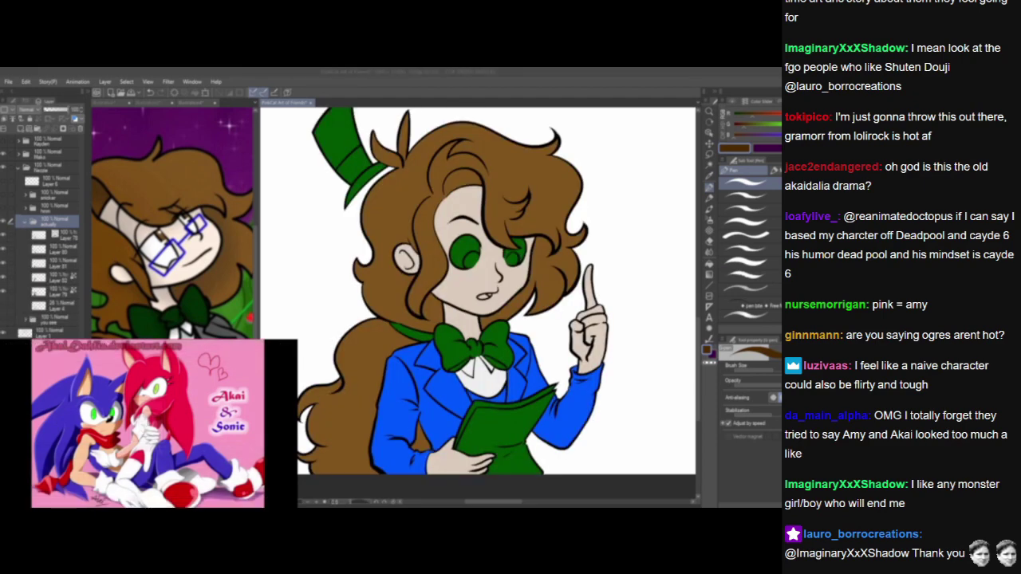
Paint dark brown shading over the lower long hair on the hair colour layer with a watercolour brush.
click(59, 278)
click(709, 209)
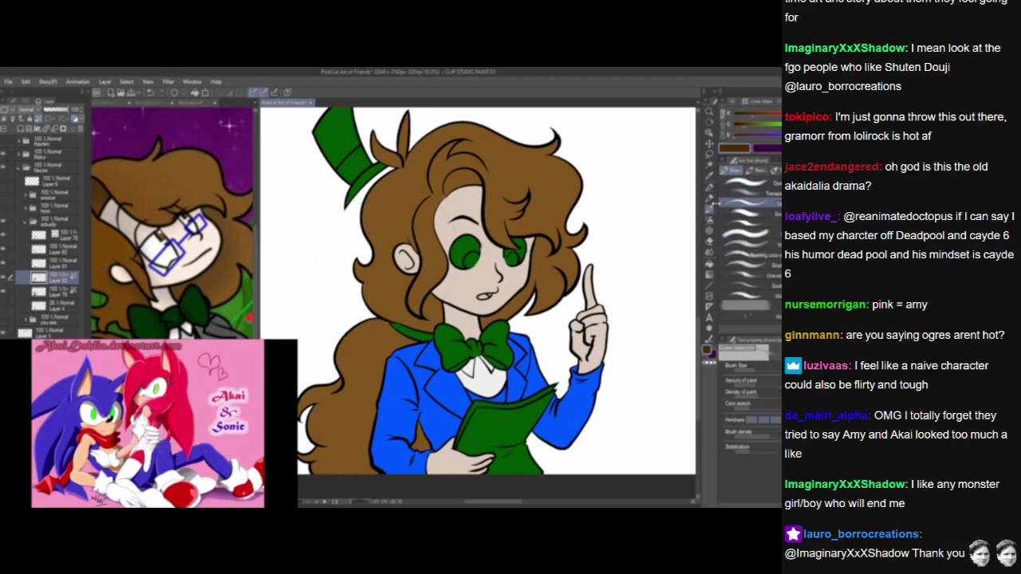
click(755, 212)
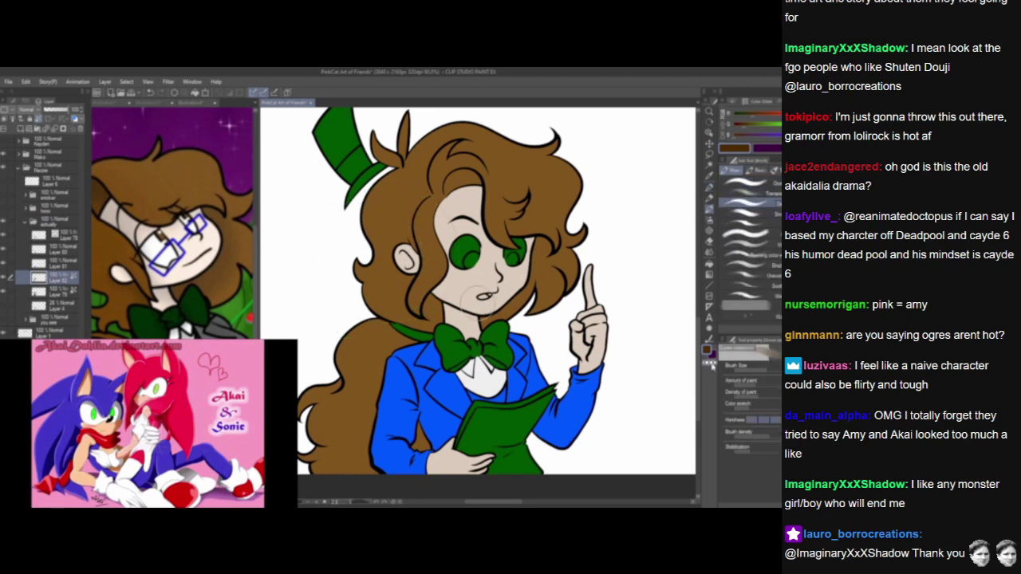
mouse_move(315, 422)
mouse_down()
mouse_move(343, 371)
mouse_move(334, 444)
mouse_move(363, 453)
mouse_up()
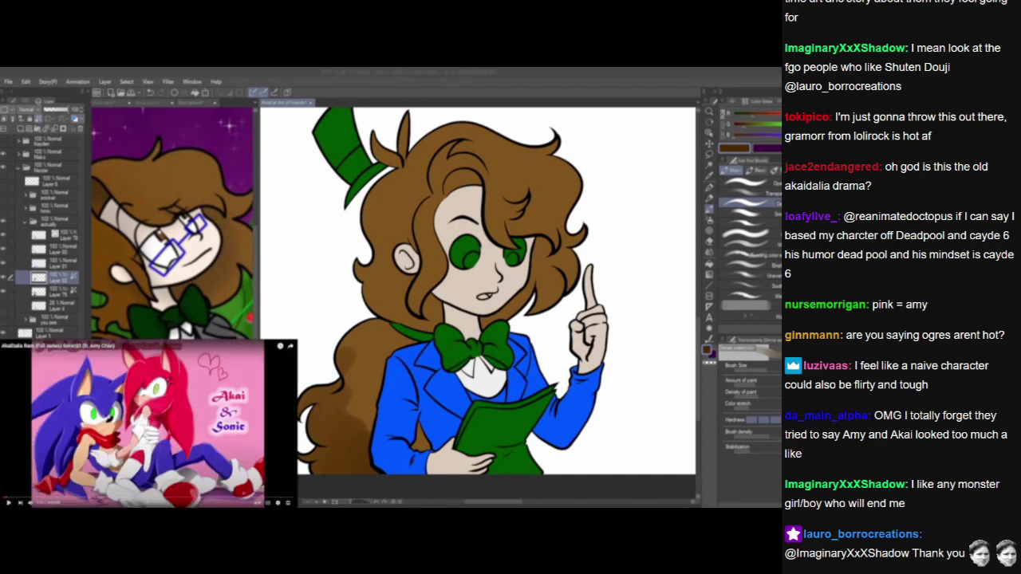
mouse_move(313, 437)
mouse_down()
mouse_move(334, 351)
mouse_move(310, 482)
mouse_move(348, 418)
mouse_move(393, 396)
mouse_move(413, 472)
mouse_move(355, 471)
mouse_move(321, 432)
mouse_move(347, 352)
mouse_move(354, 430)
mouse_move(376, 427)
mouse_move(330, 371)
mouse_move(351, 342)
mouse_up()
Switch to a blending brush and soften the edge of the dark brown shading on the long hair.
click(761, 193)
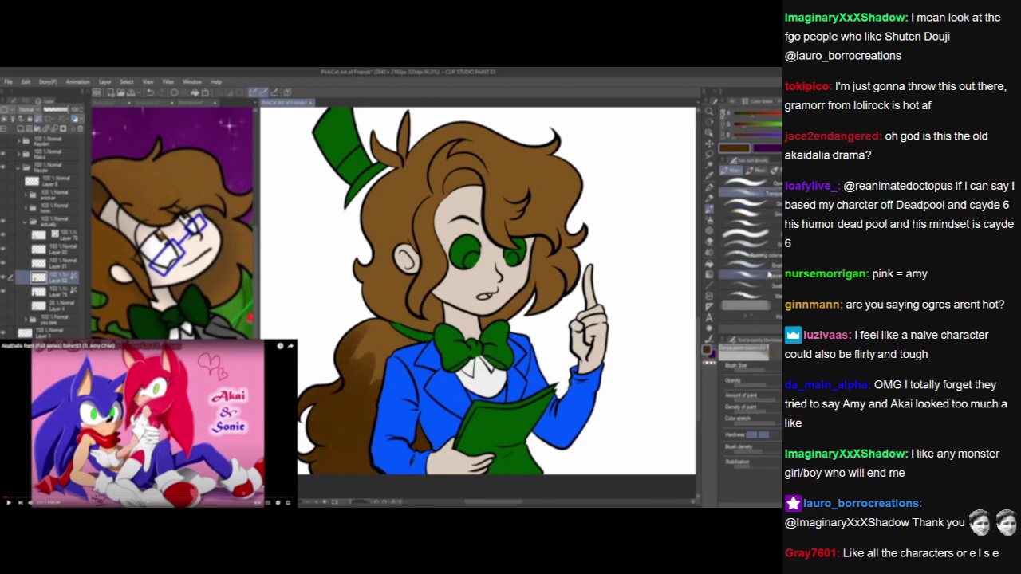
click(765, 295)
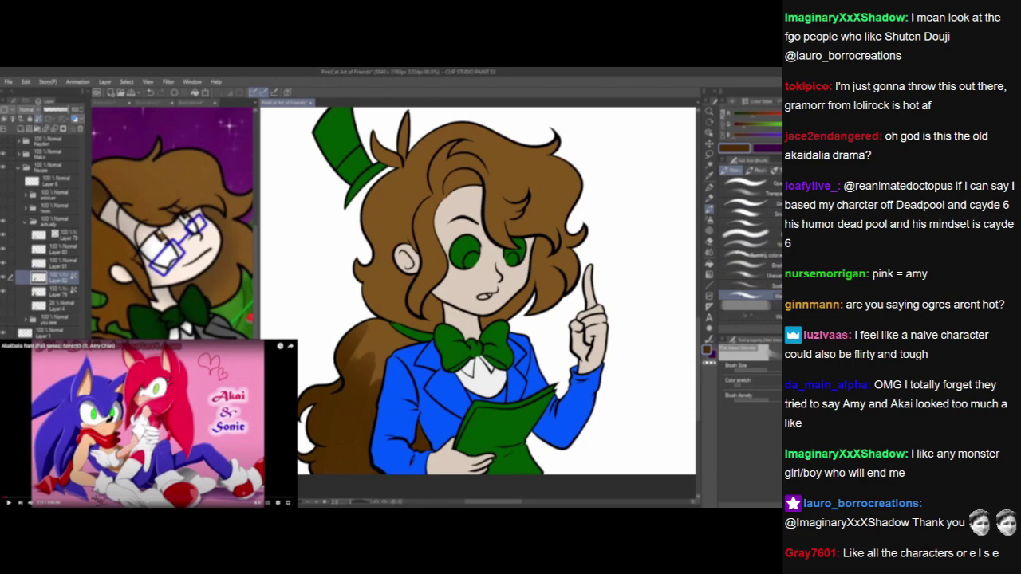
click(149, 425)
mouse_move(373, 339)
mouse_down()
mouse_move(353, 351)
mouse_move(363, 343)
mouse_move(382, 363)
mouse_up()
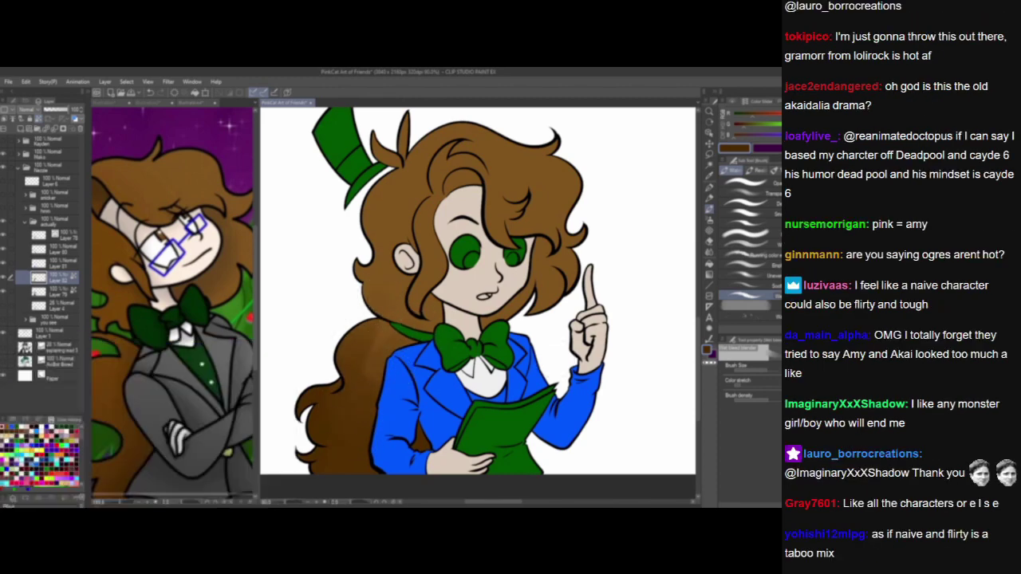
Watch the YouTube video in short stretches, pausing and resuming it between comments.
click(148, 424)
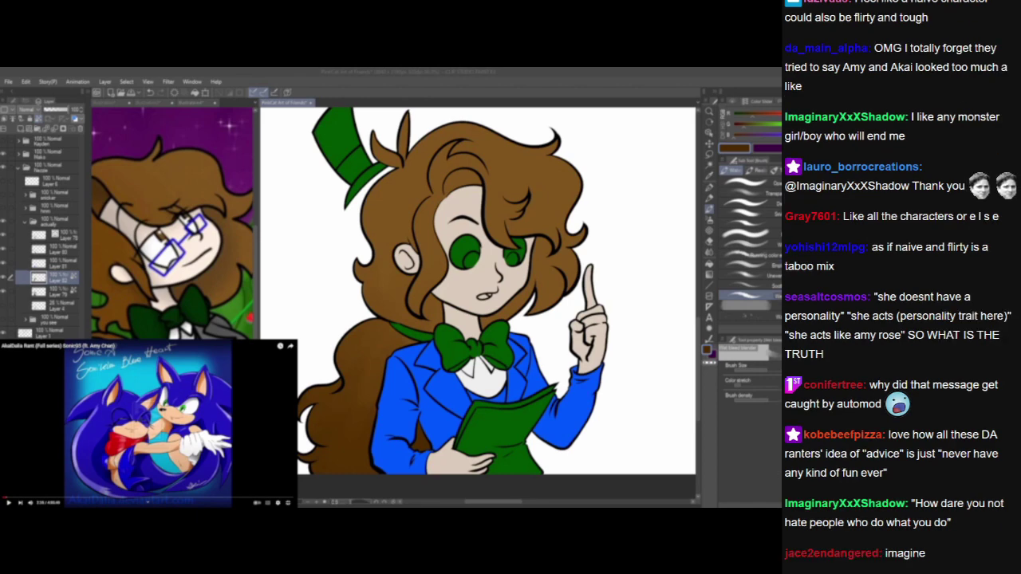
click(572, 84)
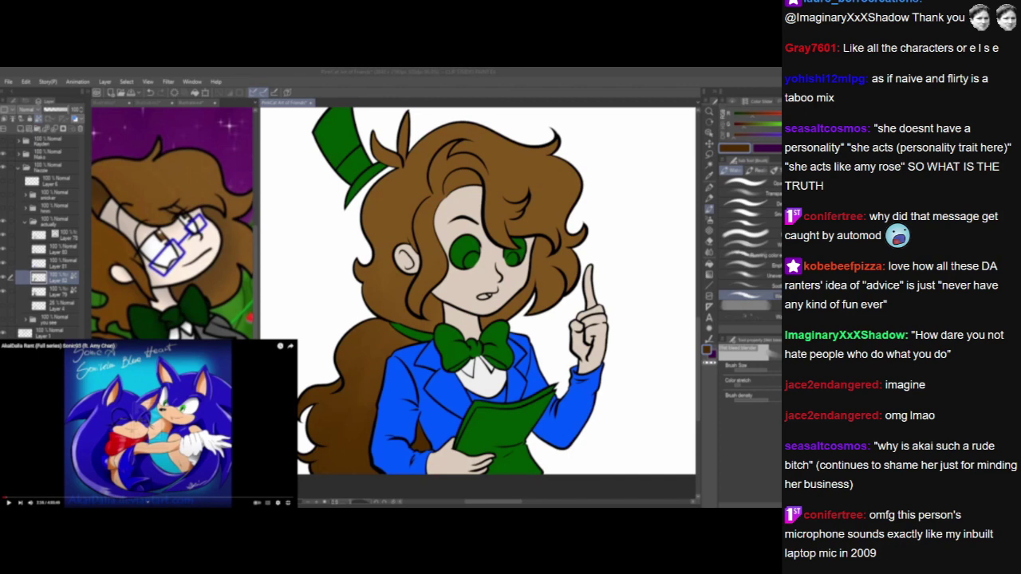
key(space)
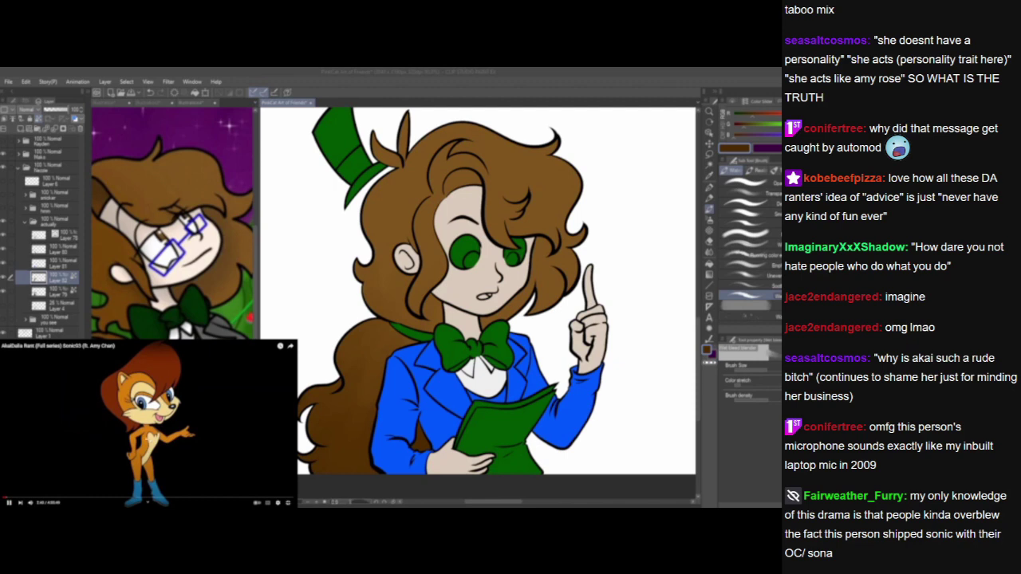
click(147, 437)
key(space)
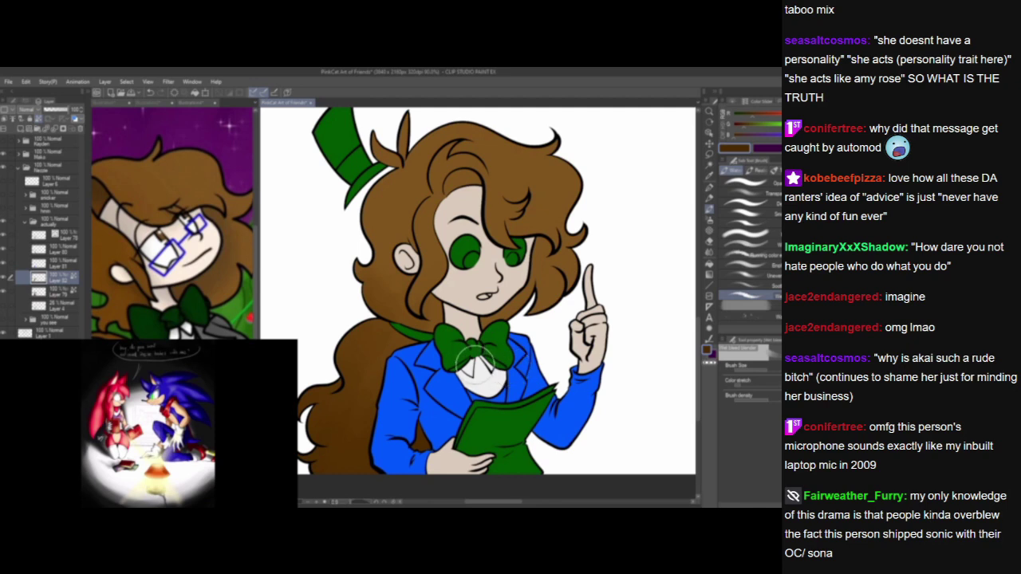
click(149, 424)
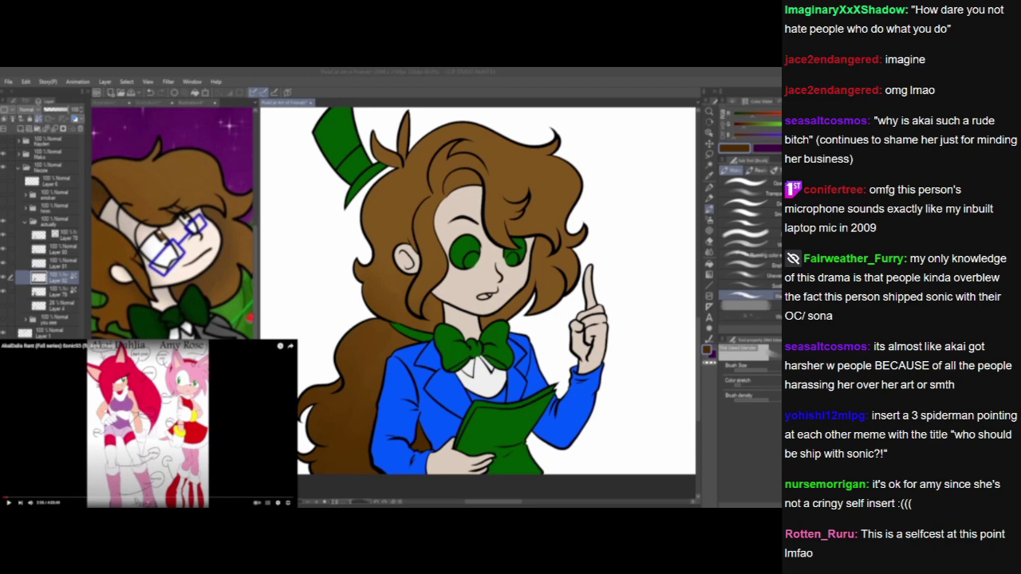
key(space)
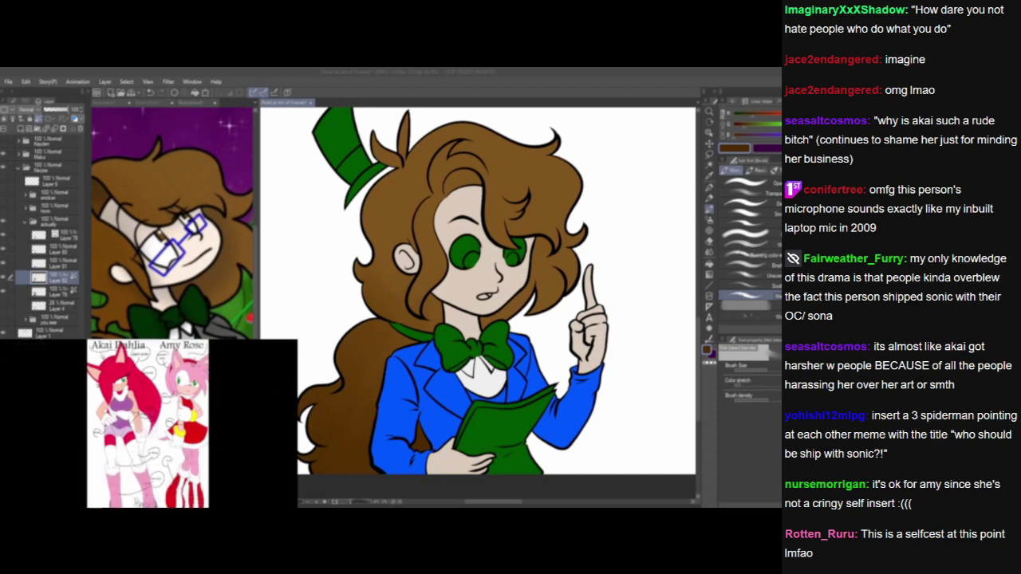
Lock the jacket layer's transparent pixels, sample the reference jacket's dark grey and recolour the blue jacket with the Pen tool.
click(58, 265)
click(38, 118)
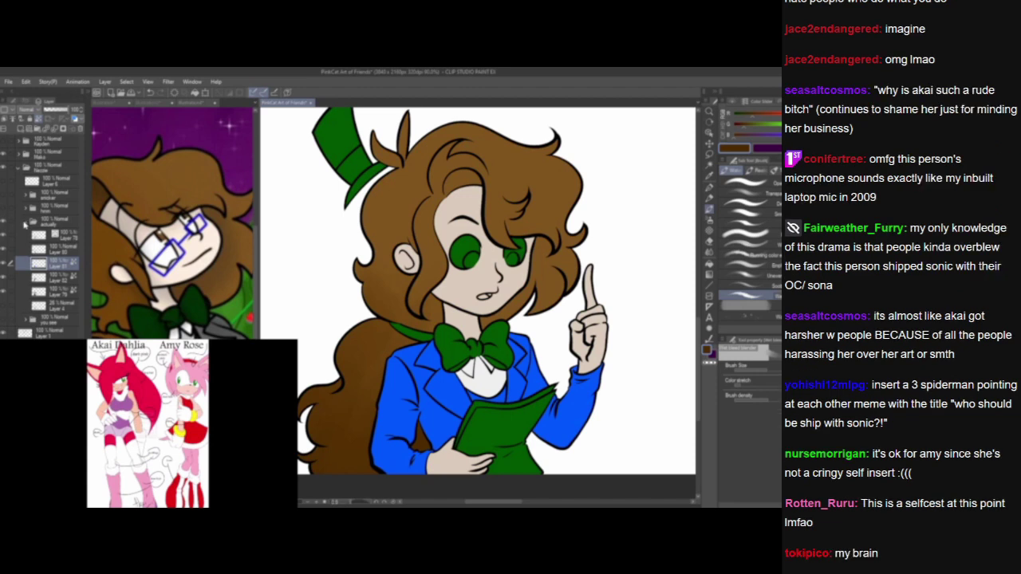
alt+click(230, 326)
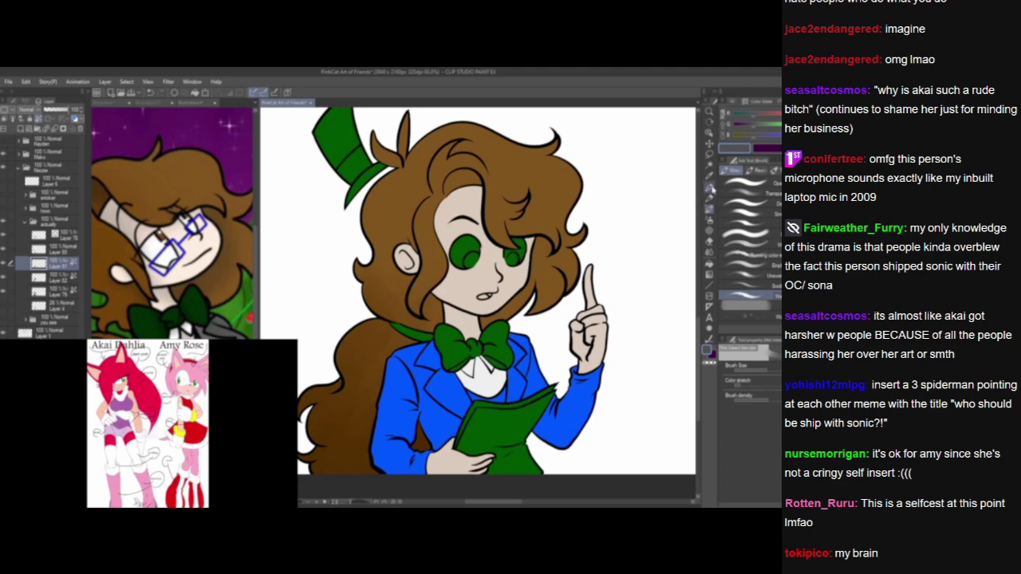
click(709, 188)
click(751, 370)
mouse_move(407, 354)
mouse_down()
mouse_move(398, 390)
mouse_move(465, 375)
mouse_move(454, 466)
mouse_move(544, 456)
mouse_move(626, 409)
mouse_move(570, 459)
mouse_up()
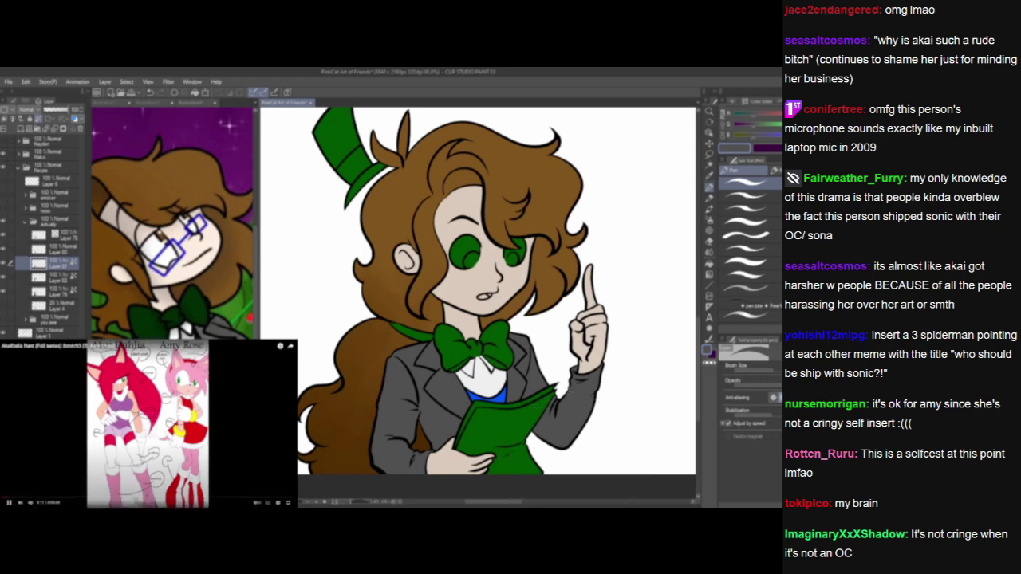
click(148, 425)
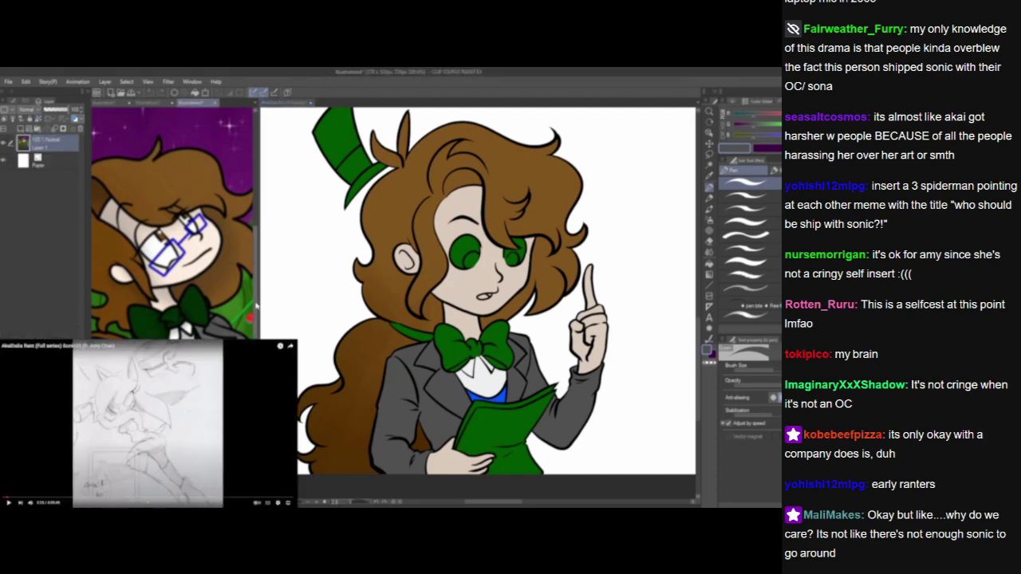
click(320, 319)
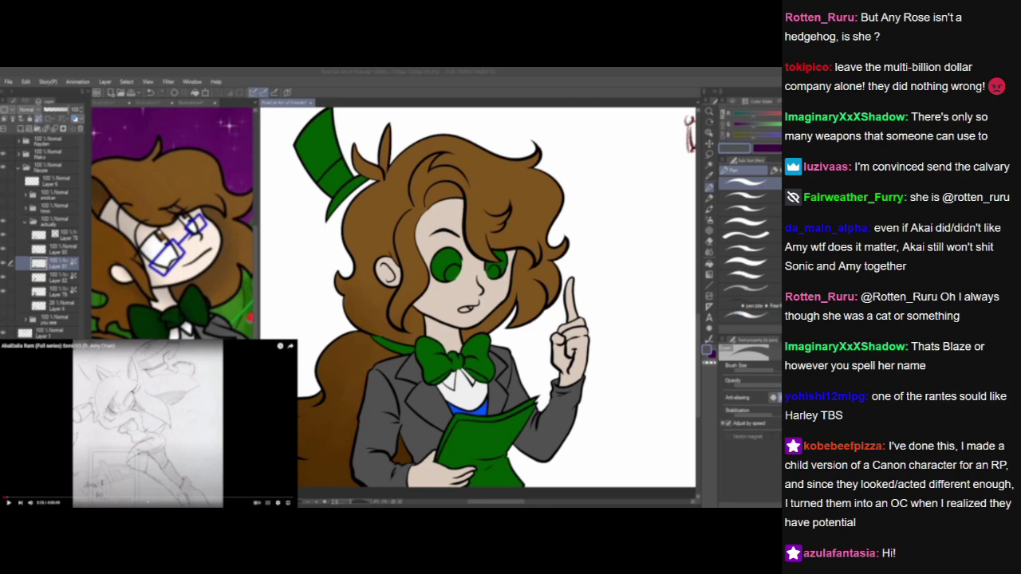
Swap the "actually" folder's visibility for the "you see" folder's, sample its dark green bow tie, and restore and expand the "actually" folder.
click(25, 222)
click(3, 222)
click(3, 235)
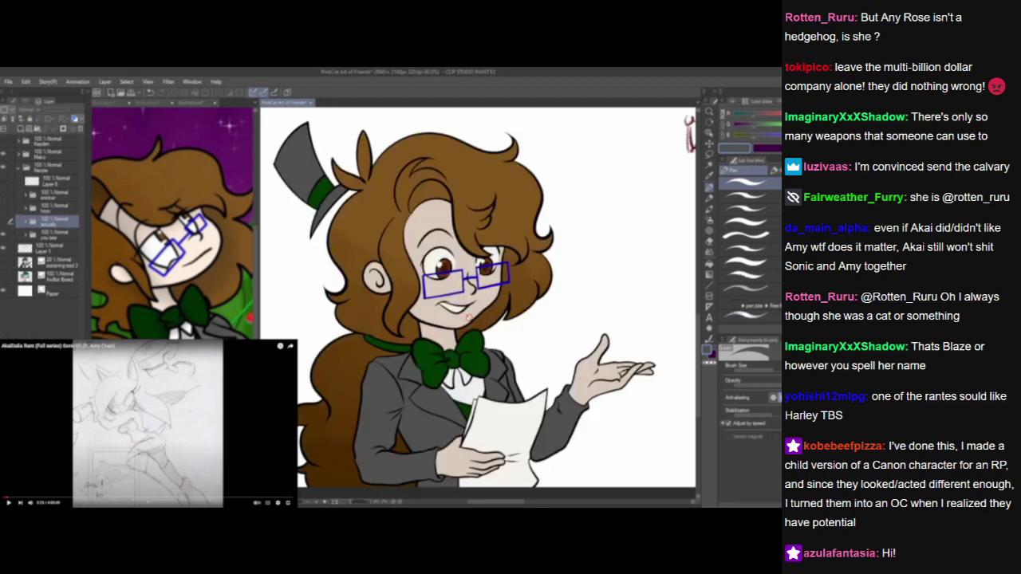
alt+click(437, 349)
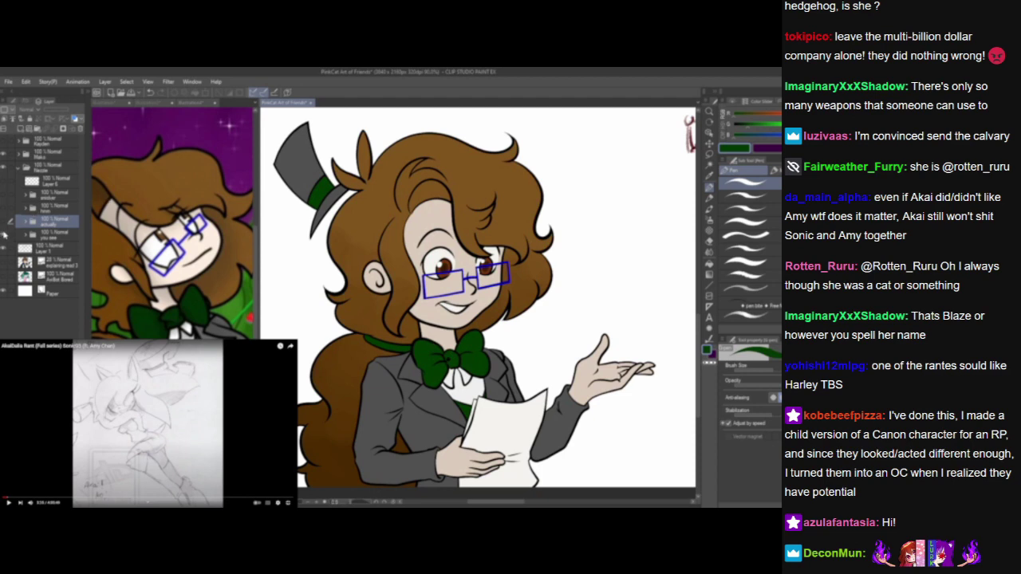
click(4, 235)
click(4, 221)
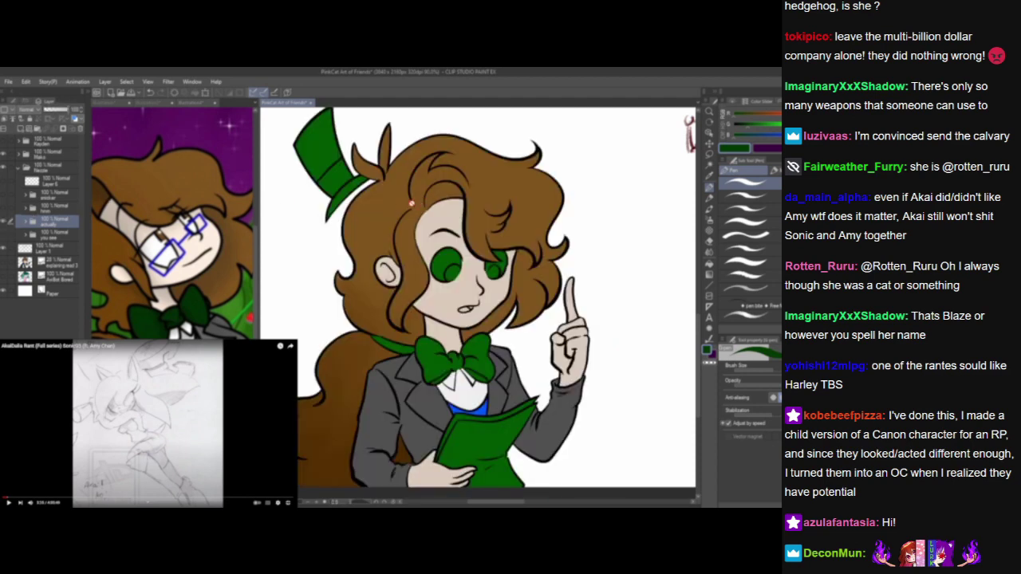
click(27, 225)
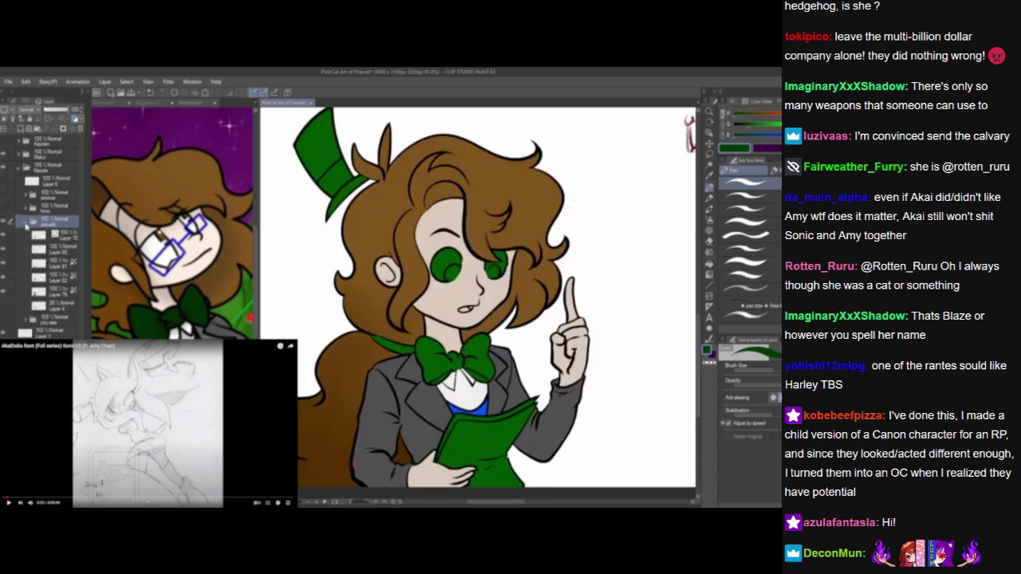
Toggle the visibility of the colour layers in the "actually" folder to find the one holding the green parts.
click(58, 265)
click(55, 252)
click(51, 266)
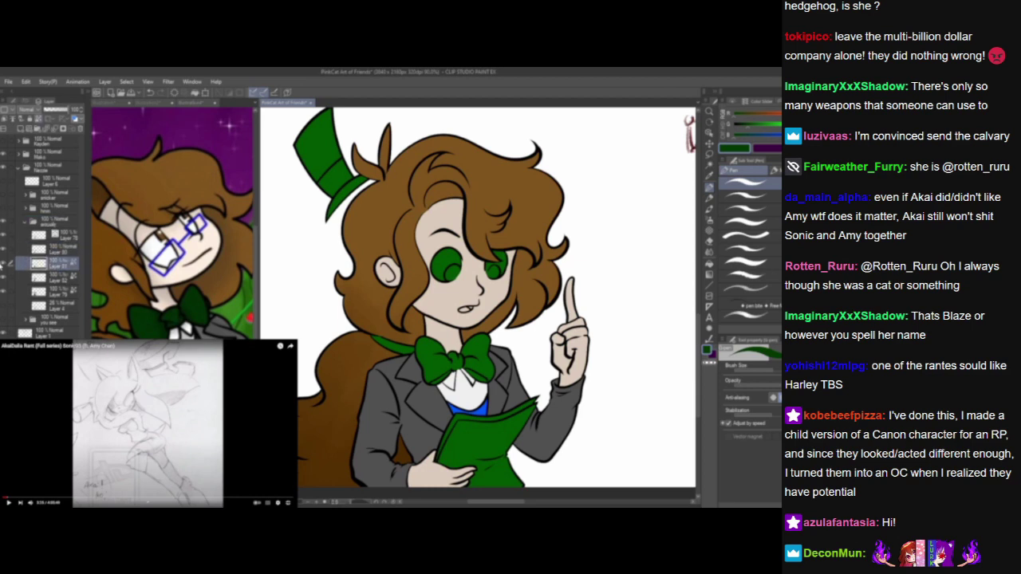
click(2, 265)
click(2, 264)
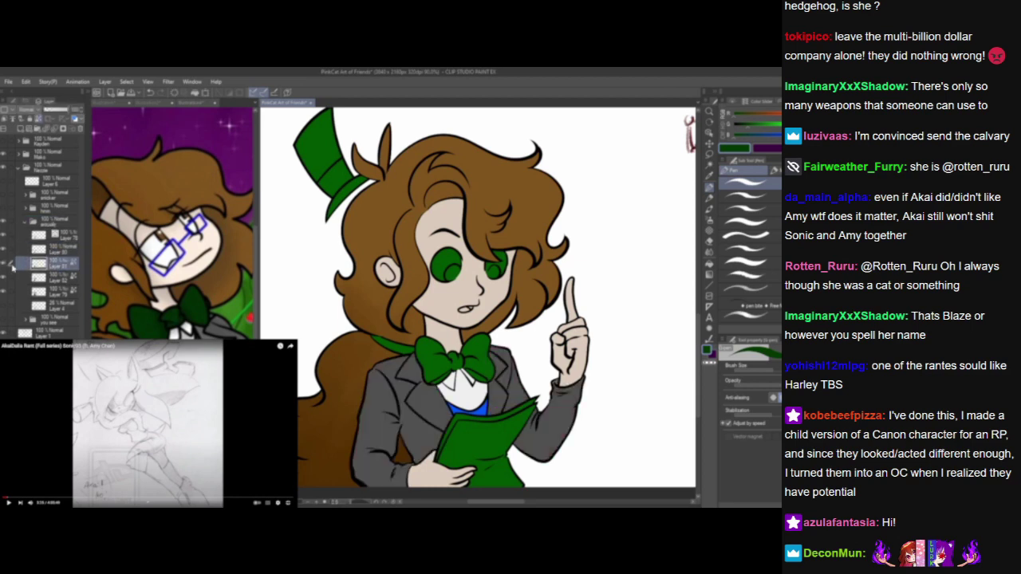
click(56, 253)
click(4, 250)
click(3, 250)
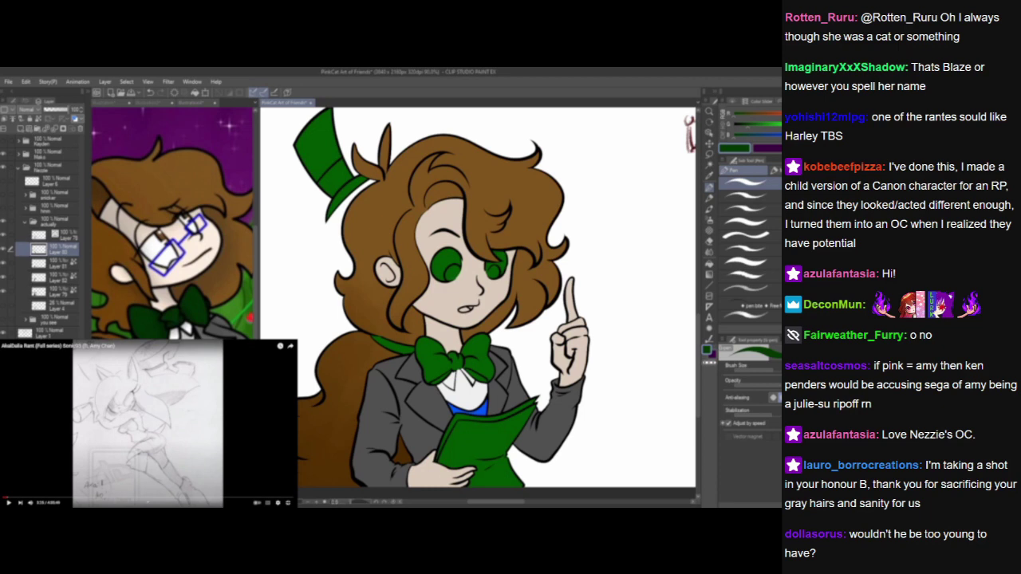
Lock the green layer's transparent pixels and recolour the bow tie and neck ribbon dark green with the Pen tool.
click(282, 422)
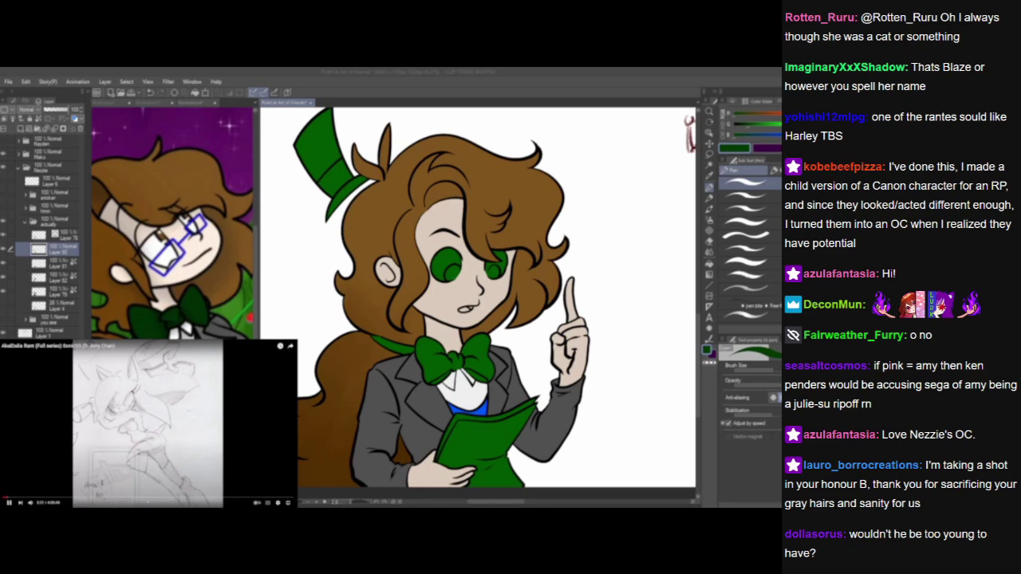
click(38, 119)
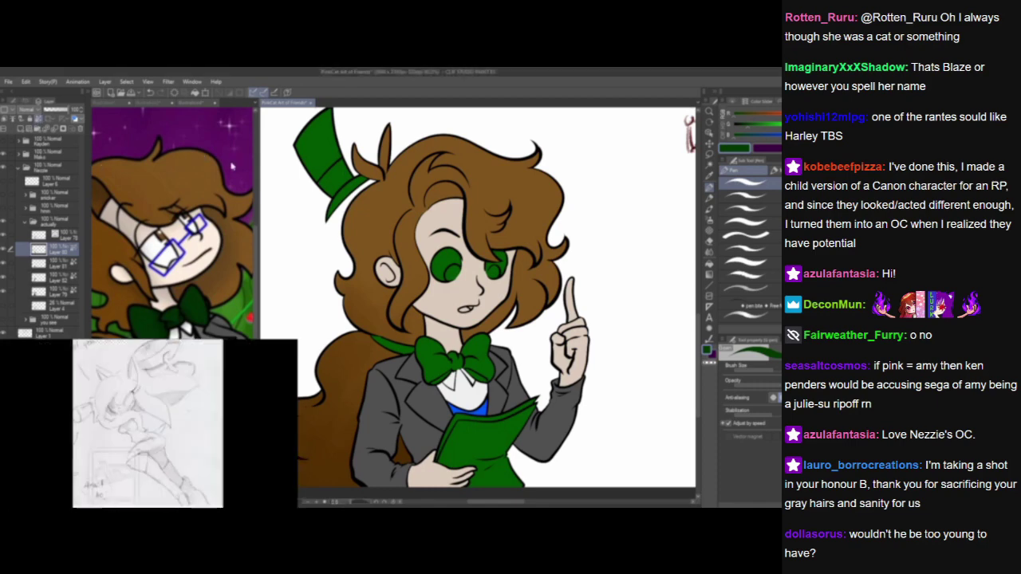
click(767, 369)
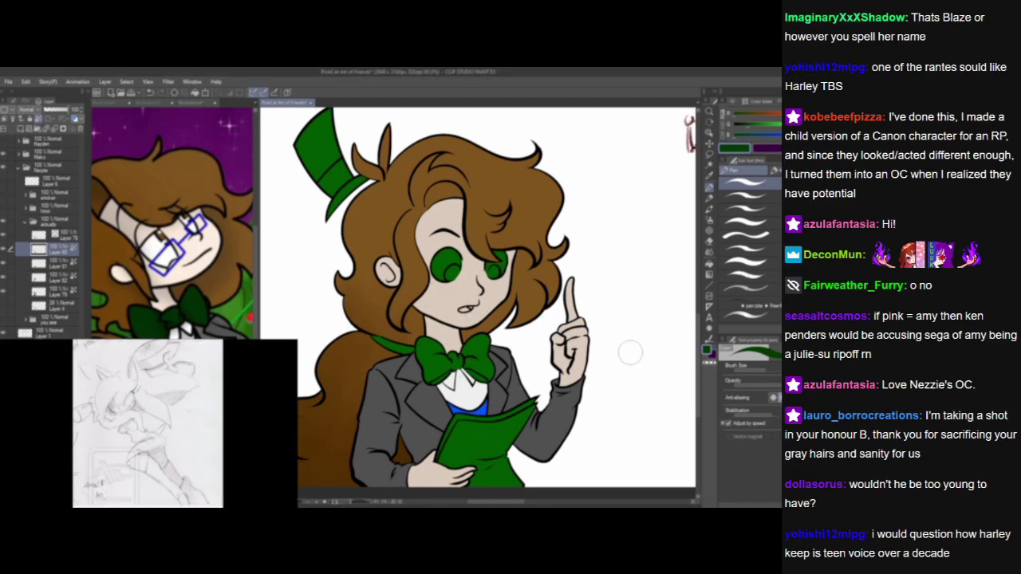
drag(364, 340, 430, 348)
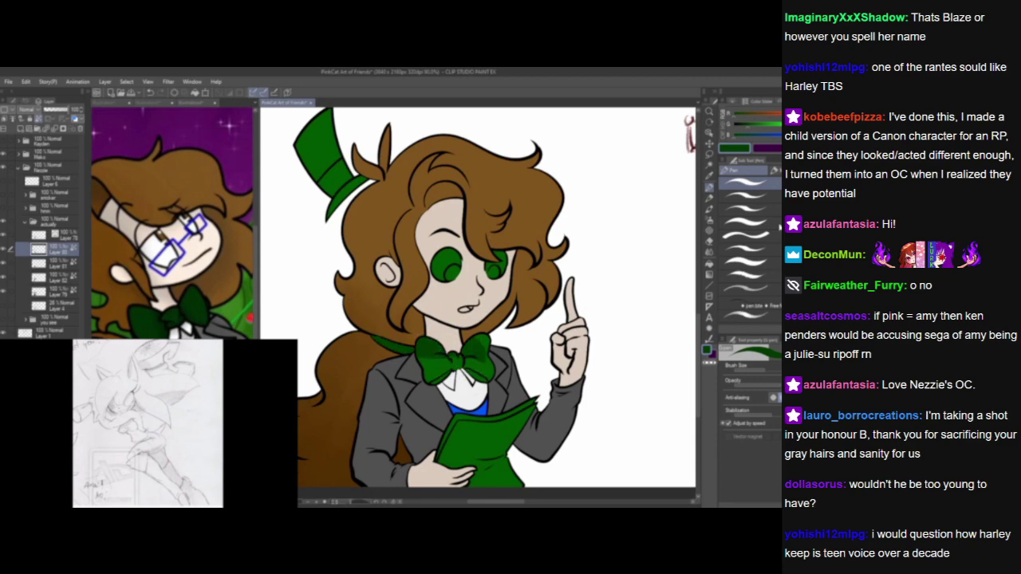
click(287, 350)
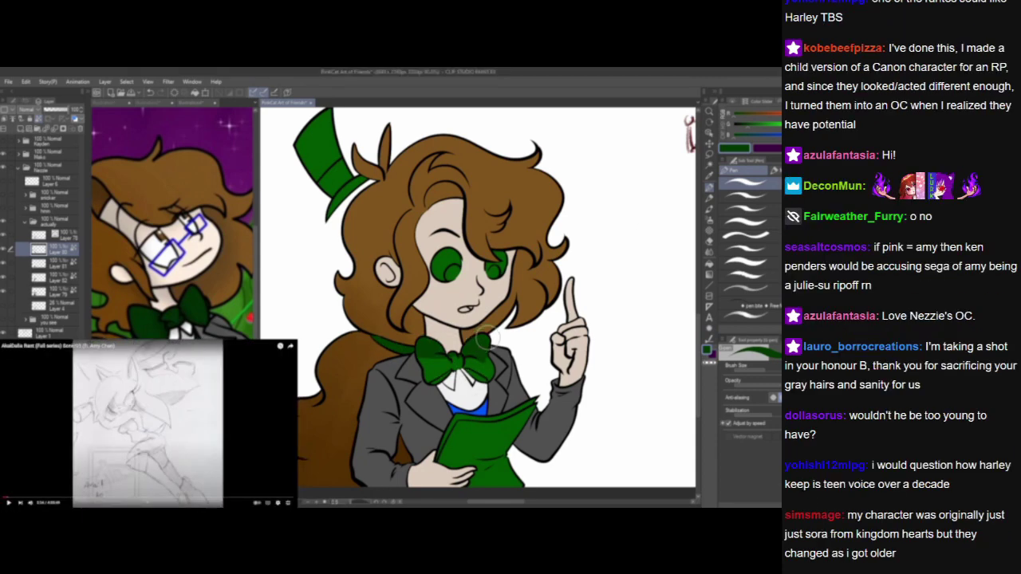
mouse_move(447, 355)
mouse_down()
mouse_move(471, 348)
mouse_move(421, 384)
mouse_move(483, 369)
mouse_move(479, 389)
mouse_move(491, 337)
mouse_move(469, 385)
mouse_up()
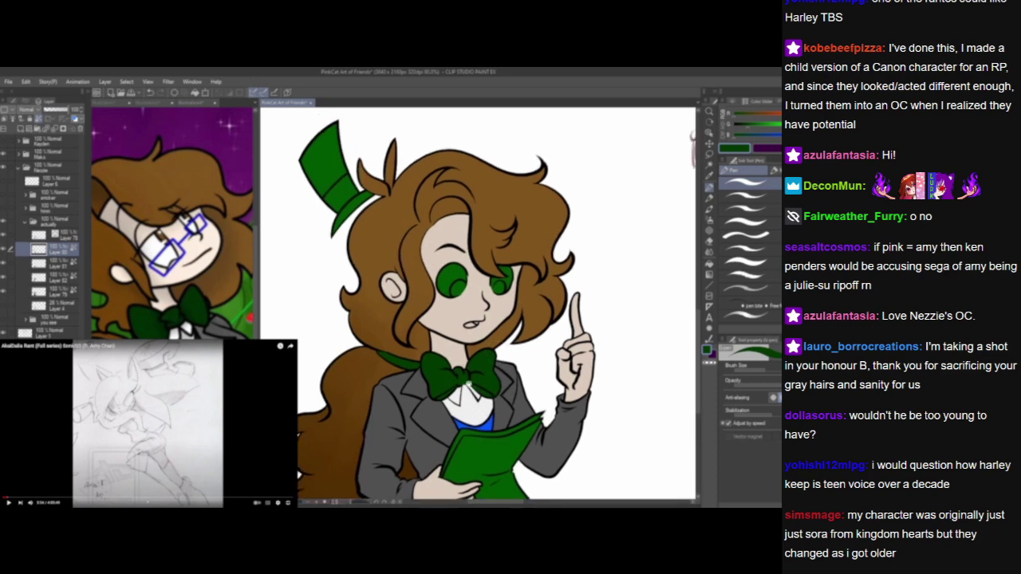
Sample the jacket's dark grey and recolour the top hat's crown and brim with it.
alt+click(384, 418)
drag(390, 419, 391, 427)
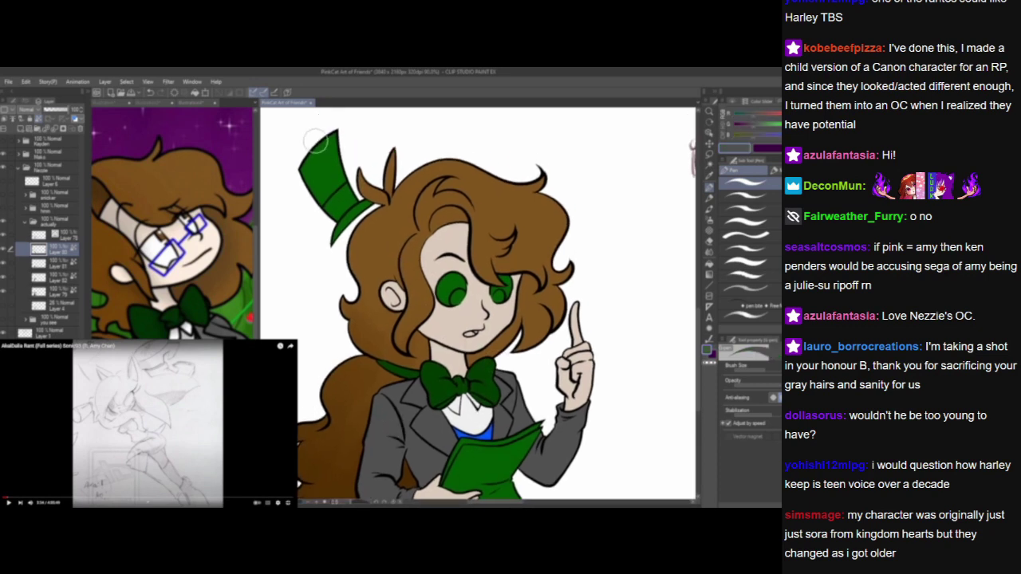
mouse_move(333, 134)
mouse_down()
mouse_move(348, 180)
mouse_move(336, 233)
mouse_move(367, 209)
mouse_move(332, 236)
mouse_up()
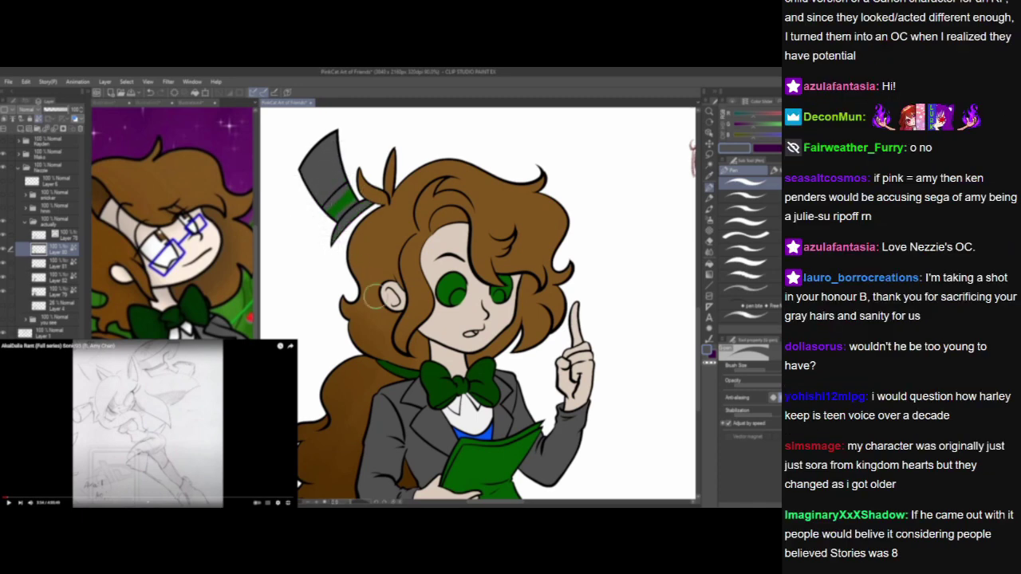
Fill the top hat's band with the bow tie's dark green.
scroll(303, 199, up, 3)
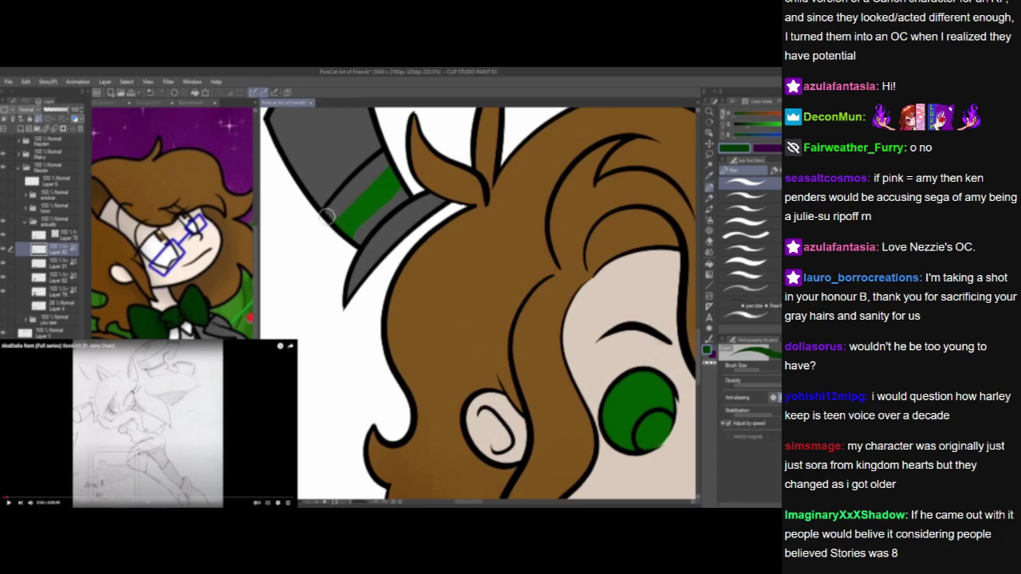
drag(328, 210, 388, 157)
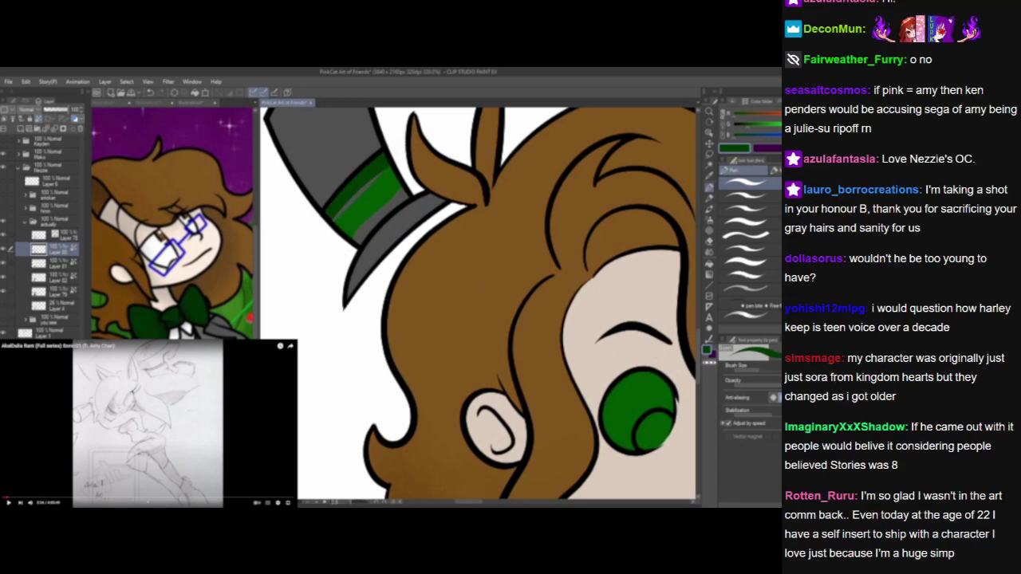
mouse_move(330, 222)
mouse_down()
mouse_move(412, 162)
mouse_move(323, 240)
mouse_move(410, 164)
mouse_move(342, 225)
mouse_move(387, 192)
mouse_up()
drag(354, 242, 407, 195)
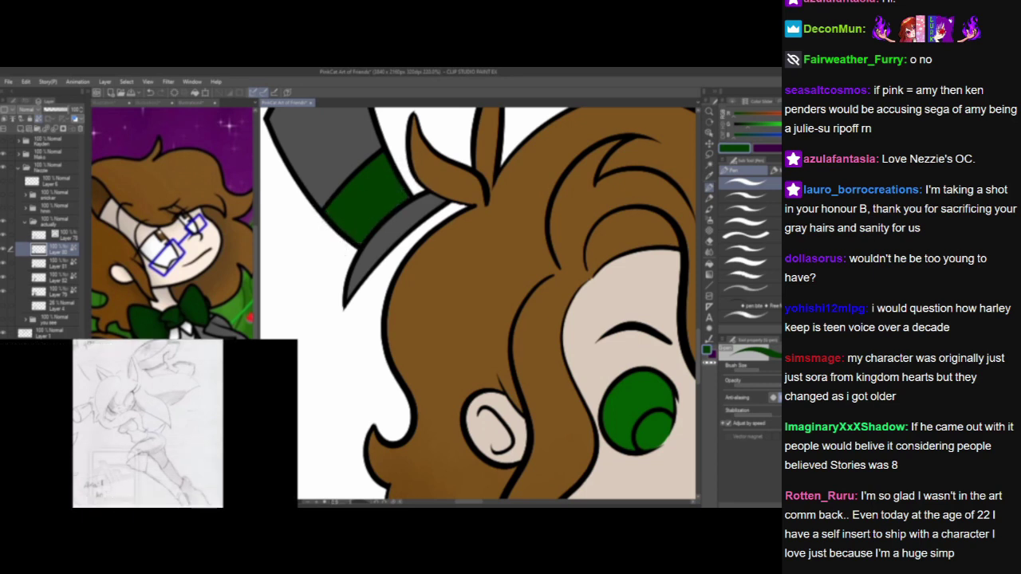
Sample the shirt's white and repaint the papers in the character's hand and both eyes with it.
click(148, 424)
scroll(508, 266, down, 3)
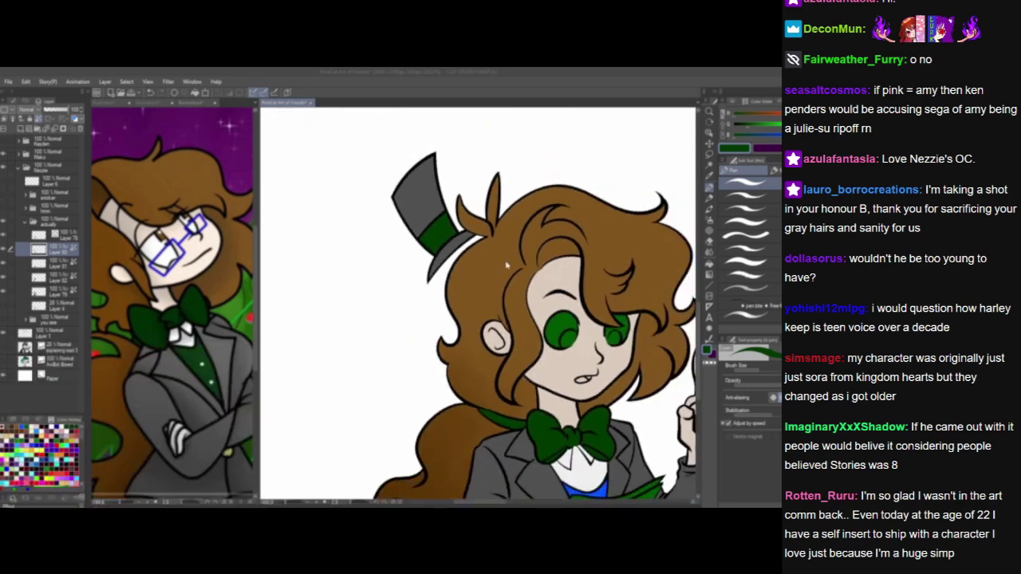
drag(508, 266, 397, 194)
scroll(463, 315, up, 3)
drag(464, 319, 470, 234)
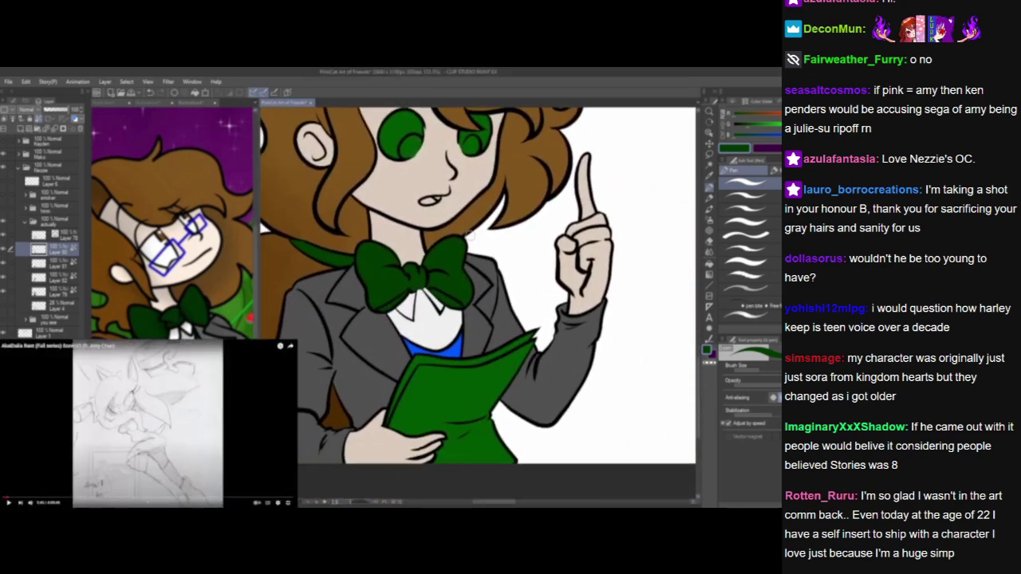
alt+click(407, 312)
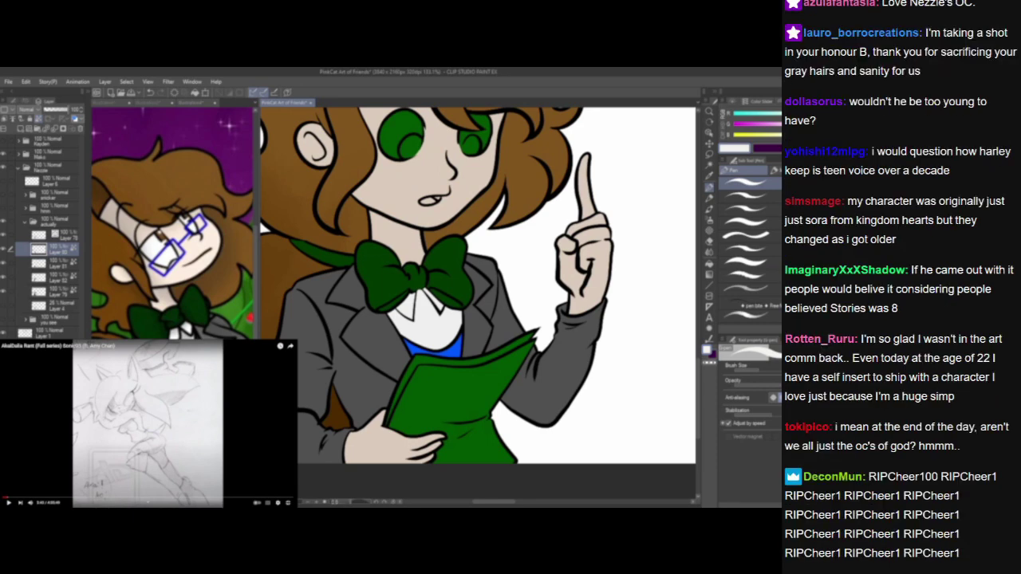
click(766, 369)
mouse_move(415, 359)
mouse_down()
mouse_move(433, 382)
mouse_move(511, 359)
mouse_move(487, 423)
mouse_move(495, 458)
mouse_up()
drag(544, 343, 513, 427)
mouse_move(366, 212)
mouse_down()
mouse_move(338, 237)
mouse_move(375, 205)
mouse_move(383, 234)
mouse_move(423, 214)
mouse_move(419, 243)
mouse_move(461, 227)
mouse_up()
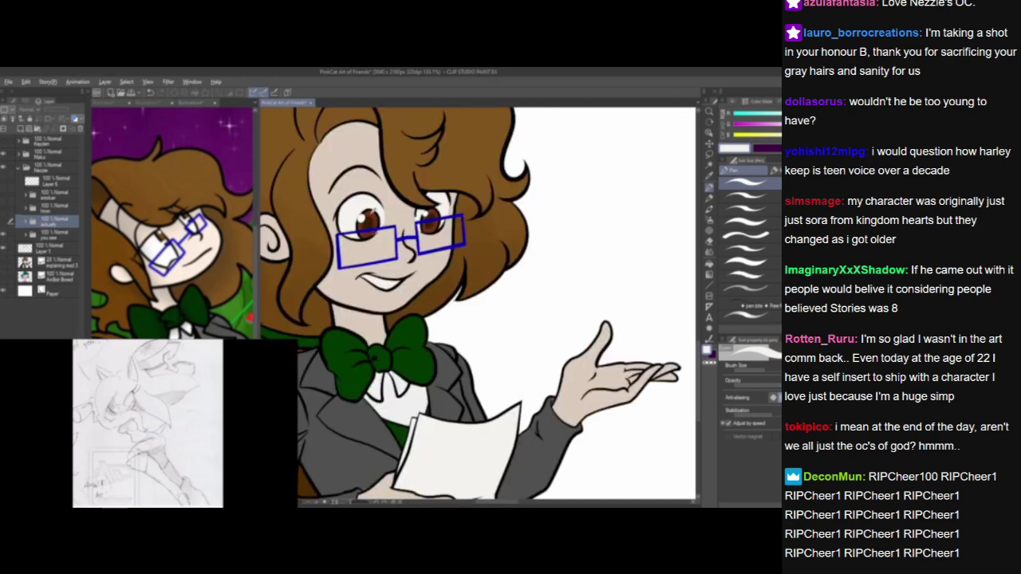
Sample the other pose's reddish-brown eye colour and paint both irises on the eye colour layer in the "actually" folder.
click(147, 219)
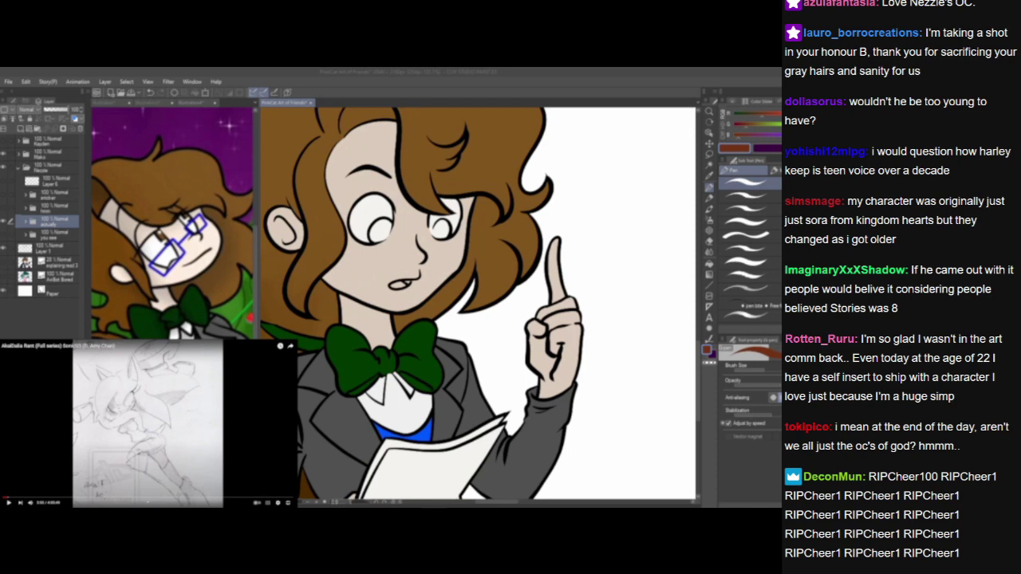
click(25, 222)
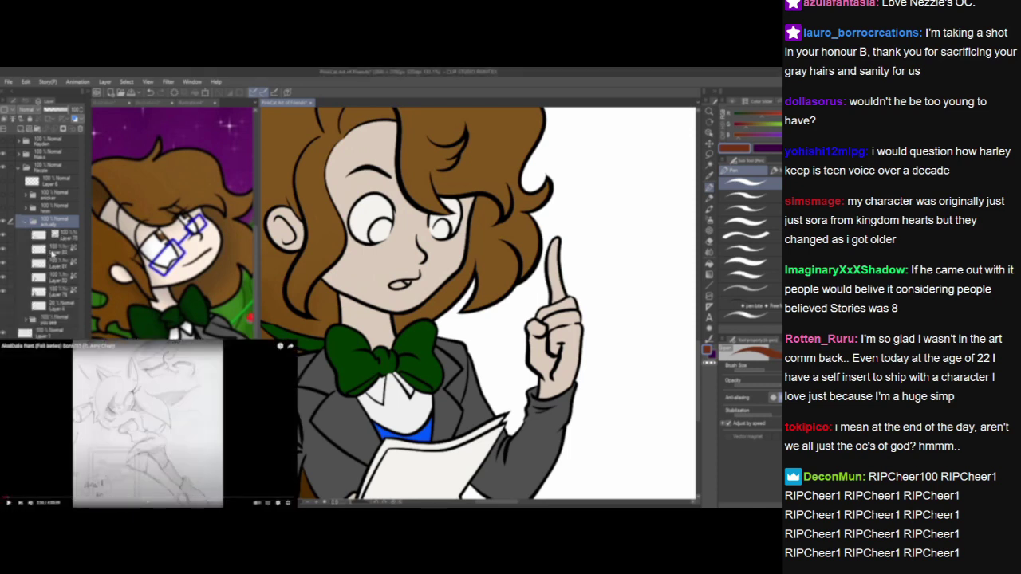
click(53, 250)
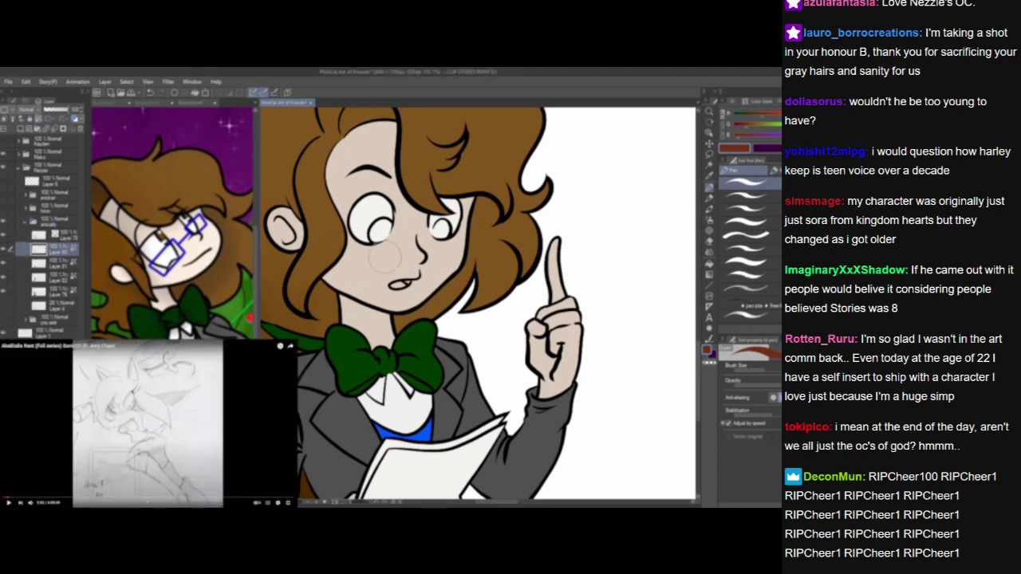
scroll(386, 254, up, 3)
scroll(387, 254, up, 1)
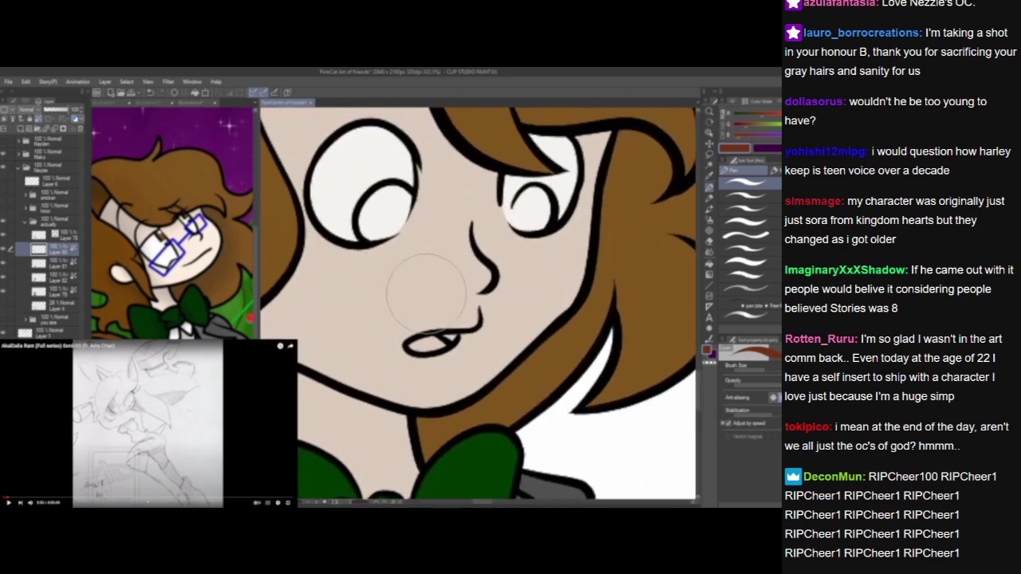
mouse_move(399, 187)
mouse_down()
mouse_move(408, 199)
mouse_move(381, 187)
mouse_move(362, 220)
mouse_move(379, 231)
mouse_move(371, 209)
mouse_move(397, 203)
mouse_move(405, 221)
mouse_up()
mouse_move(530, 170)
mouse_down()
mouse_move(534, 227)
mouse_move(546, 208)
mouse_move(533, 209)
mouse_up()
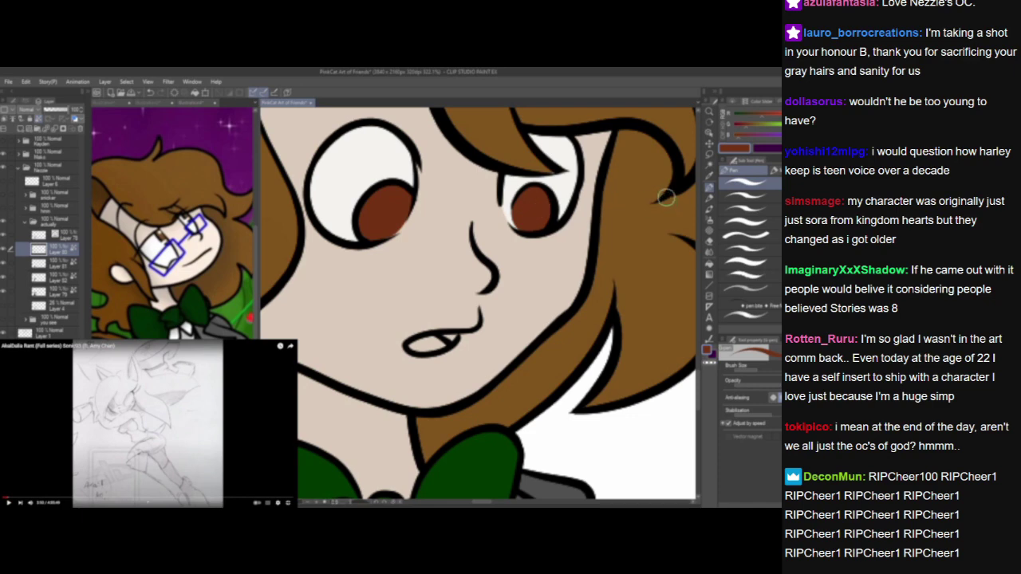
scroll(479, 251, down, 3)
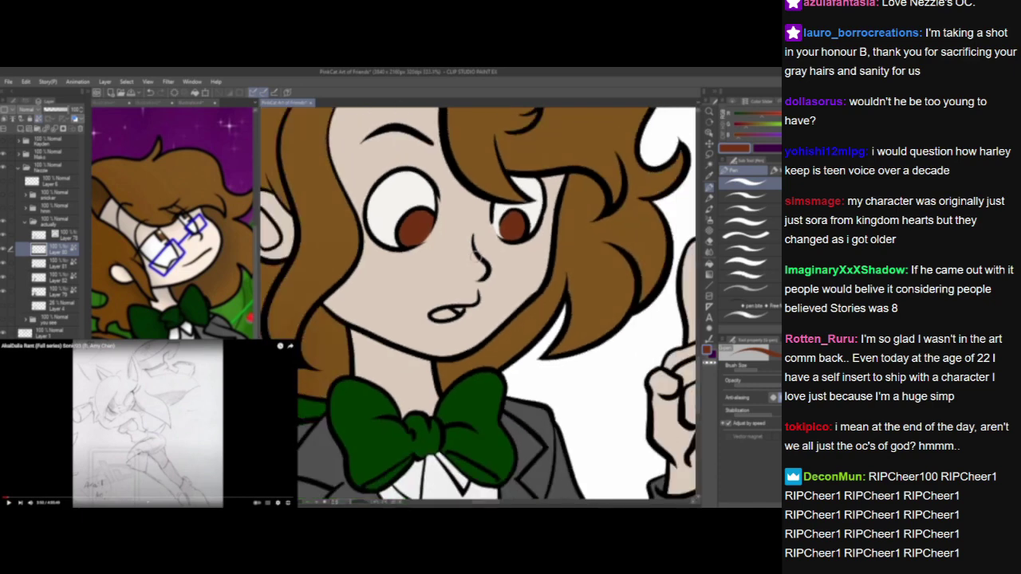
scroll(484, 229, down, 2)
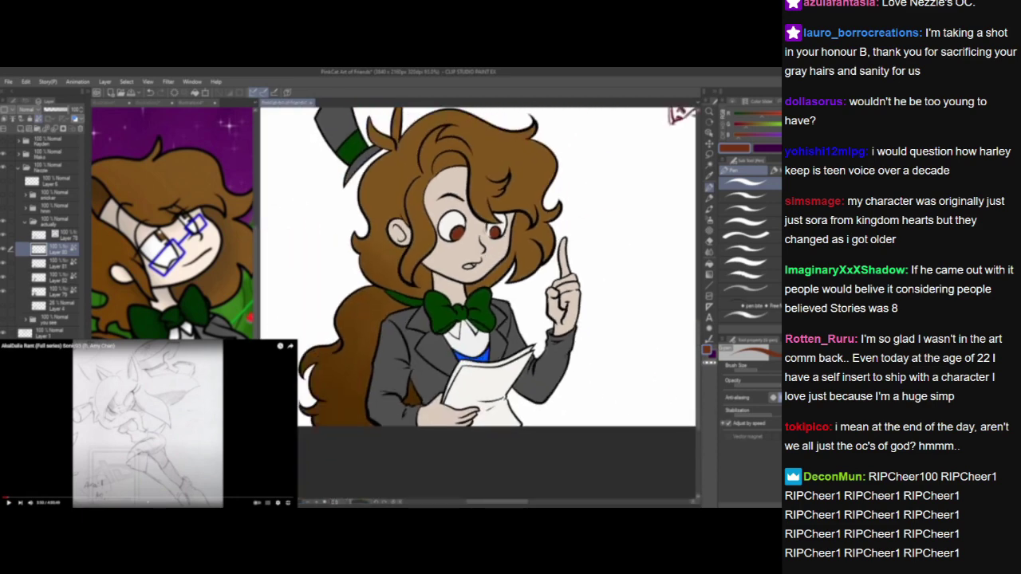
Shift the drawing colour to a dark red and paint the inside of the character's mouth.
scroll(490, 263, up, 2)
scroll(495, 284, down, 4)
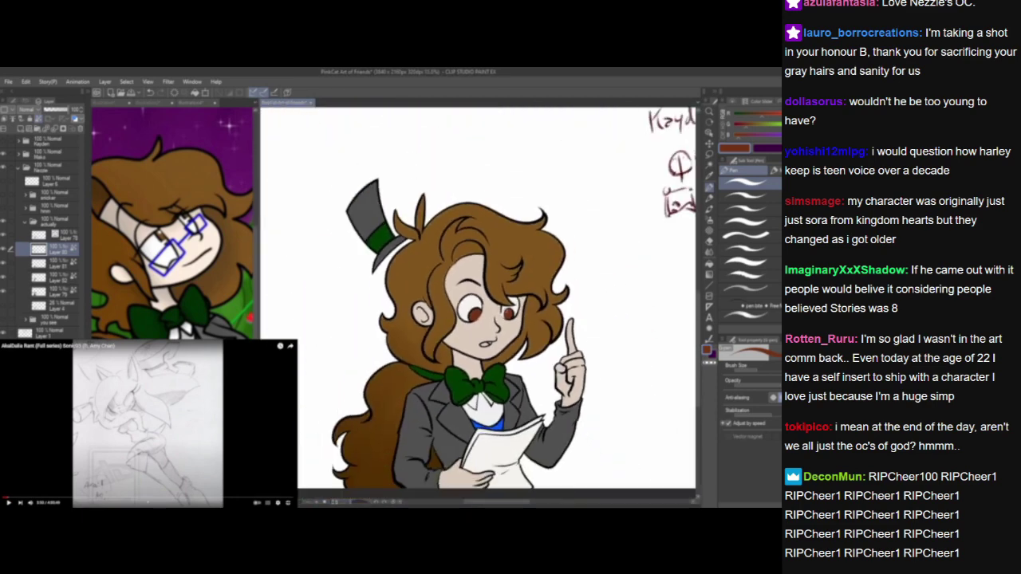
scroll(497, 303, up, 5)
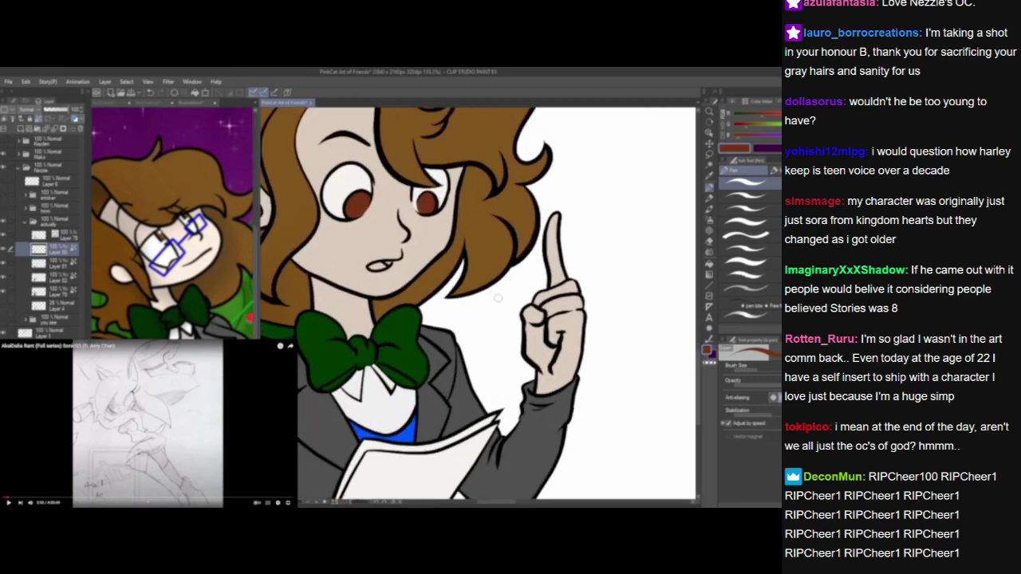
scroll(480, 269, up, 1)
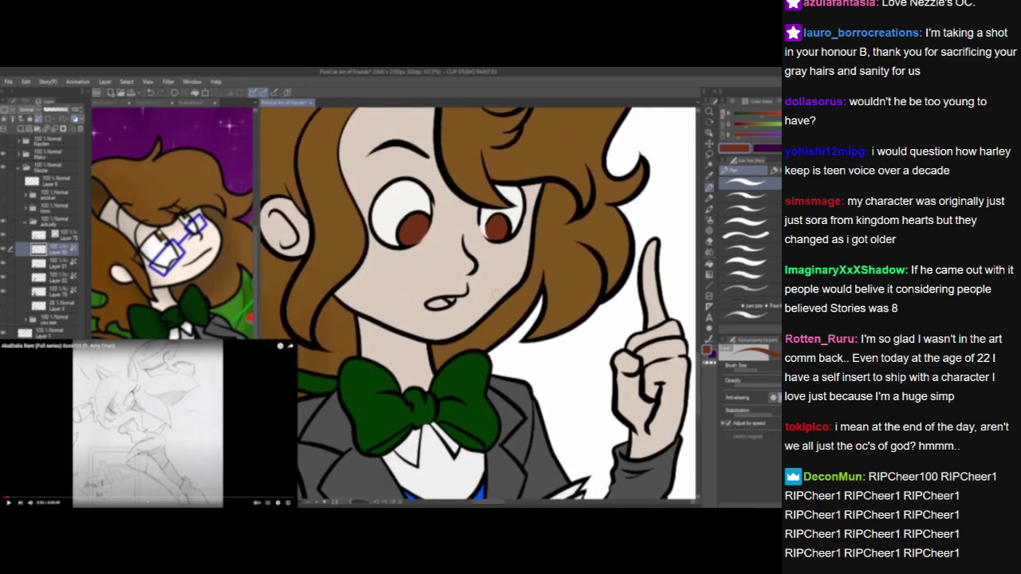
click(61, 395)
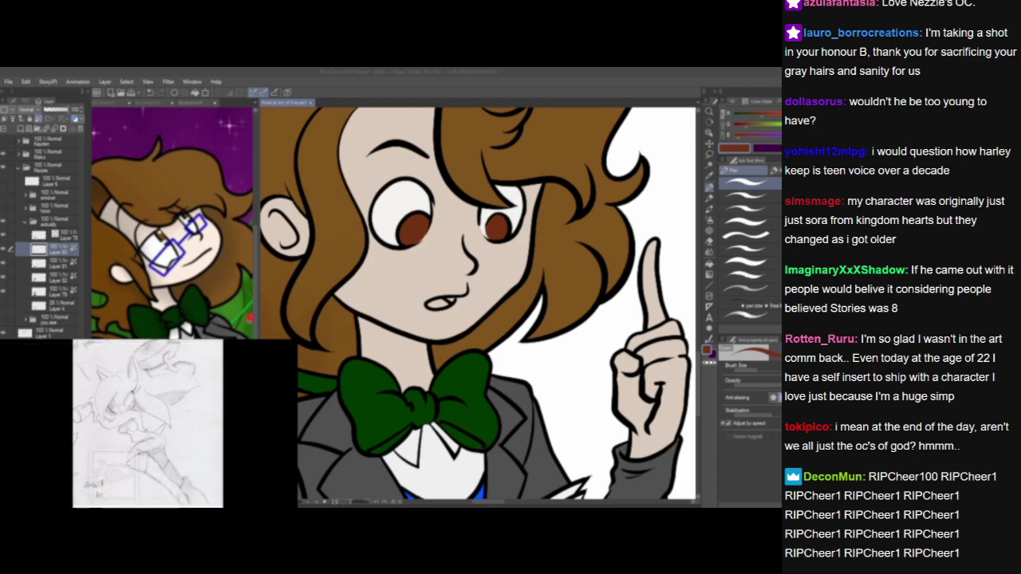
click(508, 303)
scroll(503, 325, up, 2)
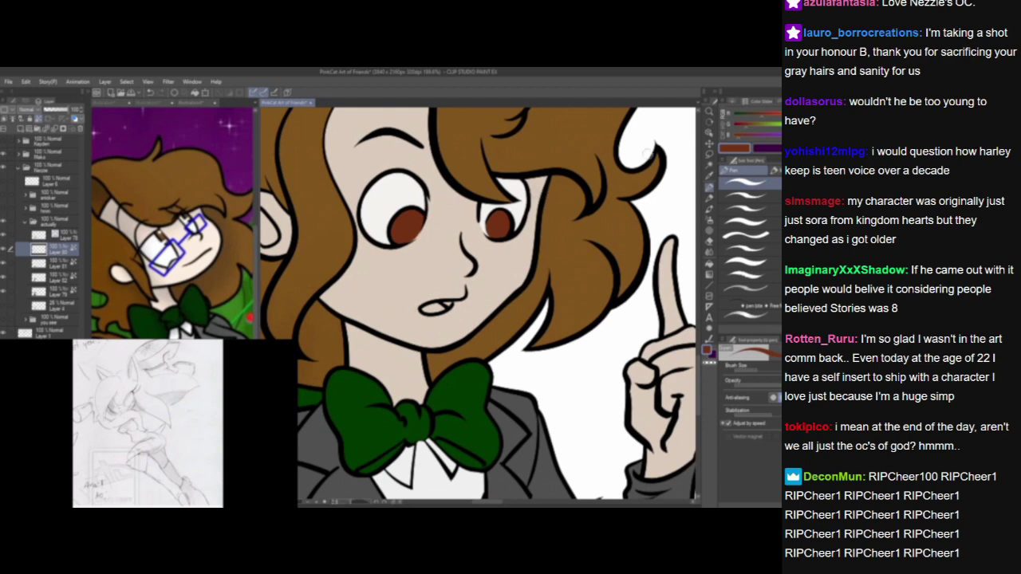
click(743, 132)
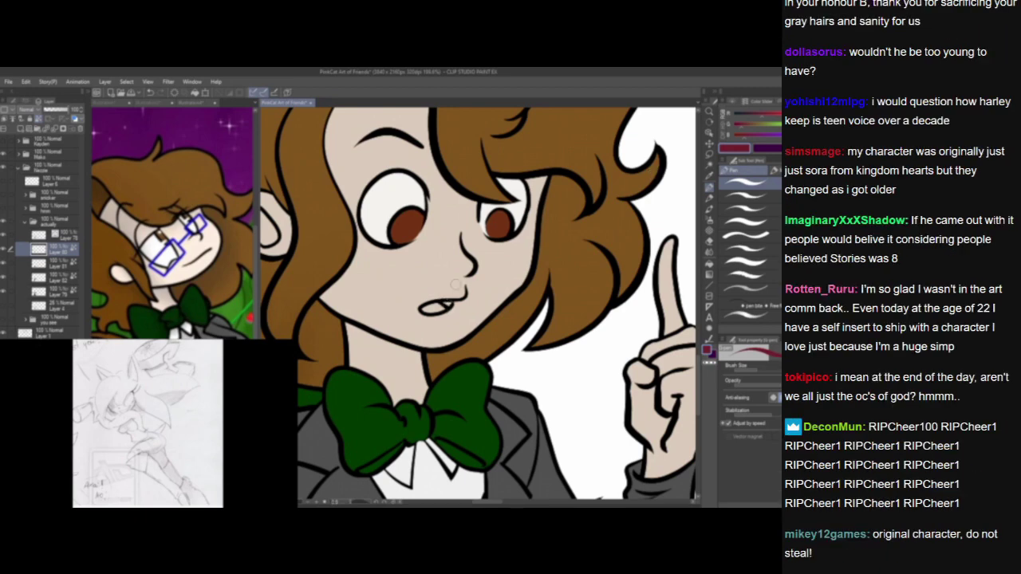
click(147, 422)
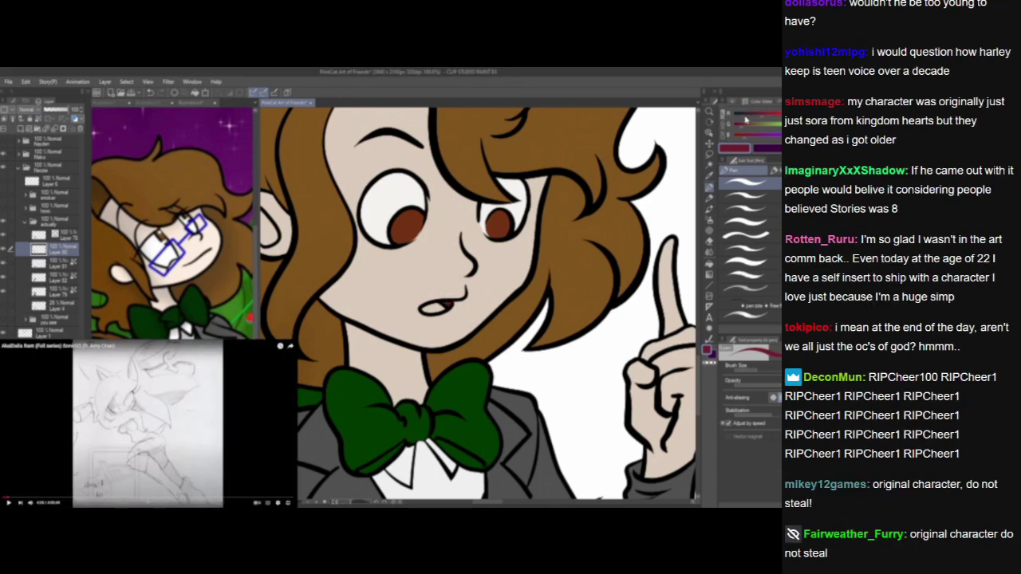
Lighten the dark red to a warm pink and paint the tongue inside the mouth.
click(752, 136)
click(756, 127)
drag(424, 309, 437, 304)
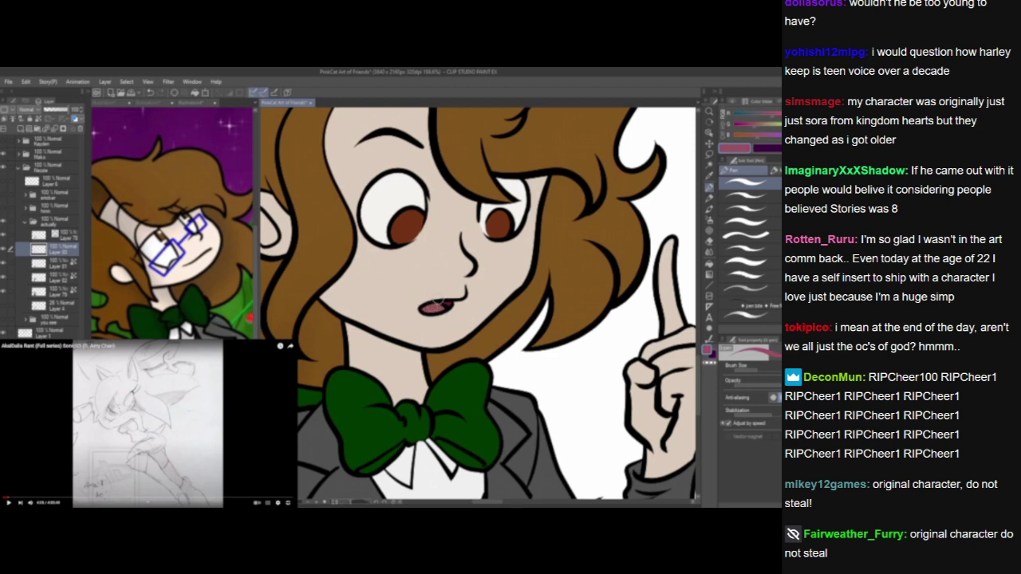
click(762, 130)
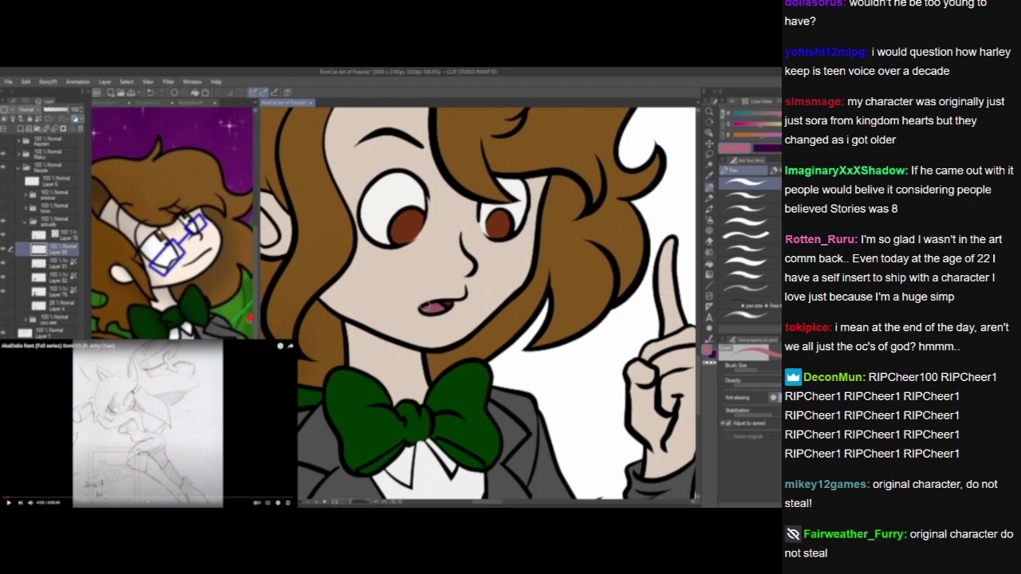
drag(423, 306, 431, 310)
scroll(460, 286, down, 6)
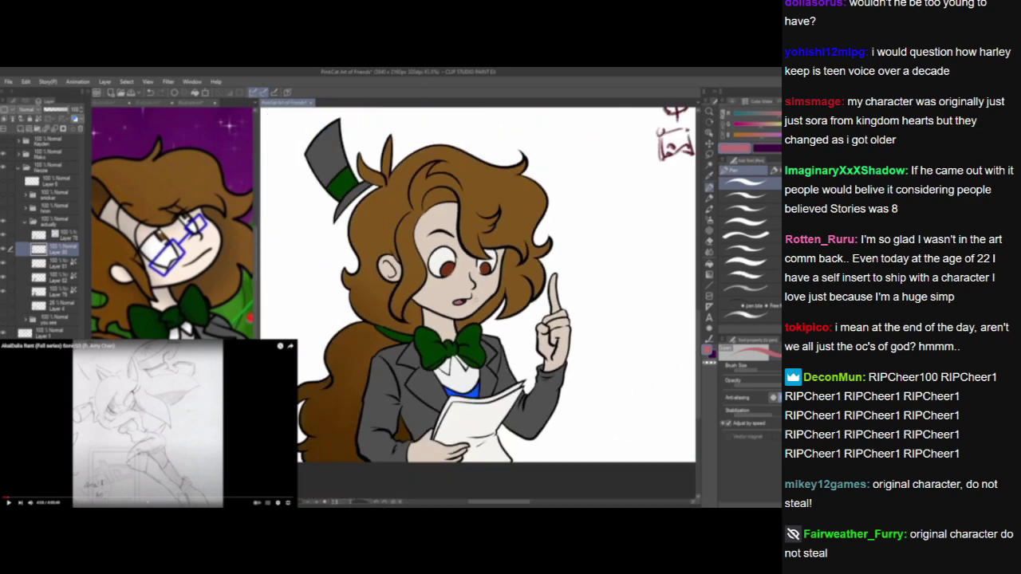
scroll(489, 269, up, 3)
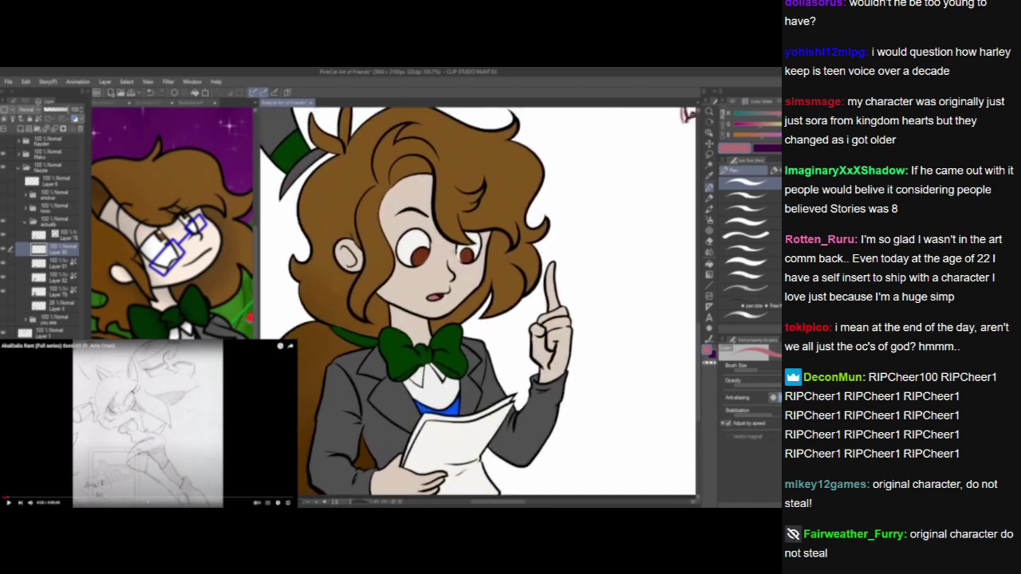
Choose a dark brown and paint pupils into both irises with a small watercolour brush, then sample the reference character's eye.
key(space)
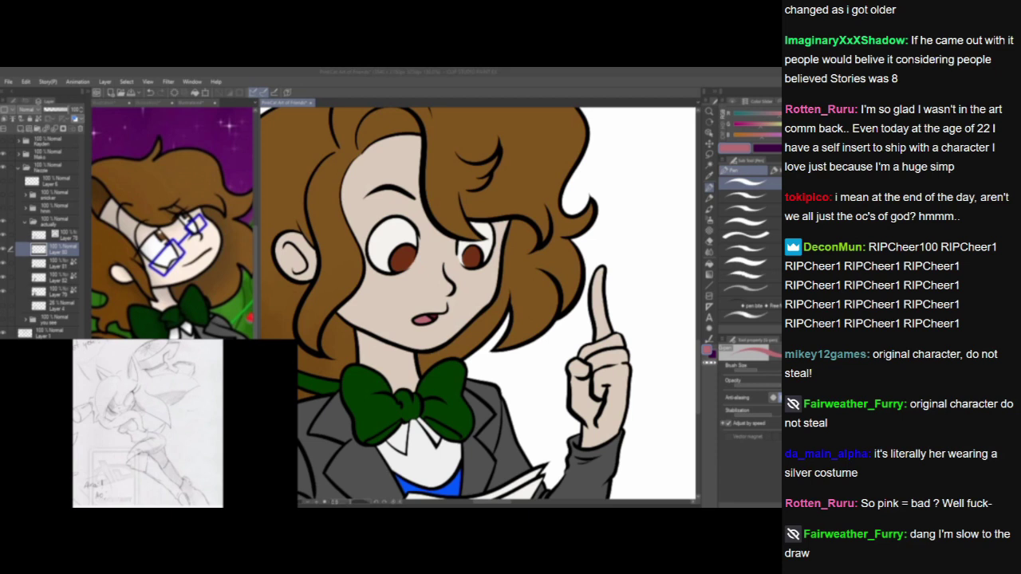
alt+click(403, 259)
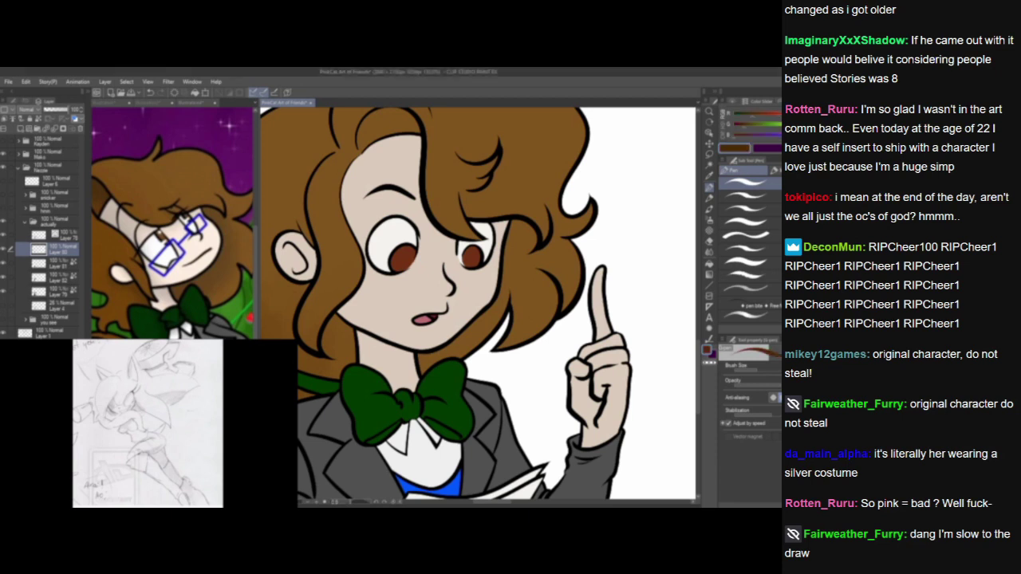
click(709, 209)
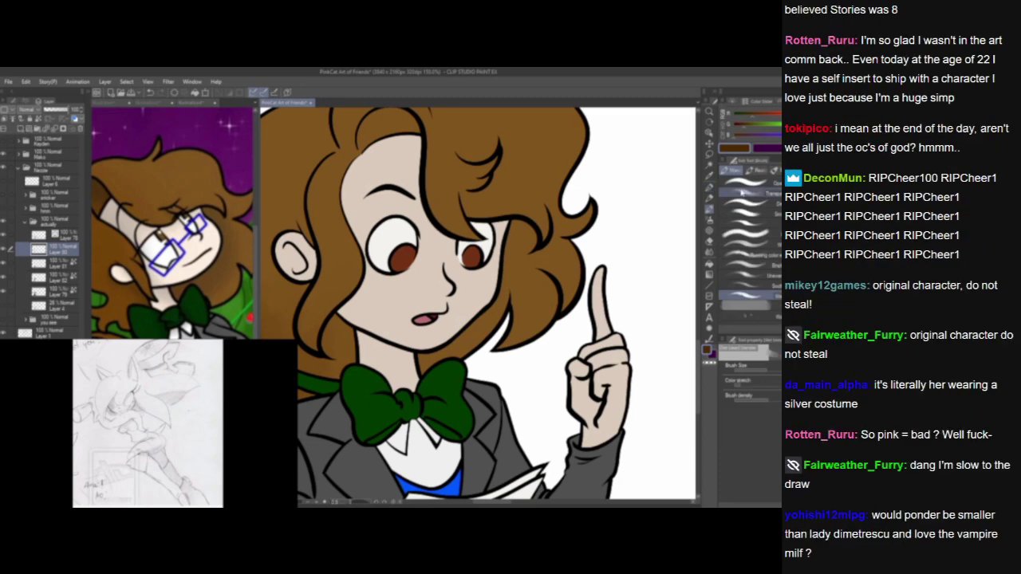
click(750, 202)
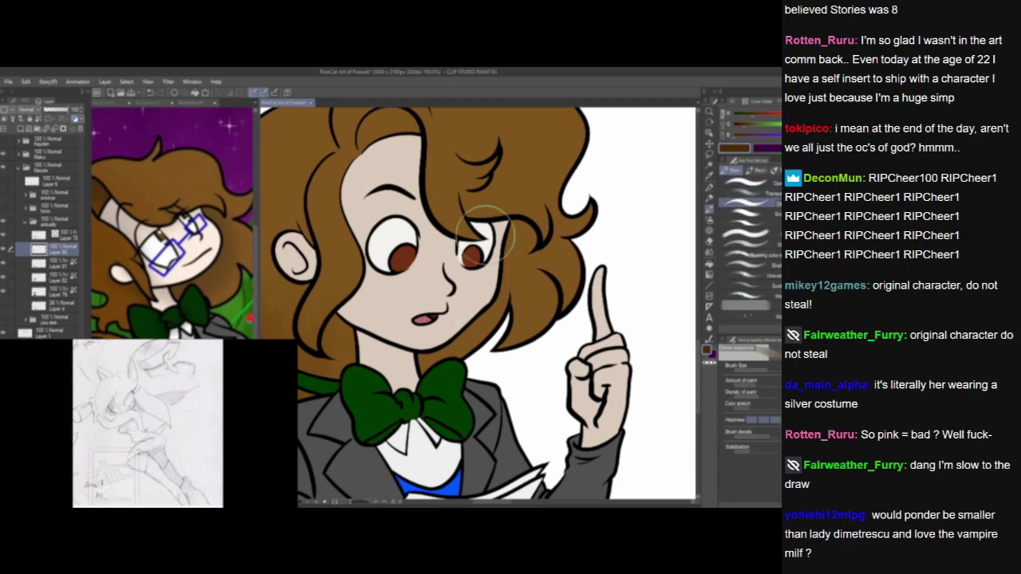
click(758, 368)
mouse_move(406, 256)
mouse_down()
mouse_move(400, 262)
mouse_move(407, 255)
mouse_up()
drag(470, 260, 472, 255)
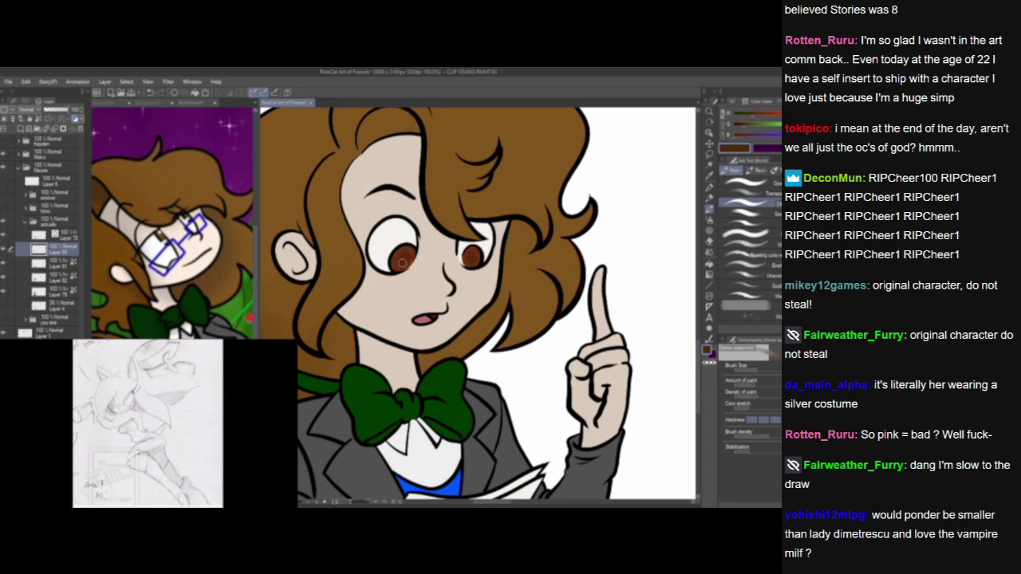
drag(403, 264, 407, 261)
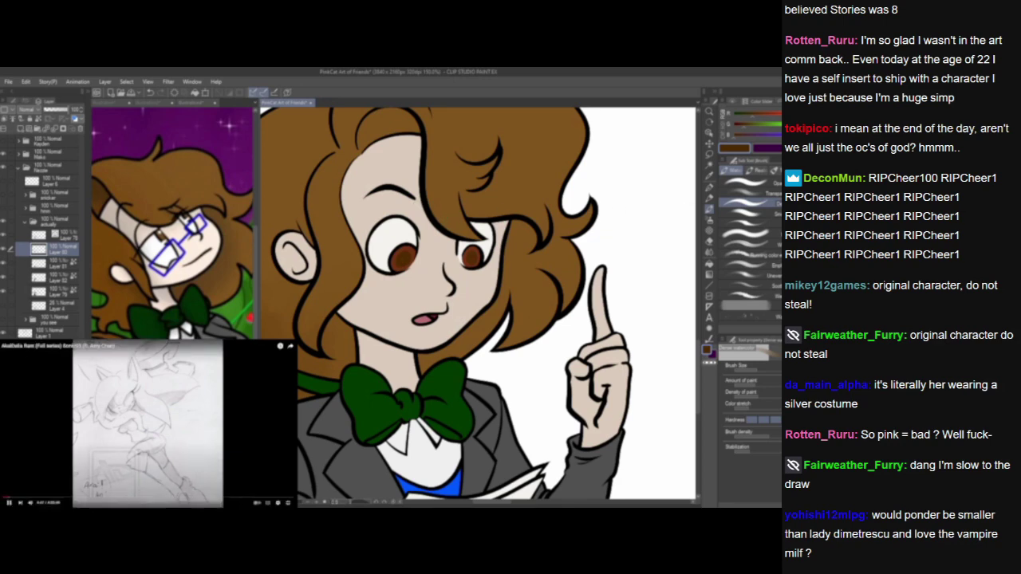
key(space)
key(alt+Tab)
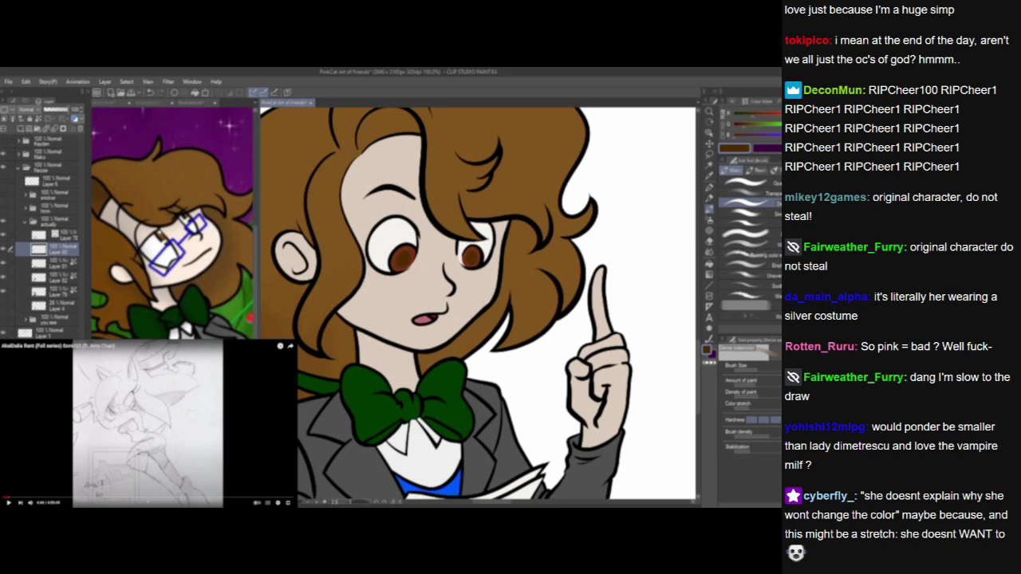
alt+click(163, 236)
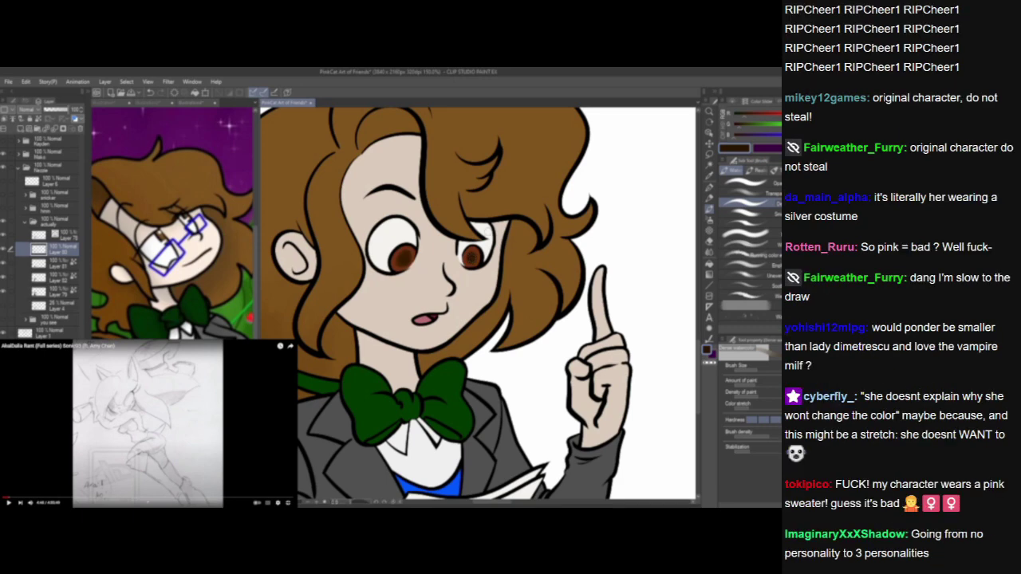
Add a new layer at the top of the "actually" folder and dot white highlights onto both irises with the Pen tool.
click(74, 239)
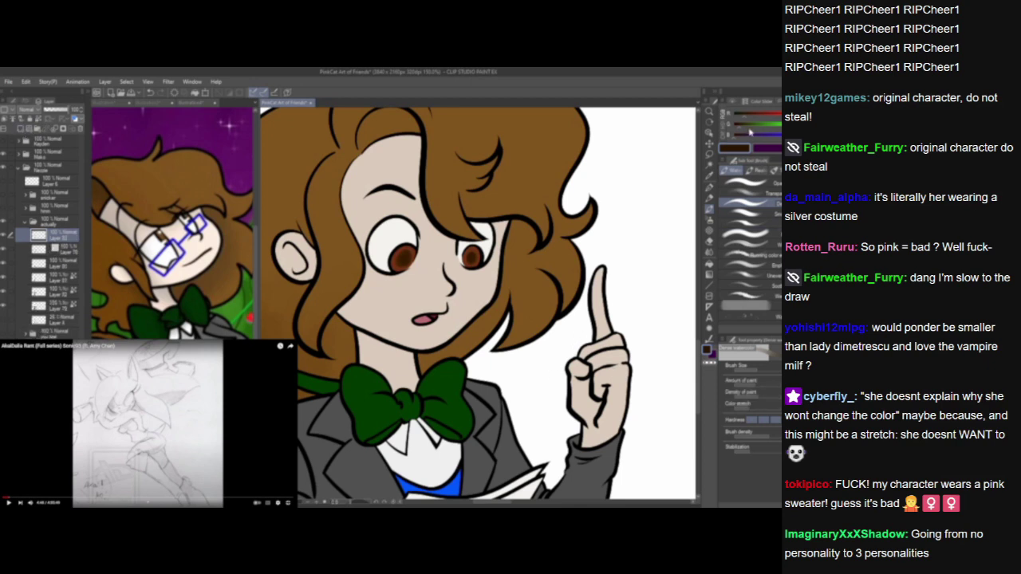
click(785, 114)
click(785, 134)
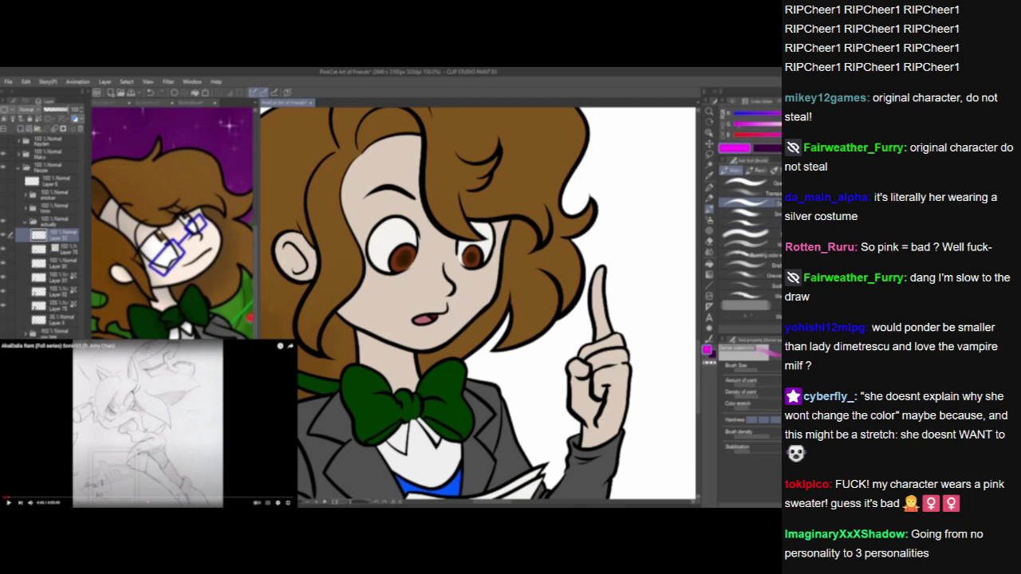
click(785, 124)
click(709, 189)
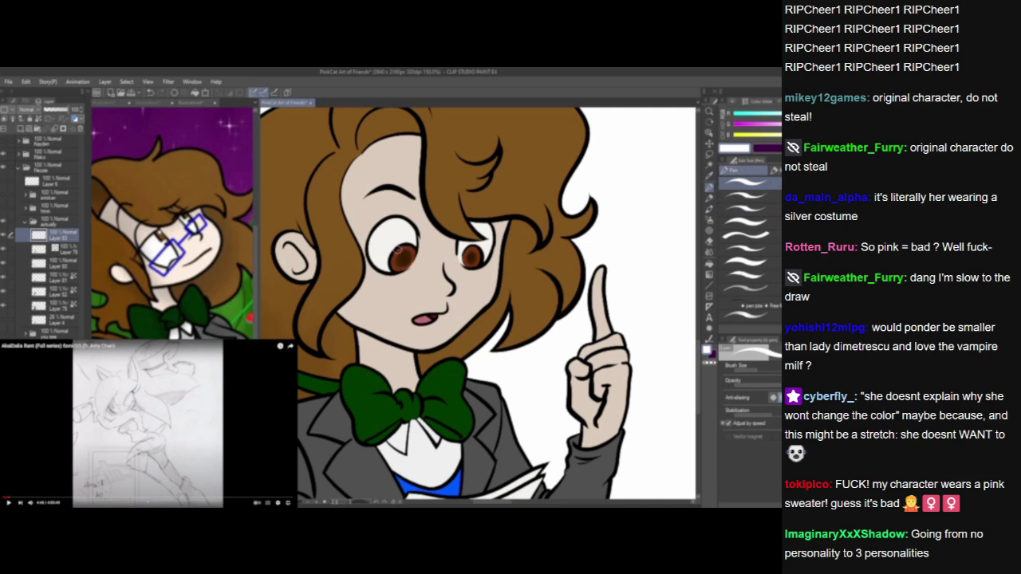
drag(399, 249, 401, 252)
click(471, 249)
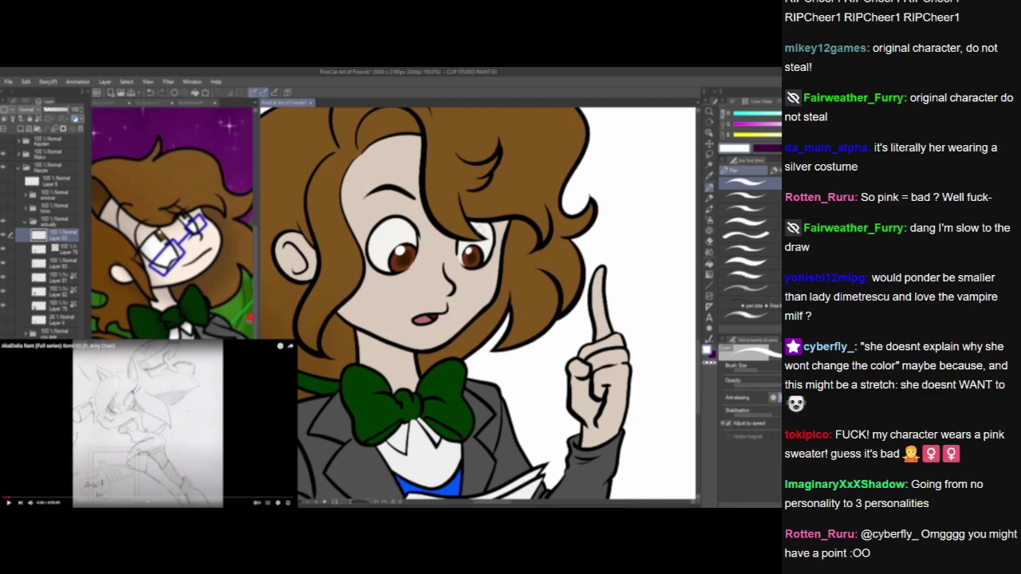
scroll(471, 239, down, 3)
scroll(470, 239, up, 3)
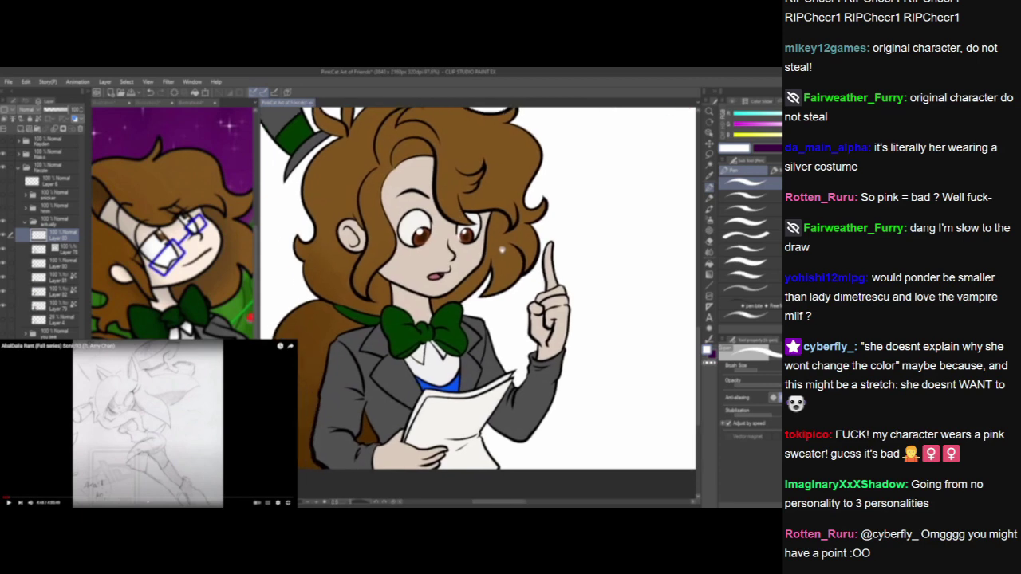
drag(502, 250, 502, 246)
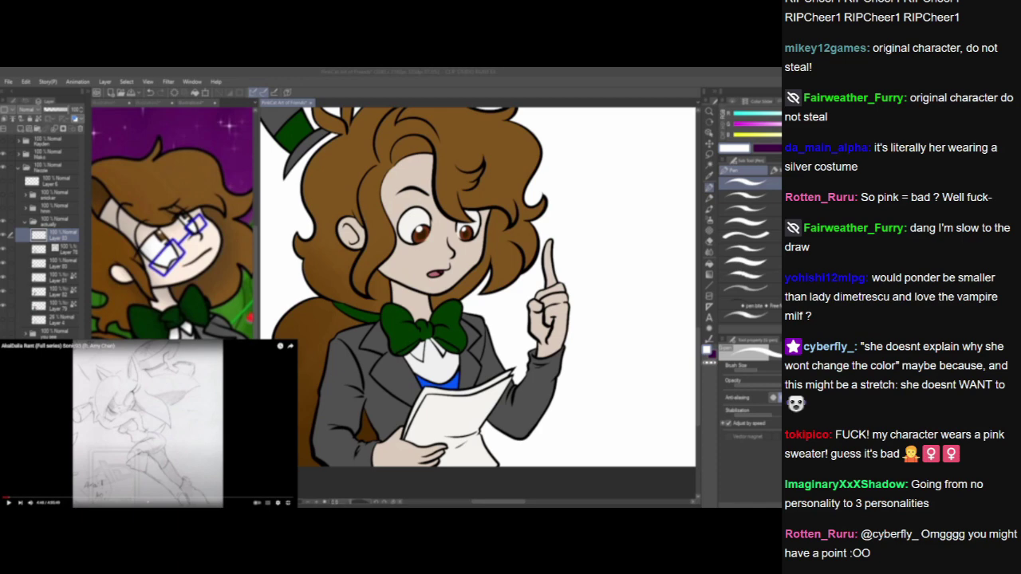
scroll(465, 353, down, 3)
scroll(465, 354, up, 3)
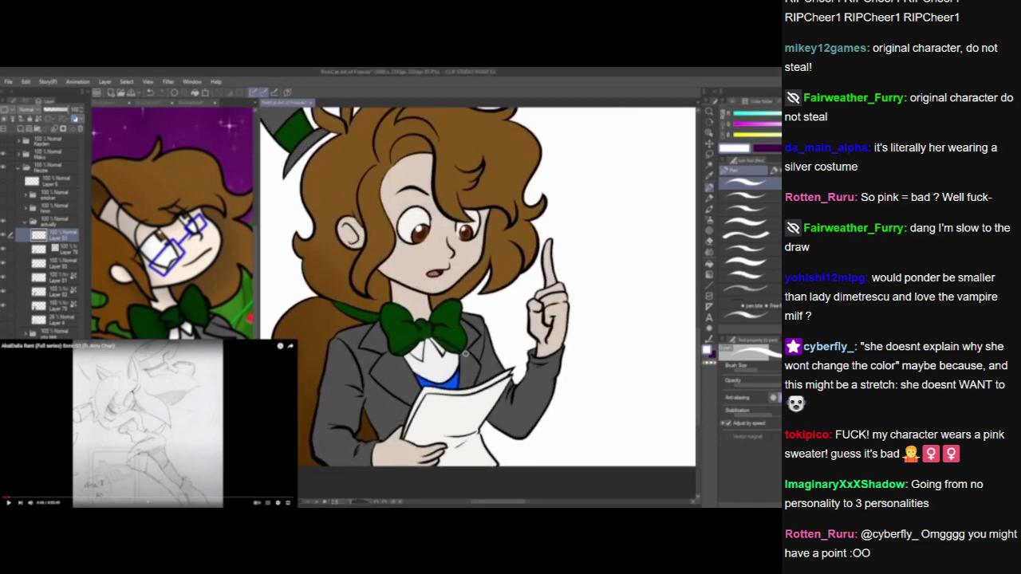
scroll(465, 354, up, 3)
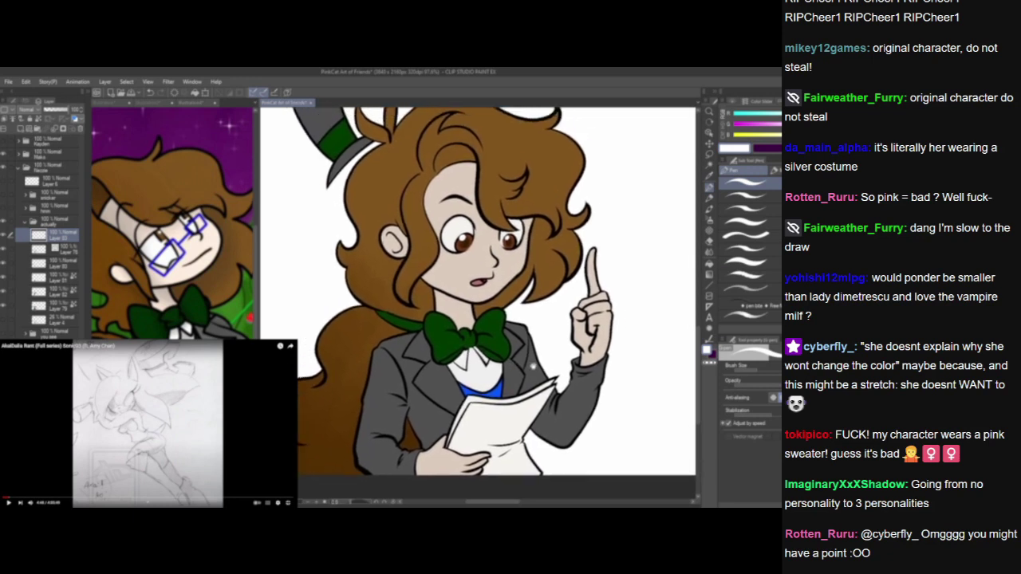
drag(533, 366, 487, 374)
scroll(446, 380, up, 3)
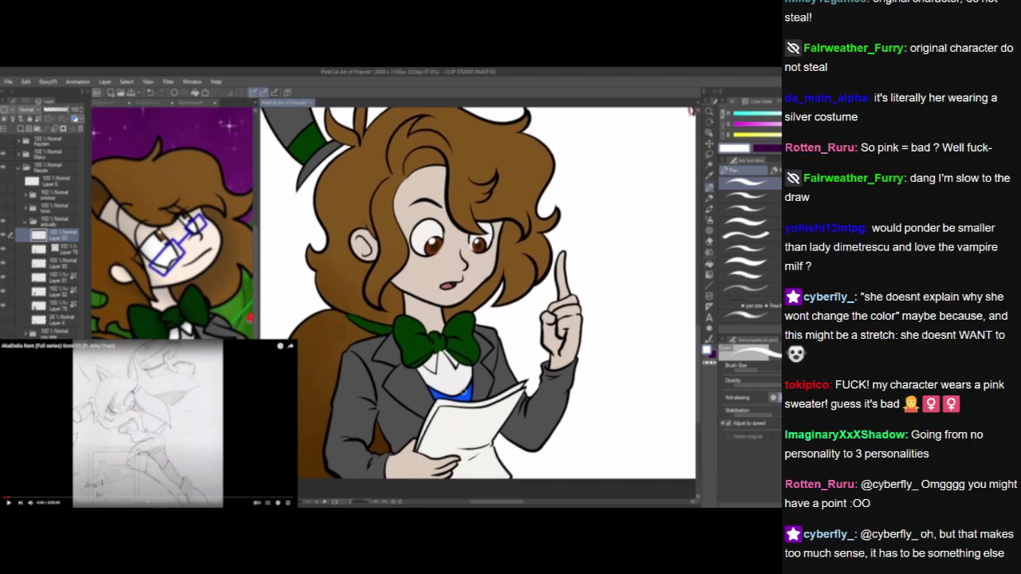
Sample the bow tie's dark green and paint the character's blue waistcoat with it on its clothing layer.
alt+click(405, 343)
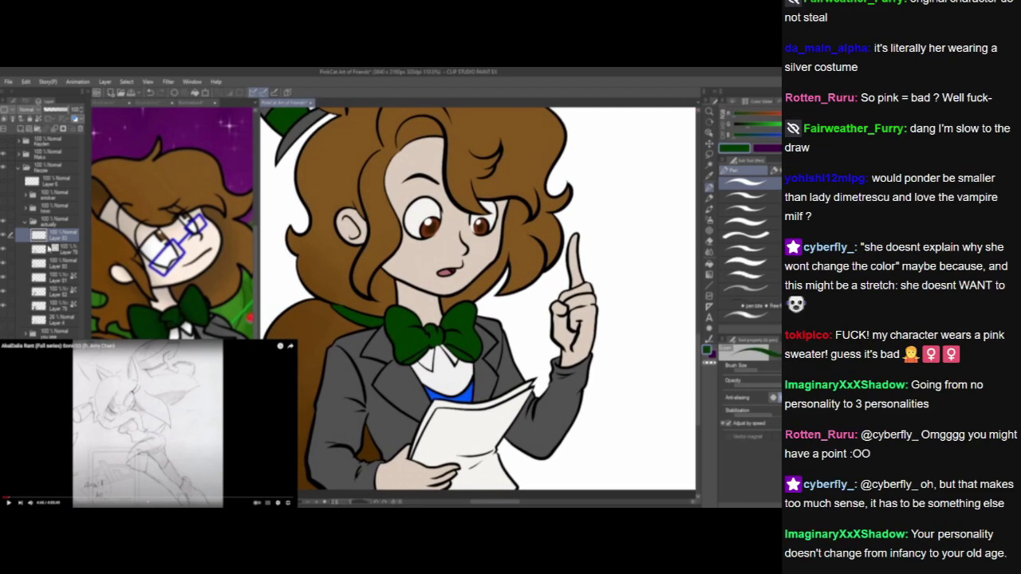
click(53, 280)
click(4, 278)
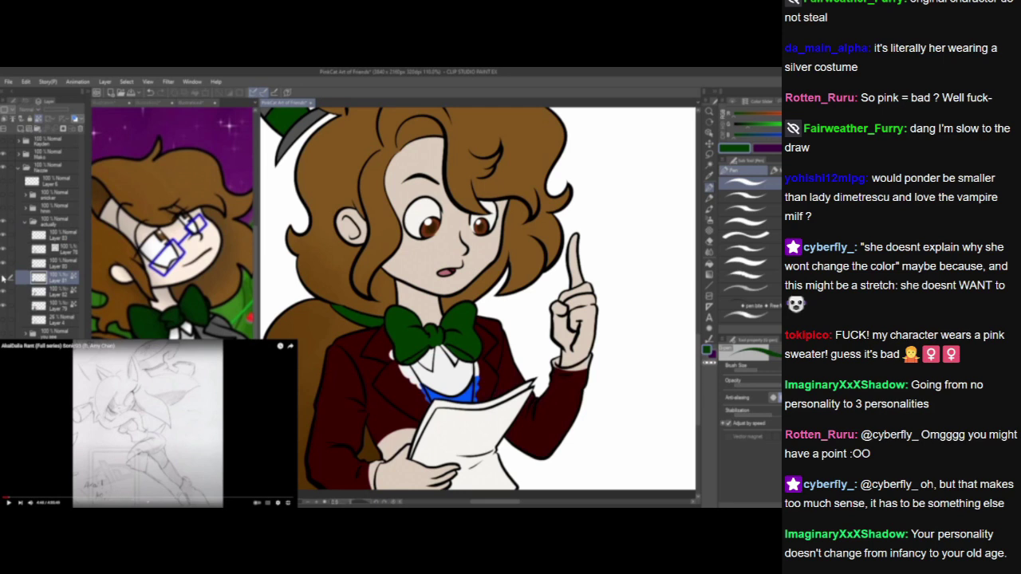
click(4, 278)
click(5, 292)
click(5, 292)
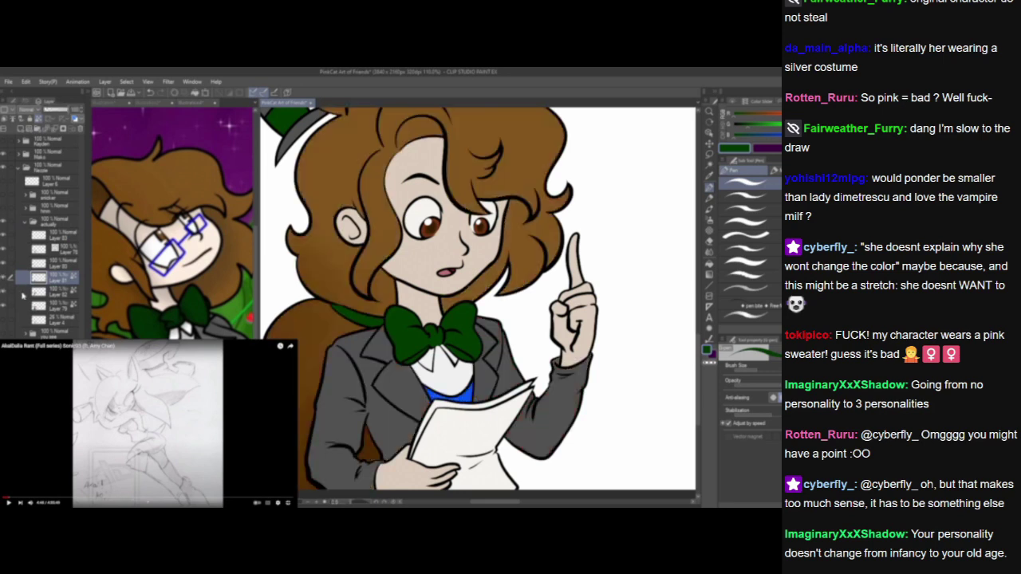
click(60, 295)
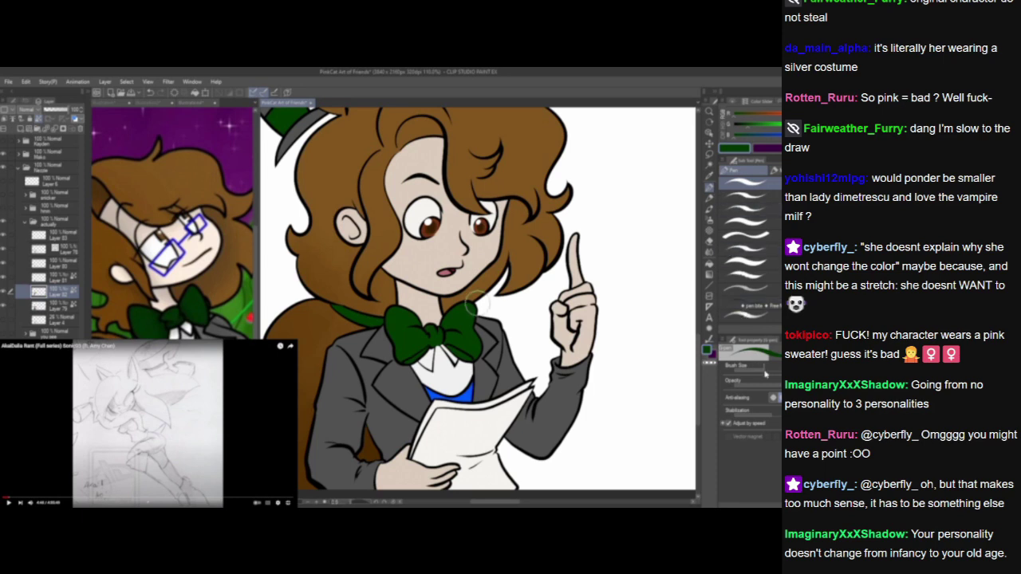
drag(423, 396, 445, 390)
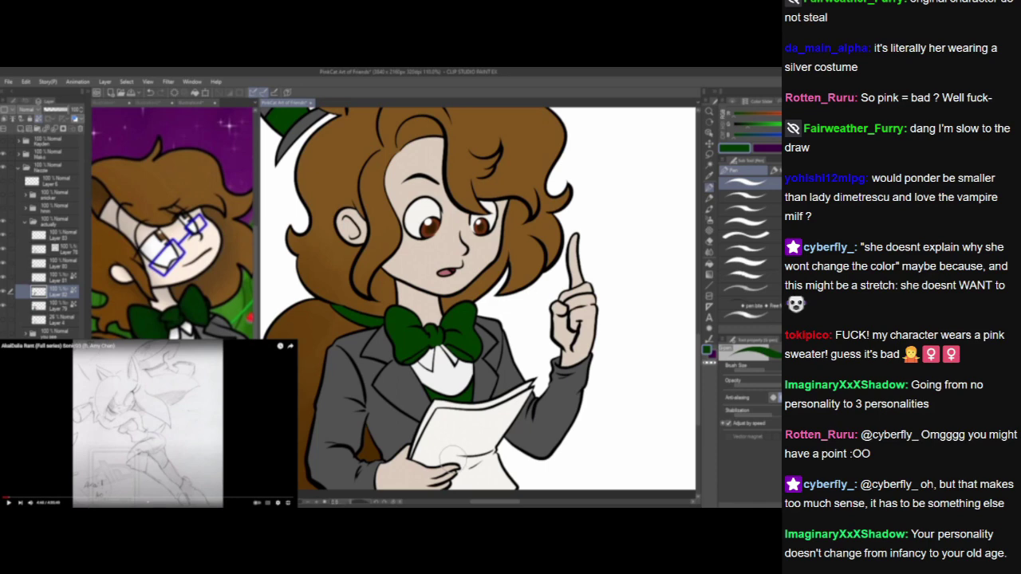
Look over the whole top-hatted character to check the colours.
scroll(446, 421, down, 5)
scroll(445, 419, up, 4)
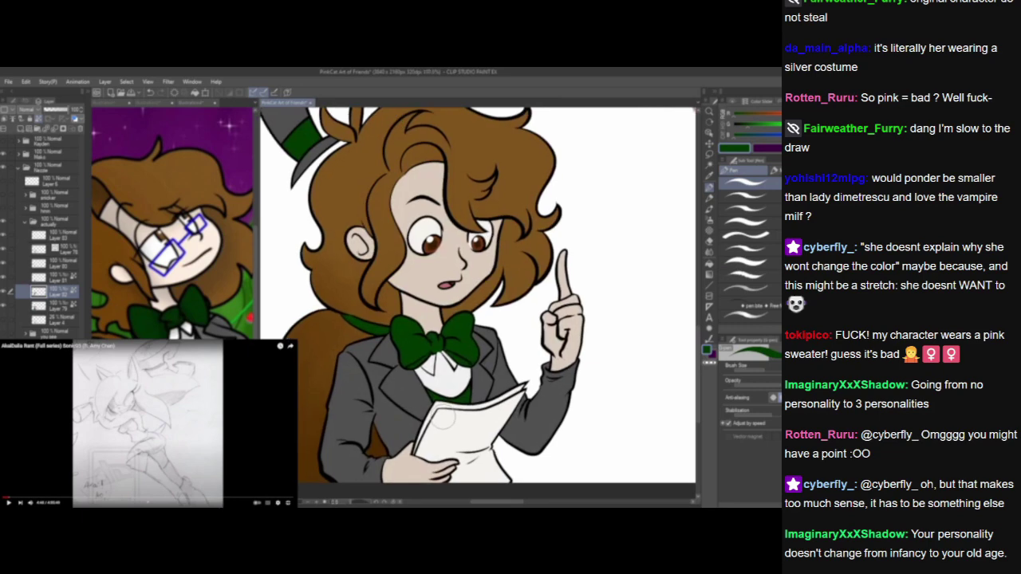
scroll(442, 416, down, 5)
scroll(440, 413, up, 5)
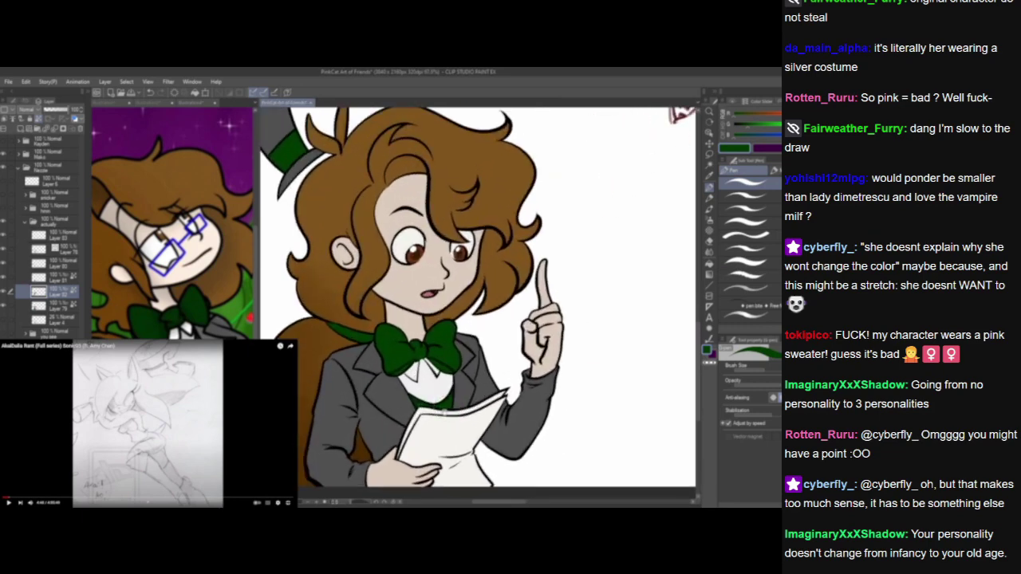
scroll(444, 411, down, 3)
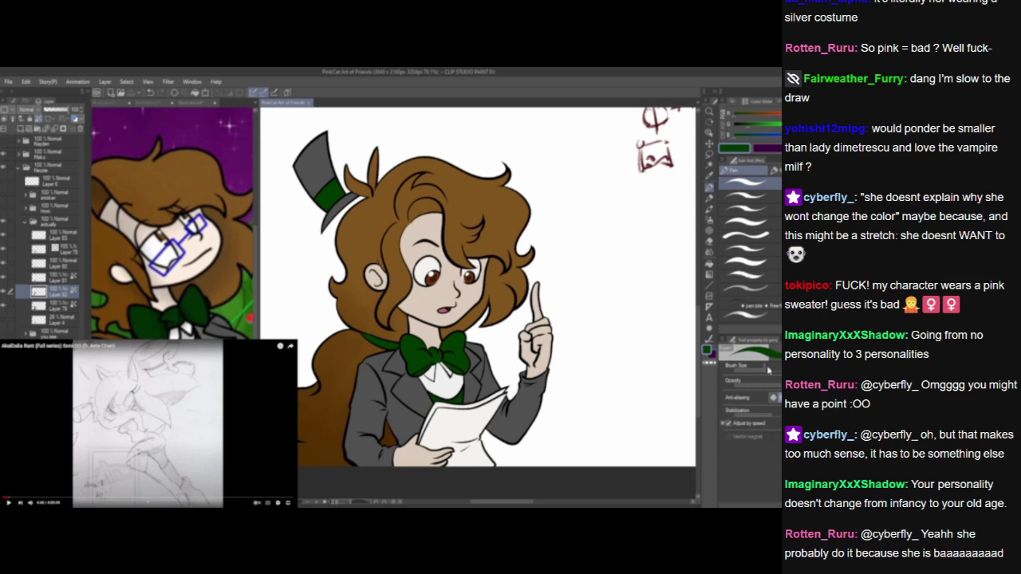
scroll(373, 346, down, 1)
key(ctrl+z)
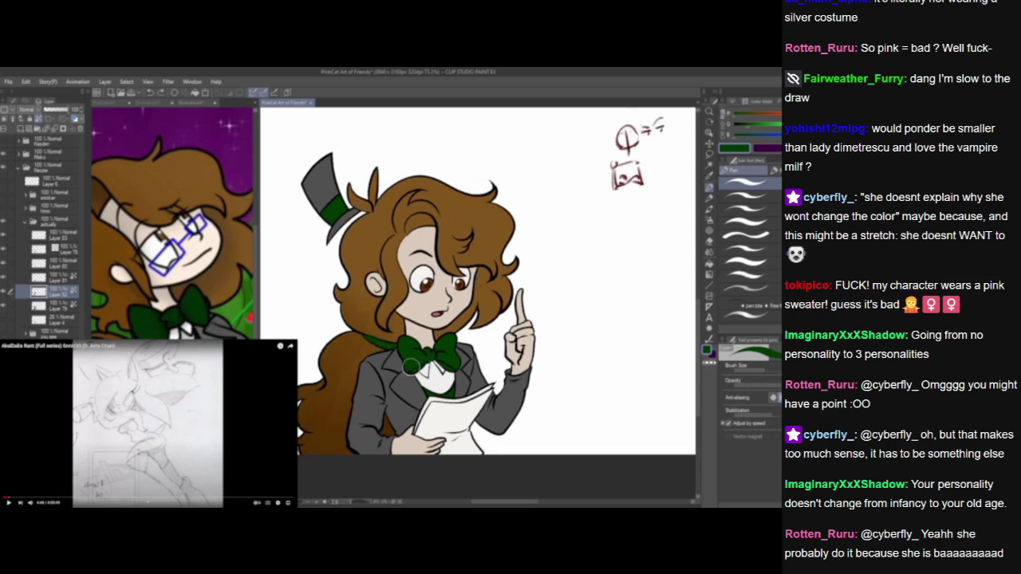
drag(414, 367, 446, 365)
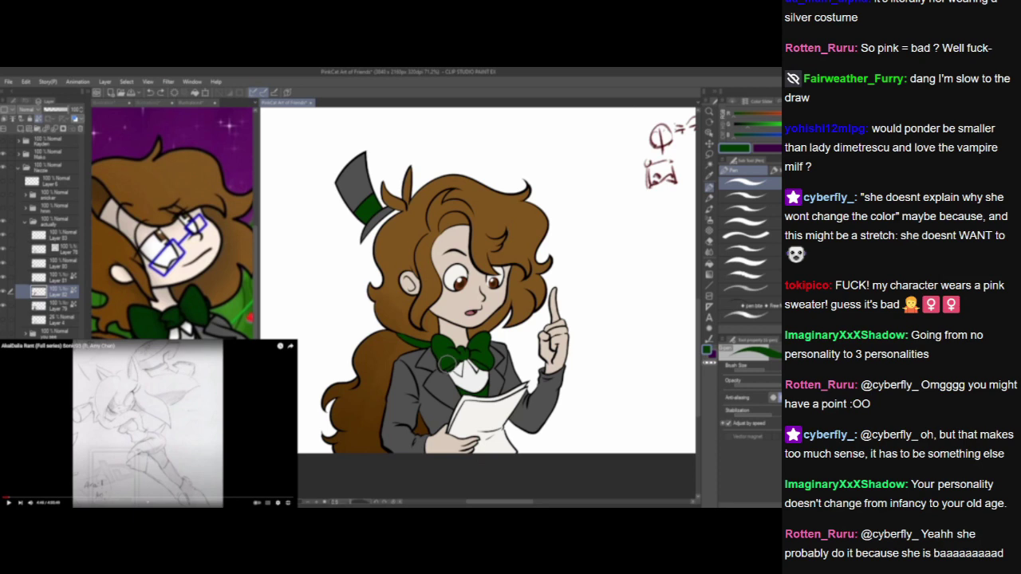
Collapse and hide the "actually" folder, and show and expand the folder with the hand-on-chin sketch.
click(24, 225)
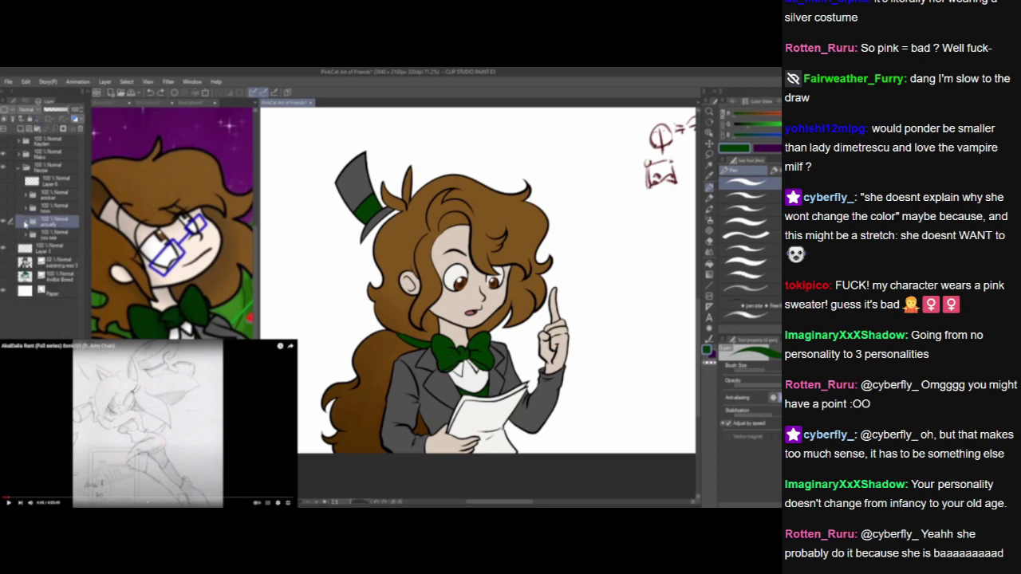
click(3, 221)
click(3, 208)
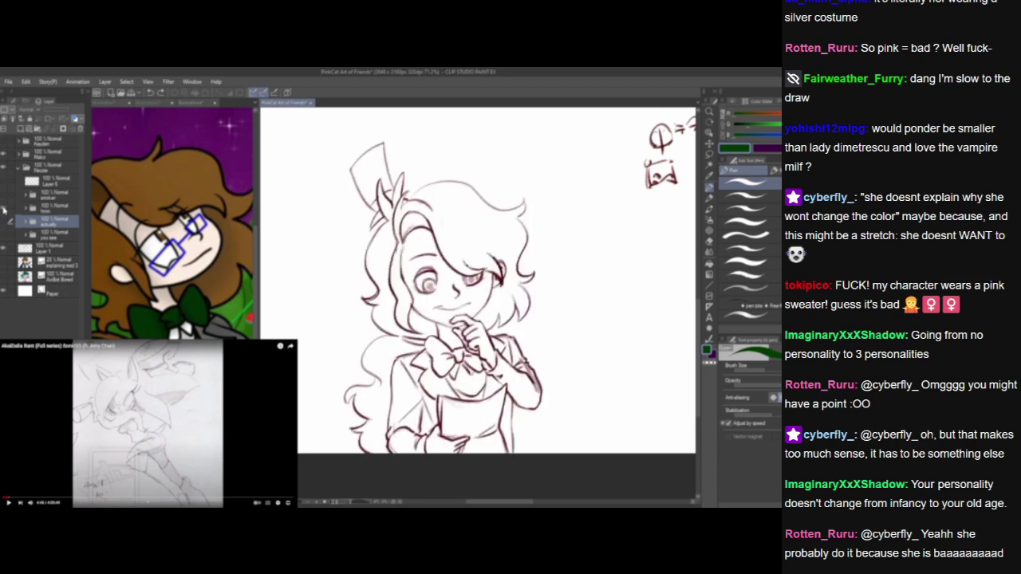
click(25, 209)
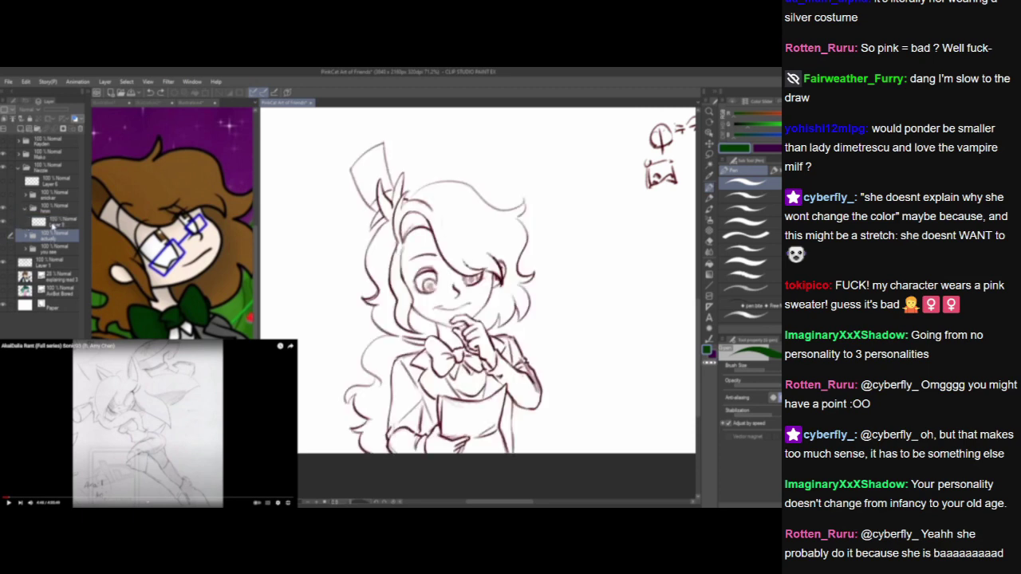
Add a vector layer above the hand-on-chin sketch and lower the sketch layer's opacity to 42%.
click(53, 223)
click(29, 131)
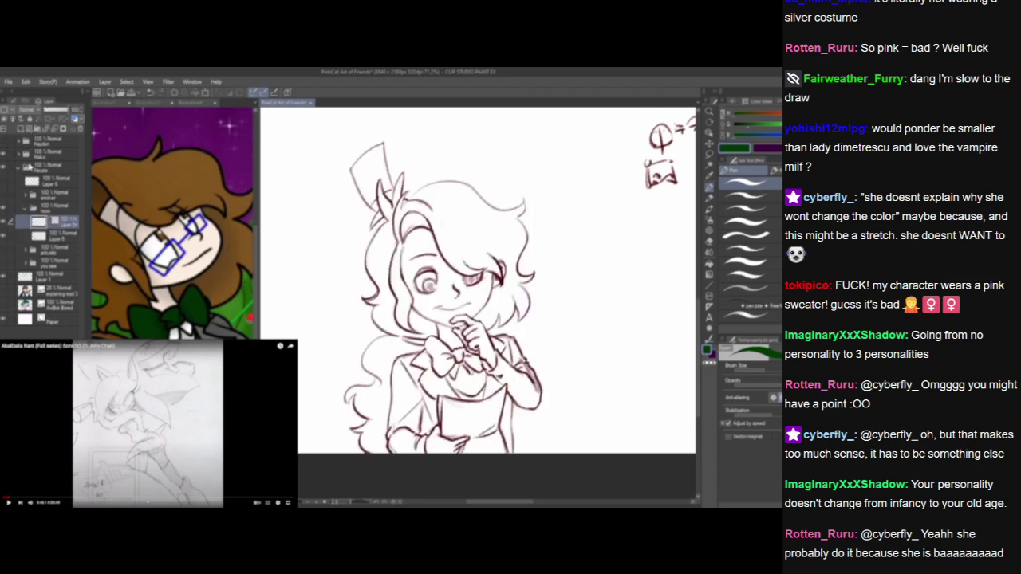
click(55, 237)
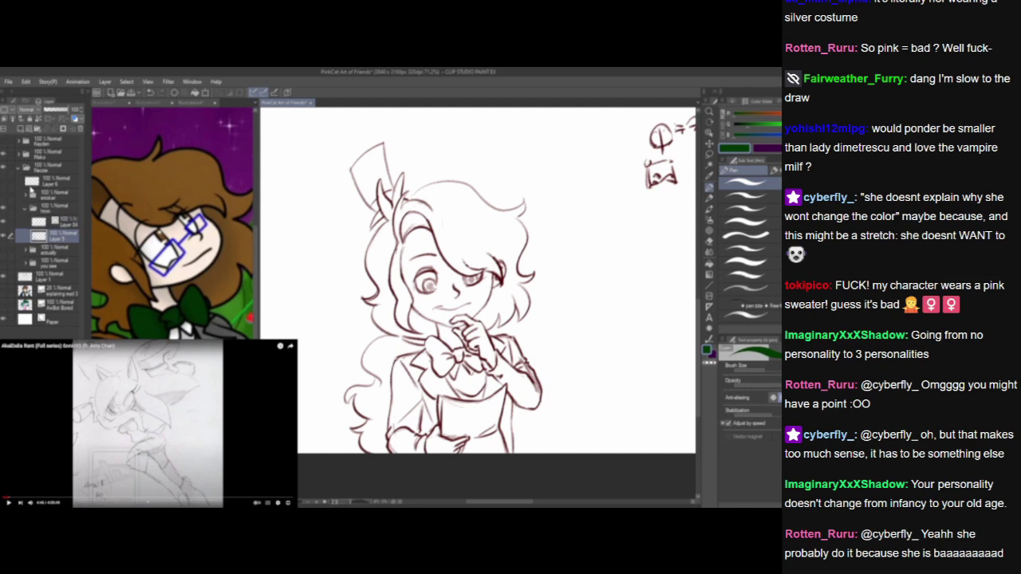
click(55, 110)
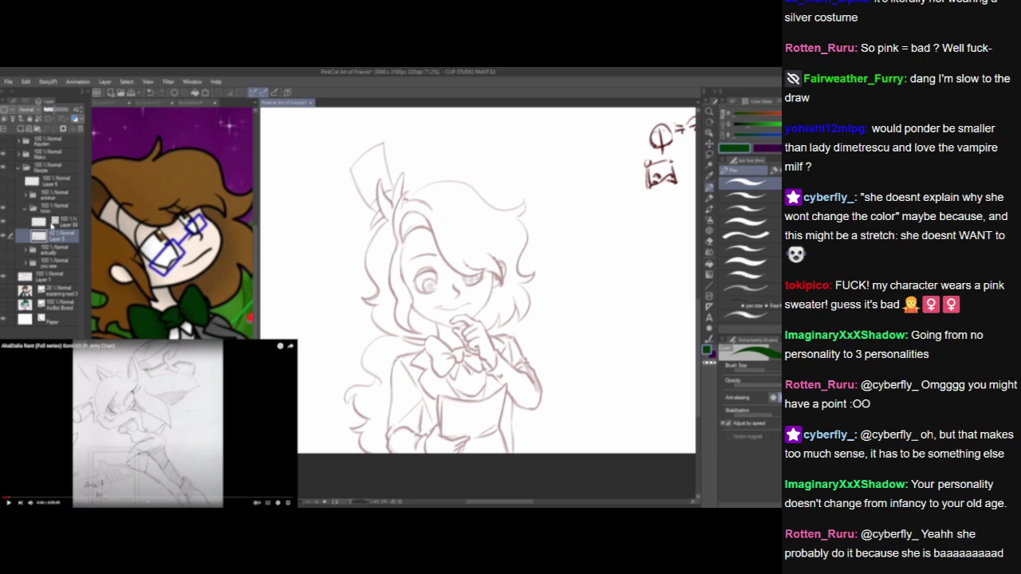
Select the new vector layer and set the pen to near-black with a slightly larger brush size.
click(51, 224)
click(733, 148)
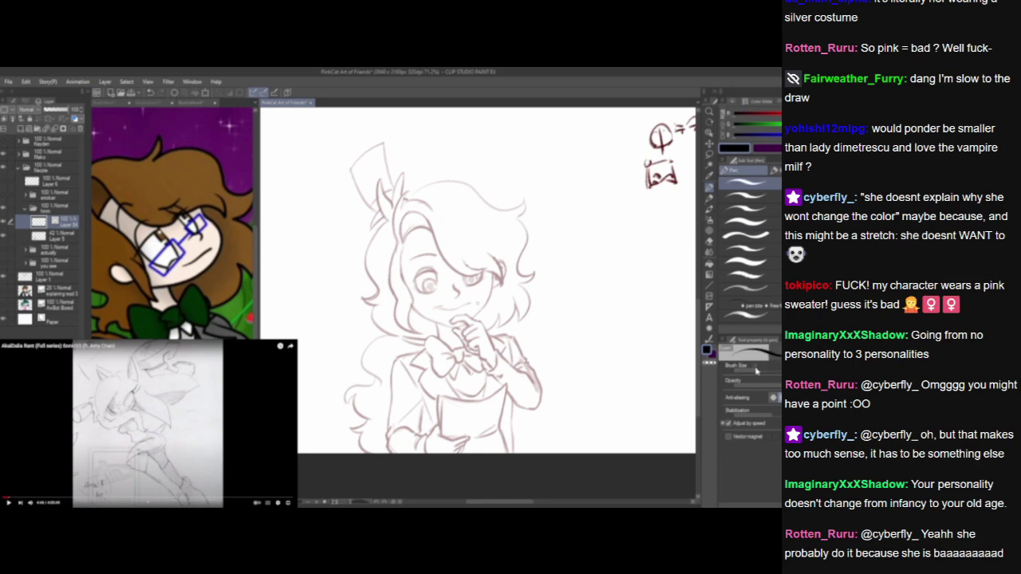
drag(757, 371, 761, 372)
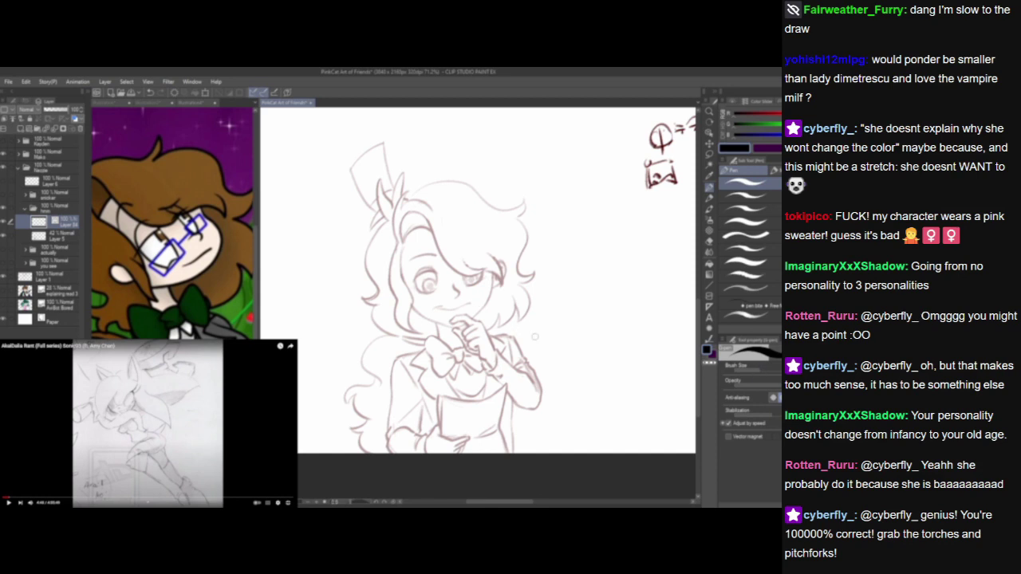
Choose the Eraser sub tool that has the vector eraser enabled.
click(709, 240)
click(739, 249)
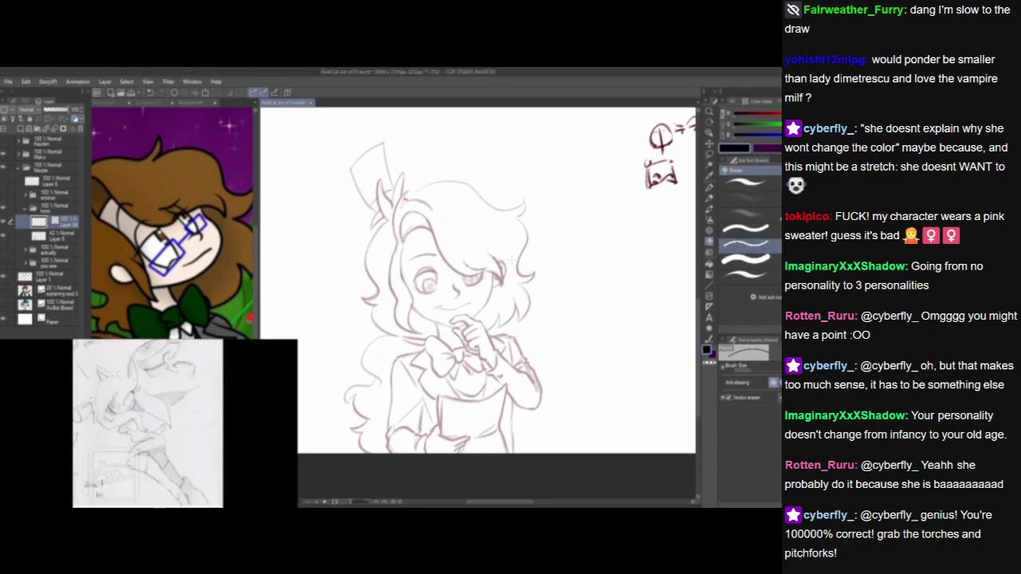
scroll(485, 278, up, 4)
drag(501, 281, 518, 276)
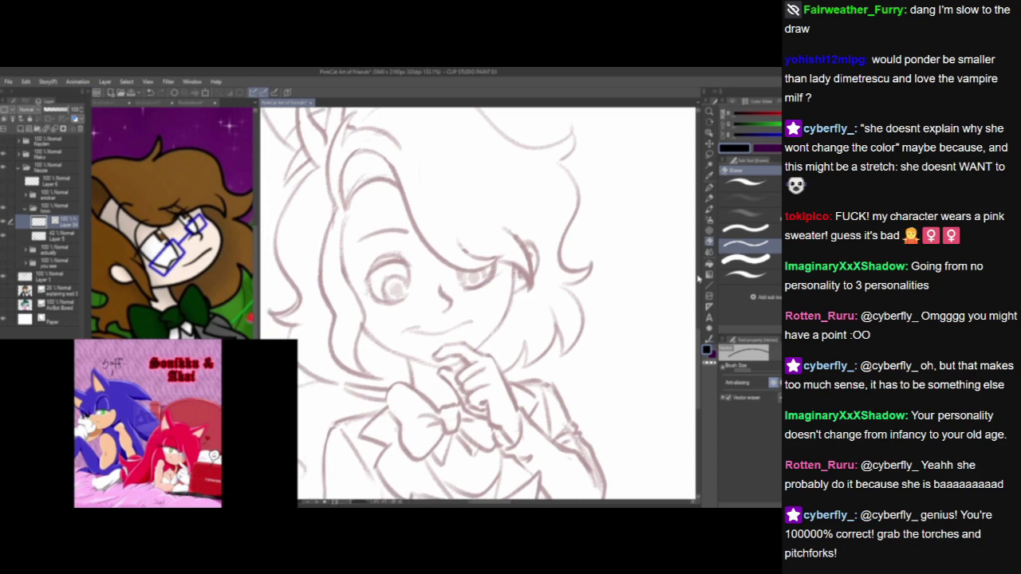
Pause the YouTube video and return to the Pen tool for inking the sketched face.
click(148, 423)
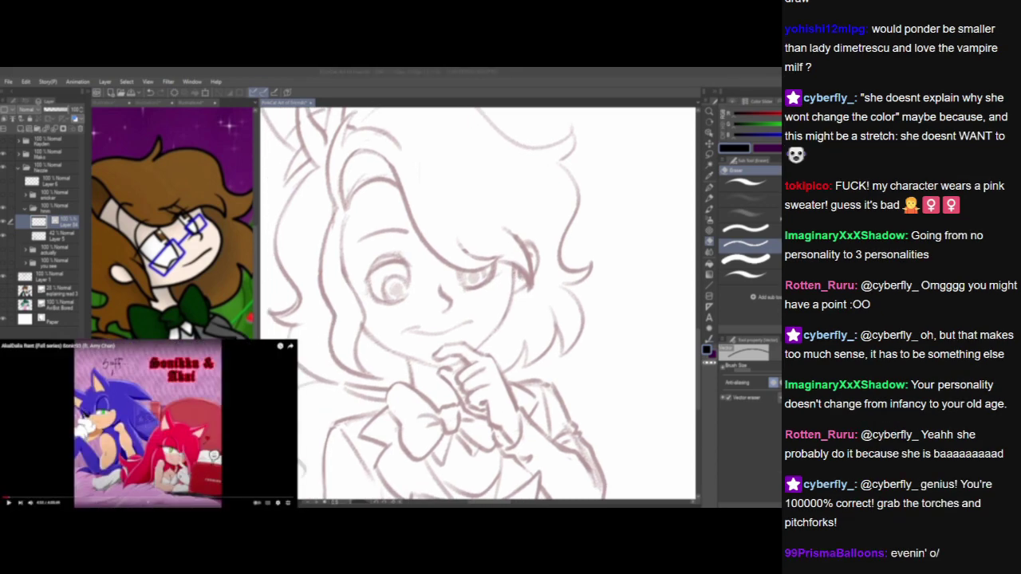
click(570, 303)
scroll(570, 304, up, 1)
mouse_move(573, 305)
mouse_down()
mouse_move(616, 314)
mouse_move(570, 340)
mouse_up()
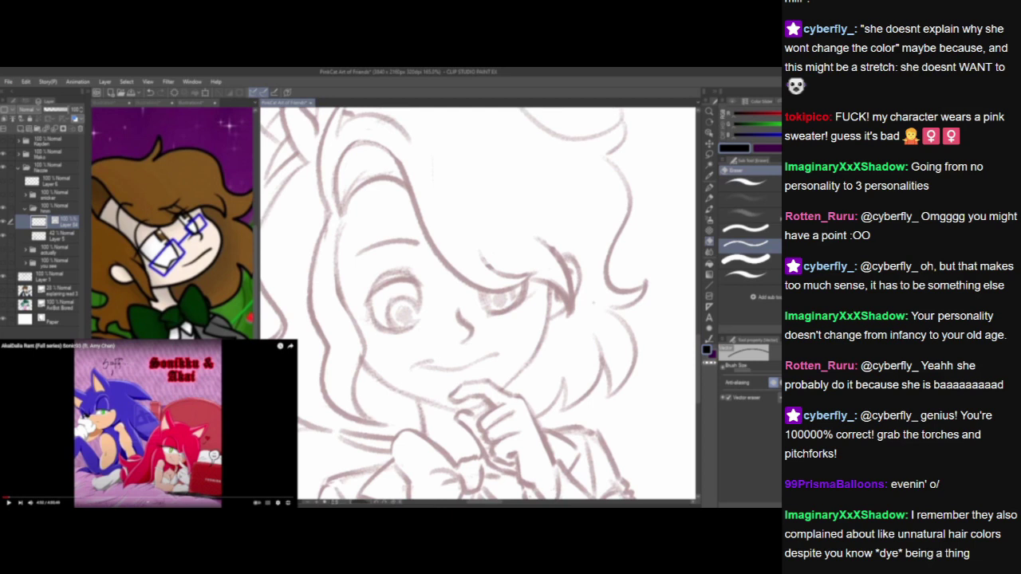
key(p)
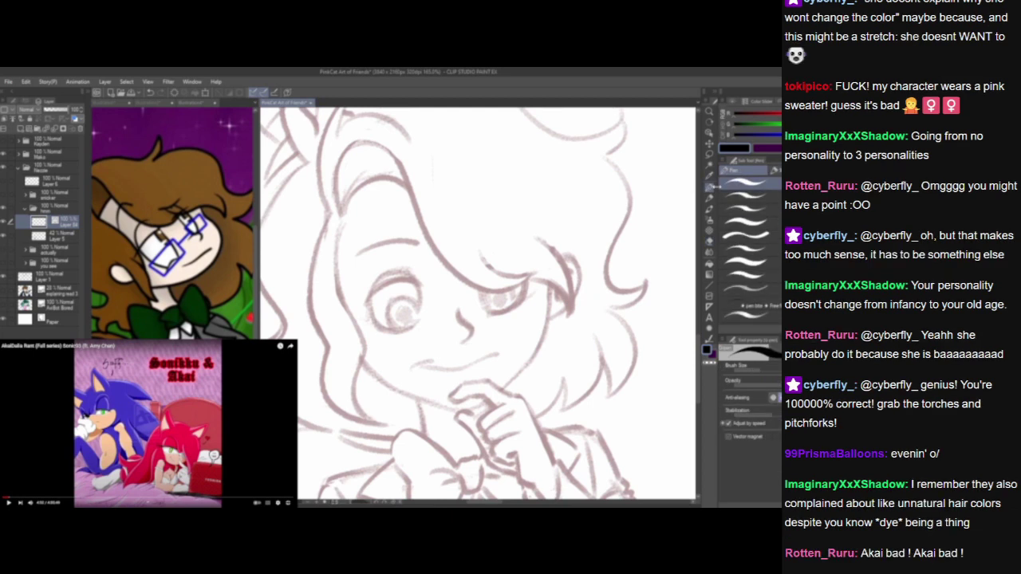
Play two more stretches of the YouTube video, pausing it after each.
click(148, 423)
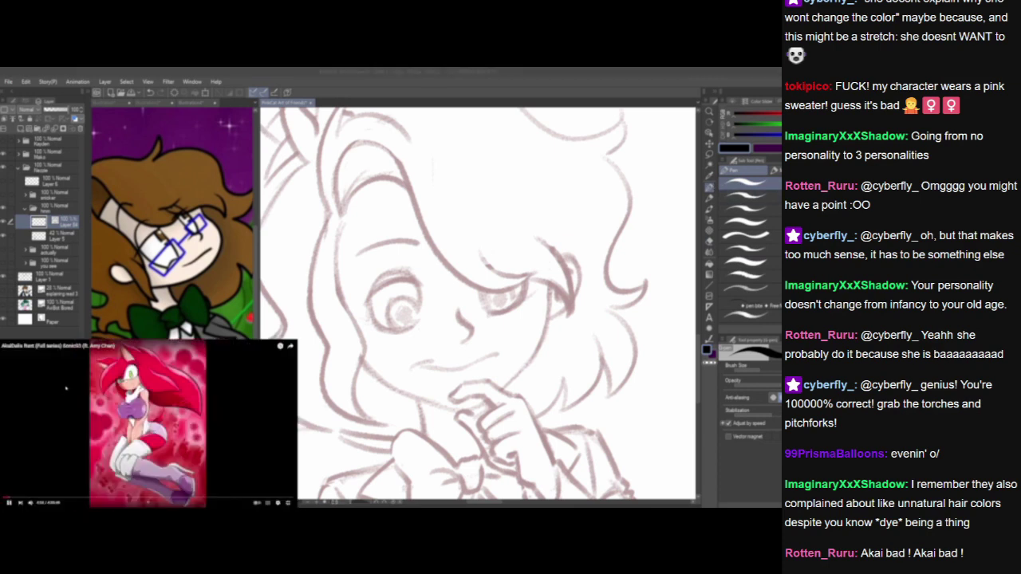
click(445, 198)
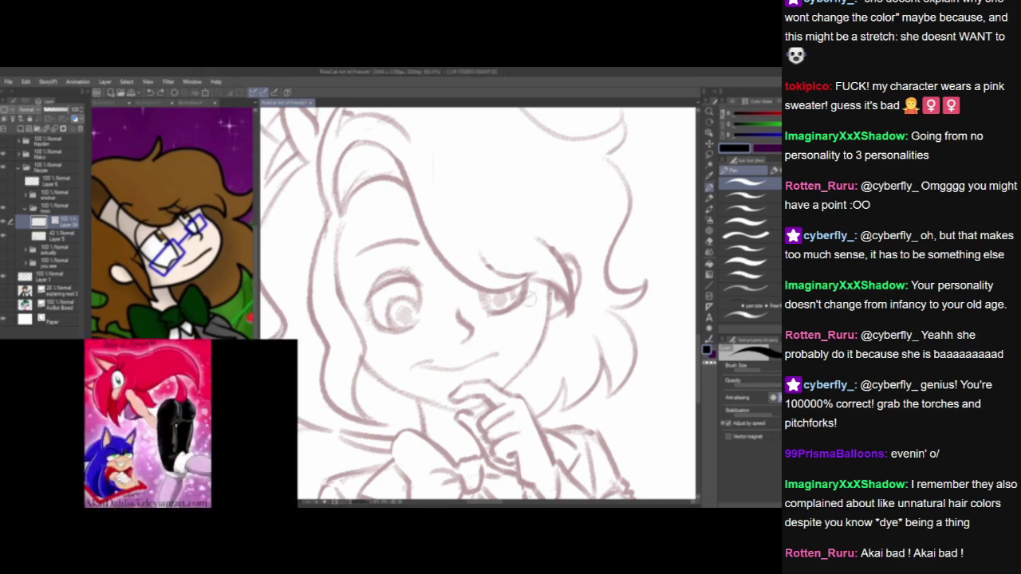
click(177, 425)
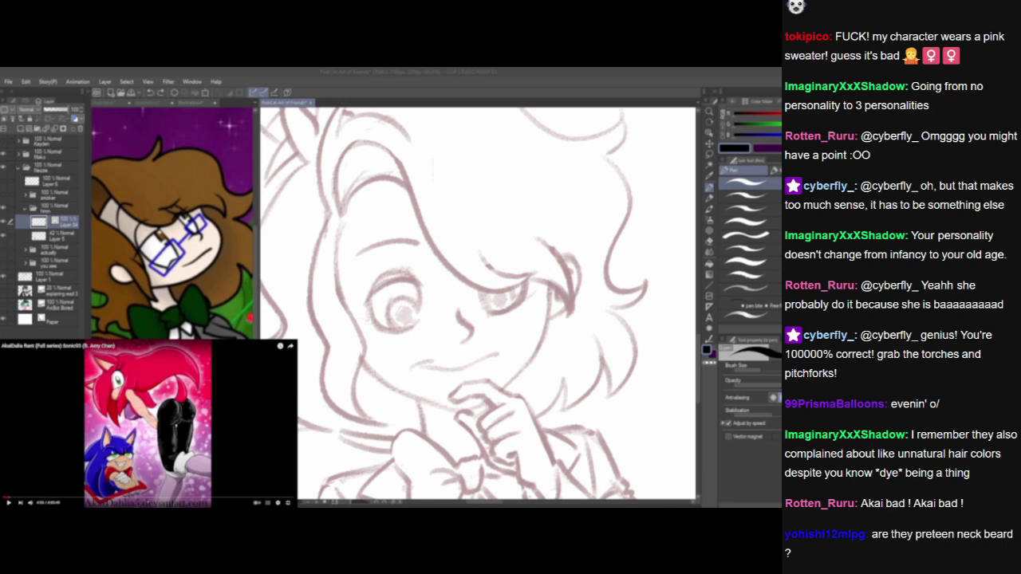
click(81, 438)
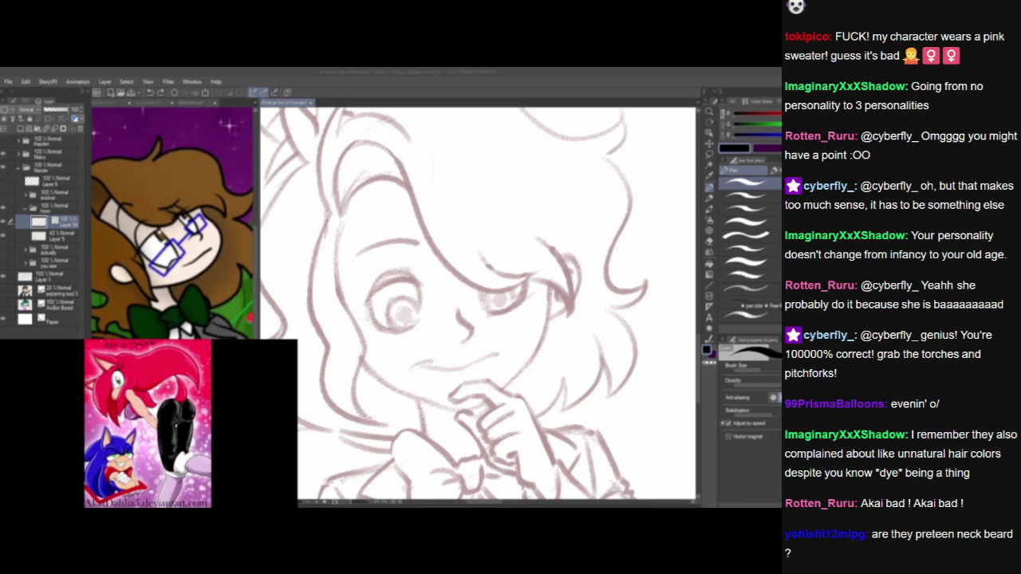
click(148, 423)
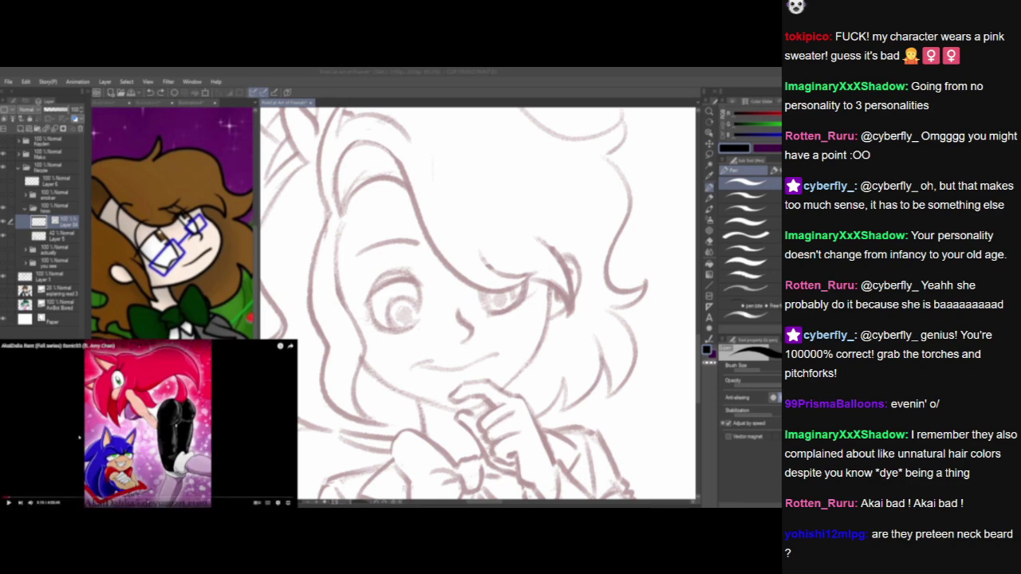
Ink the long curve of the fringe sweeping over the forehead to the half-covered eye, redoing the first stroke.
click(436, 304)
scroll(486, 332, up, 1)
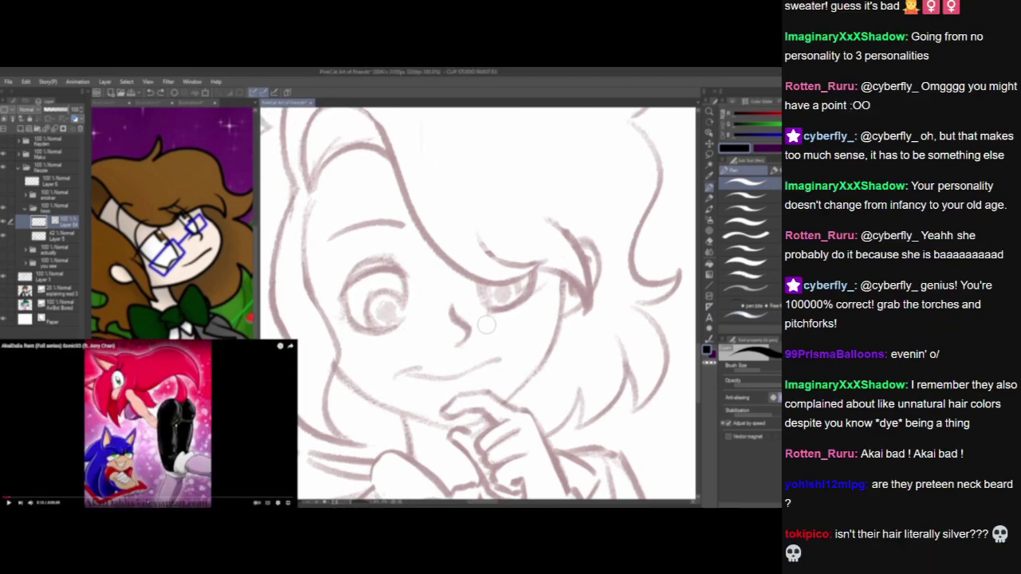
drag(486, 332, 499, 406)
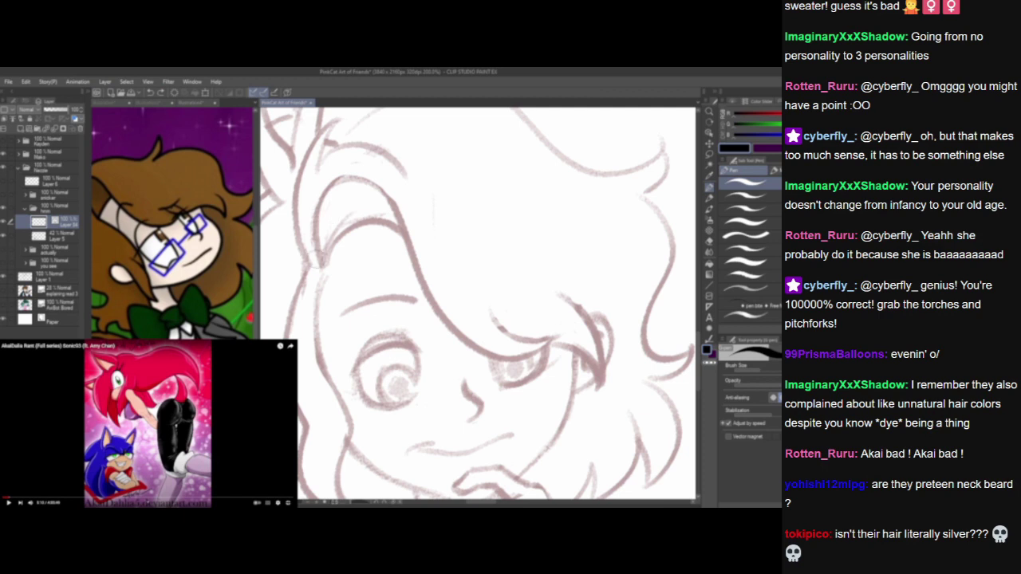
mouse_move(319, 263)
mouse_down()
mouse_move(333, 179)
mouse_move(417, 230)
mouse_up()
key(ctrl+z)
mouse_move(317, 263)
mouse_down()
mouse_move(329, 177)
mouse_move(478, 343)
mouse_move(551, 325)
mouse_up()
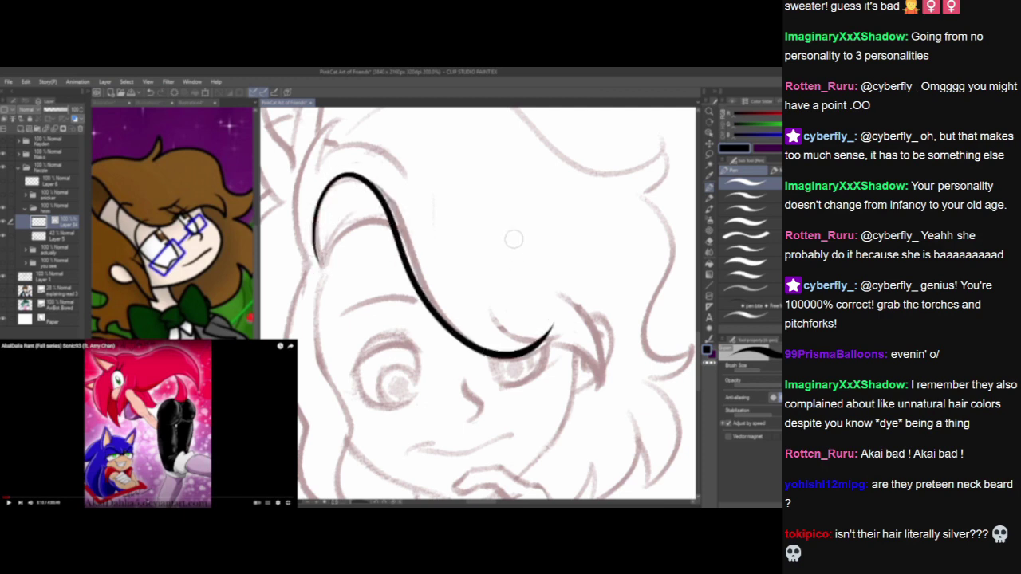
Redraw the long curve of the fringe over the forehead and ink the short strand that meets its tip.
key(ctrl+z)
mouse_move(312, 261)
mouse_down()
mouse_move(367, 182)
mouse_move(556, 311)
mouse_up()
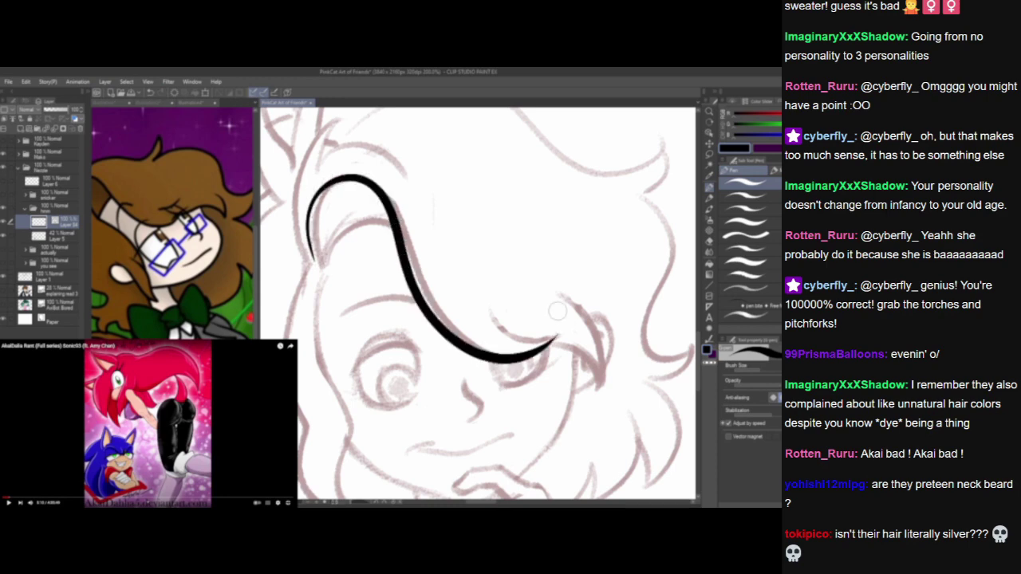
drag(486, 303, 574, 334)
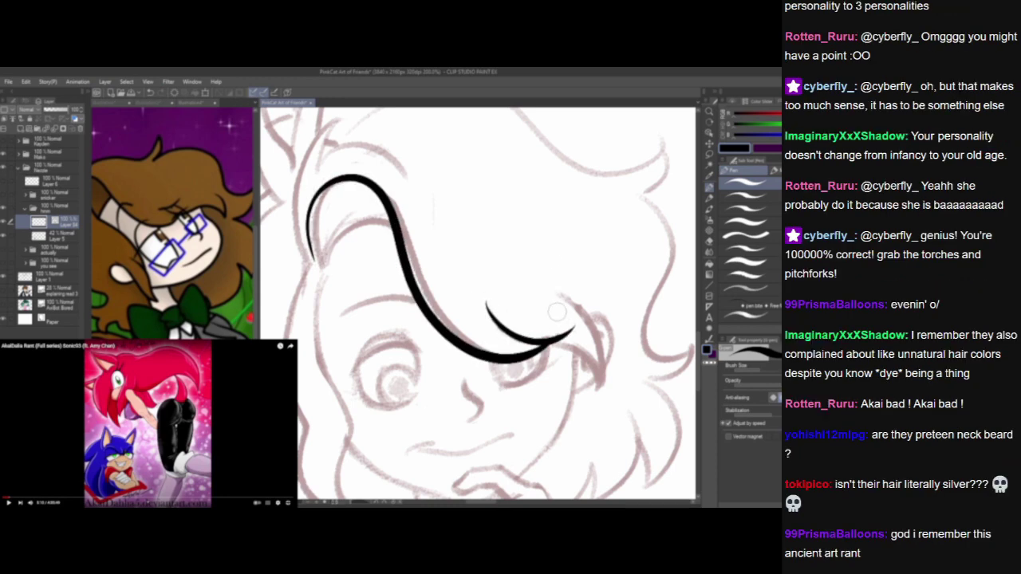
Resume the YouTube video and ink the pointed fringe lock beside the far ear, redoing its outer stroke.
click(11, 449)
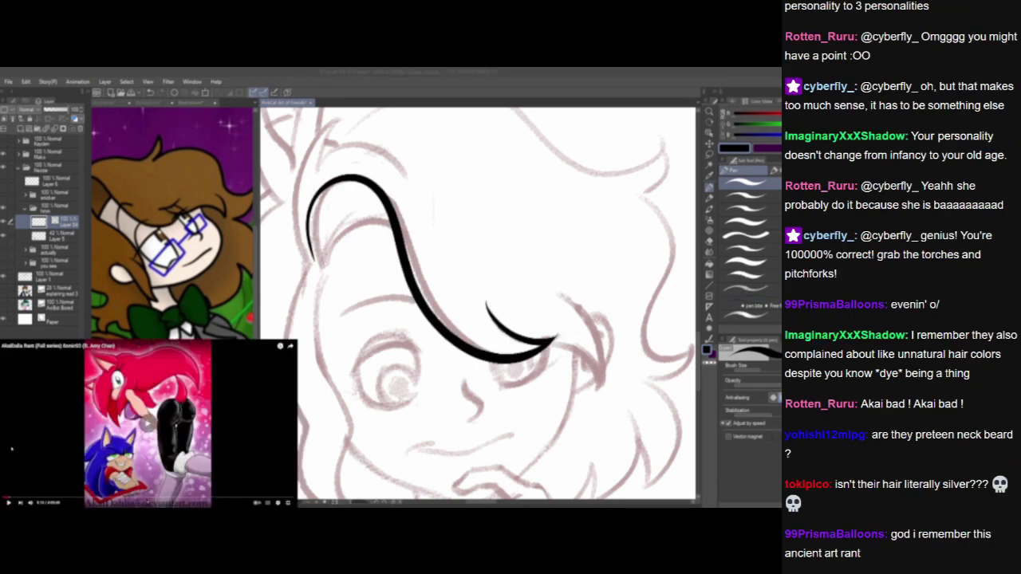
drag(521, 413, 464, 357)
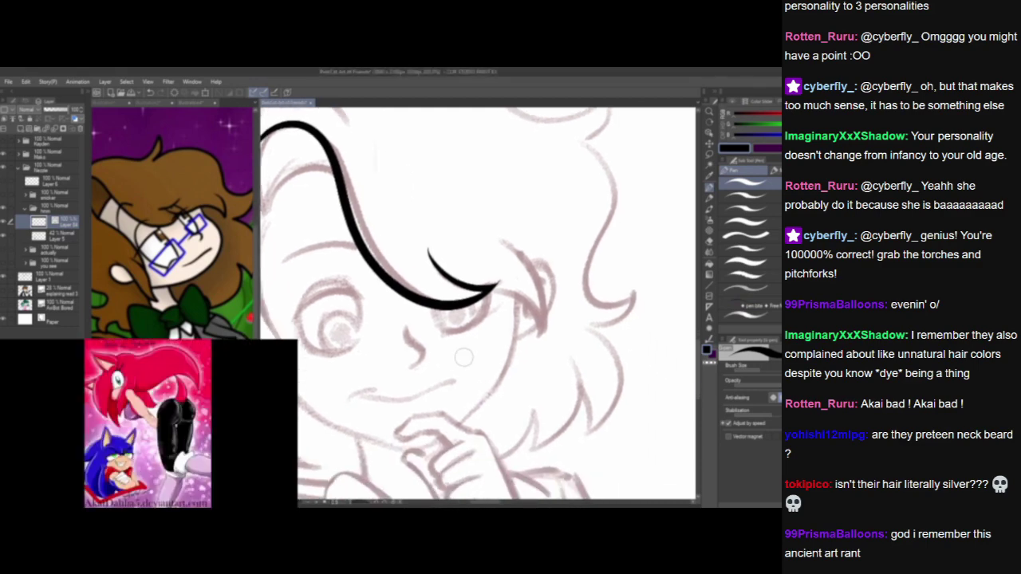
mouse_move(447, 297)
mouse_down()
mouse_move(475, 291)
mouse_move(552, 344)
mouse_up()
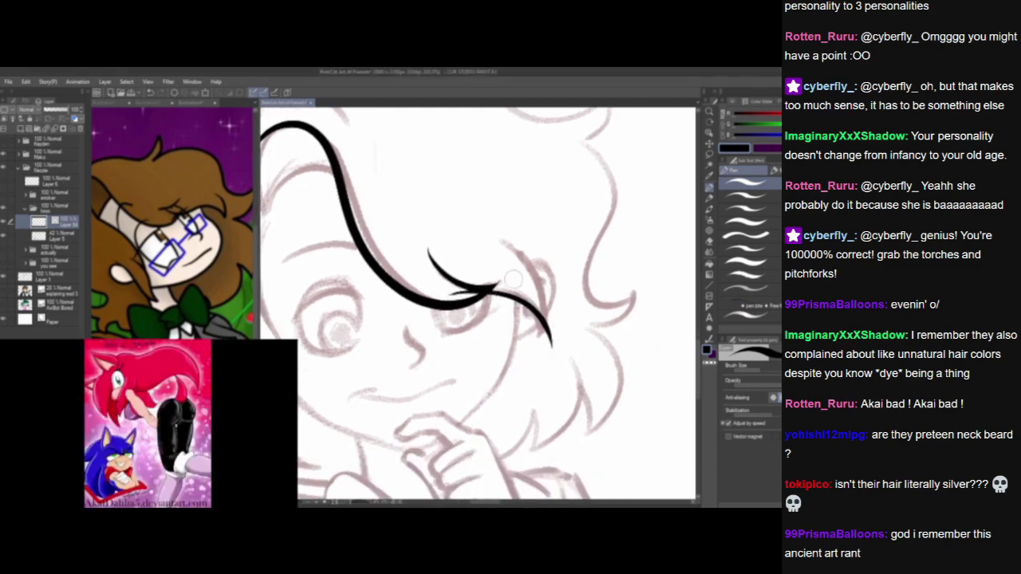
mouse_move(503, 236)
mouse_down()
mouse_move(512, 243)
mouse_move(524, 370)
mouse_up()
key(ctrl+z)
mouse_move(502, 236)
mouse_down()
mouse_move(548, 338)
mouse_move(540, 368)
mouse_up()
drag(458, 289, 458, 296)
mouse_move(552, 356)
mouse_down()
mouse_move(542, 359)
mouse_move(534, 343)
mouse_move(571, 335)
mouse_move(546, 349)
mouse_up()
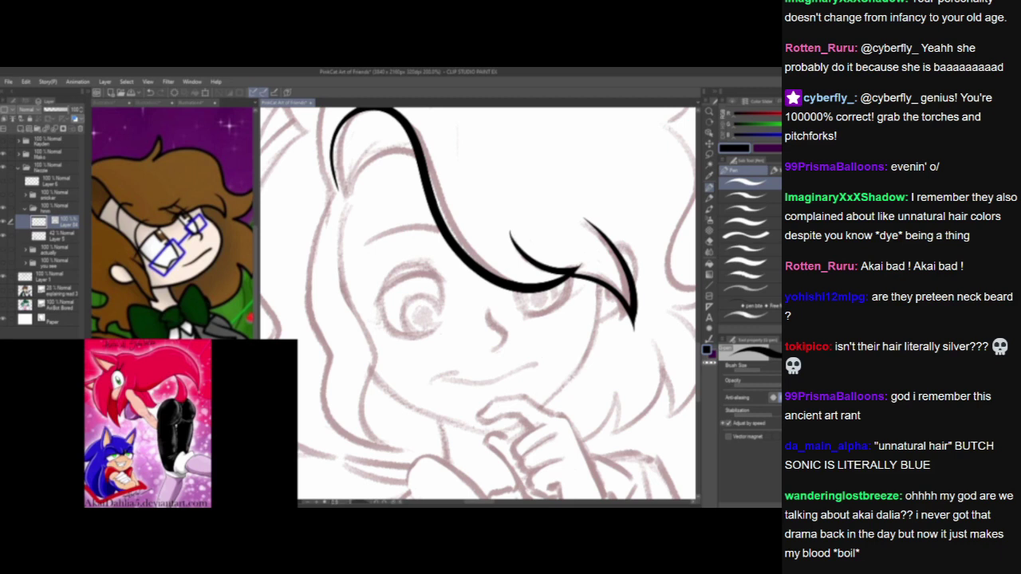
Ink the inner arc beneath the fringe's root, redoing it once, and pause the YouTube video.
mouse_move(349, 198)
mouse_down()
mouse_move(359, 169)
mouse_move(459, 169)
mouse_up()
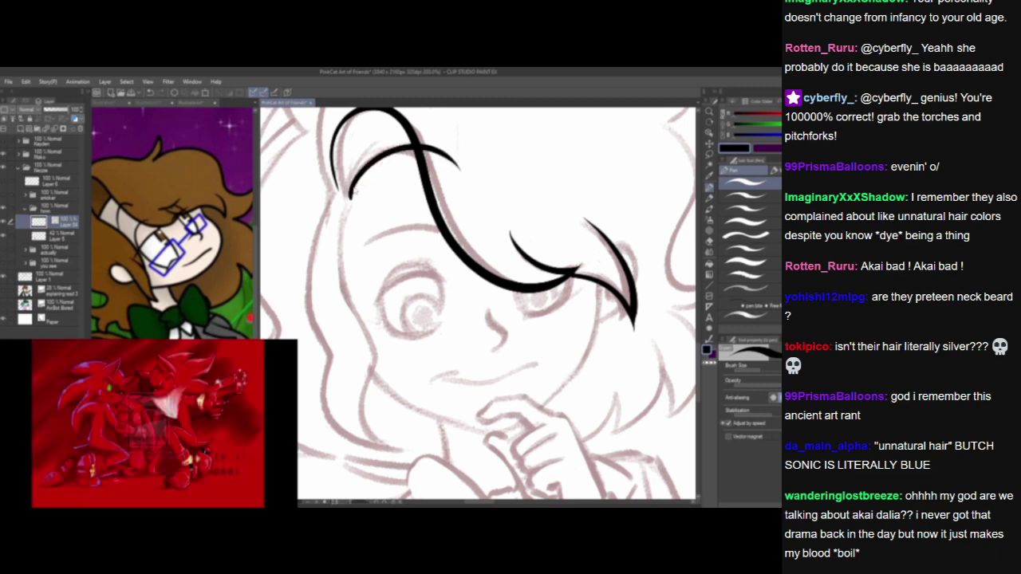
key(ctrl+z)
mouse_move(351, 196)
mouse_down()
mouse_move(374, 163)
mouse_move(442, 157)
mouse_up()
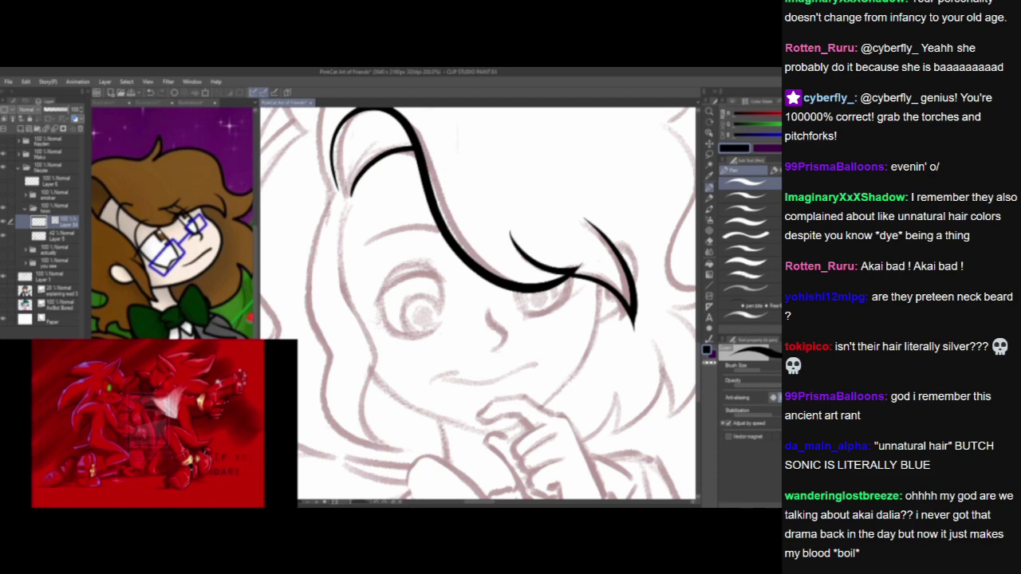
click(94, 404)
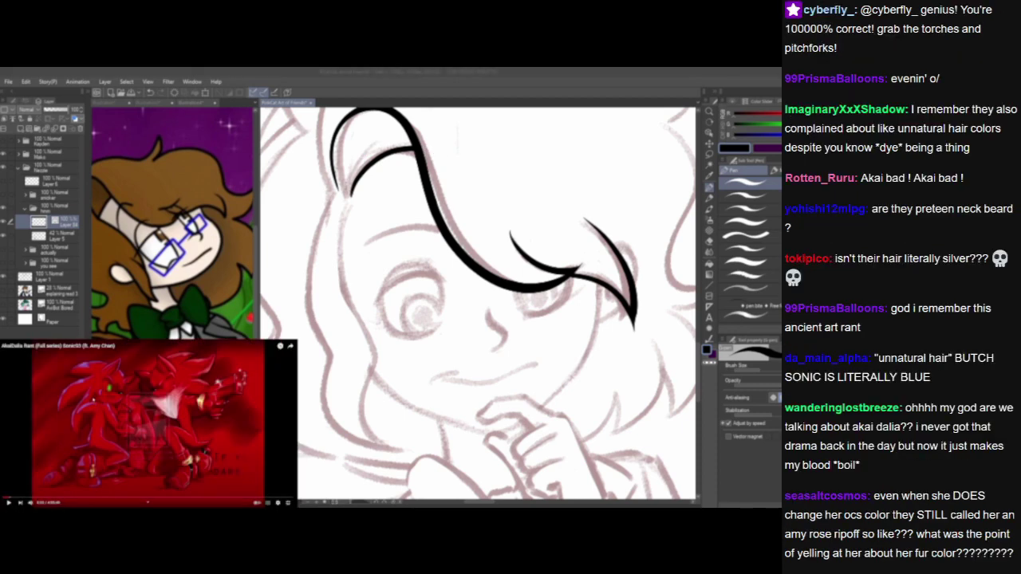
key(alt+Tab)
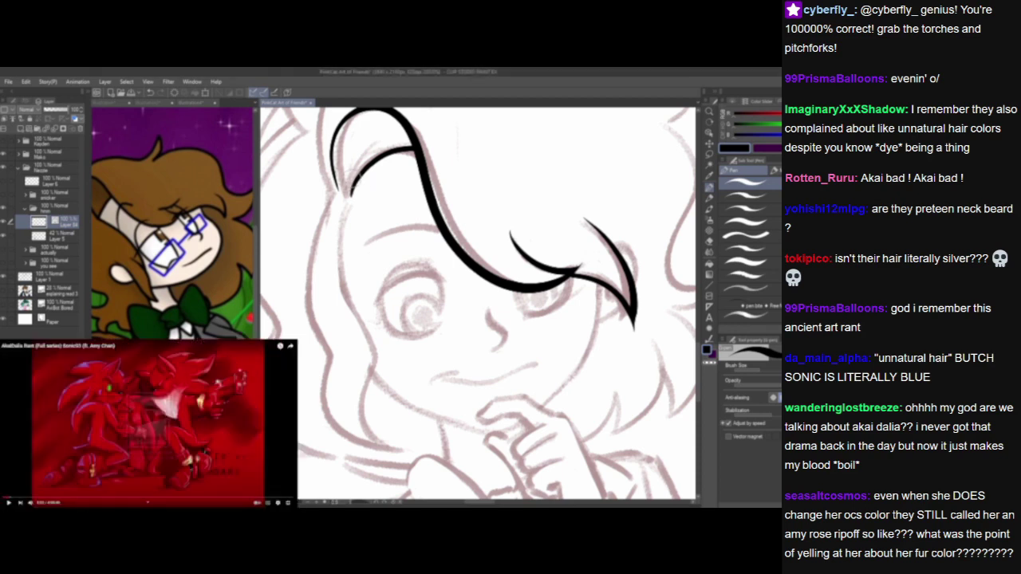
Ink the thin strands inside the fringe roll and the inner edge of the long side lock, and pause the video.
mouse_move(347, 192)
mouse_down()
mouse_move(376, 129)
mouse_move(372, 138)
mouse_move(397, 124)
mouse_up()
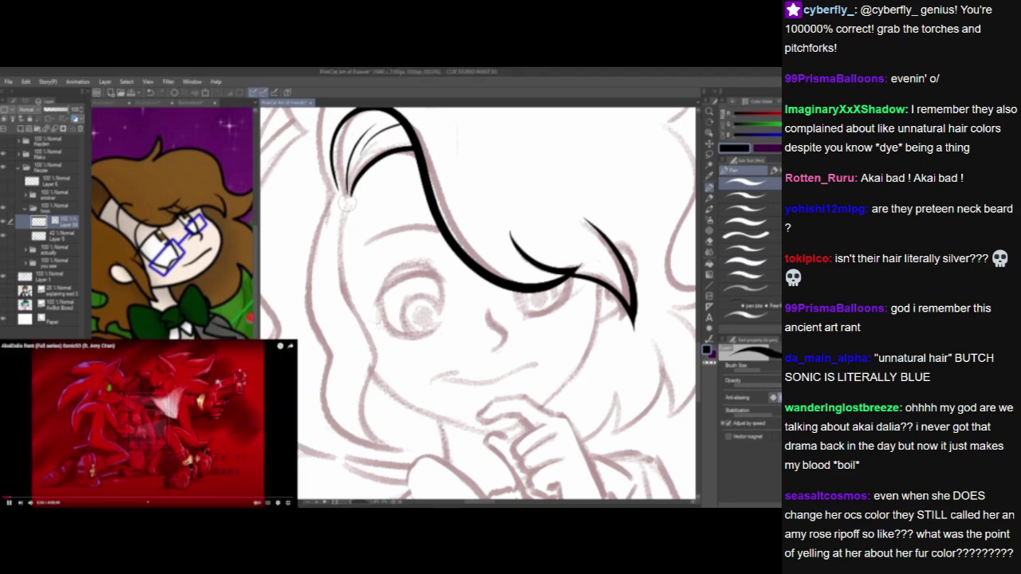
mouse_move(349, 203)
mouse_down()
mouse_move(344, 270)
mouse_move(364, 373)
mouse_move(407, 443)
mouse_up()
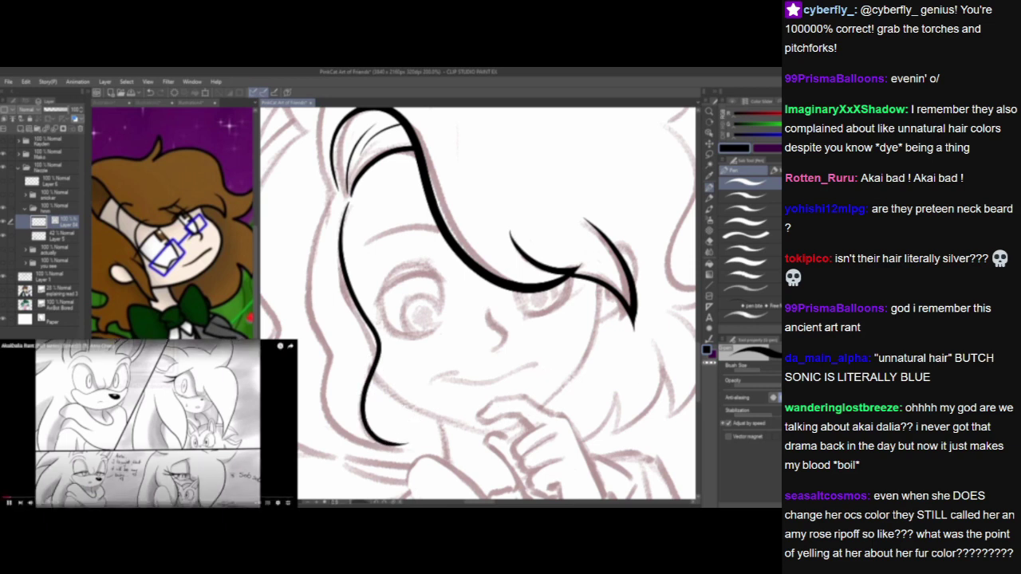
click(148, 423)
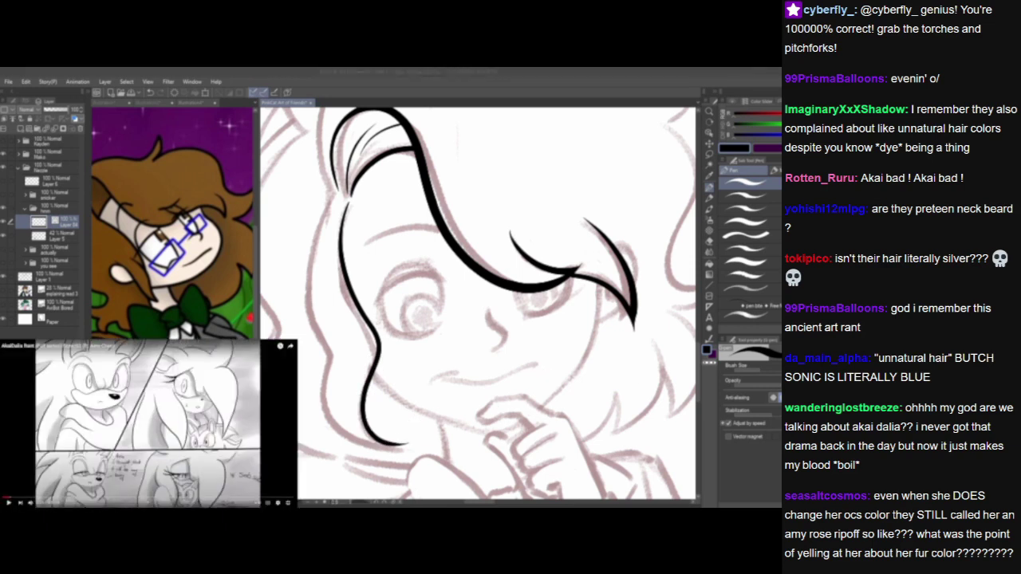
key(alt+Tab)
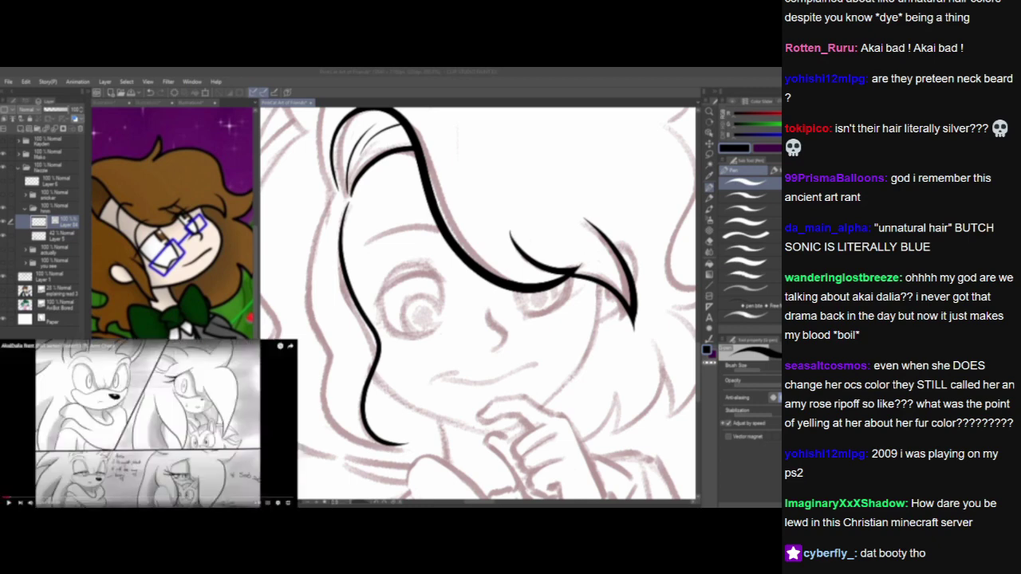
Play another stretch of the video while inking the outer edge of the wavy side lock down to its tip.
key(space)
click(449, 309)
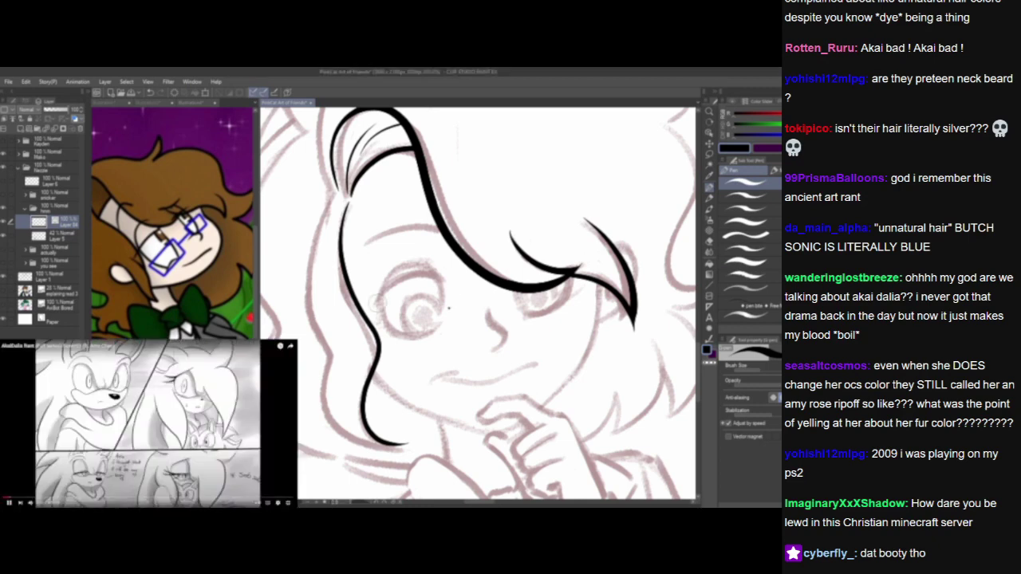
drag(377, 303, 401, 304)
key(ctrl+z)
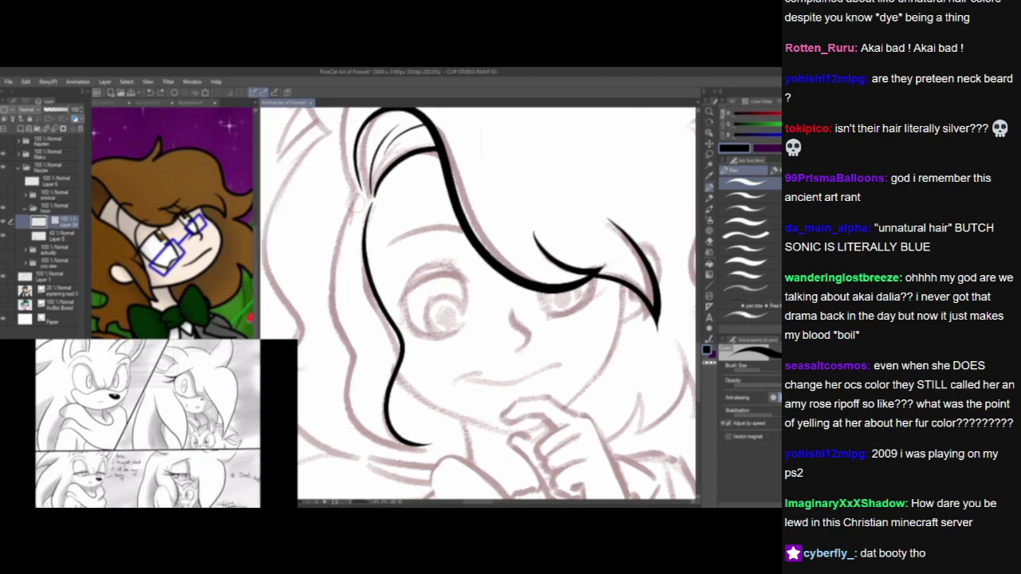
mouse_move(359, 193)
mouse_down()
mouse_move(326, 287)
mouse_move(343, 352)
mouse_move(446, 437)
mouse_up()
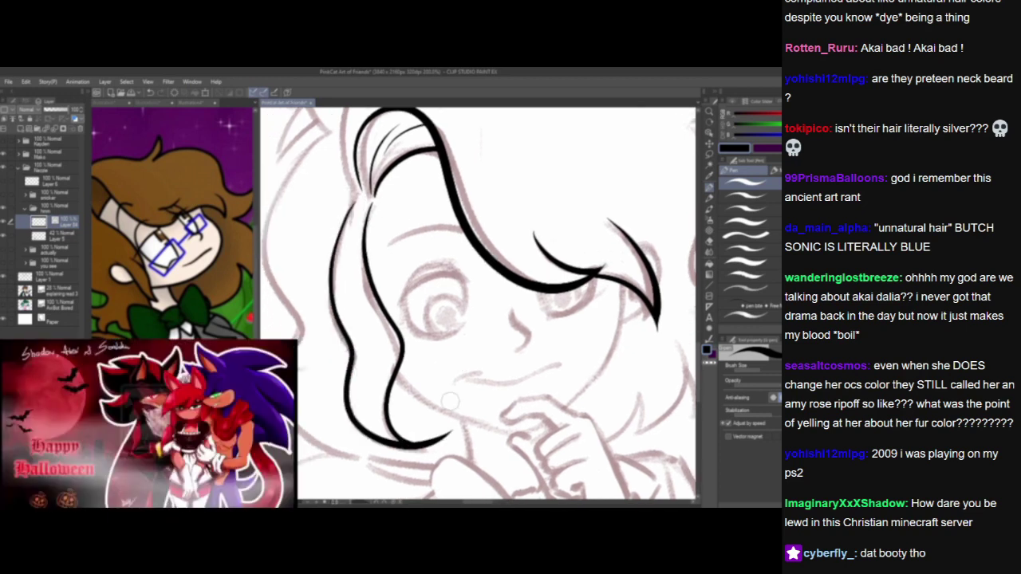
key(ctrl+z)
click(151, 423)
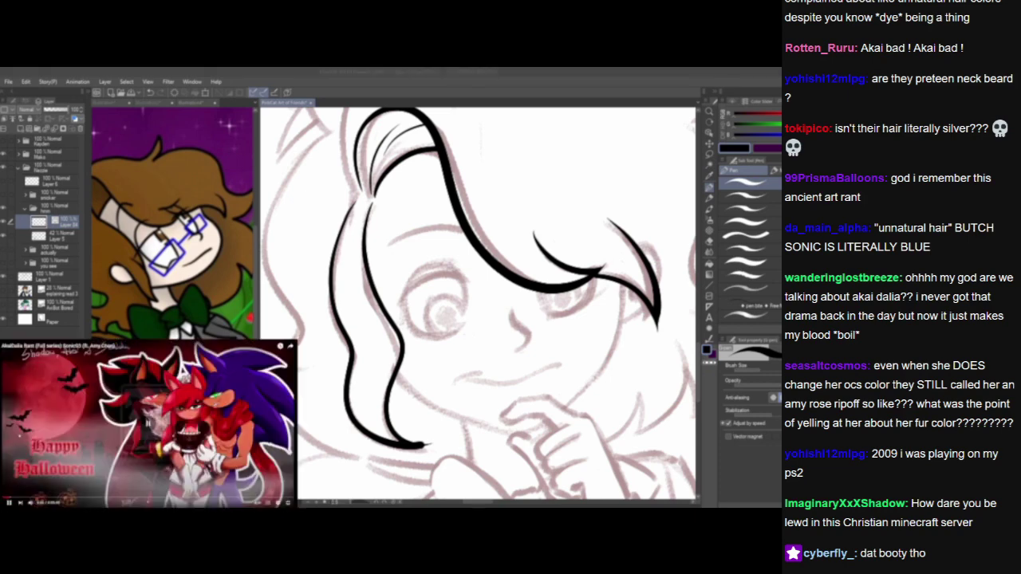
click(424, 358)
key(ctrl+z)
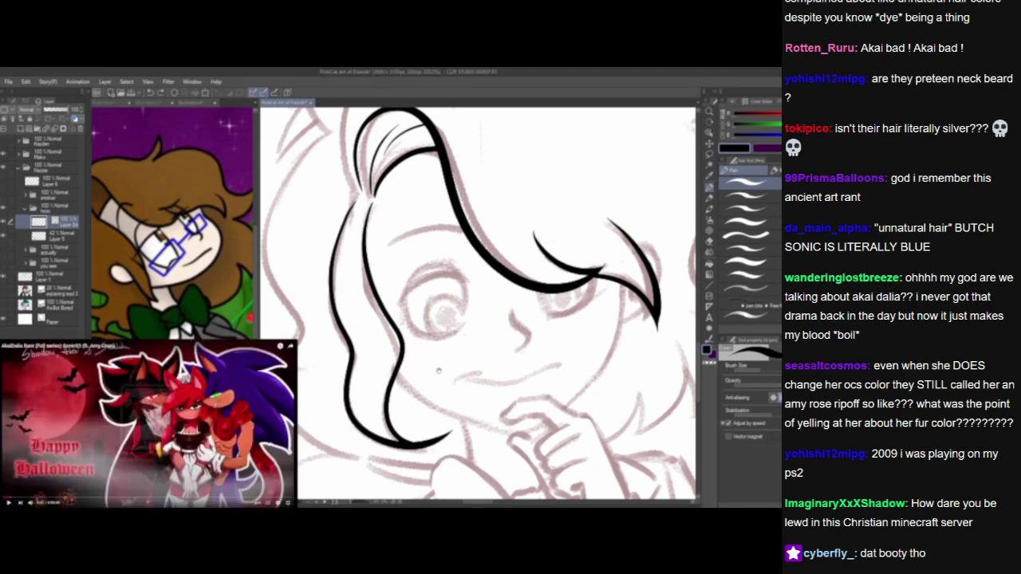
Ink the pointed tuft and the arched strand above the fringe roll.
scroll(429, 375, up, 1)
scroll(433, 396, up, 1)
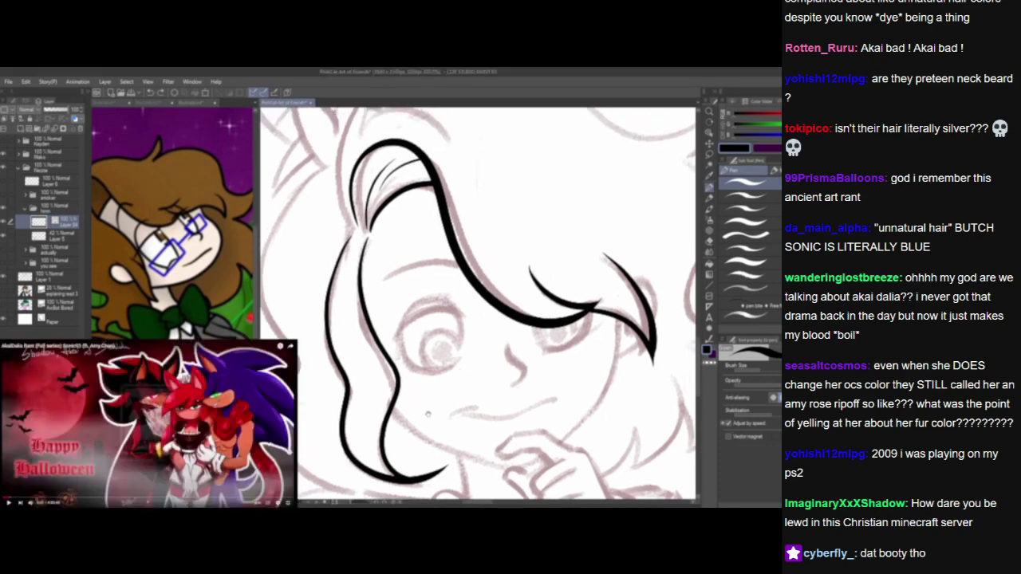
scroll(428, 410, up, 4)
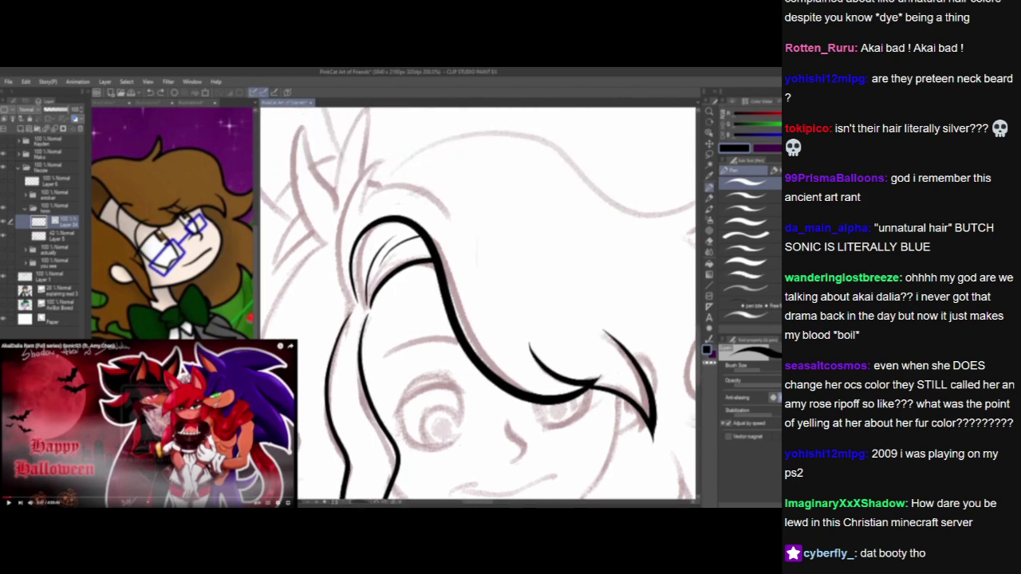
mouse_move(349, 297)
mouse_down()
mouse_move(402, 146)
mouse_move(368, 197)
mouse_move(460, 254)
mouse_up()
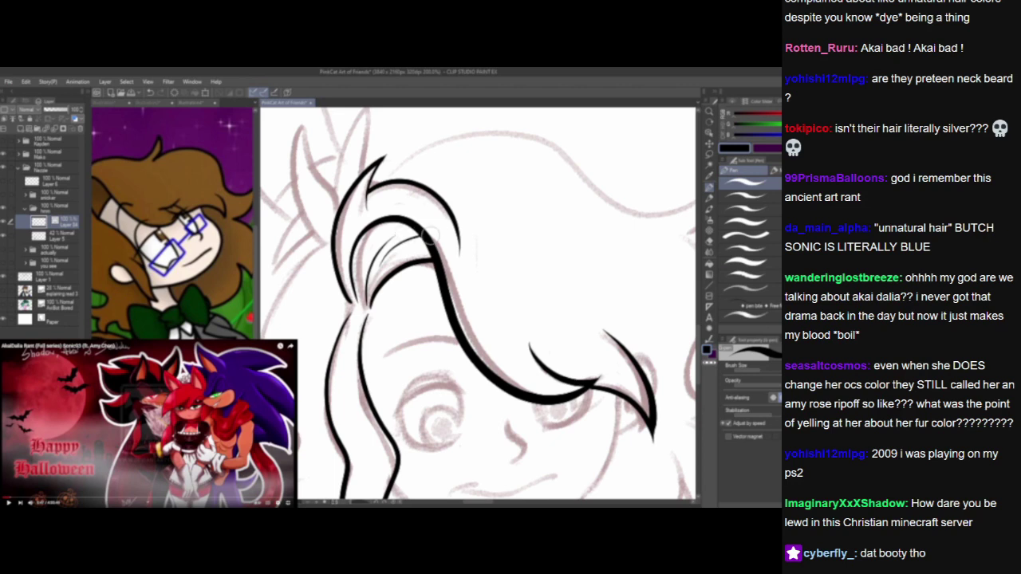
drag(512, 291, 590, 315)
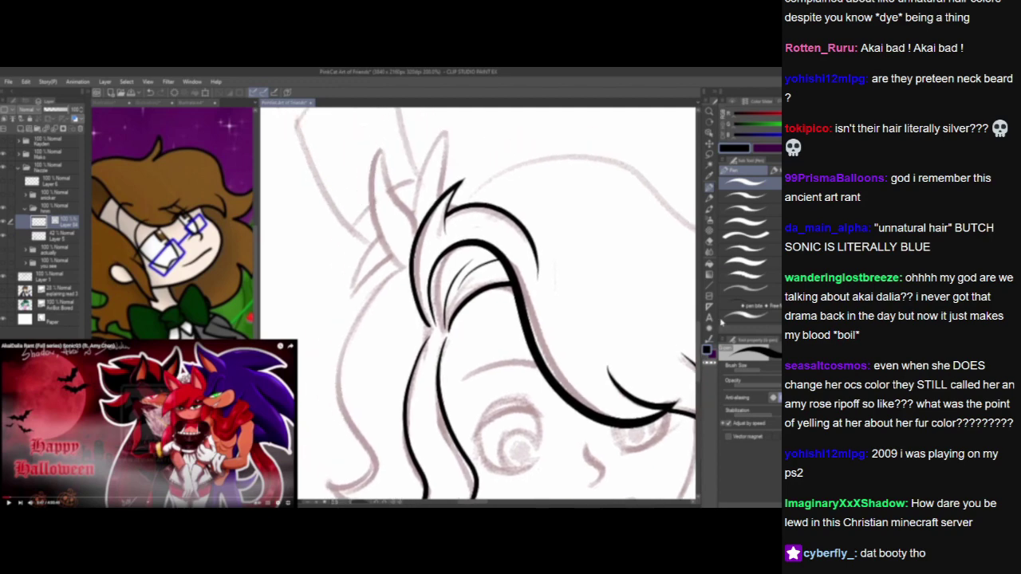
Play more of the video and ink the two pointed shapes between the hat and the hair tuft, redoing faulty strokes.
click(50, 422)
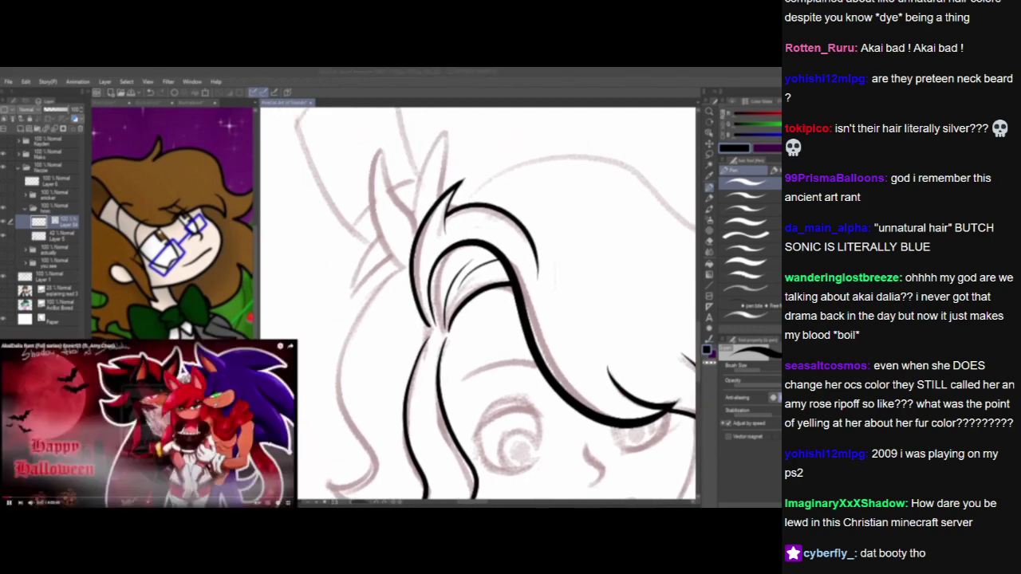
mouse_move(403, 269)
mouse_down()
mouse_move(381, 146)
mouse_move(418, 233)
mouse_up()
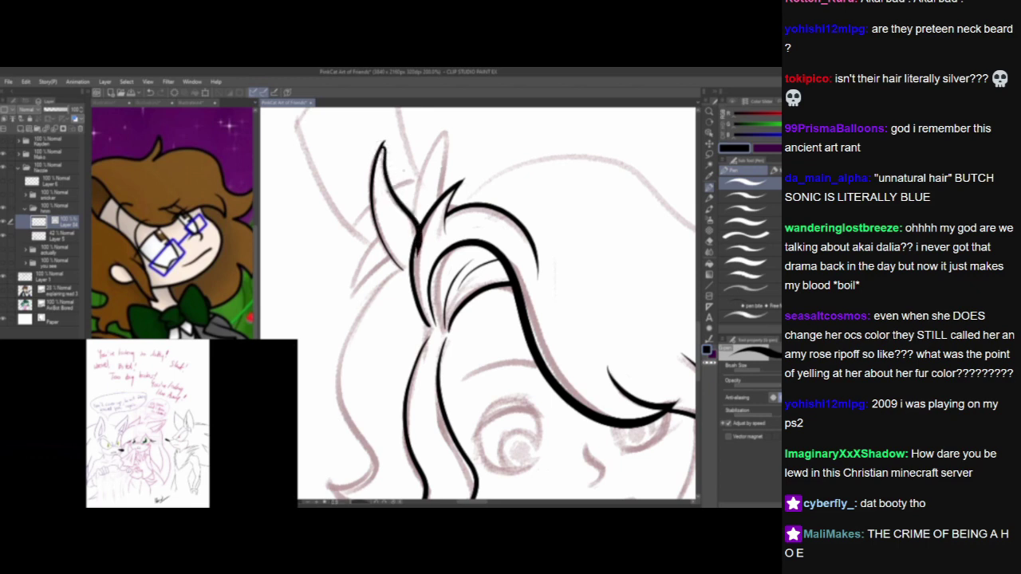
key(ctrl+z)
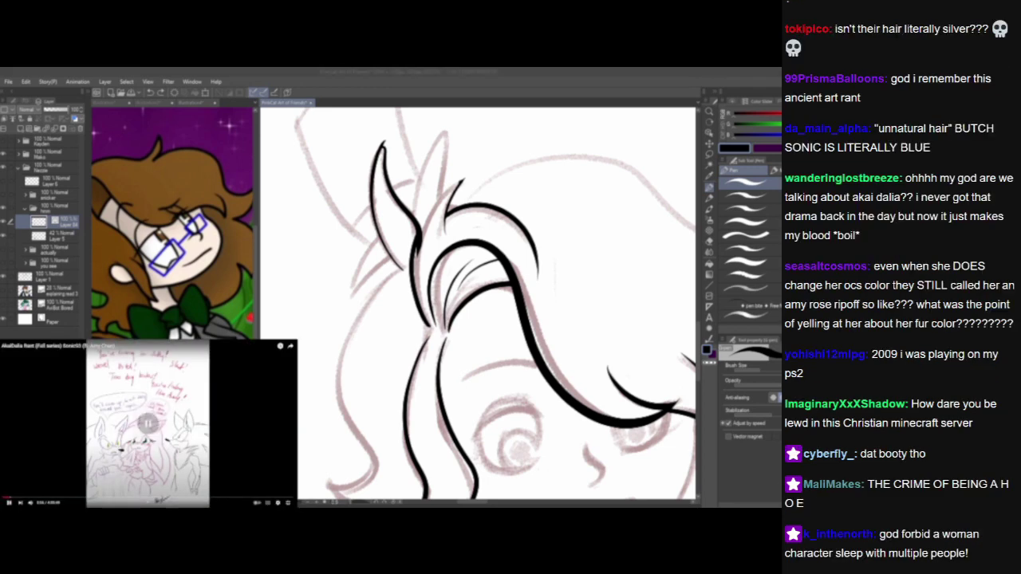
drag(420, 232, 461, 181)
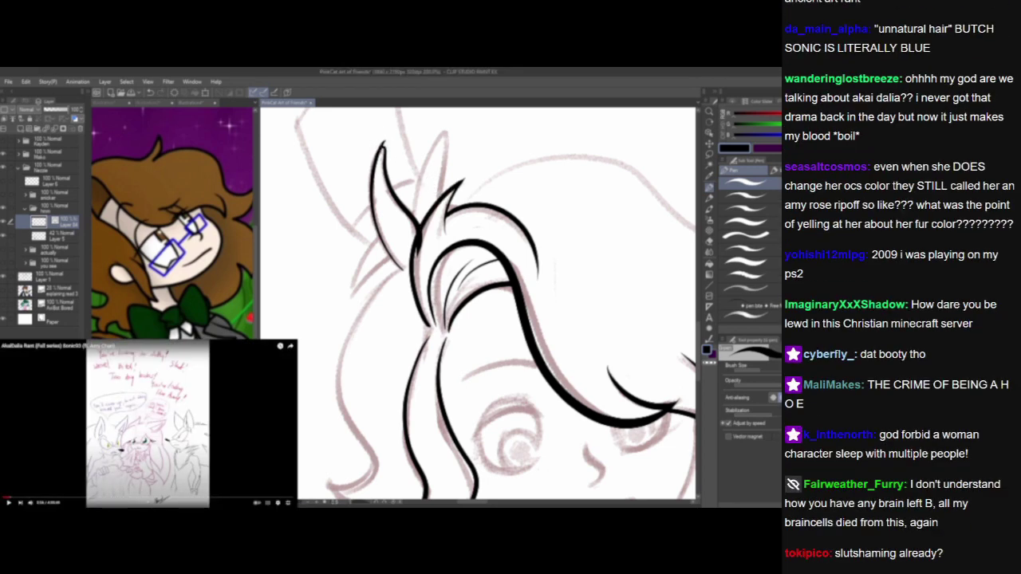
key(ctrl+z)
key(ctrl+z)
mouse_move(414, 193)
mouse_down()
mouse_move(362, 274)
mouse_move(394, 214)
mouse_move(385, 307)
mouse_up()
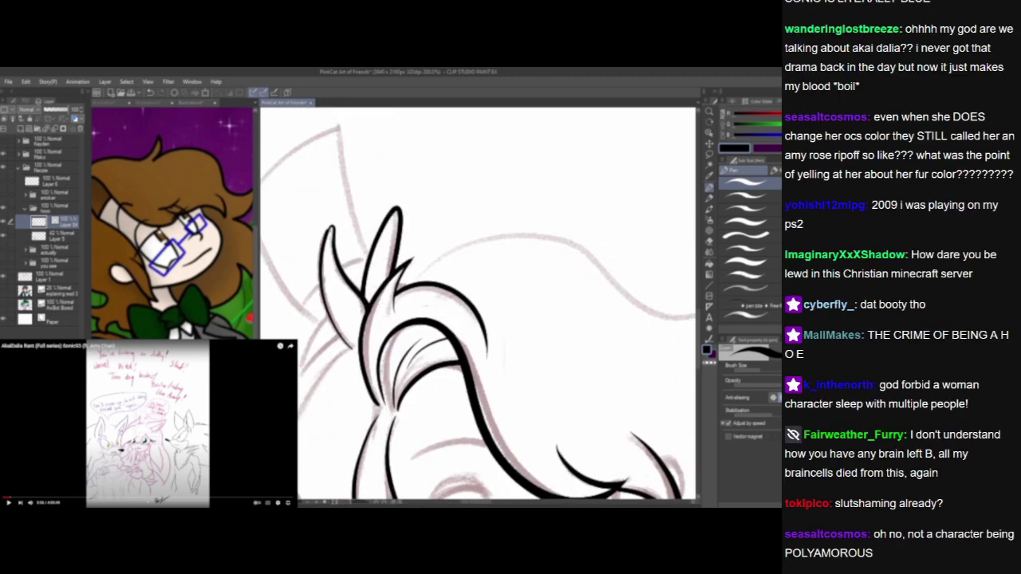
Ink the wavy outer hair outline behind the side lock, down to its curled ends.
scroll(355, 364, down, 1)
drag(572, 488, 562, 315)
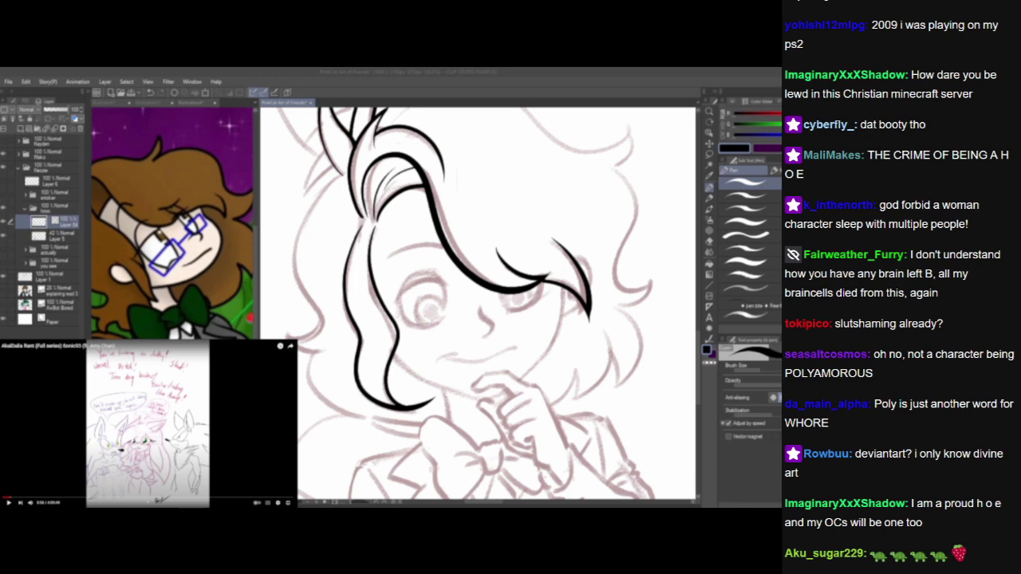
click(289, 396)
drag(427, 390, 468, 414)
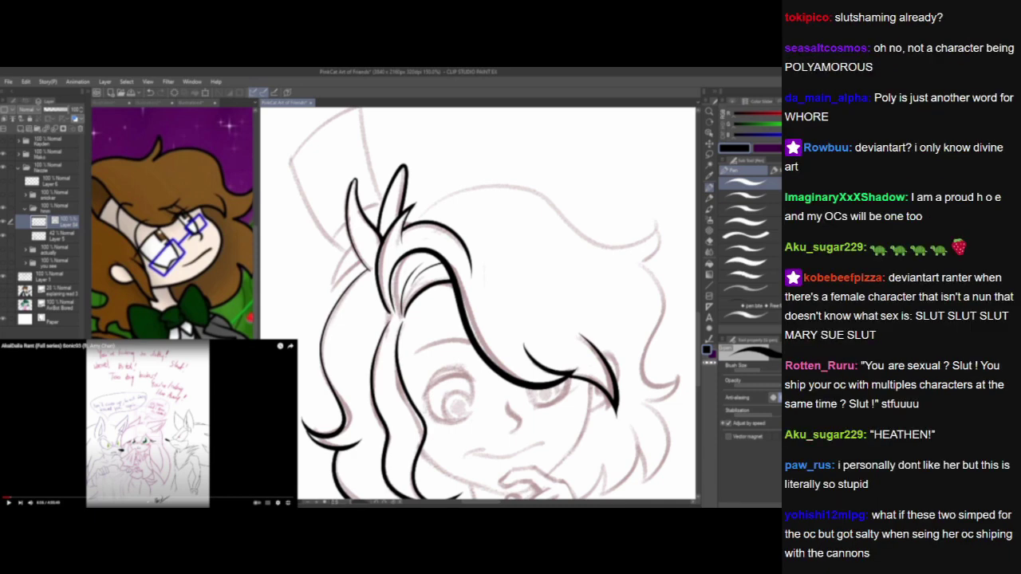
Play a further stretch of the video and ink the crown's outline from the tuft to the upturned flick at the back.
click(78, 450)
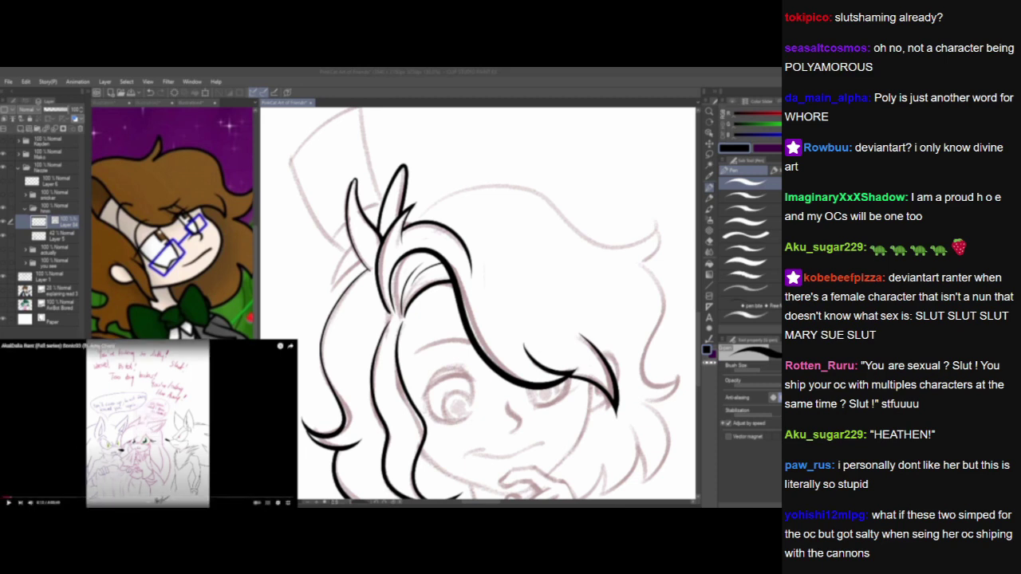
click(519, 319)
drag(518, 319, 436, 296)
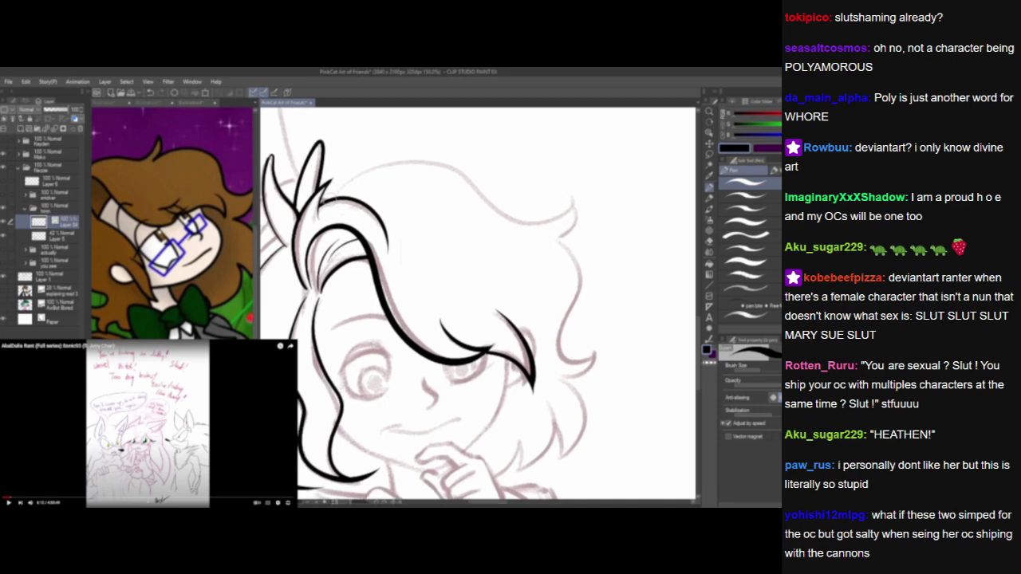
mouse_move(325, 199)
mouse_down()
mouse_move(358, 174)
mouse_move(434, 160)
mouse_move(556, 185)
mouse_move(549, 245)
mouse_up()
drag(561, 292, 480, 237)
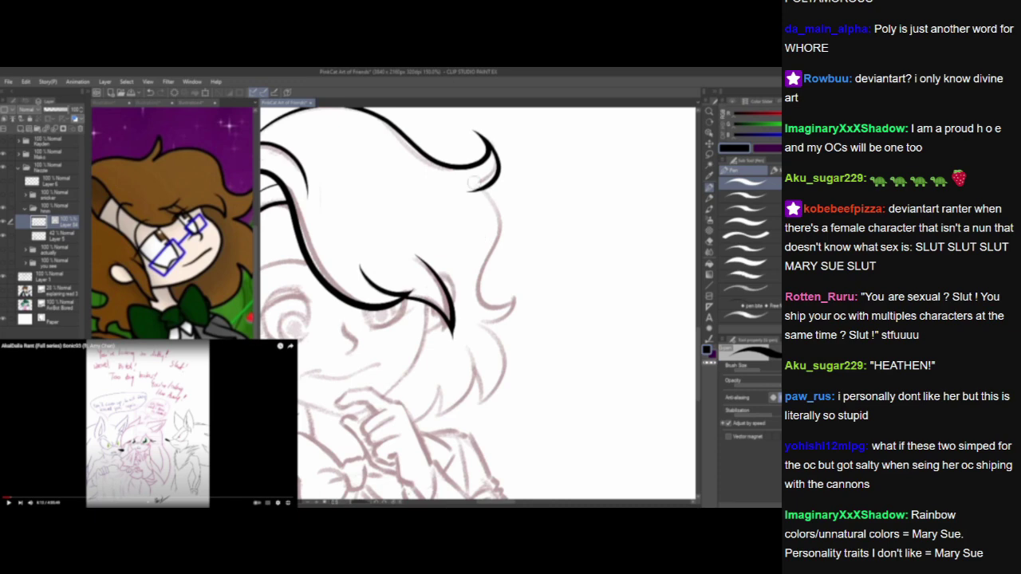
Ink the wavy back hair outline from below the flick down to its upturned curl, removing the excess flick stroke.
drag(475, 183, 515, 287)
key(ctrl+z)
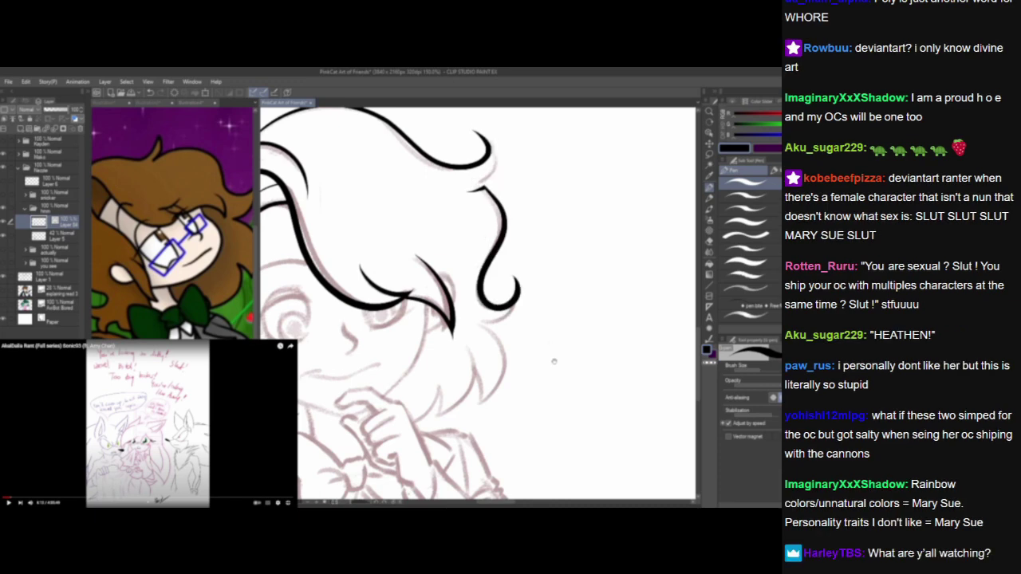
drag(554, 345, 553, 335)
drag(474, 169, 482, 174)
mouse_move(533, 370)
mouse_down()
mouse_move(537, 340)
mouse_move(582, 296)
mouse_move(613, 296)
mouse_up()
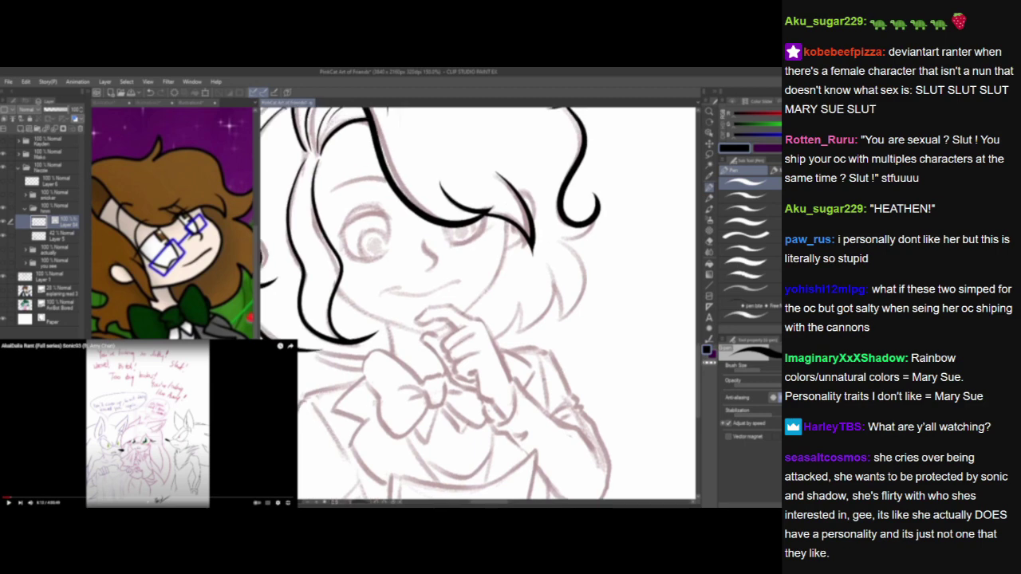
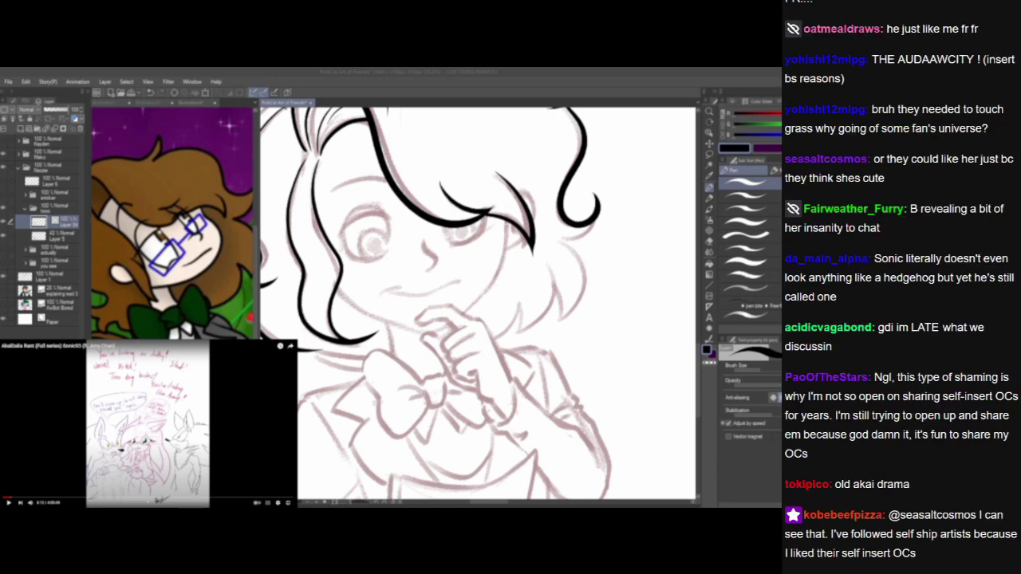
Play a further stretch of the video and ink the hand resting at the chin, down to the wrist crease.
click(222, 432)
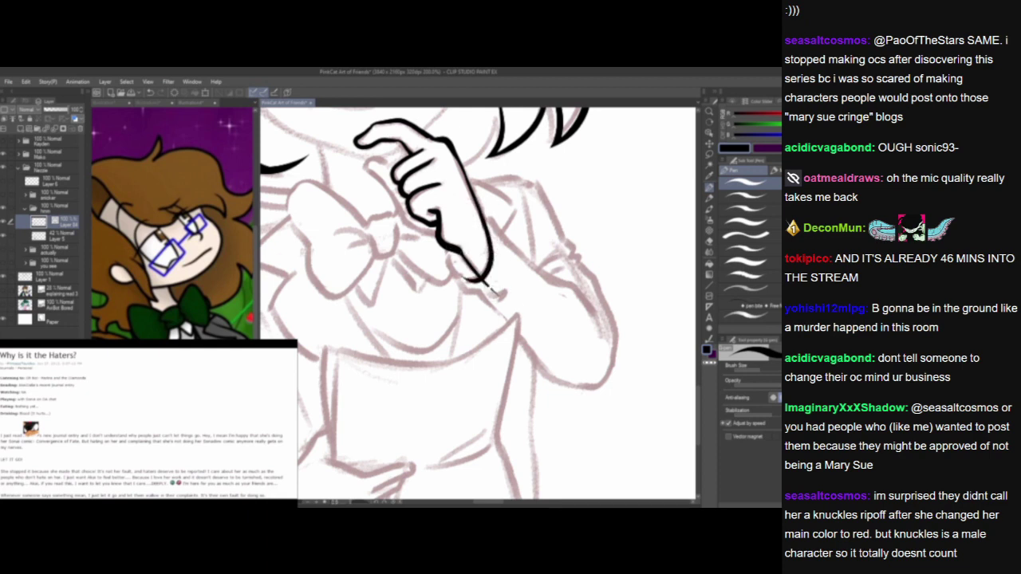
click(148, 423)
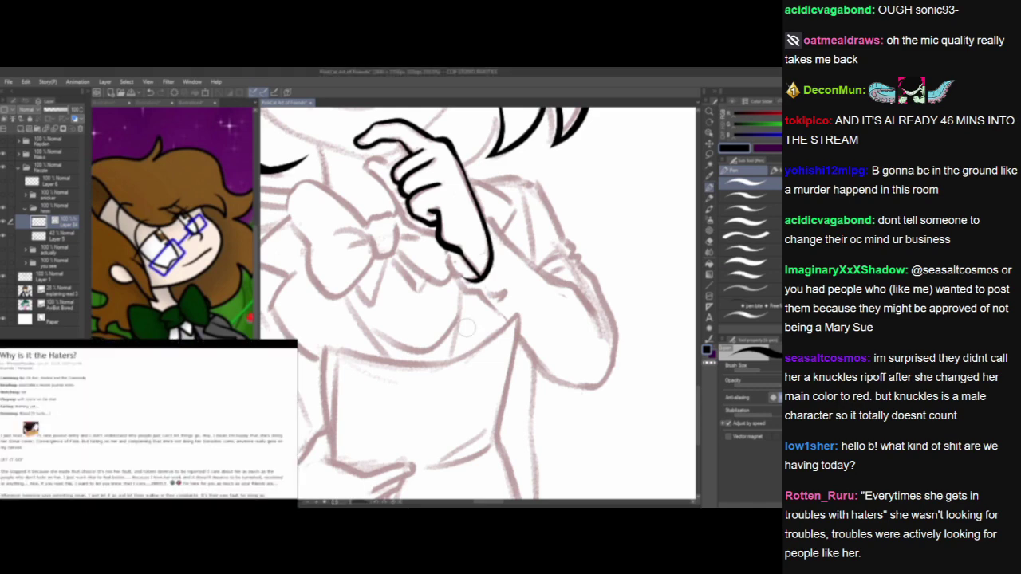
mouse_move(445, 248)
mouse_down()
mouse_move(455, 285)
mouse_move(493, 295)
mouse_move(485, 306)
mouse_move(509, 286)
mouse_up()
drag(536, 407, 471, 438)
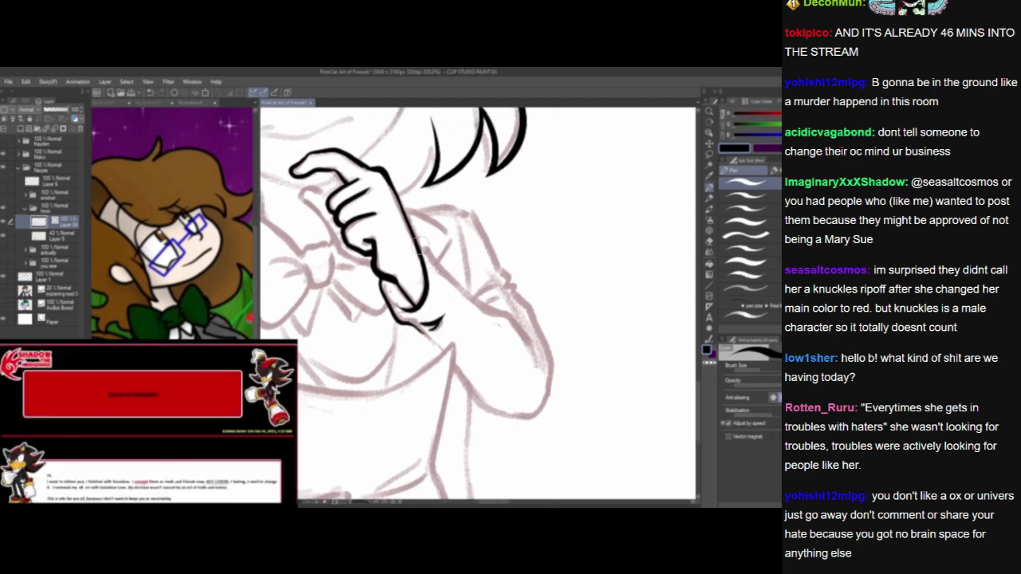
Ink the upper edge of the raised arm's forearm from the wrist towards the elbow.
mouse_move(416, 239)
mouse_down()
mouse_move(461, 295)
mouse_move(509, 318)
mouse_move(538, 369)
mouse_up()
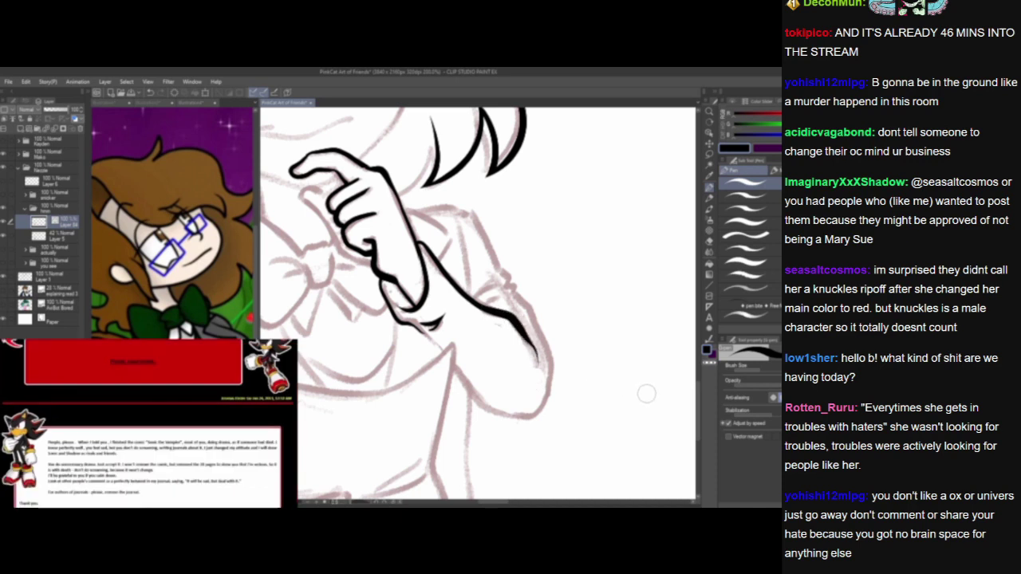
drag(523, 365, 600, 352)
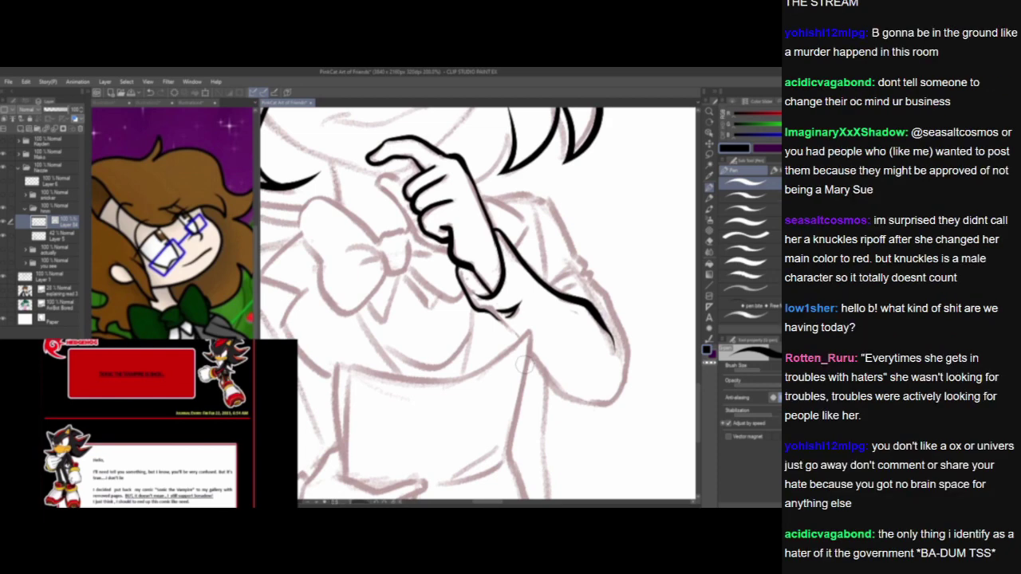
mouse_move(524, 365)
mouse_down()
mouse_move(558, 349)
mouse_move(548, 404)
mouse_up()
drag(549, 346, 560, 414)
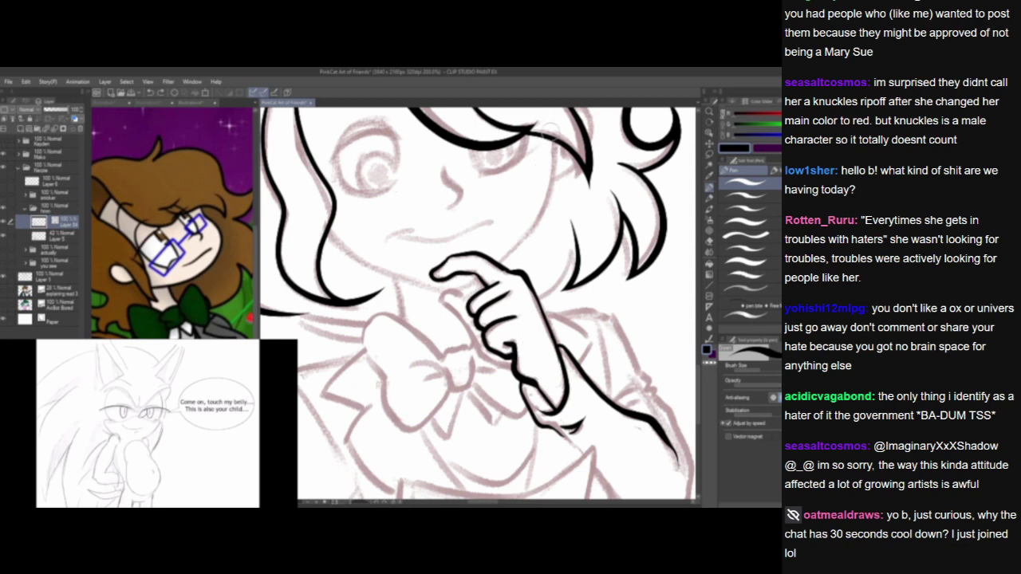
Ink the face outline from the fringe down the cheek and along the jaw to the fingers, redoing the jaw stroke and resuming the video.
mouse_move(555, 117)
mouse_down()
mouse_move(540, 222)
mouse_move(498, 263)
mouse_up()
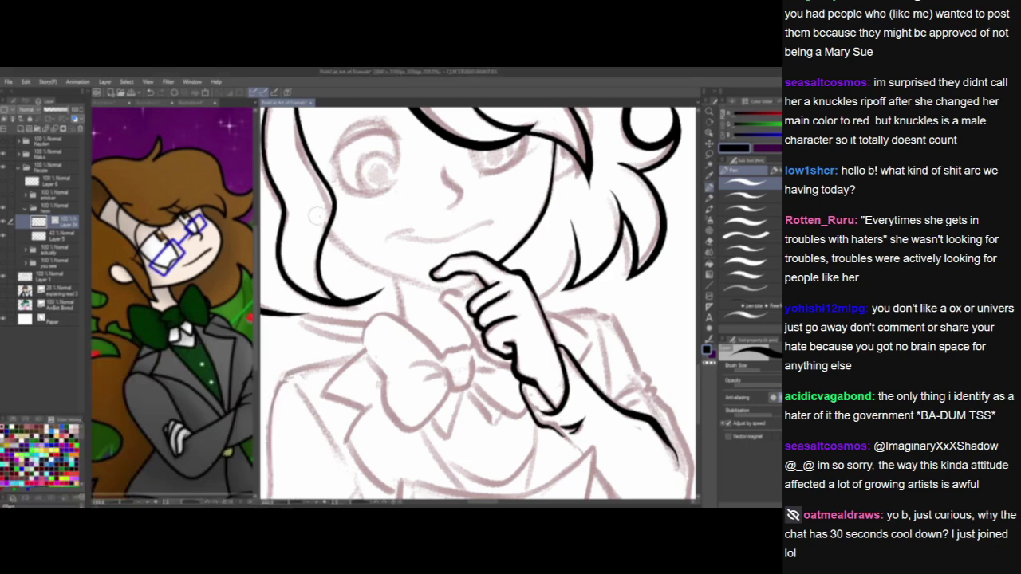
mouse_move(317, 217)
mouse_down()
mouse_move(349, 254)
mouse_move(440, 301)
mouse_move(499, 263)
mouse_up()
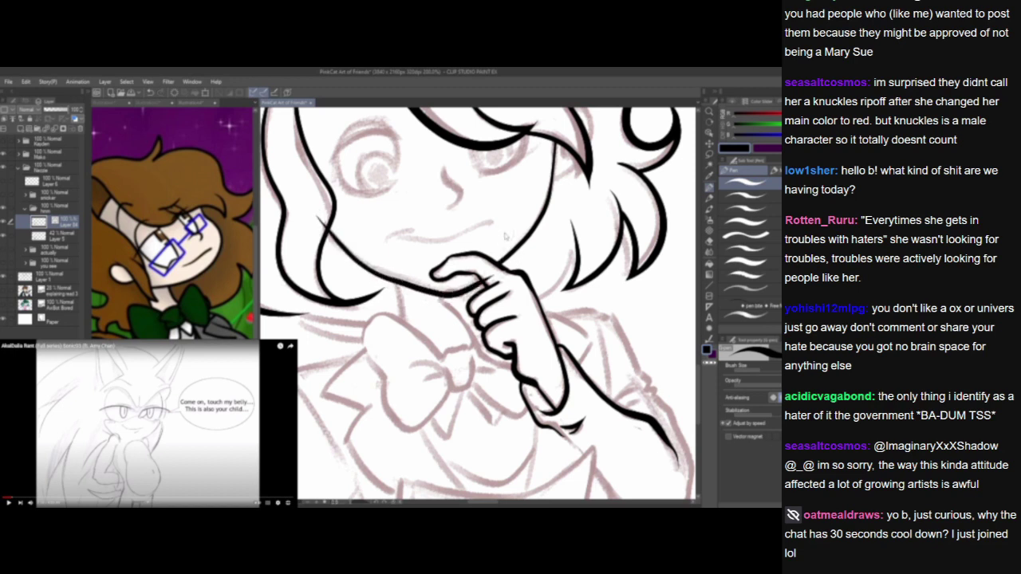
key(ctrl+z)
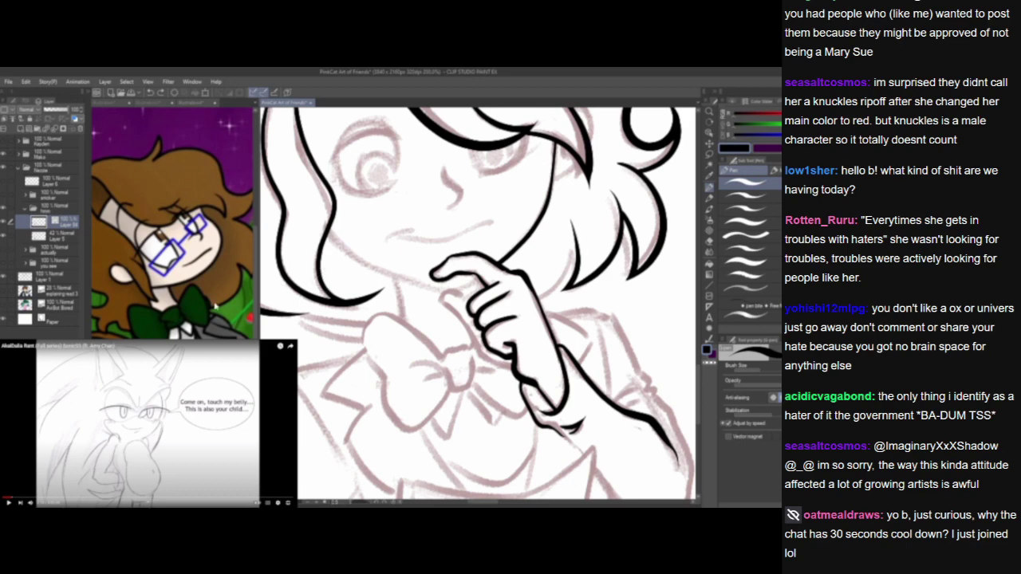
click(33, 434)
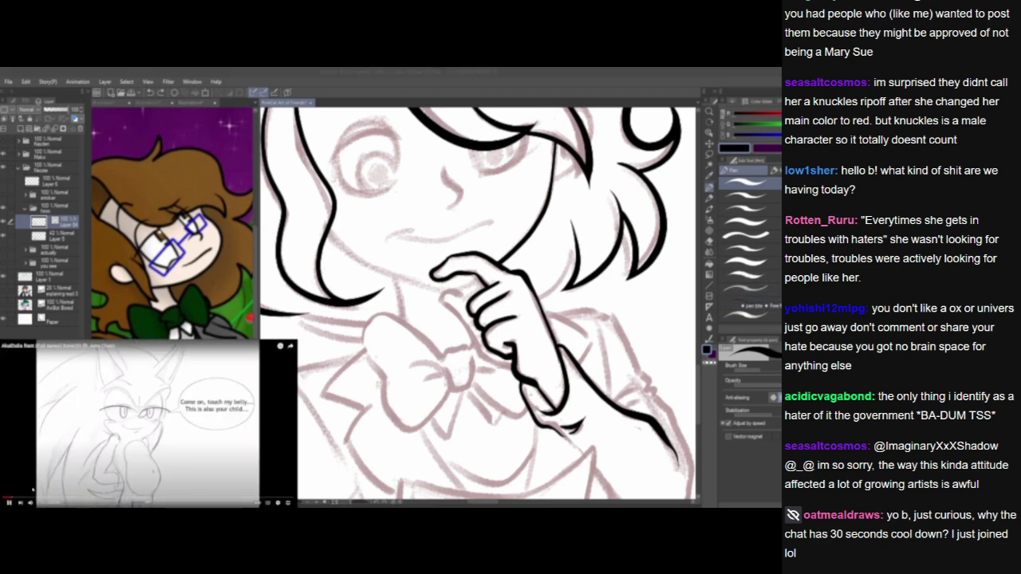
click(316, 207)
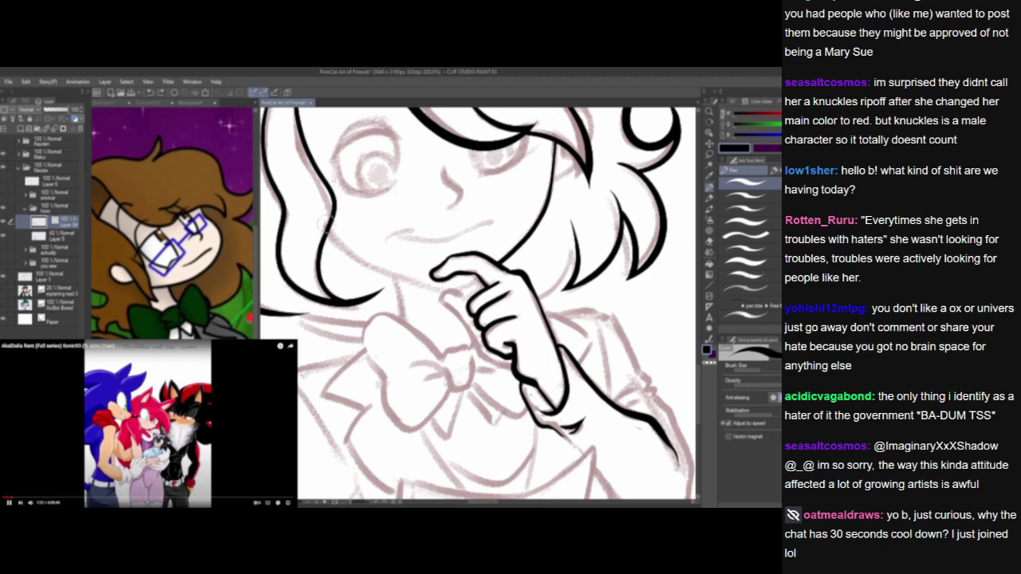
mouse_move(316, 209)
mouse_down()
mouse_move(371, 271)
mouse_move(505, 257)
mouse_up()
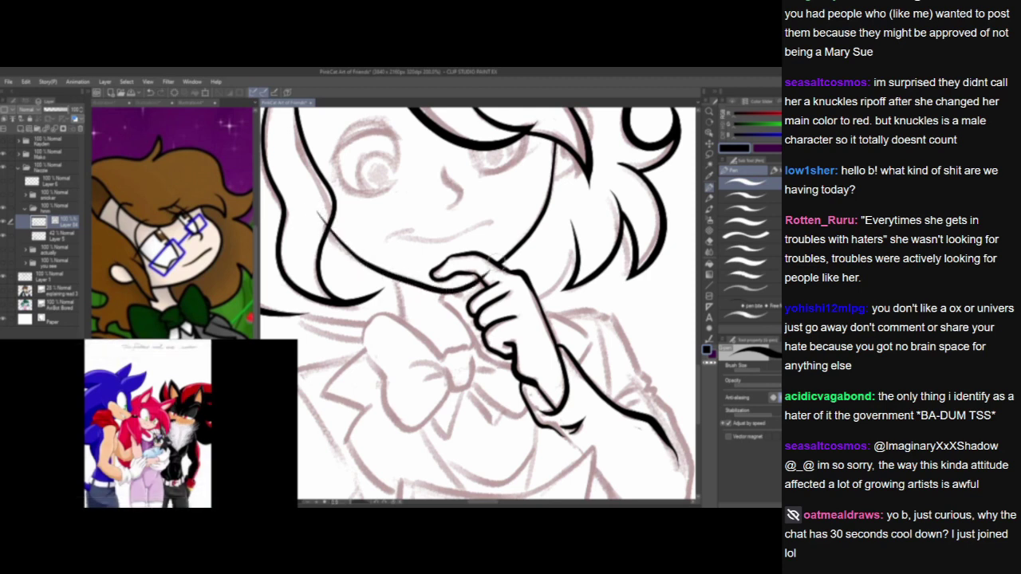
click(321, 218)
click(486, 275)
Leave and restore the video's full-screen view, resume it, and ink the curved thumb outline below the chin beside the curled fingers.
drag(540, 349, 458, 257)
drag(371, 197, 388, 210)
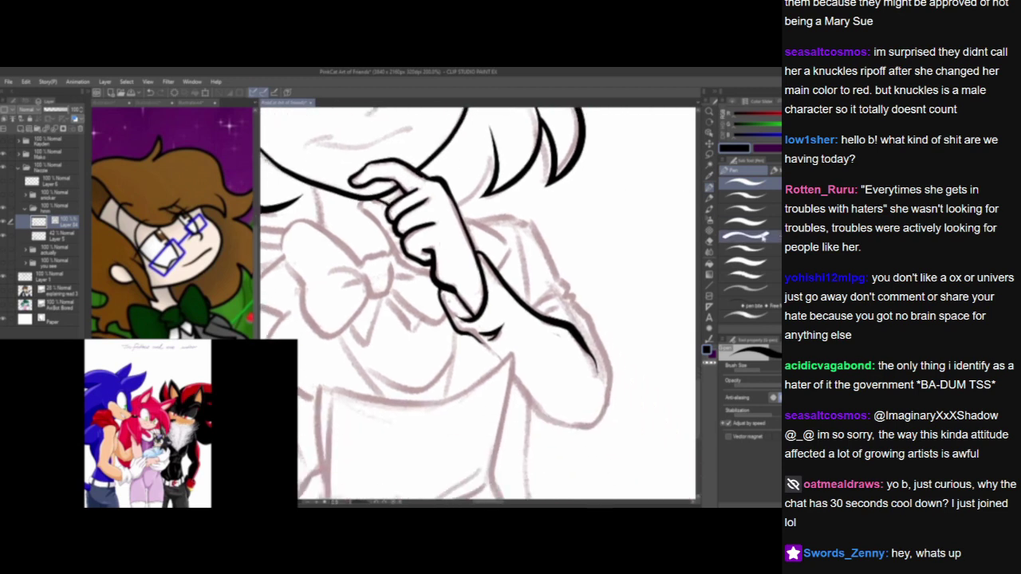
double_click(78, 405)
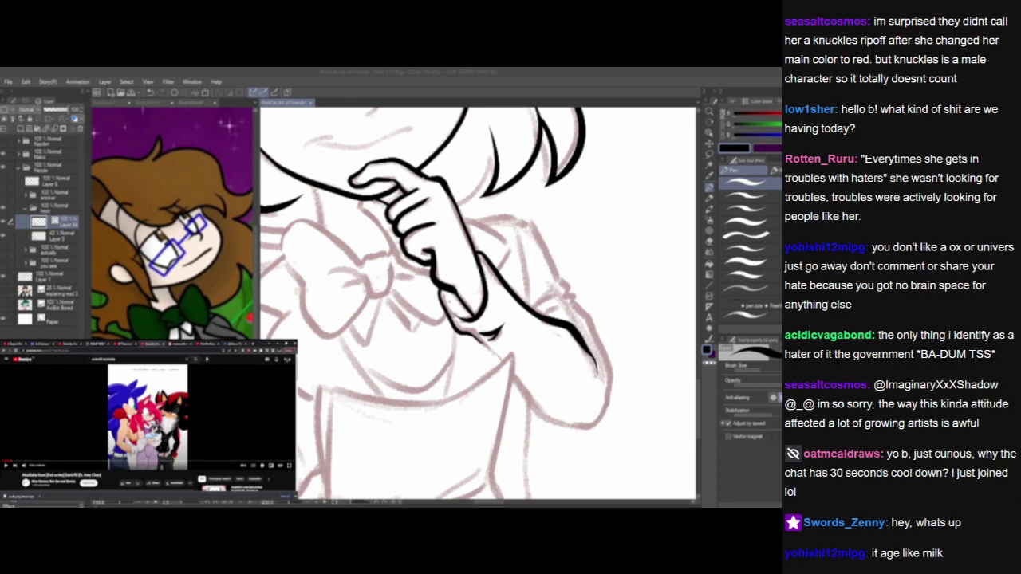
click(288, 466)
key(space)
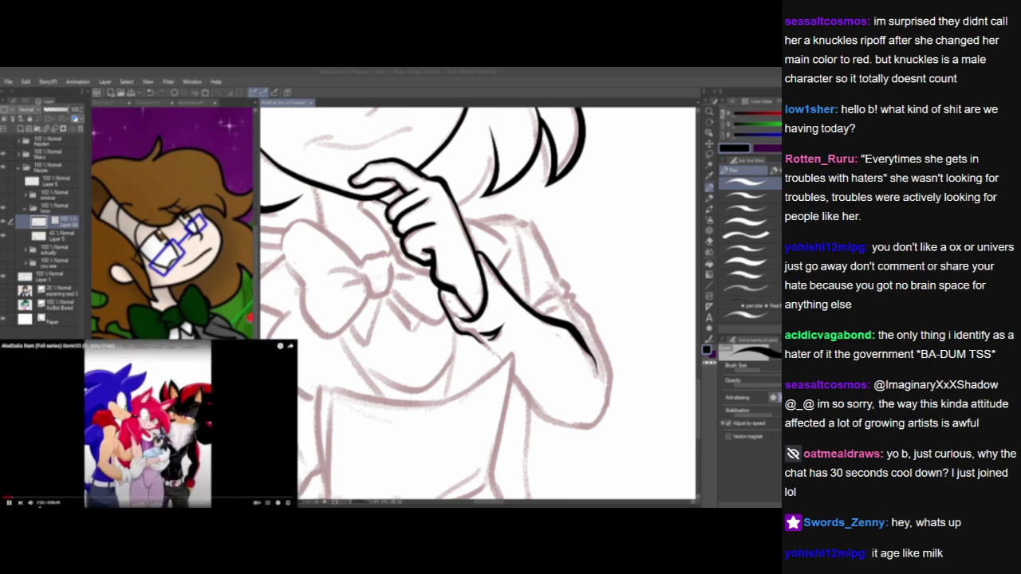
key(alt+Tab)
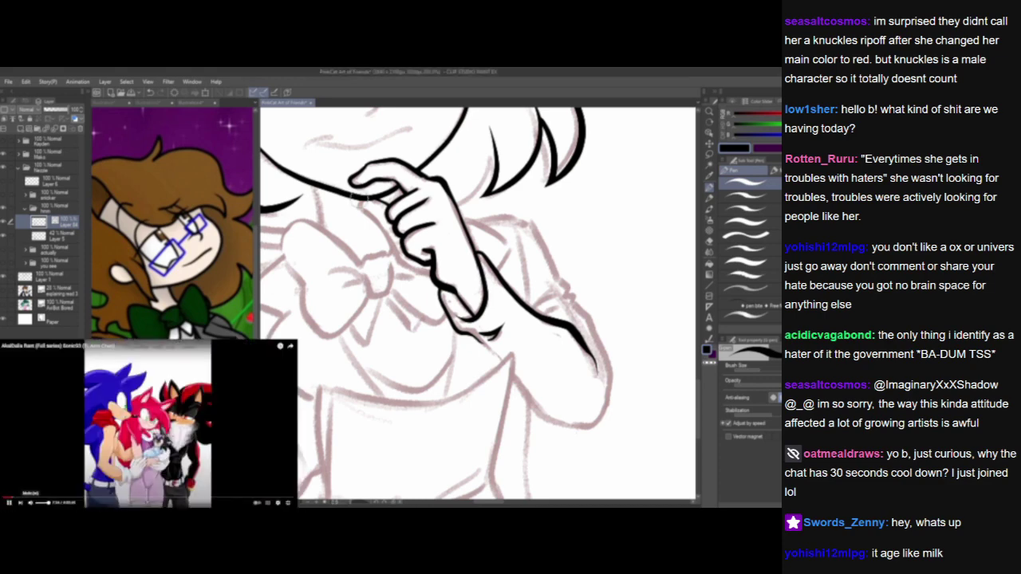
mouse_move(361, 202)
mouse_down()
mouse_move(393, 248)
mouse_move(436, 276)
mouse_up()
Play more of the video and ink the bow tie with its two loops, knot and pointed tails.
key(alt+Tab)
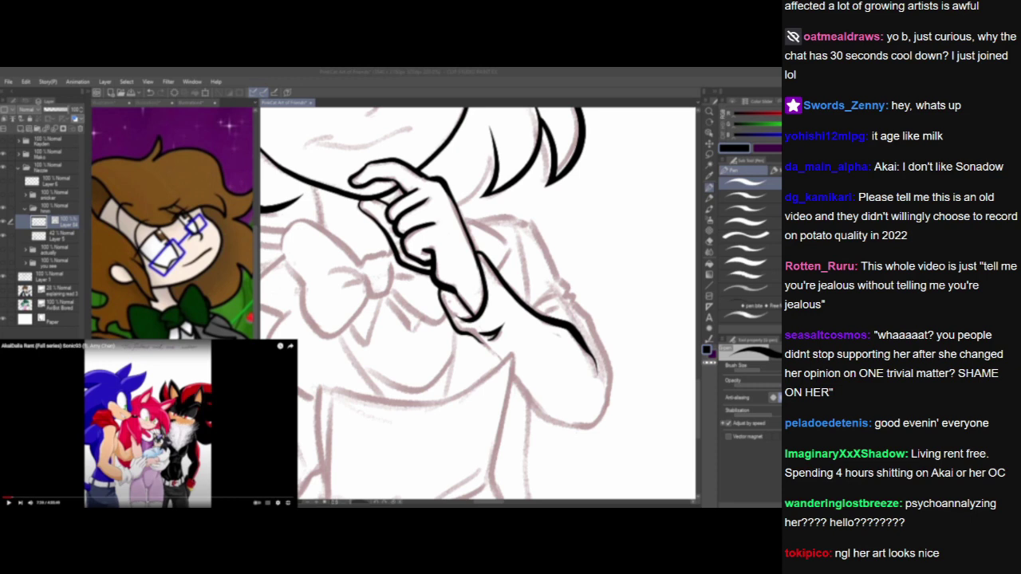
click(253, 434)
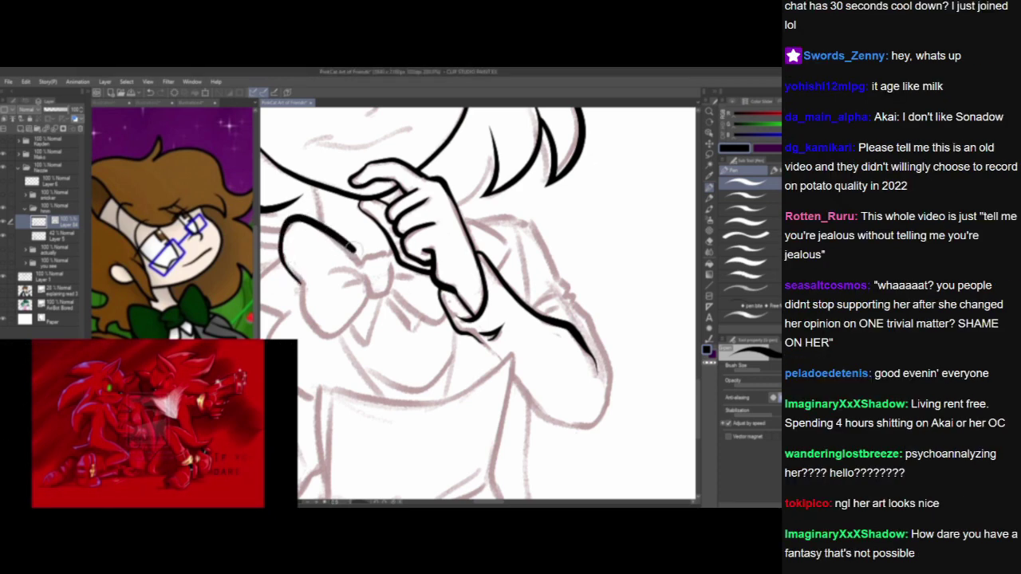
click(149, 423)
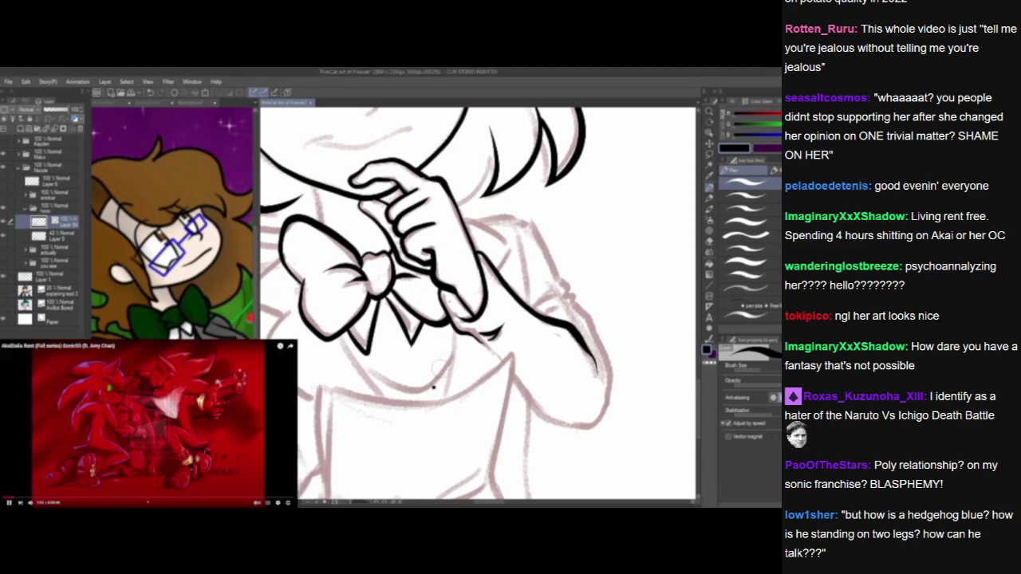
Ink the upper edge of the lower hand at the waist out to its fingertip, pausing and resuming the video between strokes.
scroll(508, 393, down, 3)
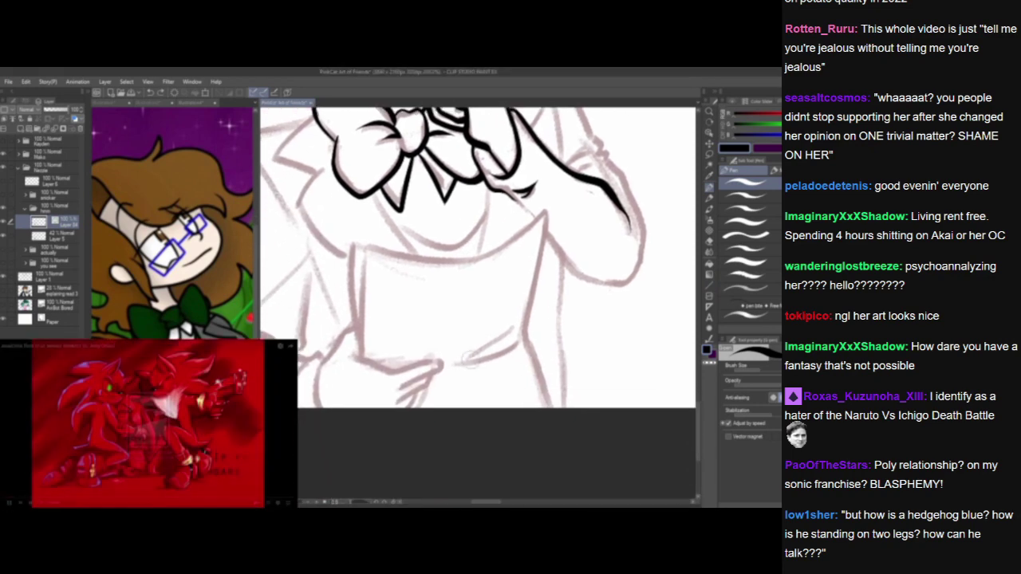
drag(351, 356, 395, 372)
click(83, 426)
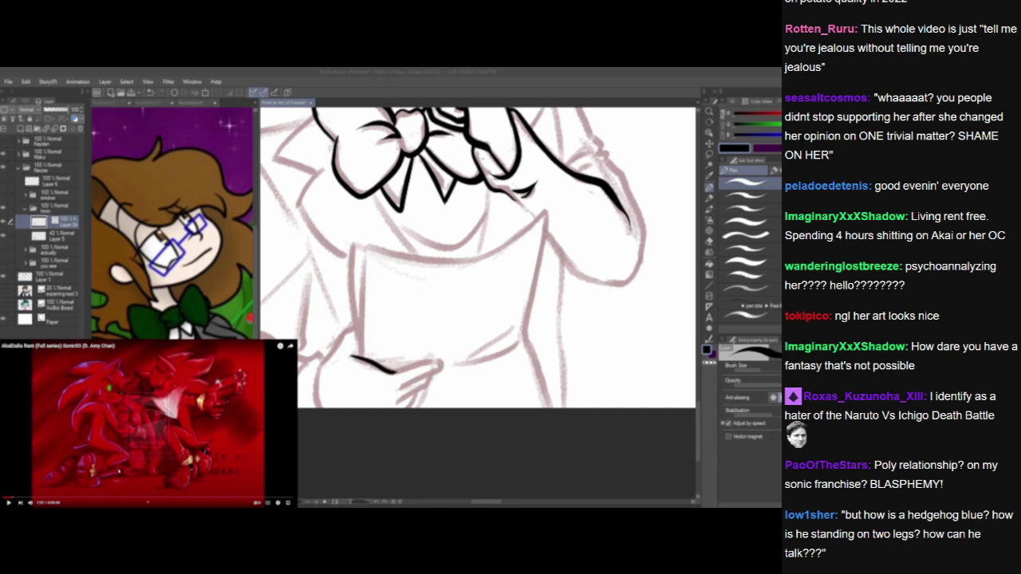
click(118, 471)
key(alt+Tab)
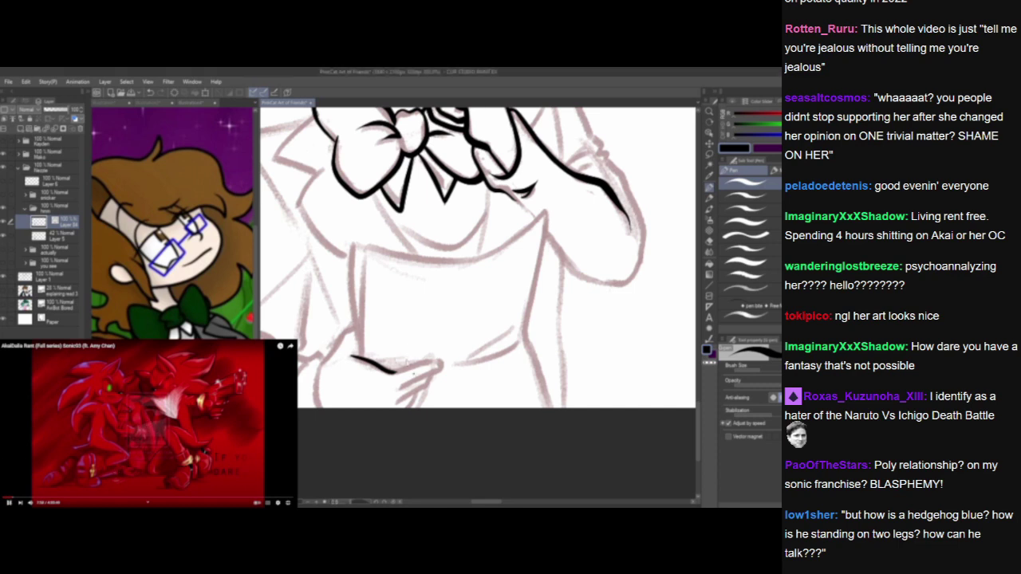
drag(392, 371, 443, 361)
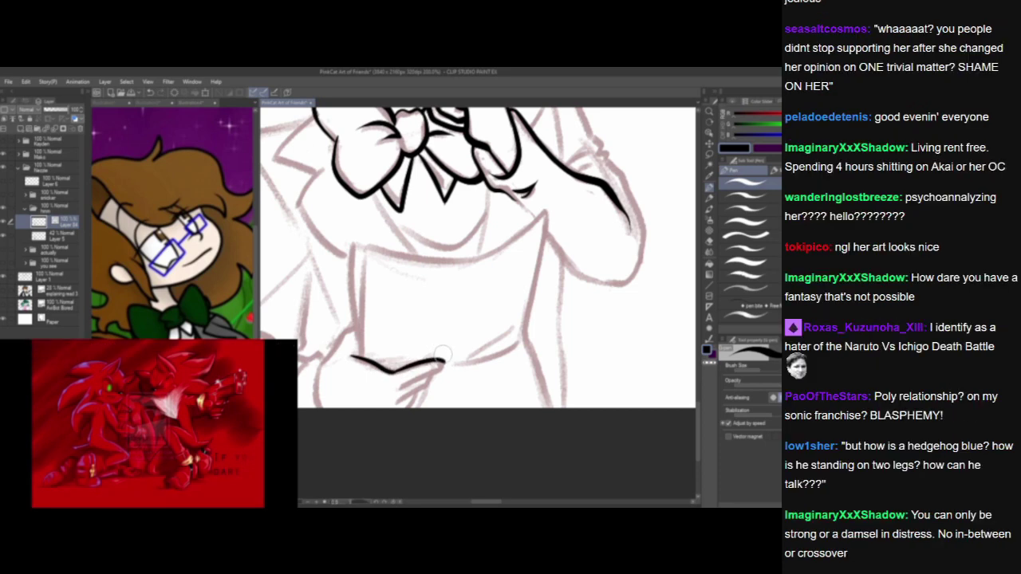
Pause the video and ink the two near-vertical lines rising from the lower hand along the waist panel's side.
click(129, 444)
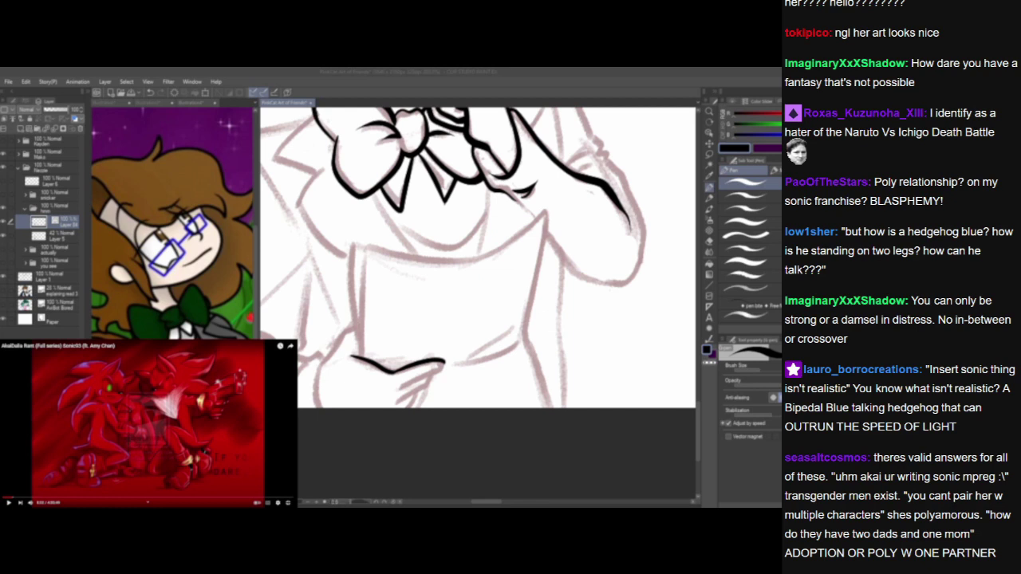
drag(369, 227, 363, 389)
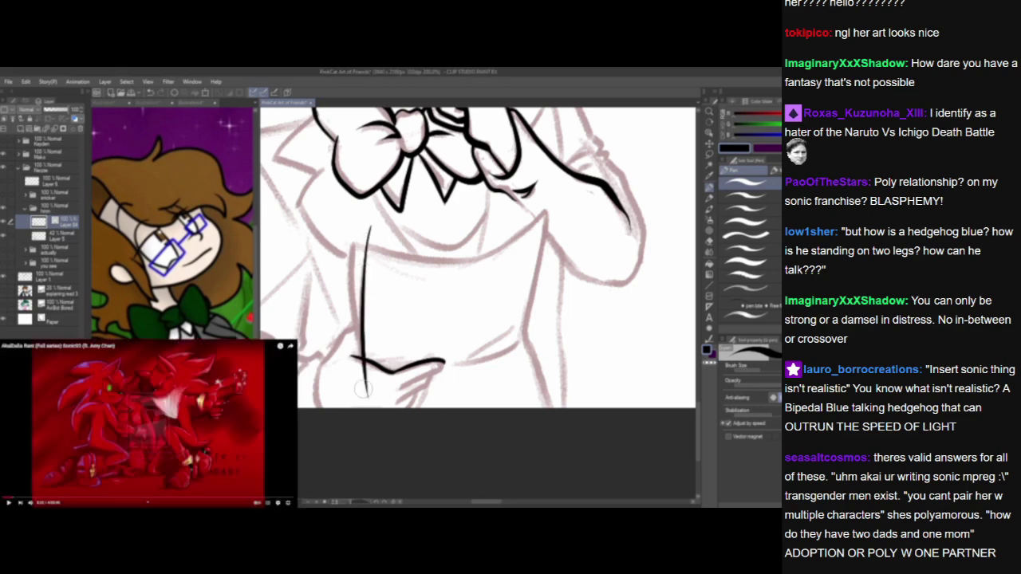
drag(351, 228, 359, 360)
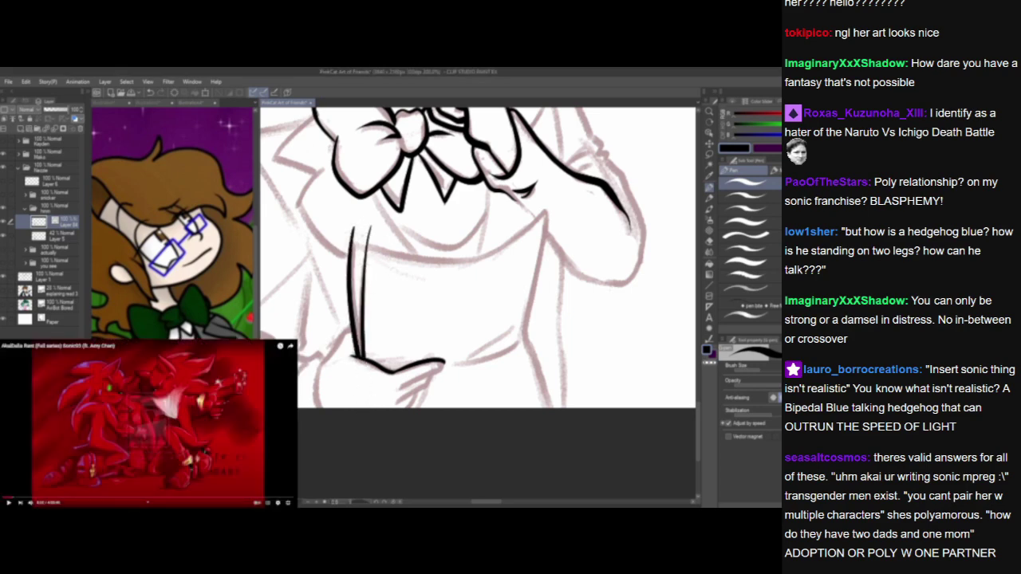
Resume the video and ink the remaining fingers of the lower hand, redoing a faulty stroke, and pause playback.
drag(495, 443, 482, 437)
drag(386, 383, 431, 356)
click(40, 436)
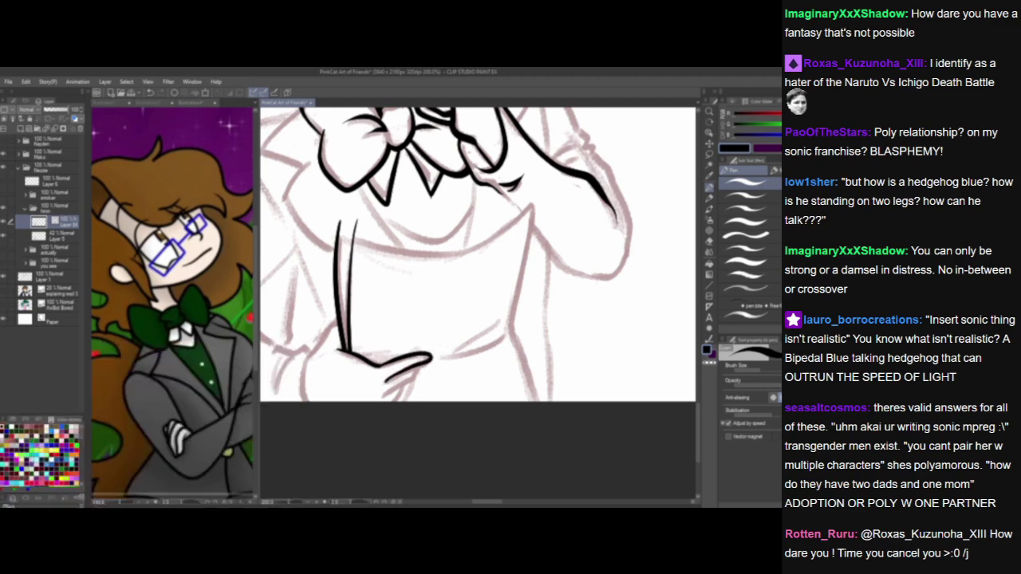
click(384, 394)
key(ctrl+z)
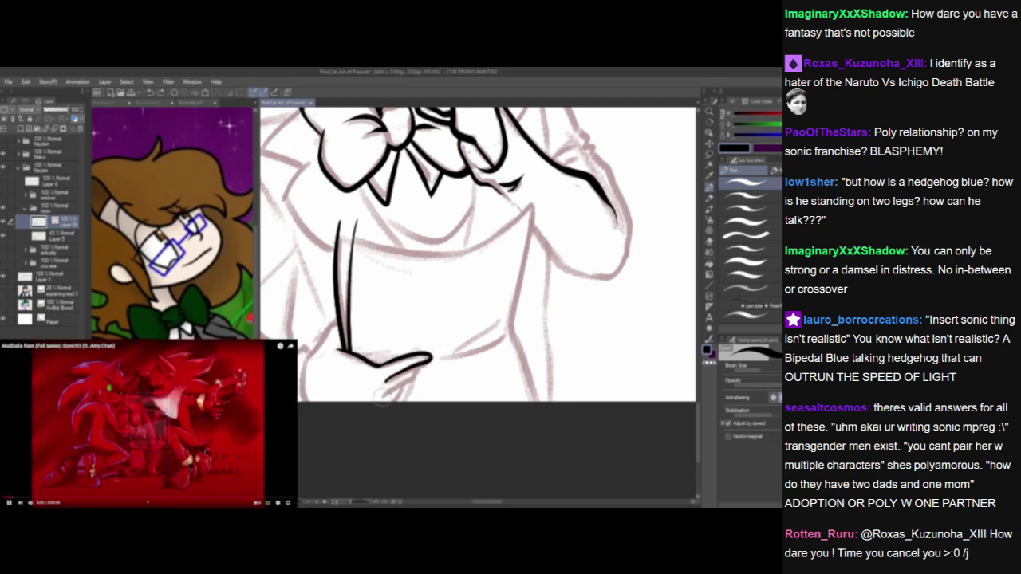
mouse_move(384, 396)
mouse_down()
mouse_move(416, 379)
mouse_move(418, 364)
mouse_move(396, 400)
mouse_up()
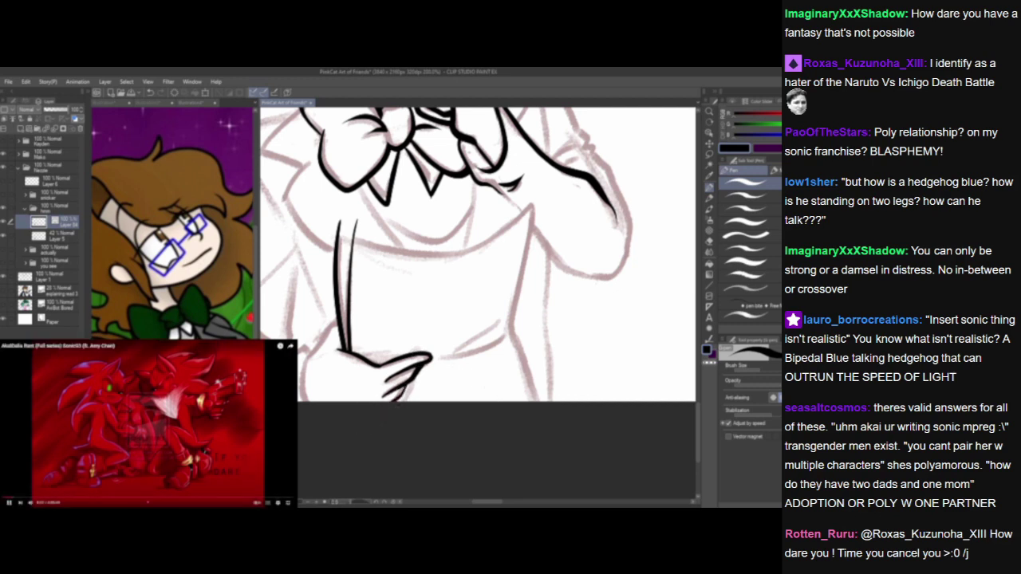
click(148, 424)
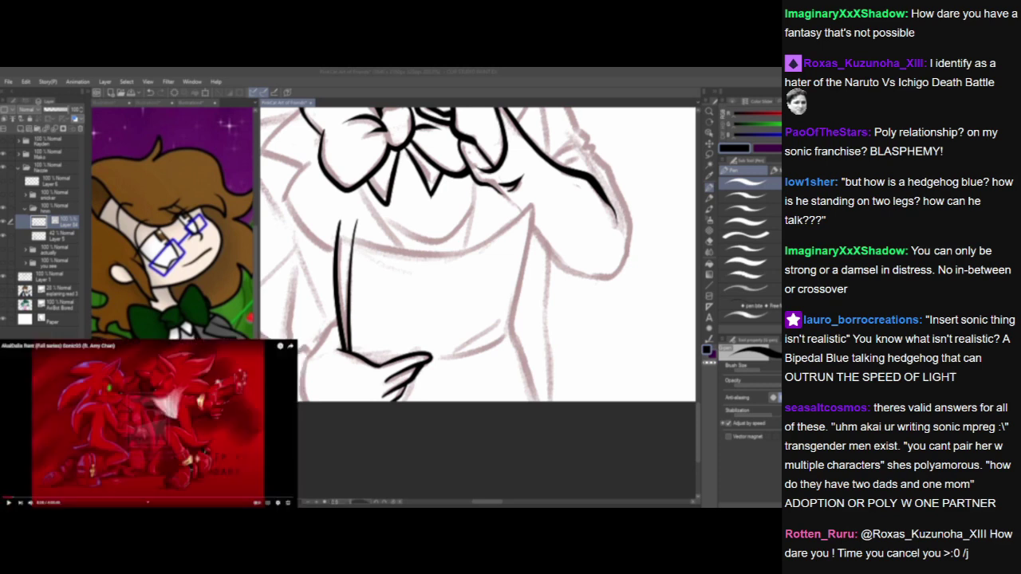
Ink the waist panel's curved top edge, its short corner edge, the far side down to the hip, and the lower fold.
click(388, 224)
key(ctrl+z)
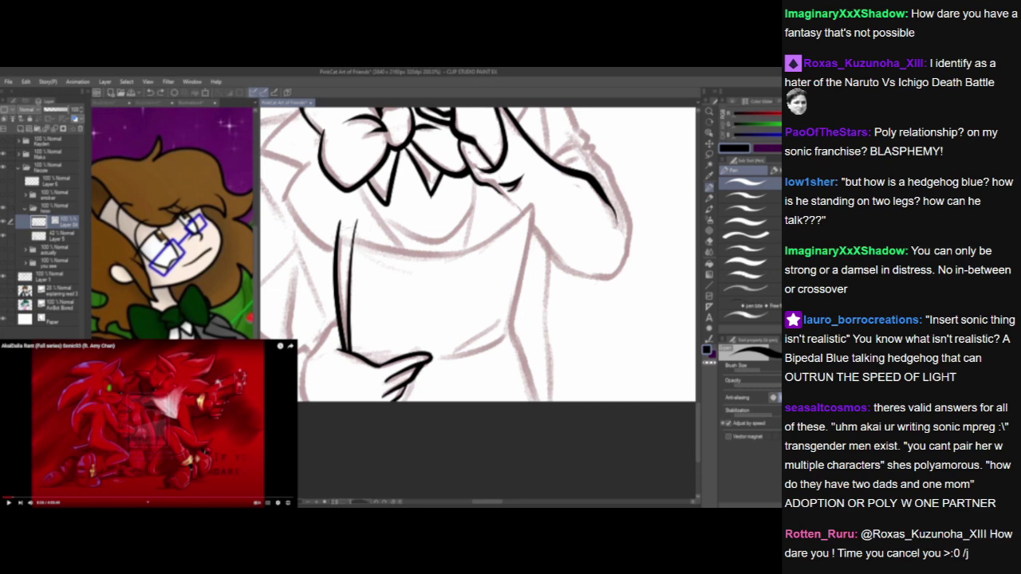
mouse_move(347, 235)
mouse_down()
mouse_move(421, 254)
mouse_move(478, 245)
mouse_move(546, 196)
mouse_up()
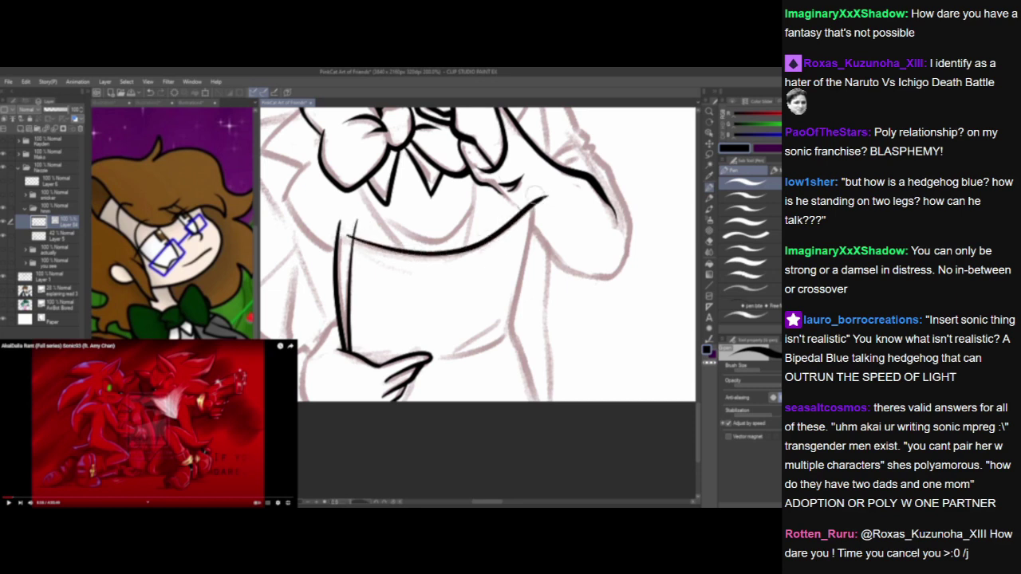
drag(336, 240, 354, 237)
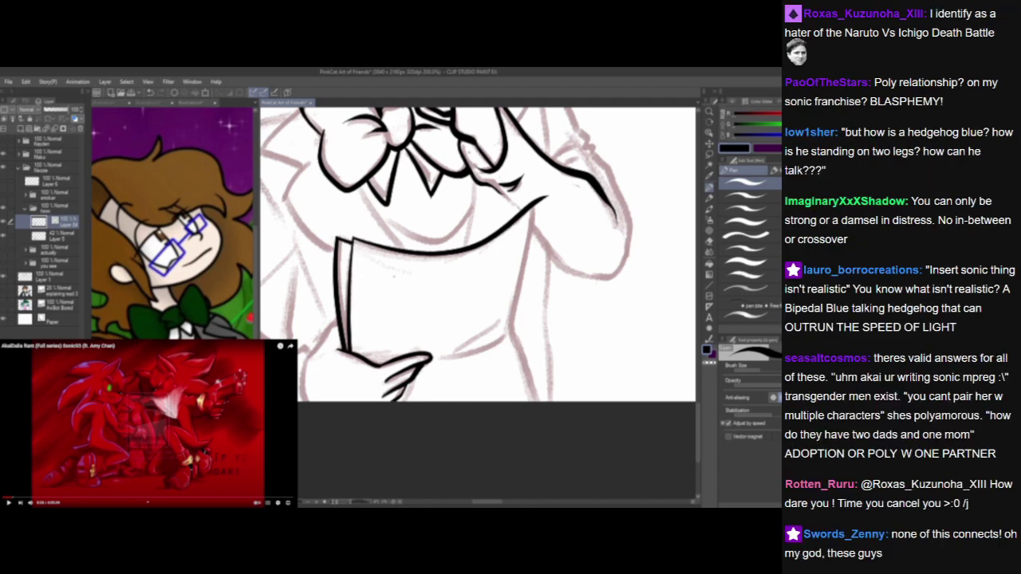
mouse_move(532, 199)
mouse_down()
mouse_move(513, 310)
mouse_move(533, 401)
mouse_up()
mouse_move(503, 321)
mouse_down()
mouse_move(438, 344)
mouse_move(493, 344)
mouse_up()
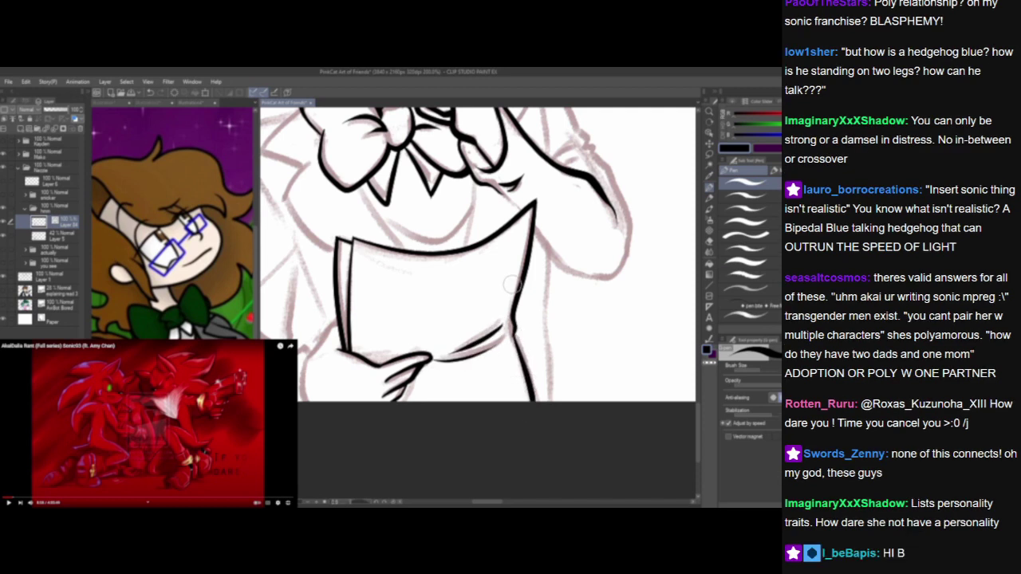
Undo the lower fold stroke of the waist panel, redraw it as a slimmer line, and resume the video.
key(ctrl+z)
drag(439, 363, 501, 345)
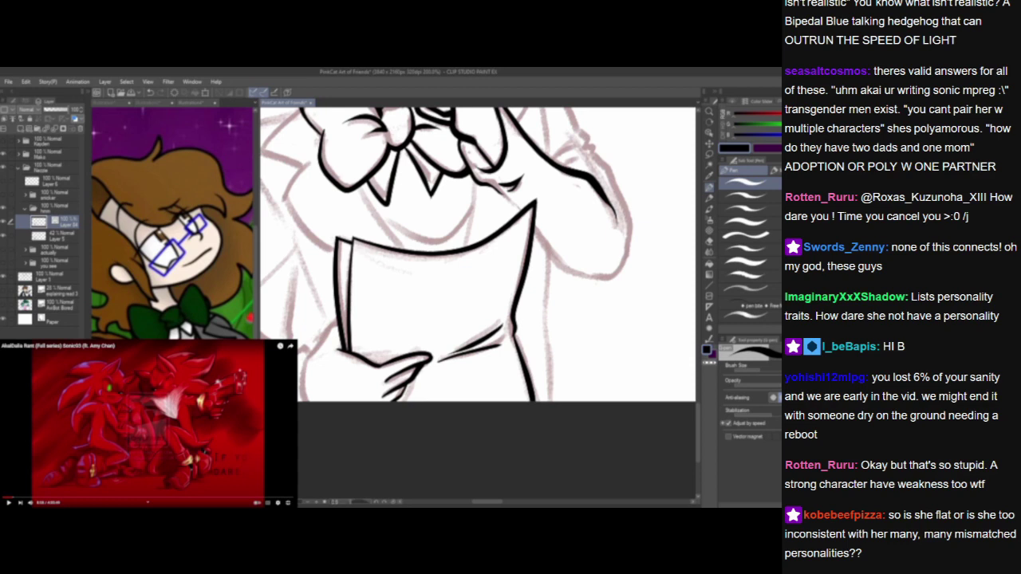
click(222, 437)
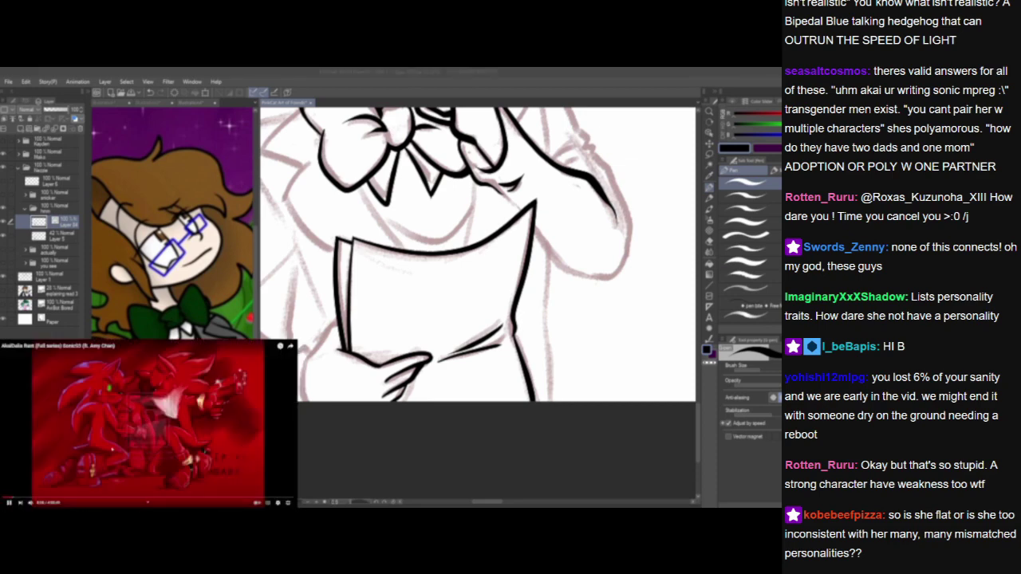
Ink the two chest lines from the bow down to the waist panel and the short line from the wrist to its corner.
click(469, 232)
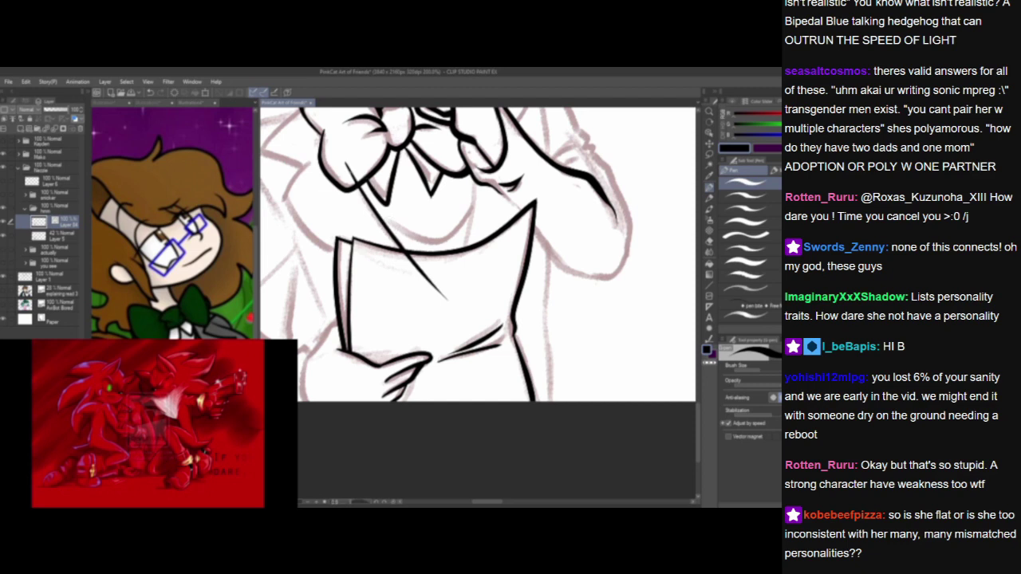
drag(474, 169, 466, 246)
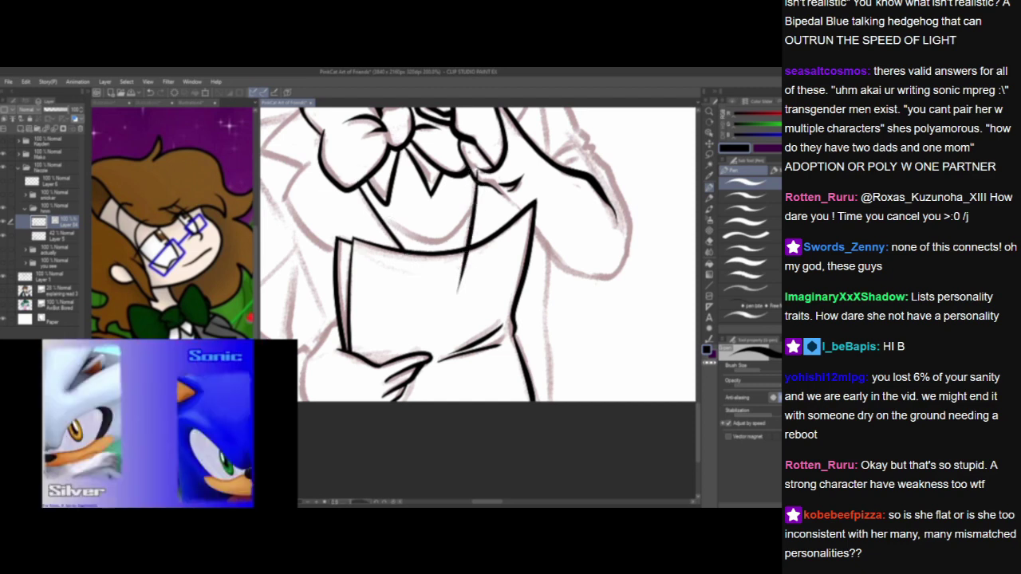
drag(501, 189, 527, 213)
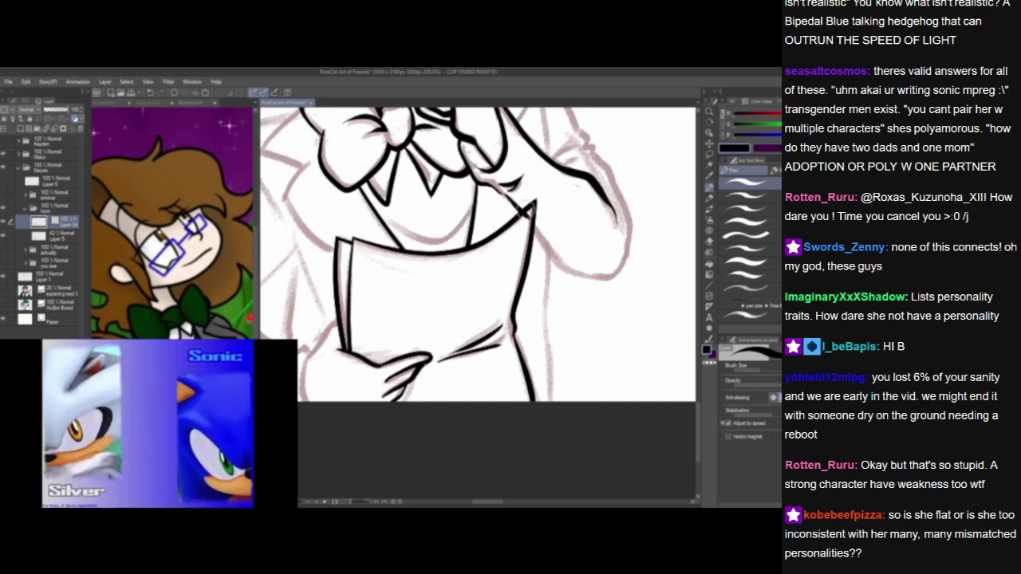
Pause the video and ink the rounded elbow outline of the raised arm from the panel's corner up to the forearm.
drag(501, 371, 407, 409)
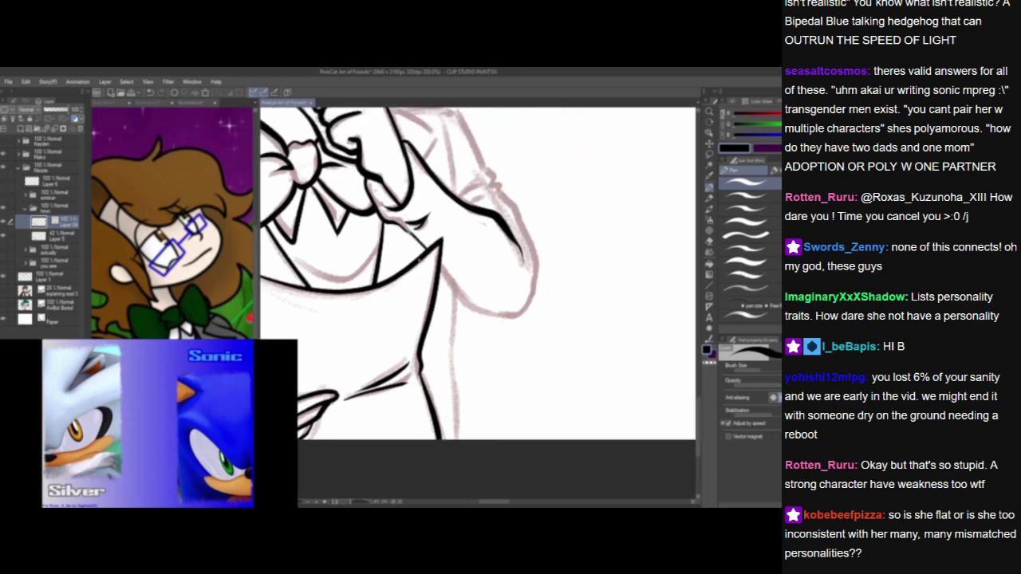
click(148, 424)
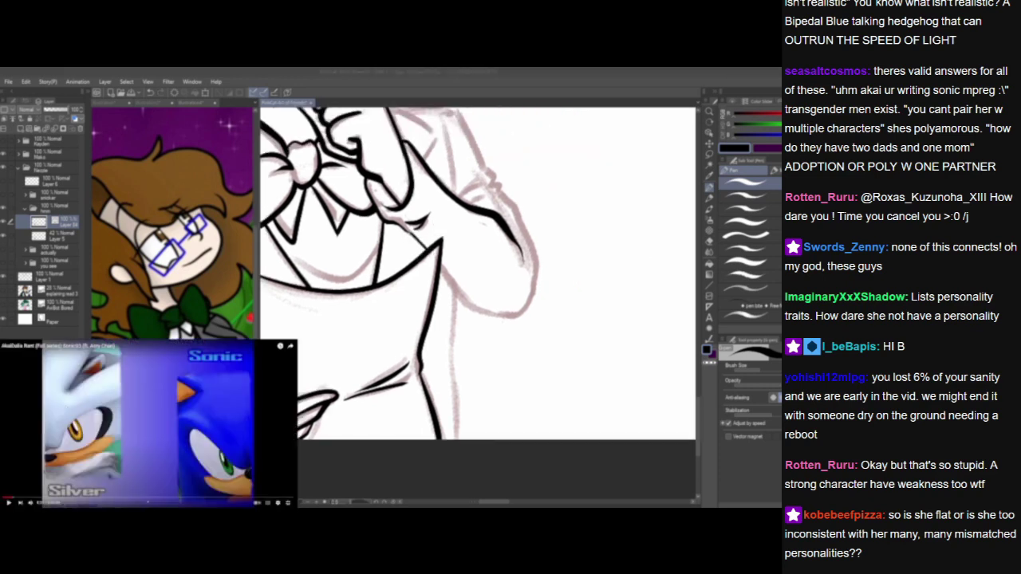
click(455, 255)
mouse_move(436, 260)
mouse_down()
mouse_move(488, 313)
mouse_move(531, 303)
mouse_move(536, 249)
mouse_move(501, 191)
mouse_up()
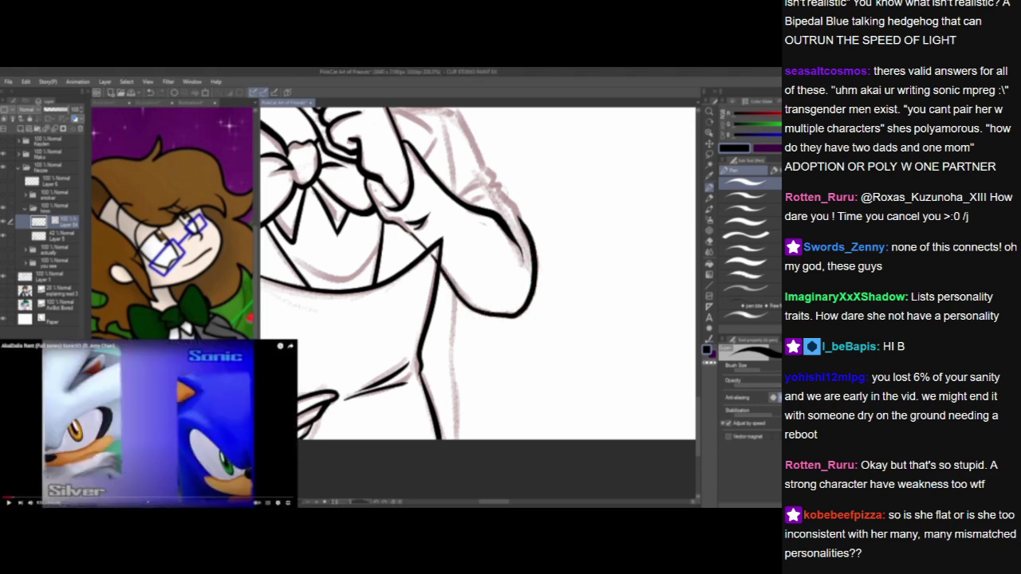
Play a bit more of the video, then ink the collar point beside the raised hand and the shoulder and sleeve down to the elbow.
scroll(543, 407, up, 2)
drag(547, 385, 561, 428)
click(148, 424)
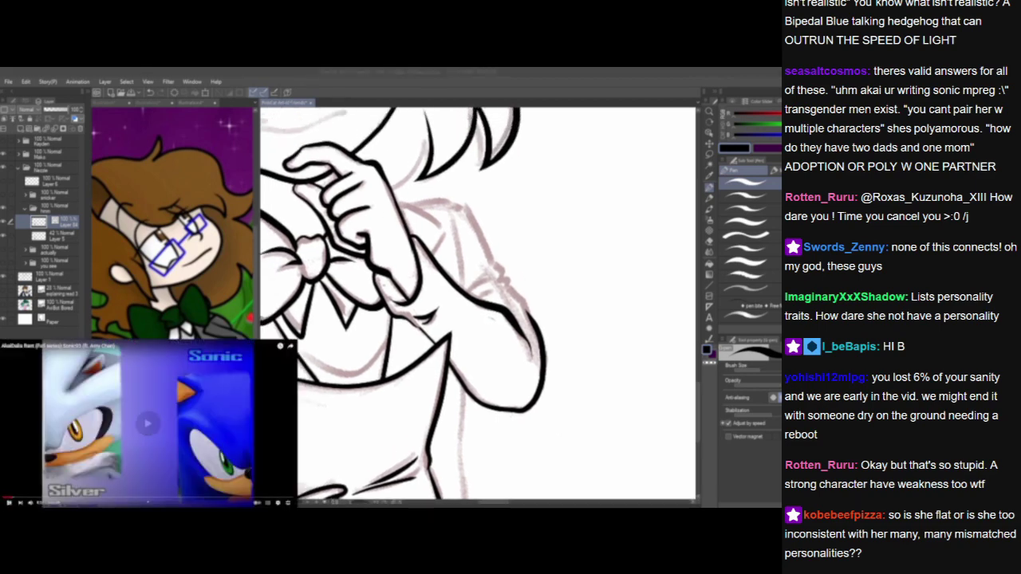
mouse_move(386, 189)
mouse_down()
mouse_move(425, 214)
mouse_move(443, 245)
mouse_up()
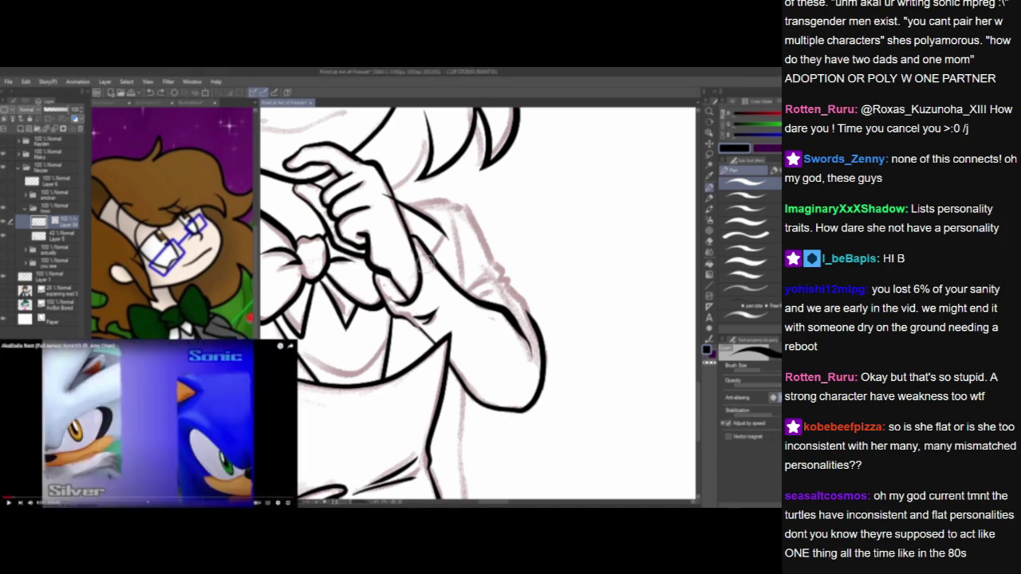
drag(430, 258, 445, 234)
drag(448, 204, 464, 292)
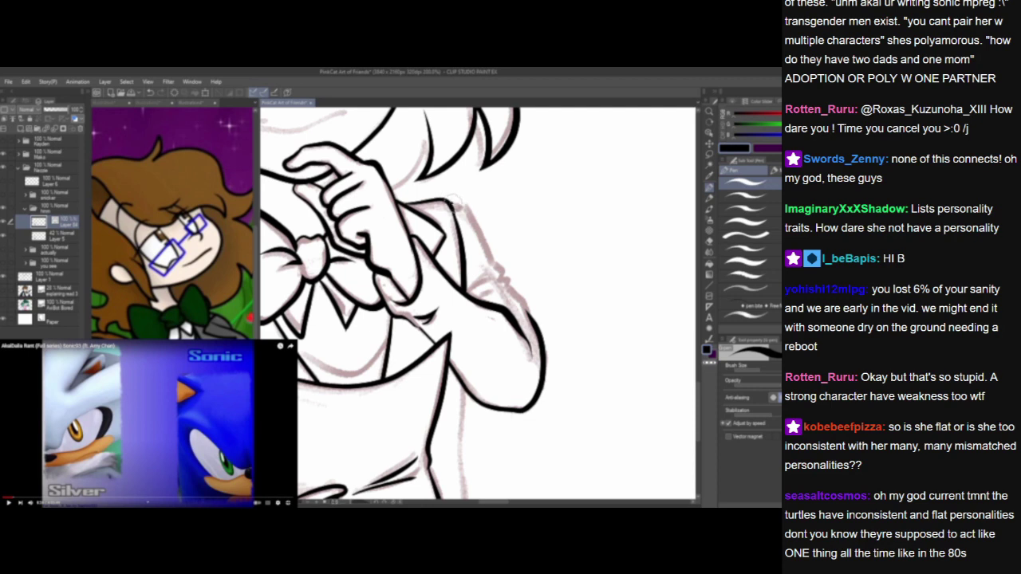
mouse_move(444, 199)
mouse_down()
mouse_move(478, 225)
mouse_move(534, 322)
mouse_up()
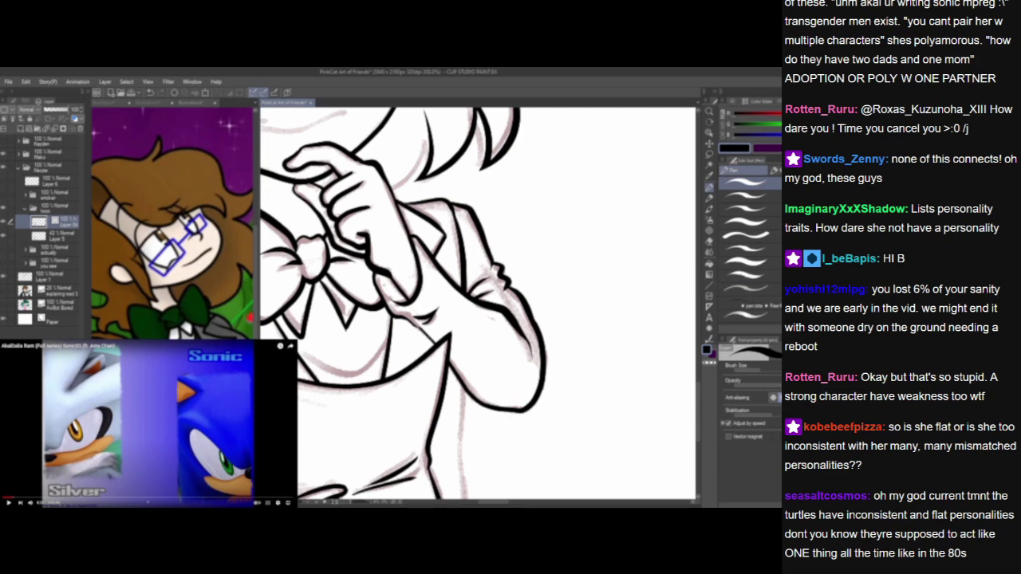
Resume the video and ink the curved line from the raised hand's knuckles up to the hair, redoing the first stroke.
click(147, 424)
click(568, 330)
drag(569, 330, 583, 380)
drag(405, 238, 444, 172)
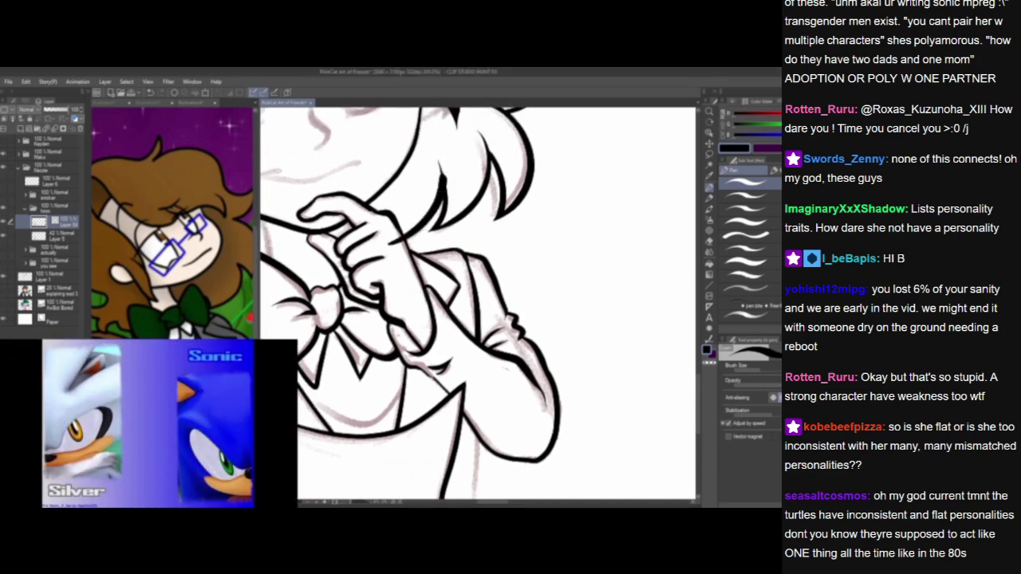
key(ctrl+z)
mouse_move(391, 242)
mouse_down()
mouse_move(429, 214)
mouse_move(442, 151)
mouse_up()
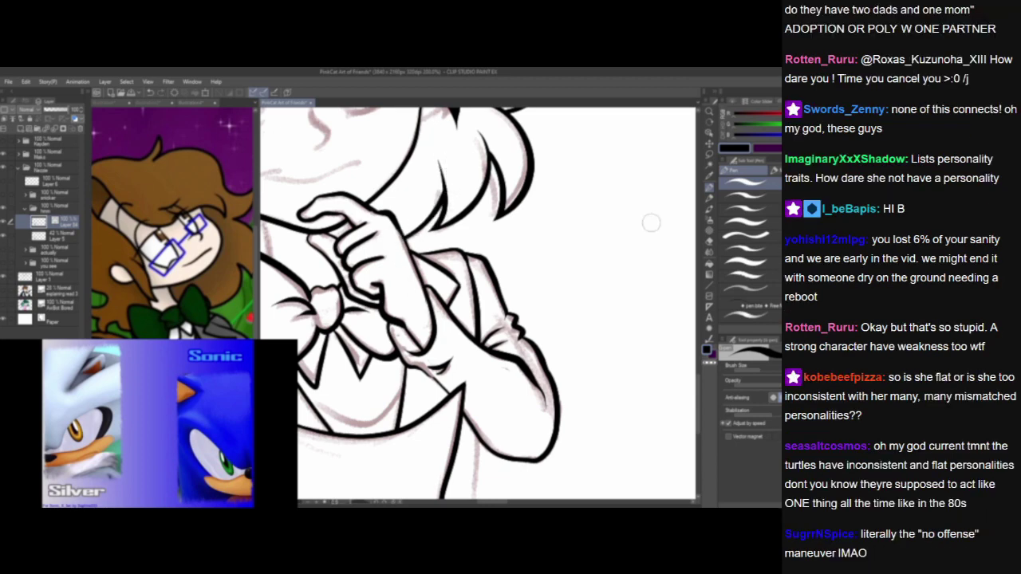
Ink the long torso line below the elbow and the curved chest line under the bow, redoing the curved stroke.
drag(588, 326, 612, 162)
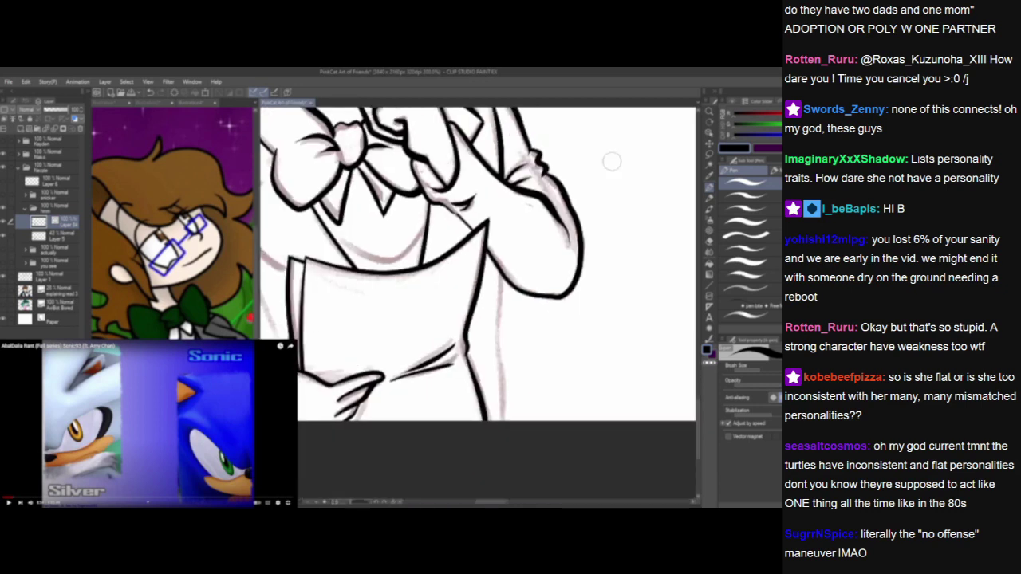
drag(501, 251, 496, 421)
mouse_move(339, 457)
mouse_down()
mouse_move(414, 483)
mouse_move(413, 493)
mouse_up()
mouse_move(408, 277)
mouse_down()
mouse_move(454, 297)
mouse_move(504, 252)
mouse_up()
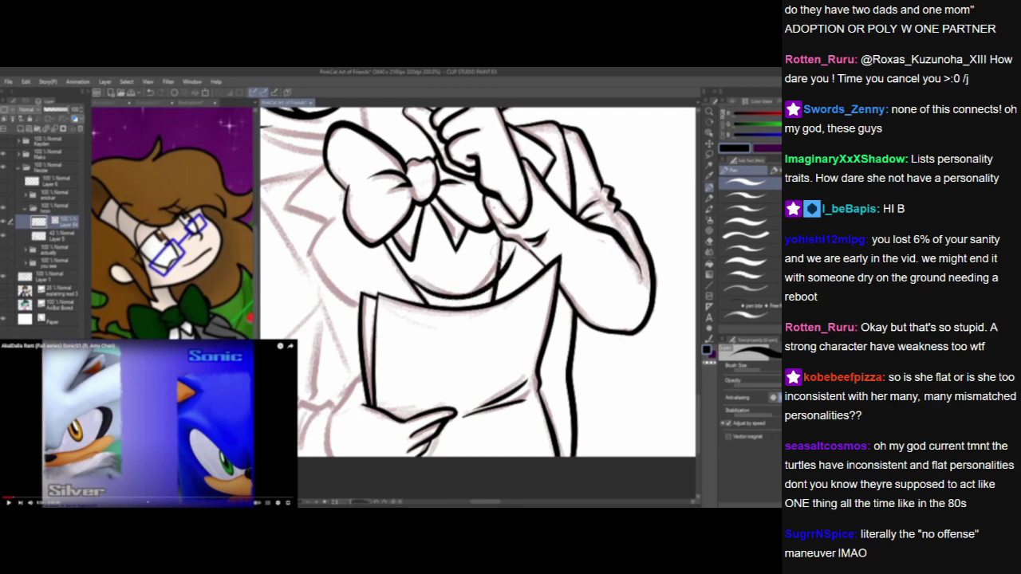
key(ctrl+z)
mouse_move(406, 275)
mouse_down()
mouse_move(417, 282)
mouse_move(502, 261)
mouse_move(504, 249)
mouse_up()
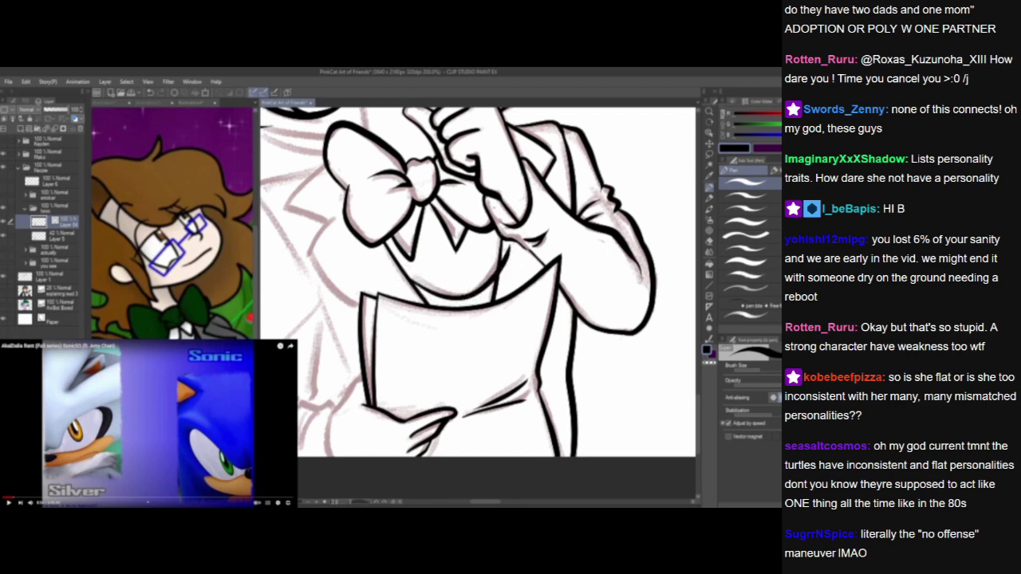
Ink the curved jacket lapel and the pointed collar flap beside the bow tie, following the sketch.
mouse_move(479, 382)
mouse_down()
mouse_move(586, 354)
mouse_move(559, 410)
mouse_up()
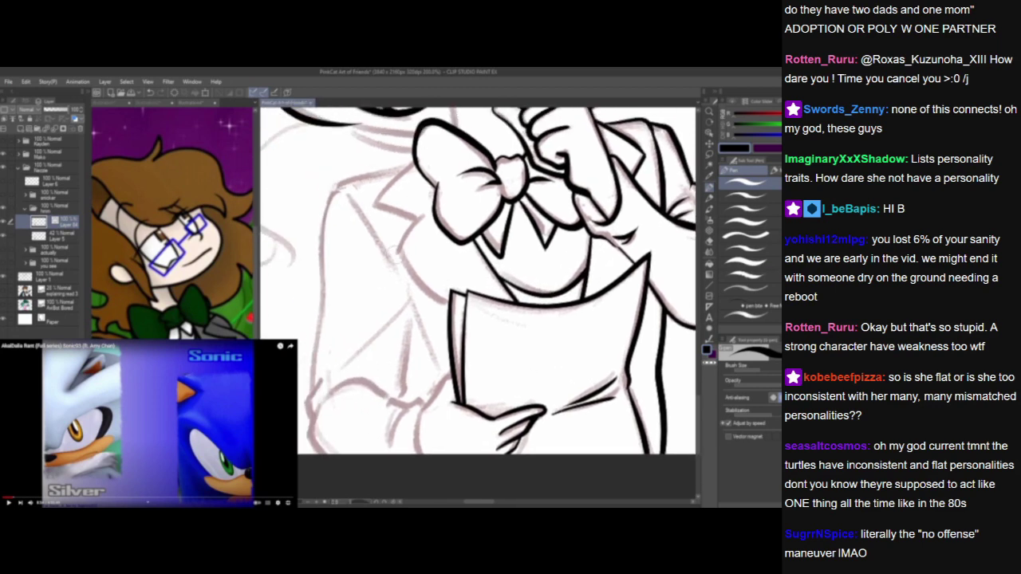
mouse_move(394, 259)
mouse_down()
mouse_move(424, 211)
mouse_move(485, 320)
mouse_up()
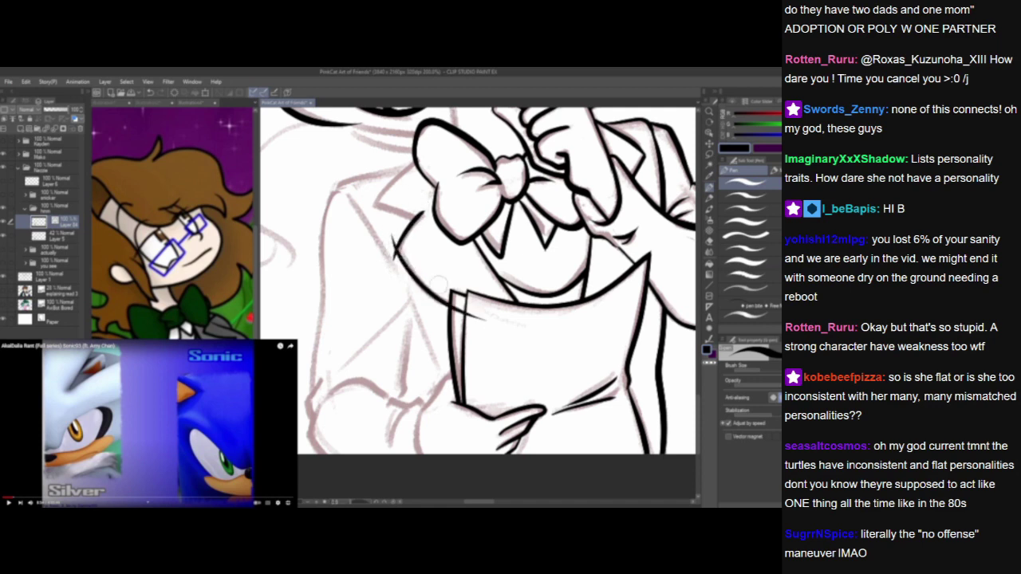
drag(392, 241, 395, 258)
mouse_move(457, 305)
mouse_down()
mouse_move(481, 319)
mouse_move(494, 377)
mouse_up()
drag(384, 268, 452, 208)
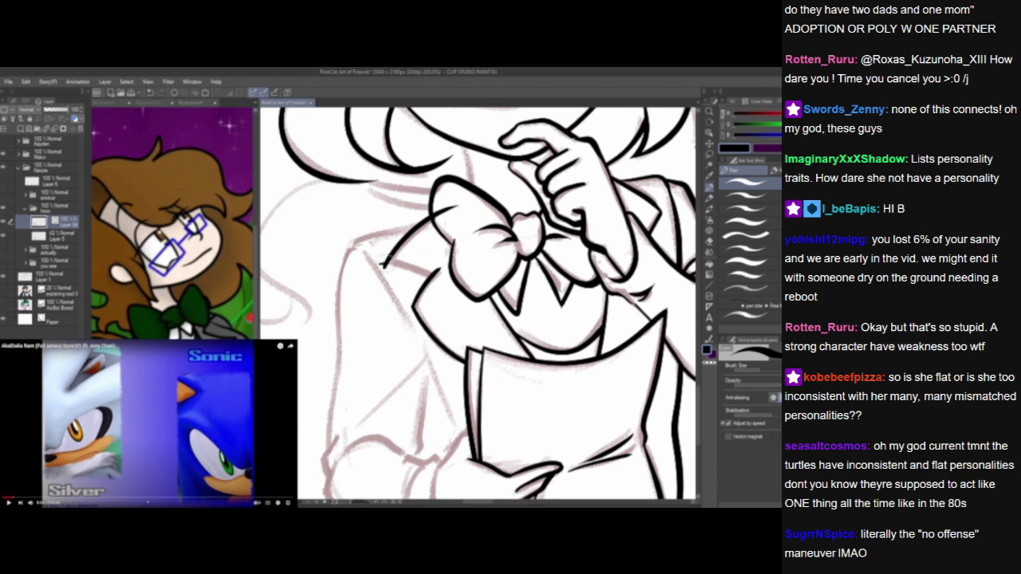
mouse_move(383, 264)
mouse_down()
mouse_move(453, 288)
mouse_move(447, 280)
mouse_up()
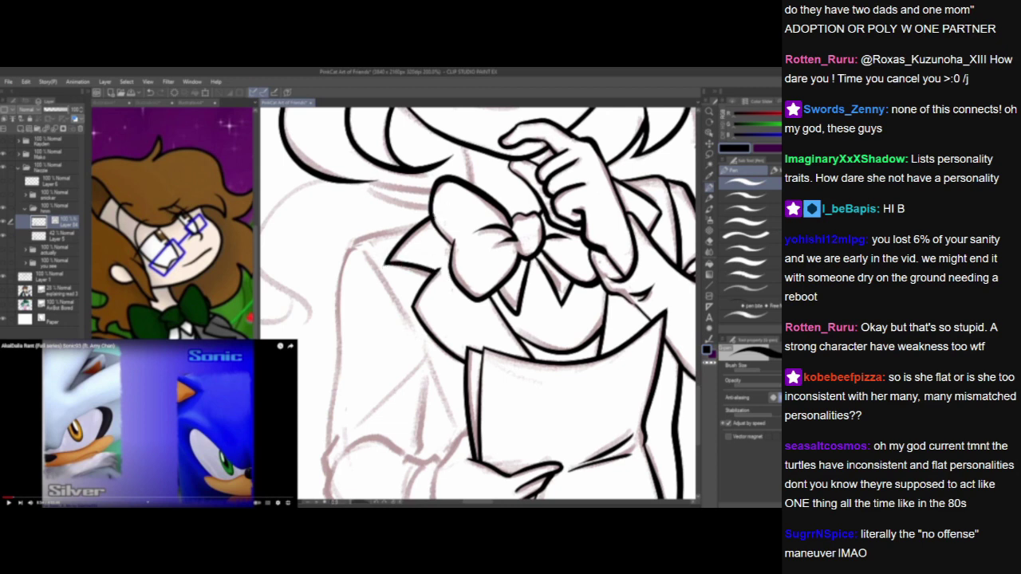
Ink the top of the jacket shoulder and the diagonal sleeve seam and crease below it.
drag(449, 382, 492, 352)
drag(397, 214, 469, 190)
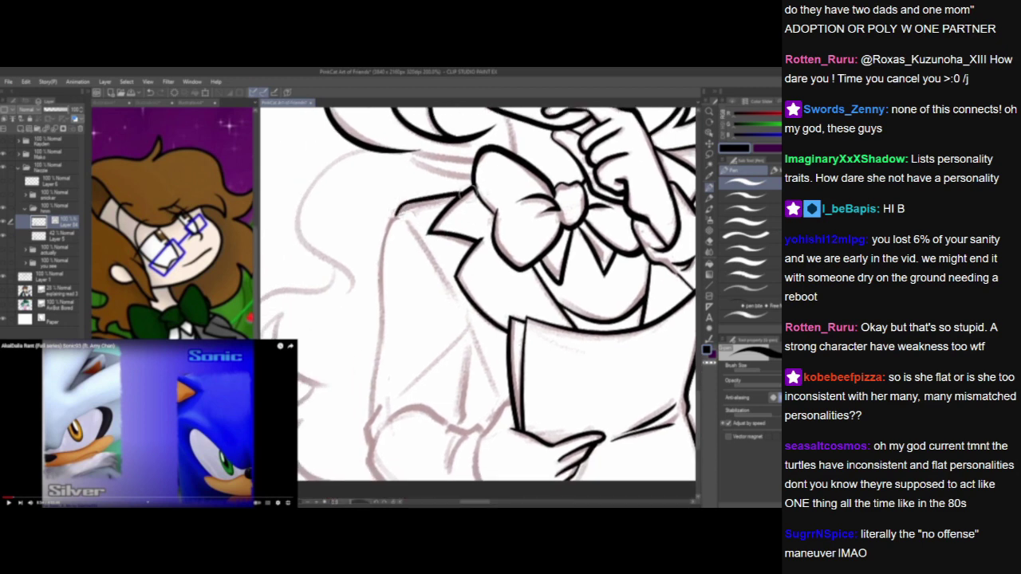
drag(462, 353, 428, 331)
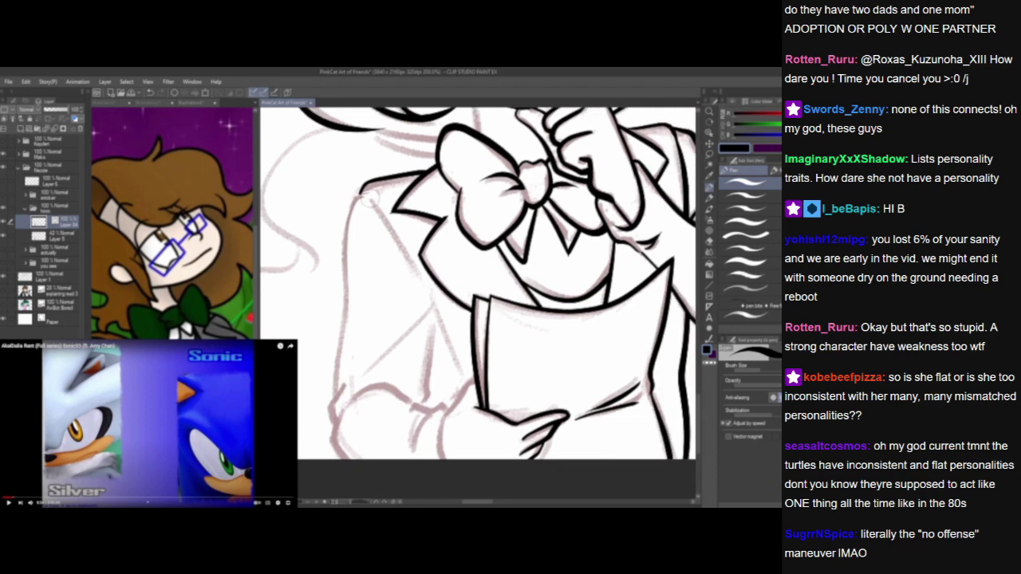
drag(368, 196, 423, 301)
key(ctrl+z)
mouse_move(369, 197)
mouse_down()
mouse_move(407, 277)
mouse_move(432, 303)
mouse_move(360, 372)
mouse_up()
Ink the bent elbow and the outer edge of the jacket sleeve from the shoulder down.
drag(416, 387, 465, 300)
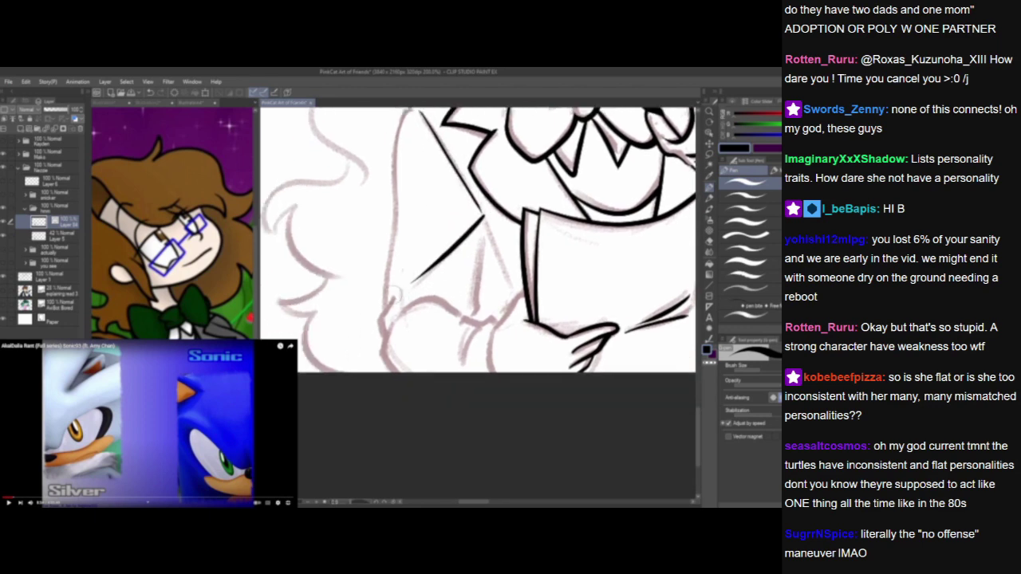
mouse_move(399, 292)
mouse_down()
mouse_move(377, 319)
mouse_move(377, 348)
mouse_move(401, 372)
mouse_up()
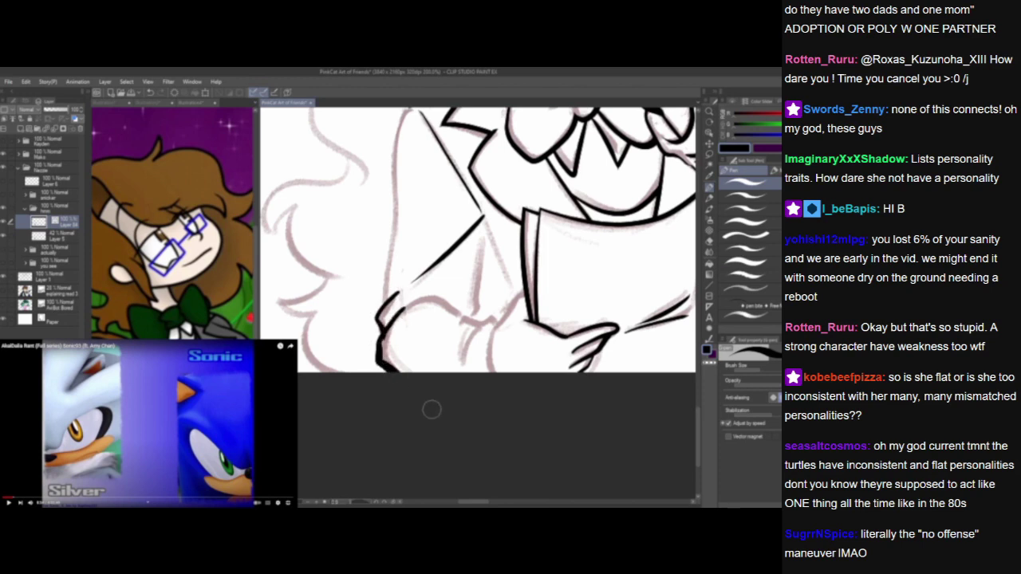
drag(430, 440, 340, 466)
mouse_move(346, 212)
mouse_down()
mouse_move(327, 261)
mouse_move(322, 362)
mouse_up()
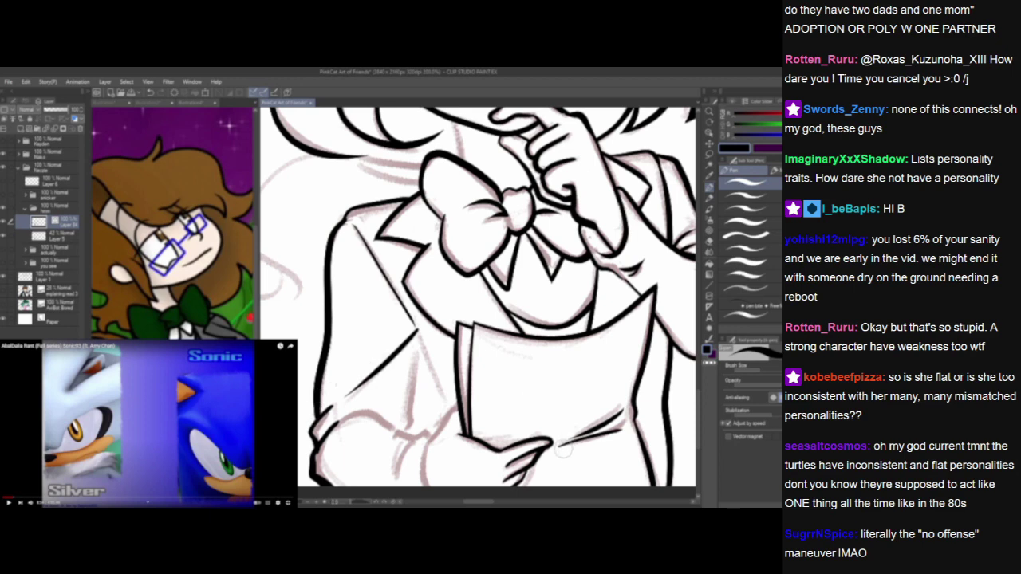
Ink the wrist, cuff and upper forearm edge of the arm holding the paper.
scroll(563, 451, down, 3)
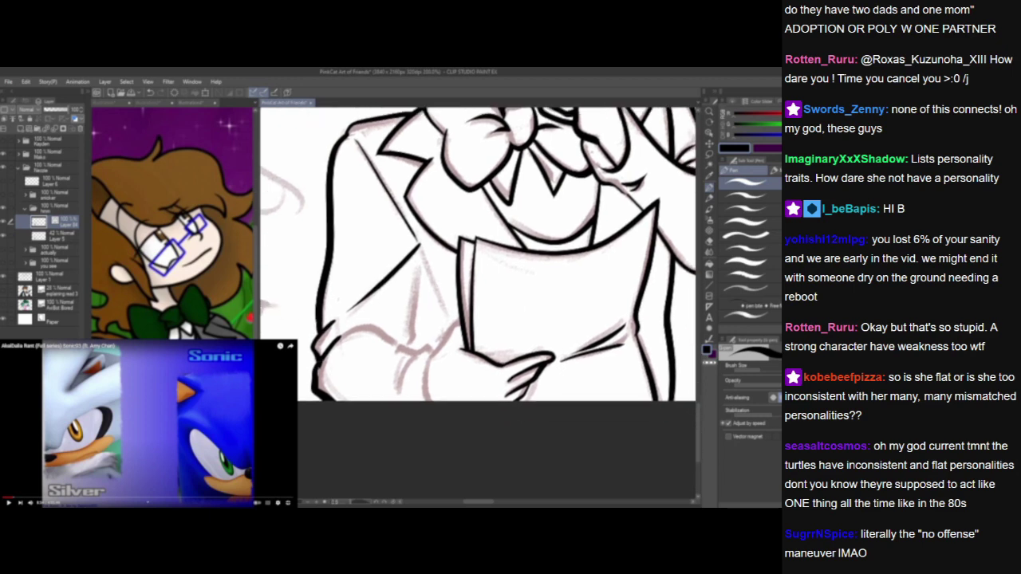
scroll(437, 398, right, 1)
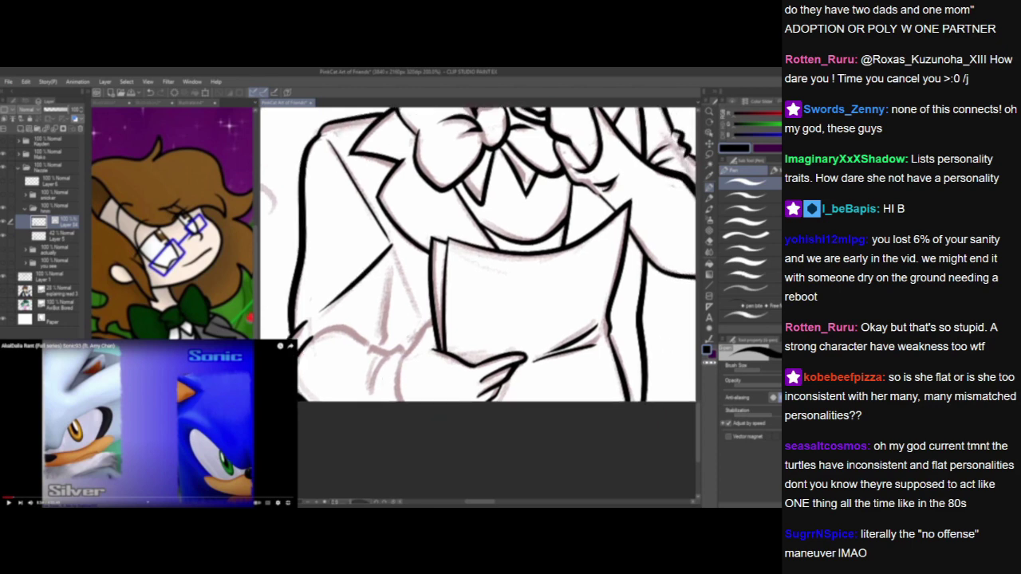
drag(403, 357, 443, 306)
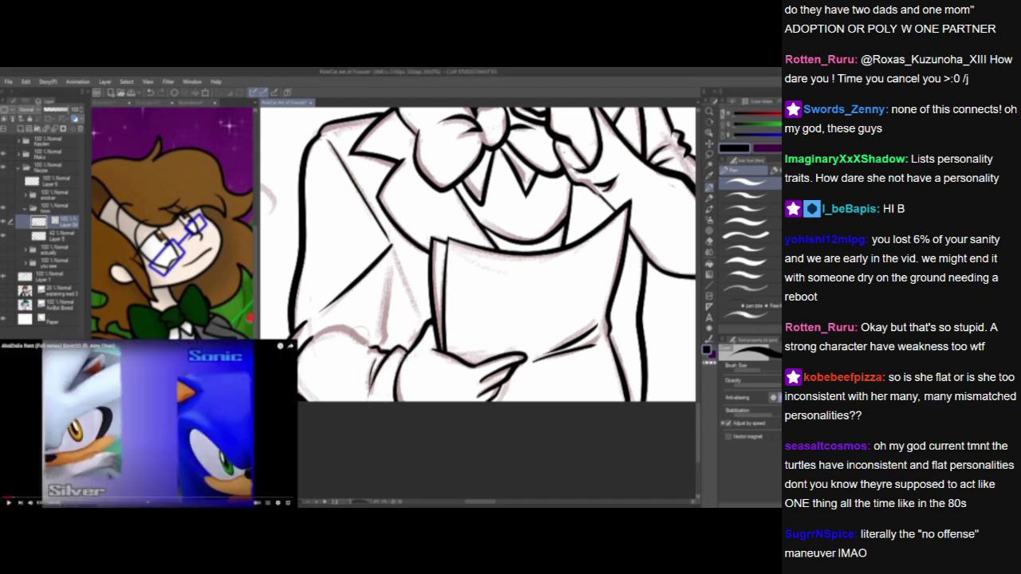
drag(369, 348, 321, 329)
Ink the two fold lines running from the sleeve seam down to the forearm, redrawing the inner one.
drag(391, 252, 410, 337)
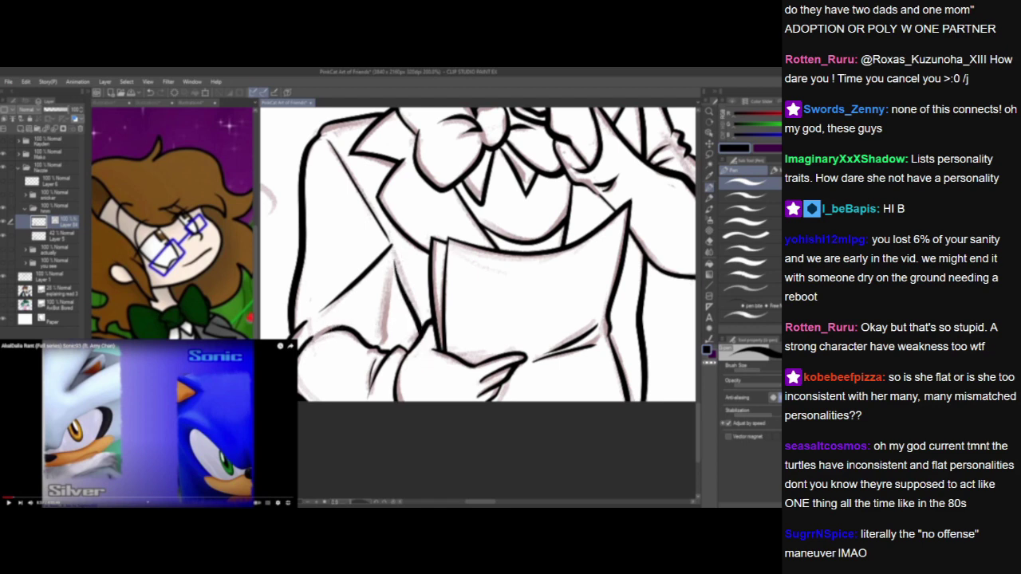
drag(392, 252, 381, 348)
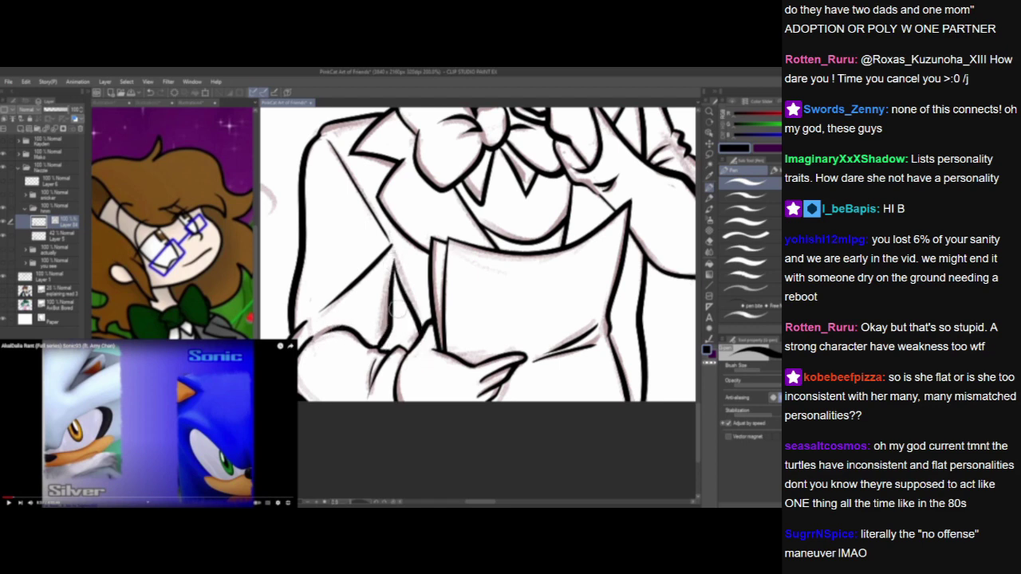
key(ctrl+z)
drag(393, 252, 378, 359)
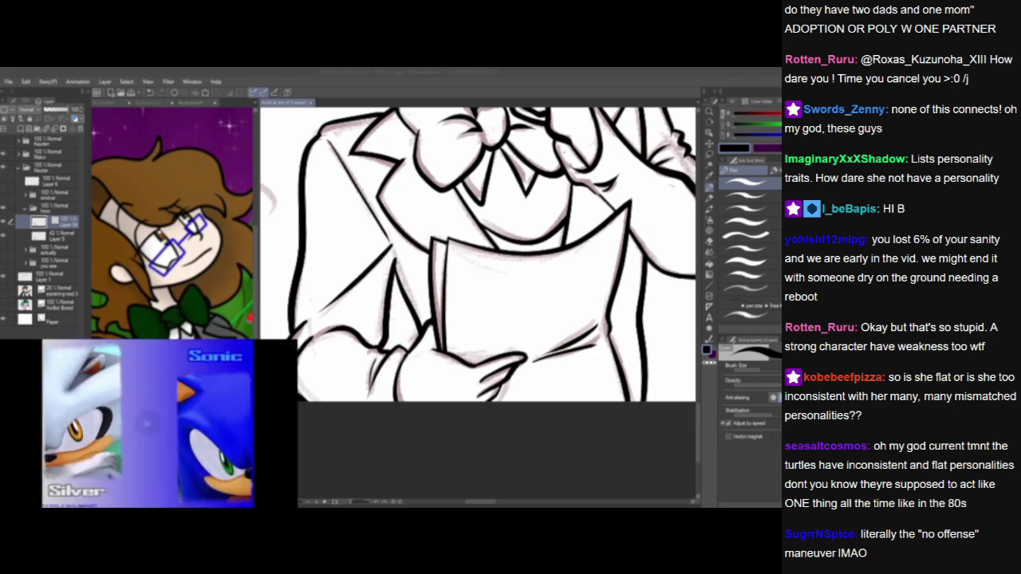
Ink the neck line under the chin and the character's wavy frowning mouth.
mouse_move(560, 319)
mouse_down()
mouse_move(510, 388)
mouse_move(583, 472)
mouse_up()
mouse_move(436, 198)
mouse_down()
mouse_move(449, 278)
mouse_move(438, 214)
mouse_up()
drag(467, 286, 454, 355)
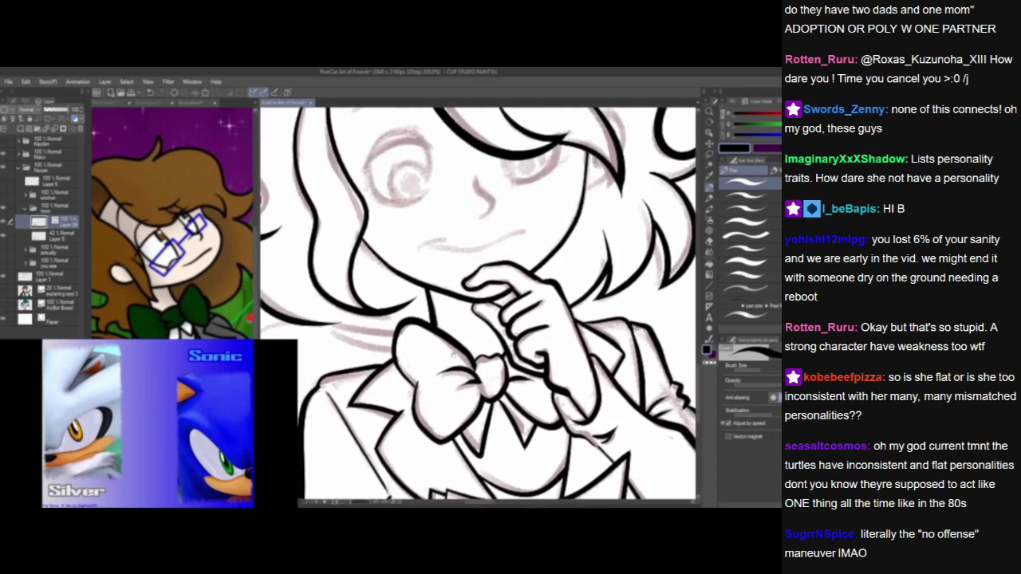
drag(418, 248, 528, 234)
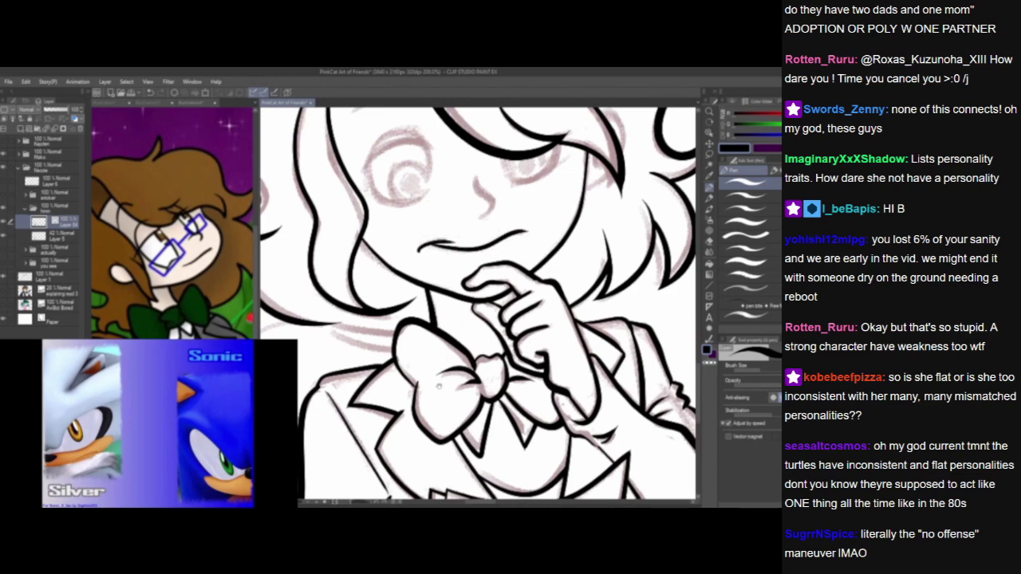
Ink the thin hair strands between the bob's lower edge and the bow tie, redrawing the first attempt.
drag(440, 387, 506, 314)
drag(380, 238, 500, 260)
drag(496, 259, 476, 256)
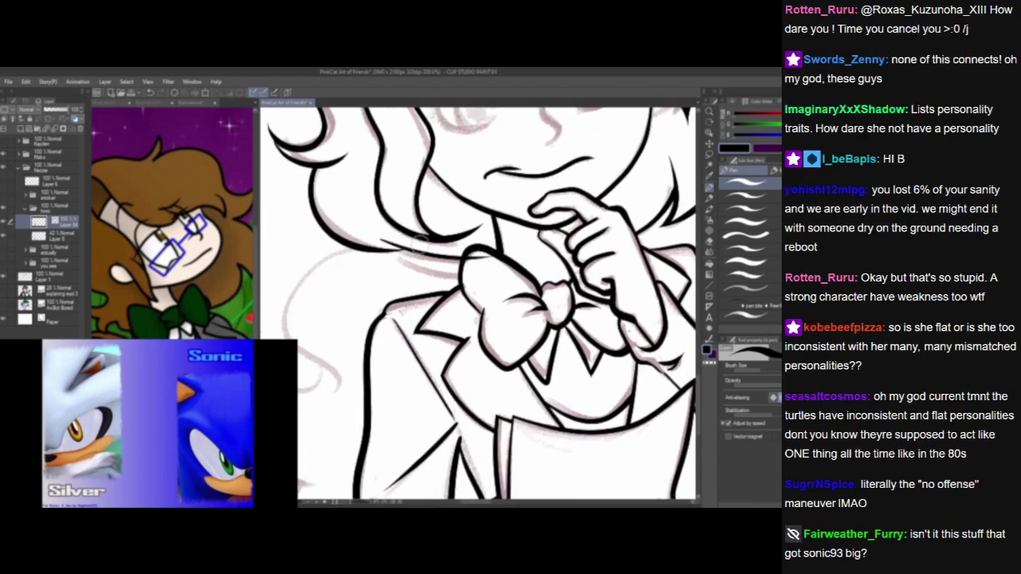
mouse_move(383, 240)
mouse_down()
mouse_move(406, 246)
mouse_move(413, 267)
mouse_move(483, 283)
mouse_up()
key(ctrl+z)
mouse_move(379, 243)
mouse_down()
mouse_move(406, 259)
mouse_move(487, 279)
mouse_up()
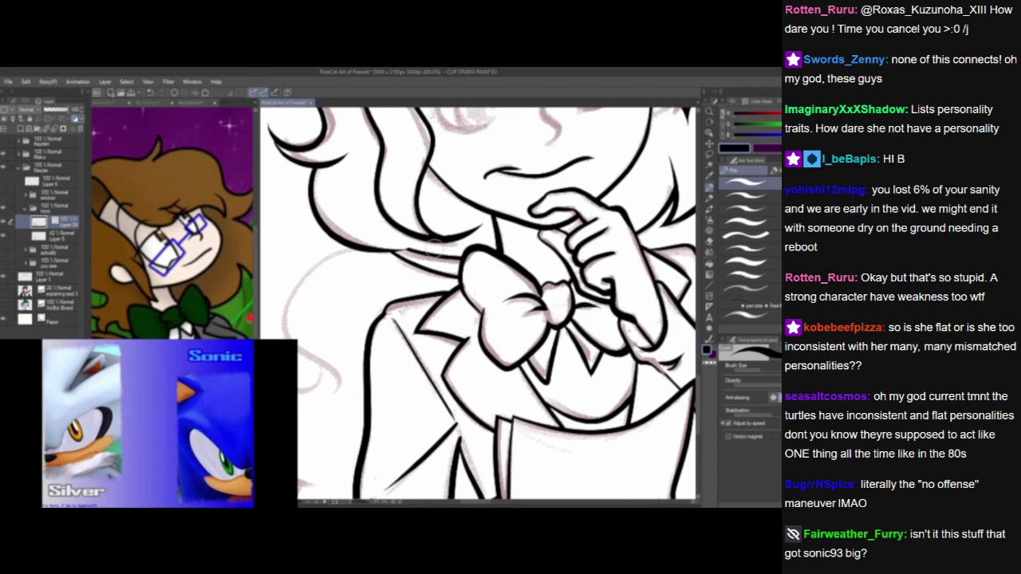
click(148, 423)
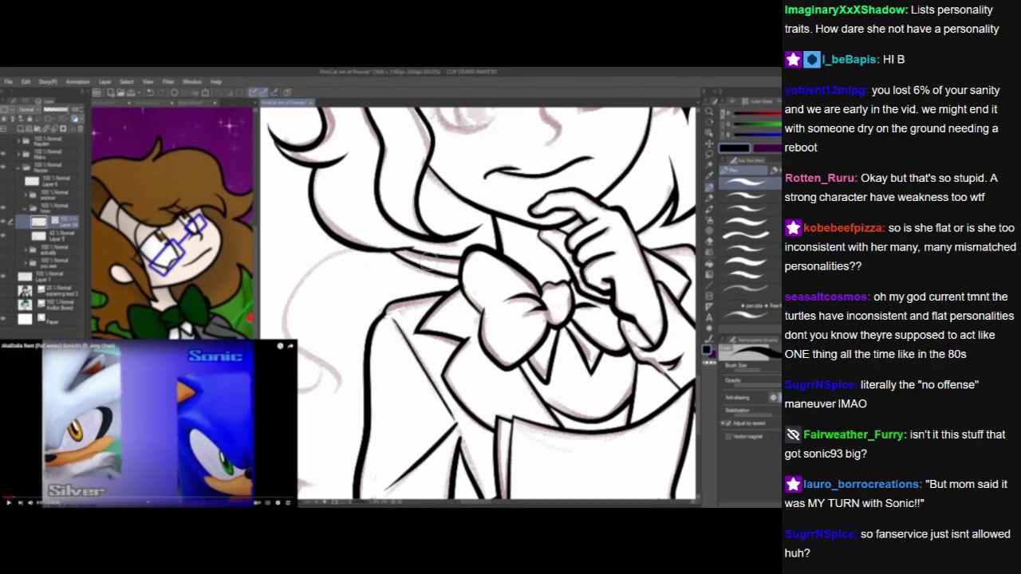
Ink the long wavy hair outline that flows behind the shoulder down to the canvas edge.
drag(395, 373, 479, 297)
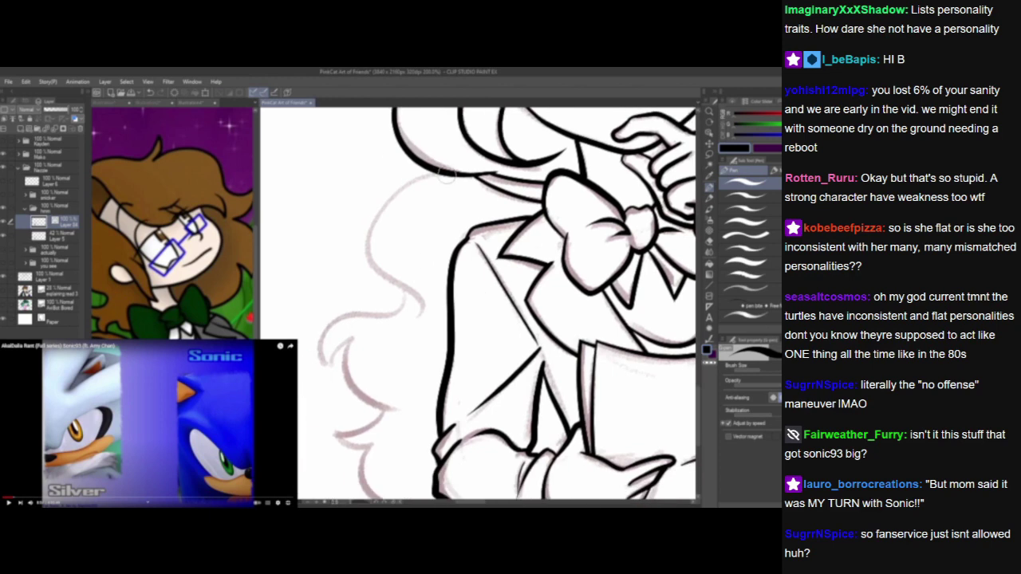
mouse_move(436, 168)
mouse_down()
mouse_move(374, 223)
mouse_move(403, 315)
mouse_up()
key(ctrl+z)
mouse_move(437, 167)
mouse_down()
mouse_move(367, 249)
mouse_move(417, 331)
mouse_move(466, 293)
mouse_up()
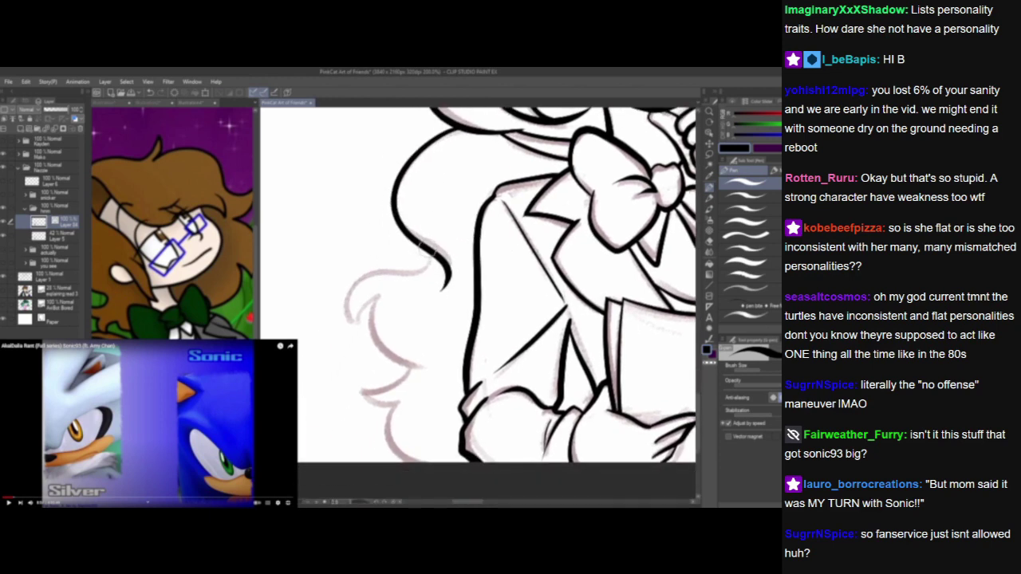
mouse_move(431, 257)
mouse_down()
mouse_move(344, 299)
mouse_move(349, 319)
mouse_move(379, 293)
mouse_move(427, 366)
mouse_move(460, 302)
mouse_move(358, 330)
mouse_move(394, 351)
mouse_move(402, 409)
mouse_up()
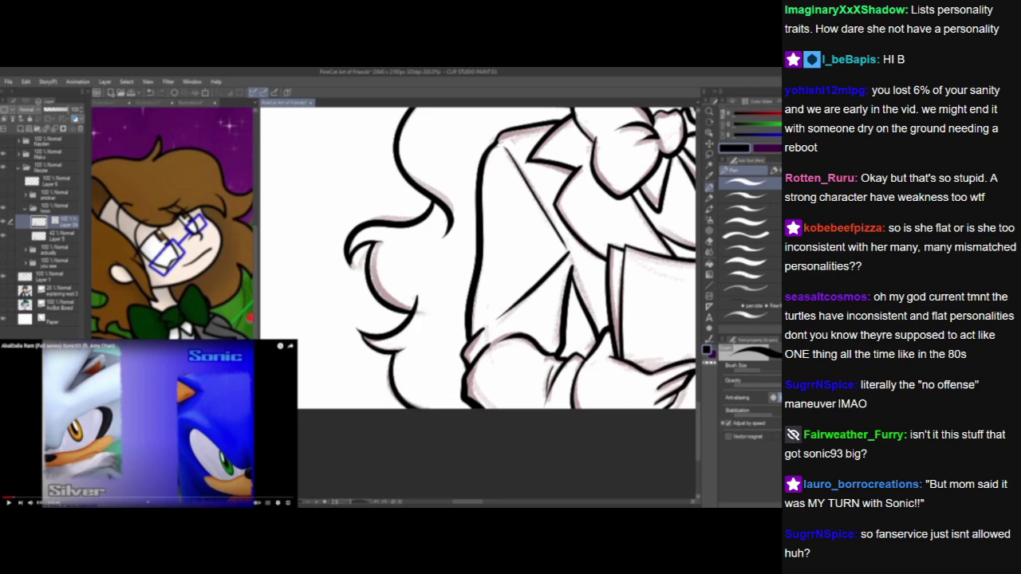
Ink the small curved nose, redrawing it until it follows the sketch, and the upper lid of the fully visible eye.
scroll(462, 323, up, 5)
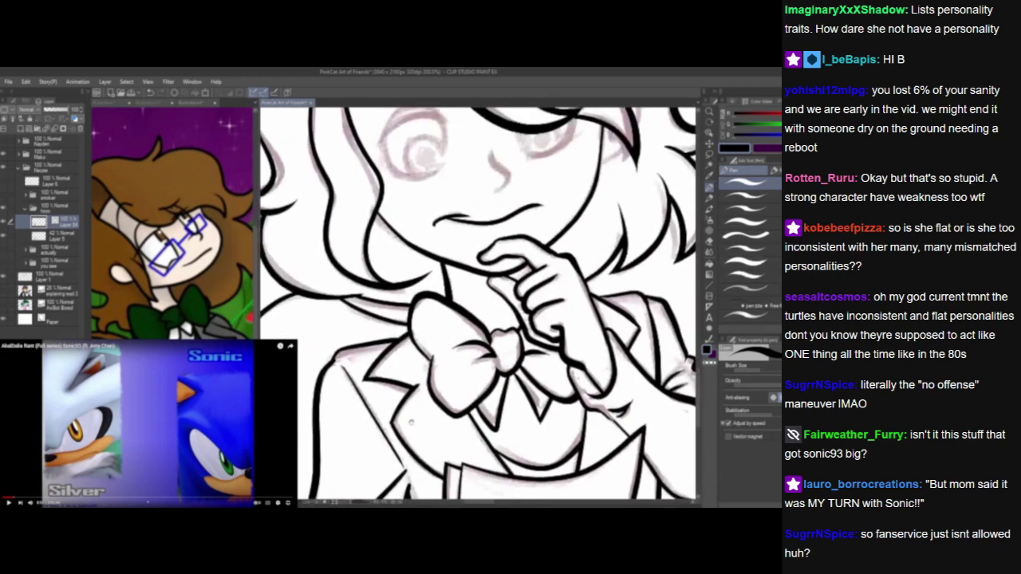
click(148, 423)
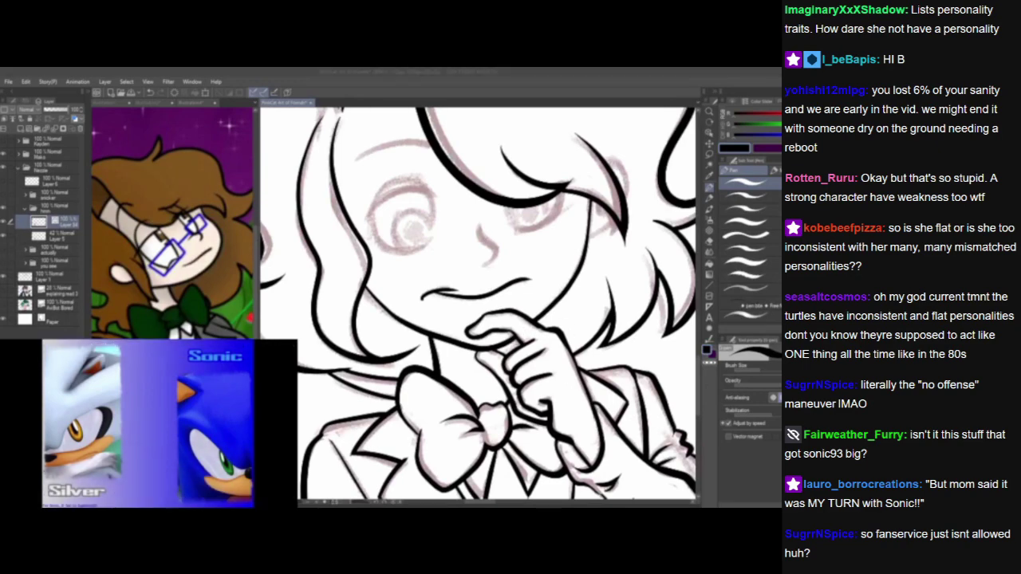
click(476, 333)
drag(520, 377, 512, 391)
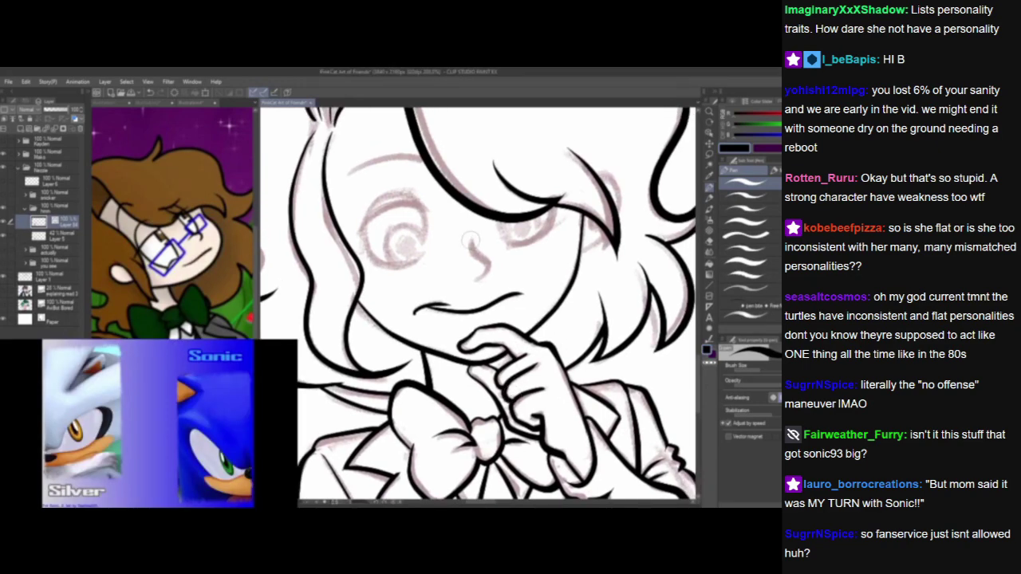
drag(471, 238, 486, 277)
key(ctrl+z)
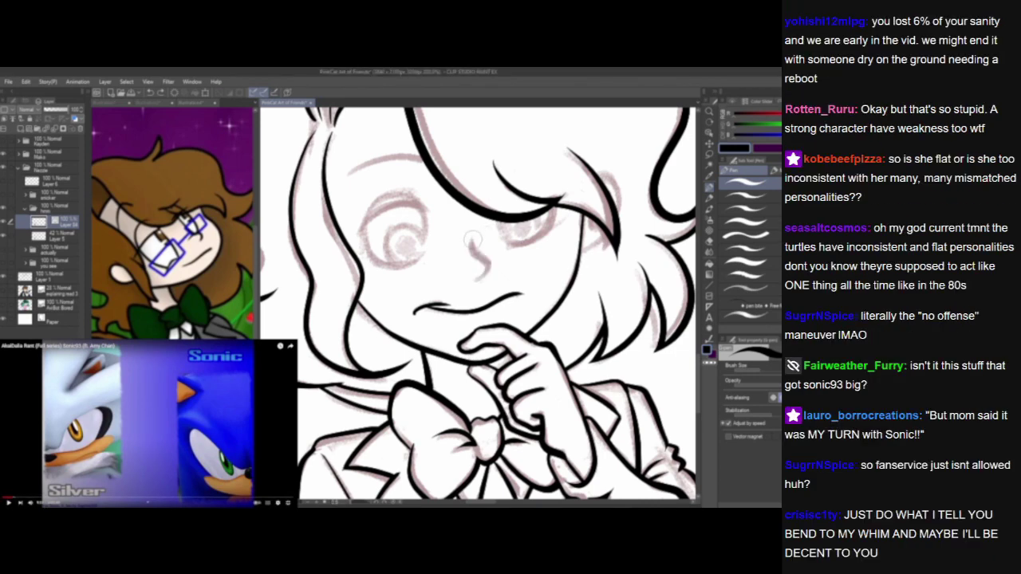
mouse_move(471, 239)
mouse_down()
mouse_move(488, 267)
mouse_move(478, 275)
mouse_up()
key(ctrl+z)
drag(471, 238, 477, 279)
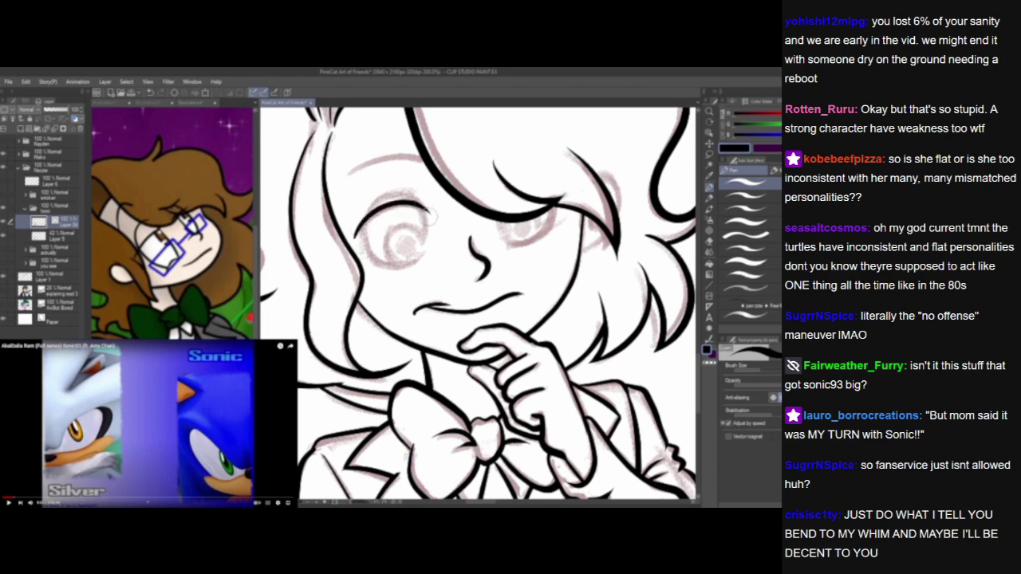
Ink the arched eyebrow above the fully visible eye, replacing the first stroke.
drag(346, 171, 428, 155)
key(ctrl+z)
mouse_move(351, 170)
mouse_down()
mouse_move(388, 152)
mouse_move(426, 157)
mouse_up()
Ink the ear showing behind the pointed hair strand at the side of the face.
drag(540, 386, 499, 401)
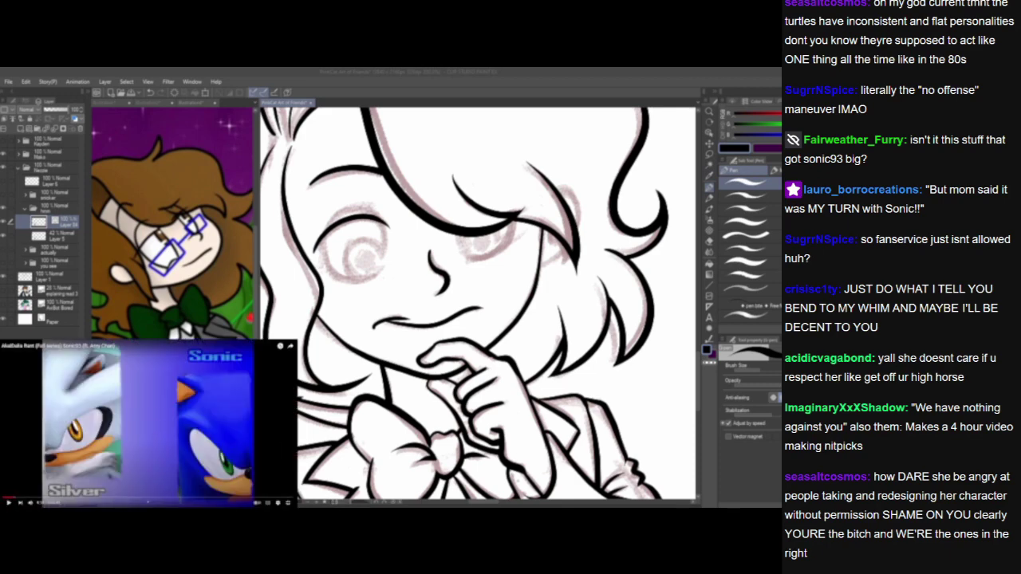
mouse_move(507, 298)
mouse_down()
mouse_move(566, 288)
mouse_move(503, 283)
mouse_up()
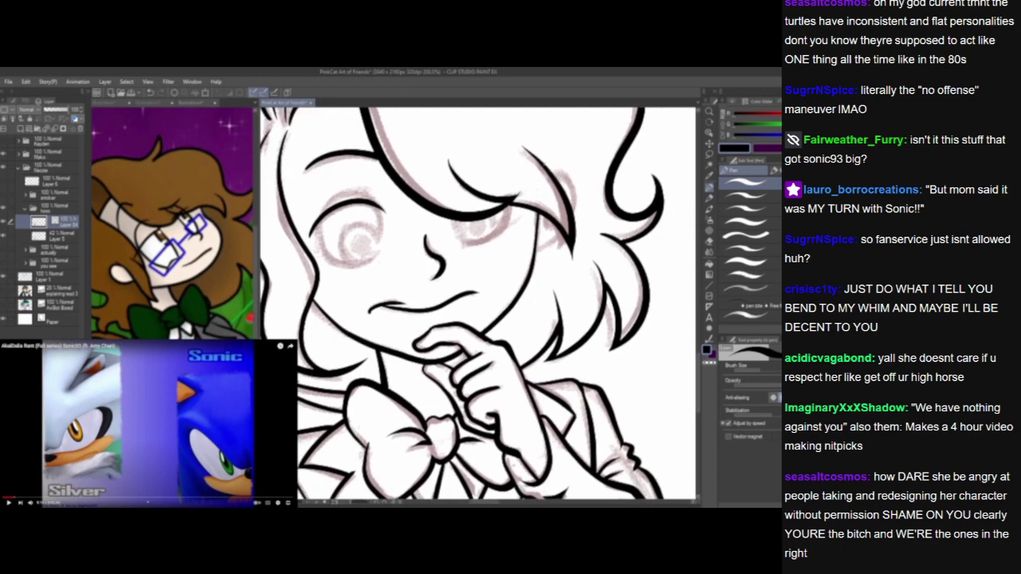
mouse_move(541, 177)
mouse_down()
mouse_move(552, 170)
mouse_move(533, 255)
mouse_move(524, 253)
mouse_up()
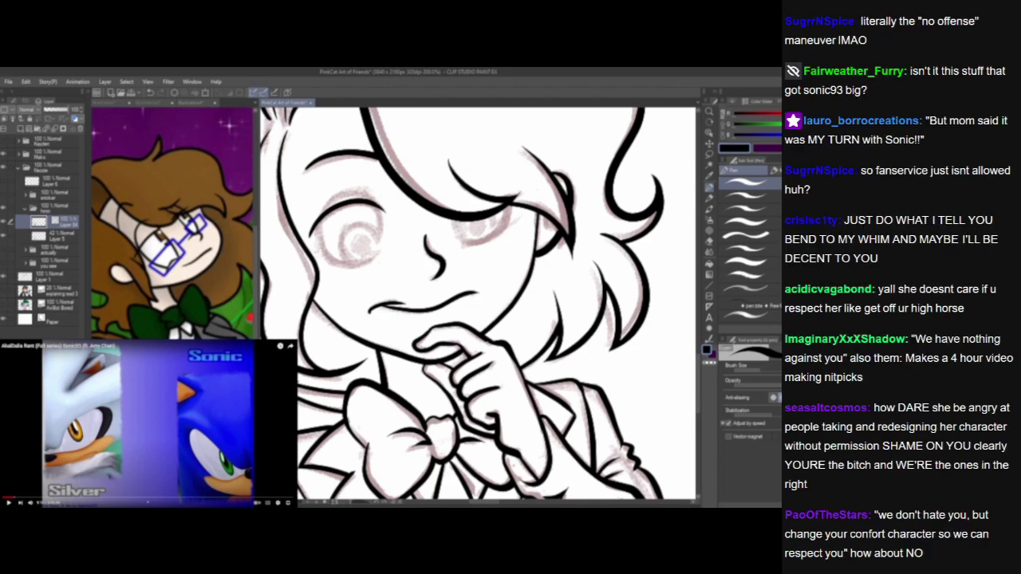
click(147, 423)
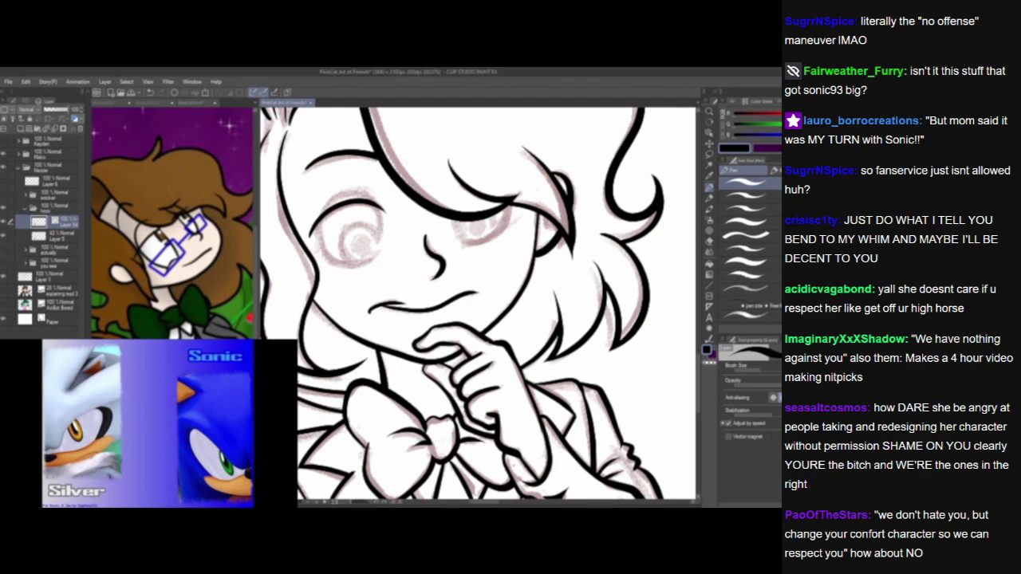
click(148, 424)
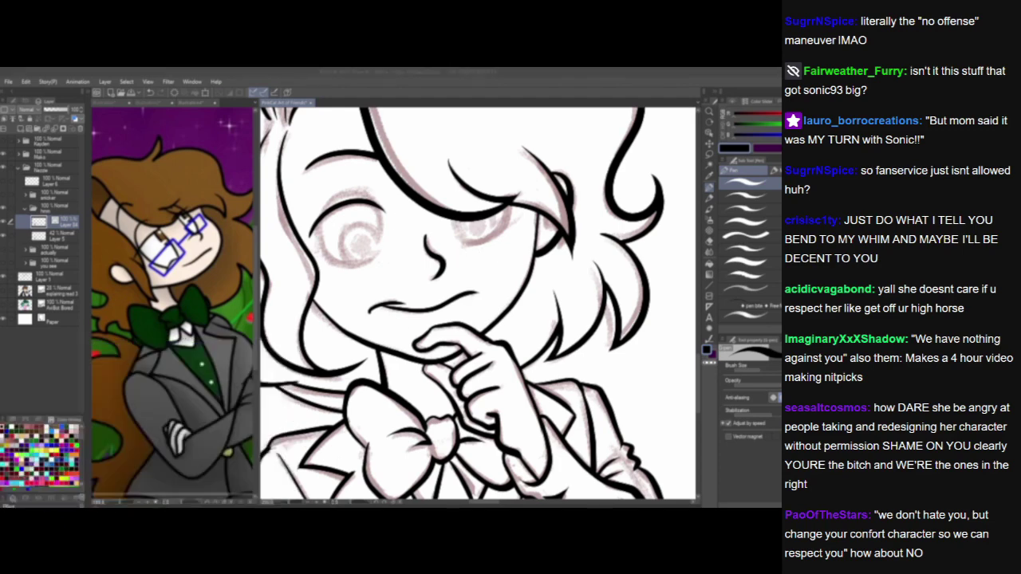
click(485, 268)
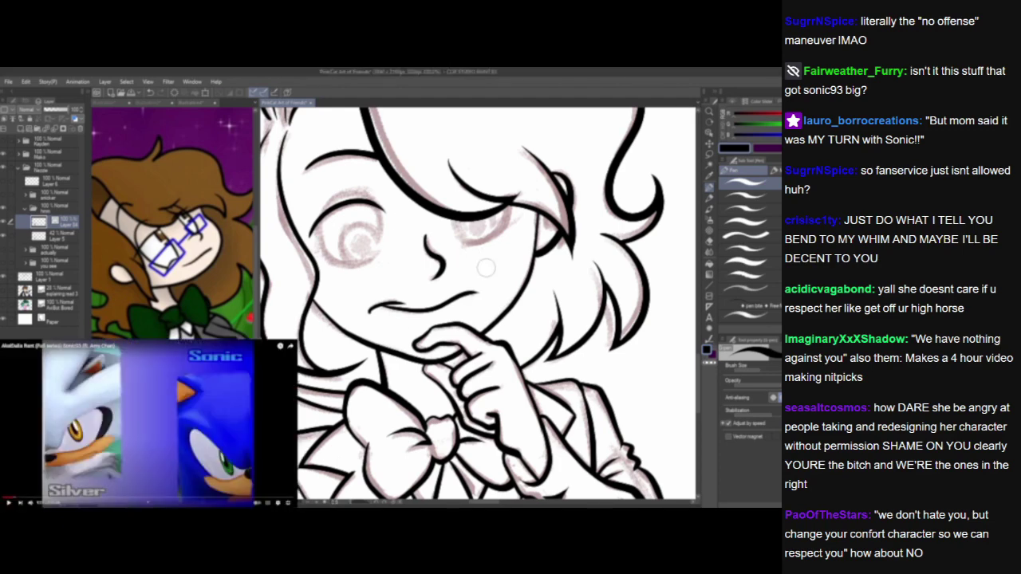
Ink the sides and lower edge of the fully visible eye to close its outline.
mouse_move(327, 258)
mouse_down()
mouse_move(352, 267)
mouse_move(377, 253)
mouse_up()
drag(323, 214, 347, 266)
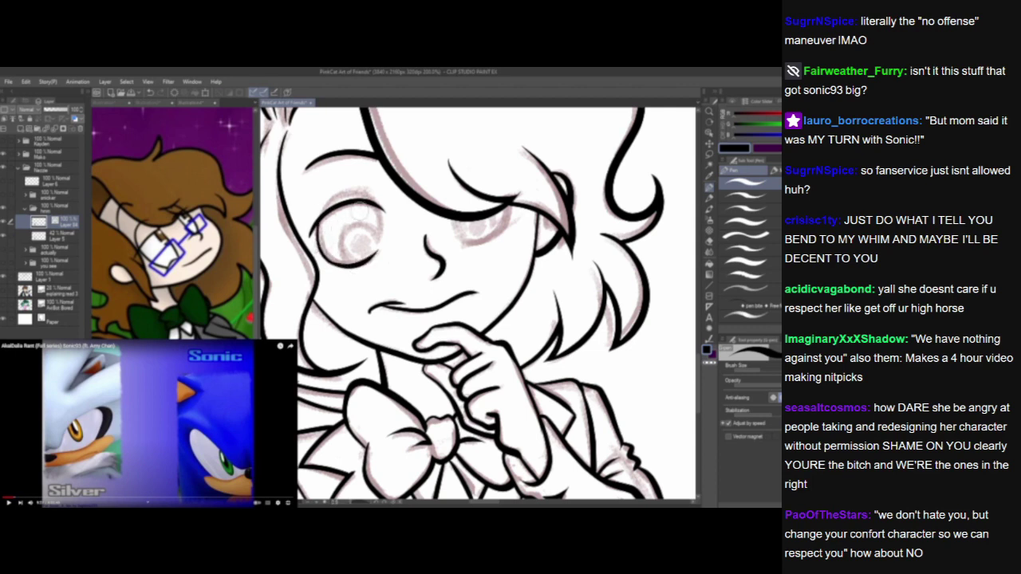
drag(377, 204, 378, 239)
Ink the lower outline of the eye partly covered by the hair, replacing the first stroke.
mouse_move(485, 218)
mouse_down()
mouse_move(451, 209)
mouse_move(456, 241)
mouse_move(477, 249)
mouse_move(507, 206)
mouse_up()
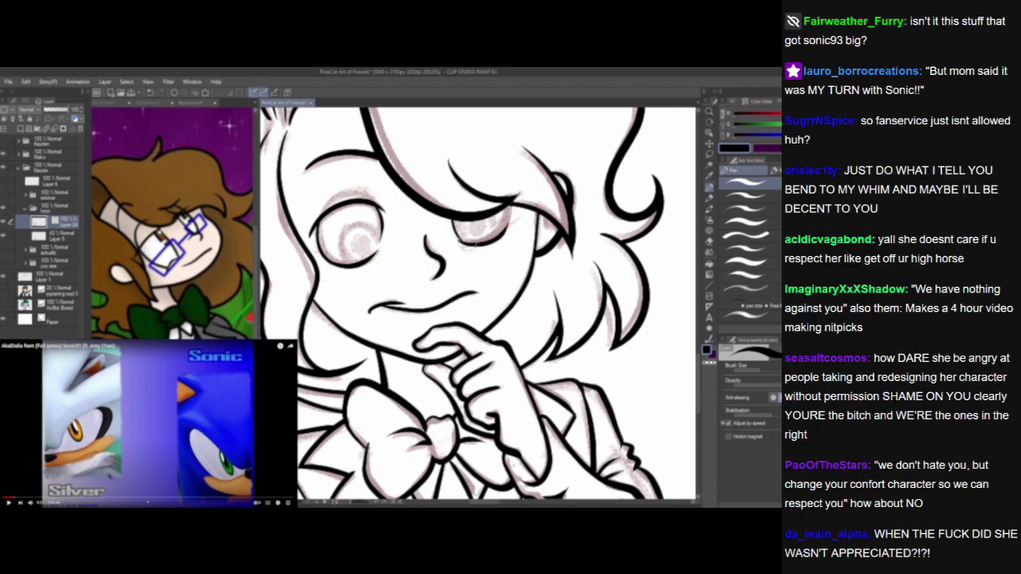
key(ctrl+z)
drag(455, 228, 505, 214)
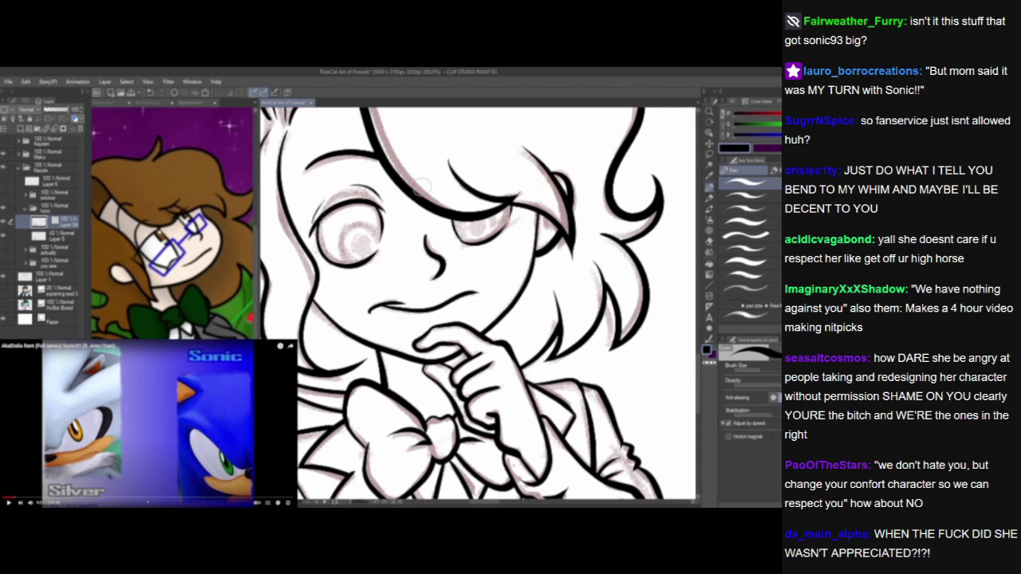
Ink the round irises inside both eyes, undoing strokes on the partly covered eye that miss the sketch.
mouse_move(351, 264)
mouse_down()
mouse_move(367, 224)
mouse_move(384, 243)
mouse_move(349, 263)
mouse_move(369, 232)
mouse_up()
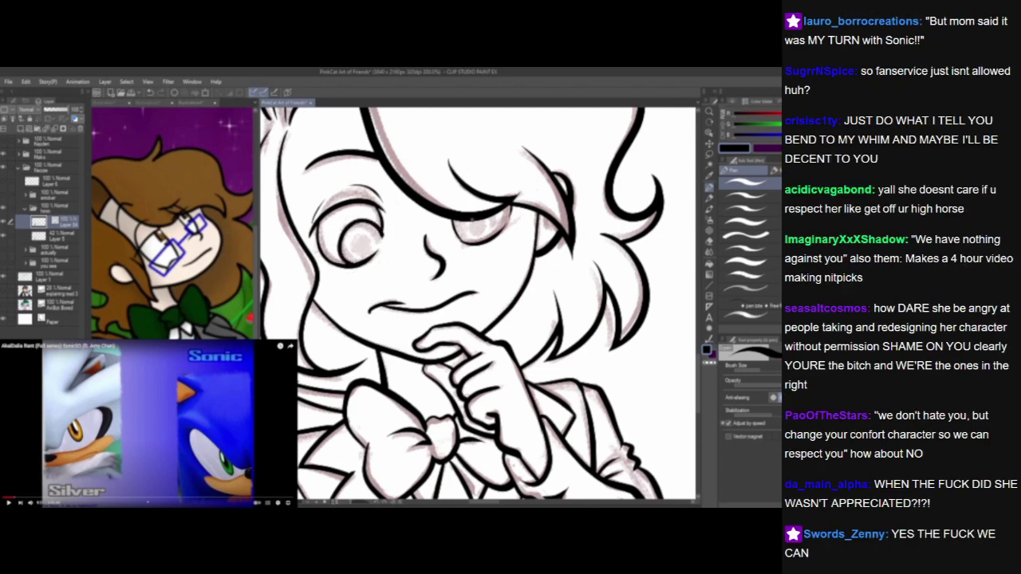
mouse_move(464, 216)
mouse_down()
mouse_move(467, 238)
mouse_move(485, 239)
mouse_move(502, 201)
mouse_move(504, 228)
mouse_up()
key(ctrl+z)
key(ctrl+z)
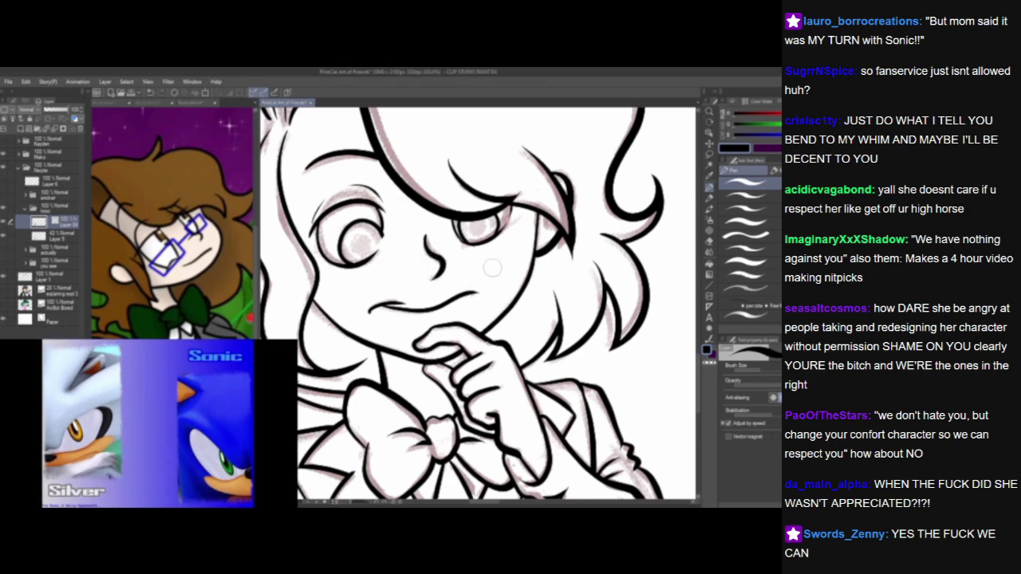
Ink the pointed end of the hat brim showing beside the outer feather, clearing the overlapping strokes.
scroll(577, 419, down, 3)
scroll(577, 363, down, 3)
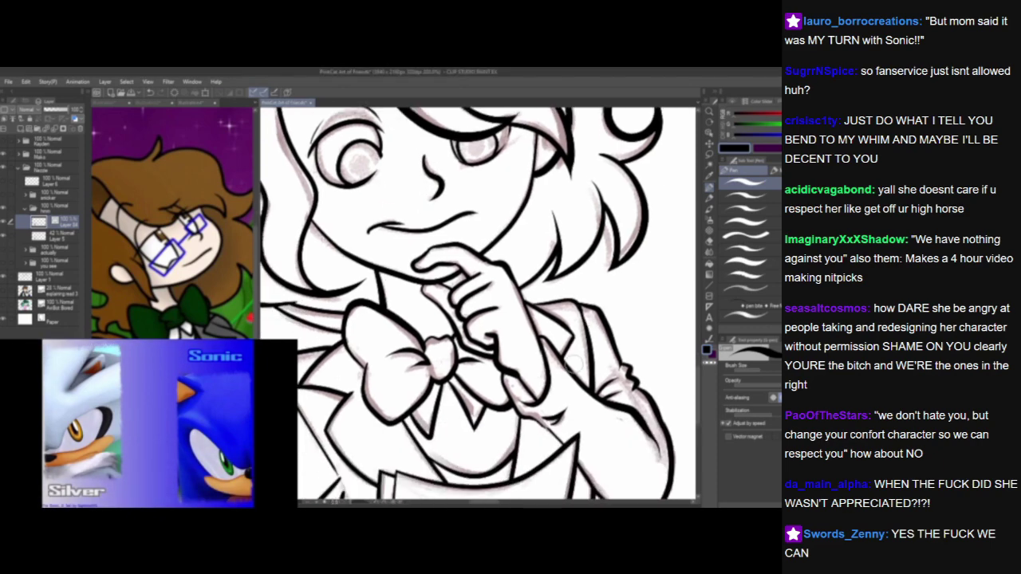
scroll(566, 302, down, 3)
scroll(546, 283, up, 5)
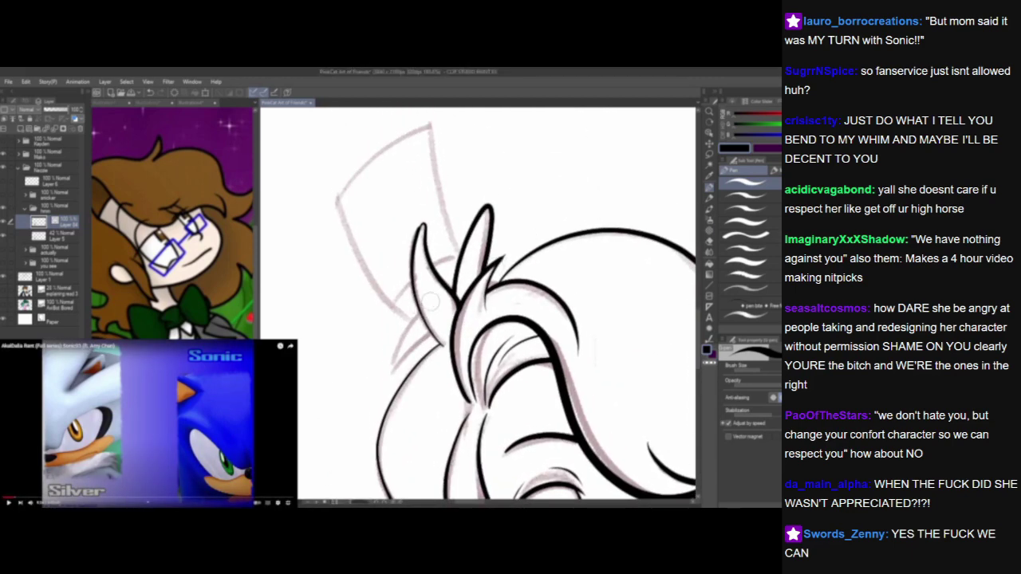
mouse_move(435, 295)
mouse_down()
mouse_move(388, 375)
mouse_move(446, 320)
mouse_up()
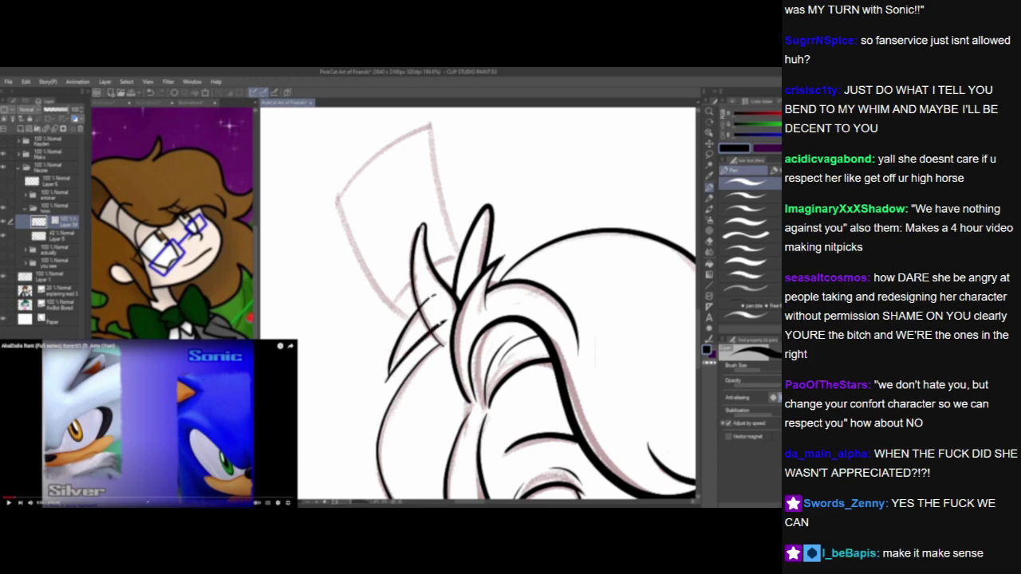
key(ctrl+z)
drag(440, 394, 415, 441)
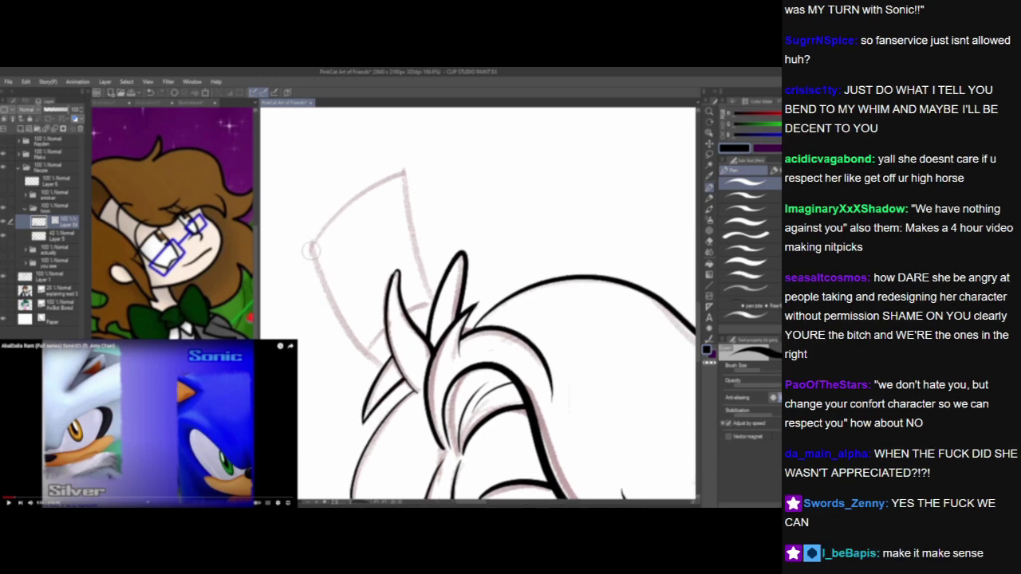
Ink the tilted top hat's crown with its curved sides and top edge, and add the hat band line.
mouse_move(303, 214)
mouse_down()
mouse_move(352, 348)
mouse_move(387, 373)
mouse_move(351, 348)
mouse_move(303, 209)
mouse_up()
key(ctrl+z)
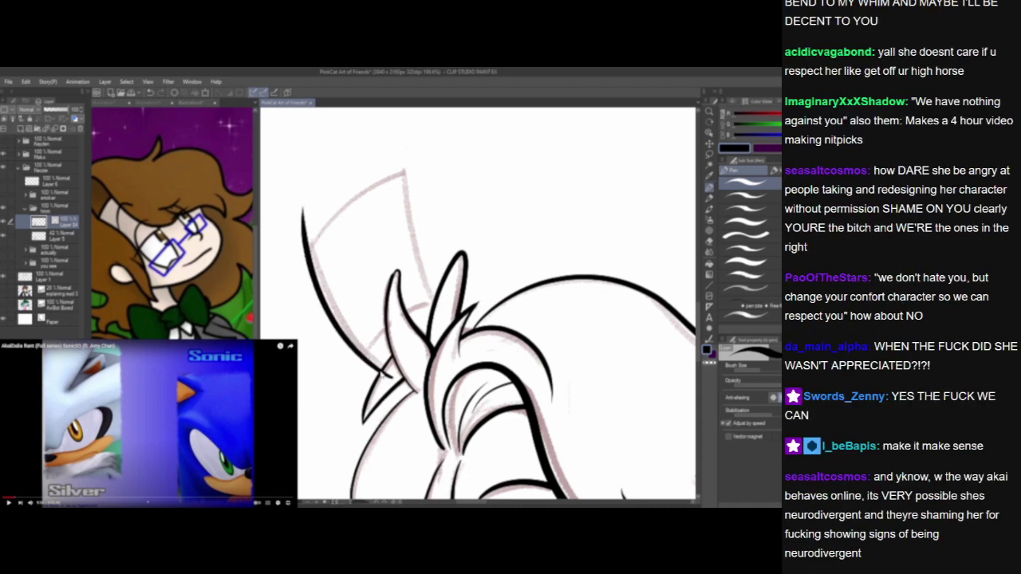
key(ctrl+z)
mouse_move(391, 378)
mouse_down()
mouse_move(317, 287)
mouse_move(302, 199)
mouse_up()
mouse_move(306, 268)
mouse_down()
mouse_move(426, 167)
mouse_move(439, 323)
mouse_move(406, 209)
mouse_move(399, 136)
mouse_move(416, 164)
mouse_up()
key(ctrl+z)
drag(298, 225, 309, 229)
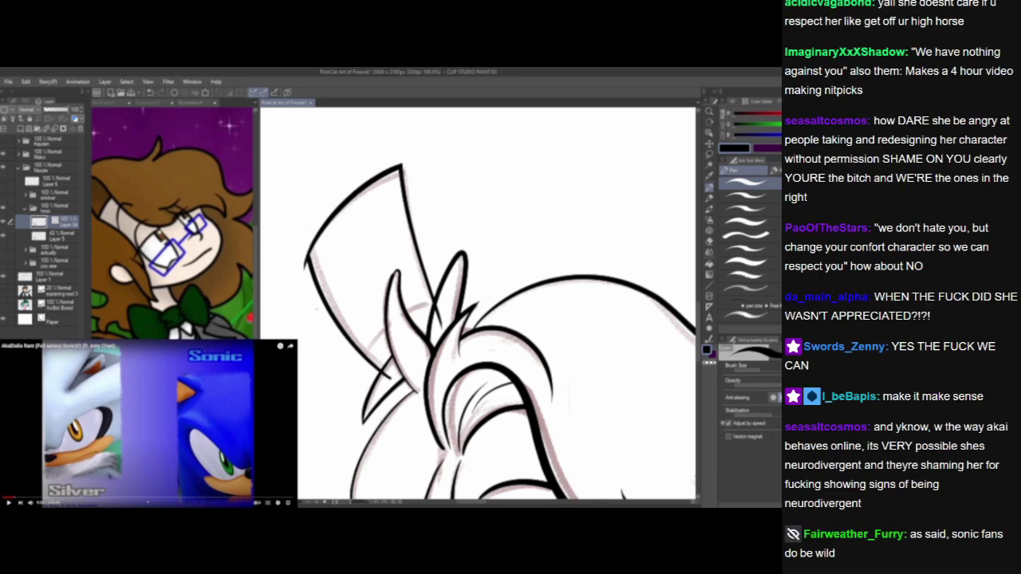
drag(440, 327, 437, 306)
mouse_move(356, 362)
mouse_down()
mouse_move(369, 330)
mouse_move(459, 281)
mouse_up()
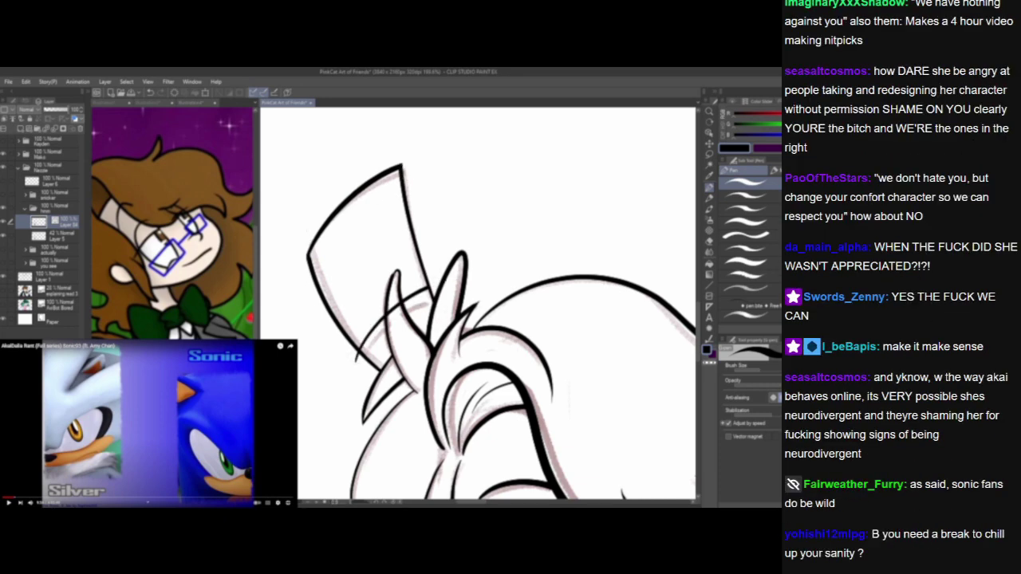
Ink the hat brim's other pointed end behind the upright feathers, redoing the first brim stroke.
scroll(376, 380, down, 4)
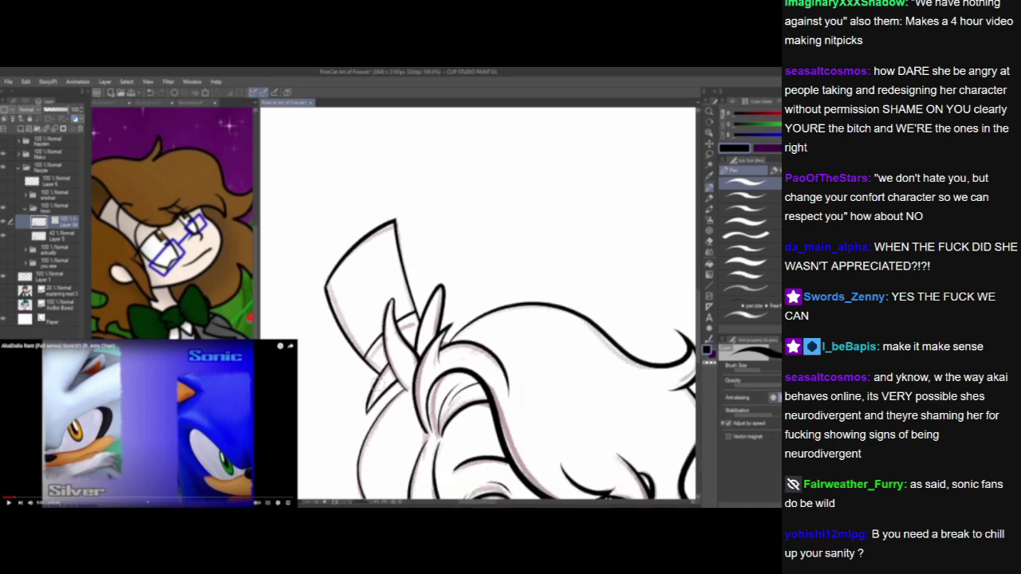
scroll(376, 380, up, 4)
scroll(376, 380, up, 1)
mouse_move(408, 359)
mouse_down()
mouse_move(451, 272)
mouse_move(561, 224)
mouse_up()
key(ctrl+z)
drag(426, 289, 535, 231)
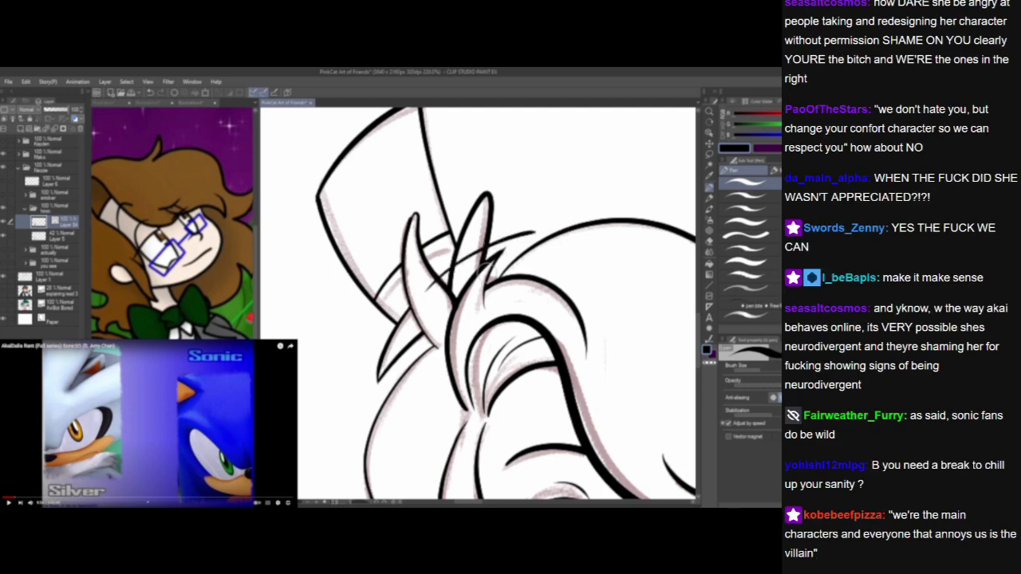
mouse_move(483, 284)
mouse_down()
mouse_move(544, 224)
mouse_move(537, 230)
mouse_up()
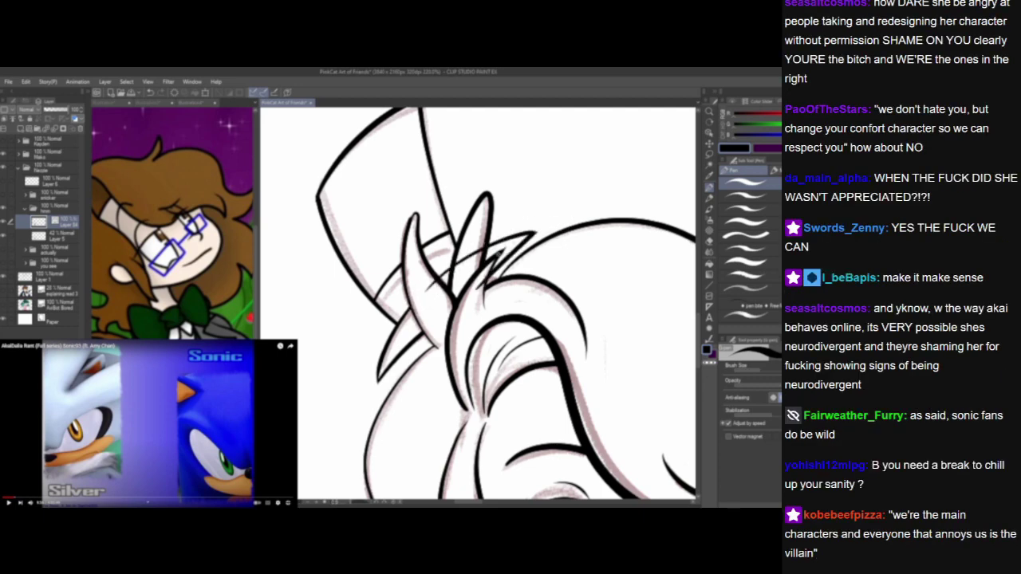
mouse_move(467, 250)
mouse_down()
mouse_move(472, 261)
mouse_move(434, 290)
mouse_move(485, 288)
mouse_up()
Ink the inner line of the ear behind the pointed hair strand.
scroll(475, 320, down, 5)
drag(535, 385, 498, 251)
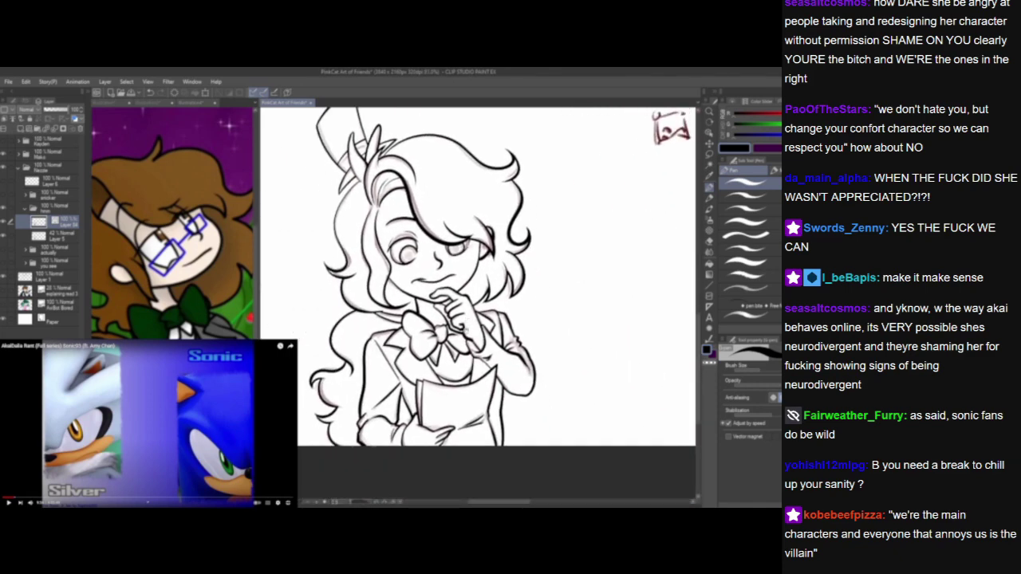
scroll(478, 303, up, 4)
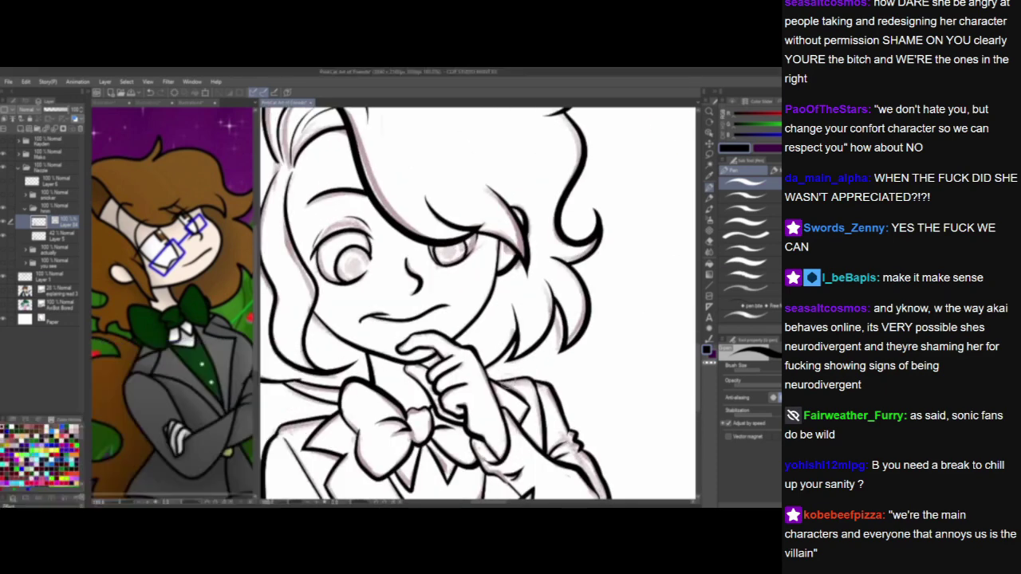
scroll(479, 303, up, 2)
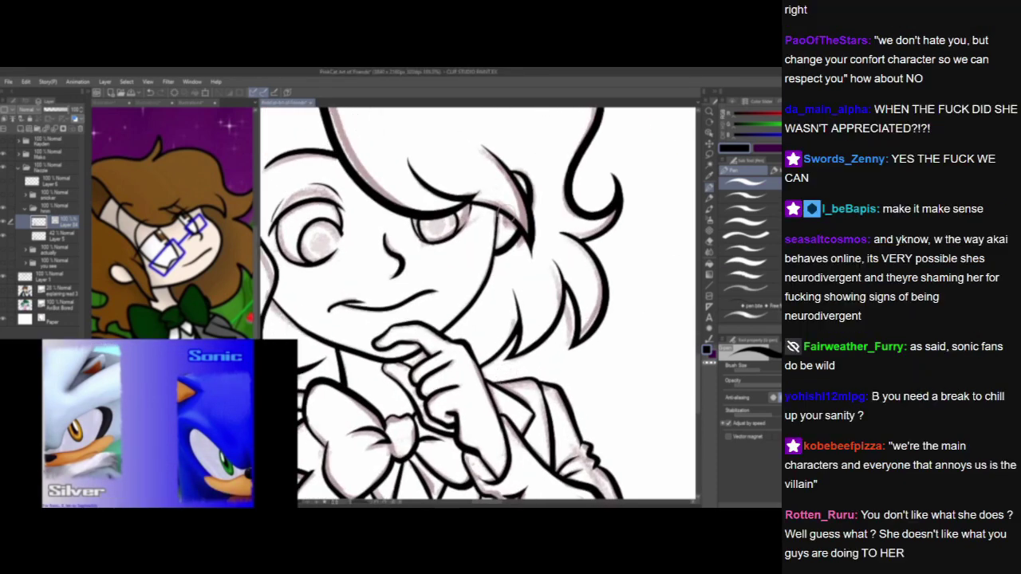
drag(504, 213, 507, 232)
Examine the inked character close up and as a whole for missing or stray lines.
scroll(521, 209, down, 1)
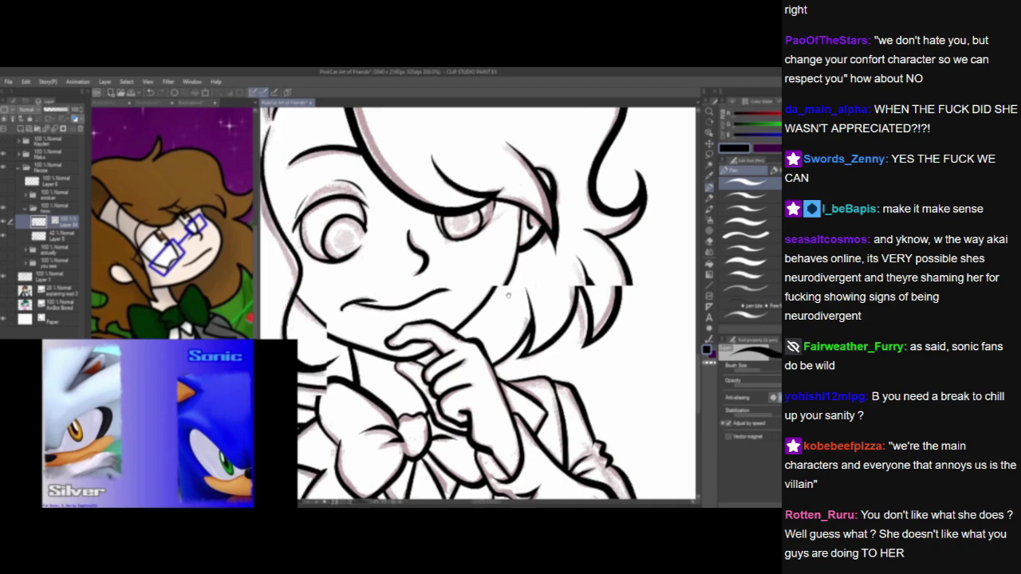
drag(491, 296, 569, 293)
click(148, 424)
scroll(558, 375, down, 2)
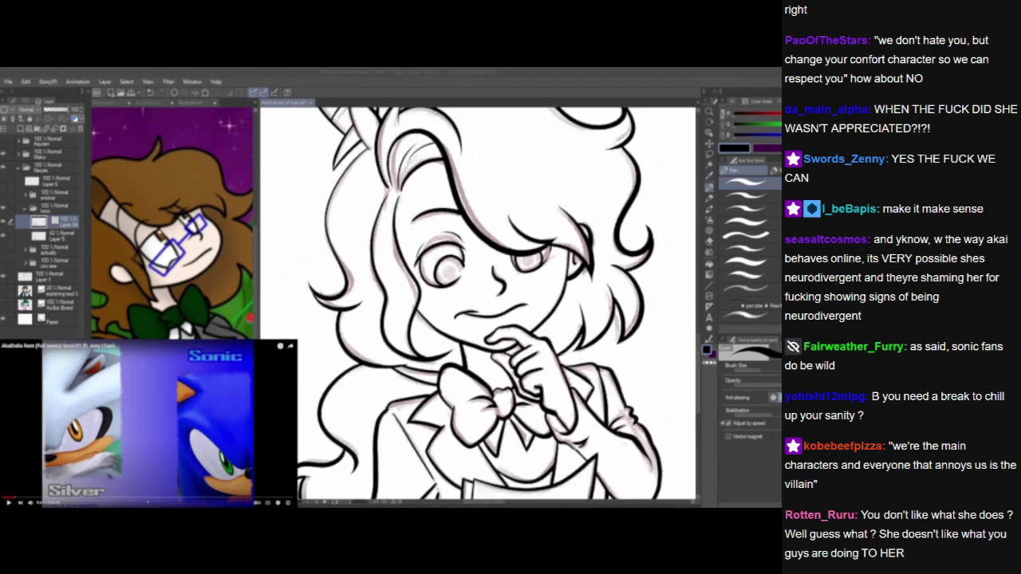
click(569, 380)
mouse_move(605, 394)
mouse_down()
mouse_move(524, 337)
mouse_move(522, 315)
mouse_up()
scroll(531, 351, down, 2)
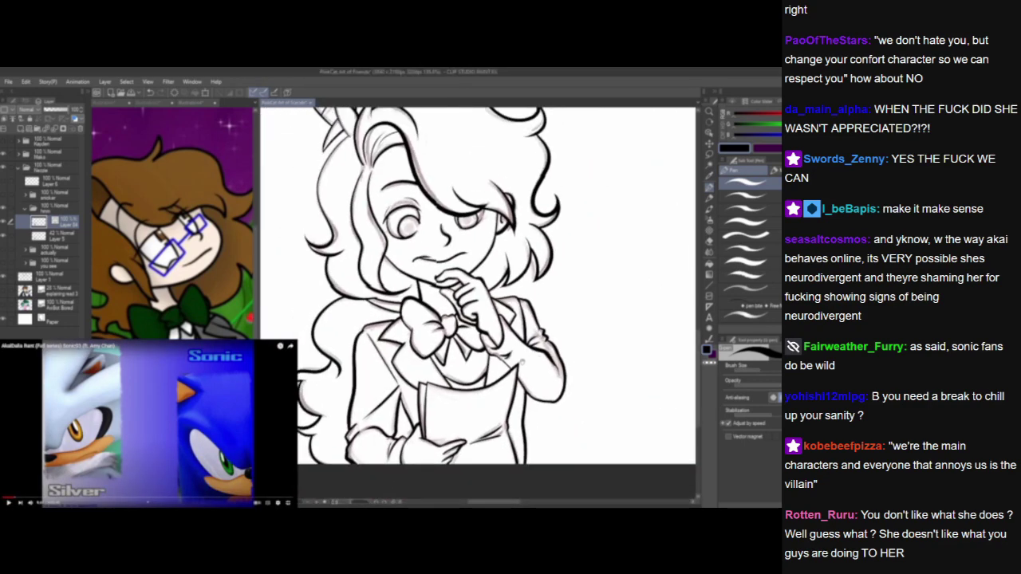
drag(523, 363, 522, 353)
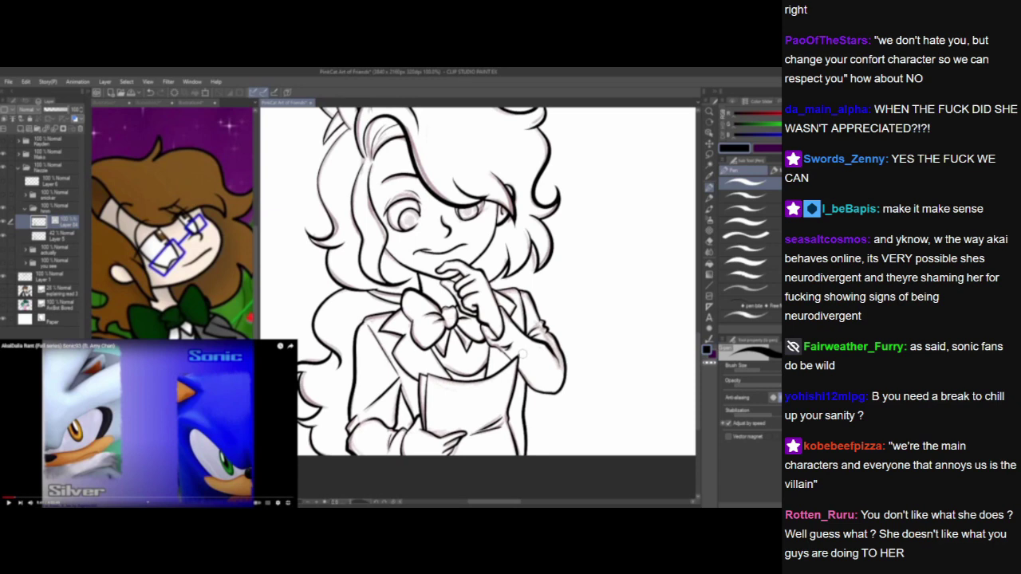
drag(522, 354, 529, 344)
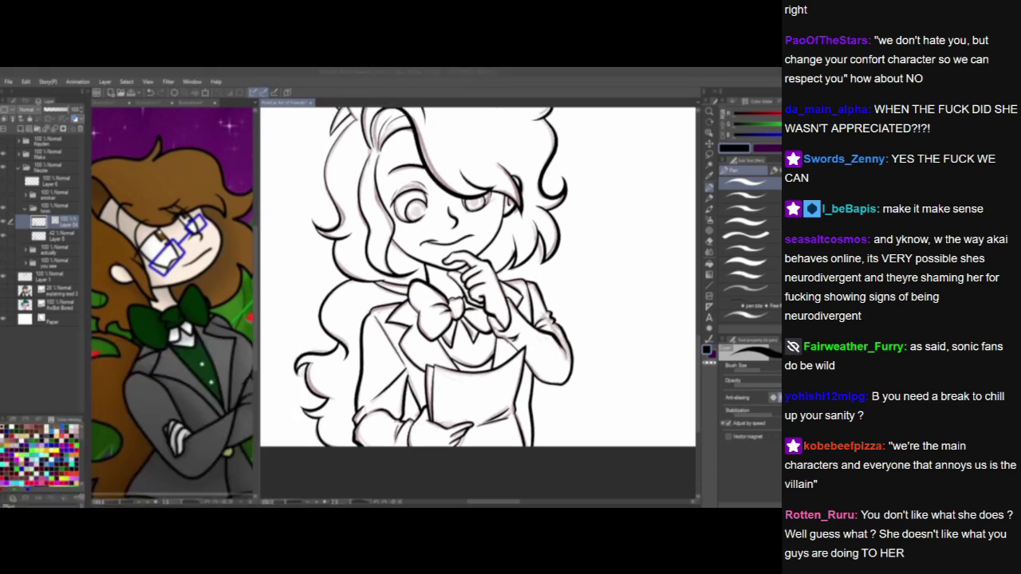
drag(496, 372, 486, 409)
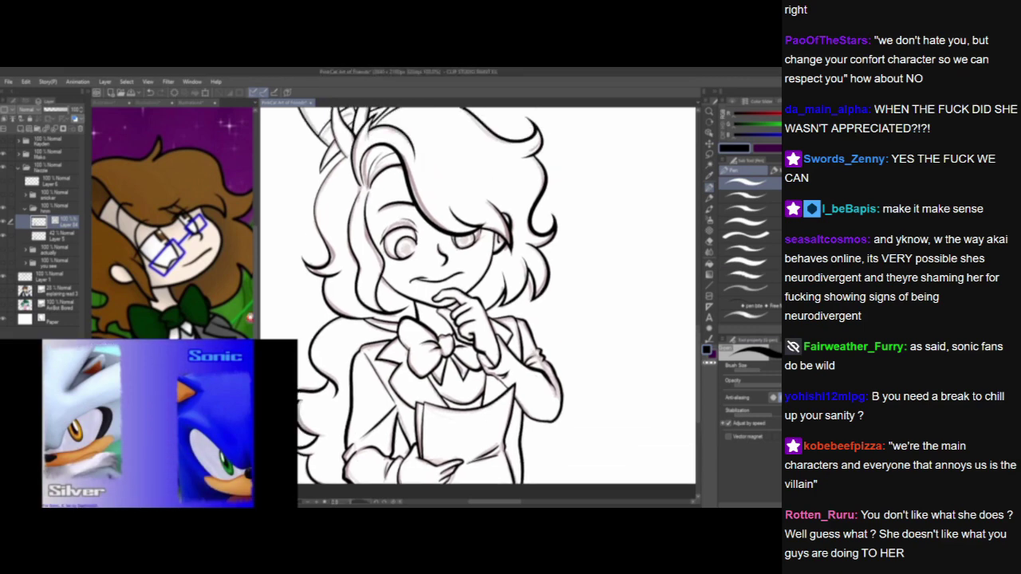
Collapse and hide the layer group of the inked drawing and show the group holding the next pose's sketch.
click(25, 208)
click(4, 208)
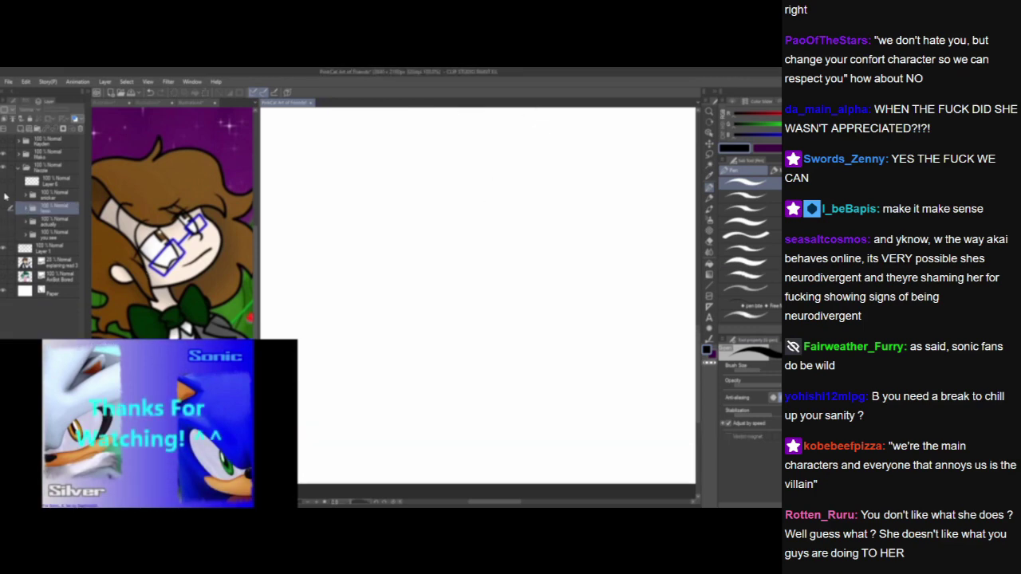
click(4, 195)
Lower the opacity of the new pose's sketch layer and add a new layer above it for the inking.
click(25, 195)
click(37, 210)
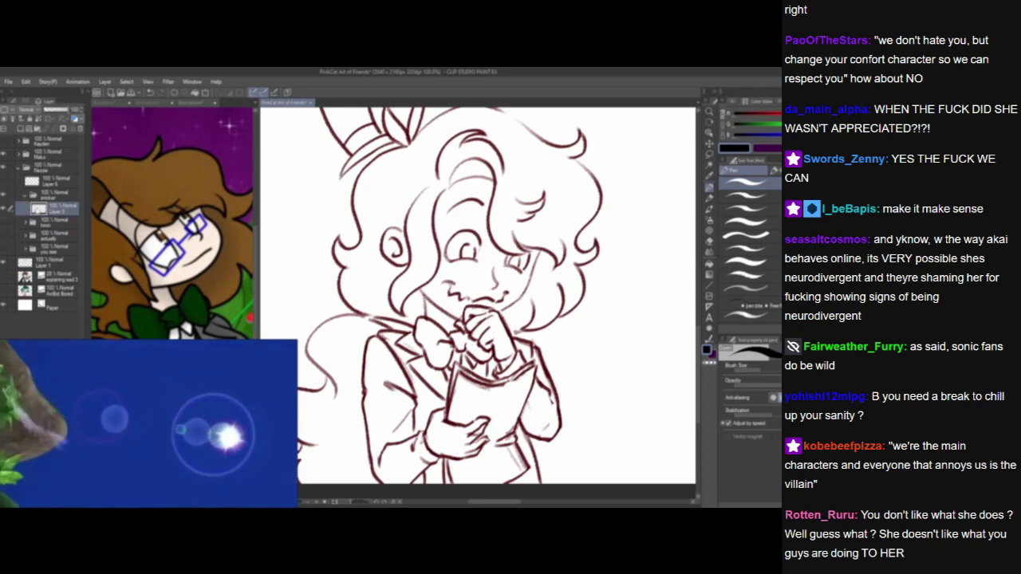
click(52, 110)
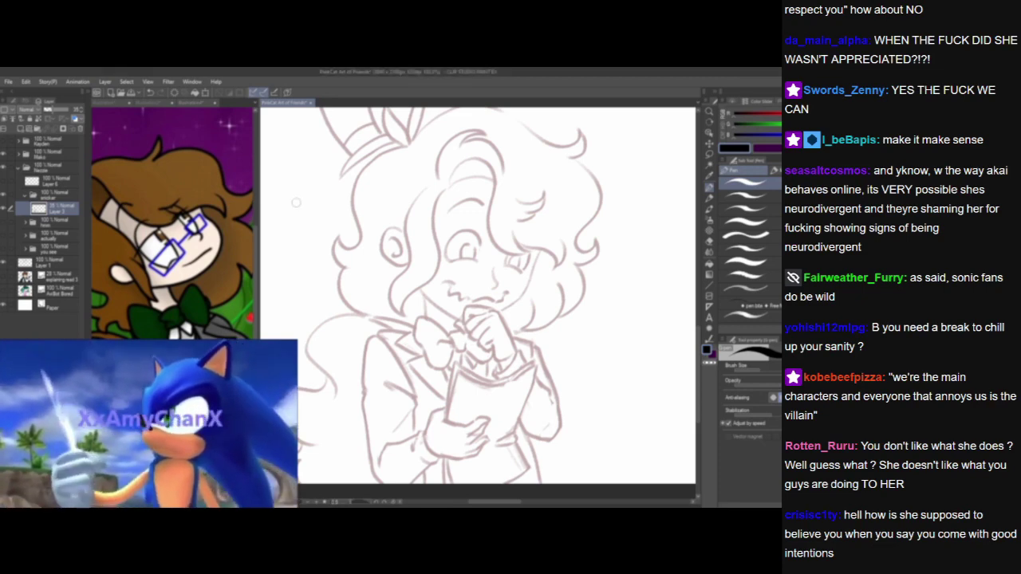
click(28, 129)
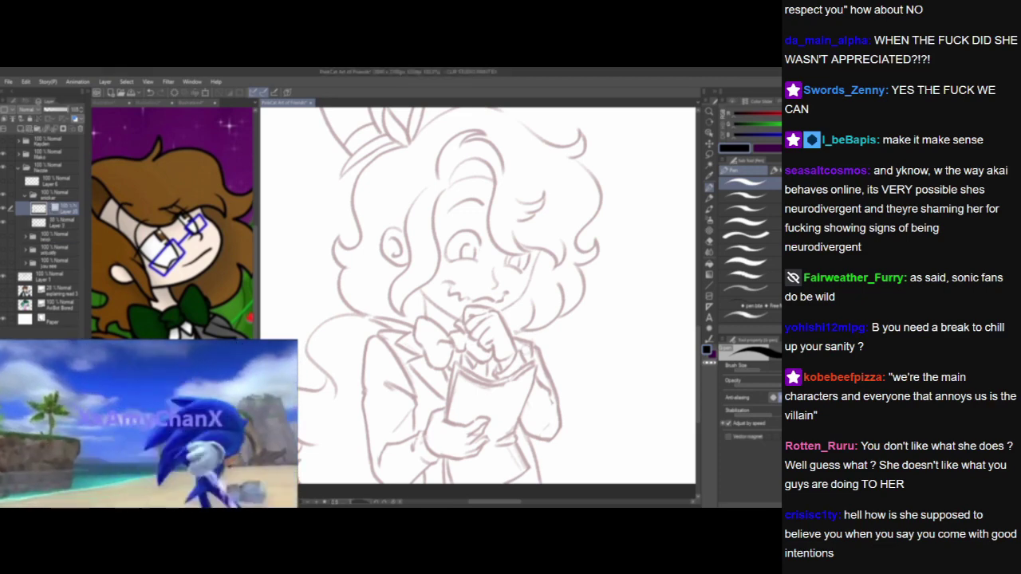
scroll(478, 296, down, 2)
drag(510, 287, 488, 300)
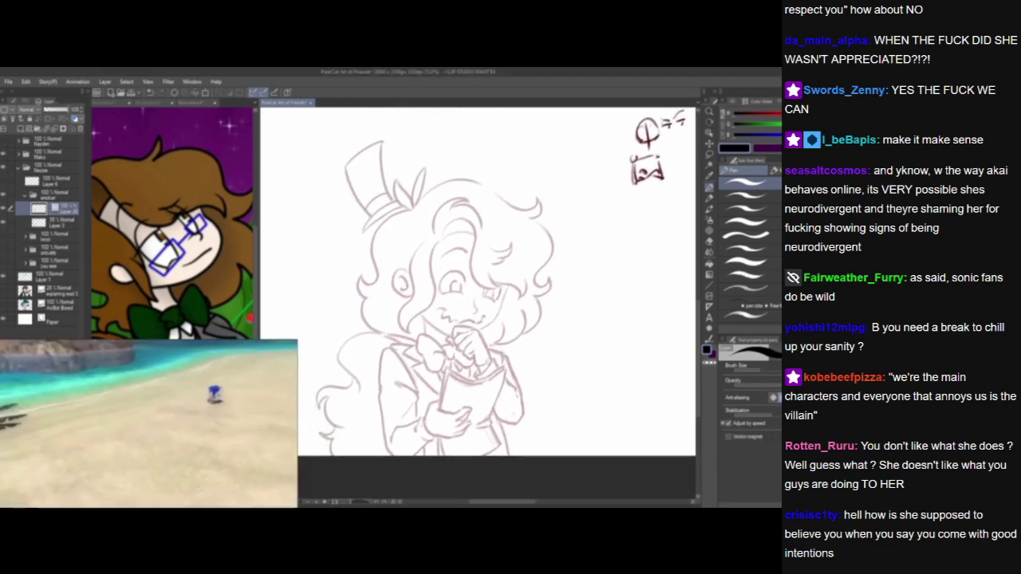
scroll(494, 319, up, 1)
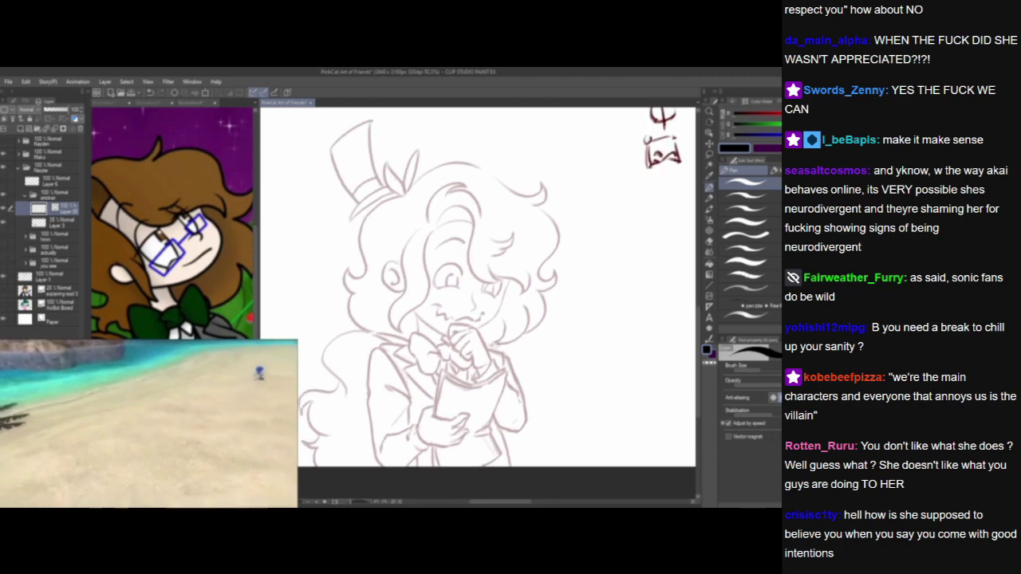
scroll(494, 295, up, 2)
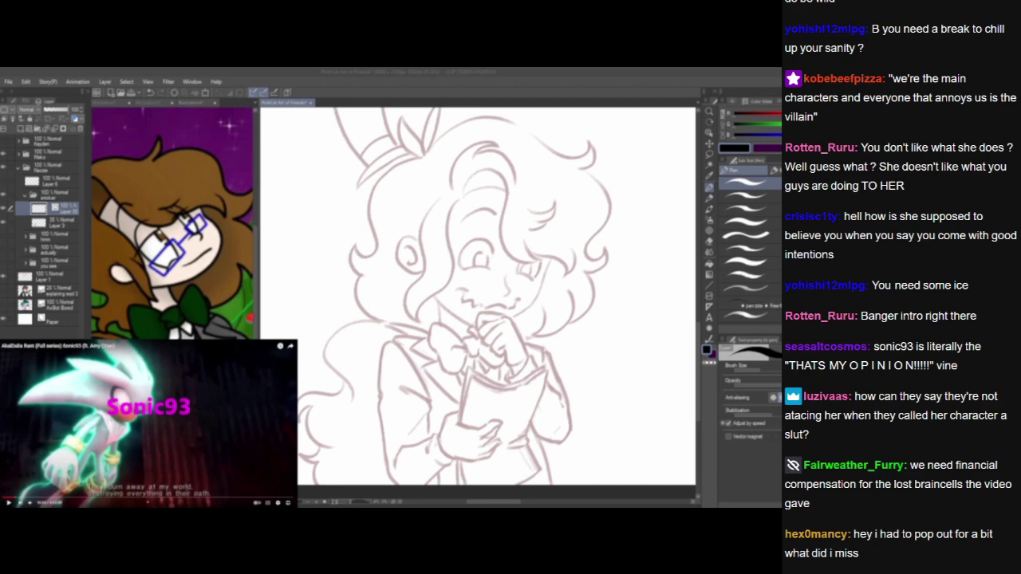
scroll(611, 351, up, 1)
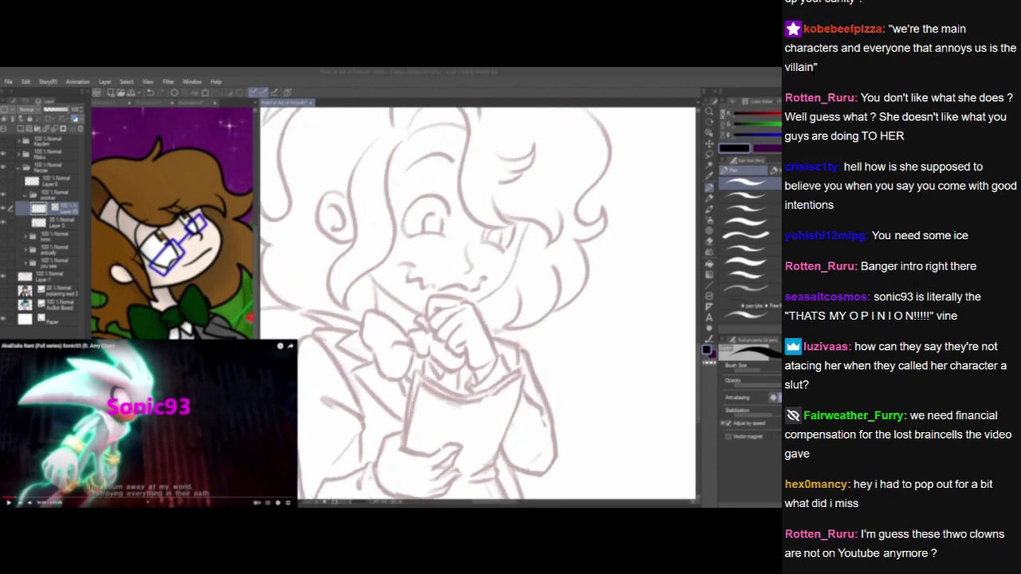
drag(498, 332, 545, 395)
scroll(525, 388, up, 1)
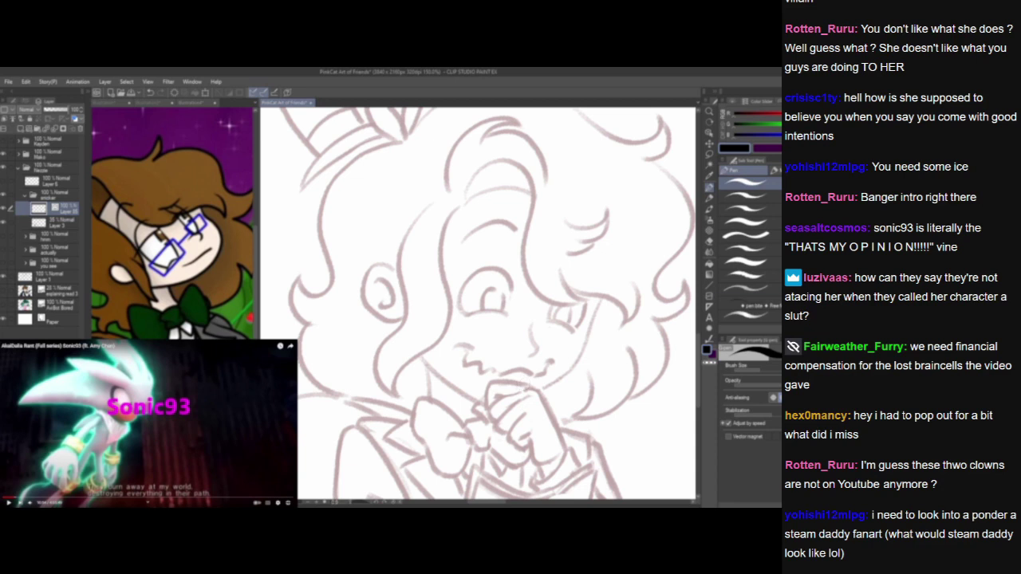
Leave the full-screen video, open YouTube in a new browser tab and search for another video.
key(Escape)
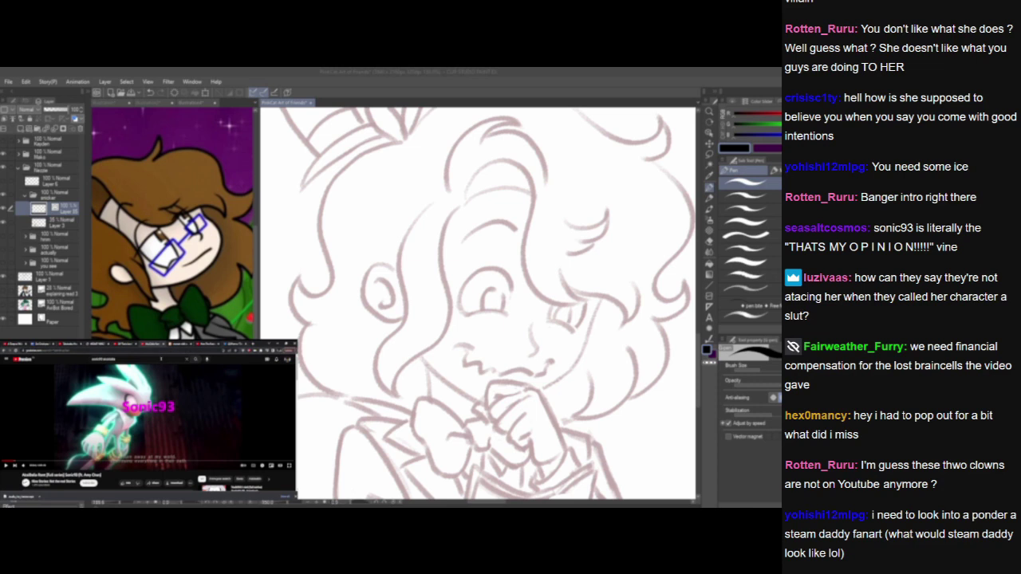
click(255, 344)
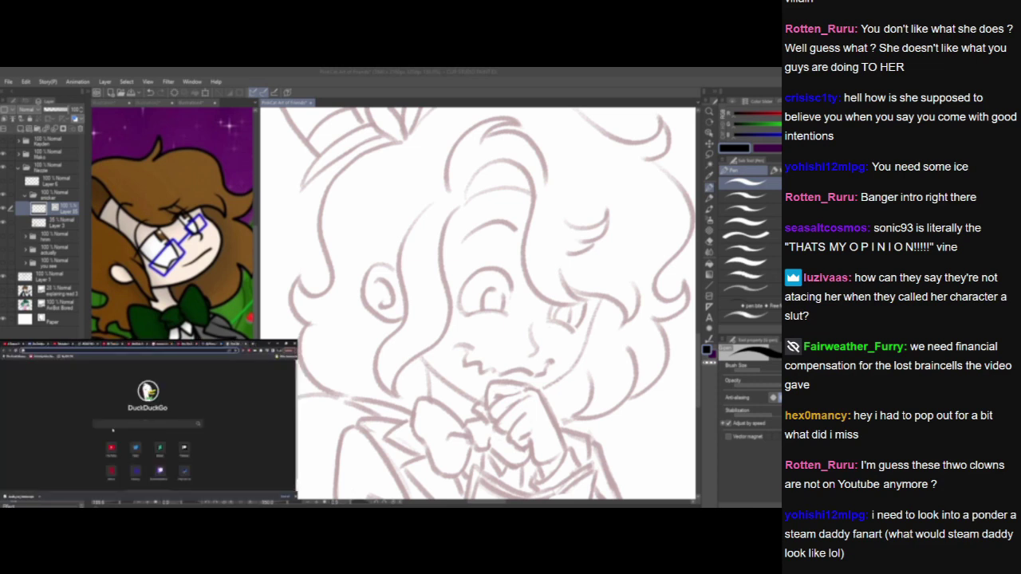
click(111, 450)
click(112, 449)
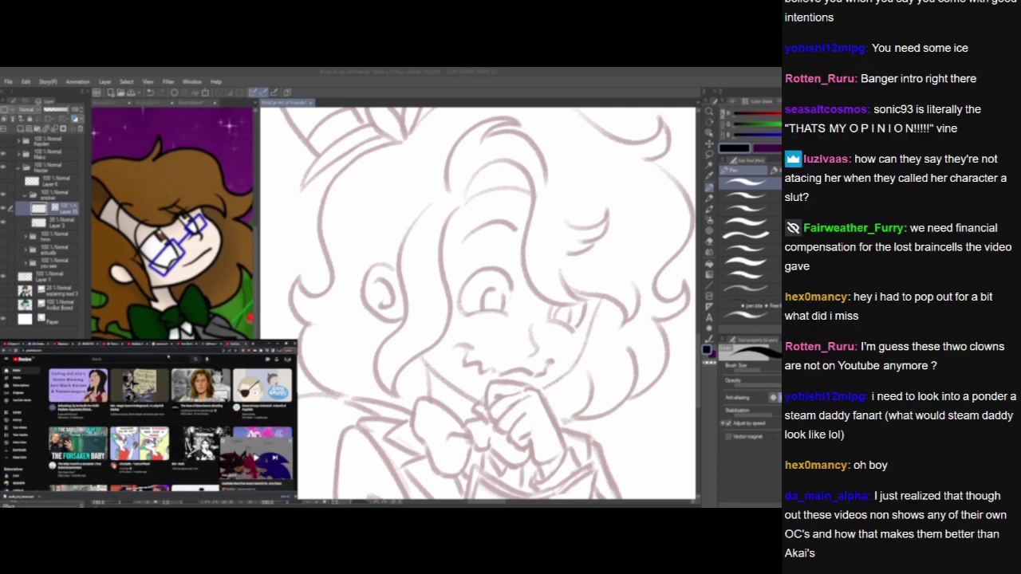
click(160, 360)
text(fearai)
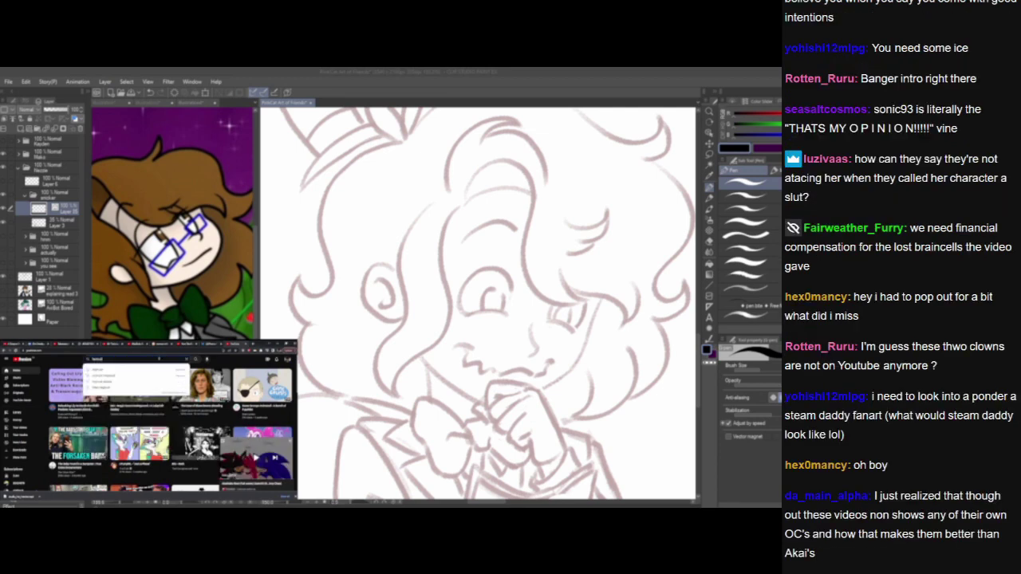
key(Return)
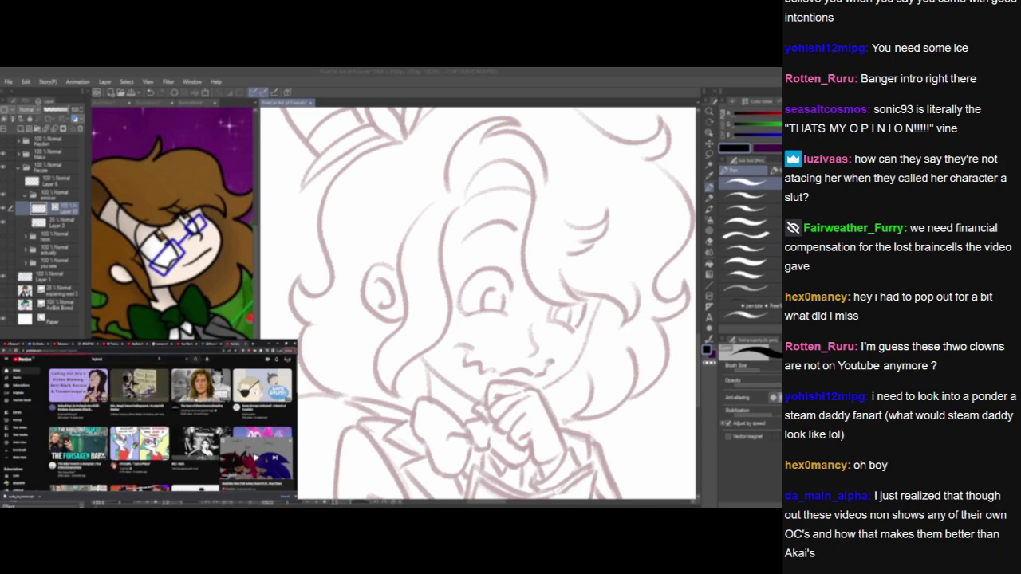
Open the Ghostbusters theme song parody video from the search results and play it in full screen.
scroll(163, 376, down, 5)
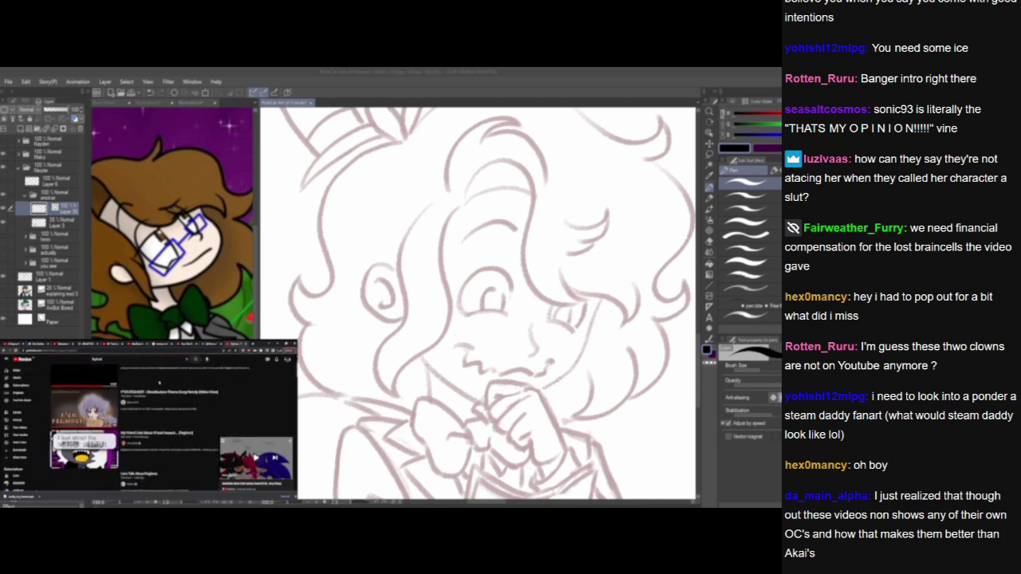
click(102, 401)
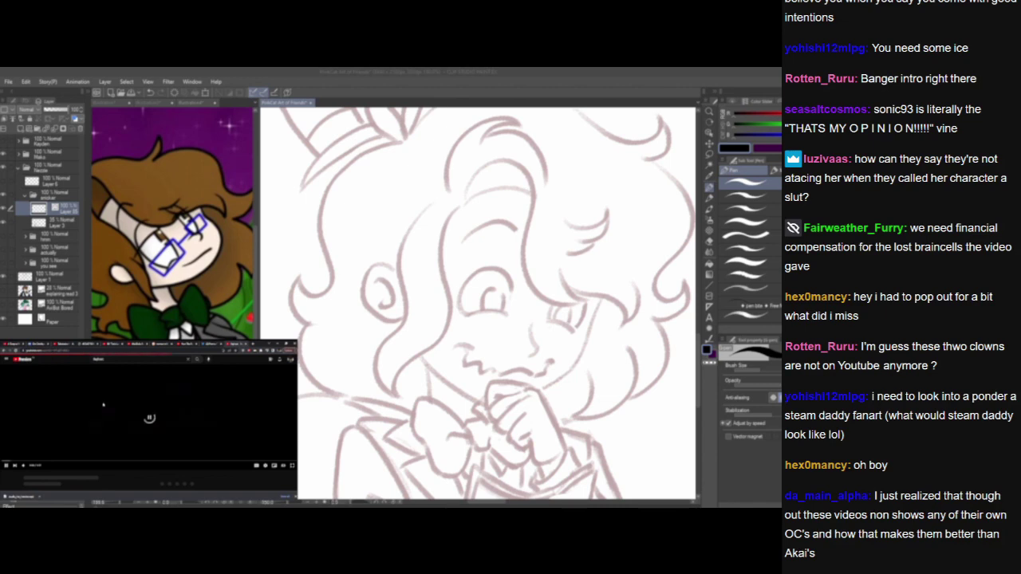
click(289, 466)
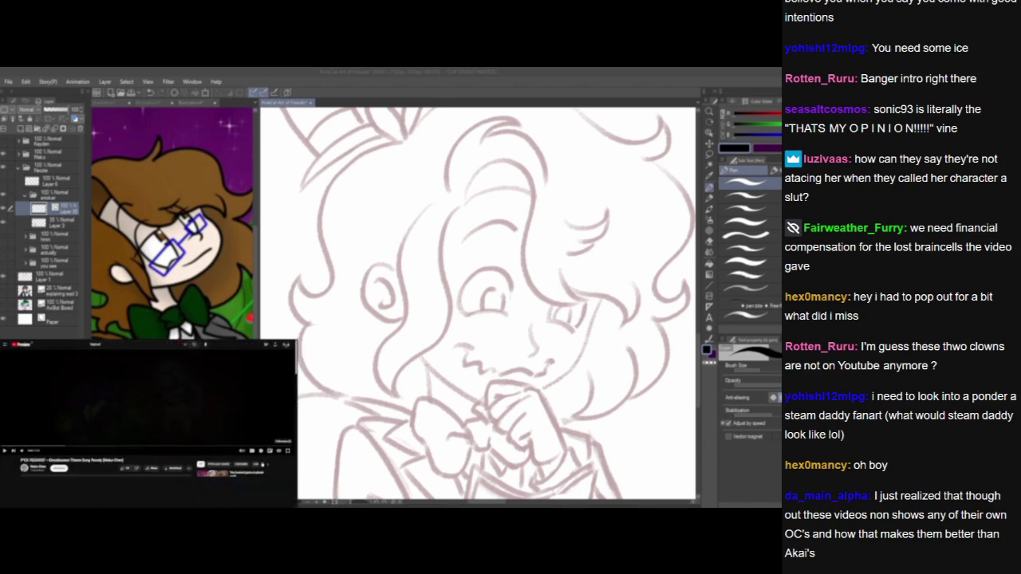
click(2, 497)
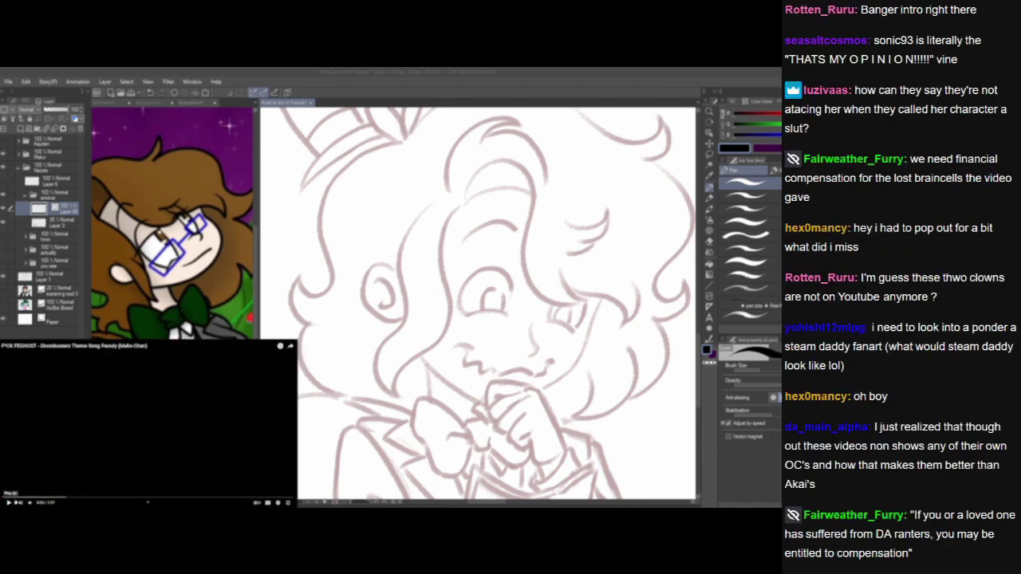
click(8, 502)
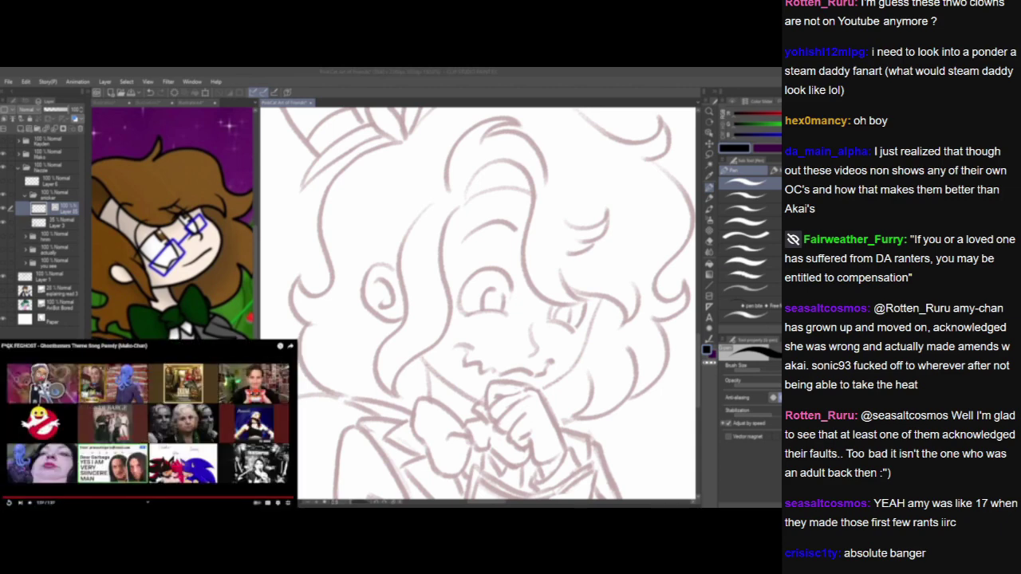
Return to the AkaiDalia rant video in its own tab and play it in full screen, pausing and resuming it.
click(288, 503)
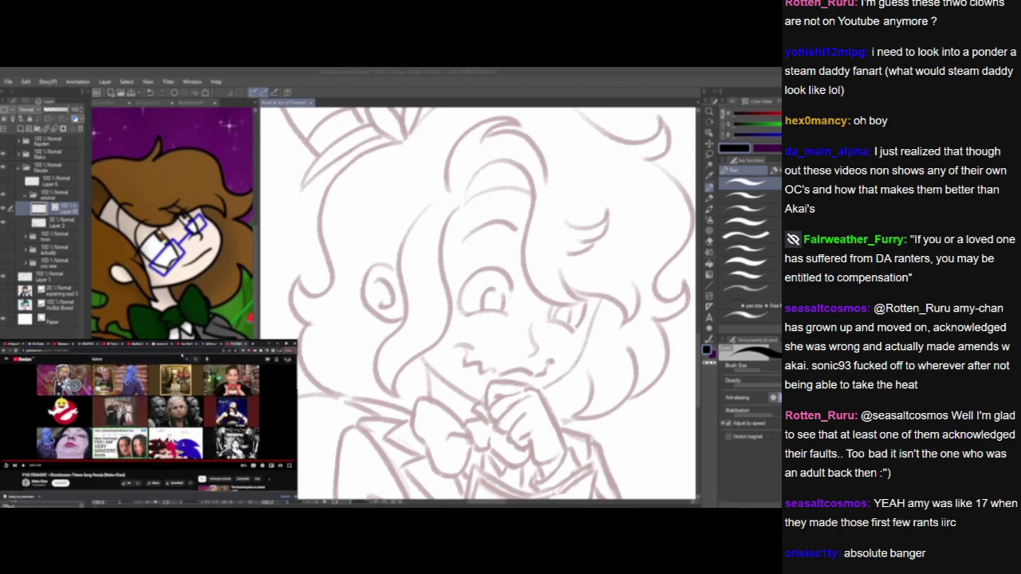
click(142, 345)
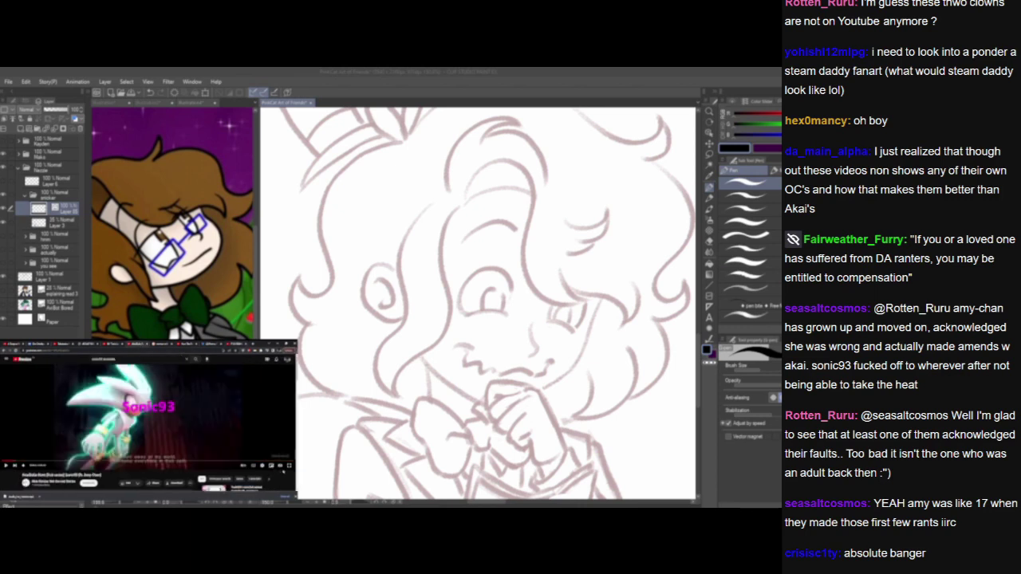
click(287, 467)
click(288, 451)
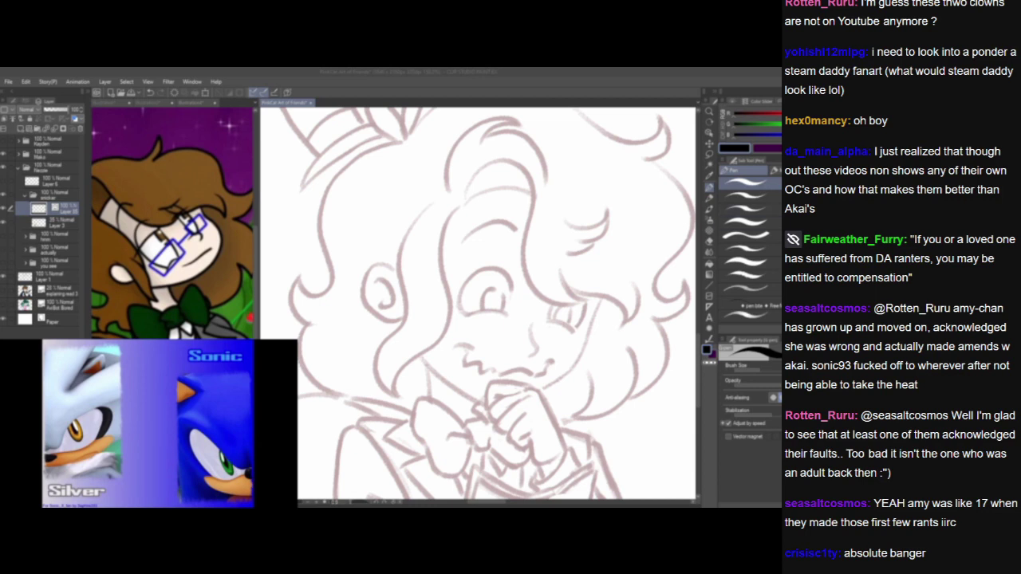
key(space)
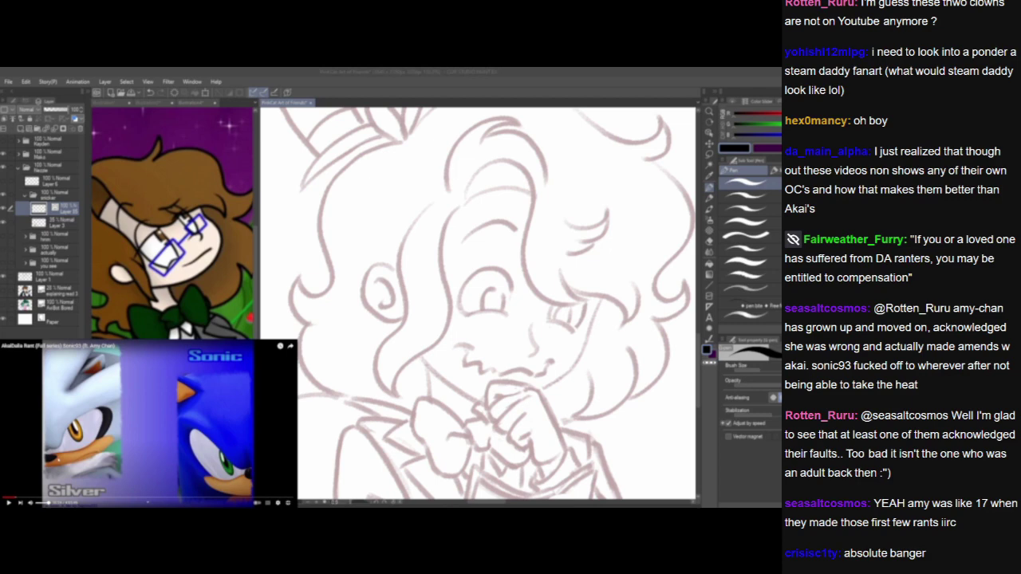
click(57, 460)
click(58, 459)
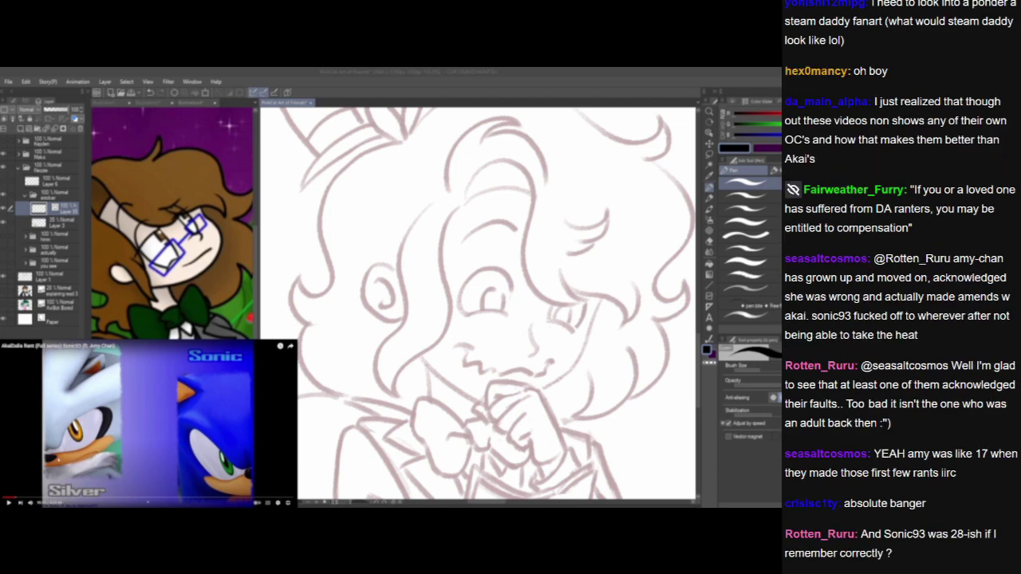
click(57, 459)
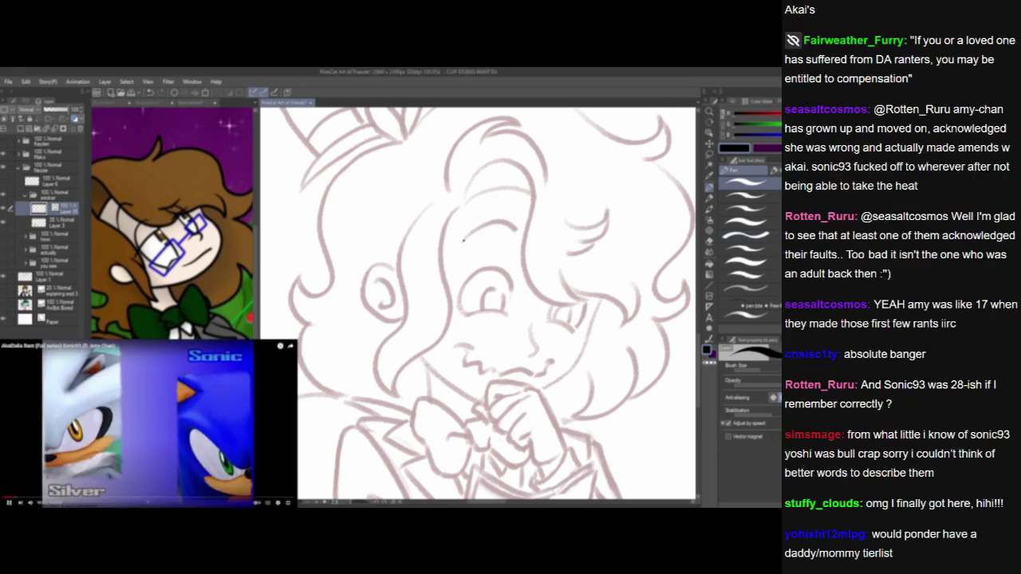
click(147, 424)
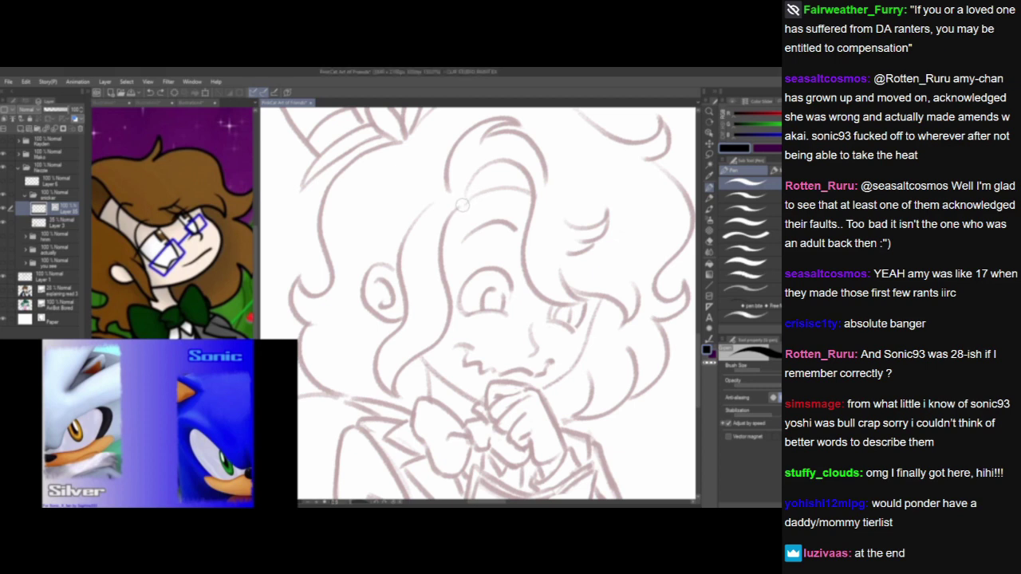
Ink both edges of the long wavy hair strand in front of the ear, meeting in a point below.
mouse_move(463, 204)
mouse_down()
mouse_move(453, 211)
mouse_move(453, 311)
mouse_move(388, 402)
mouse_up()
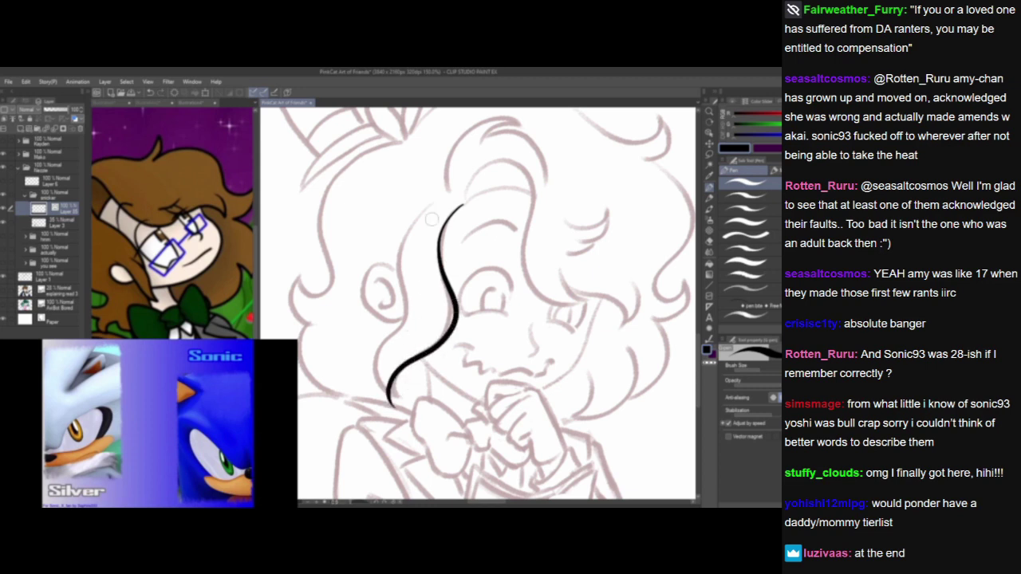
mouse_move(429, 201)
mouse_down()
mouse_move(402, 248)
mouse_move(401, 312)
mouse_up()
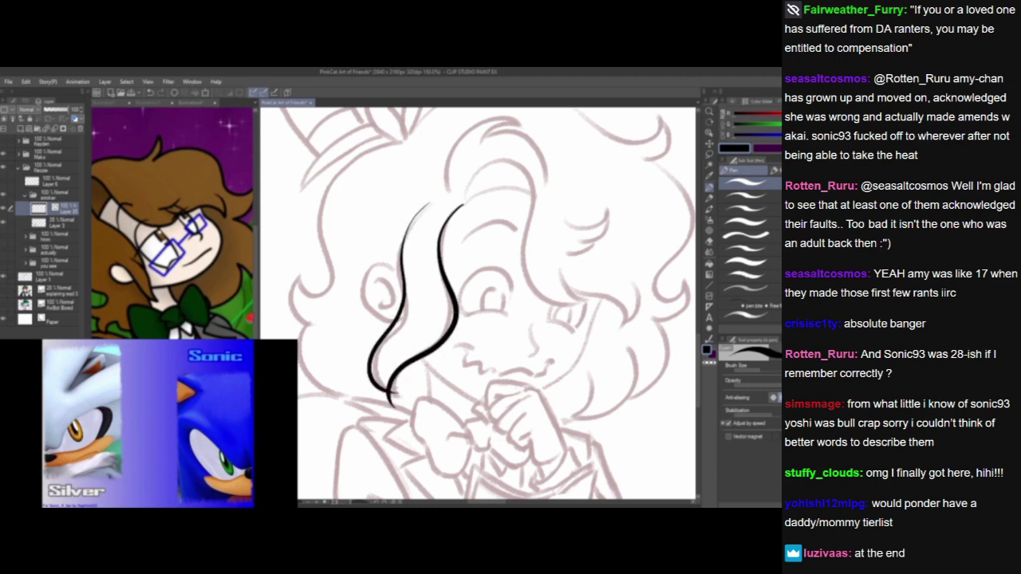
drag(397, 388, 392, 403)
key(ctrl+z)
key(ctrl+z)
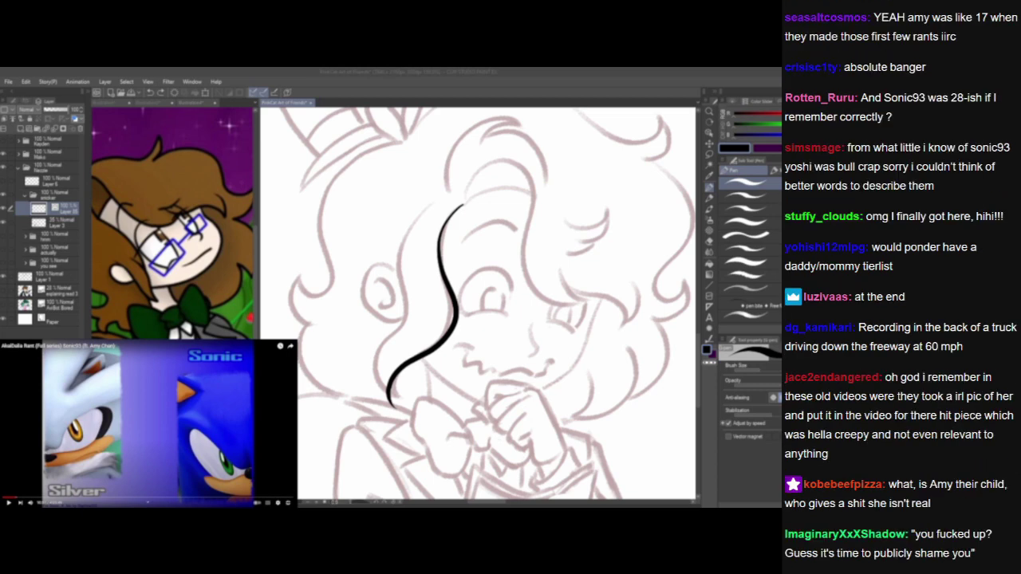
key(space)
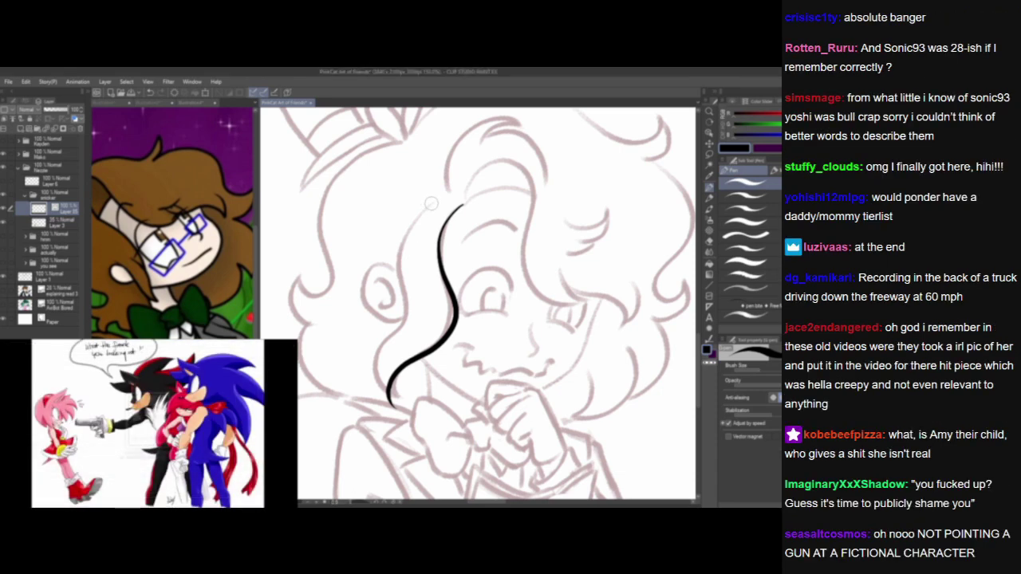
mouse_move(431, 204)
mouse_down()
mouse_move(399, 249)
mouse_move(380, 335)
mouse_move(395, 398)
mouse_up()
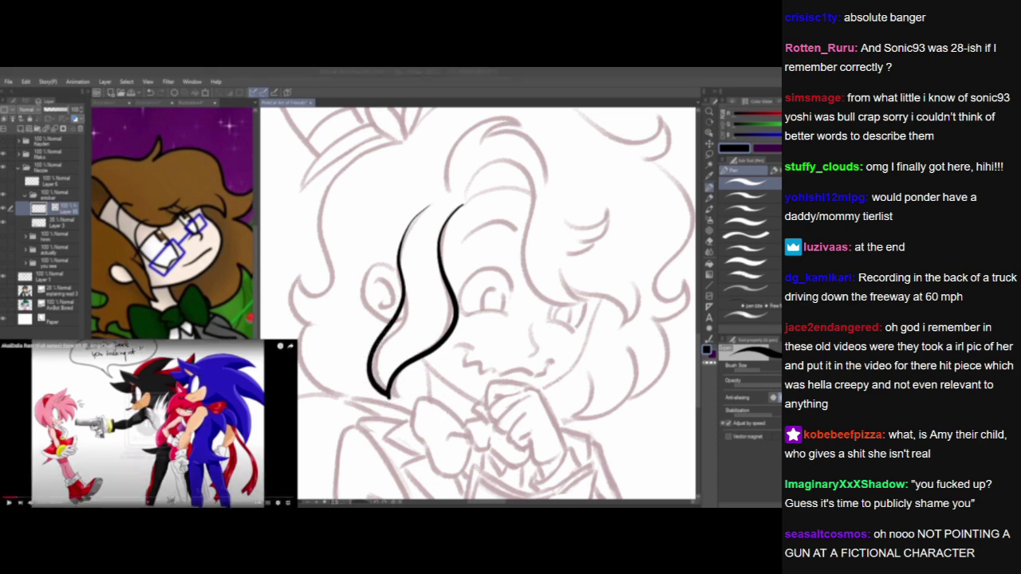
key(ctrl+z)
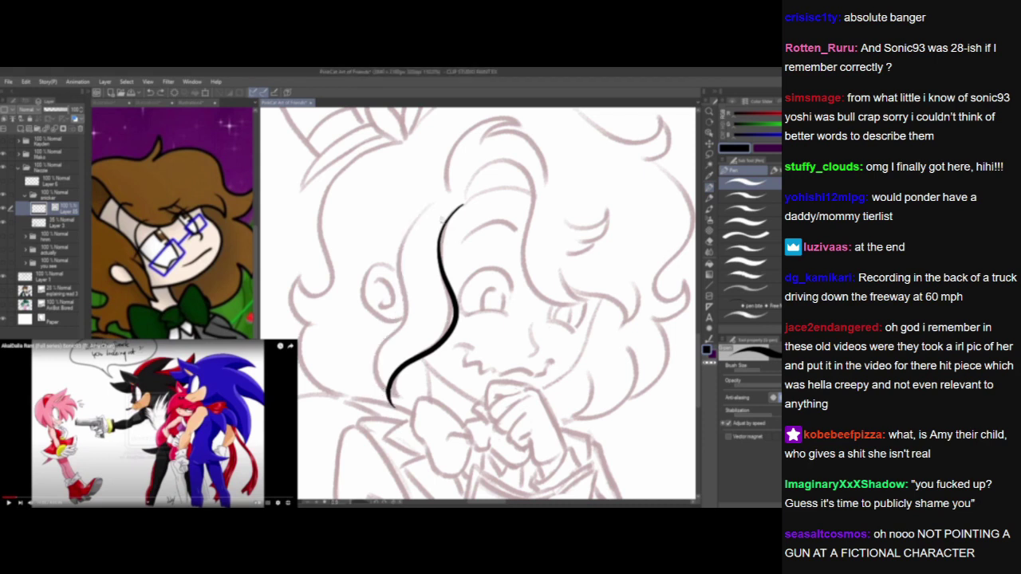
mouse_move(431, 206)
mouse_down()
mouse_move(401, 263)
mouse_move(382, 343)
mouse_move(411, 405)
mouse_up()
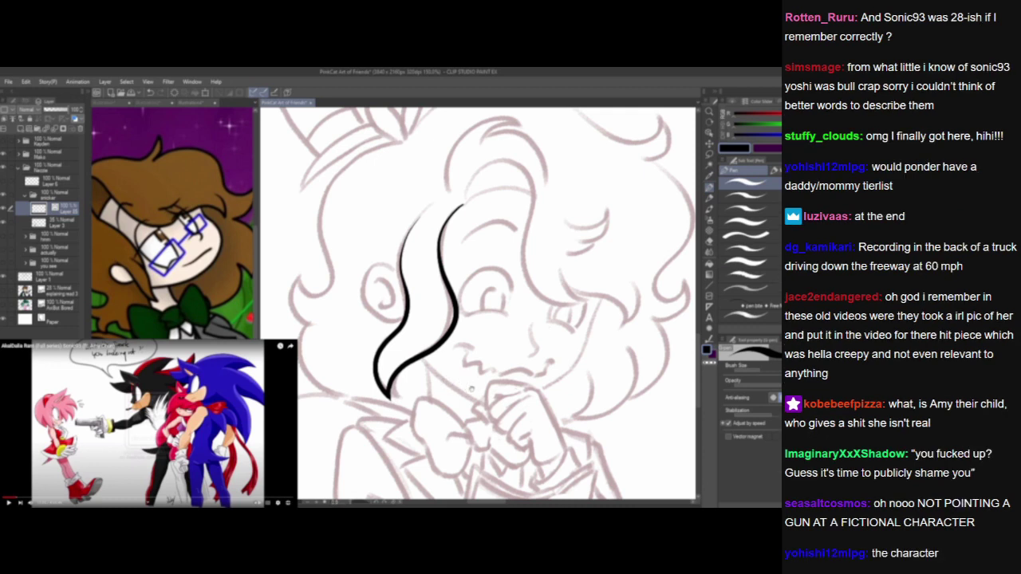
Ink the outline and inner curl of the ear behind the wavy hair strand.
mouse_move(465, 385)
mouse_down()
mouse_move(425, 386)
mouse_move(452, 402)
mouse_up()
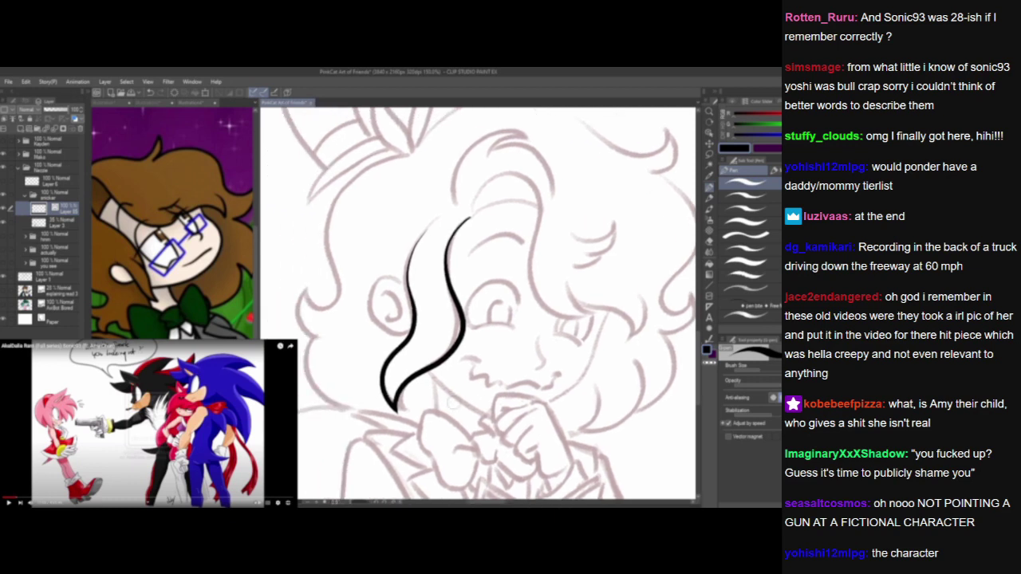
mouse_move(407, 279)
mouse_down()
mouse_move(373, 294)
mouse_move(390, 333)
mouse_move(412, 328)
mouse_move(386, 290)
mouse_move(408, 319)
mouse_up()
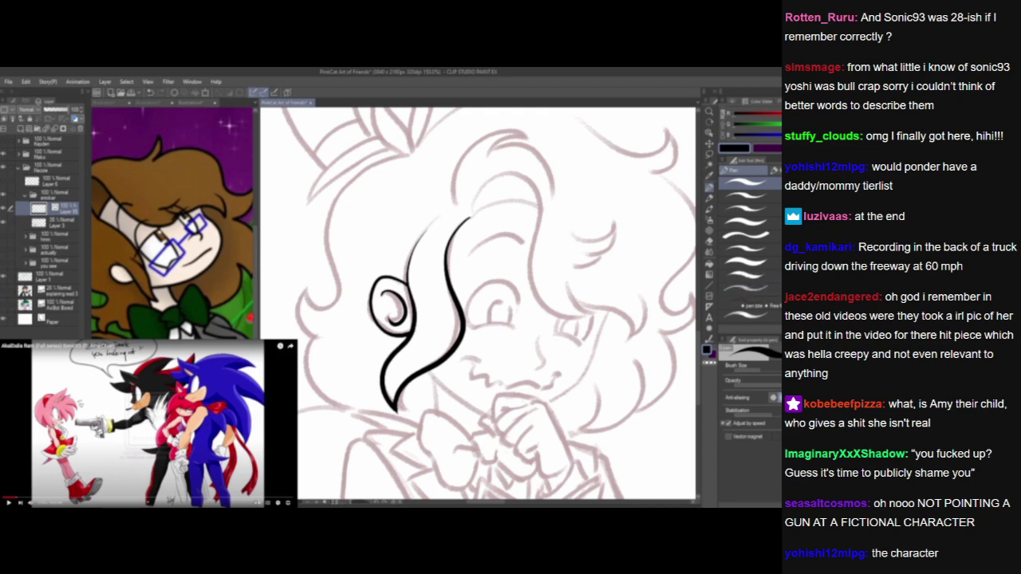
Ink the large front lock curving over the forehead and across the far eye, ending in a pointed flick.
drag(550, 355, 491, 355)
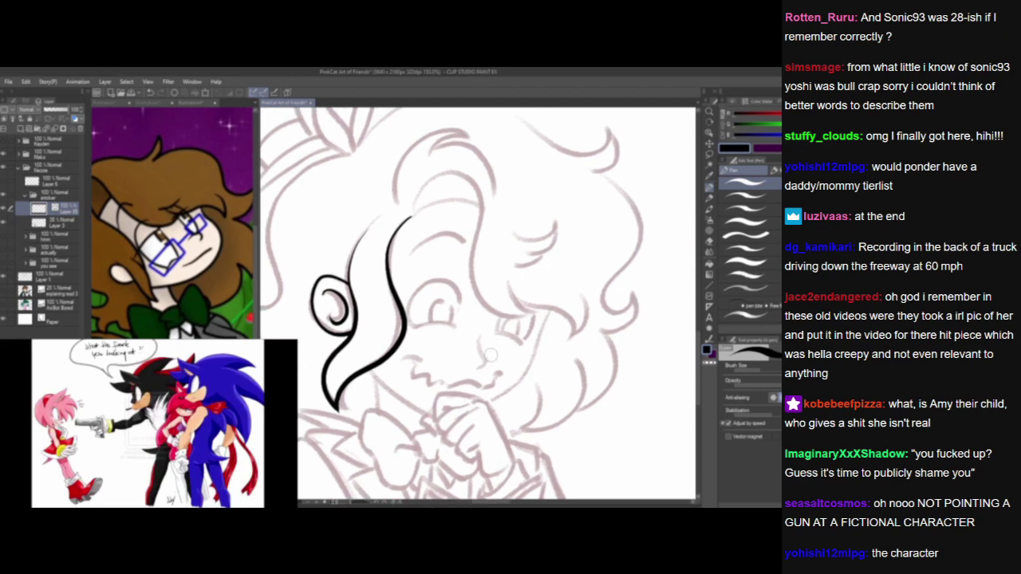
mouse_move(411, 212)
mouse_down()
mouse_move(443, 171)
mouse_move(475, 188)
mouse_move(469, 247)
mouse_move(507, 316)
mouse_move(531, 314)
mouse_up()
mouse_move(504, 273)
mouse_down()
mouse_move(532, 307)
mouse_move(578, 339)
mouse_up()
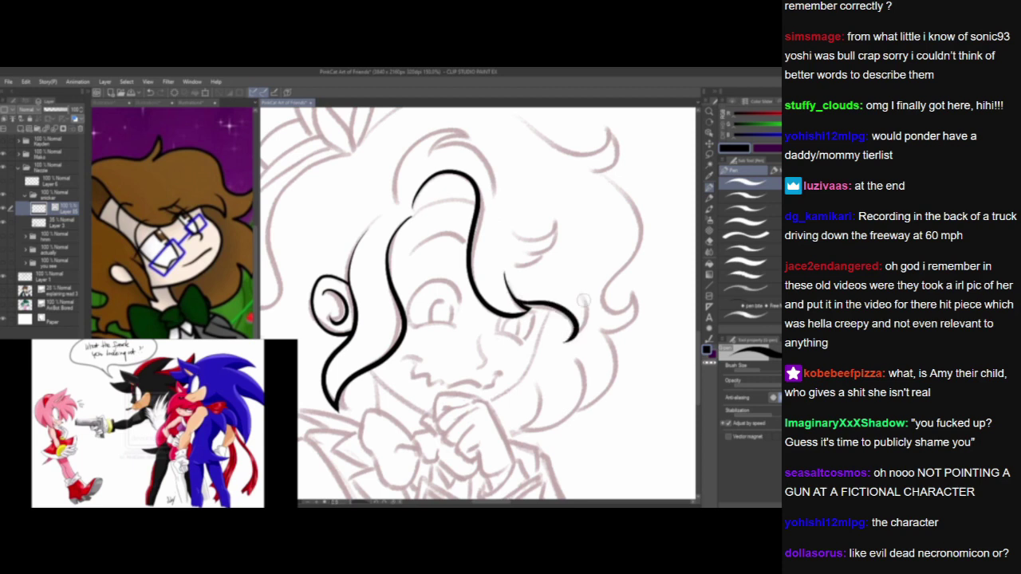
drag(584, 300, 572, 341)
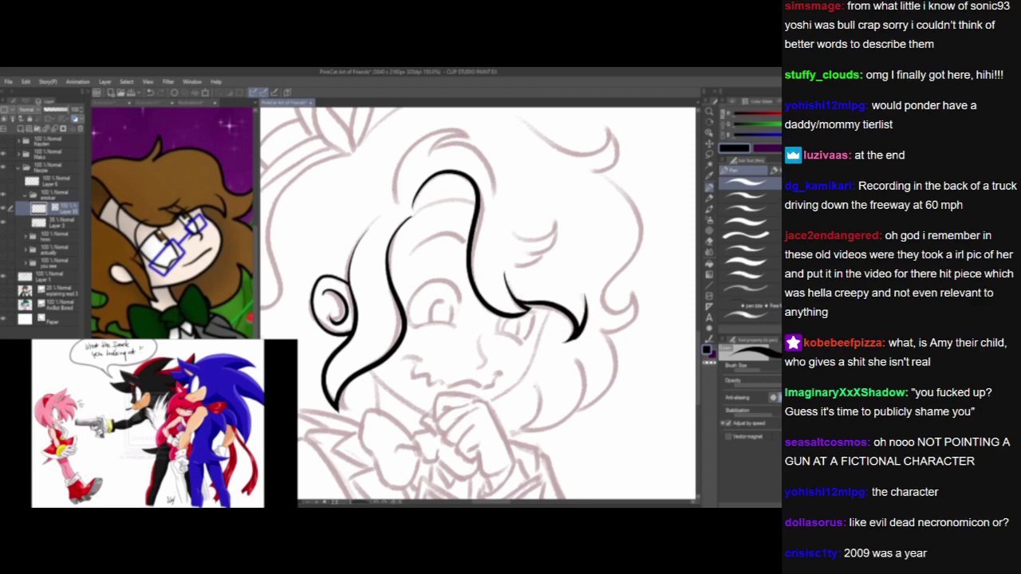
drag(511, 230, 556, 219)
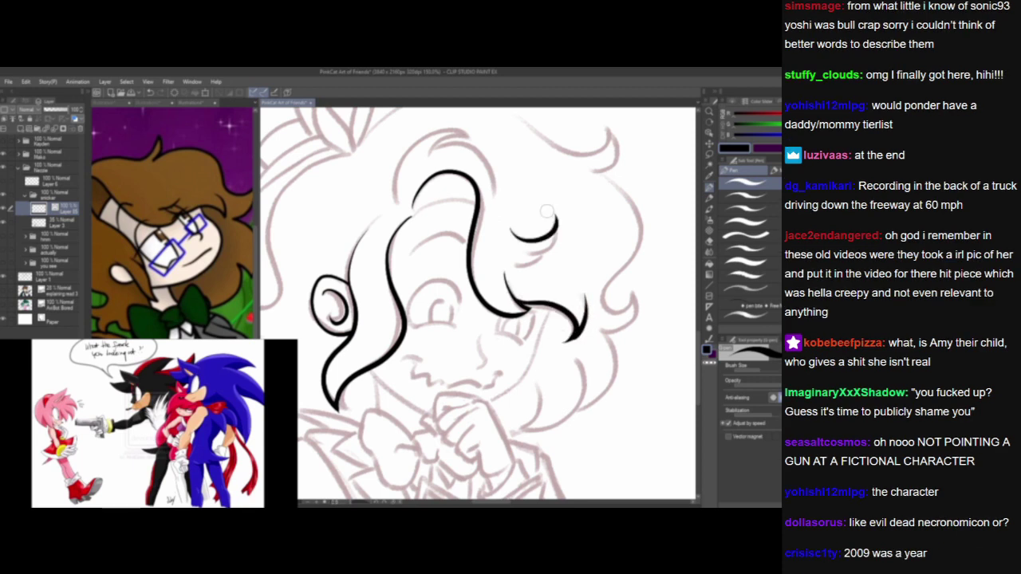
drag(523, 255, 555, 215)
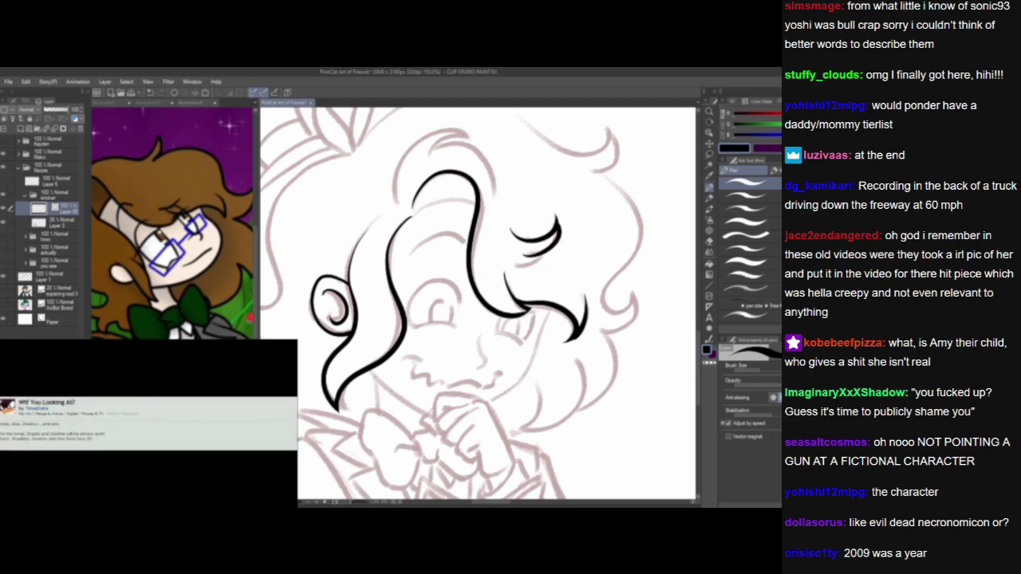
drag(525, 253, 510, 271)
drag(550, 229, 512, 270)
drag(549, 239, 541, 224)
key(ctrl+z)
key(ctrl+z)
key(ctrl+z)
key(ctrl+z)
Ink the small pointed tuft of hair inside the hair mass above the far eye.
mouse_move(513, 232)
mouse_down()
mouse_move(548, 235)
mouse_move(549, 209)
mouse_up()
mouse_move(530, 255)
mouse_down()
mouse_move(549, 245)
mouse_move(536, 255)
mouse_move(549, 212)
mouse_up()
key(ctrl+z)
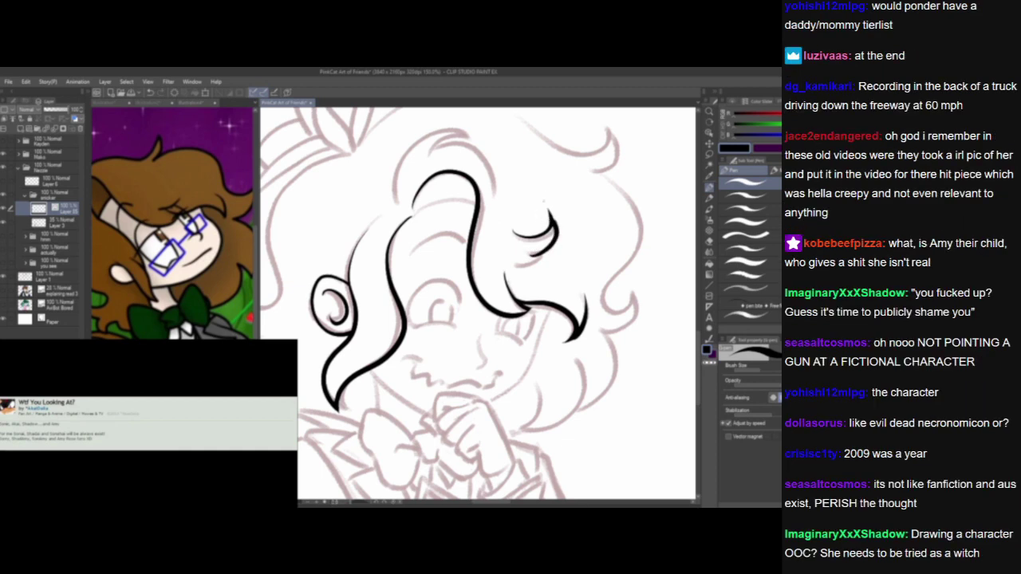
drag(513, 266, 545, 252)
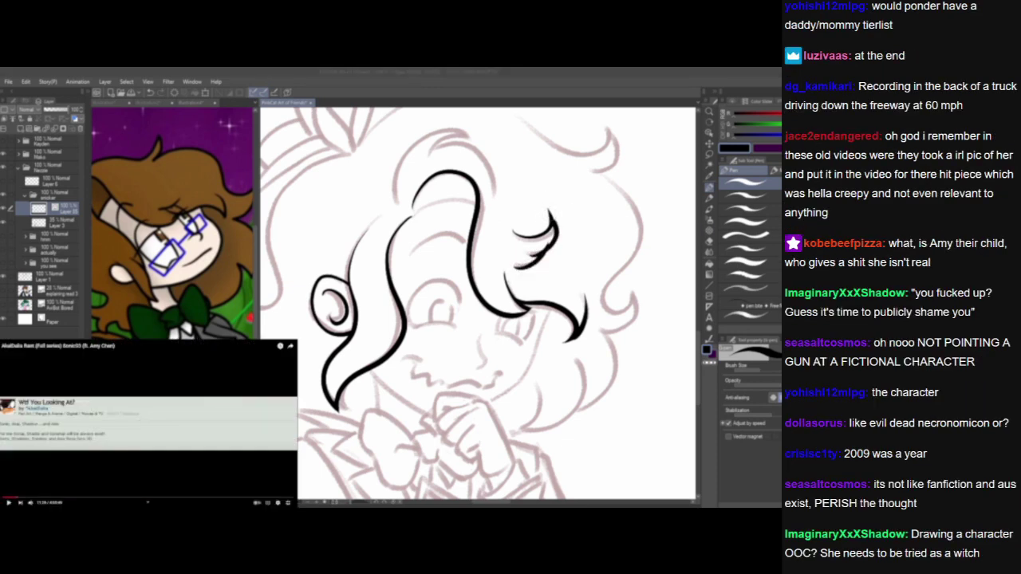
Ink the raised lock arching over the front strand with an outer curve and a second overlapping curve.
drag(513, 347, 537, 404)
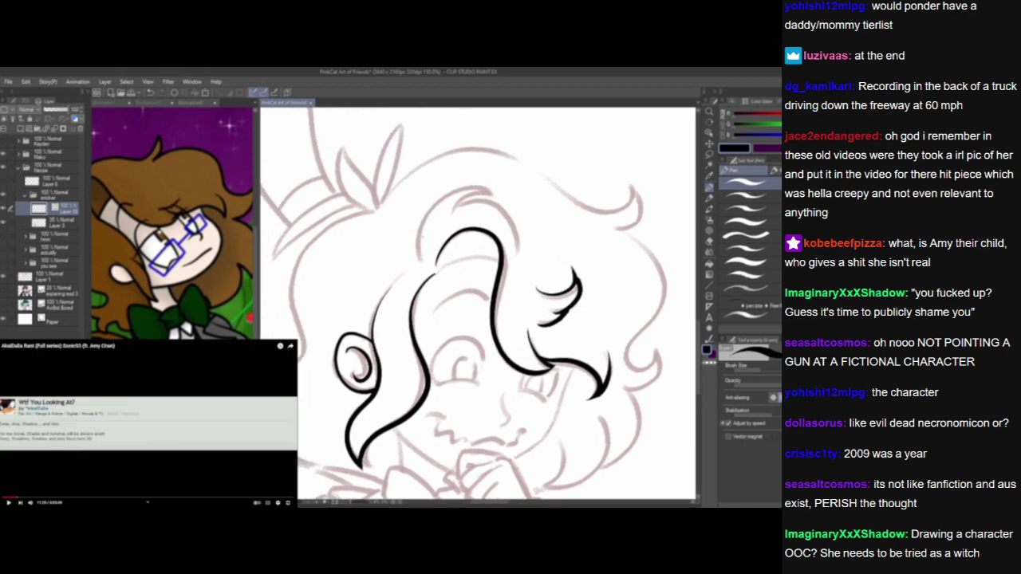
drag(420, 262, 493, 193)
key(ctrl+z)
mouse_move(419, 262)
mouse_down()
mouse_move(465, 181)
mouse_move(465, 194)
mouse_move(510, 202)
mouse_move(513, 268)
mouse_up()
key(ctrl+z)
mouse_move(451, 209)
mouse_down()
mouse_move(491, 194)
mouse_move(516, 249)
mouse_up()
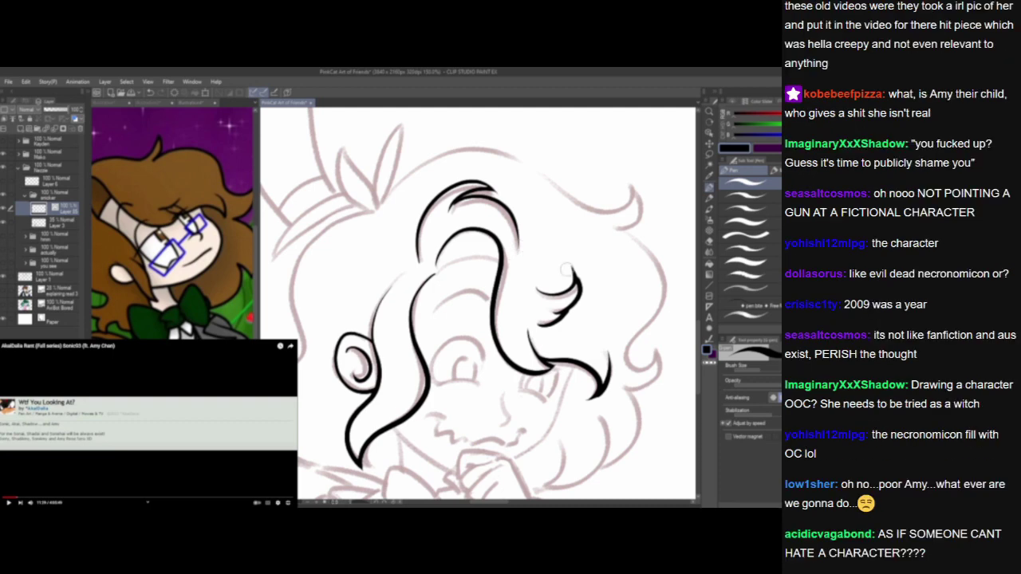
Ink the wavy back-hair outline from the base of the hat down to the curled tip beside the ear.
click(148, 424)
click(386, 230)
mouse_move(370, 240)
mouse_down()
mouse_move(472, 211)
mouse_move(402, 240)
mouse_move(395, 339)
mouse_move(365, 323)
mouse_move(397, 368)
mouse_up()
key(ctrl+z)
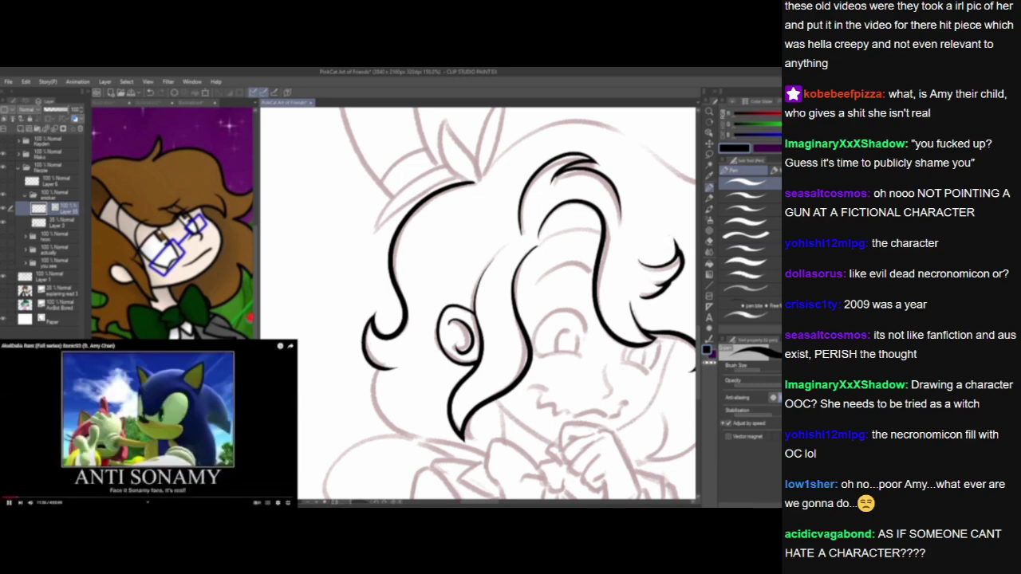
click(148, 411)
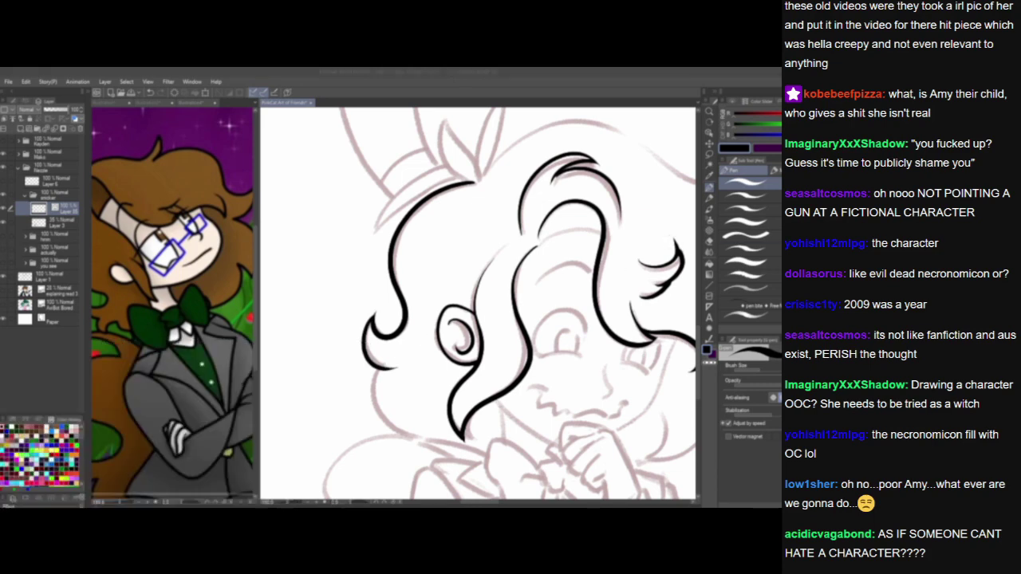
Ink the curved hair line from the parting above the front strand across to the large front lock.
drag(548, 319, 471, 340)
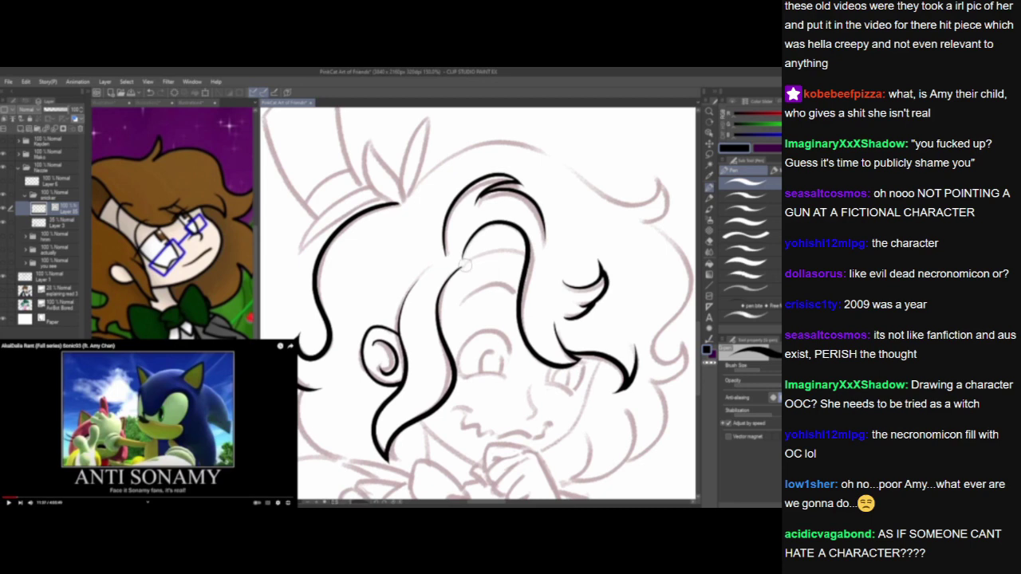
mouse_move(463, 266)
mouse_down()
mouse_move(510, 253)
mouse_move(547, 279)
mouse_up()
key(ctrl+z)
mouse_move(464, 266)
mouse_down()
mouse_move(543, 269)
mouse_move(550, 334)
mouse_up()
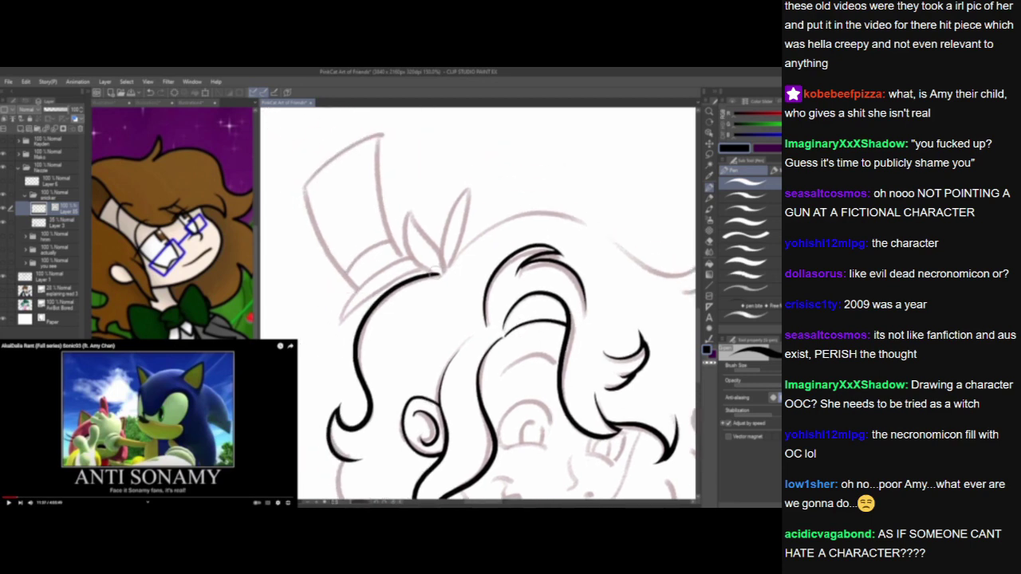
Ink the two pointed leaf-shaped tufts standing beside the base of the hat.
mouse_move(437, 274)
mouse_down()
mouse_move(408, 241)
mouse_move(419, 209)
mouse_move(410, 211)
mouse_move(444, 274)
mouse_up()
key(ctrl+z)
drag(410, 214, 421, 204)
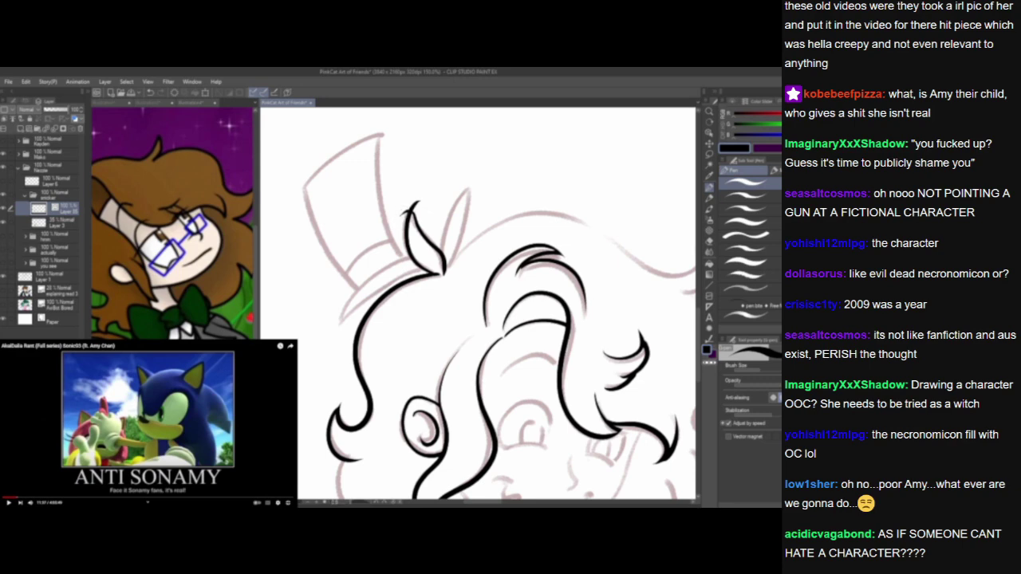
key(ctrl+z)
mouse_move(443, 252)
mouse_down()
mouse_move(447, 213)
mouse_move(469, 186)
mouse_move(447, 270)
mouse_up()
Ink the top outline of the hair from the leaf-shaped tufts over the head to the upturned flick.
drag(499, 426, 350, 394)
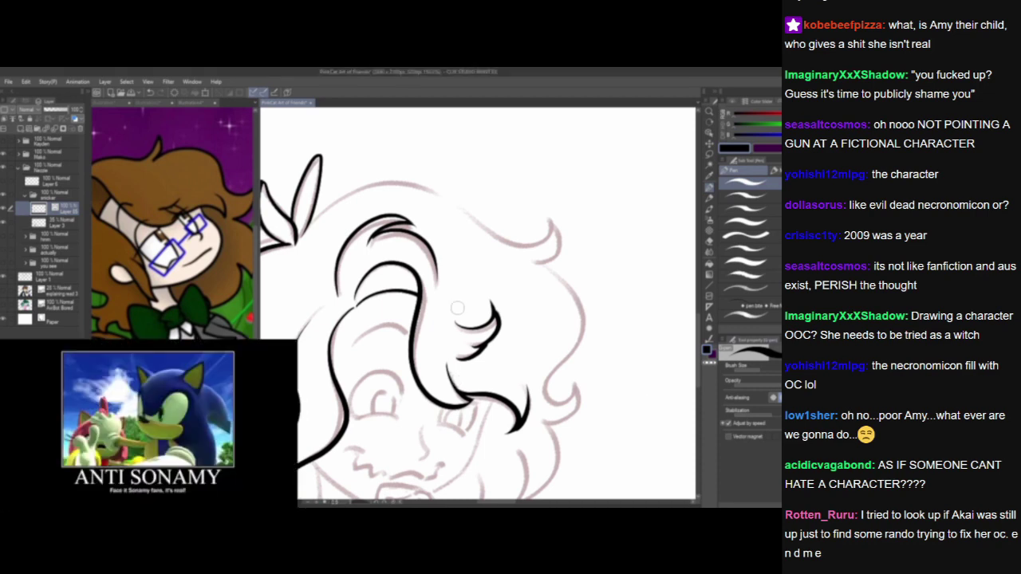
mouse_move(308, 223)
mouse_down()
mouse_move(340, 198)
mouse_move(435, 195)
mouse_move(520, 237)
mouse_move(531, 209)
mouse_up()
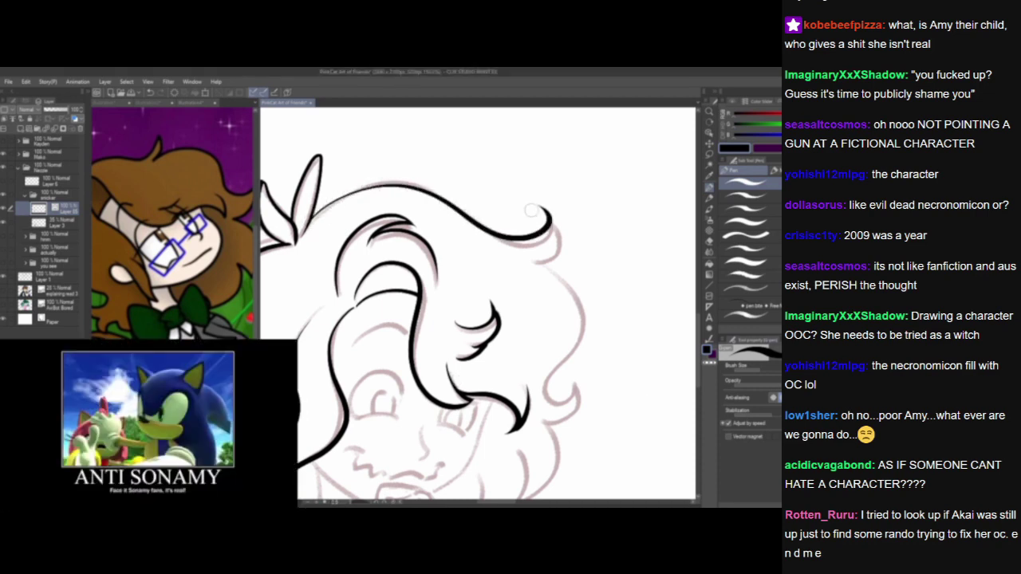
key(ctrl+z)
mouse_move(308, 222)
mouse_down()
mouse_move(322, 212)
mouse_move(526, 243)
mouse_move(546, 216)
mouse_move(526, 263)
mouse_up()
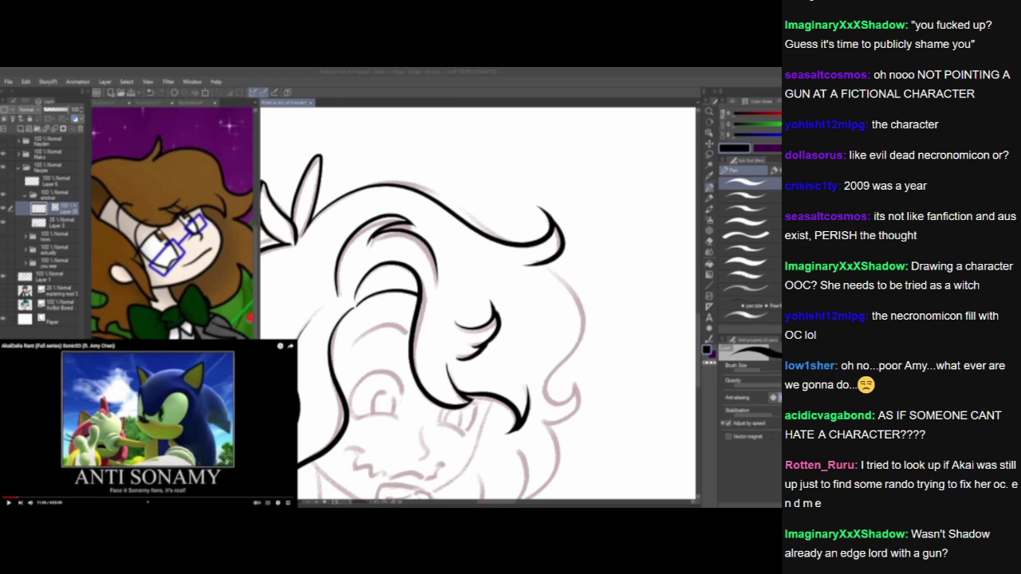
click(588, 306)
drag(596, 325, 520, 246)
key(ctrl+z)
mouse_move(455, 175)
mouse_down()
mouse_move(496, 204)
mouse_move(480, 275)
mouse_move(496, 294)
mouse_up()
key(ctrl+z)
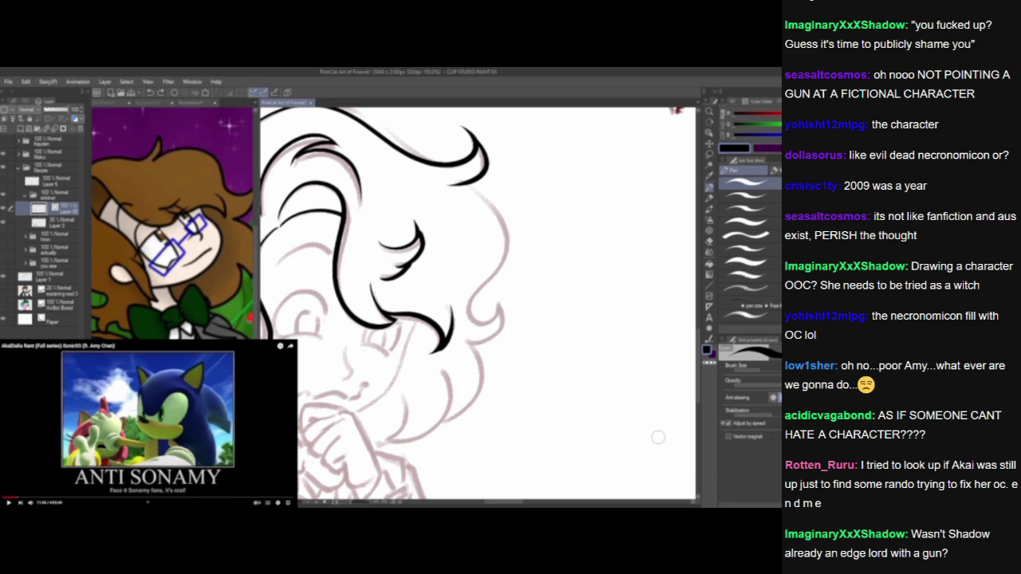
click(148, 423)
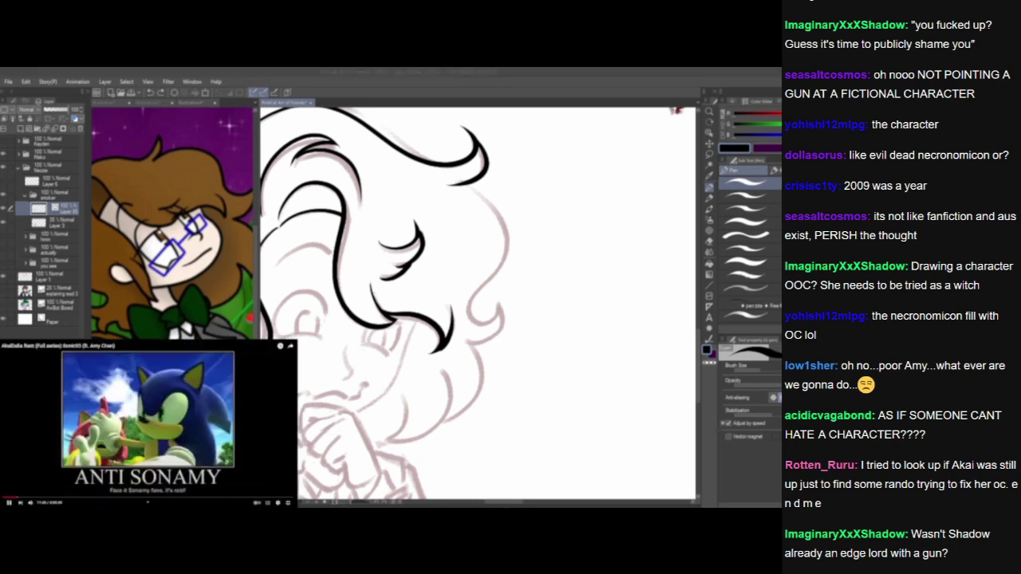
click(513, 198)
mouse_move(448, 182)
mouse_down()
mouse_move(475, 181)
mouse_move(512, 234)
mouse_move(470, 293)
mouse_move(469, 318)
mouse_up()
key(ctrl+z)
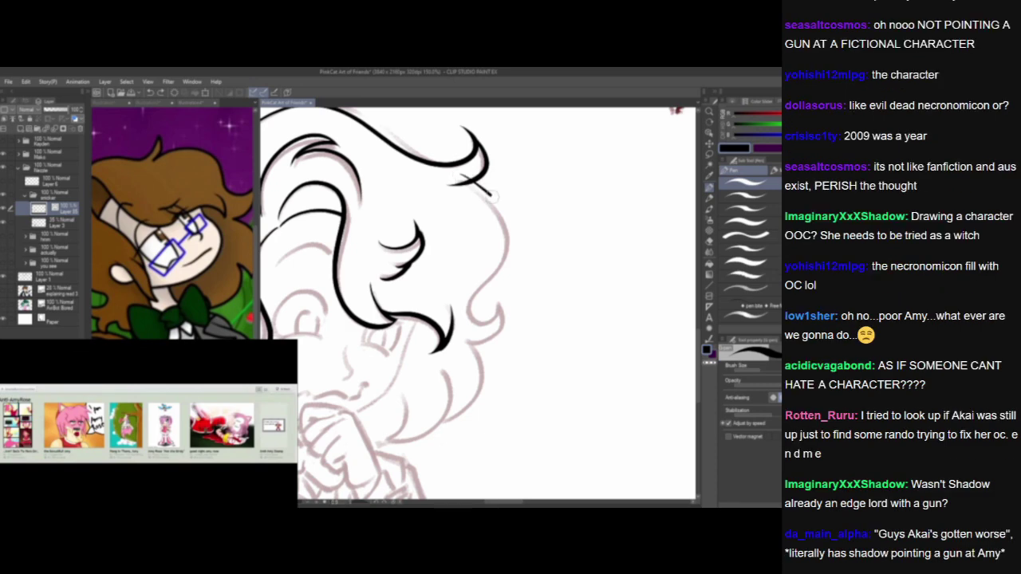
key(x)
key(ctrl+z)
Set the drawing colour to black and ink the outer hair contour bulging from below the flick down to the curled tip.
click(736, 114)
click(735, 125)
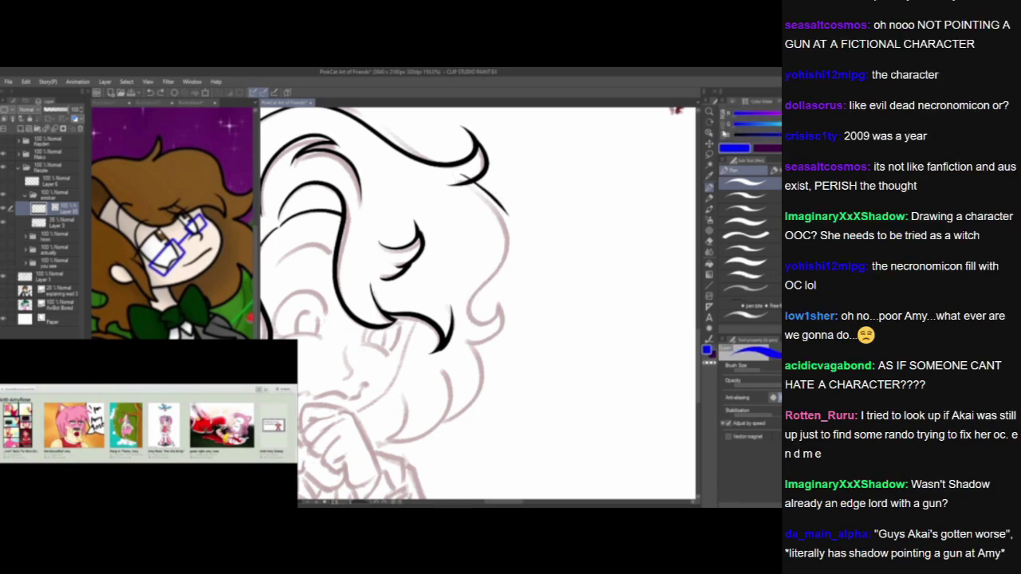
click(736, 136)
key(ctrl+z)
mouse_move(453, 177)
mouse_down()
mouse_move(493, 294)
mouse_move(456, 344)
mouse_up()
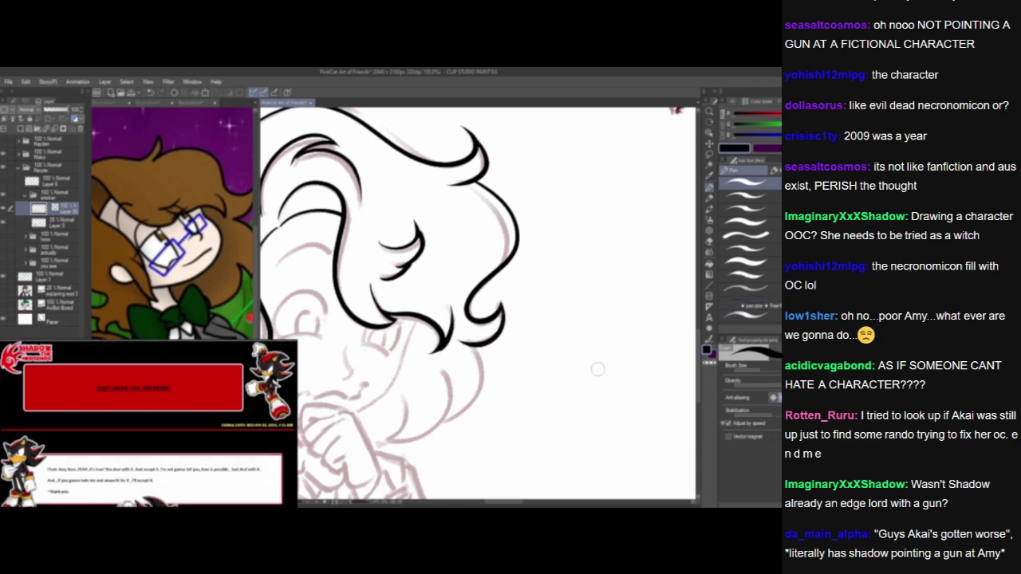
Ink the lower back-hair outline from the curled tip beside the ear, rounding under it toward the front strand's point.
drag(508, 368, 631, 284)
drag(581, 335, 643, 318)
drag(553, 314, 596, 318)
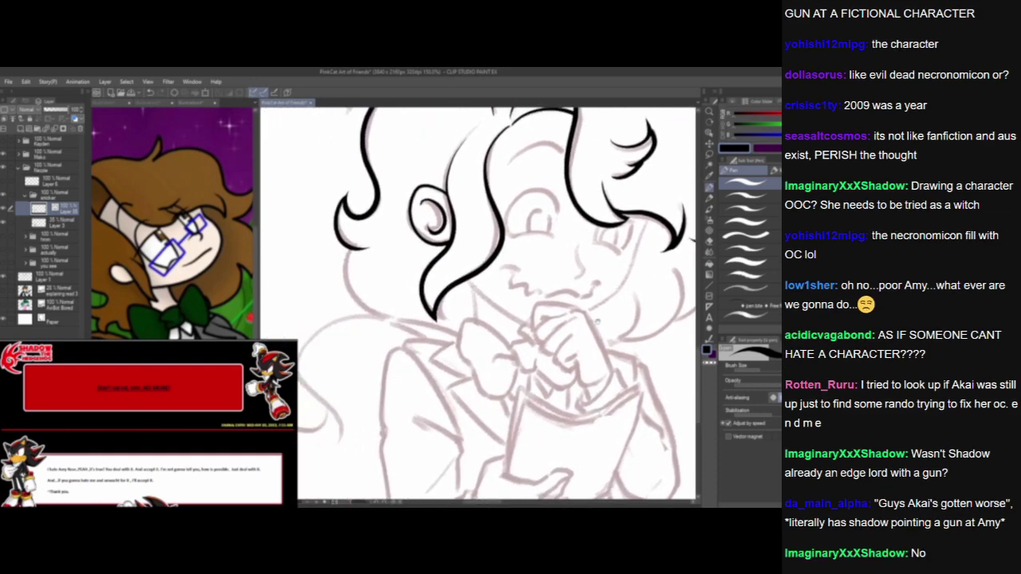
drag(365, 243, 419, 320)
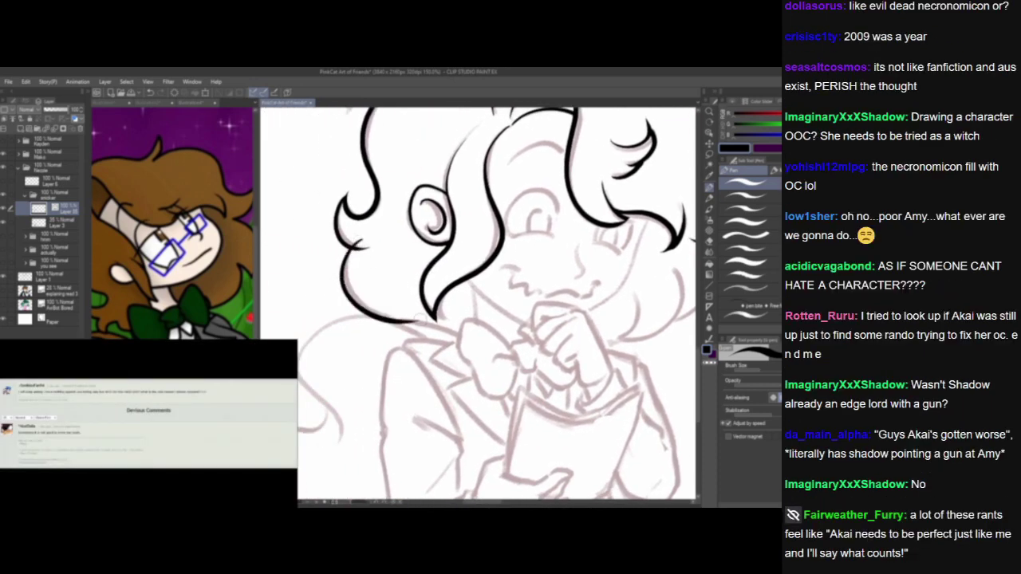
key(ctrl+z)
mouse_move(364, 242)
mouse_down()
mouse_move(348, 251)
mouse_move(412, 318)
mouse_up()
key(ctrl+z)
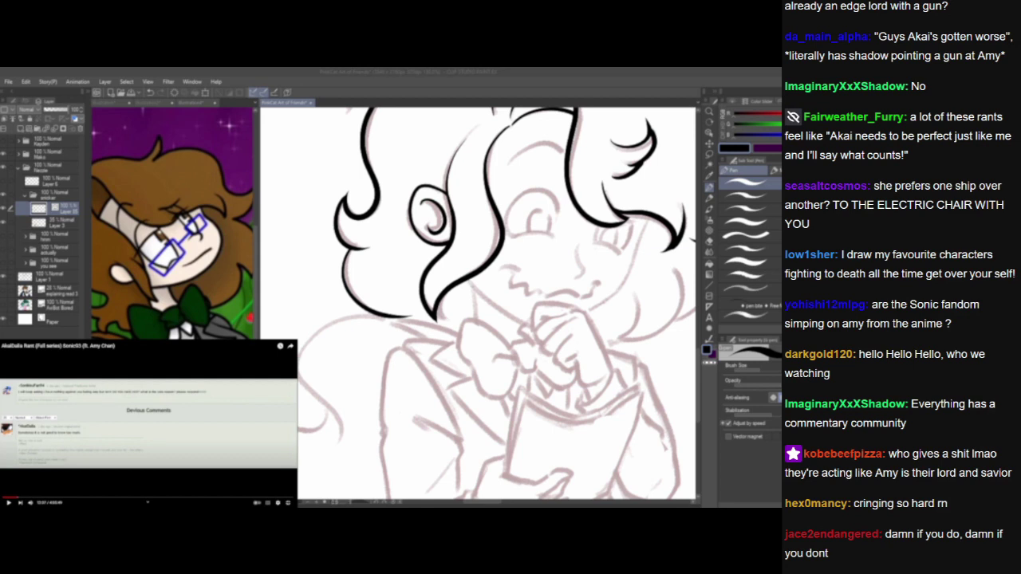
key(space)
click(441, 320)
drag(431, 330, 415, 332)
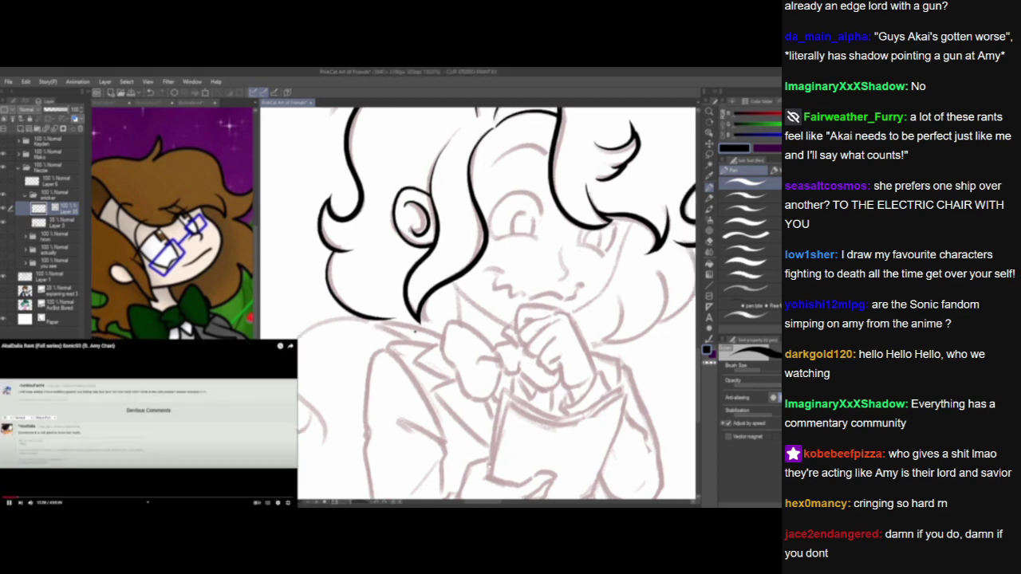
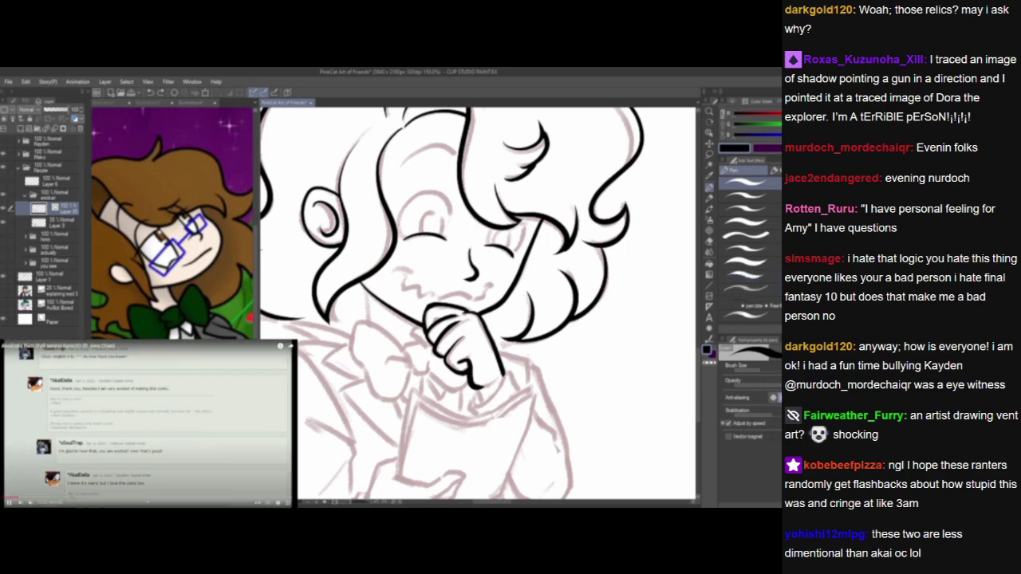
Ink the near eye's outline and the wavy mouth with its creased corners above the hand.
click(149, 423)
click(418, 201)
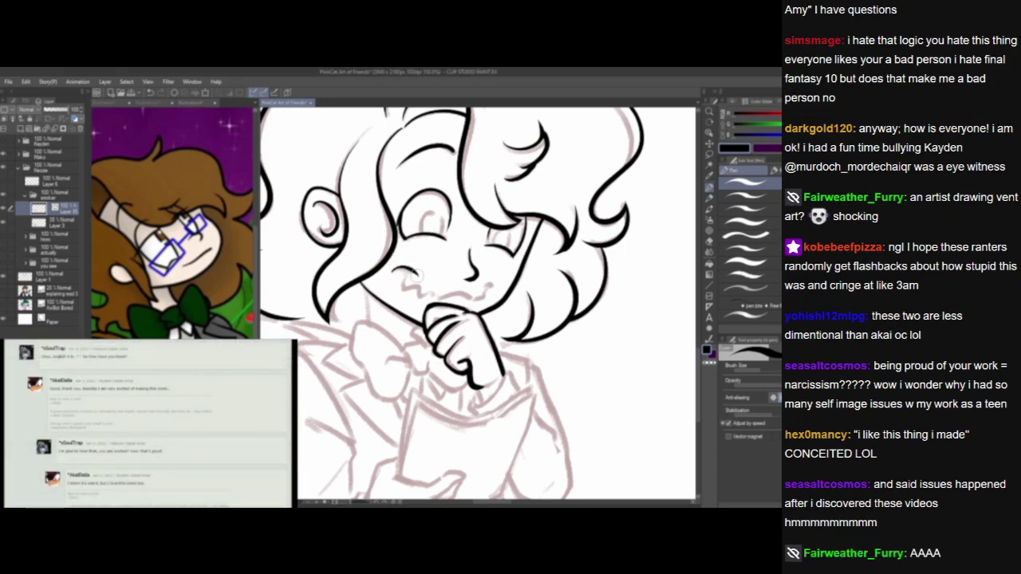
mouse_move(407, 271)
mouse_down()
mouse_move(424, 296)
mouse_move(485, 297)
mouse_move(495, 286)
mouse_up()
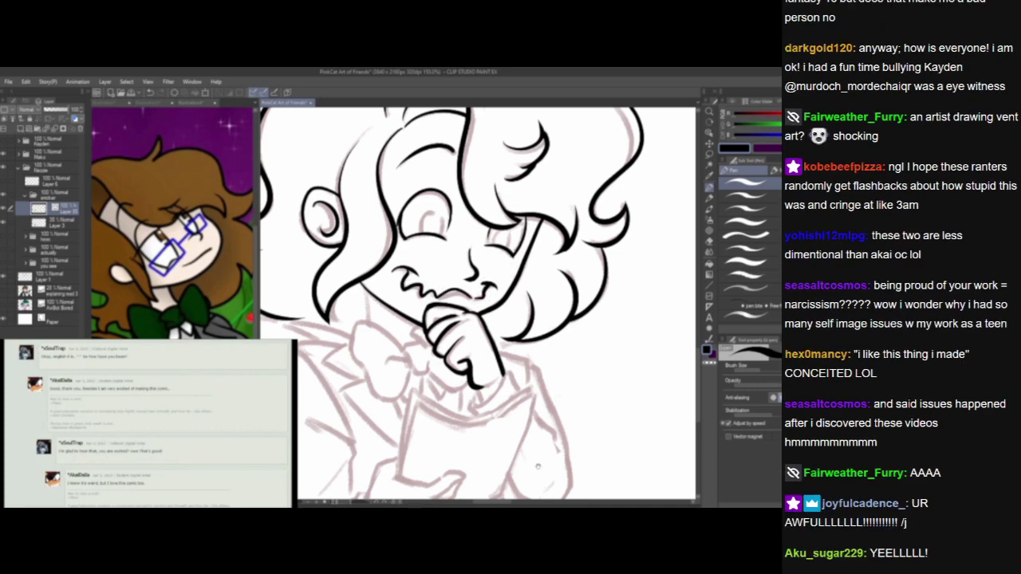
Ink the rounded pupils inside the far eye and the near eye.
mouse_move(602, 441)
mouse_down()
mouse_move(646, 432)
mouse_move(584, 452)
mouse_up()
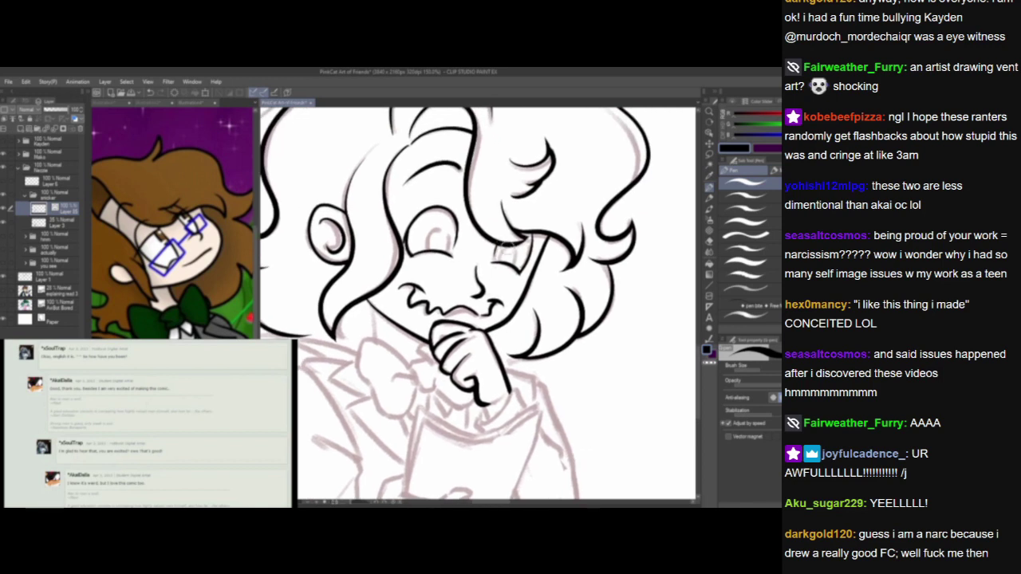
mouse_move(503, 245)
mouse_down()
mouse_move(501, 261)
mouse_move(513, 263)
mouse_up()
mouse_move(430, 244)
mouse_down()
mouse_move(424, 260)
mouse_move(453, 241)
mouse_move(448, 261)
mouse_up()
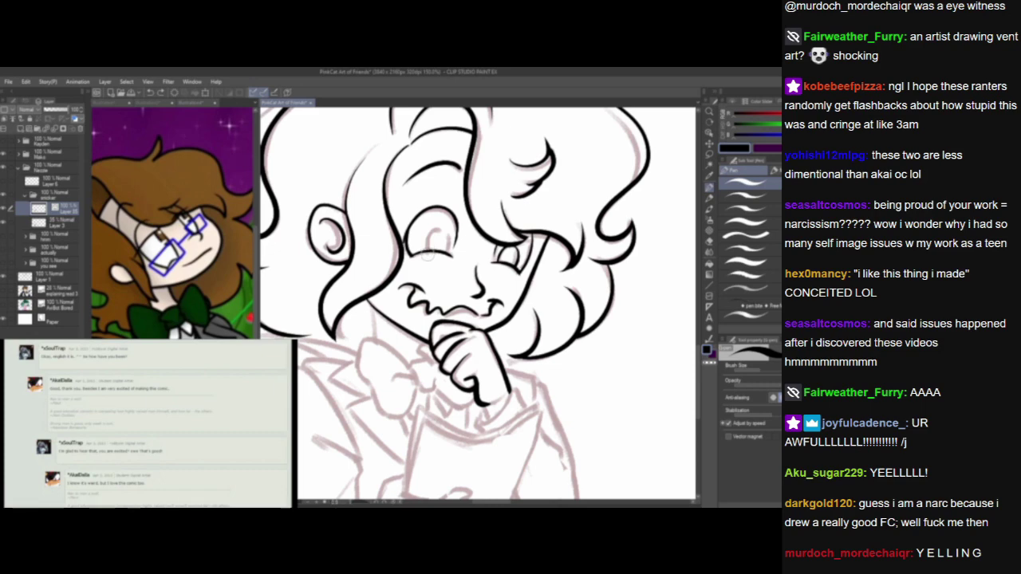
mouse_move(427, 253)
mouse_down()
mouse_move(449, 239)
mouse_move(449, 253)
mouse_move(425, 237)
mouse_move(451, 247)
mouse_up()
key(ctrl+z)
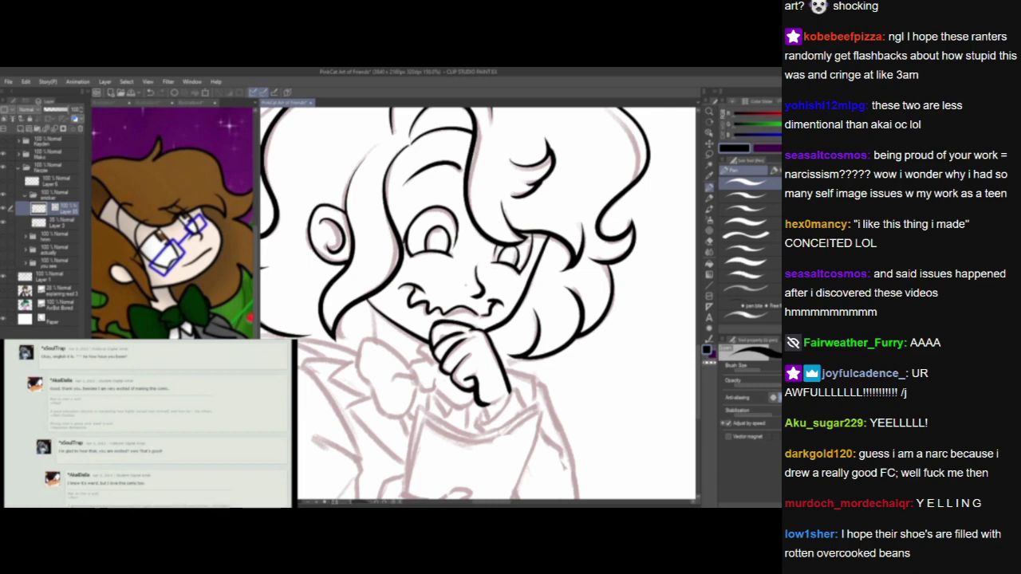
Ink the hat's curved brim from the leaf-shaped tufts out to its pointed end above the back hair.
mouse_move(453, 308)
mouse_down()
mouse_move(494, 301)
mouse_move(499, 382)
mouse_up()
mouse_move(477, 348)
mouse_down()
mouse_move(515, 391)
mouse_move(511, 361)
mouse_move(522, 370)
mouse_up()
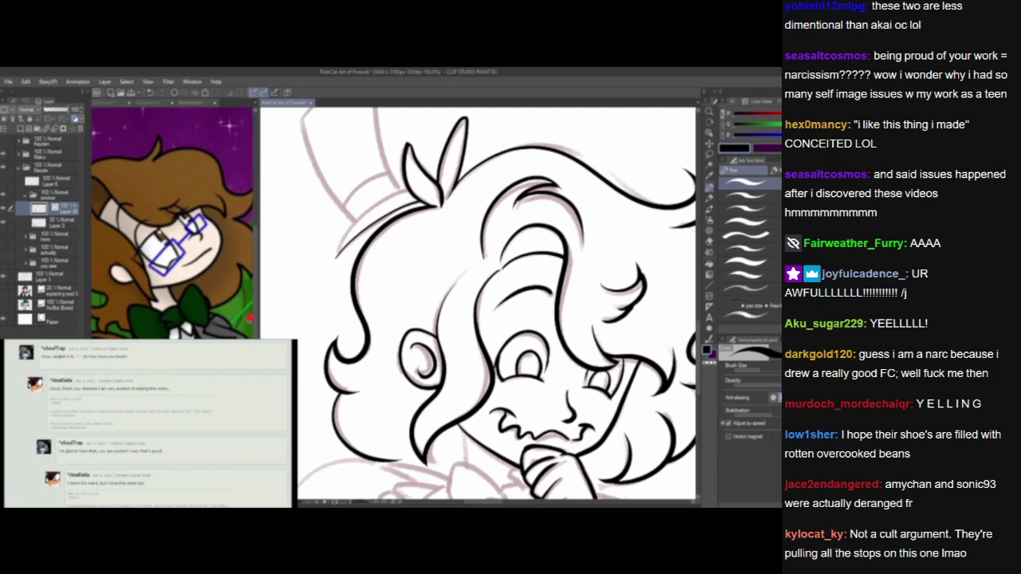
click(148, 423)
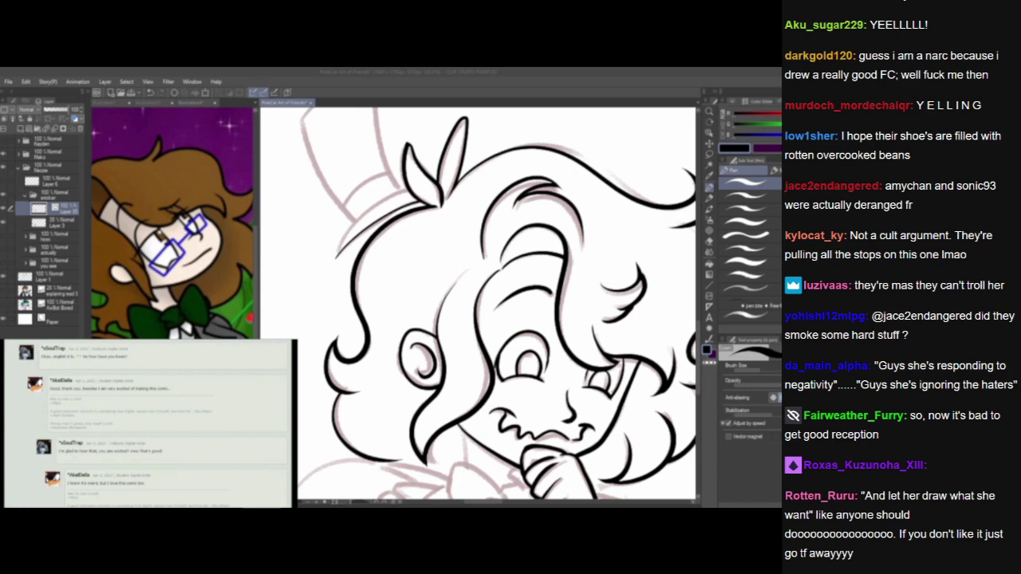
click(209, 440)
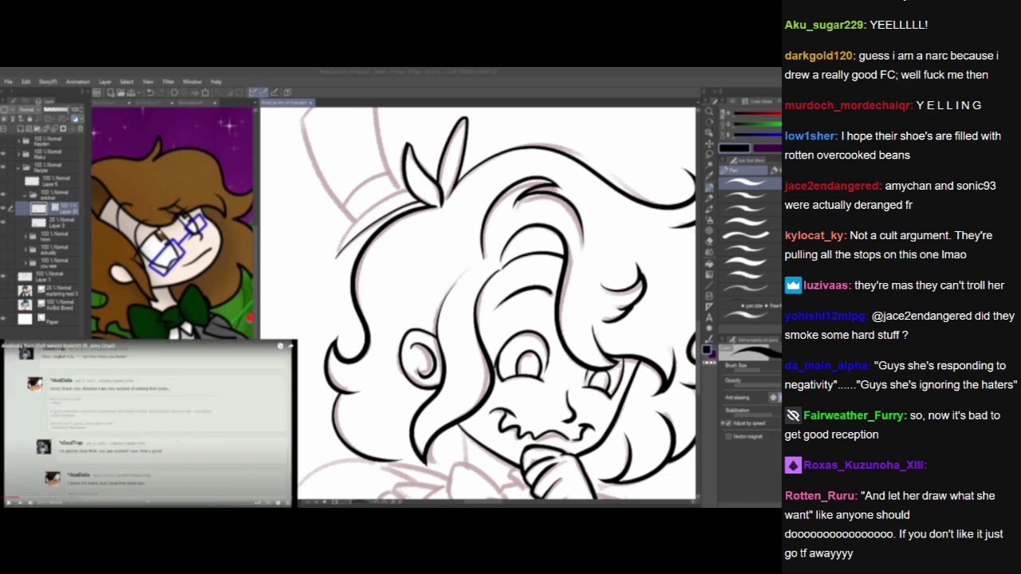
click(384, 242)
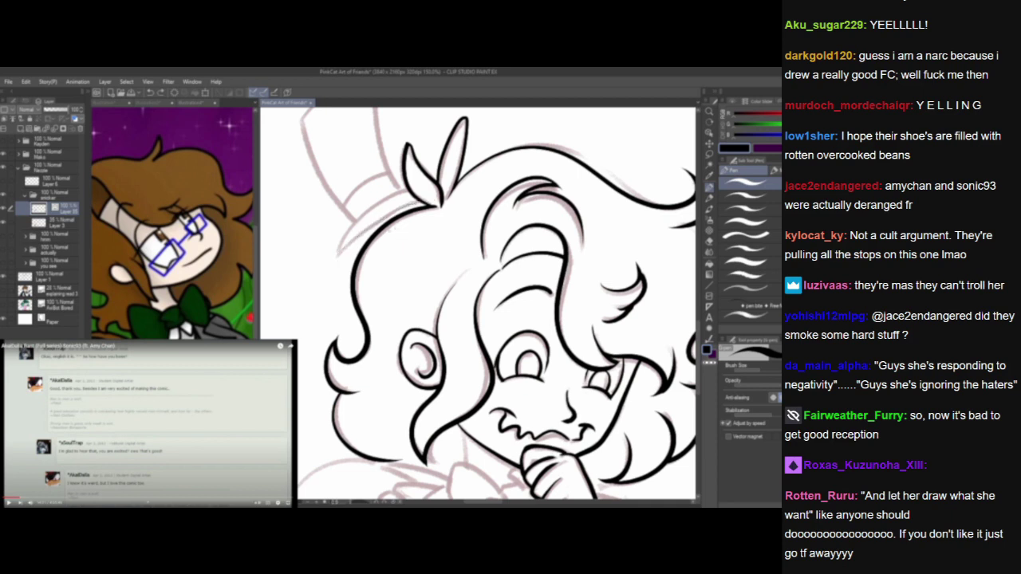
mouse_move(330, 264)
mouse_down()
mouse_move(356, 238)
mouse_move(439, 195)
mouse_up()
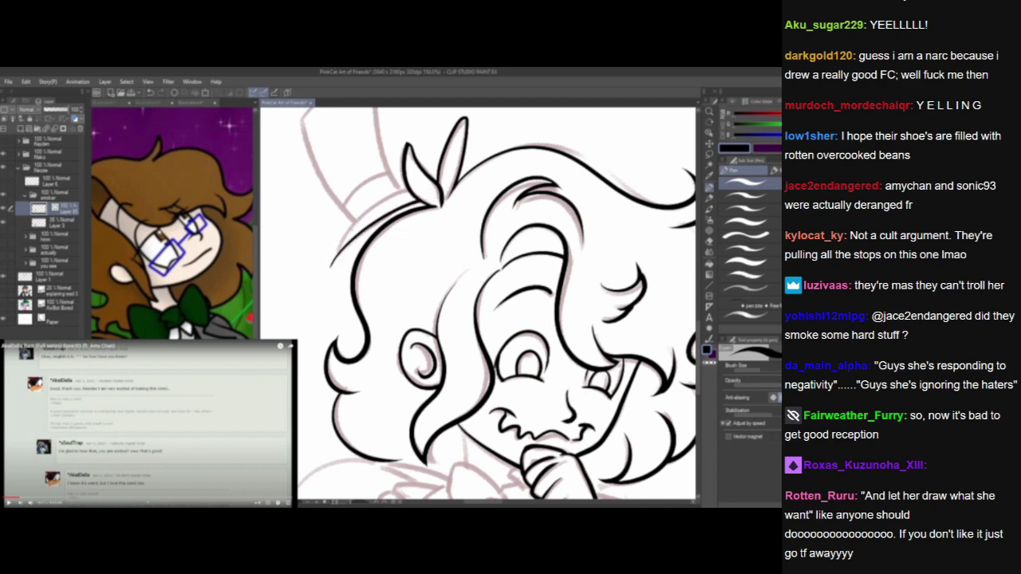
drag(394, 191, 329, 275)
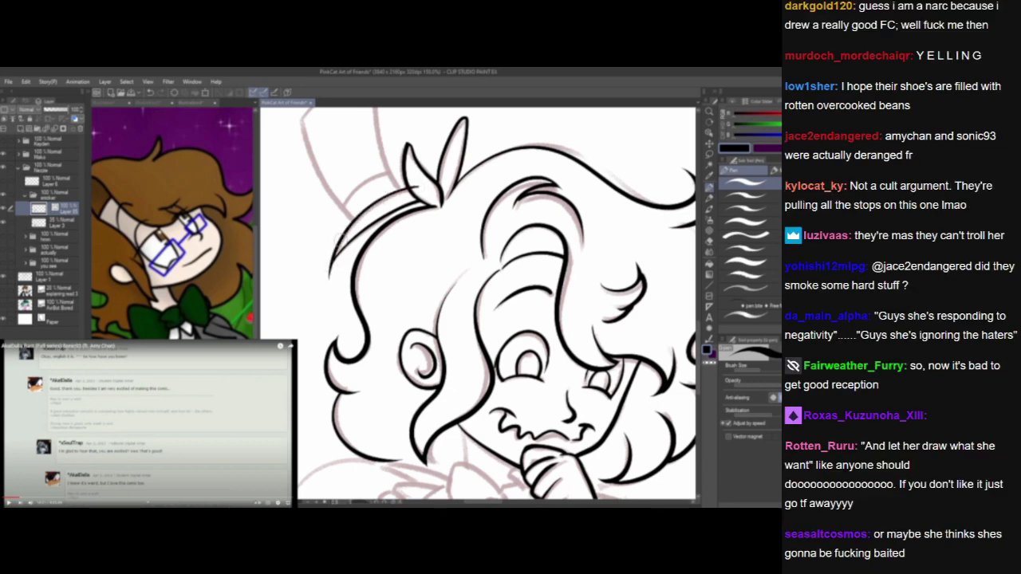
Ink the hat's crown with two curved sides and an arched top edge, and trim the lines overshooting its corners.
drag(426, 302, 441, 391)
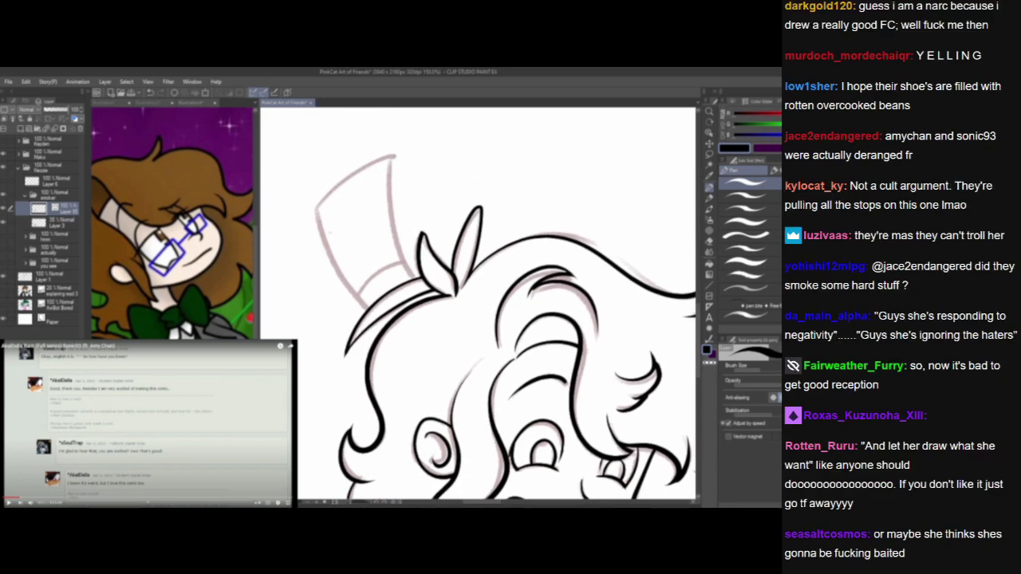
drag(314, 188, 383, 313)
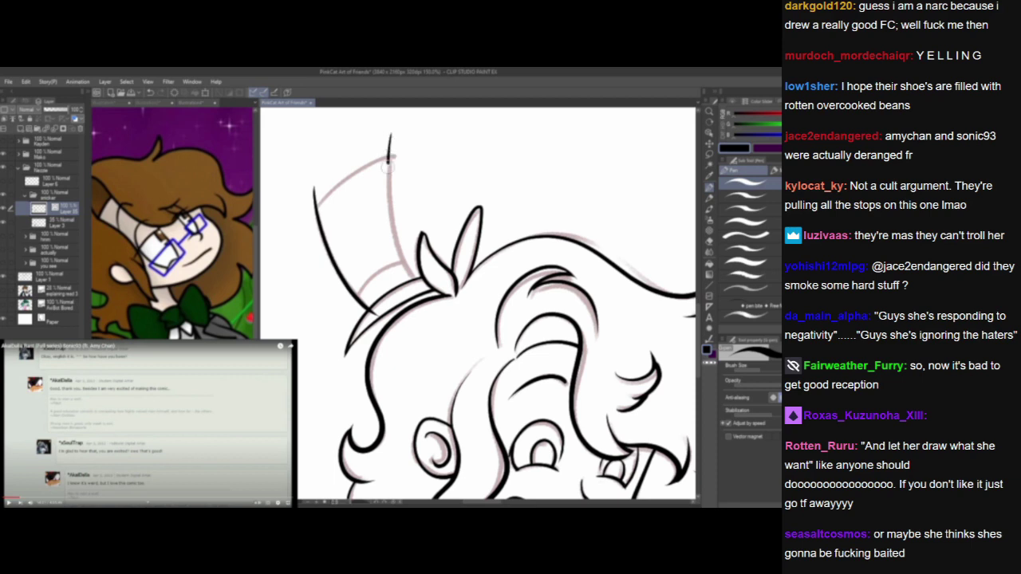
mouse_move(390, 134)
mouse_down()
mouse_move(415, 288)
mouse_move(373, 314)
mouse_up()
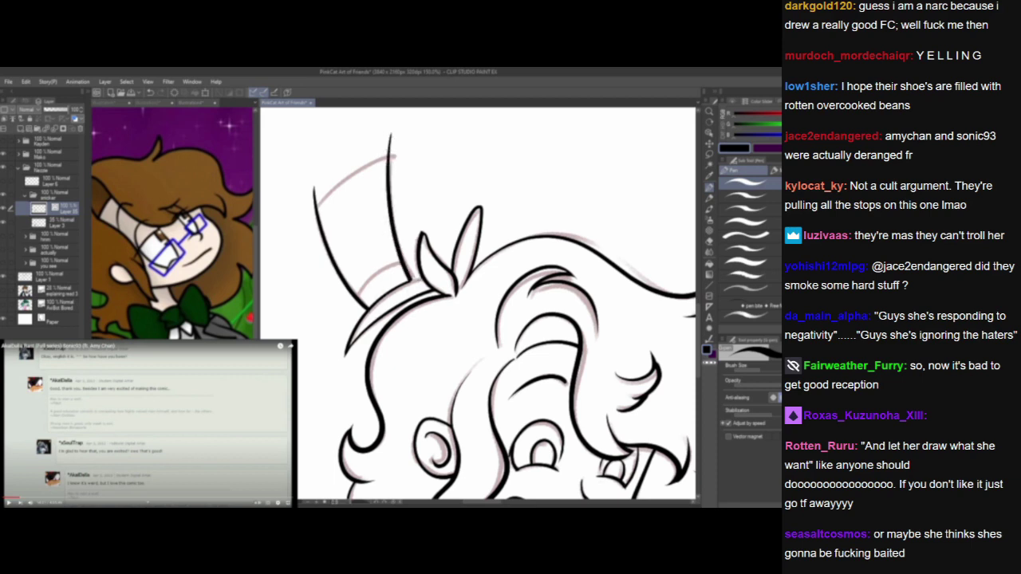
key(ctrl+z)
drag(416, 288, 374, 313)
mouse_move(303, 225)
mouse_down()
mouse_move(333, 182)
mouse_move(410, 164)
mouse_up()
drag(313, 192, 308, 219)
drag(390, 136, 409, 163)
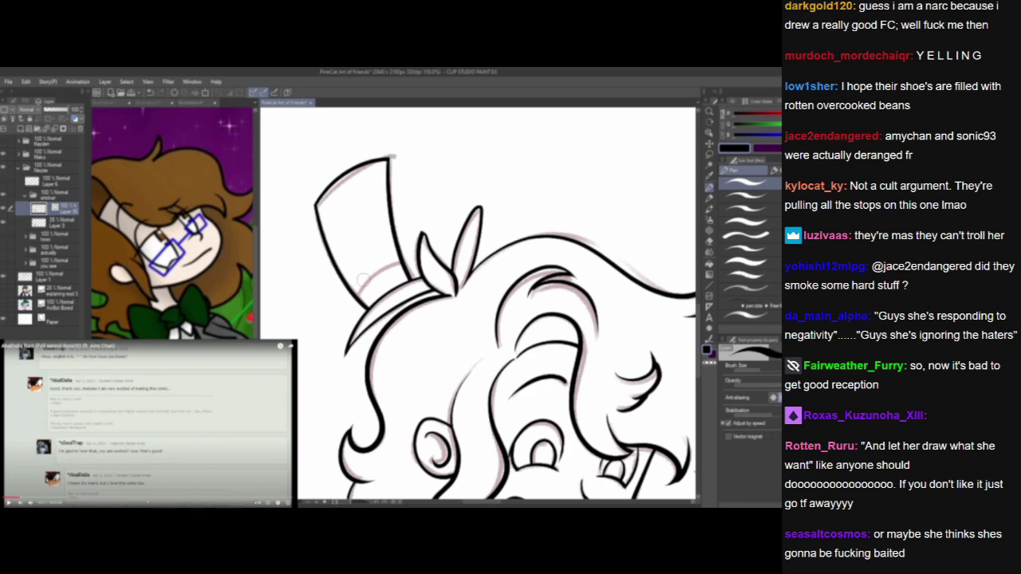
Ink the upper edge of the hat band across the base of the crown.
drag(347, 298, 408, 252)
scroll(369, 329, down, 4)
drag(412, 422, 390, 316)
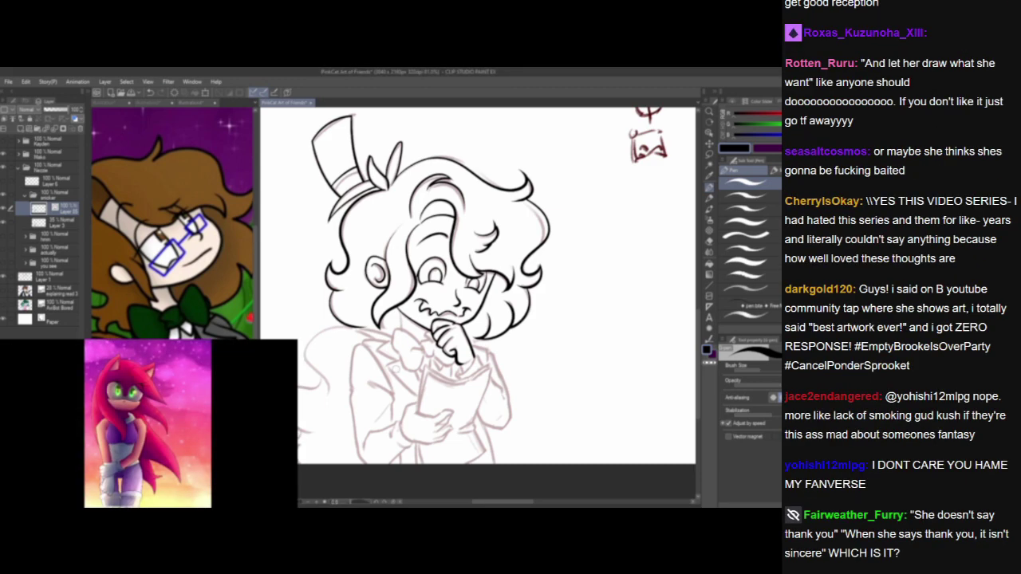
scroll(396, 369, up, 5)
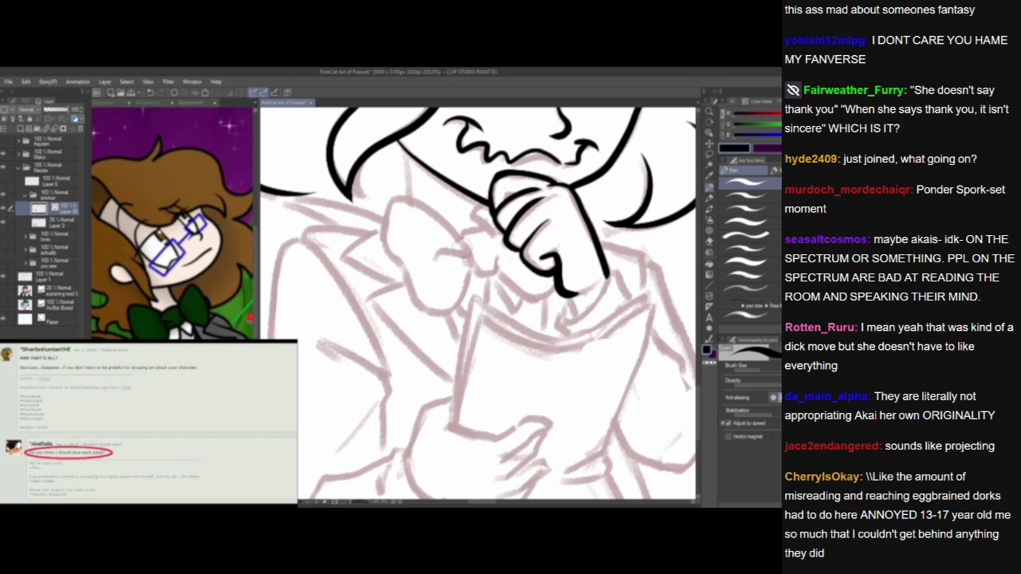
Ink the bow tie's large loop with its rounded outer outline and the short curved fold inside it.
drag(464, 253, 430, 256)
click(101, 414)
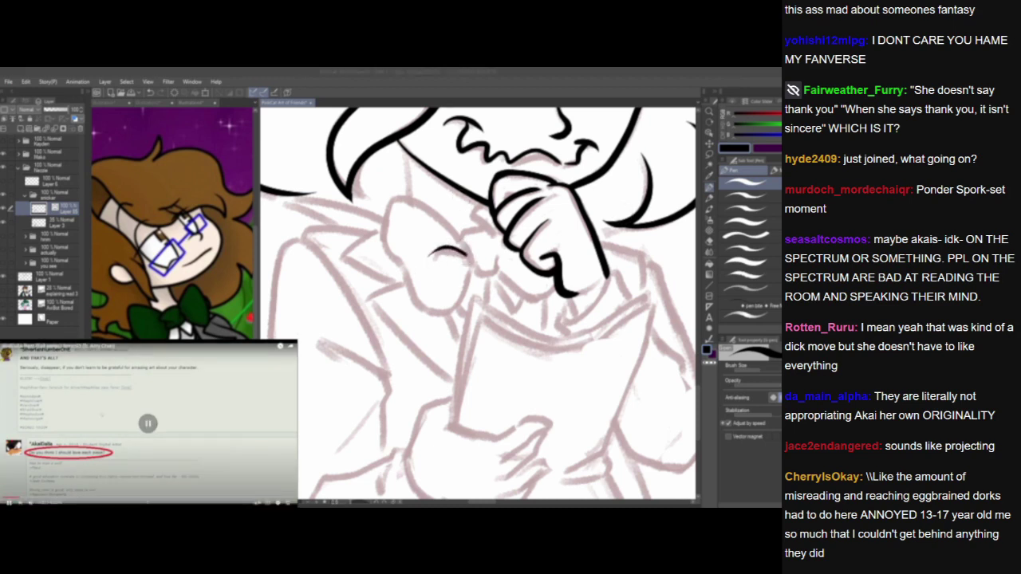
click(92, 414)
click(455, 193)
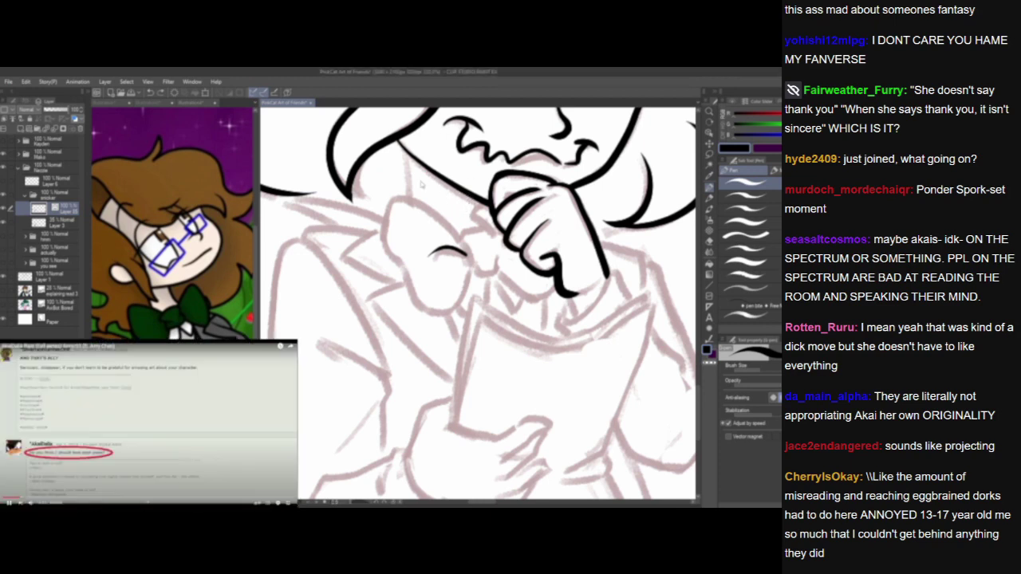
mouse_move(389, 209)
mouse_down()
mouse_move(386, 251)
mouse_move(421, 313)
mouse_move(463, 305)
mouse_move(474, 268)
mouse_up()
mouse_move(391, 231)
mouse_down()
mouse_move(395, 209)
mouse_move(431, 201)
mouse_move(462, 257)
mouse_move(451, 241)
mouse_up()
key(ctrl+z)
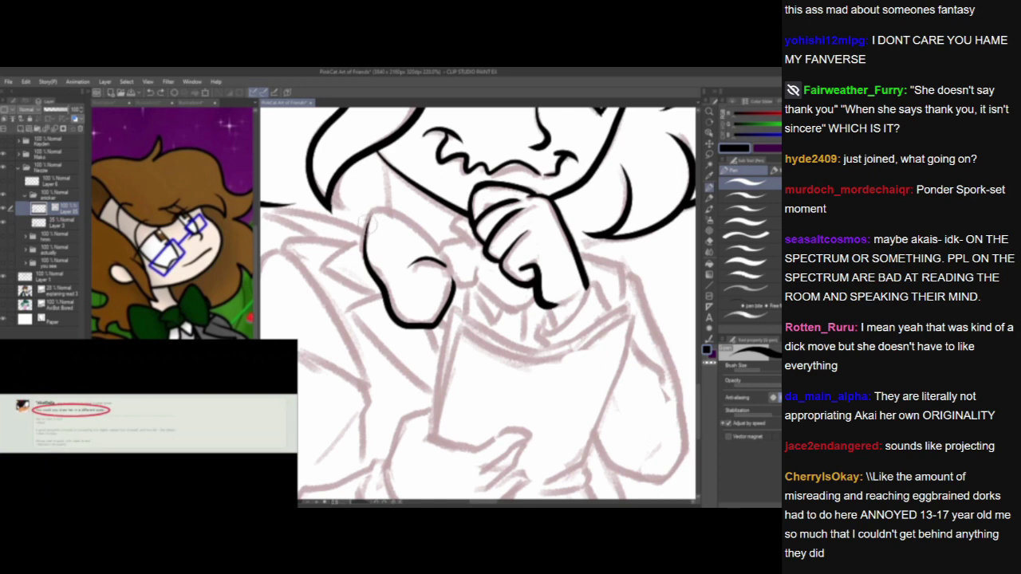
mouse_move(367, 231)
mouse_down()
mouse_move(376, 206)
mouse_move(437, 253)
mouse_move(467, 214)
mouse_move(435, 243)
mouse_move(478, 237)
mouse_up()
key(ctrl+z)
drag(467, 346, 404, 346)
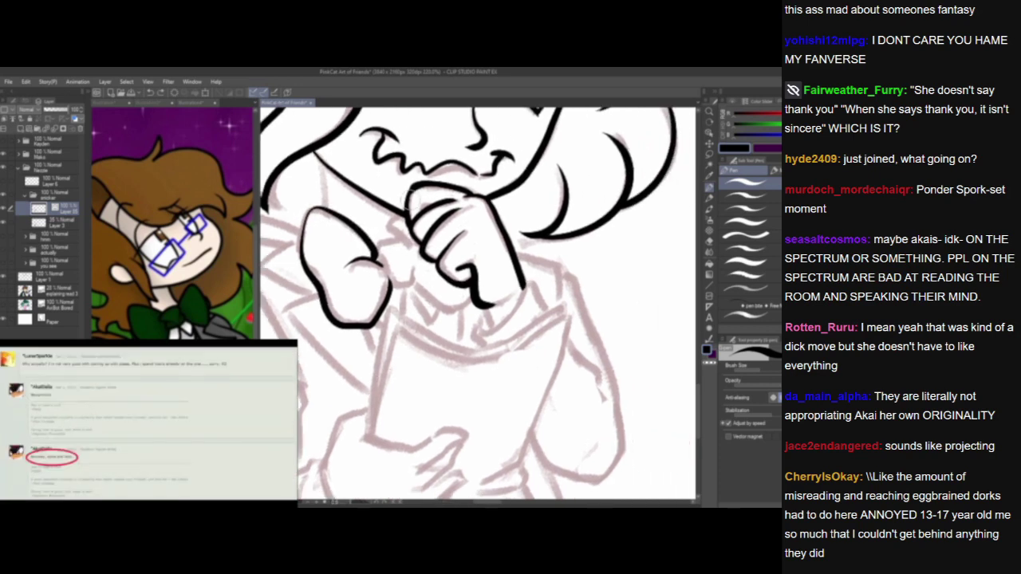
Ink the bow tie's central knot and the narrow parts of the other loop showing around the raised fist.
mouse_move(405, 219)
mouse_down()
mouse_move(400, 237)
mouse_move(424, 254)
mouse_up()
key(ctrl+z)
mouse_move(406, 217)
mouse_down()
mouse_move(418, 246)
mouse_move(445, 220)
mouse_move(461, 249)
mouse_move(371, 249)
mouse_move(417, 248)
mouse_up()
mouse_move(388, 279)
mouse_down()
mouse_move(417, 226)
mouse_move(384, 261)
mouse_move(398, 266)
mouse_move(444, 206)
mouse_move(438, 198)
mouse_move(428, 278)
mouse_move(406, 276)
mouse_move(444, 310)
mouse_move(474, 304)
mouse_move(477, 279)
mouse_up()
drag(415, 283, 448, 309)
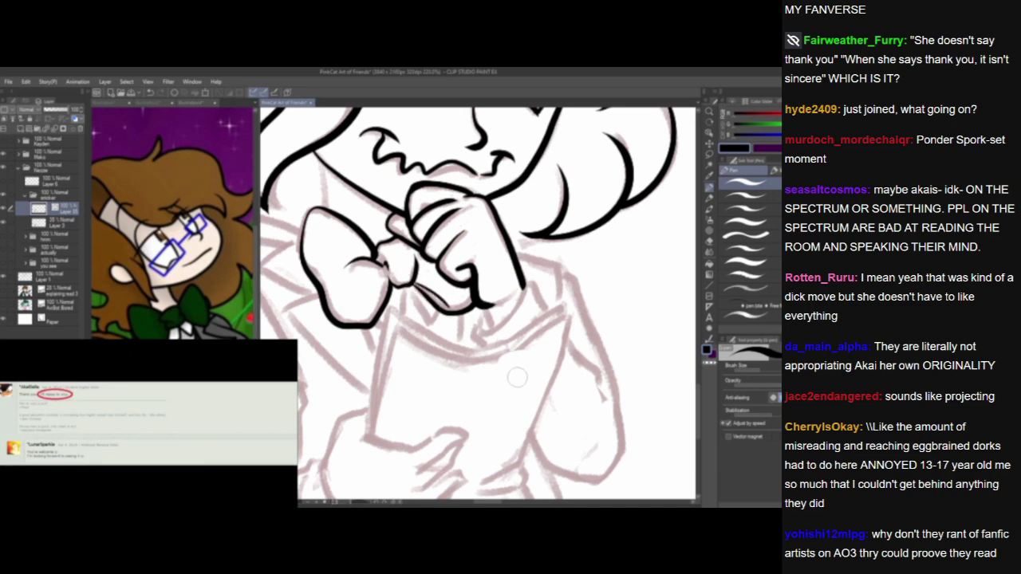
Ink the short neck line running from the jaw down to the bow tie's large loop.
drag(506, 375, 581, 377)
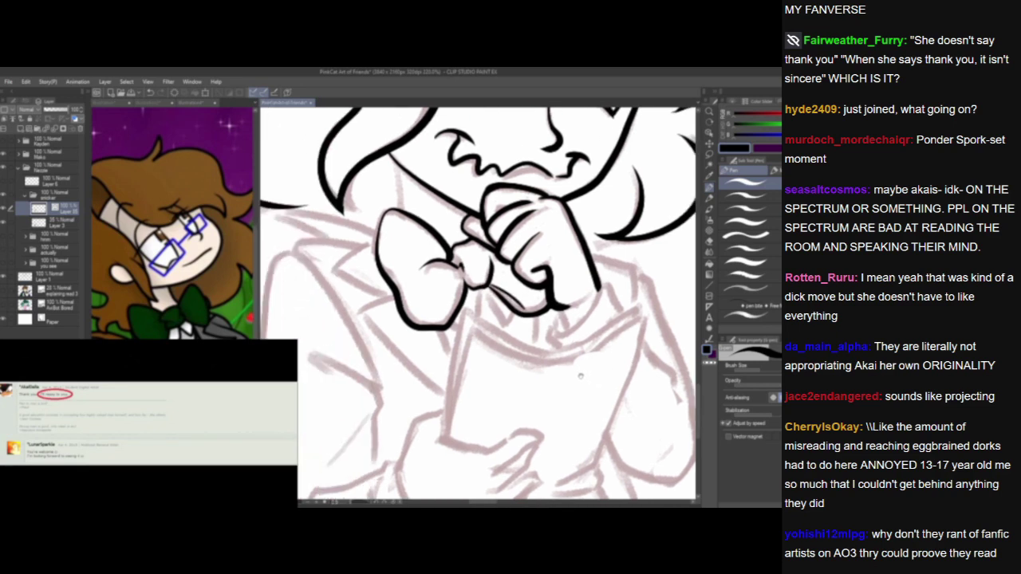
drag(396, 158, 403, 209)
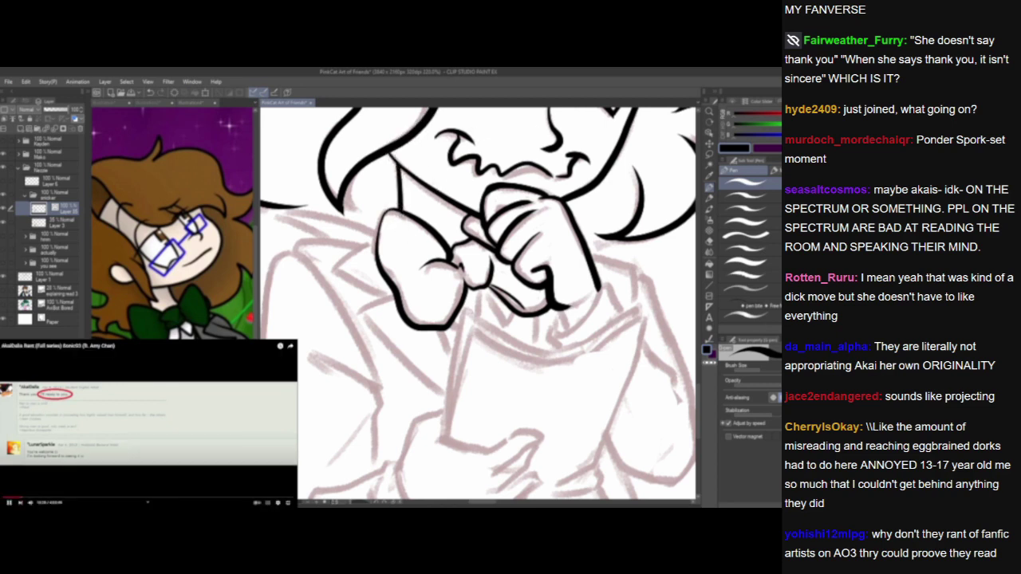
click(35, 380)
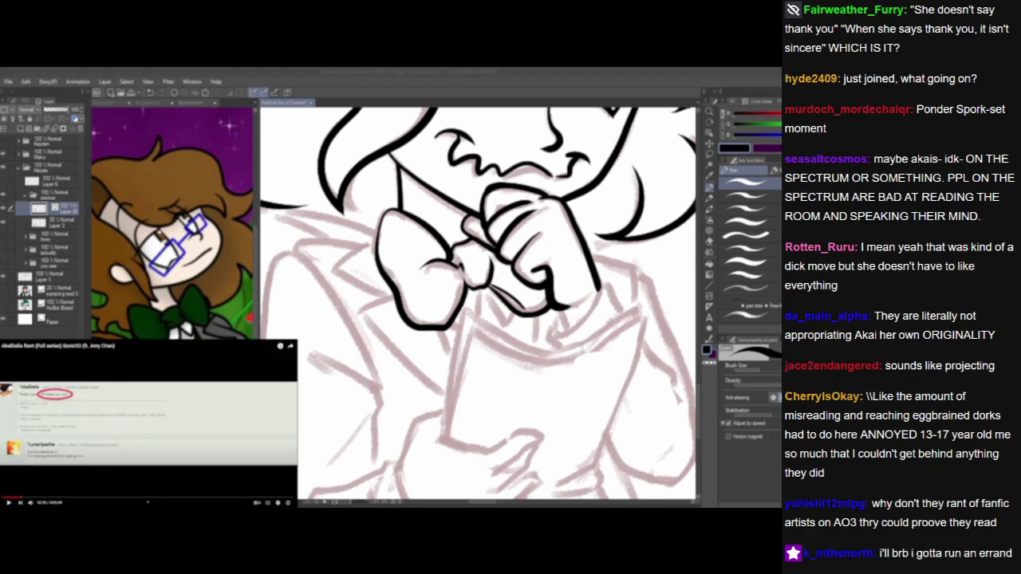
mouse_move(463, 310)
mouse_down()
mouse_move(454, 389)
mouse_move(474, 393)
mouse_up()
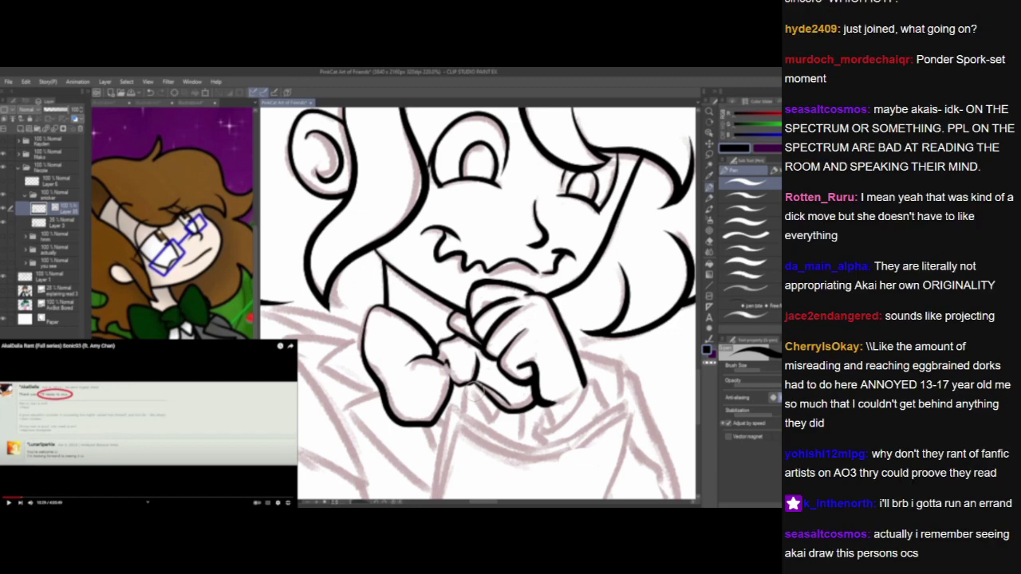
mouse_move(405, 407)
mouse_down()
mouse_move(477, 397)
mouse_move(503, 415)
mouse_move(399, 391)
mouse_up()
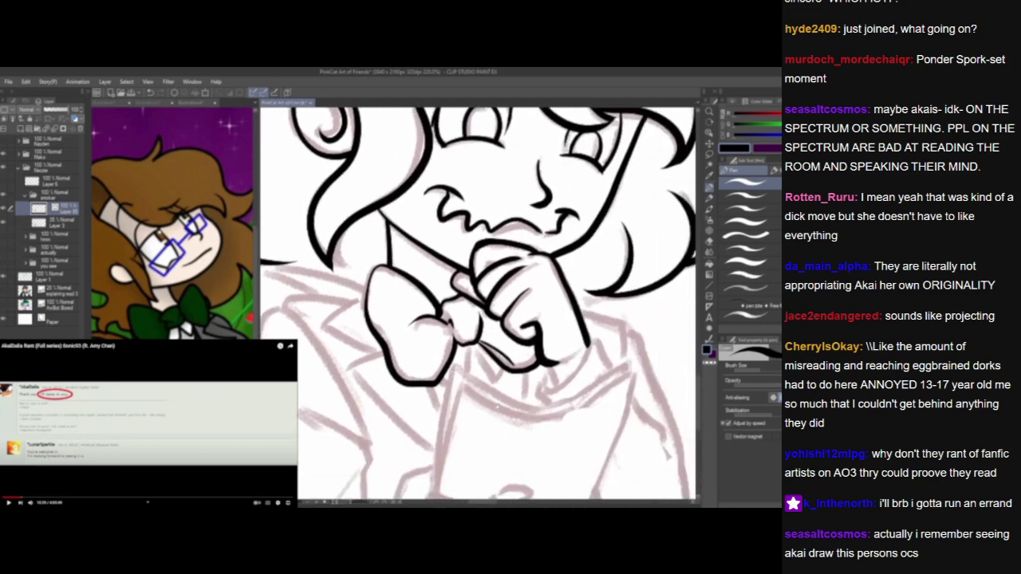
drag(488, 426, 477, 354)
mouse_move(498, 409)
mouse_down()
mouse_move(479, 406)
mouse_move(510, 383)
mouse_up()
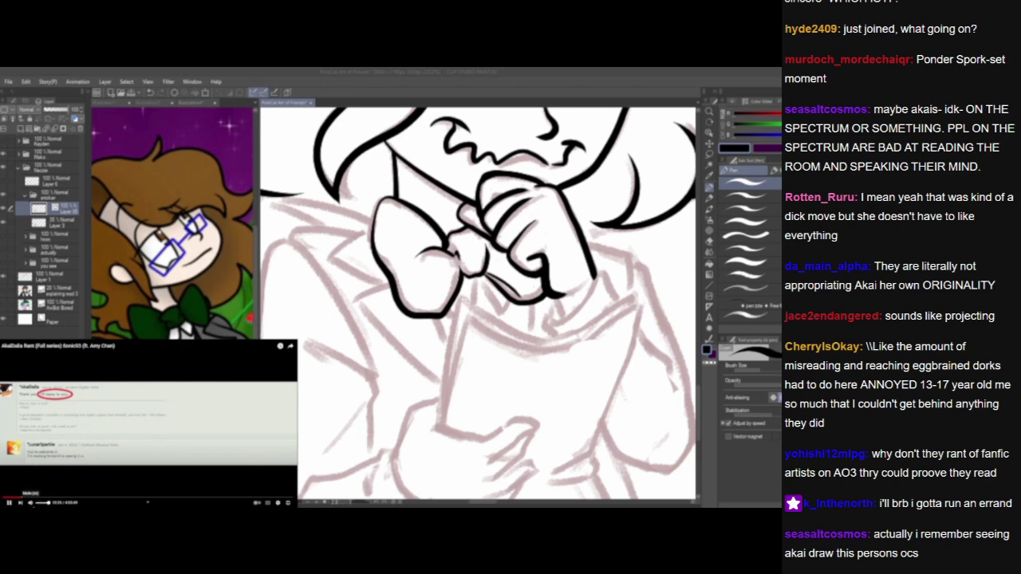
Ink the upper contour and first finger of the lower hand that grips the book.
drag(556, 424, 525, 331)
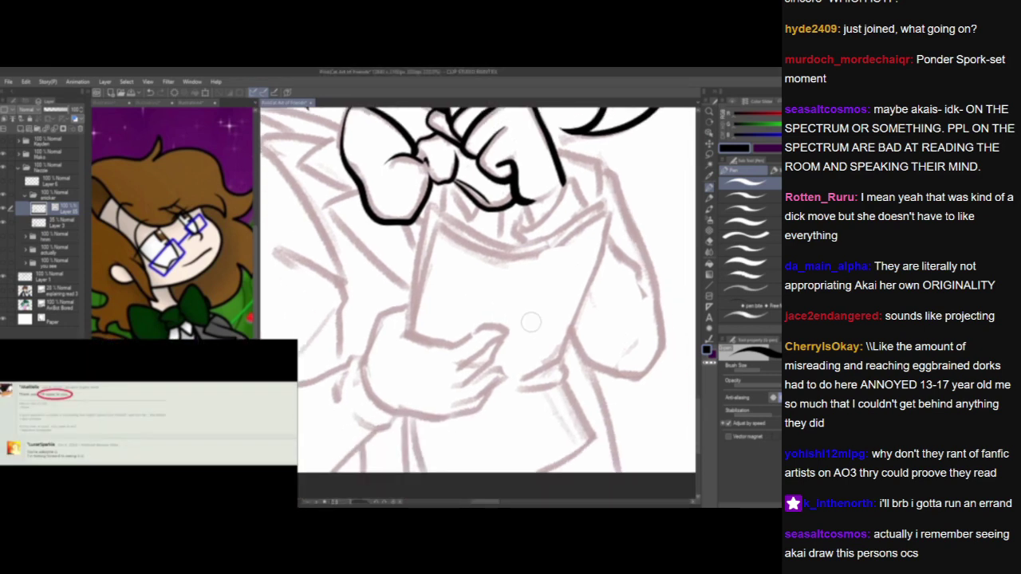
mouse_move(402, 337)
mouse_down()
mouse_move(453, 344)
mouse_move(508, 330)
mouse_up()
drag(458, 365, 506, 330)
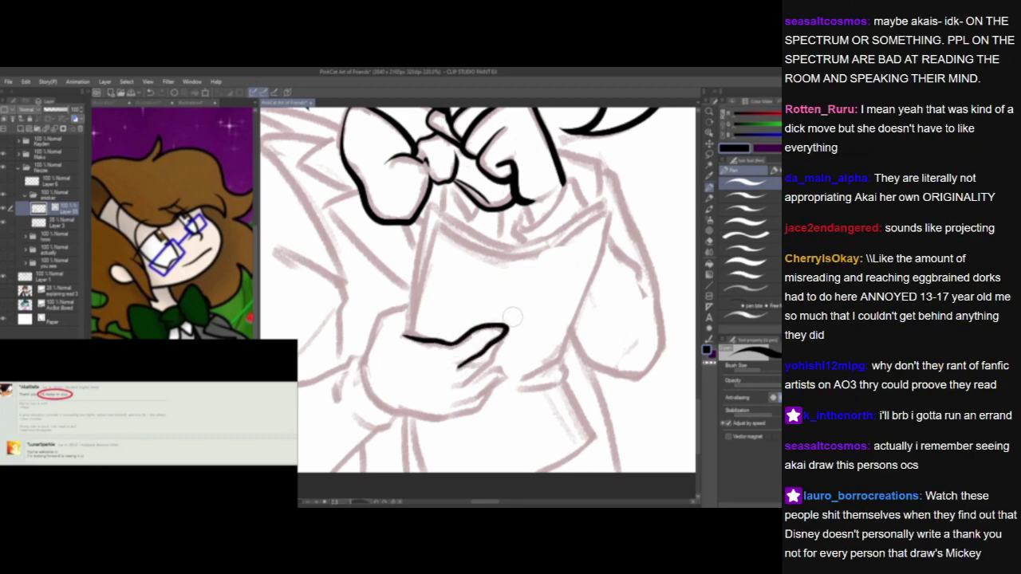
click(123, 409)
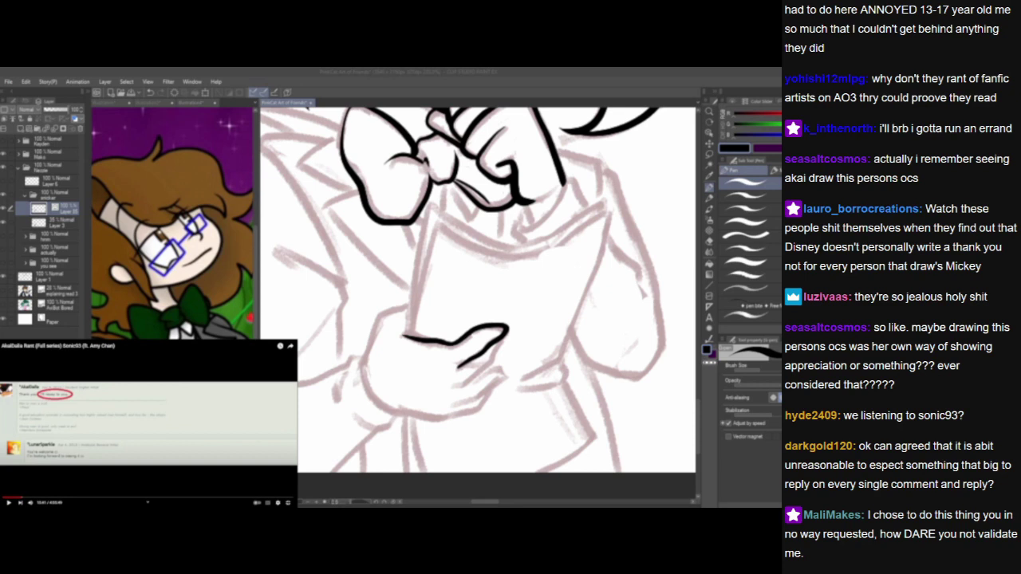
key(space)
click(446, 219)
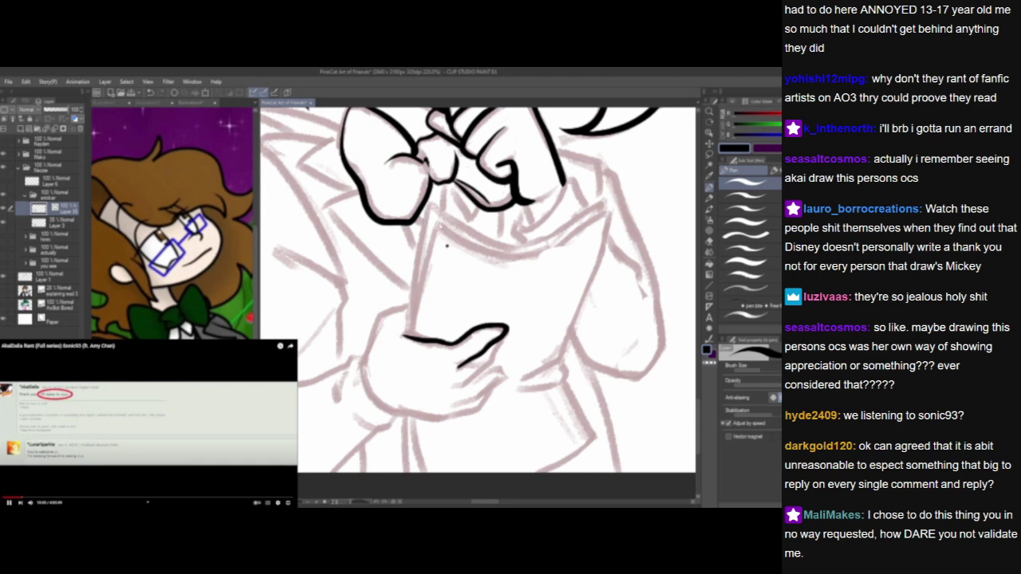
Ink the book's near side edge as two close lines rising from the gripping hand to the top corner.
drag(441, 212, 401, 403)
mouse_move(433, 206)
mouse_down()
mouse_move(397, 399)
mouse_move(408, 343)
mouse_move(405, 351)
mouse_up()
mouse_move(458, 450)
mouse_down()
mouse_move(417, 452)
mouse_move(439, 451)
mouse_up()
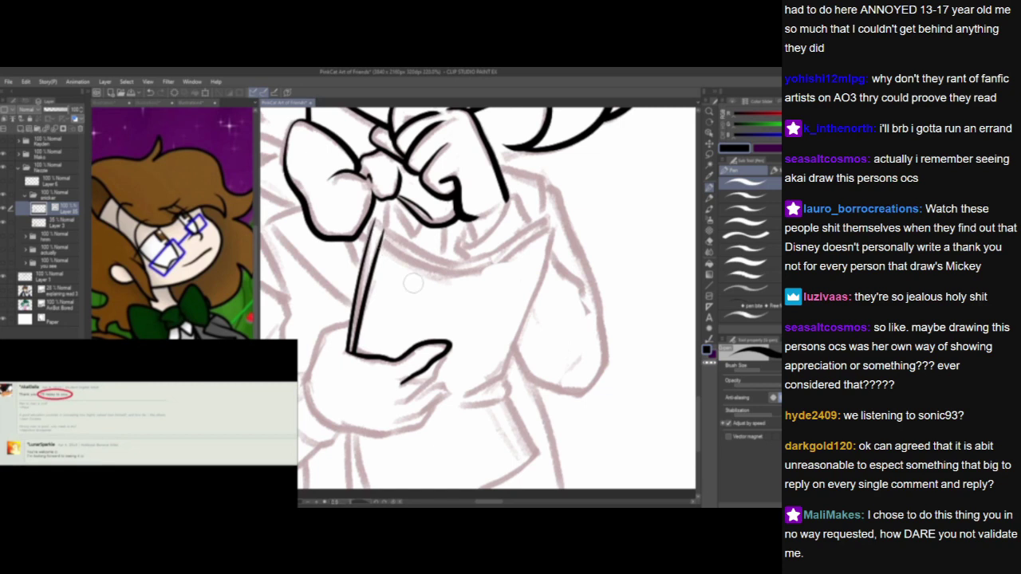
Ink the book's sagging top edge as a double curve and add its far side edge curving downward.
key(space)
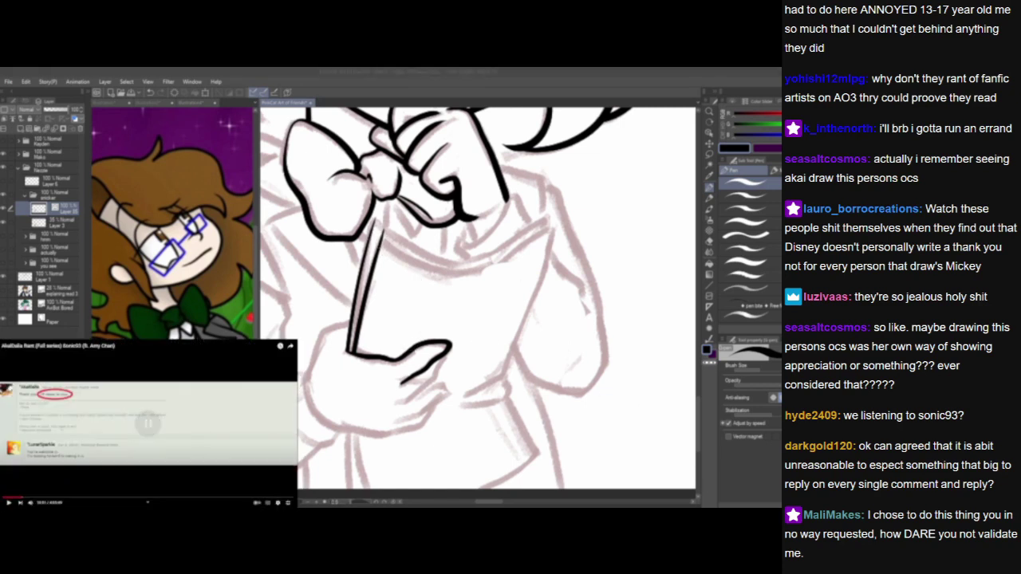
click(435, 304)
mouse_move(369, 230)
mouse_down()
mouse_move(458, 269)
mouse_move(496, 262)
mouse_move(560, 225)
mouse_up()
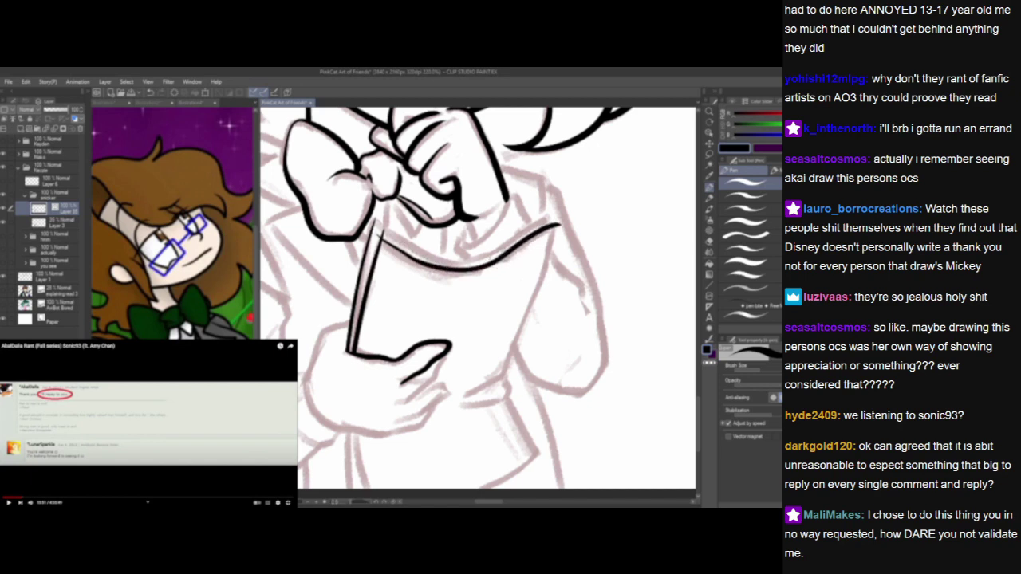
mouse_move(374, 218)
mouse_down()
mouse_move(450, 267)
mouse_move(508, 247)
mouse_up()
key(ctrl+z)
mouse_move(367, 223)
mouse_down()
mouse_move(450, 256)
mouse_move(523, 237)
mouse_move(557, 215)
mouse_move(533, 254)
mouse_up()
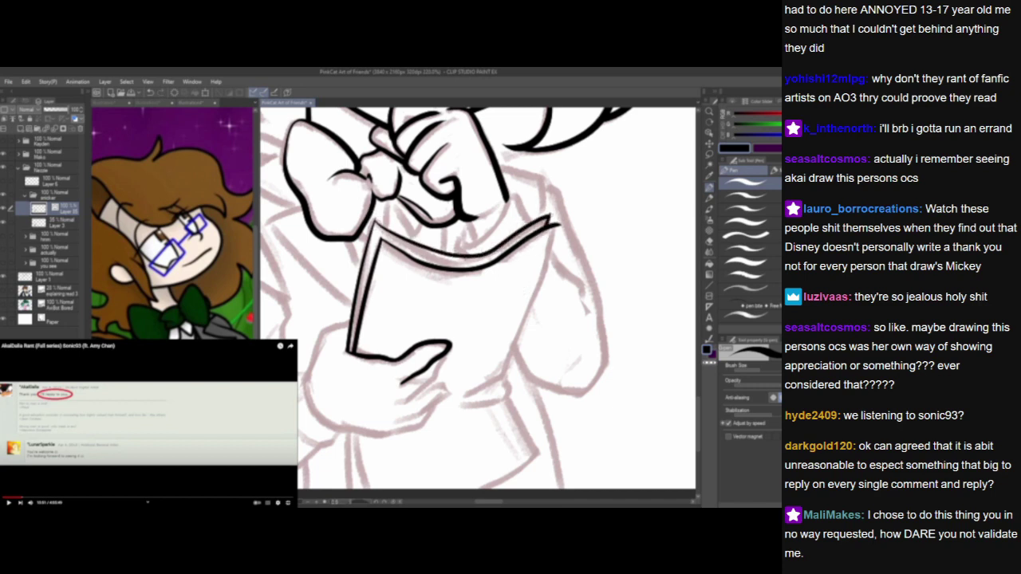
drag(521, 402, 455, 329)
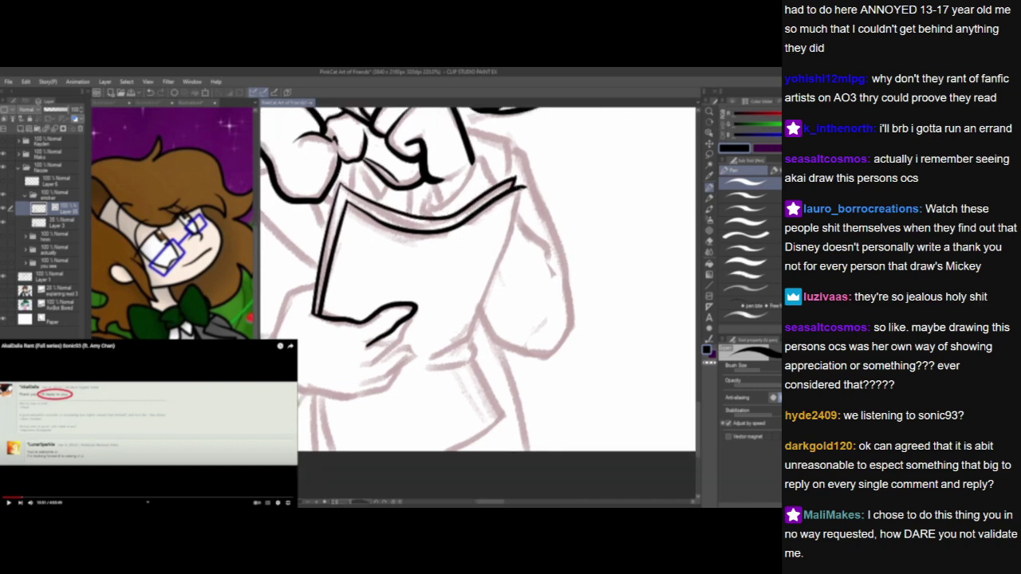
mouse_move(520, 185)
mouse_down()
mouse_move(469, 323)
mouse_move(443, 351)
mouse_up()
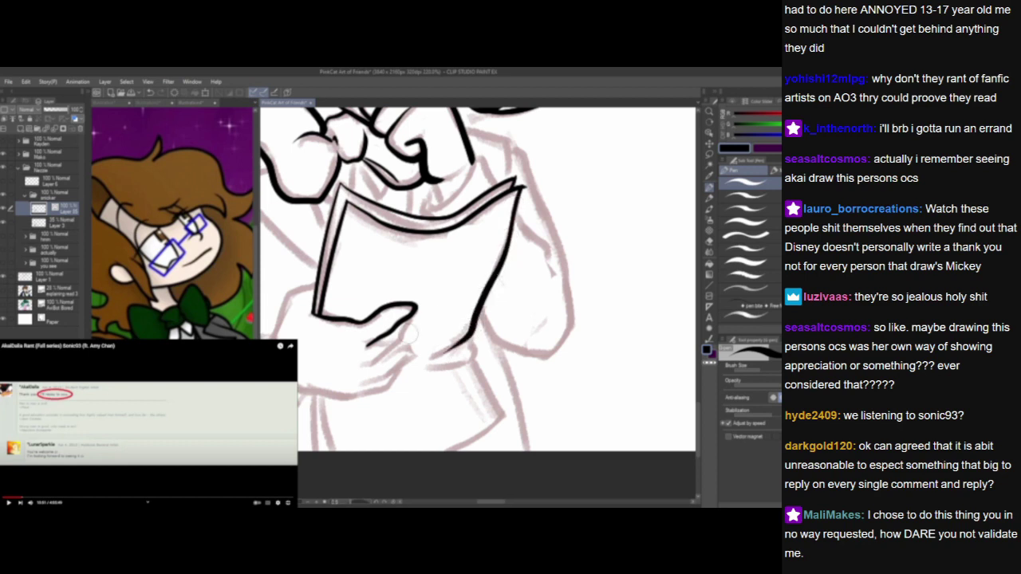
Ink the remaining fingers of the hand gripping the book, with thin tapered lines between them.
drag(506, 379, 532, 325)
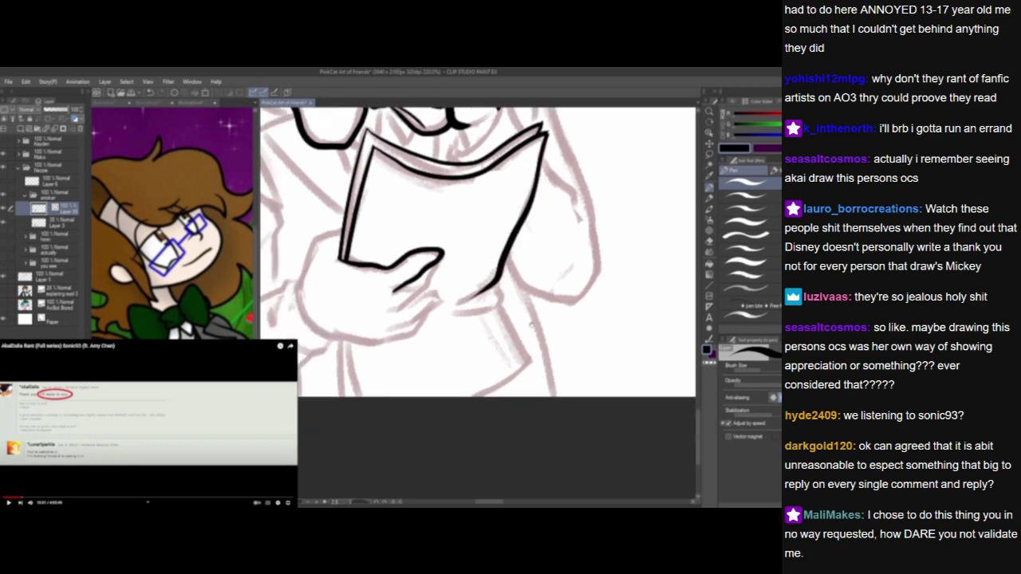
mouse_move(392, 308)
mouse_down()
mouse_move(416, 296)
mouse_move(442, 260)
mouse_up()
mouse_move(389, 328)
mouse_down()
mouse_move(429, 317)
mouse_move(443, 303)
mouse_move(437, 295)
mouse_up()
key(ctrl+z)
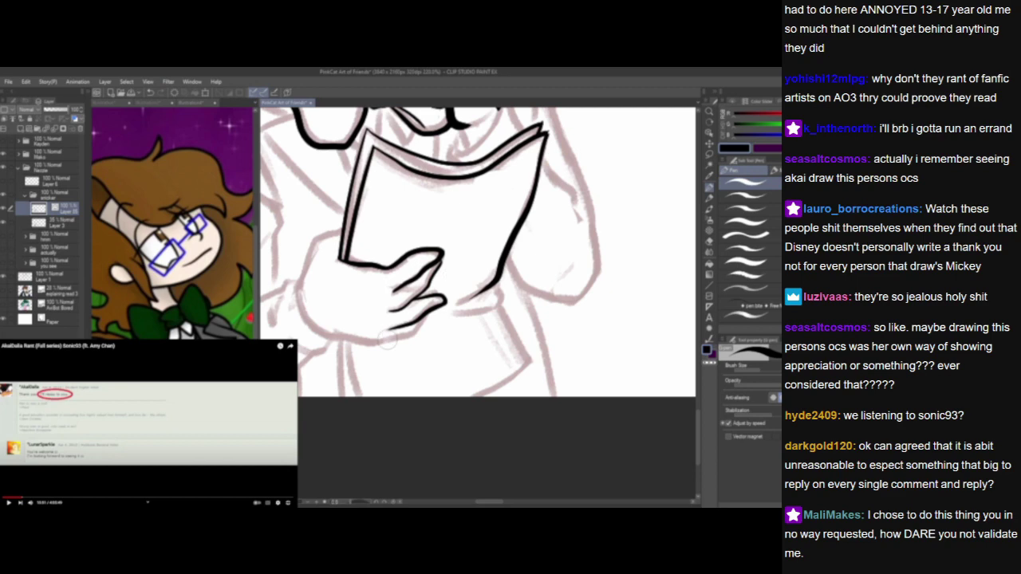
mouse_move(386, 339)
mouse_down()
mouse_move(428, 321)
mouse_move(445, 292)
mouse_up()
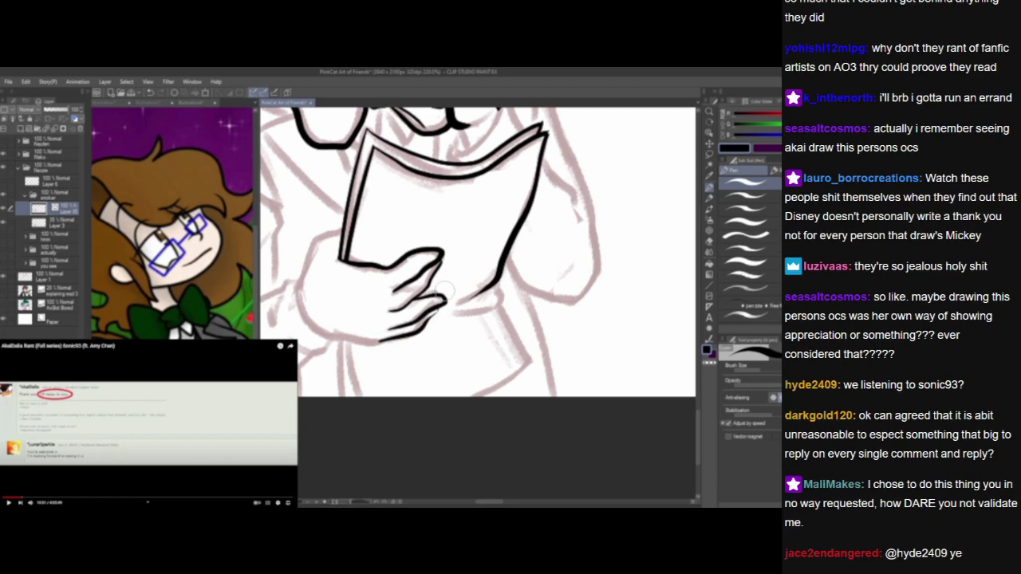
Ink the fold at the base of the book's far edge and its lower section down to the canvas's bottom edge.
click(148, 422)
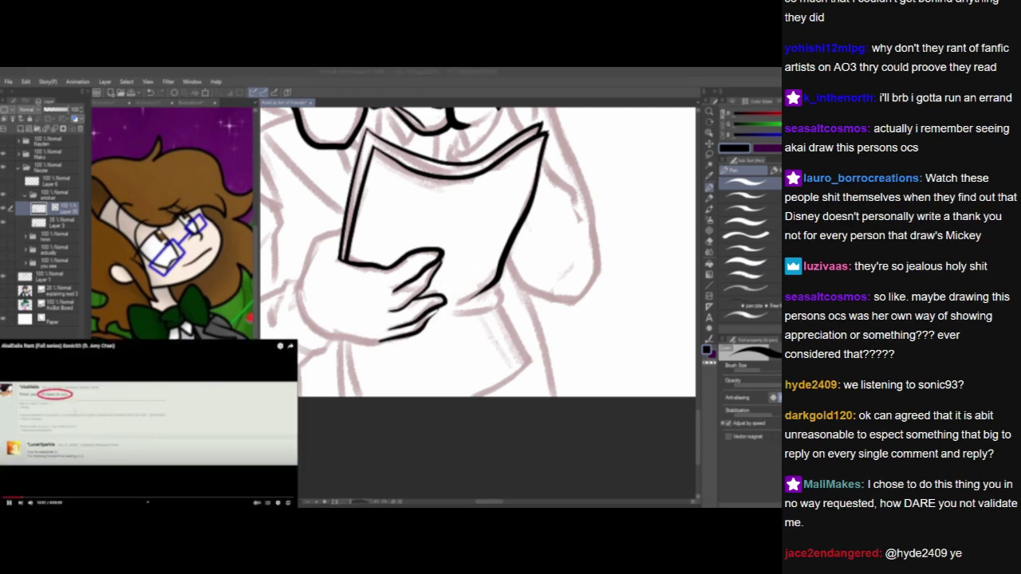
mouse_move(495, 270)
mouse_down()
mouse_move(482, 293)
mouse_move(447, 313)
mouse_move(497, 313)
mouse_move(528, 364)
mouse_move(467, 402)
mouse_move(580, 433)
mouse_up()
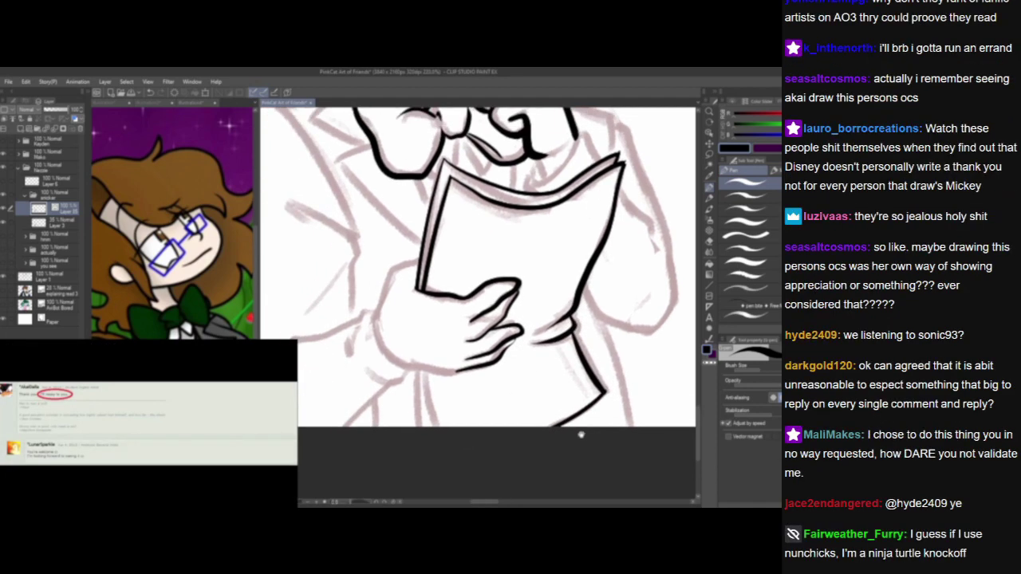
drag(457, 398, 485, 414)
Ink the rounded back of the gripping hand down to the little finger, plus the two lines extending below it.
mouse_move(384, 333)
mouse_down()
mouse_move(404, 285)
mouse_move(442, 265)
mouse_up()
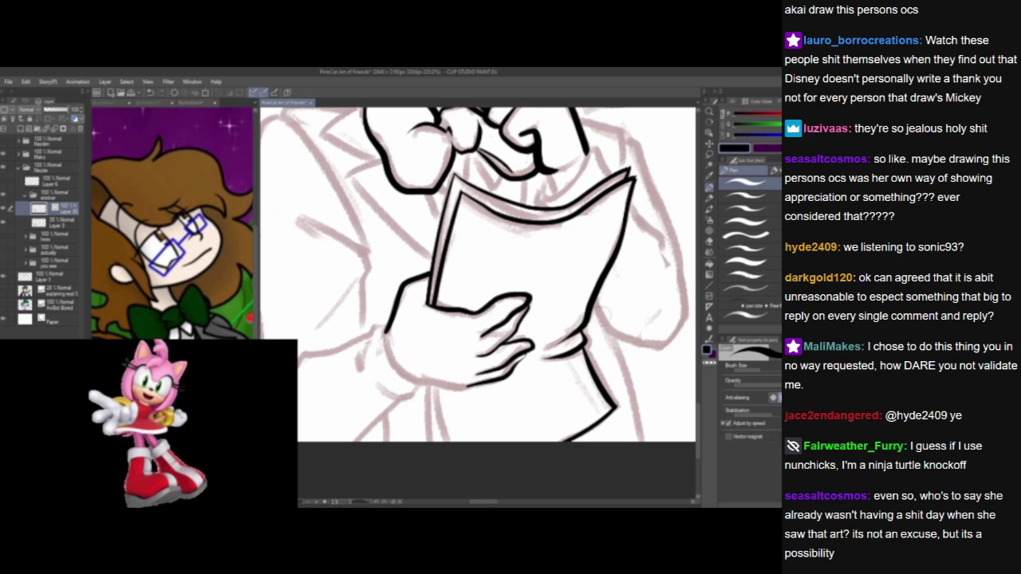
drag(557, 324, 553, 311)
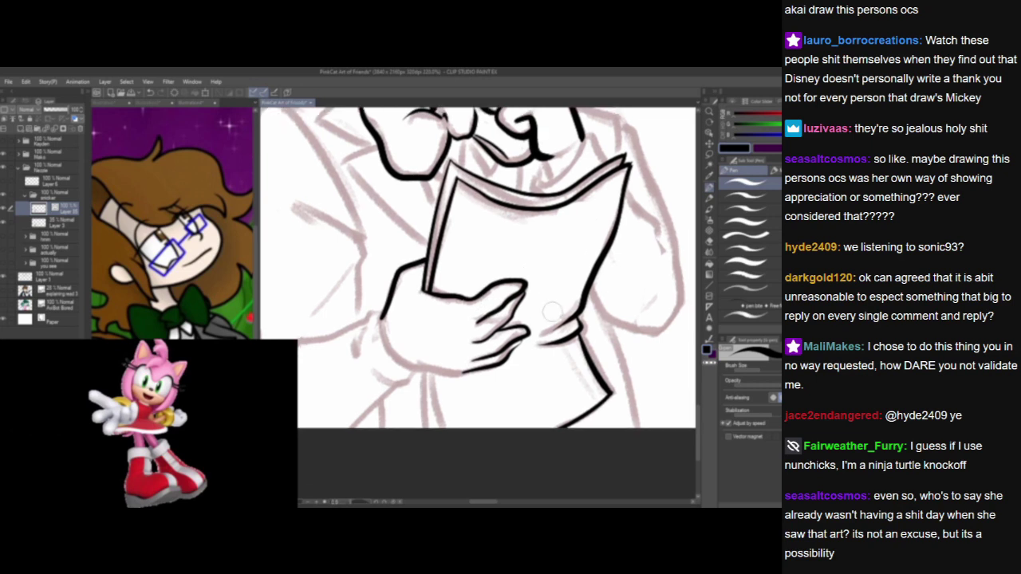
click(86, 430)
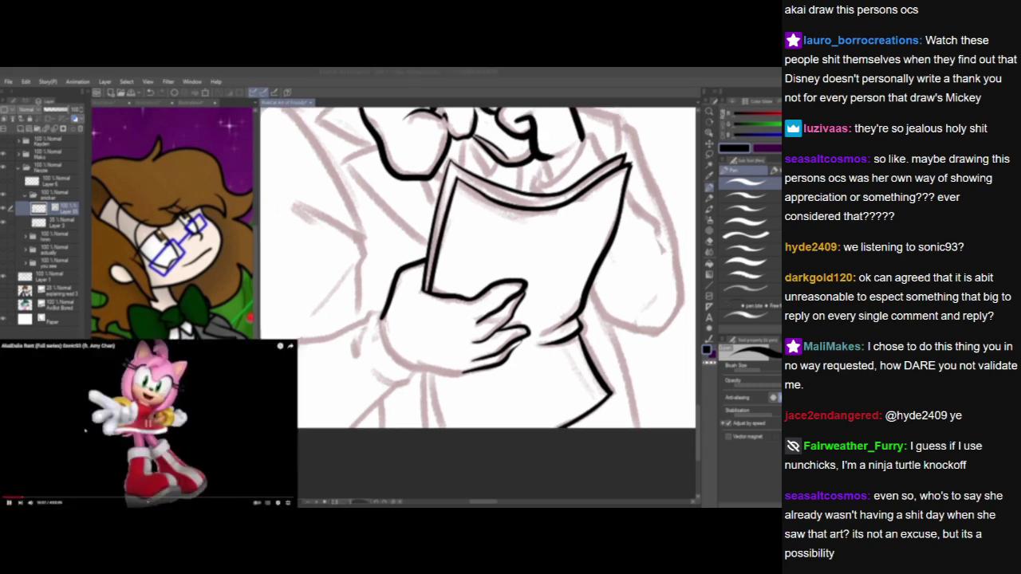
click(487, 334)
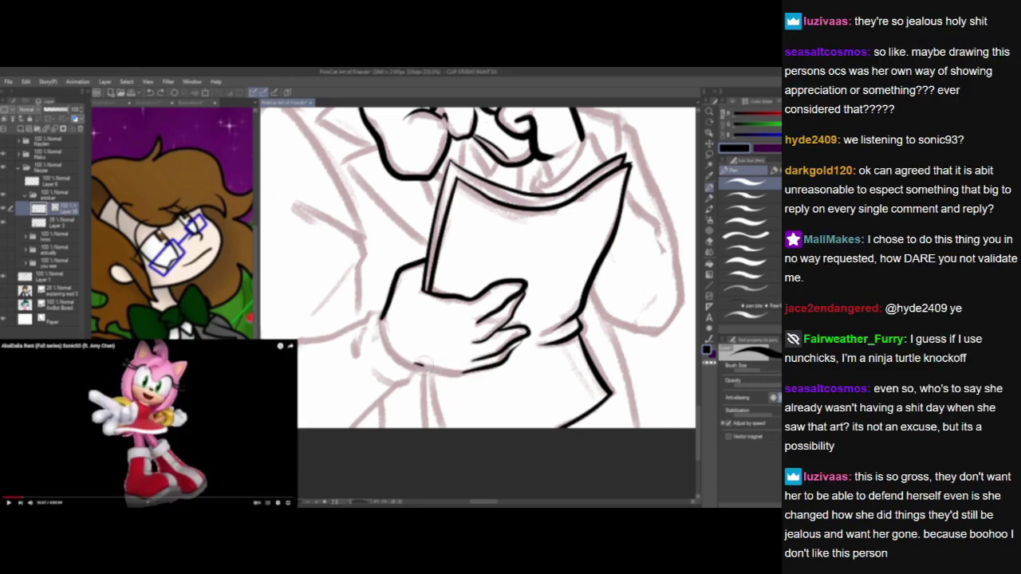
drag(423, 363, 493, 372)
key(space)
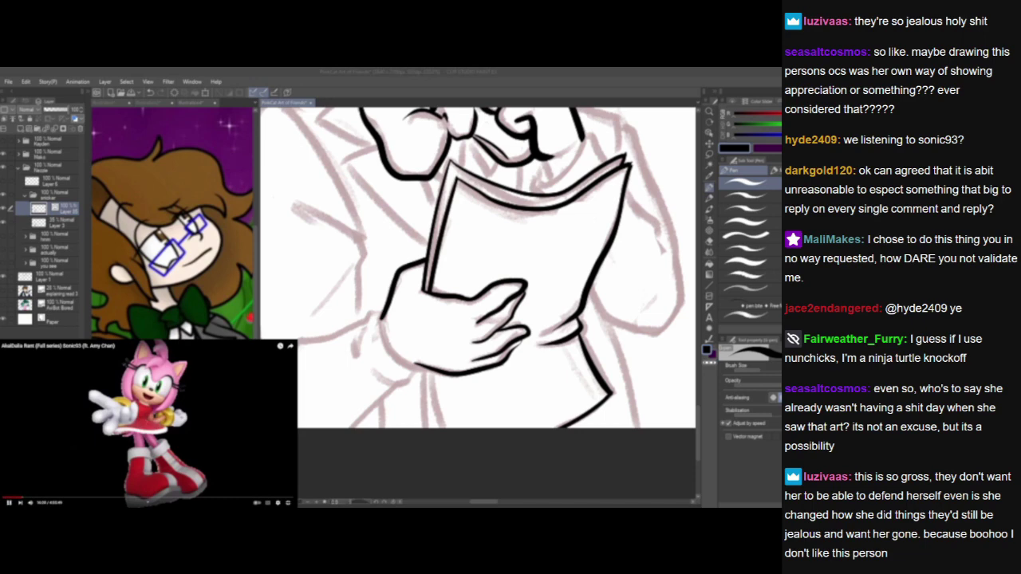
mouse_move(382, 319)
mouse_down()
mouse_move(405, 368)
mouse_move(420, 370)
mouse_move(458, 293)
mouse_up()
mouse_move(449, 329)
mouse_down()
mouse_move(413, 347)
mouse_move(395, 329)
mouse_move(391, 373)
mouse_up()
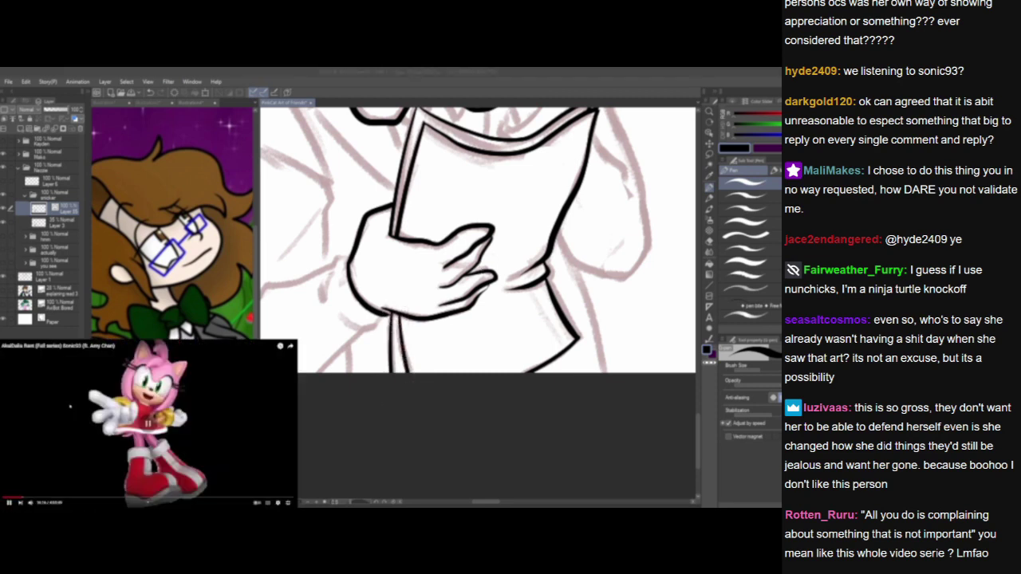
Ink the upper and lower ends of the cuff around the wrist of the book-holding hand, plus its small crease lines.
click(433, 343)
drag(436, 396, 522, 421)
key(ctrl+z)
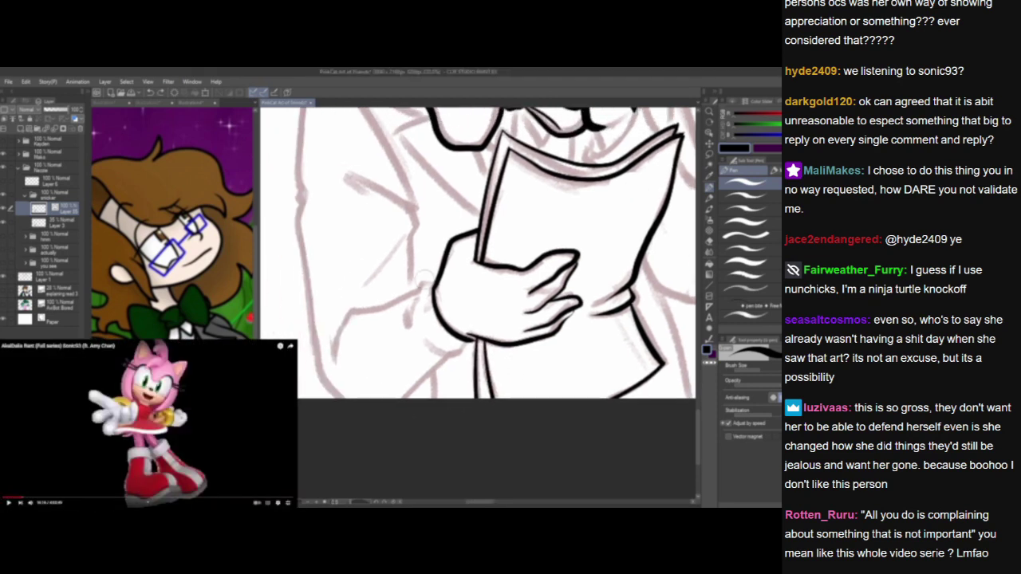
mouse_move(439, 274)
mouse_down()
mouse_move(413, 296)
mouse_move(409, 333)
mouse_up()
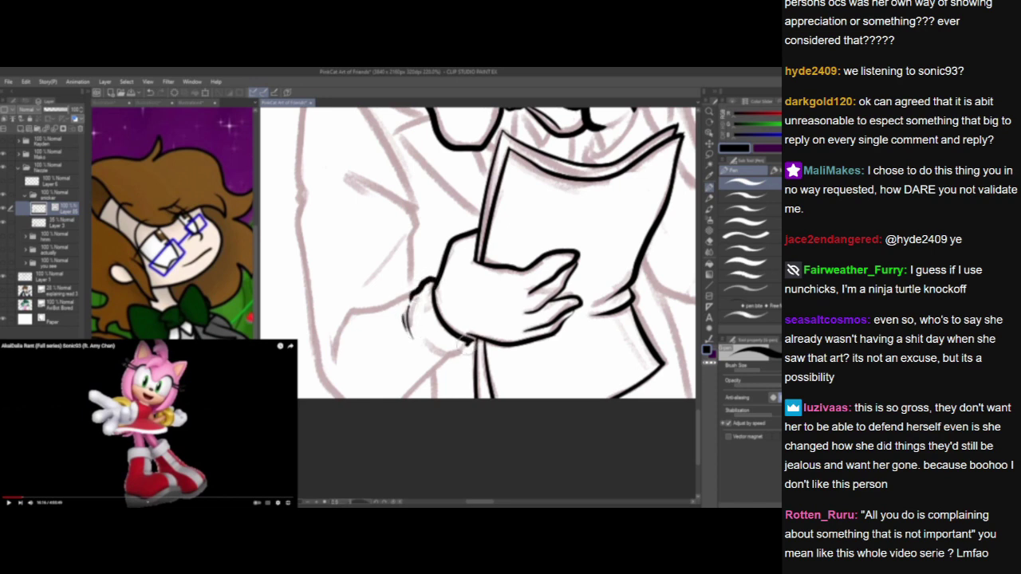
mouse_move(473, 342)
mouse_down()
mouse_move(448, 365)
mouse_move(424, 309)
mouse_move(445, 362)
mouse_up()
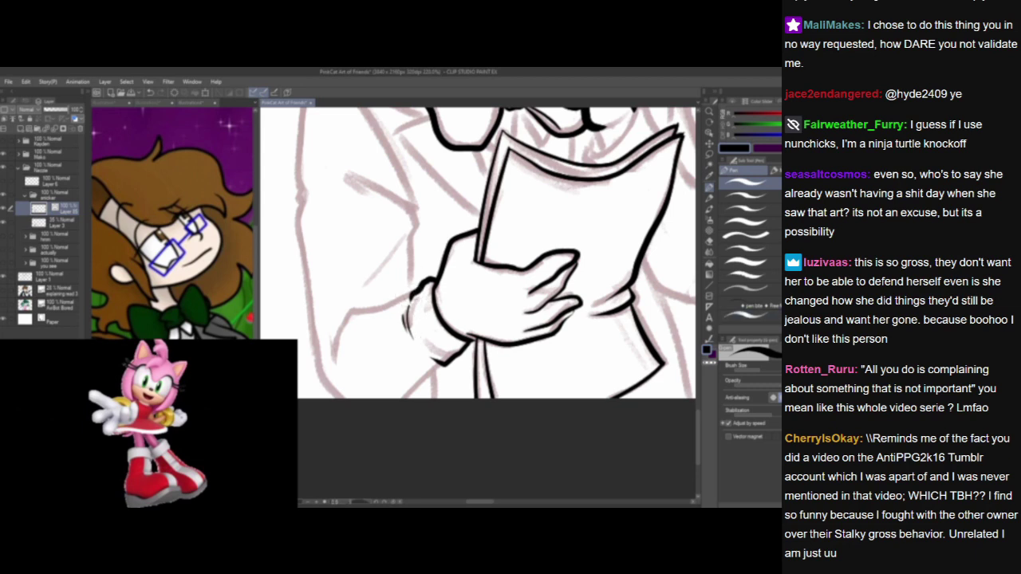
Ink the forearm sleeve behind the cuff, with its curved upper edge, its lower edge and the diagonal fold lines above it.
click(110, 461)
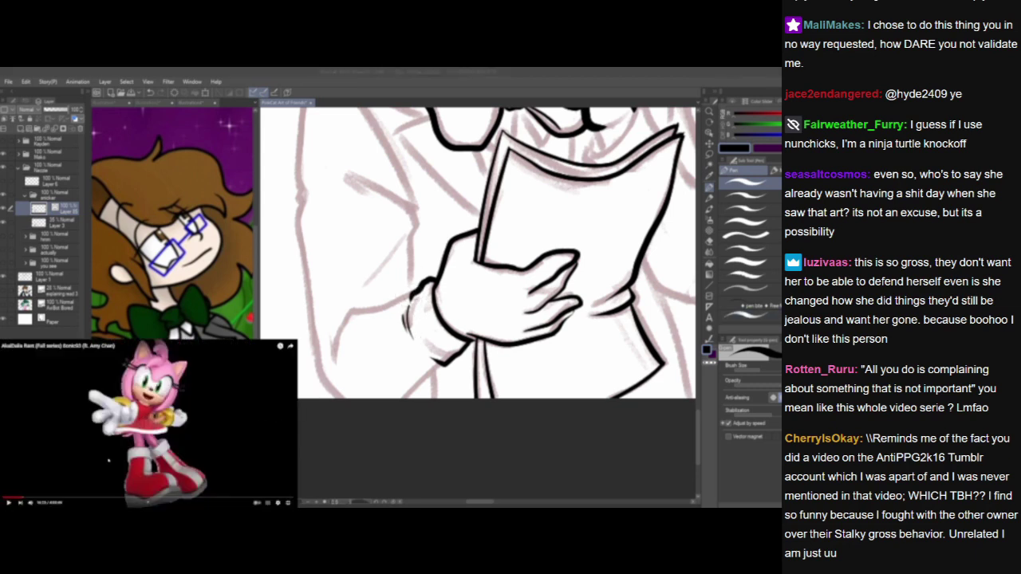
click(395, 316)
mouse_move(408, 296)
mouse_down()
mouse_move(369, 308)
mouse_move(330, 359)
mouse_up()
drag(410, 233, 361, 286)
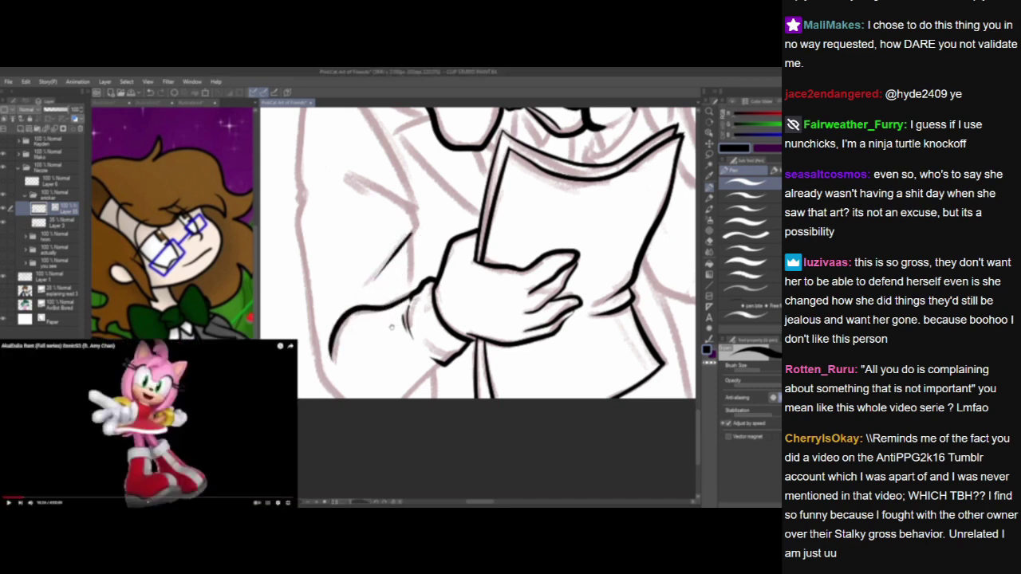
scroll(391, 327, up, 2)
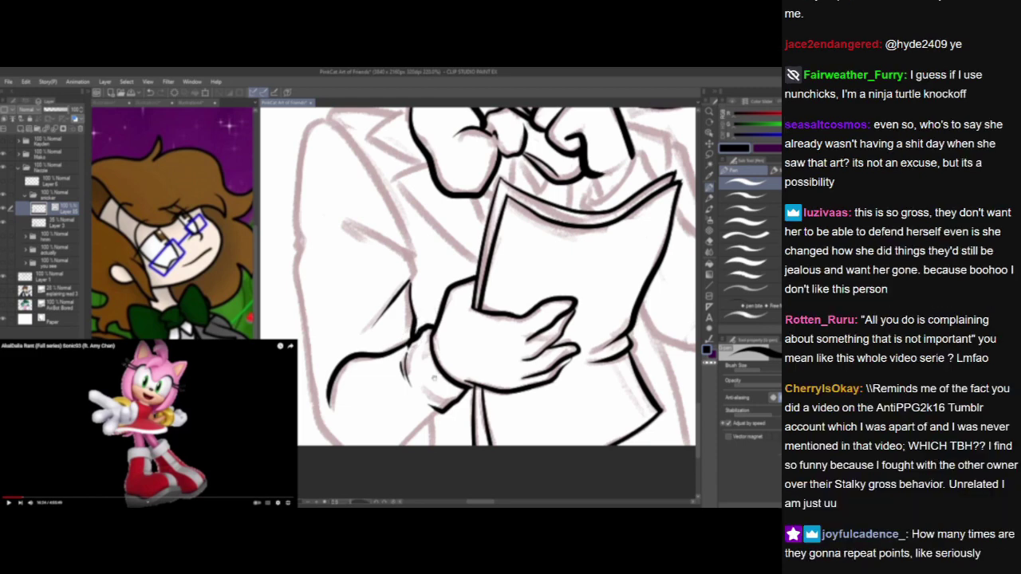
scroll(434, 376, down, 4)
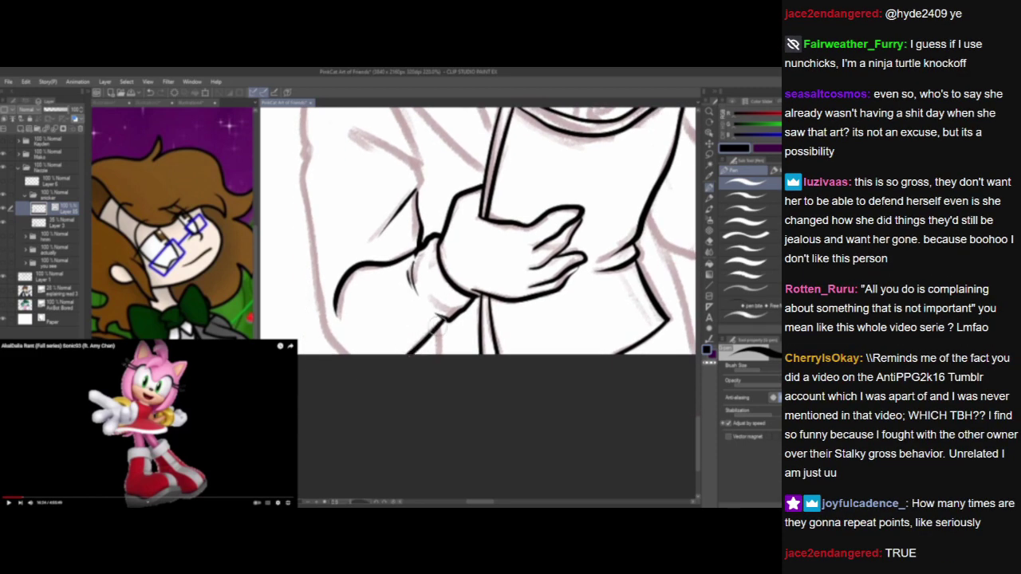
scroll(429, 347, up, 6)
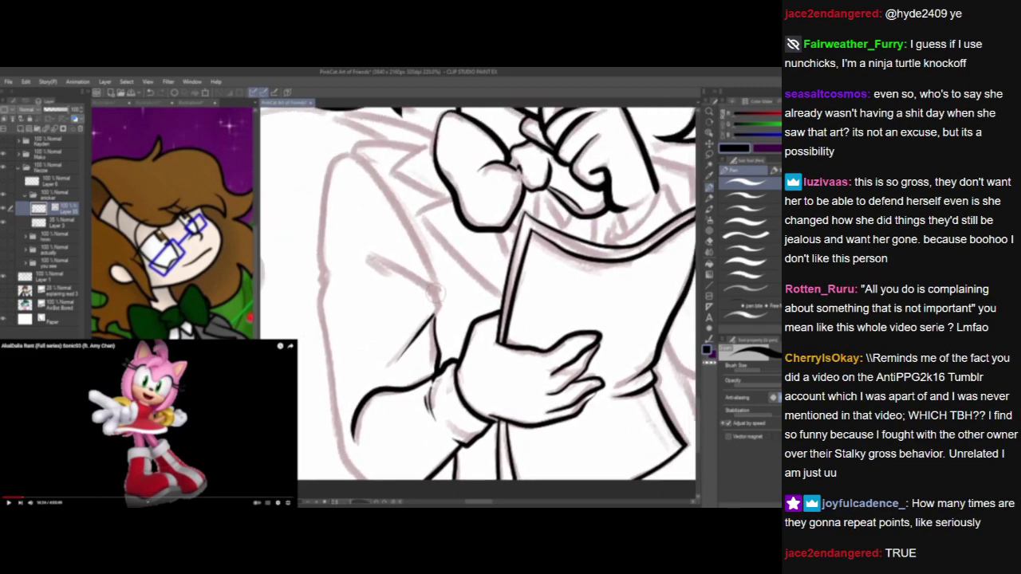
Ink the upper arm of the book-holding arm, with its elbow crease, outer edge from shoulder to canvas bottom and inner edge.
drag(435, 292, 366, 254)
mouse_move(434, 293)
mouse_down()
mouse_move(429, 322)
mouse_move(461, 311)
mouse_up()
mouse_move(364, 163)
mouse_down()
mouse_move(335, 192)
mouse_move(329, 272)
mouse_move(344, 440)
mouse_move(369, 491)
mouse_up()
drag(449, 411, 410, 451)
mouse_move(323, 208)
mouse_down()
mouse_move(345, 223)
mouse_move(397, 326)
mouse_up()
drag(392, 274, 373, 313)
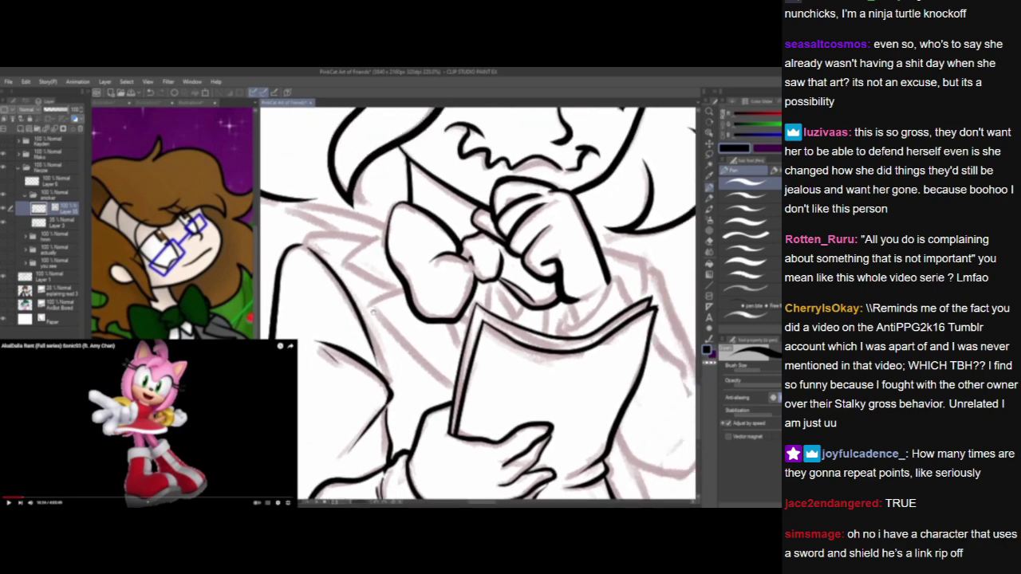
Ink the pointed jacket lapel and collar beside the bow tie, plus the shoulder line above the sleeve.
drag(343, 264, 386, 235)
mouse_move(366, 308)
mouse_down()
mouse_move(431, 281)
mouse_move(390, 224)
mouse_move(360, 263)
mouse_move(466, 357)
mouse_up()
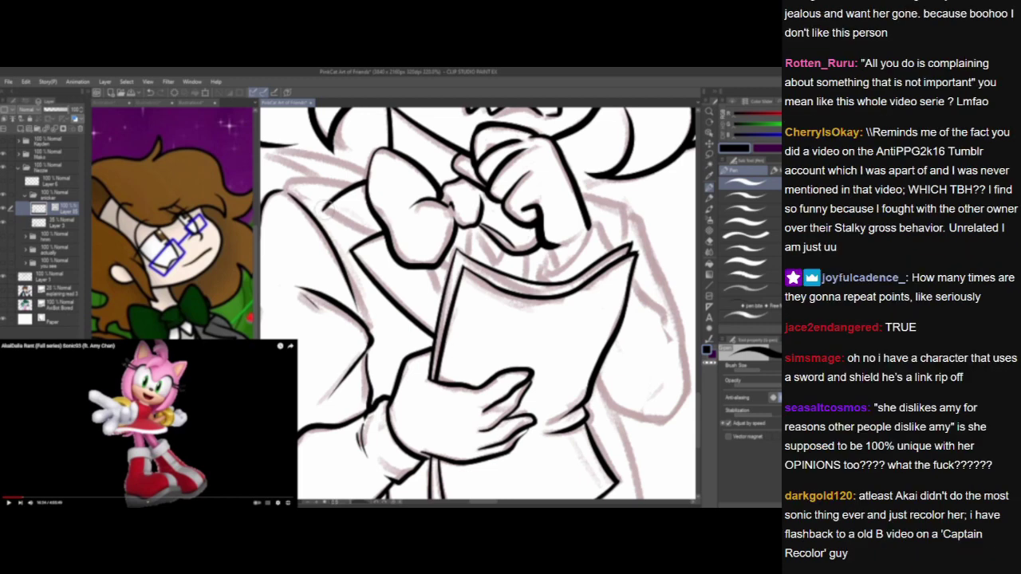
drag(323, 208, 480, 298)
drag(440, 270, 455, 267)
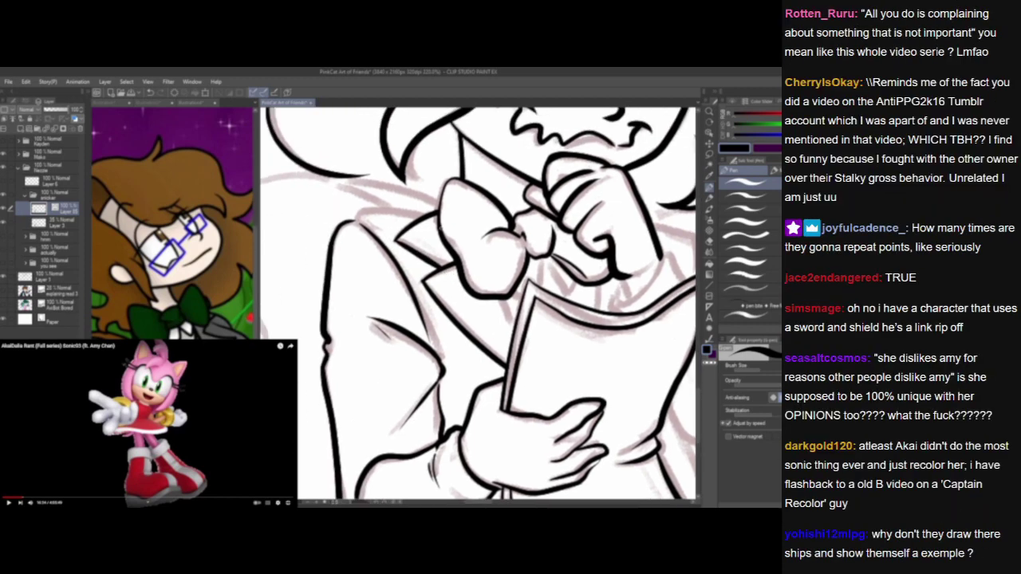
mouse_move(356, 218)
mouse_down()
mouse_move(382, 206)
mouse_move(429, 211)
mouse_up()
key(ctrl+z)
mouse_move(355, 218)
mouse_down()
mouse_move(438, 213)
mouse_move(434, 277)
mouse_move(414, 293)
mouse_up()
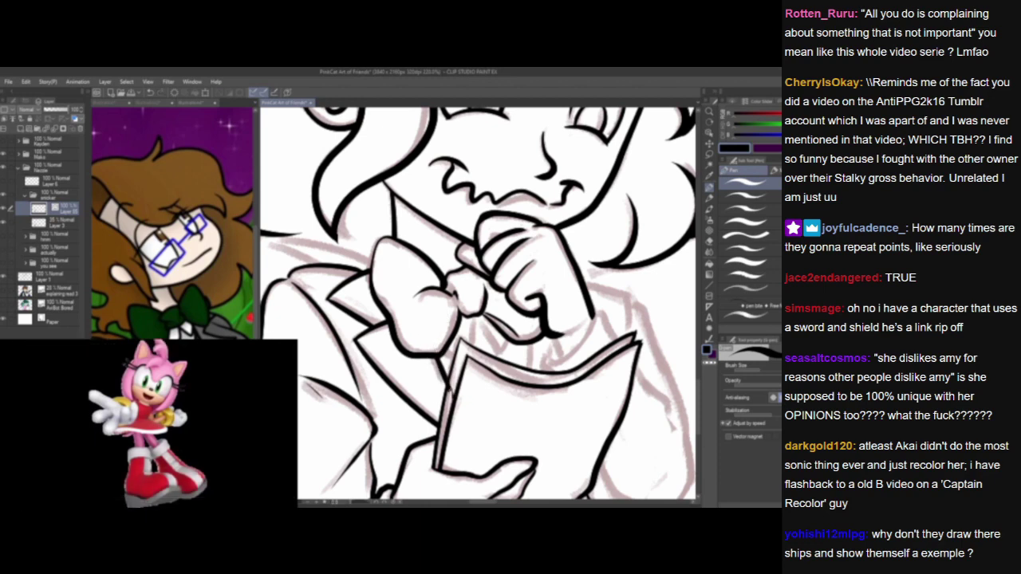
Ink the thin shirt lines running from beneath the bow tie down to the book's top edge.
drag(526, 327, 528, 365)
mouse_move(473, 317)
mouse_down()
mouse_move(466, 343)
mouse_move(455, 333)
mouse_move(452, 364)
mouse_up()
key(space)
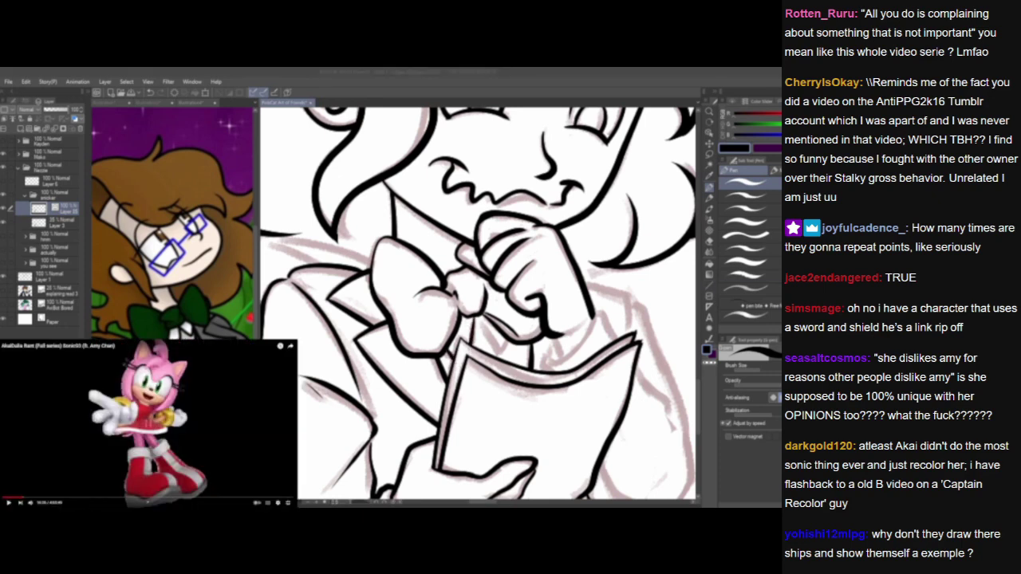
mouse_move(475, 314)
mouse_down()
mouse_move(509, 359)
mouse_move(491, 368)
mouse_up()
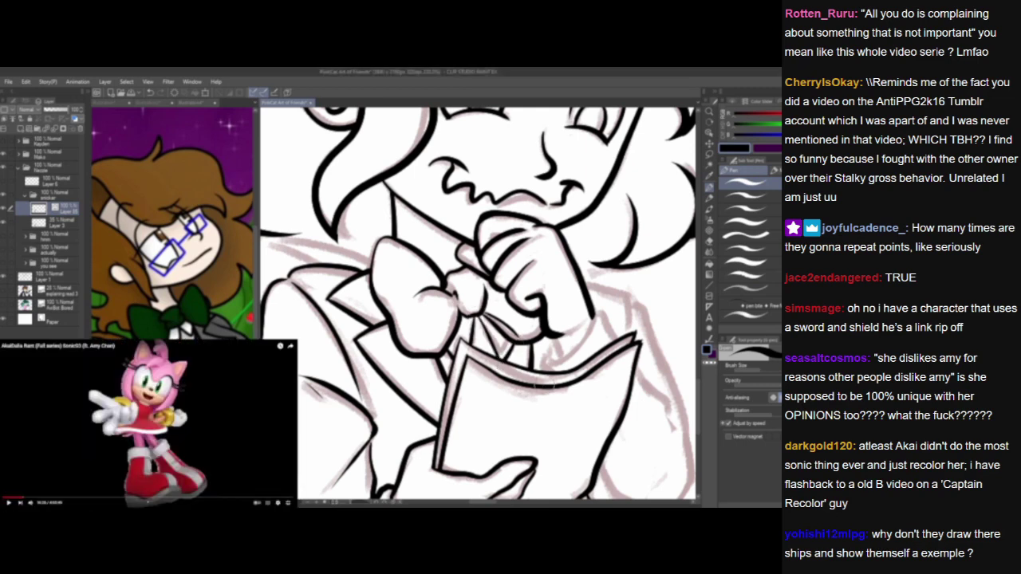
key(space)
Ink the cuff and sleeve end of the hand raised to the chin, just above the book's top edge.
drag(529, 425, 408, 370)
mouse_move(473, 262)
mouse_down()
mouse_move(440, 292)
mouse_move(428, 276)
mouse_move(440, 304)
mouse_up()
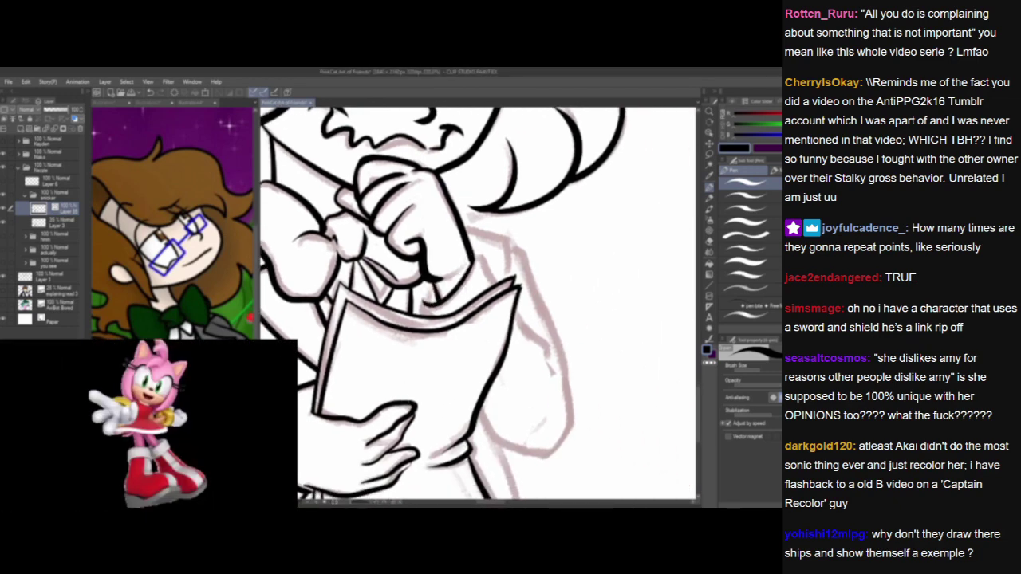
click(90, 418)
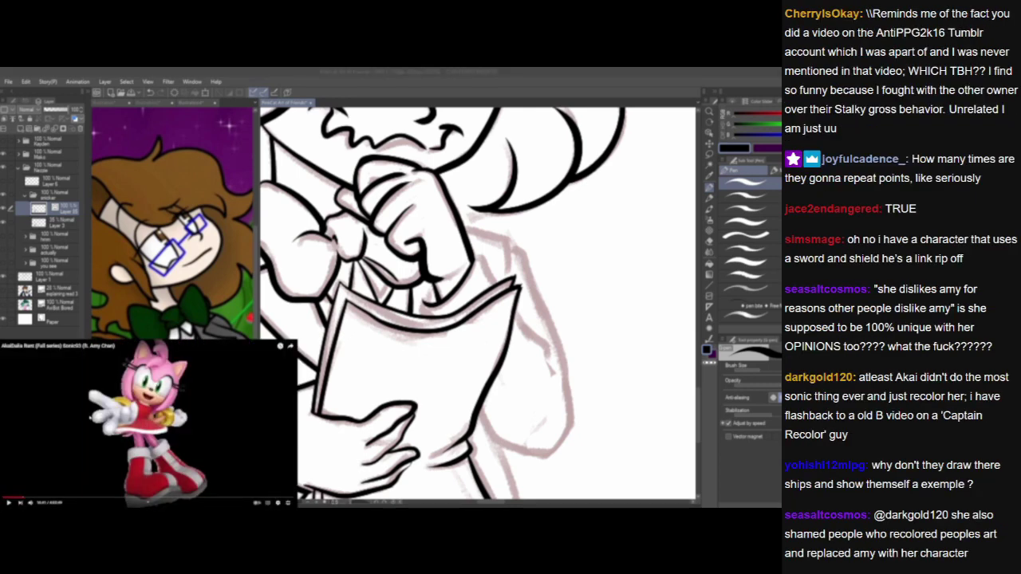
click(429, 280)
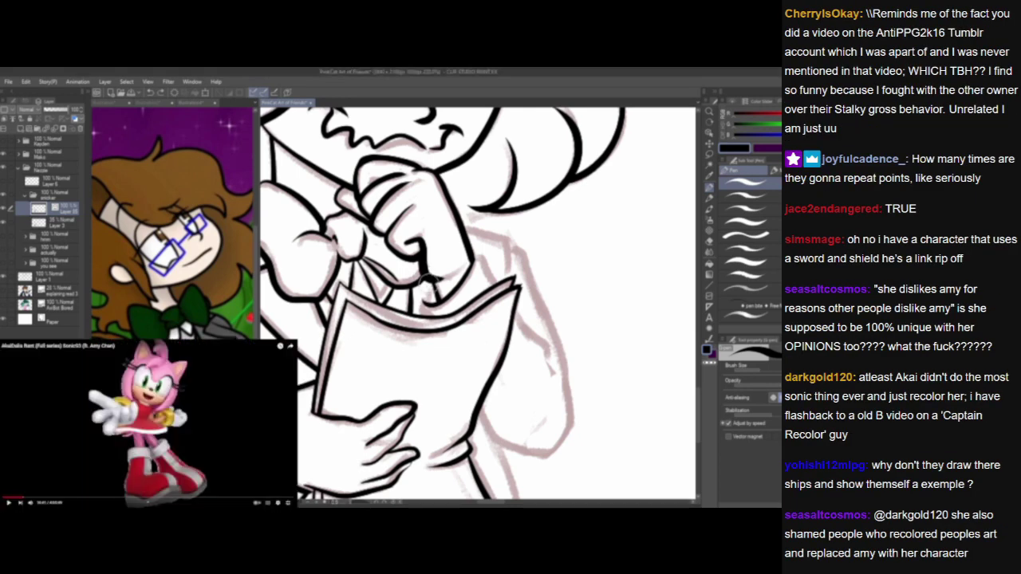
drag(428, 277, 411, 316)
drag(477, 249, 494, 289)
drag(542, 386, 509, 360)
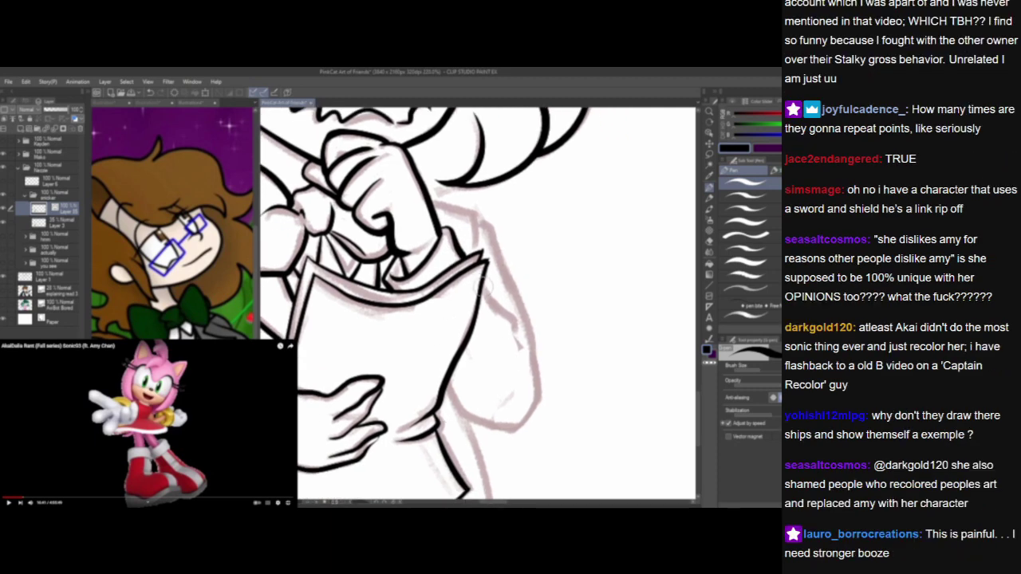
Ink the far arm behind the book, with its inner sleeve fold, rounded elbow and shoulder line.
mouse_move(476, 274)
mouse_down()
mouse_move(514, 317)
mouse_move(520, 345)
mouse_up()
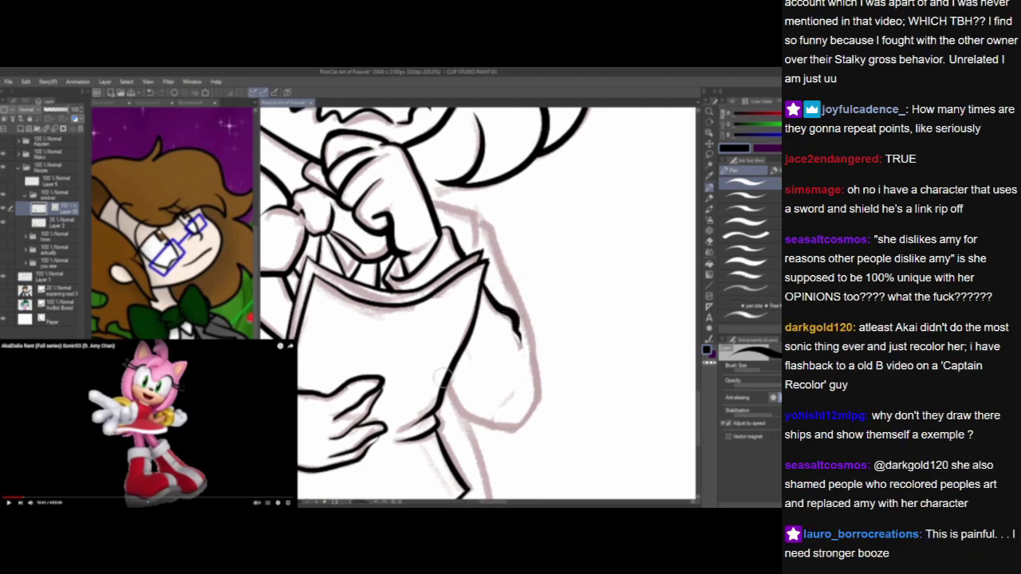
mouse_move(437, 363)
mouse_down()
mouse_move(461, 412)
mouse_move(506, 431)
mouse_move(525, 420)
mouse_move(542, 375)
mouse_up()
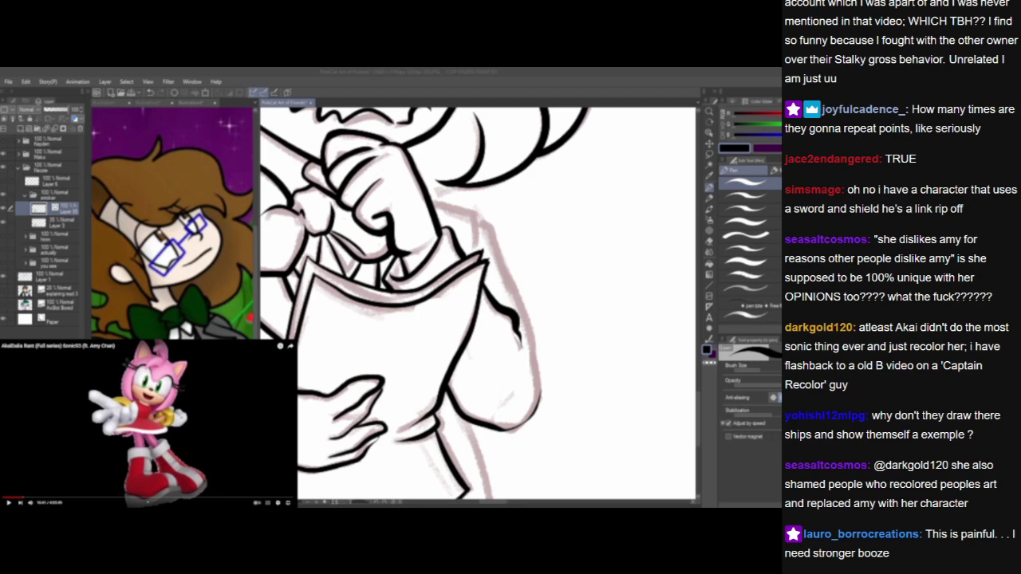
click(279, 437)
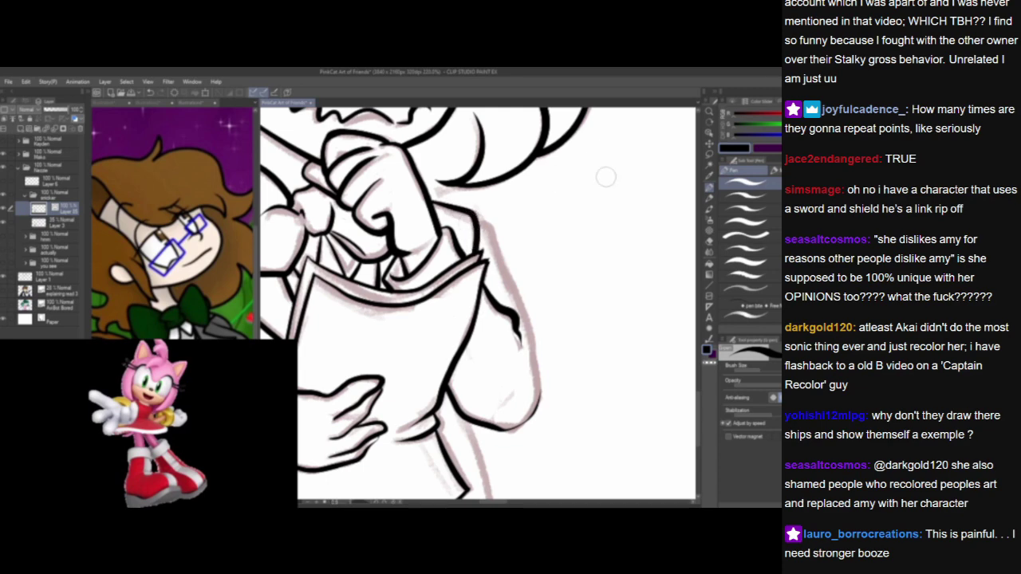
click(148, 424)
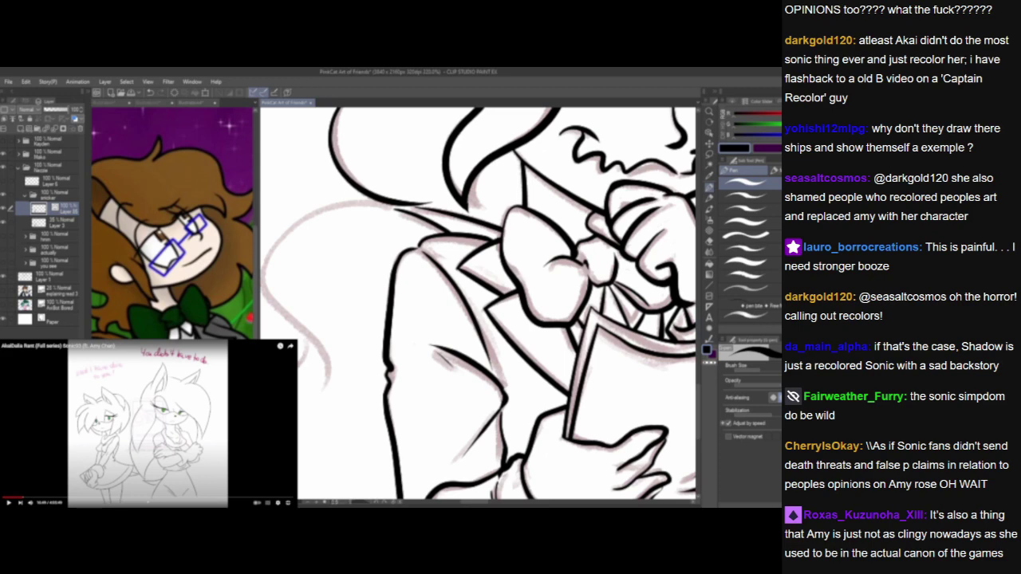
Ink the long wavy hair behind the back, from the shoulder through its first large curls.
drag(363, 298, 447, 300)
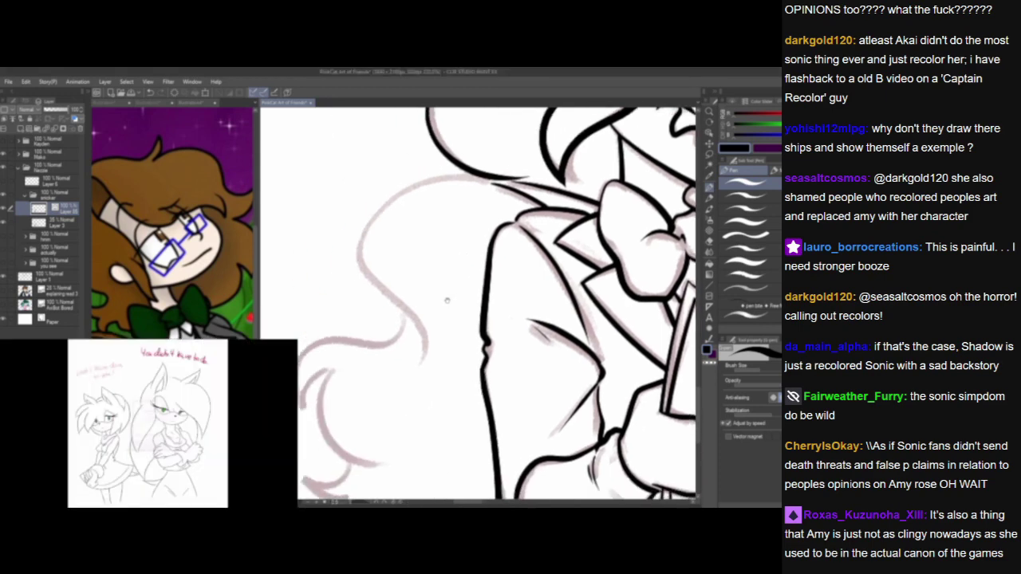
mouse_move(488, 175)
mouse_down()
mouse_move(390, 291)
mouse_move(403, 364)
mouse_move(496, 287)
mouse_up()
mouse_move(477, 227)
mouse_down()
mouse_move(456, 254)
mouse_move(376, 264)
mouse_move(363, 327)
mouse_up()
drag(405, 284, 454, 387)
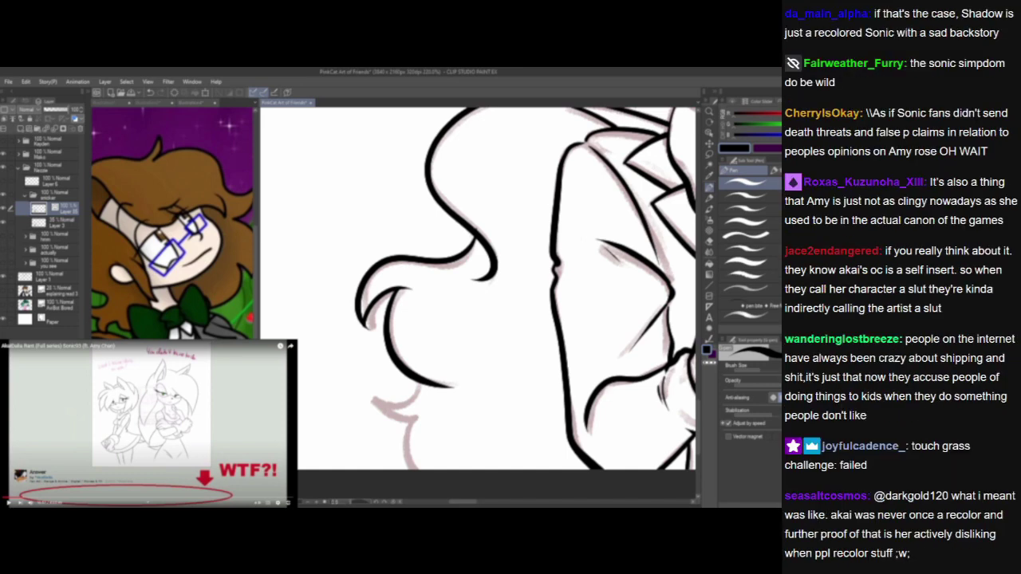
Play short parts of the rant video, pause it and switch back to the drawing.
click(149, 423)
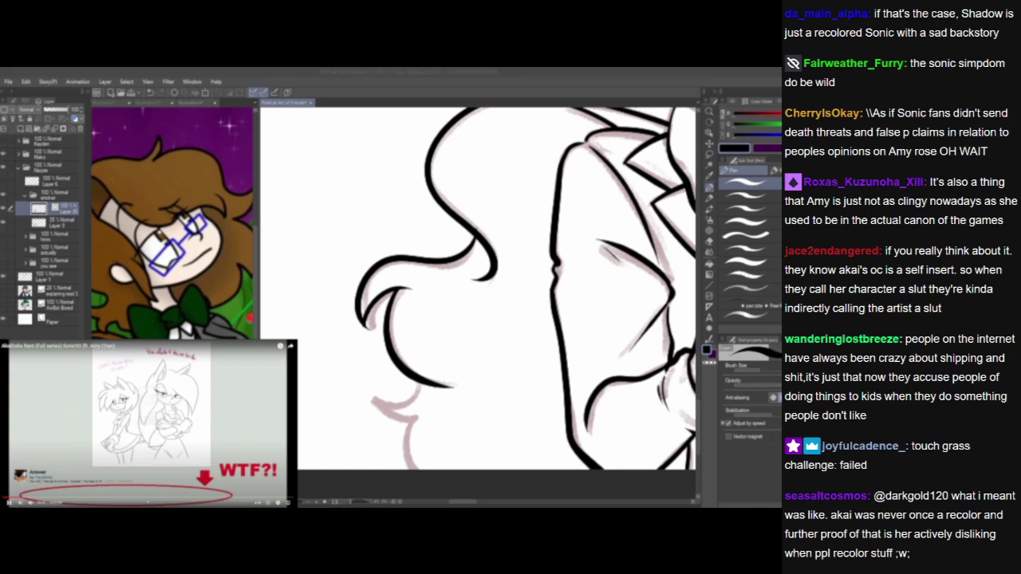
click(148, 423)
key(space)
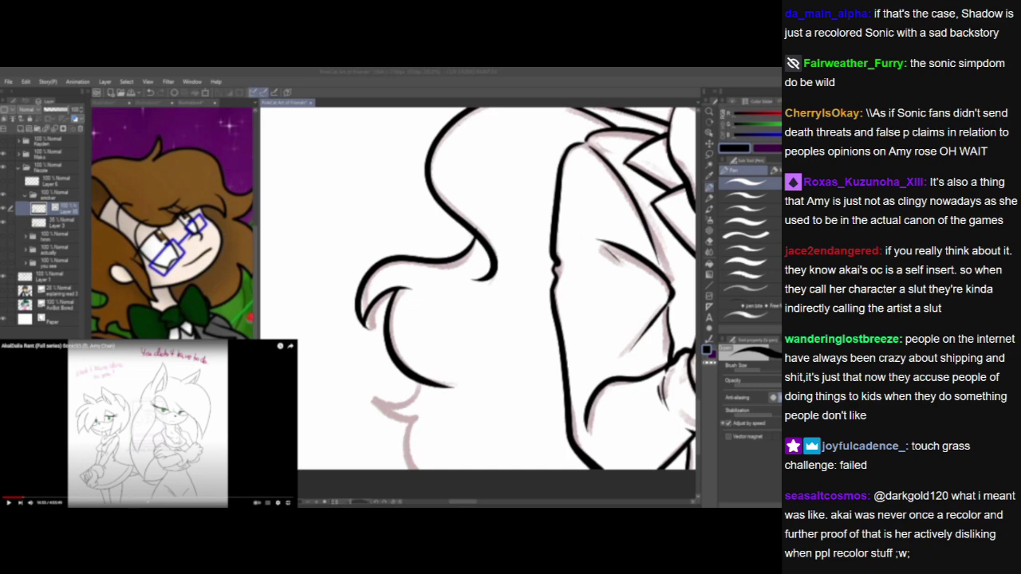
key(space)
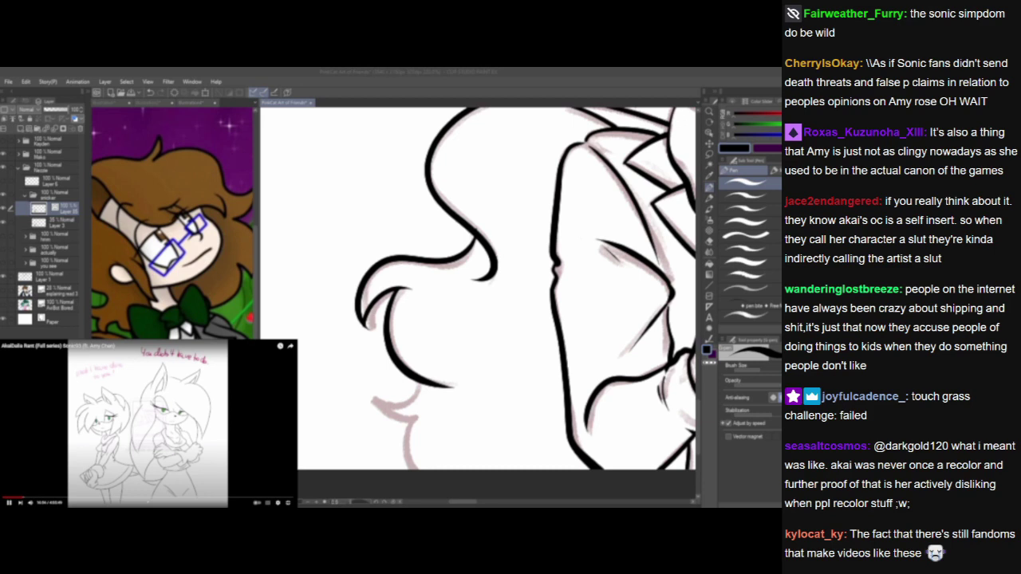
key(space)
key(alt+Tab)
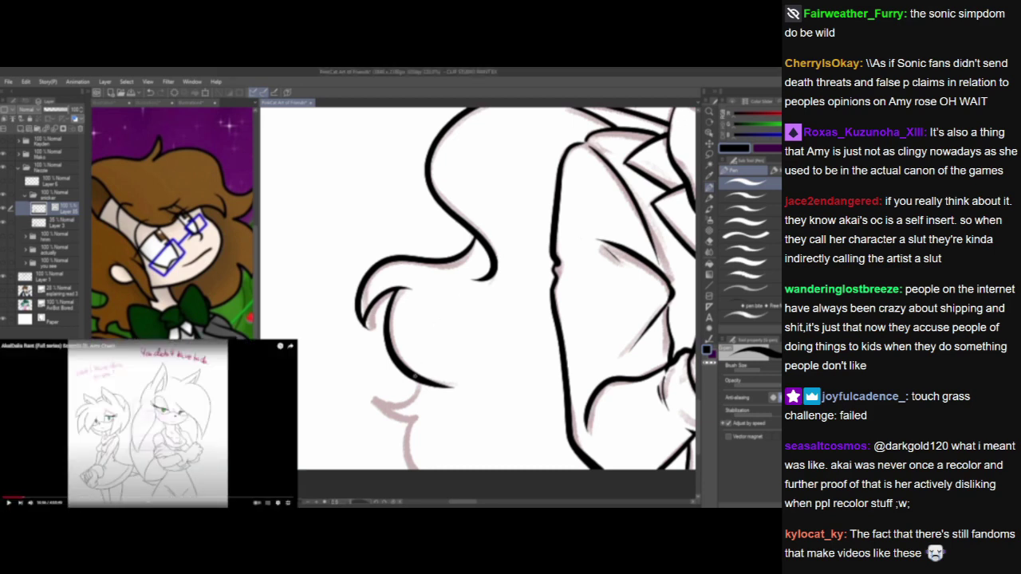
Ink the lowest hair curls down to the canvas's bottom edge and remove the overshooting end of the curl above.
mouse_move(423, 366)
mouse_down()
mouse_move(409, 398)
mouse_move(377, 378)
mouse_move(372, 400)
mouse_move(437, 403)
mouse_move(414, 420)
mouse_move(421, 409)
mouse_move(414, 470)
mouse_up()
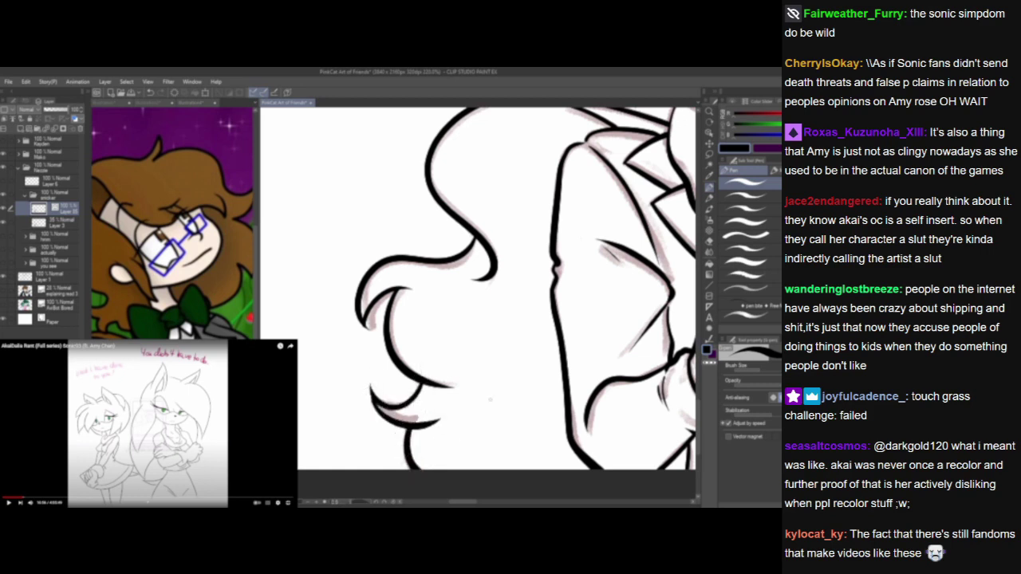
key(ctrl+z)
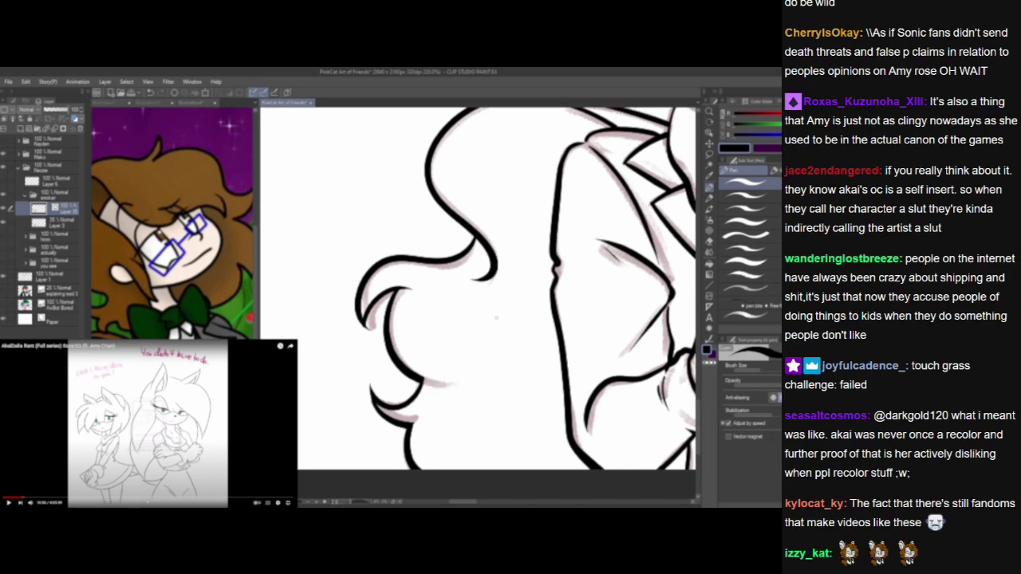
Examine the inked line art over the whole figure and up close around the bow tie and book.
scroll(503, 316, down, 2)
scroll(502, 315, down, 3)
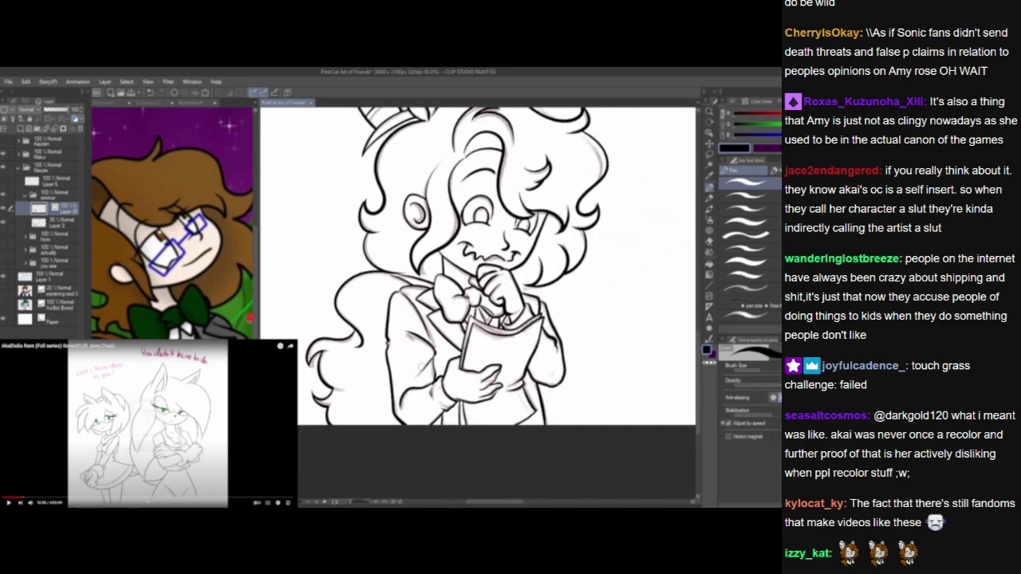
scroll(418, 356, up, 3)
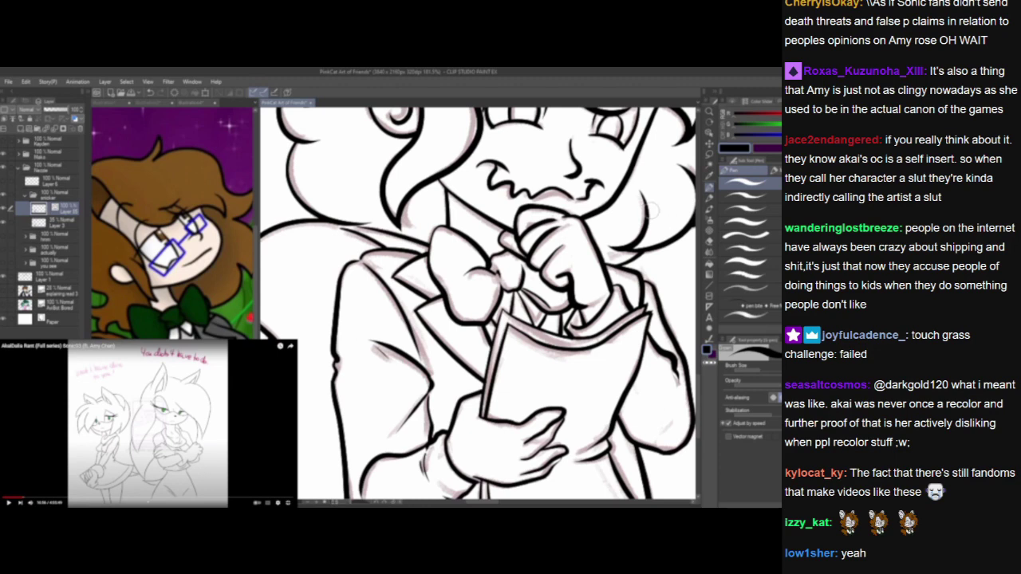
scroll(478, 303, down, 3)
drag(500, 341, 561, 323)
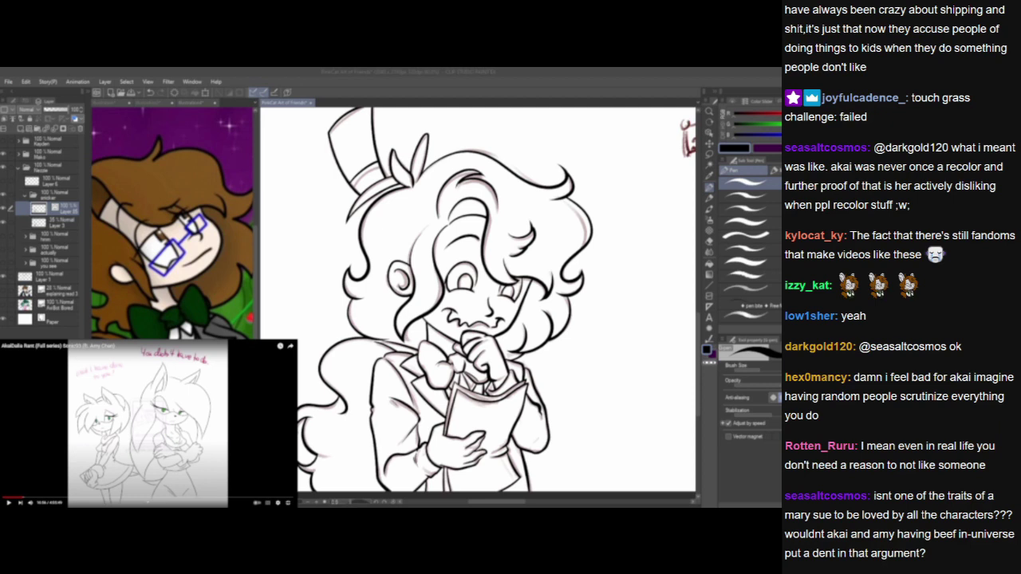
click(280, 436)
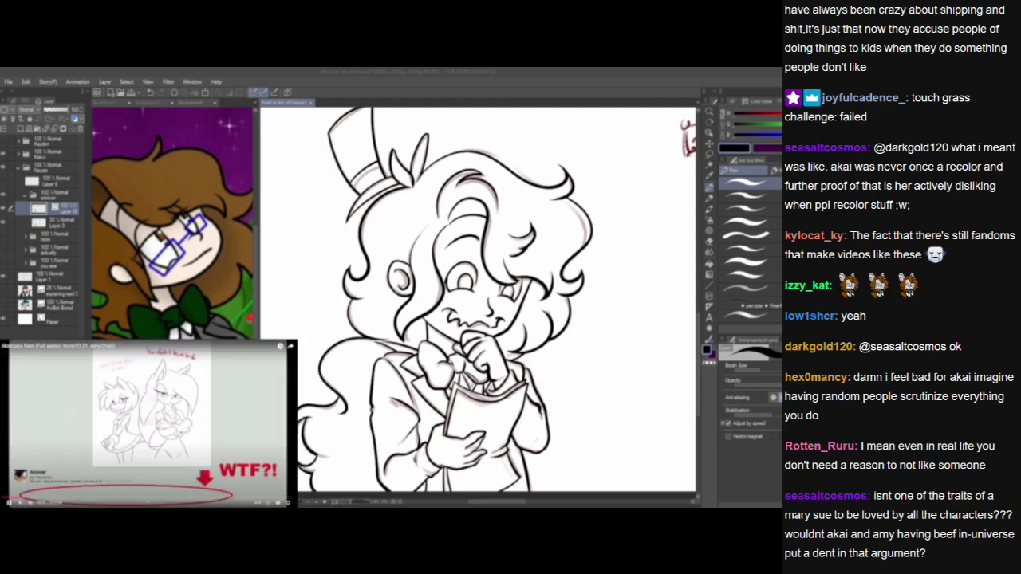
click(231, 429)
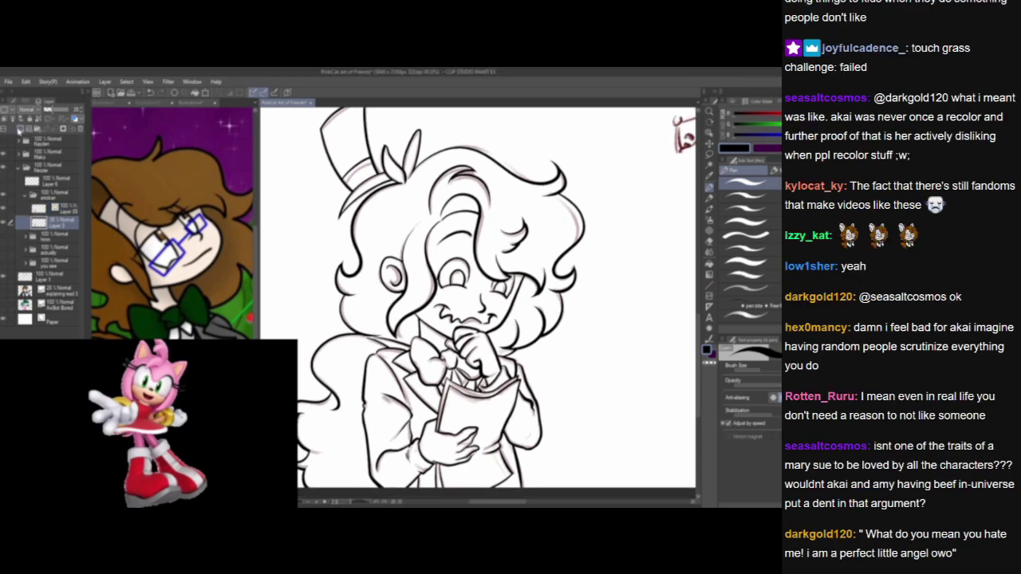
Fill the whole figure's silhouette with dark red on a new layer beneath the line art and hide the sketch layer.
click(66, 214)
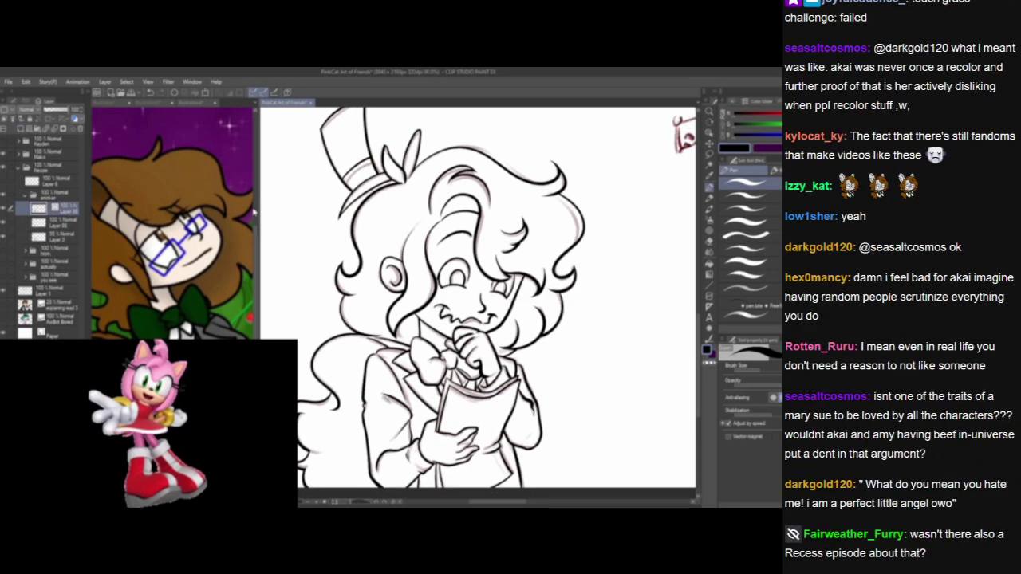
click(156, 418)
click(149, 423)
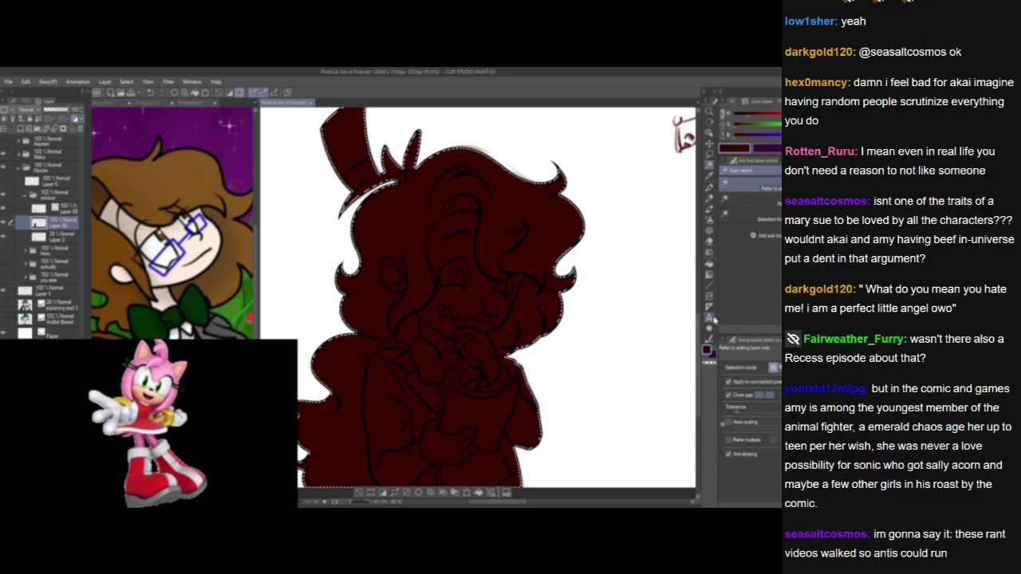
click(2, 237)
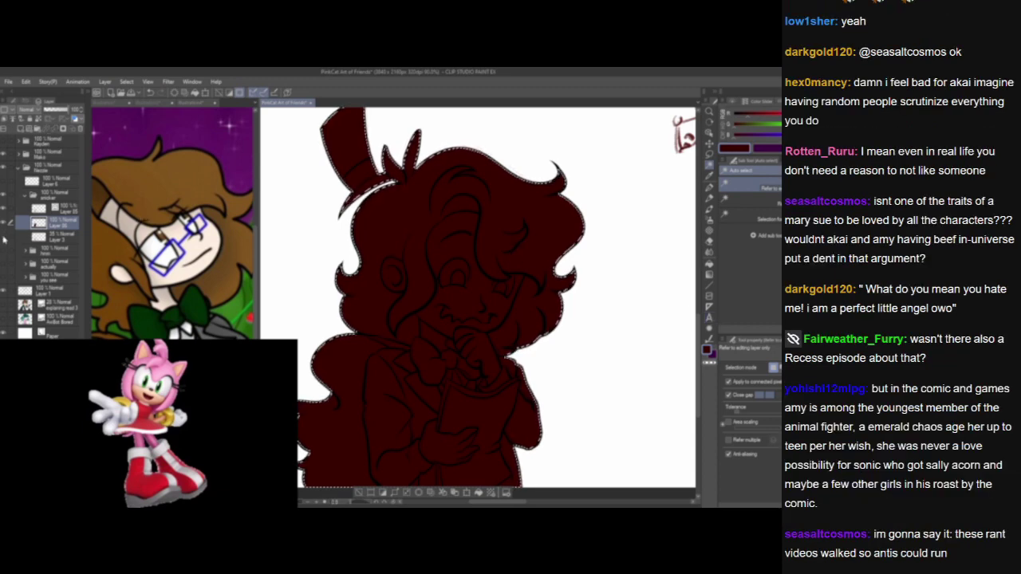
click(149, 423)
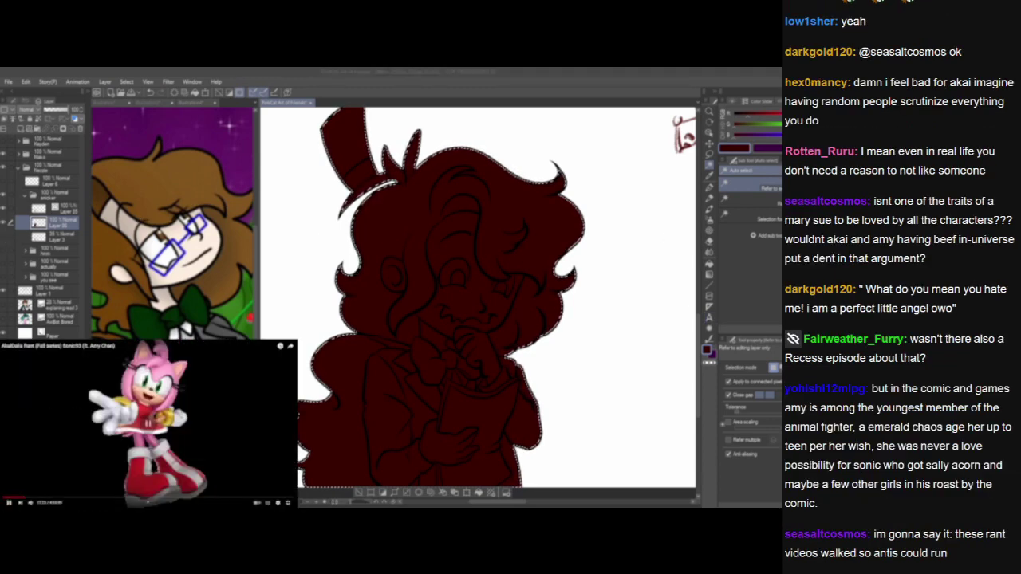
Clear the selection and paint dark red into the unfilled gap at the raised arm's shoulder with the pen.
click(709, 154)
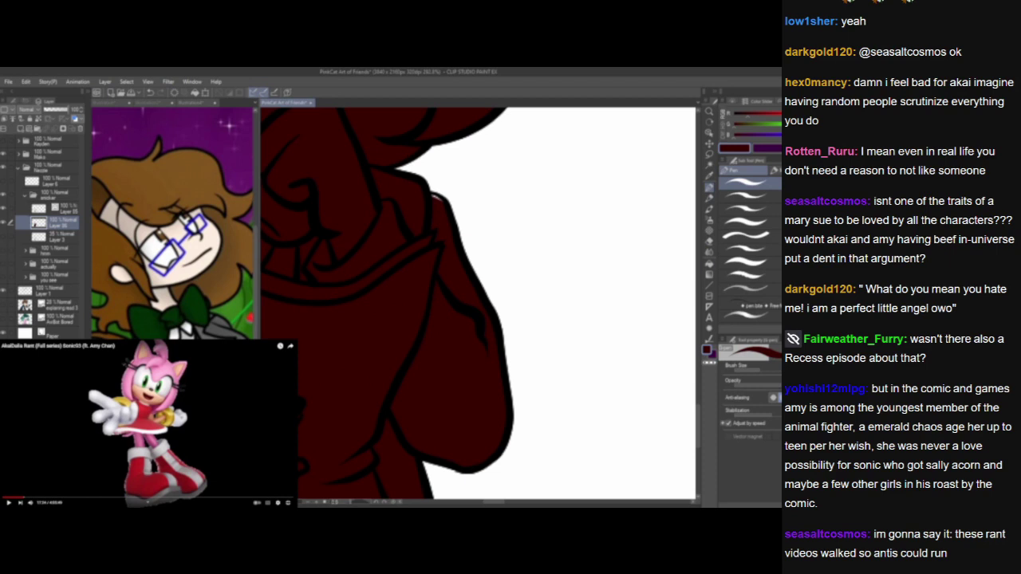
drag(432, 195, 445, 206)
mouse_move(493, 355)
mouse_down()
mouse_move(548, 228)
mouse_move(577, 226)
mouse_up()
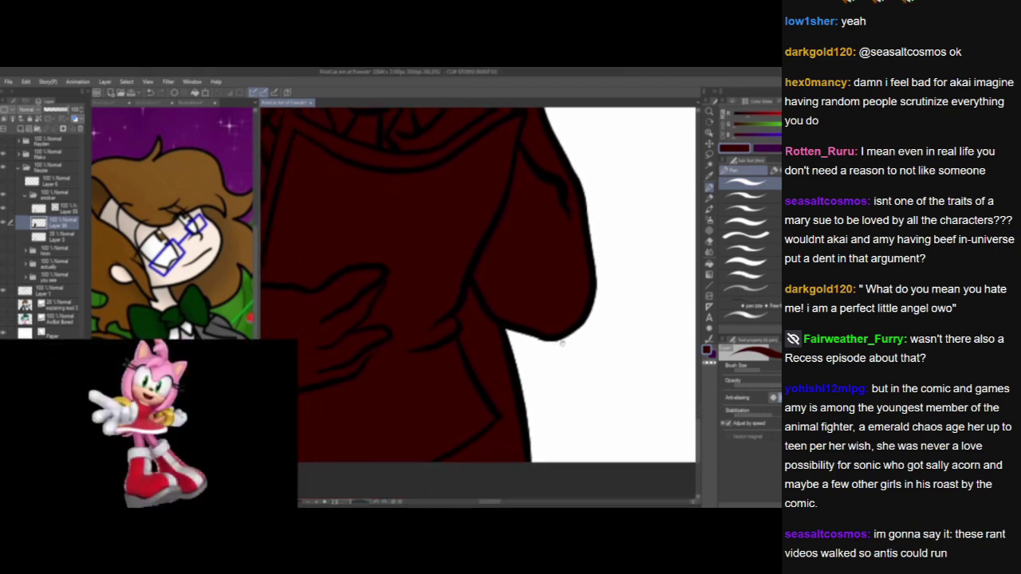
drag(356, 431, 517, 372)
mouse_move(399, 377)
mouse_down()
mouse_move(579, 349)
mouse_move(626, 403)
mouse_up()
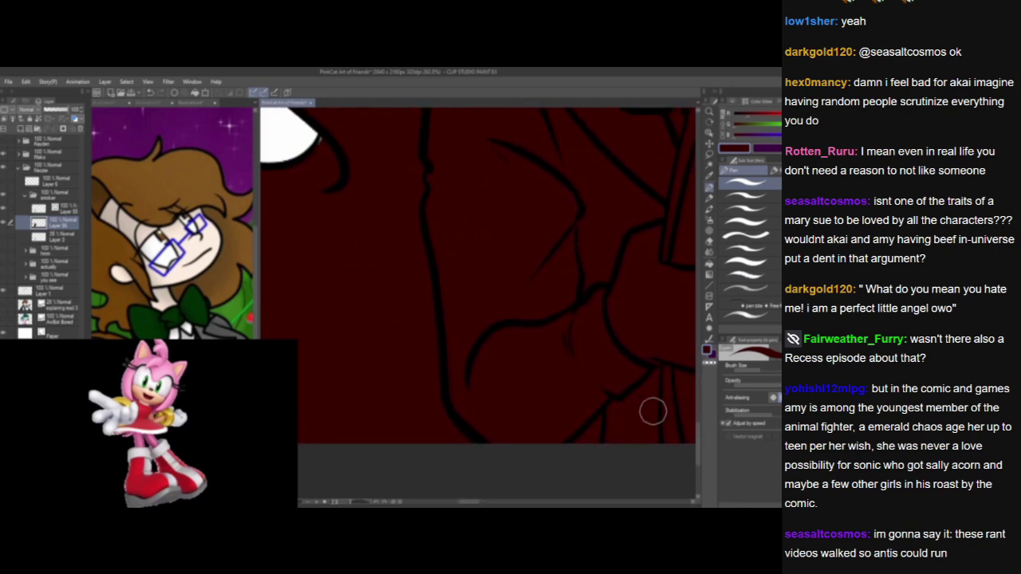
Paint dark red into the unfilled gaps of the lower back curls and the outer hair curls beside the ear.
click(148, 424)
drag(377, 304, 556, 333)
drag(350, 378, 371, 388)
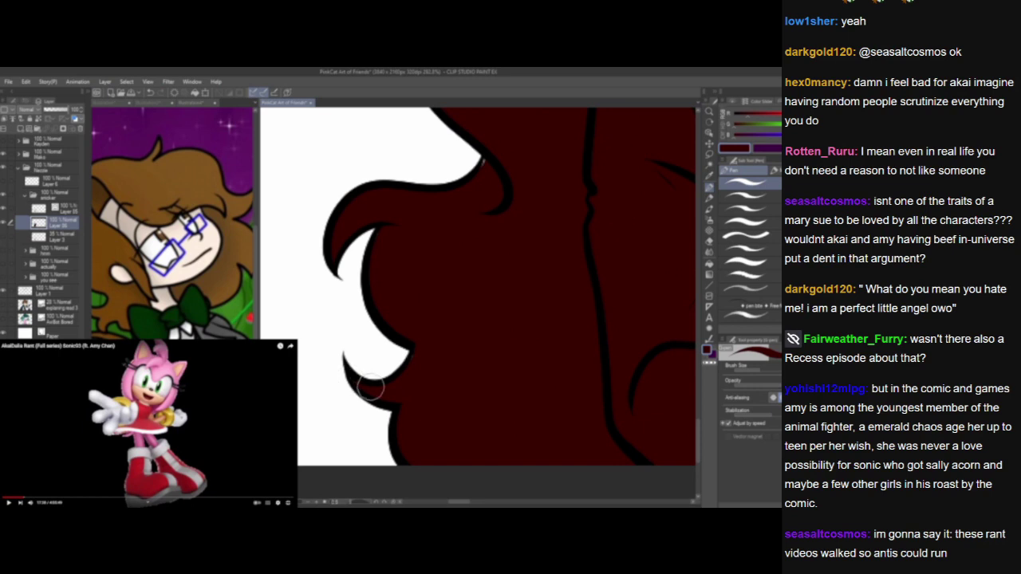
drag(480, 309, 422, 402)
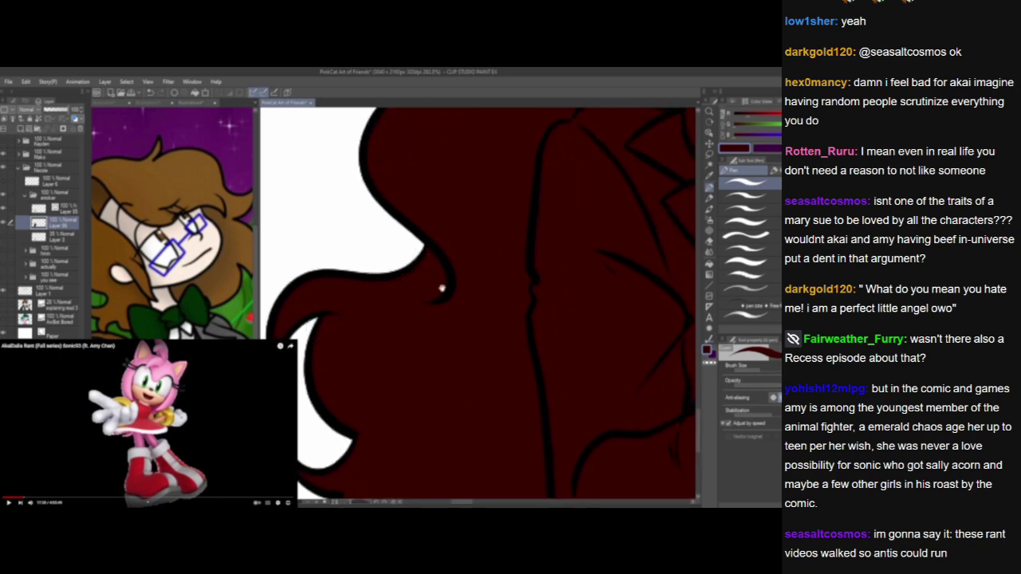
mouse_move(442, 287)
mouse_down()
mouse_move(531, 210)
mouse_move(473, 410)
mouse_up()
mouse_move(505, 300)
mouse_down()
mouse_move(433, 424)
mouse_move(481, 371)
mouse_up()
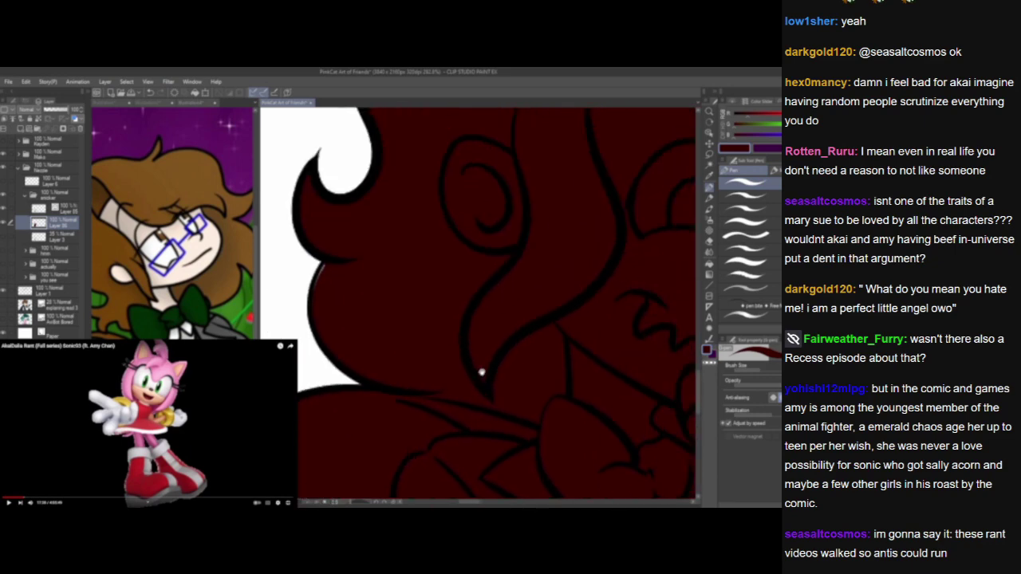
drag(316, 291, 333, 257)
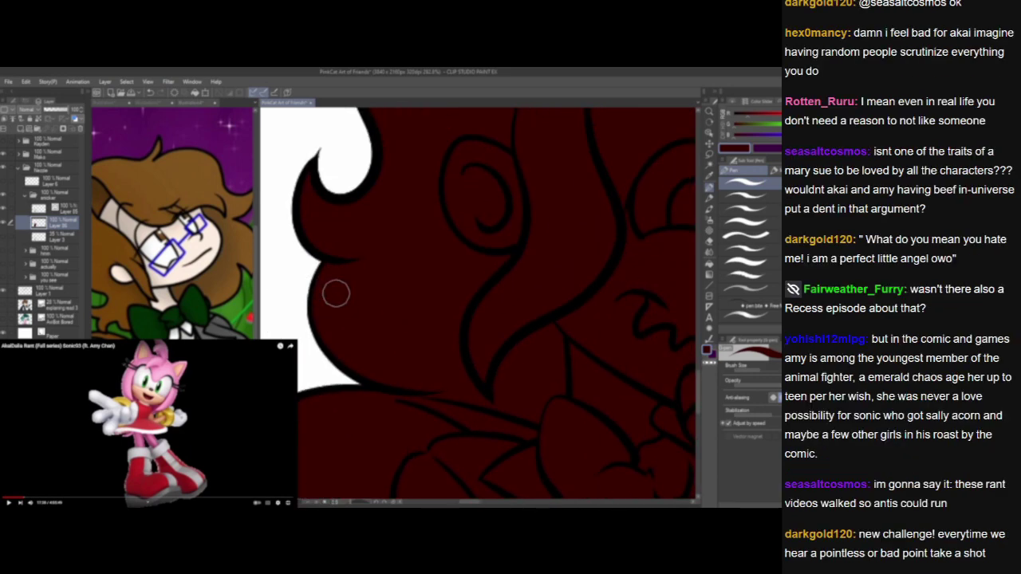
click(78, 413)
click(310, 188)
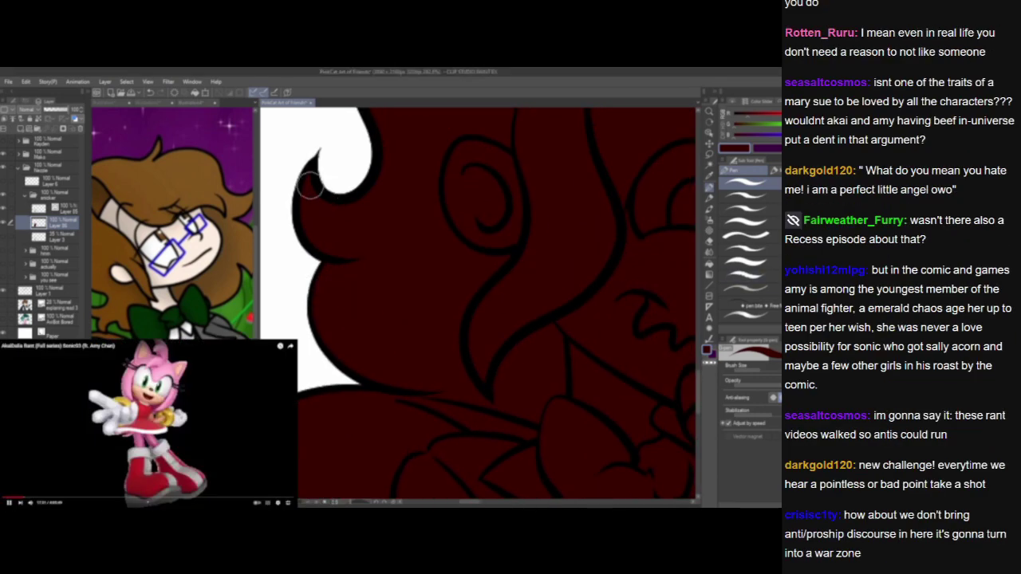
Paint dark red into the unfilled sliver along the underside of the hat brim.
drag(435, 219, 407, 452)
drag(442, 373, 445, 436)
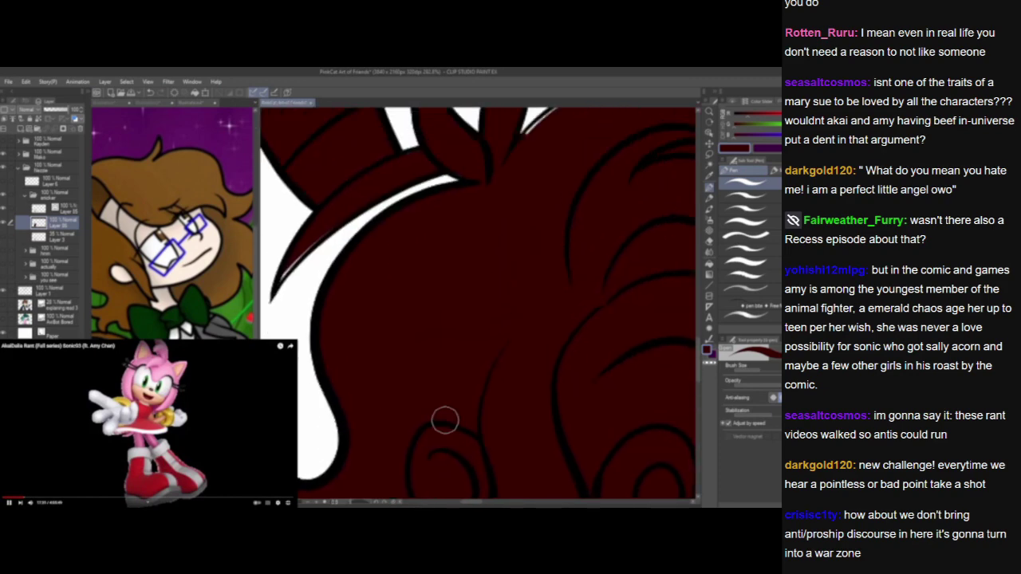
click(148, 424)
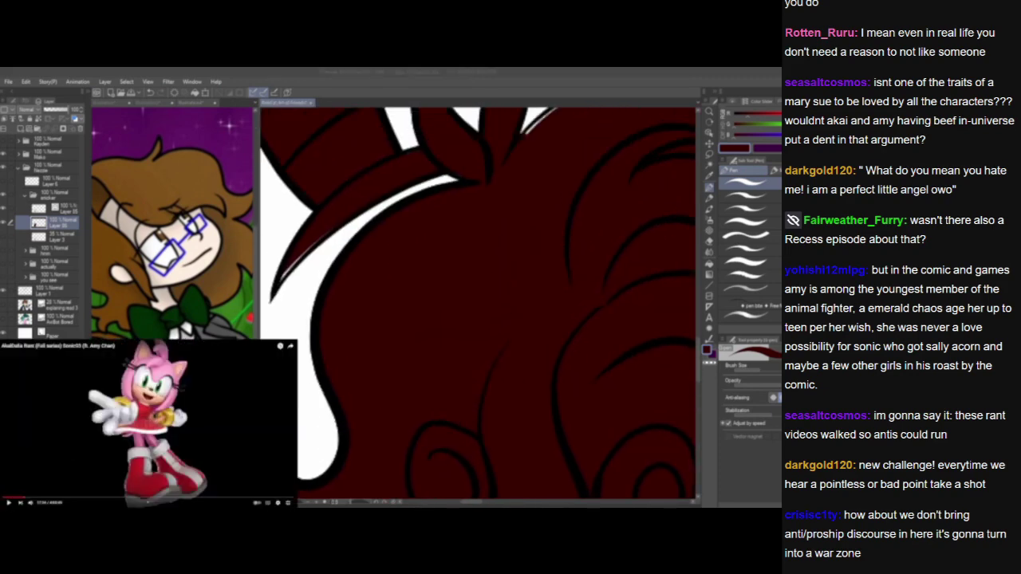
click(284, 273)
mouse_move(283, 281)
mouse_down()
mouse_move(313, 237)
mouse_move(356, 213)
mouse_up()
drag(398, 245, 392, 340)
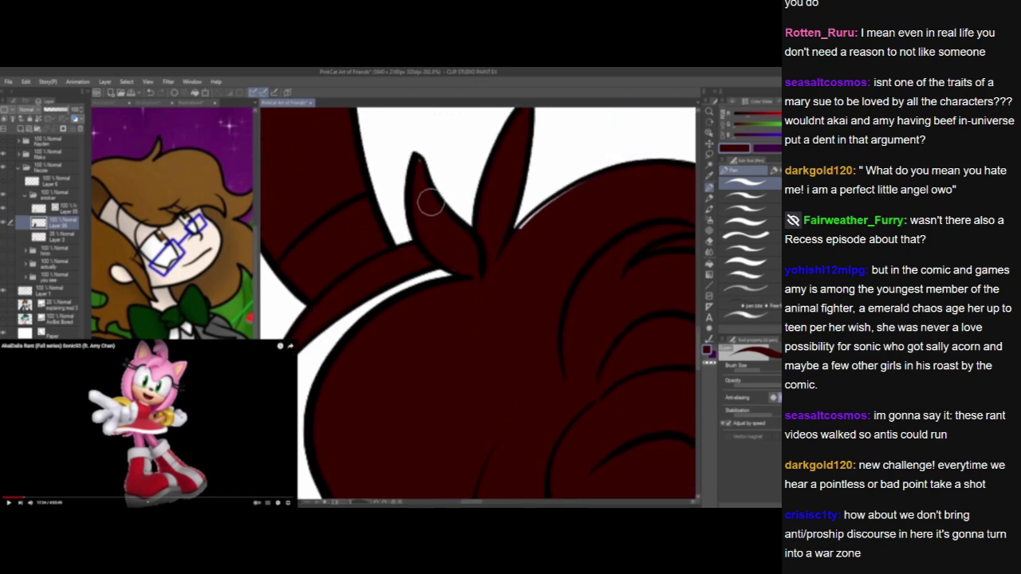
Paint dark red into the gaps in the hat's leaf-shaped plumes and where the hair's top edge meets them.
mouse_move(502, 278)
mouse_down()
mouse_move(499, 308)
mouse_move(438, 348)
mouse_up()
key(bracketleft)
key(bracketleft)
key(bracketleft)
key(bracketright)
key(bracketright)
key(bracketright)
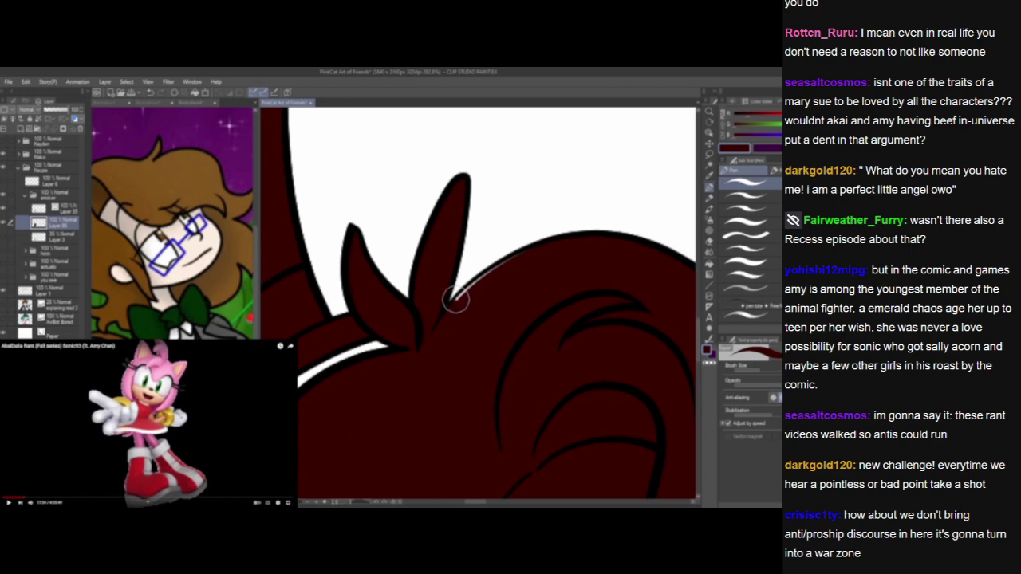
drag(451, 309, 488, 276)
mouse_move(463, 313)
mouse_down()
mouse_move(528, 358)
mouse_move(640, 312)
mouse_move(355, 320)
mouse_up()
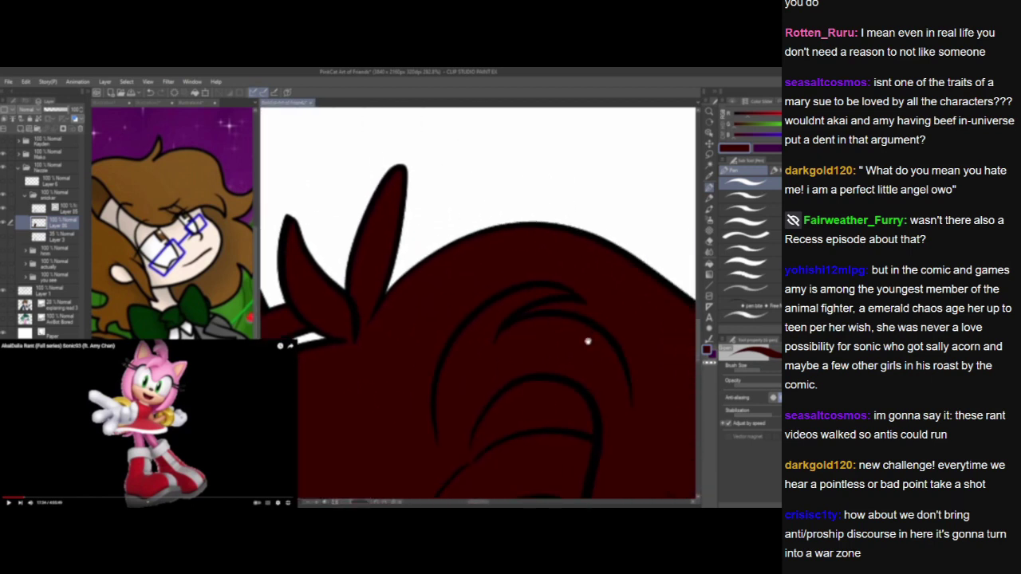
Touch up the dark red base along the outer hair curls on the side opposite the ear.
drag(588, 342, 353, 353)
drag(482, 424, 328, 384)
drag(501, 389, 463, 353)
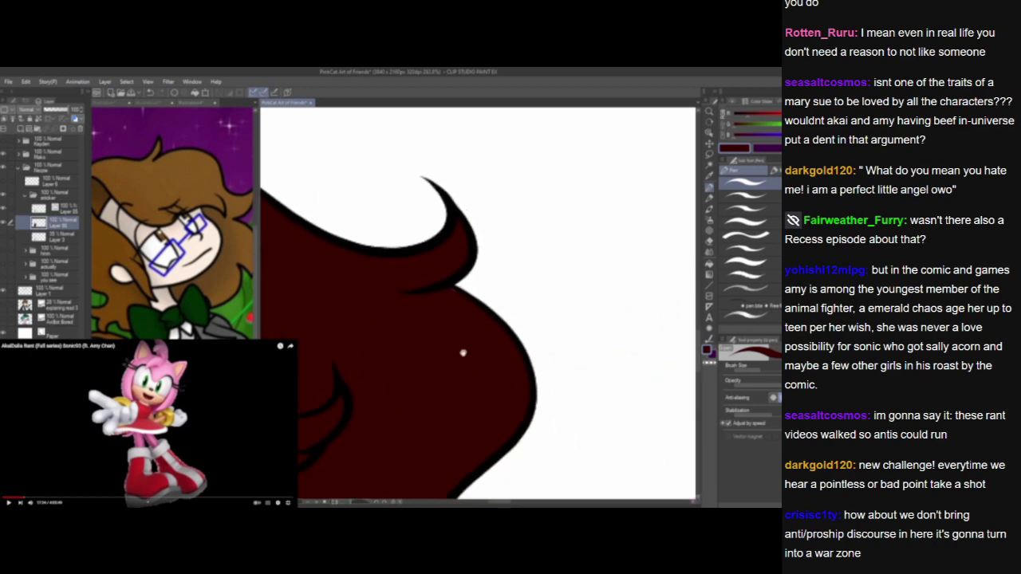
drag(453, 290, 449, 290)
drag(562, 418, 588, 242)
mouse_move(564, 389)
mouse_down()
mouse_move(572, 328)
mouse_move(468, 326)
mouse_move(540, 348)
mouse_move(577, 278)
mouse_move(558, 456)
mouse_up()
scroll(547, 439, down, 5)
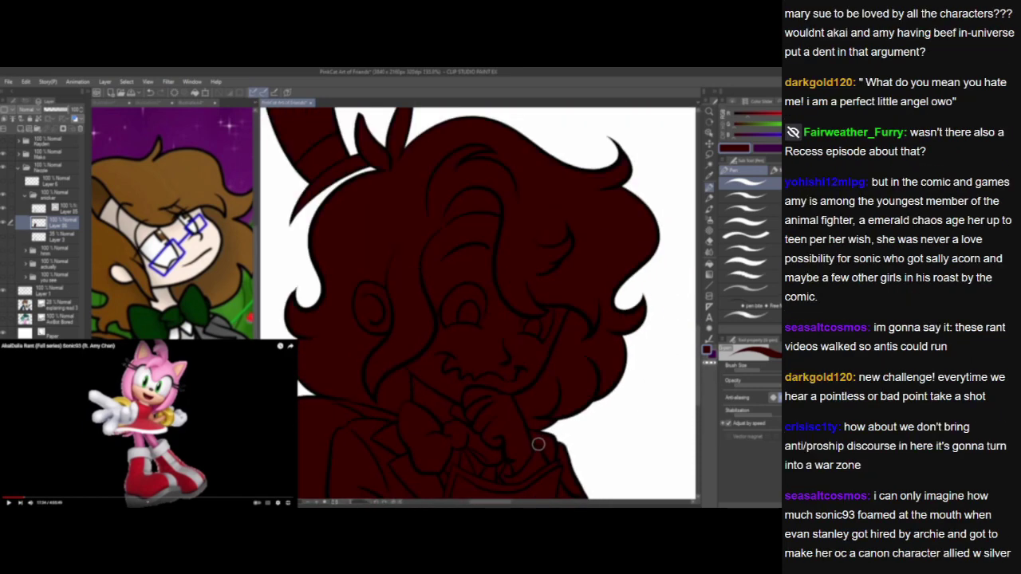
drag(506, 325, 497, 349)
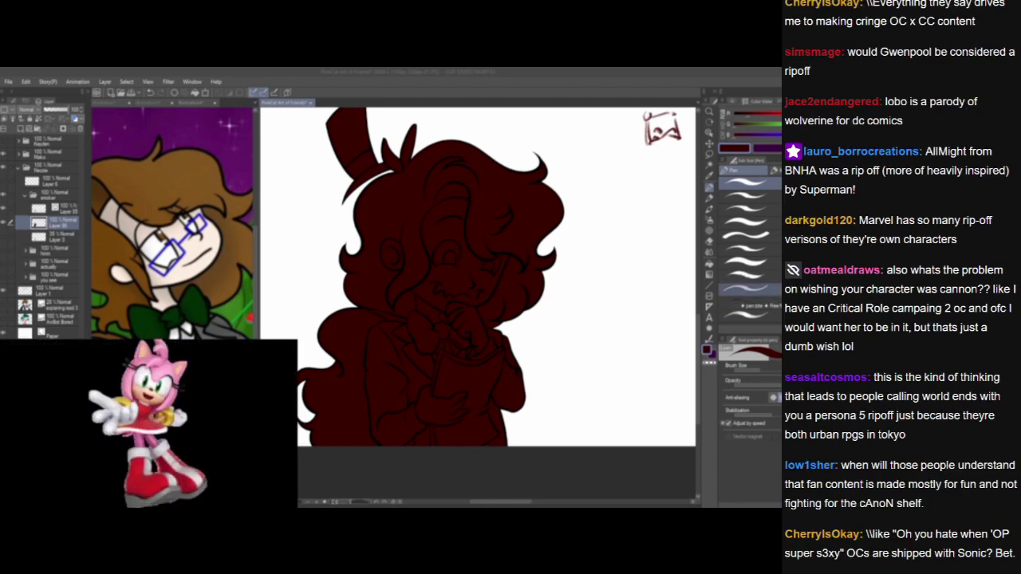
Lock the base layer's transparent pixels and paint the ear, face, neck and both hands in a pale skin tone.
click(445, 284)
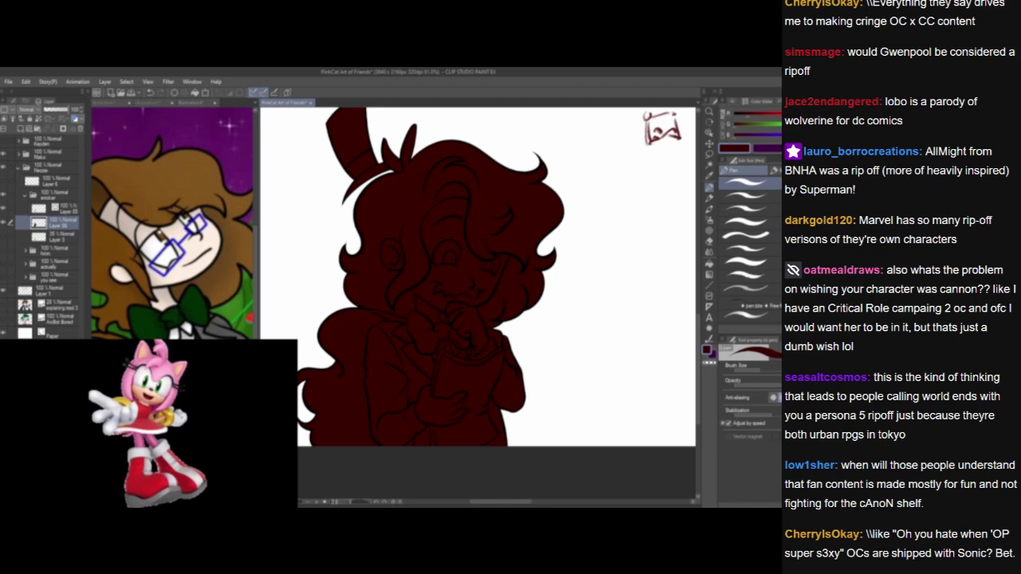
key(x)
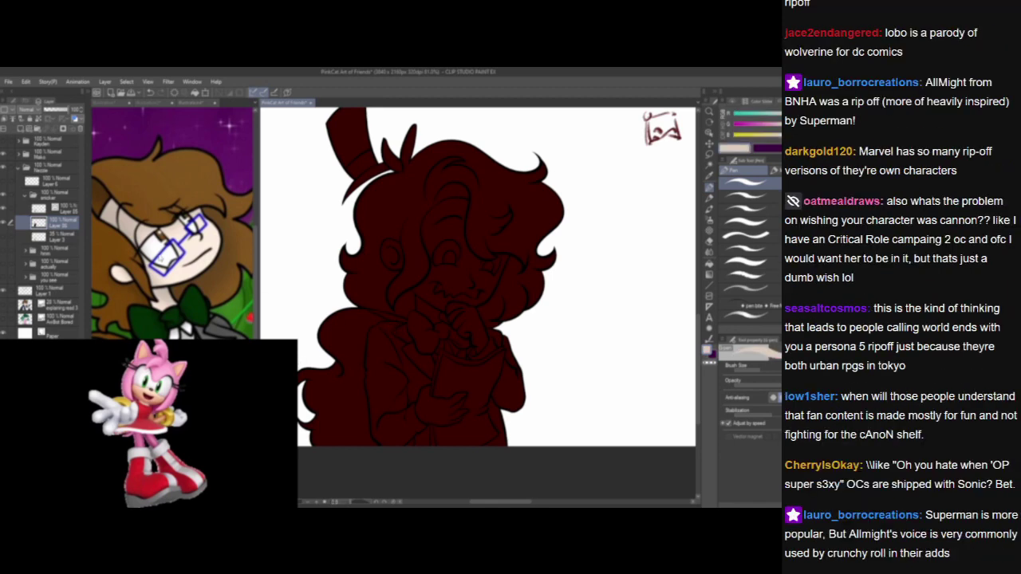
scroll(489, 336, up, 3)
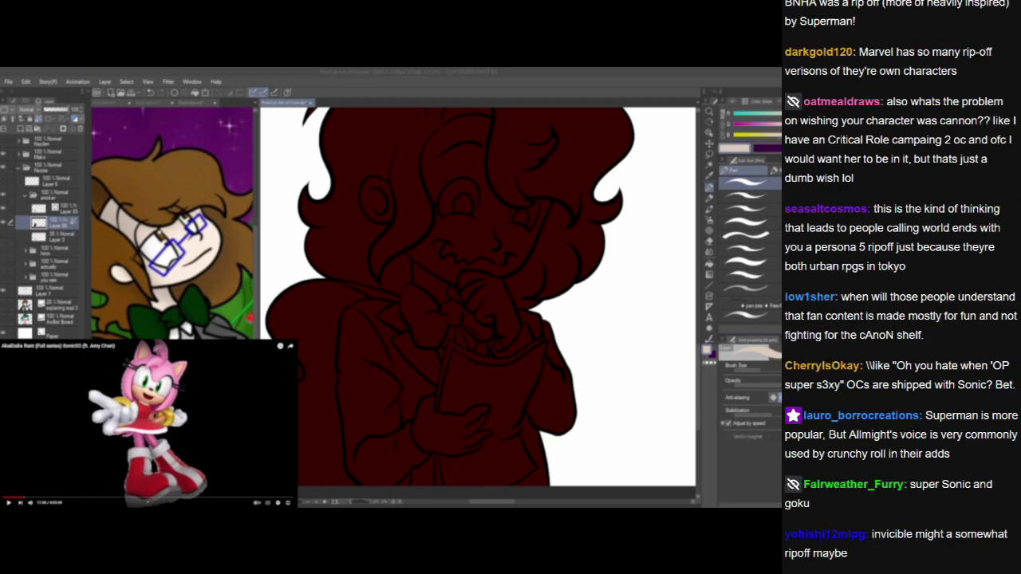
mouse_move(364, 179)
mouse_down()
mouse_move(378, 194)
mouse_move(391, 187)
mouse_move(386, 223)
mouse_move(366, 180)
mouse_up()
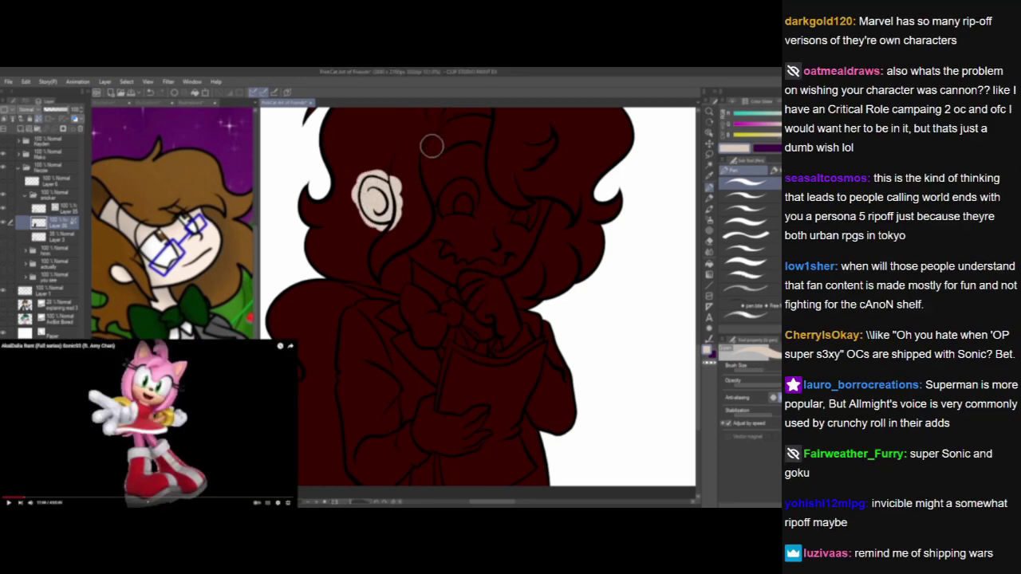
mouse_move(432, 140)
mouse_down()
mouse_move(429, 208)
mouse_move(409, 255)
mouse_move(413, 279)
mouse_move(434, 277)
mouse_move(453, 297)
mouse_move(457, 281)
mouse_move(478, 275)
mouse_move(491, 315)
mouse_move(502, 296)
mouse_move(514, 327)
mouse_up()
drag(515, 265, 550, 189)
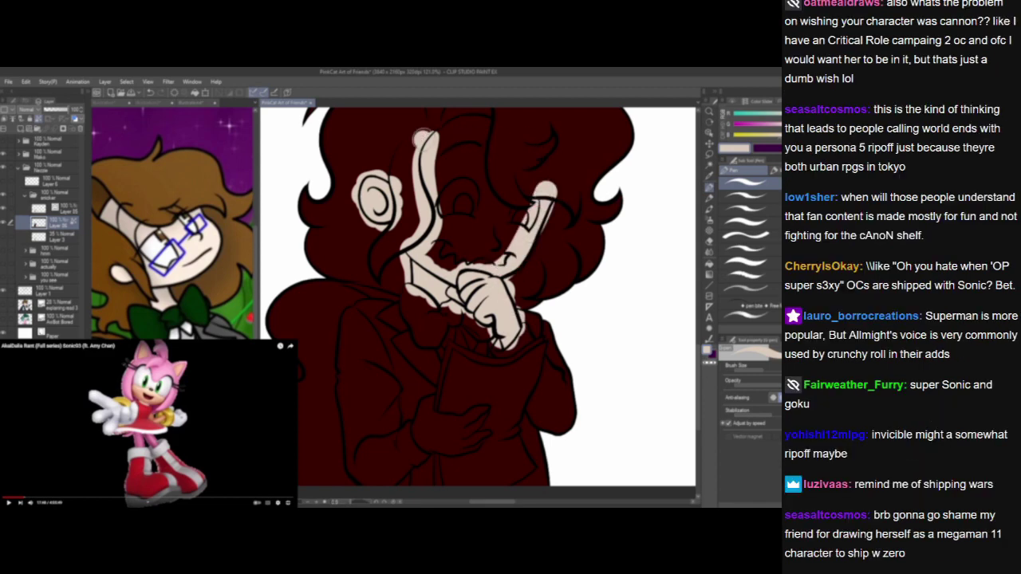
mouse_move(422, 141)
mouse_down()
mouse_move(485, 118)
mouse_move(496, 126)
mouse_move(442, 163)
mouse_move(433, 263)
mouse_move(454, 239)
mouse_move(478, 135)
mouse_move(479, 231)
mouse_move(467, 274)
mouse_move(518, 230)
mouse_up()
mouse_move(423, 422)
mouse_down()
mouse_move(424, 396)
mouse_move(412, 419)
mouse_move(433, 405)
mouse_move(450, 447)
mouse_move(493, 405)
mouse_up()
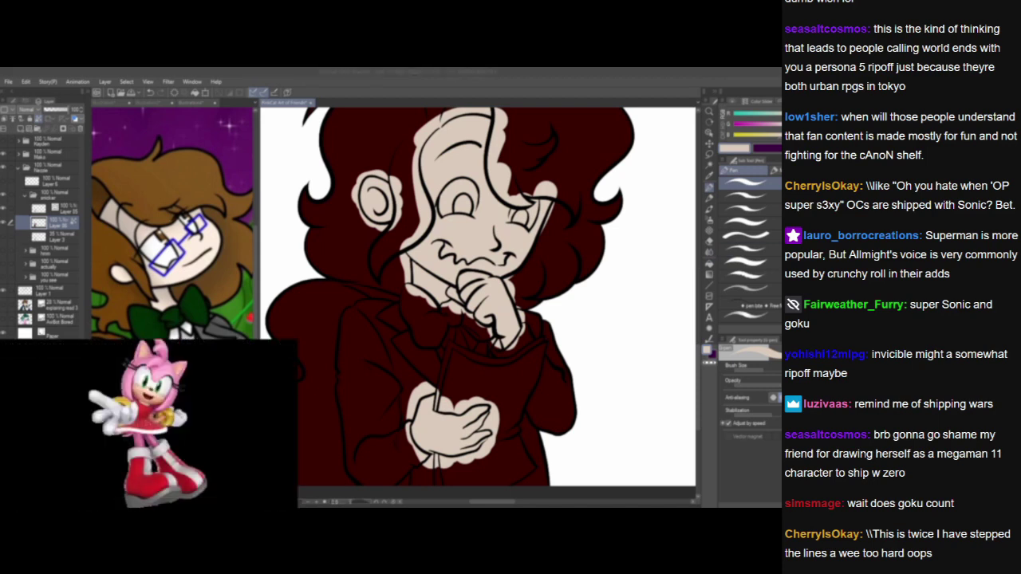
Add a new layer above the base colour layer and pick the brown hair colour from the reference drawing.
drag(363, 309, 380, 318)
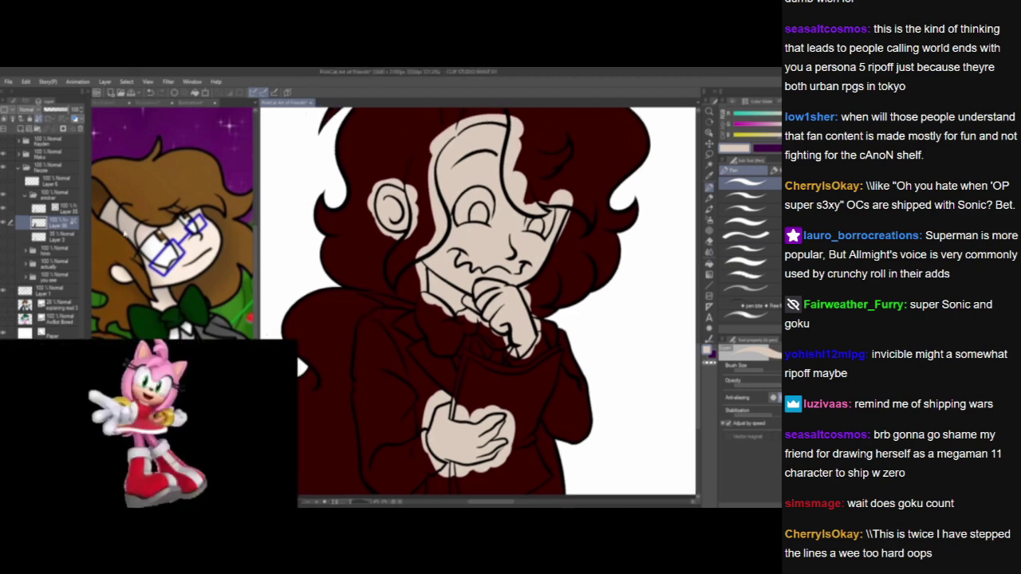
click(21, 132)
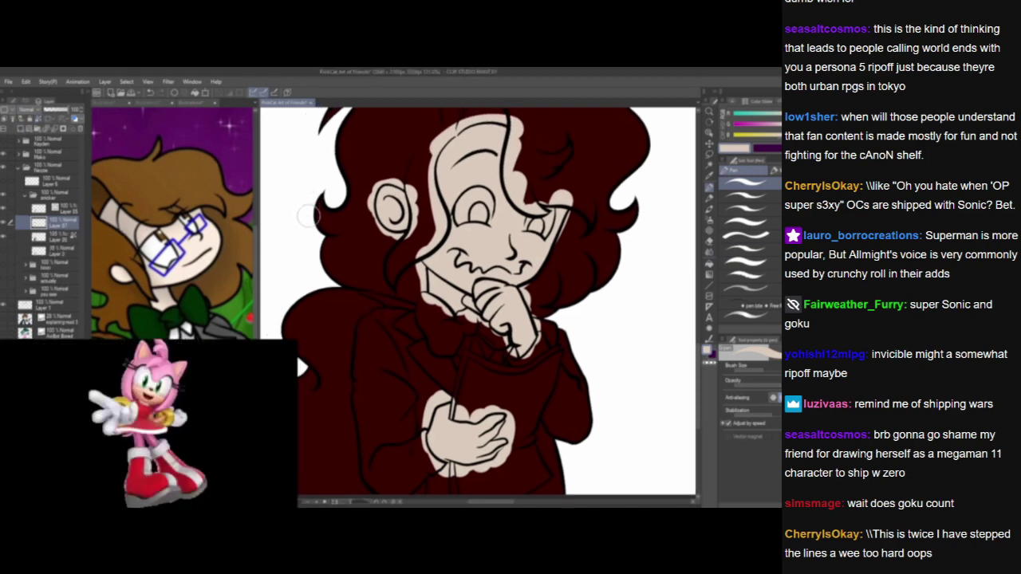
drag(329, 232, 322, 255)
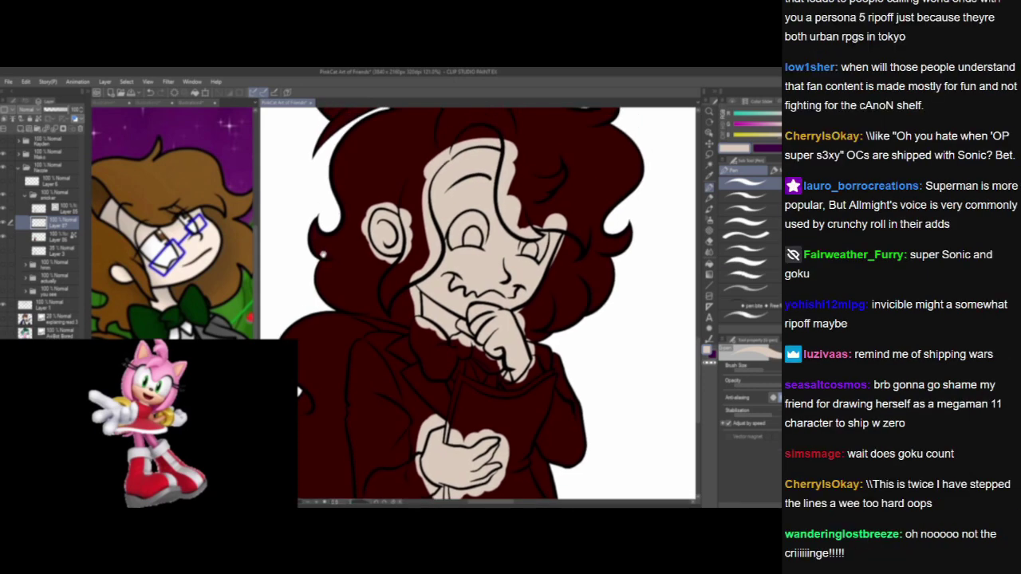
alt+click(164, 177)
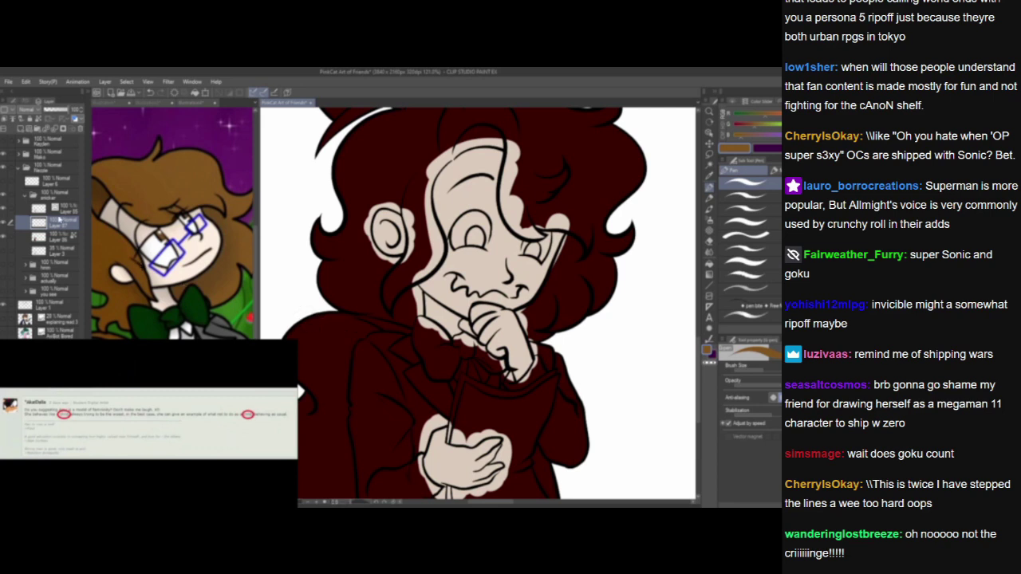
Auto-select the hair regions on the line art layer and expand the selection slightly under the outlines.
click(57, 208)
click(709, 166)
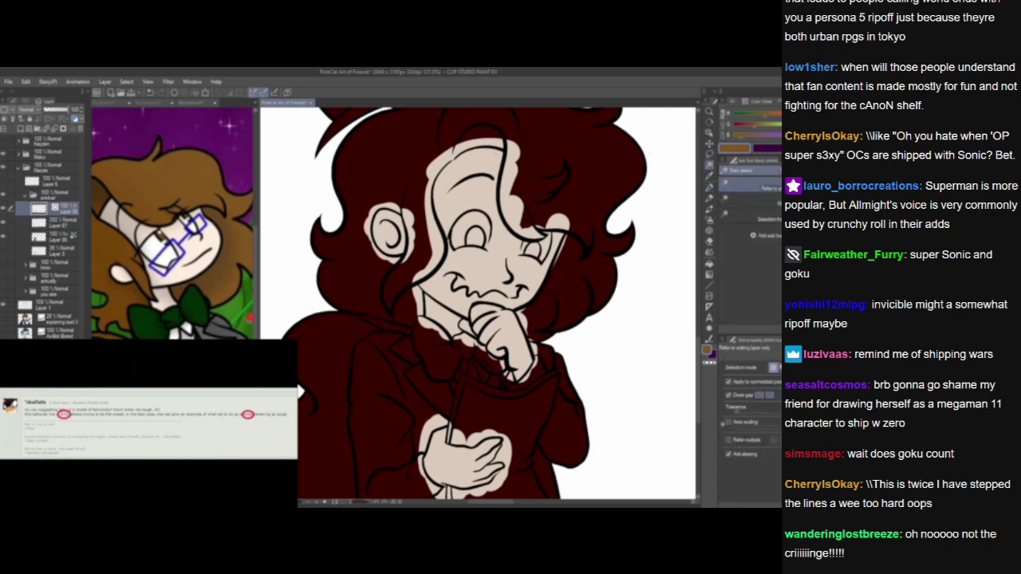
click(398, 141)
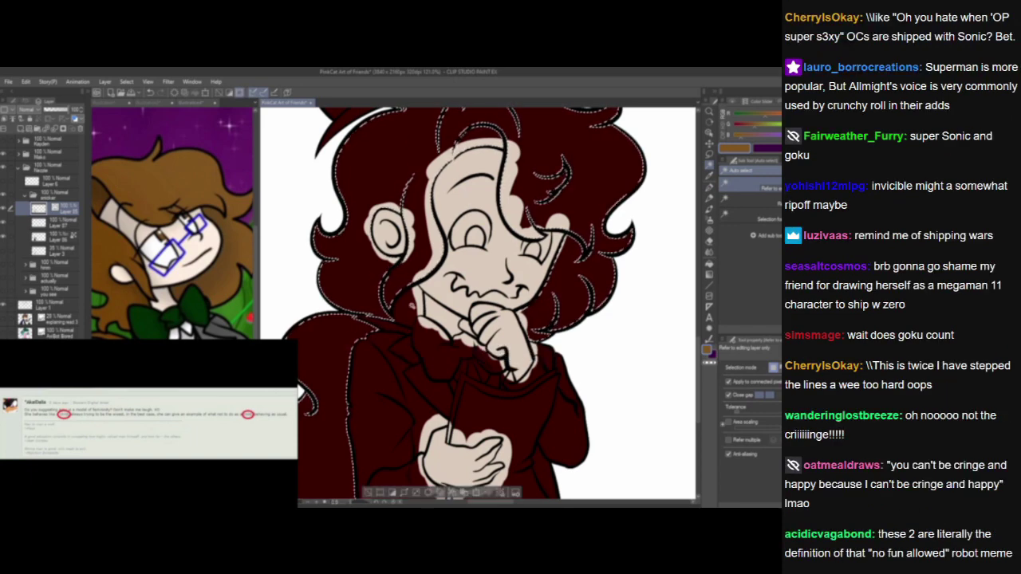
scroll(582, 273, down, 3)
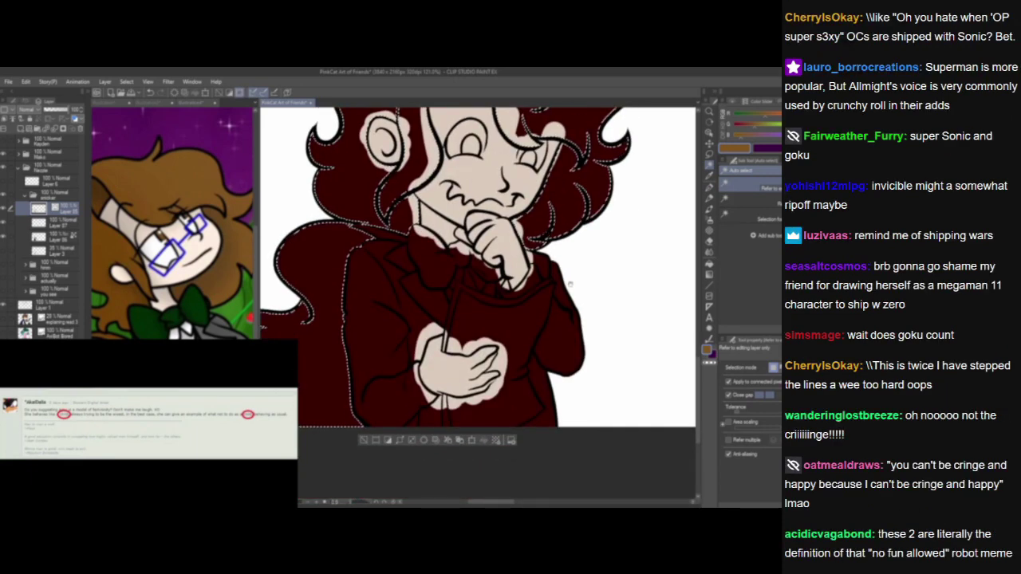
scroll(582, 274, up, 1)
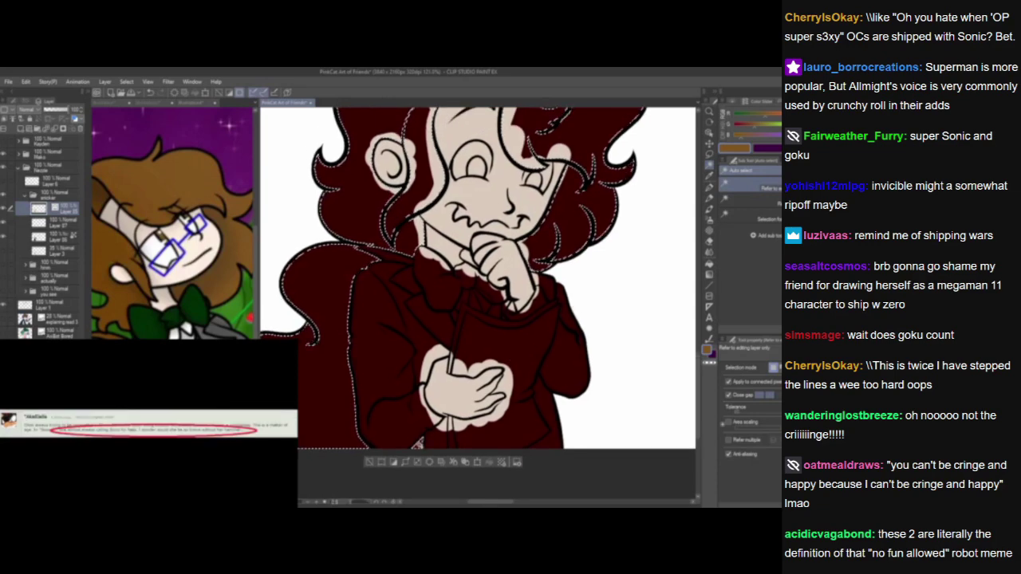
scroll(557, 414, up, 2)
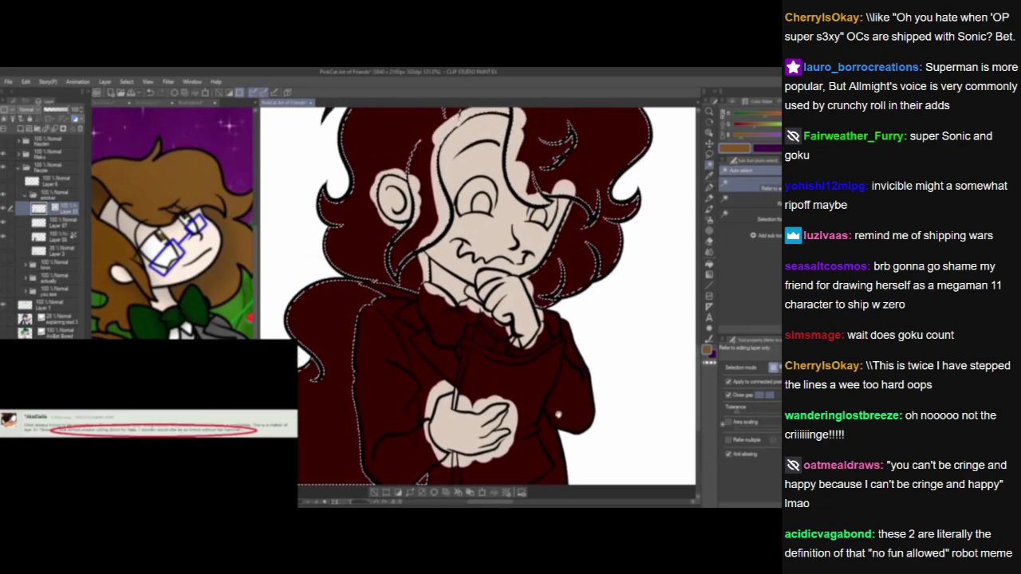
click(411, 493)
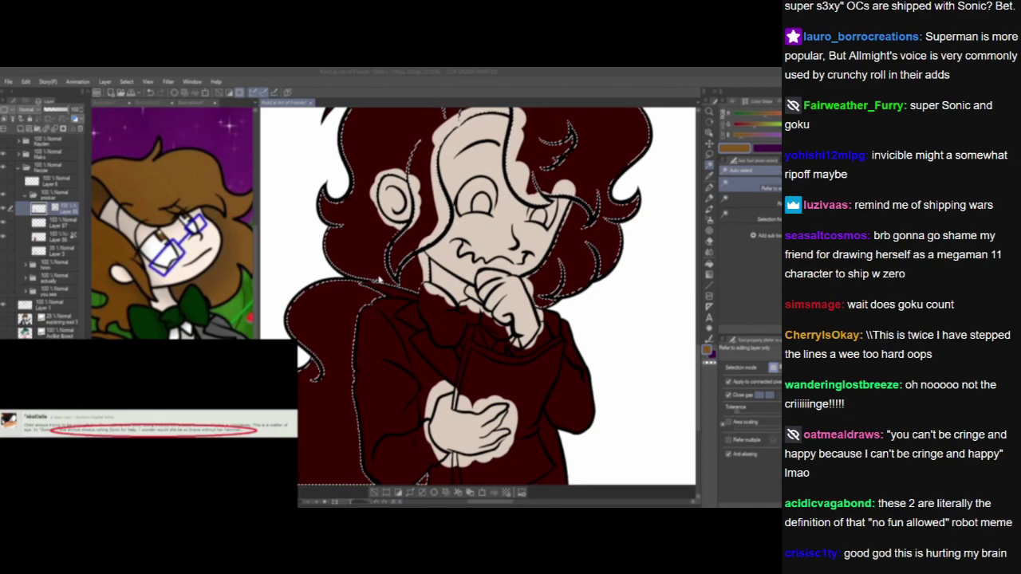
click(471, 280)
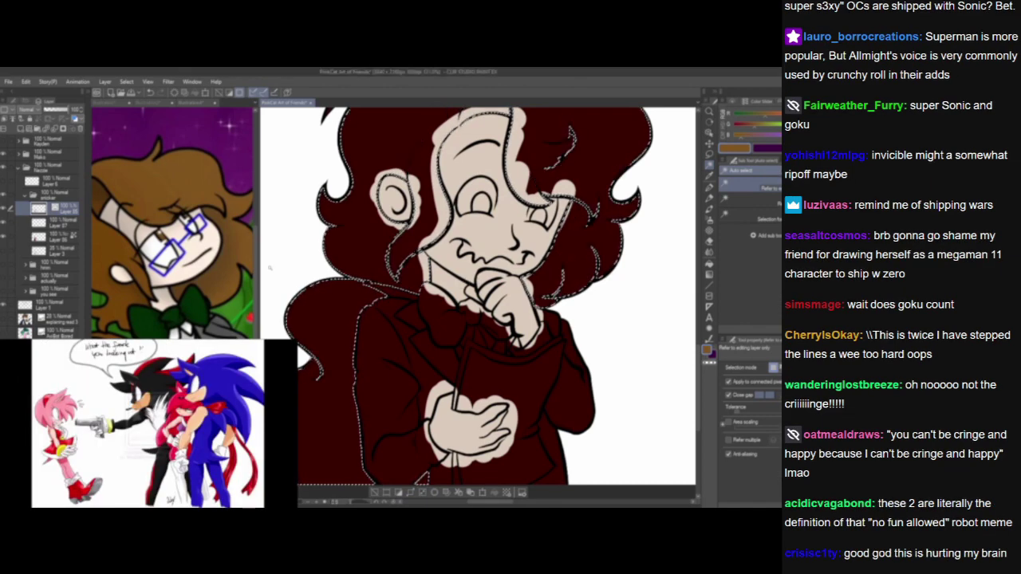
Fill the hair selection with brown on the new colour layer and clear the selection.
click(51, 225)
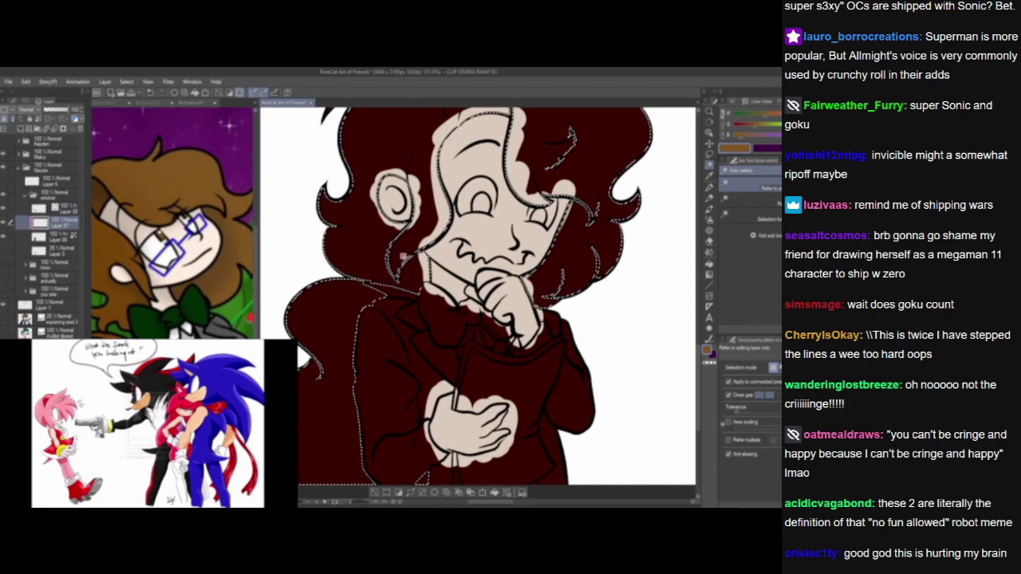
click(494, 492)
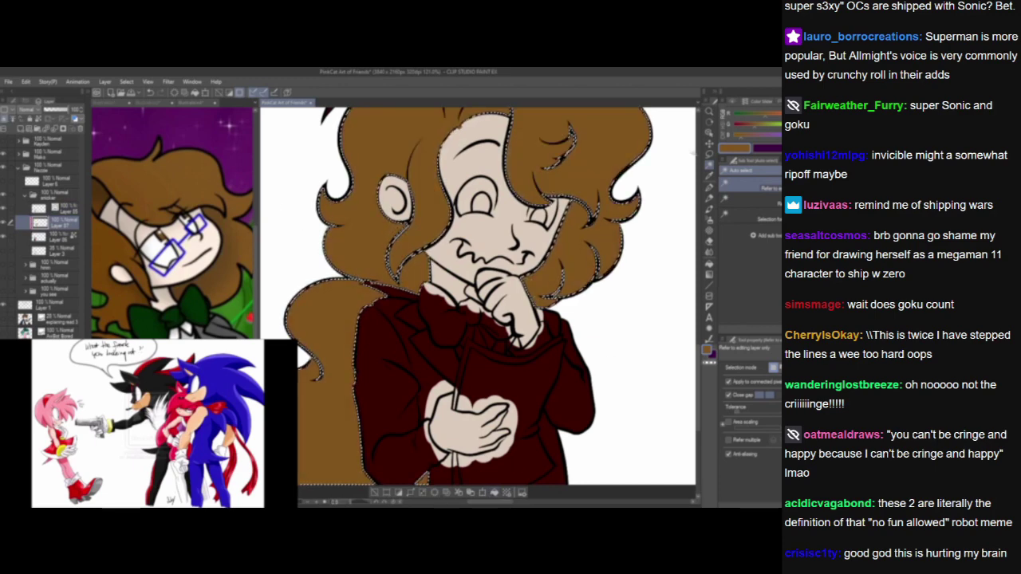
click(709, 154)
click(661, 217)
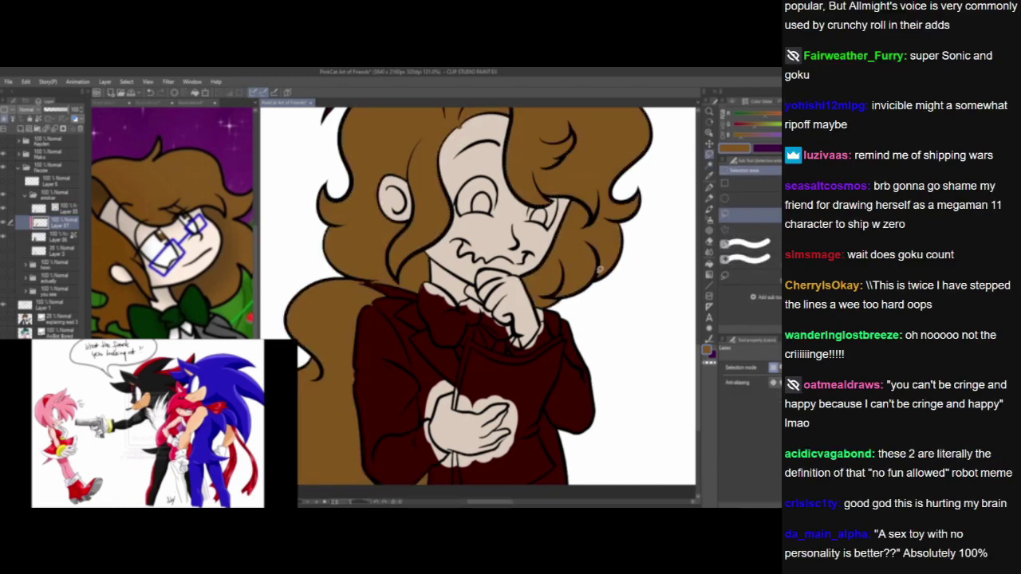
Touch up the brown fill with the pen along the hairline above the forehead.
scroll(600, 271, down, 3)
scroll(540, 273, up, 5)
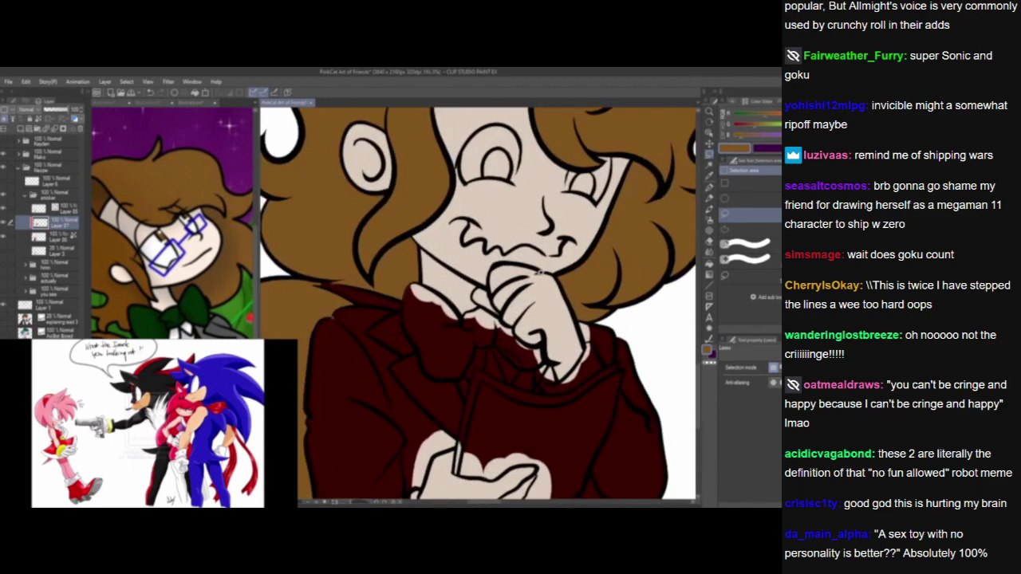
scroll(480, 270, up, 3)
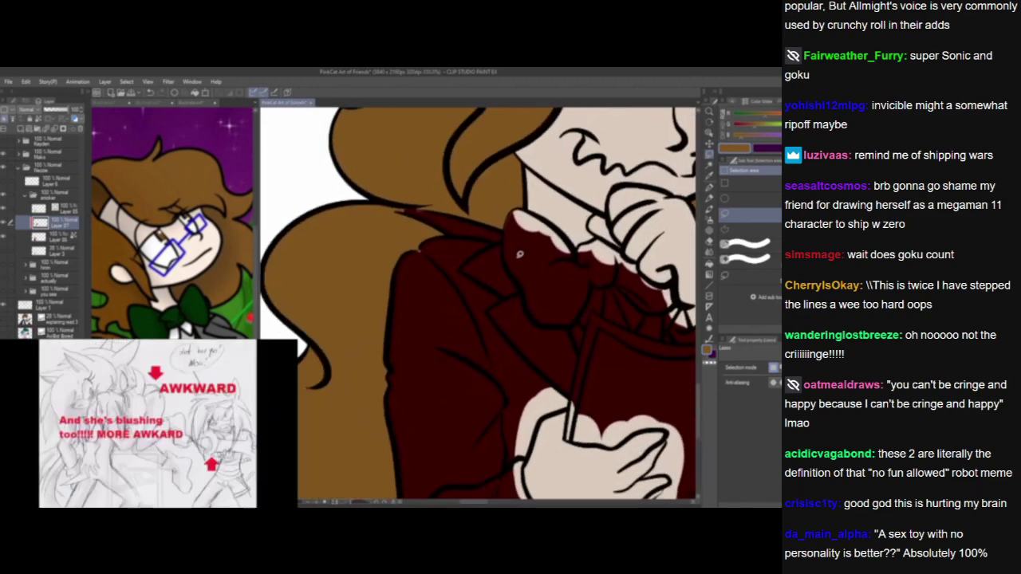
click(709, 188)
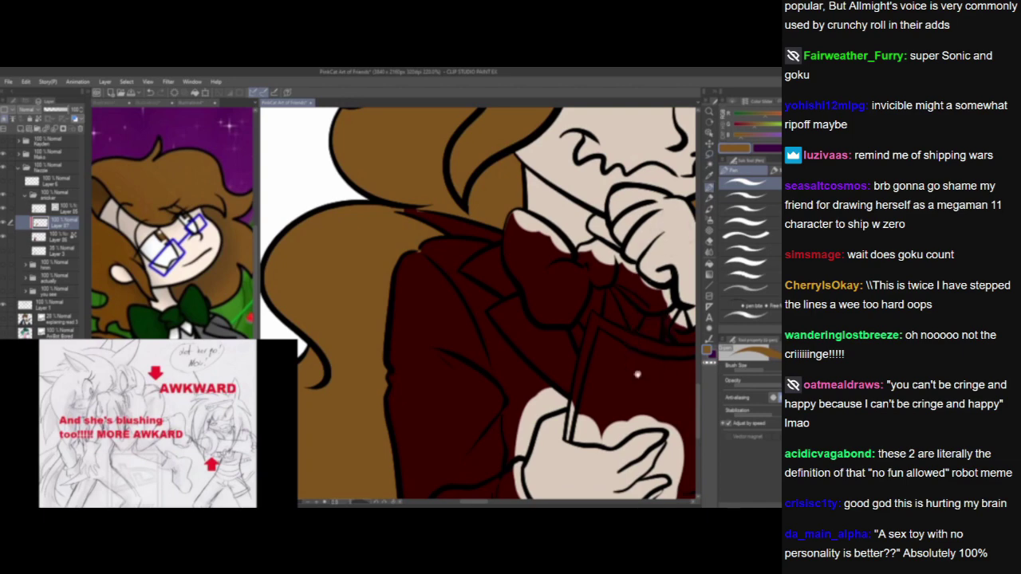
drag(575, 420, 541, 404)
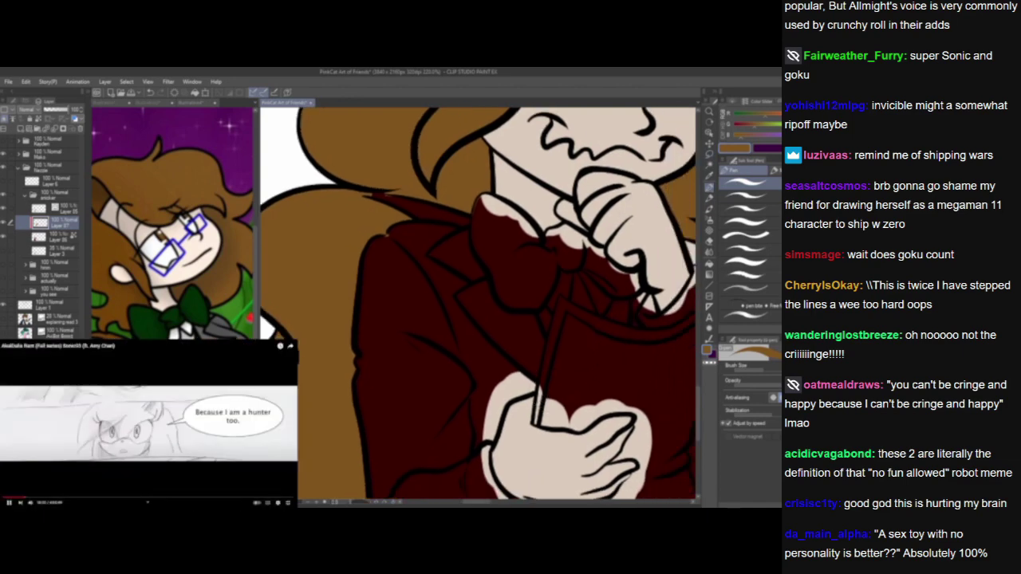
scroll(552, 381, down, 6)
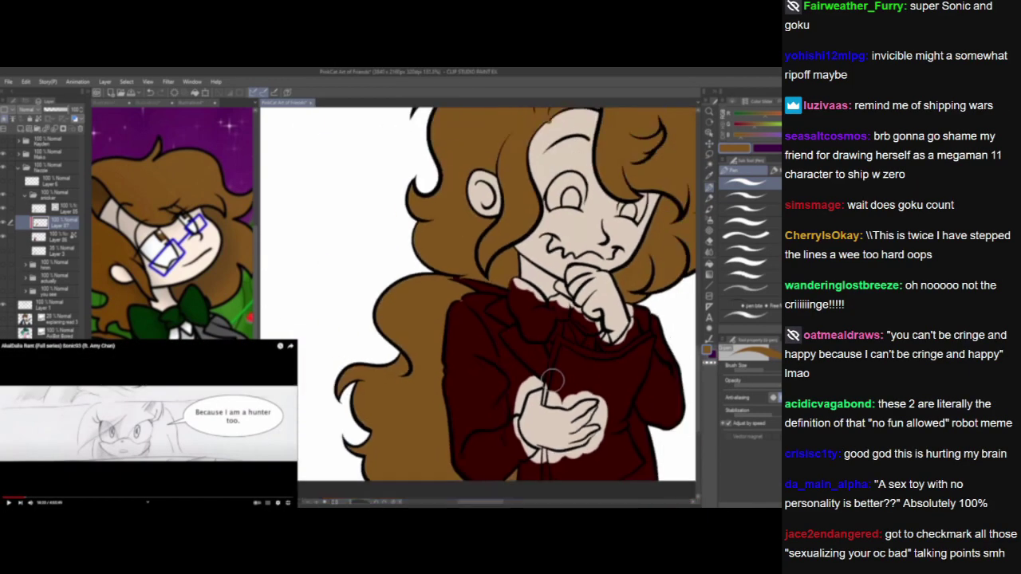
drag(574, 395, 507, 354)
scroll(504, 367, up, 5)
scroll(505, 369, up, 2)
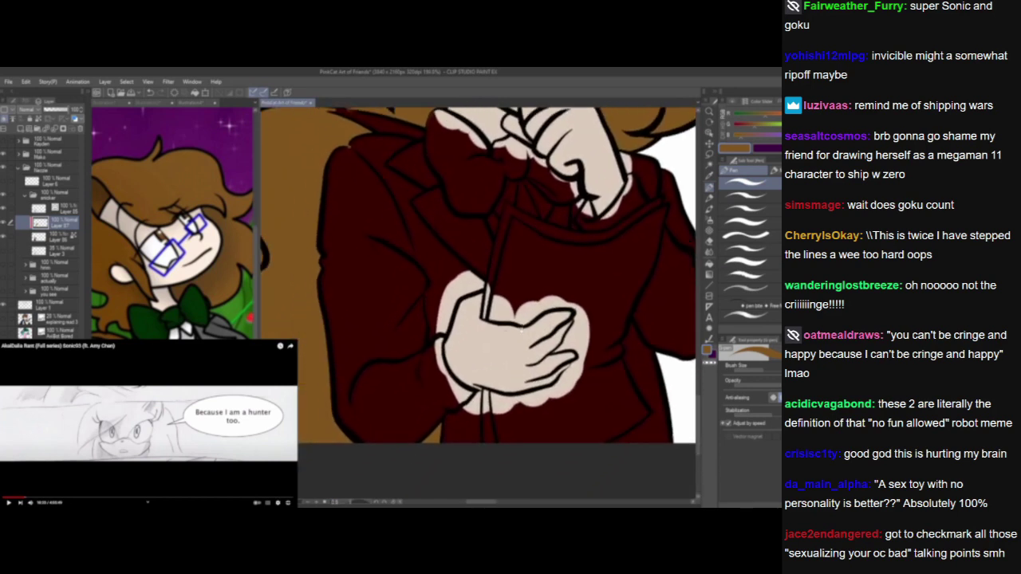
scroll(469, 357, down, 2)
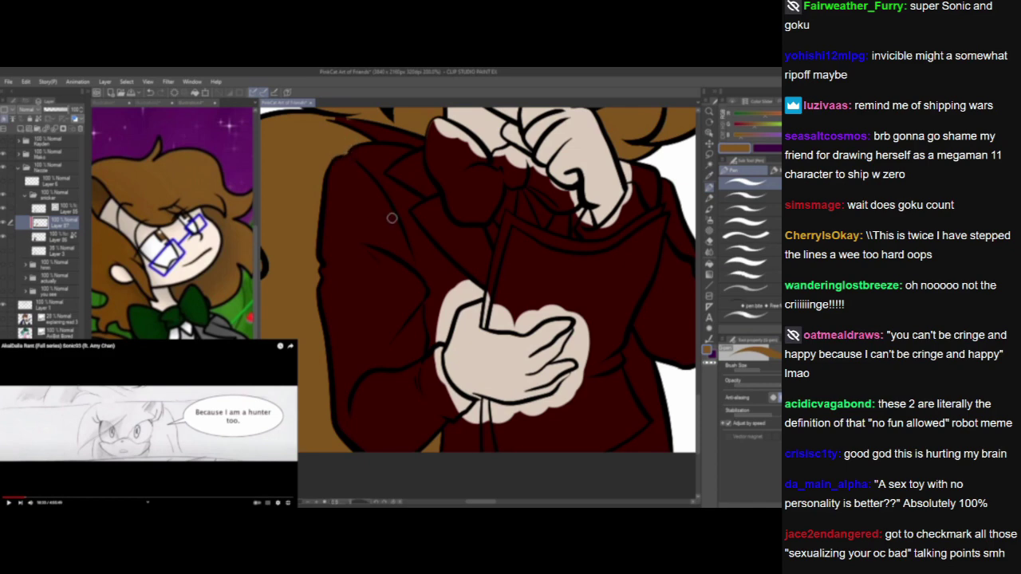
ctrl+click(350, 156)
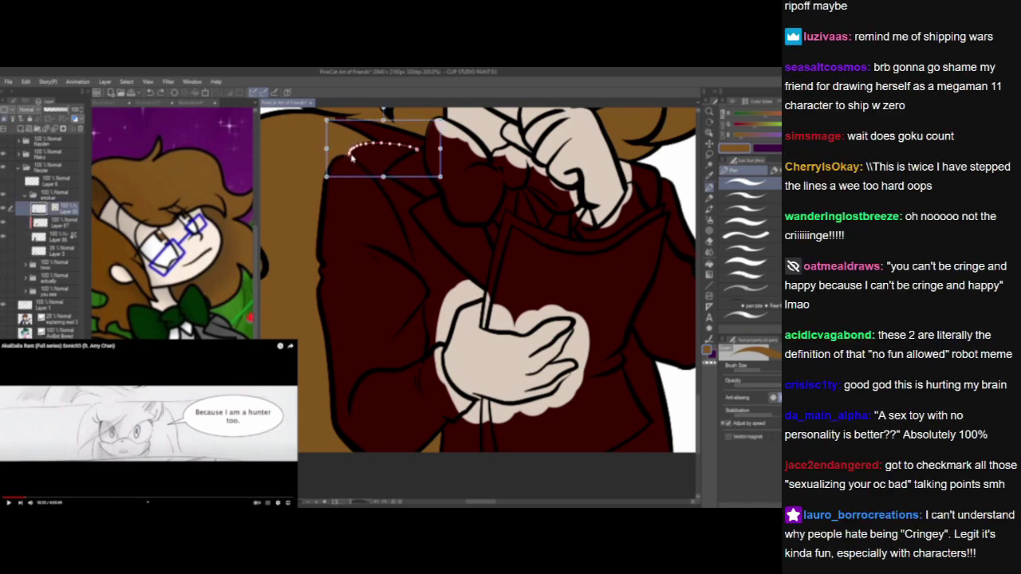
key(ctrl+z)
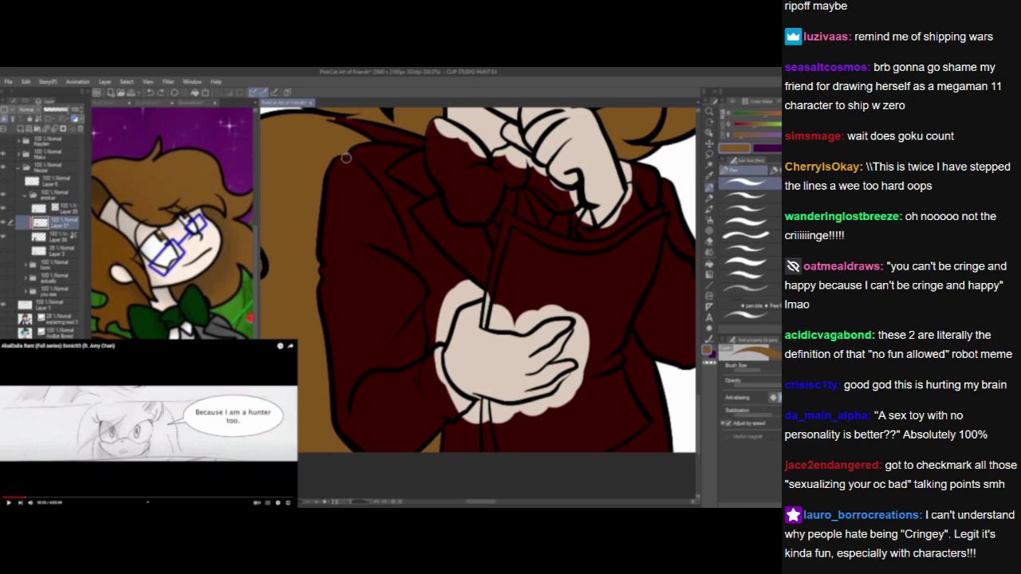
drag(549, 363, 472, 489)
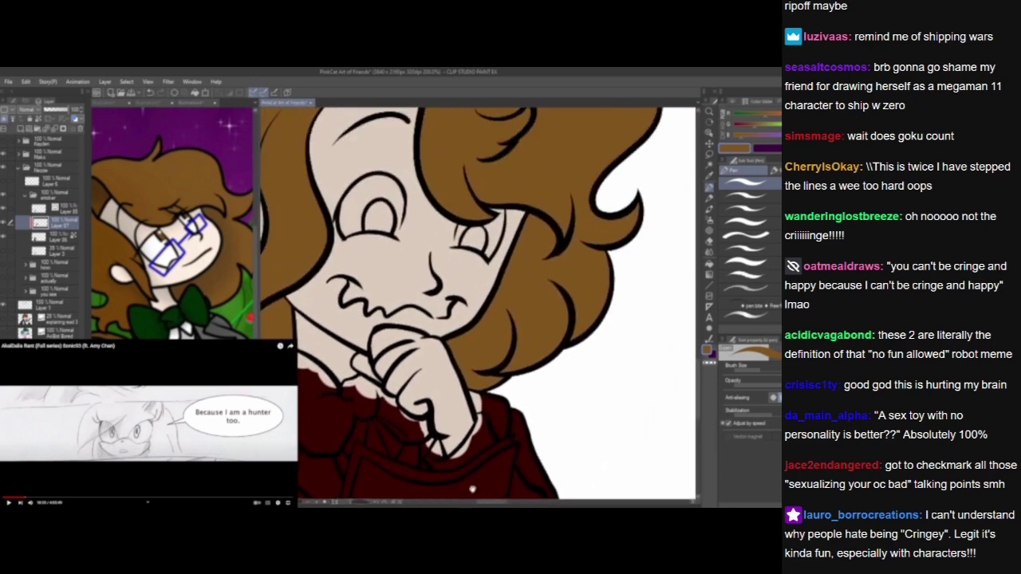
mouse_move(556, 334)
mouse_down()
mouse_move(556, 461)
mouse_move(542, 485)
mouse_up()
drag(522, 430, 609, 437)
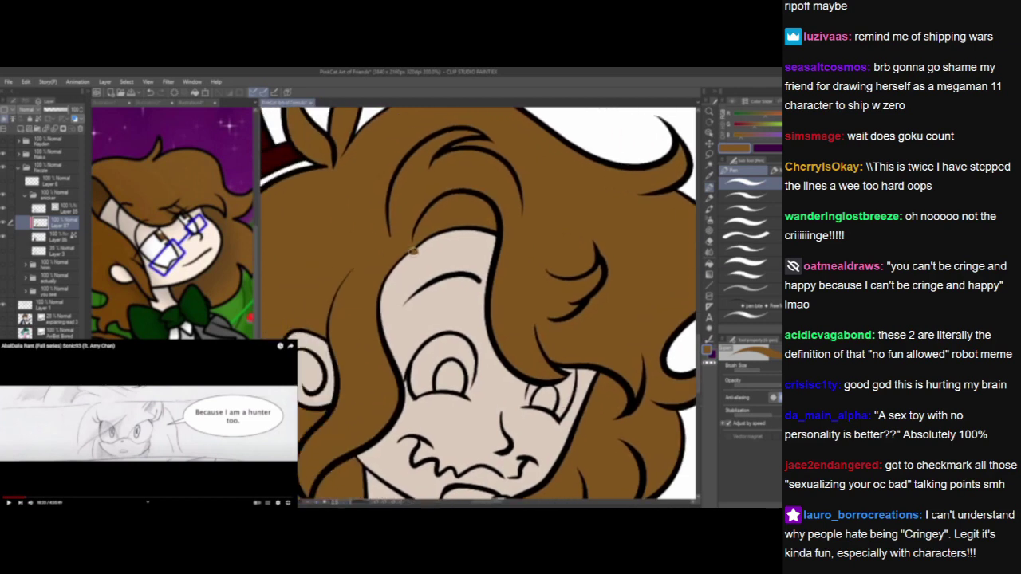
drag(414, 256, 489, 271)
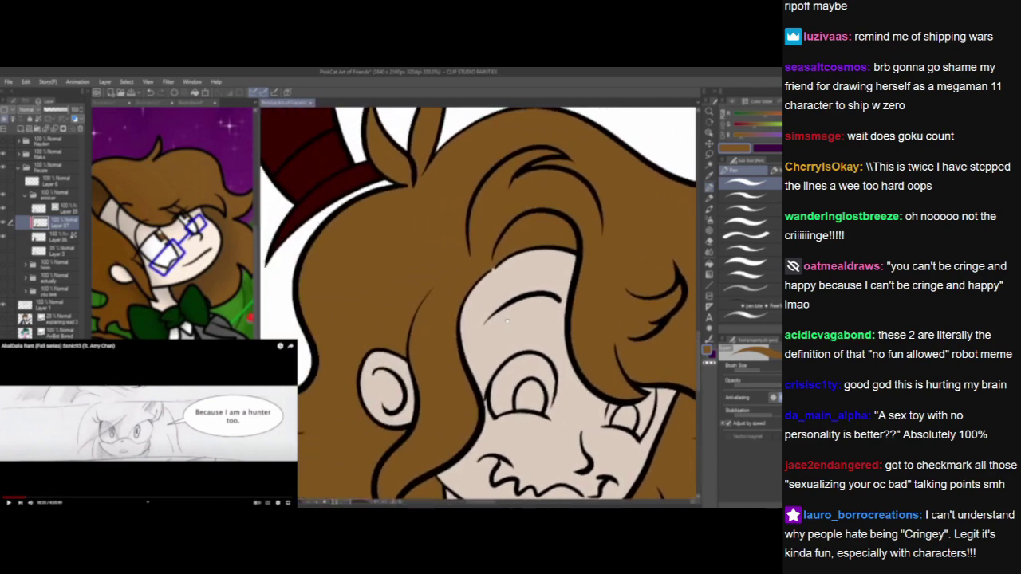
Paint brown over the leftover dark red where the long hair meets the coat collar at the shoulder.
drag(464, 460, 525, 374)
drag(566, 461, 488, 335)
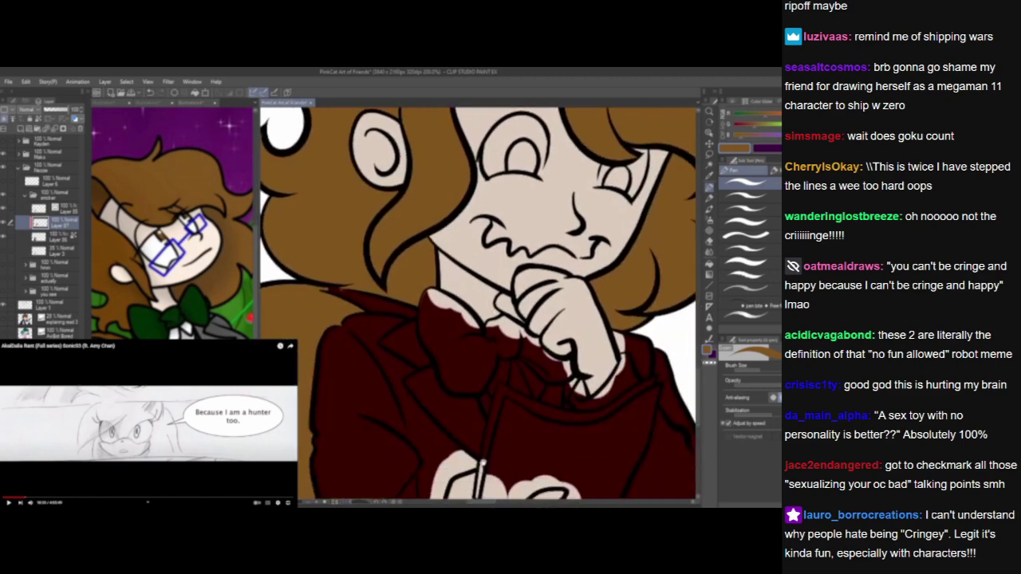
drag(487, 464, 598, 237)
drag(488, 111, 449, 241)
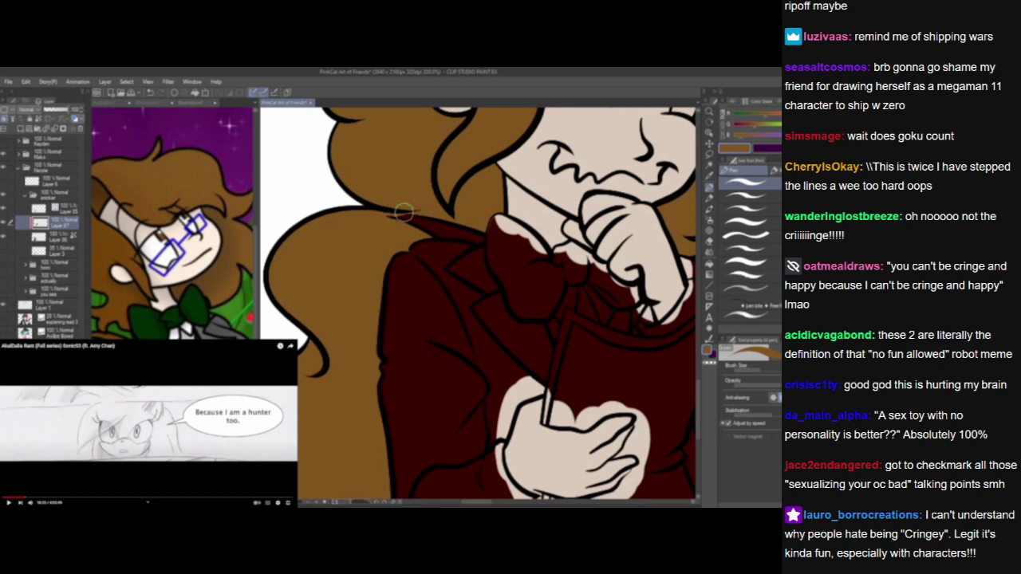
drag(597, 318, 641, 233)
mouse_move(558, 383)
mouse_down()
mouse_move(594, 297)
mouse_move(408, 442)
mouse_up()
drag(596, 321, 597, 285)
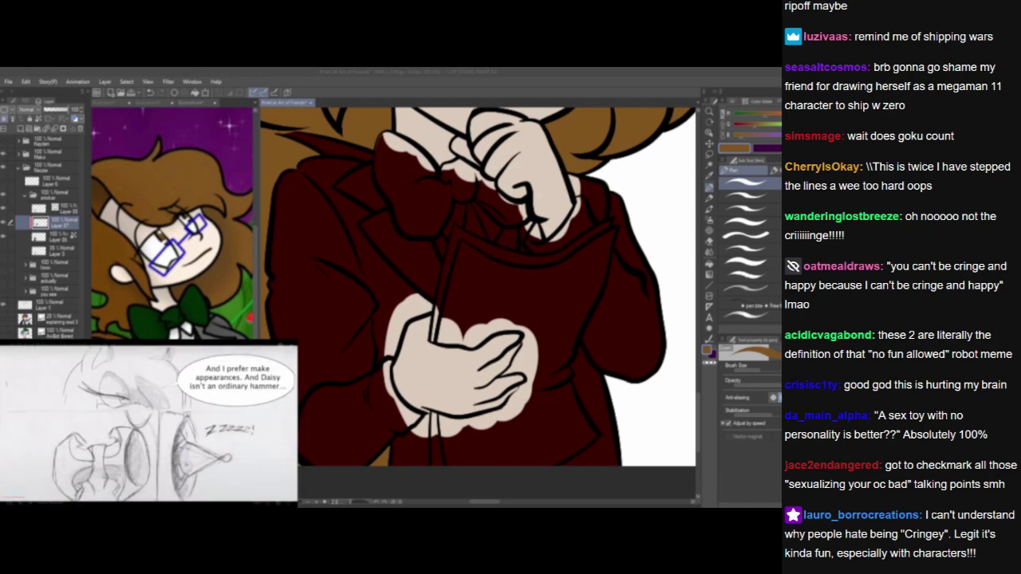
click(449, 276)
drag(490, 303, 498, 299)
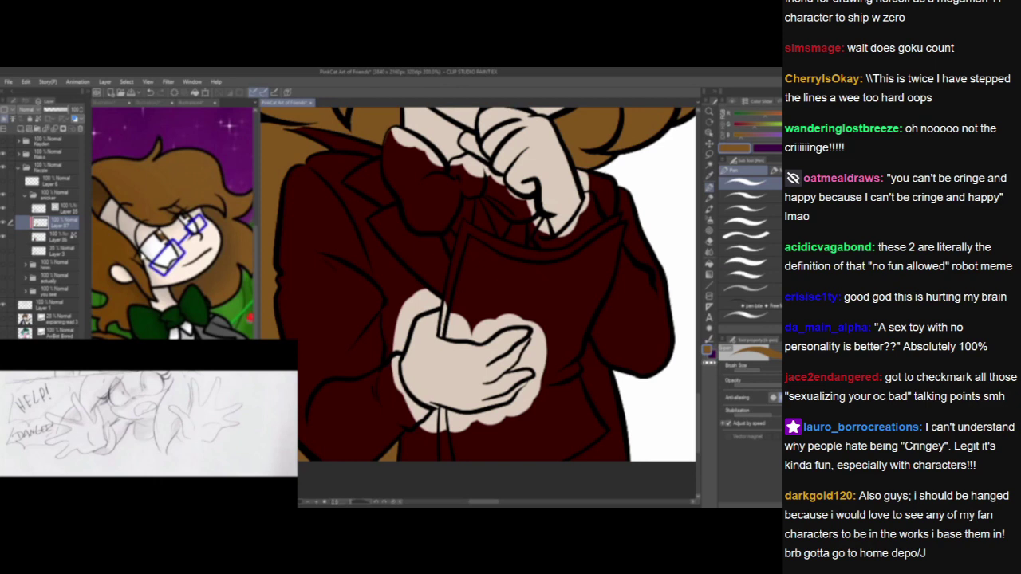
Temporarily show the finished pose's folder instead of this one, sample the dark green of its bow tie, and restore the current drawing.
mouse_move(146, 421)
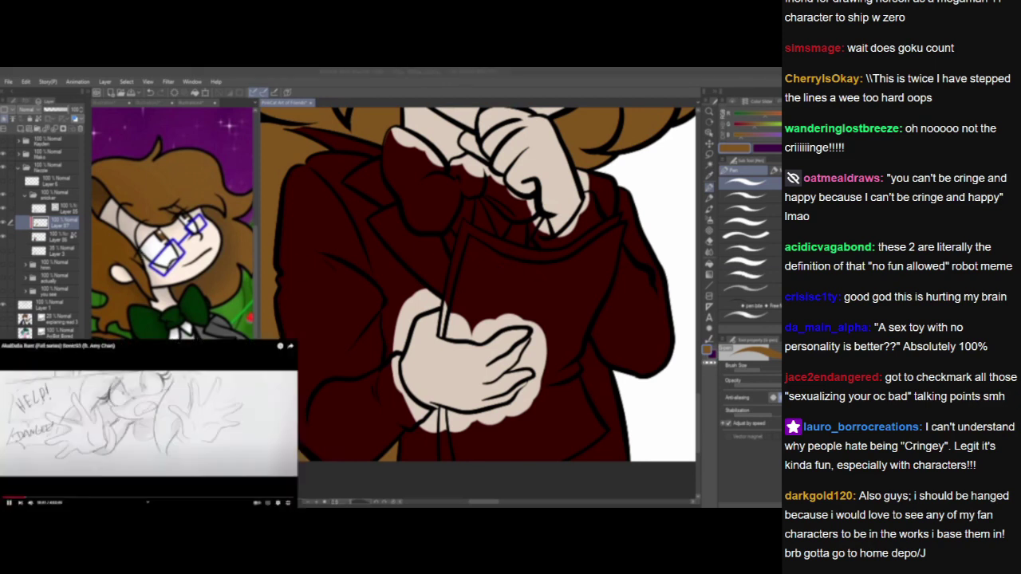
click(11, 198)
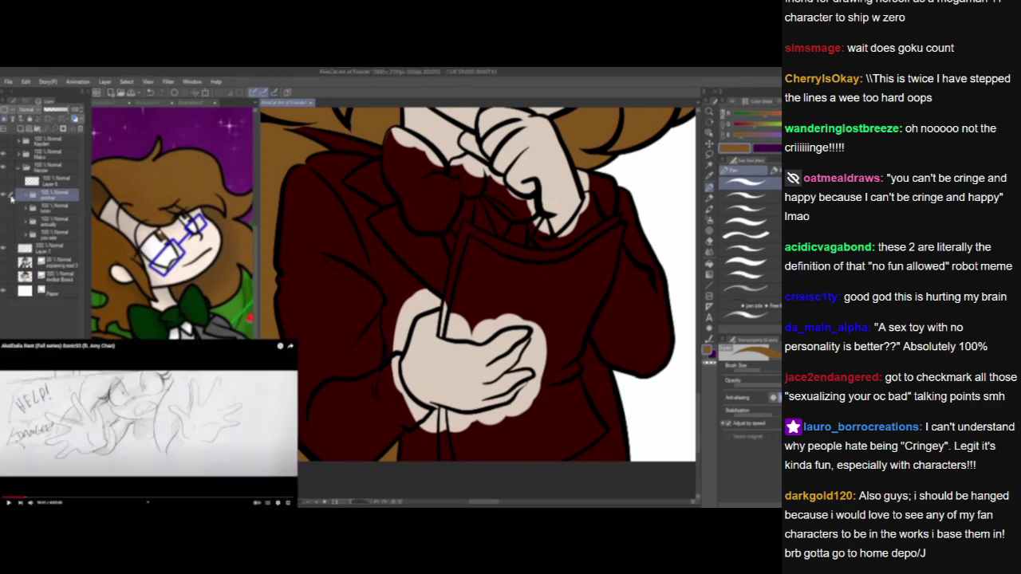
click(6, 197)
click(4, 210)
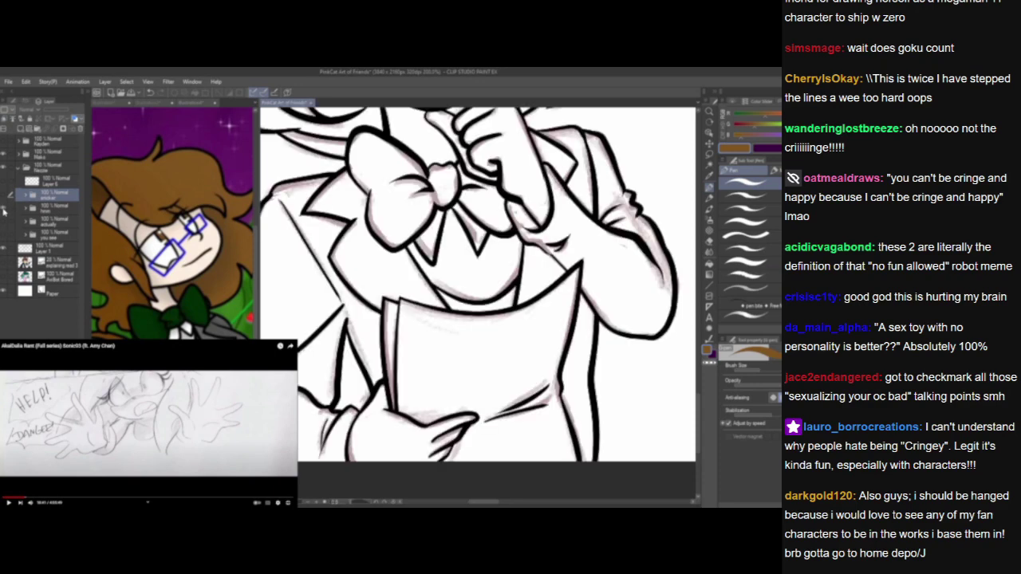
click(4, 211)
click(3, 222)
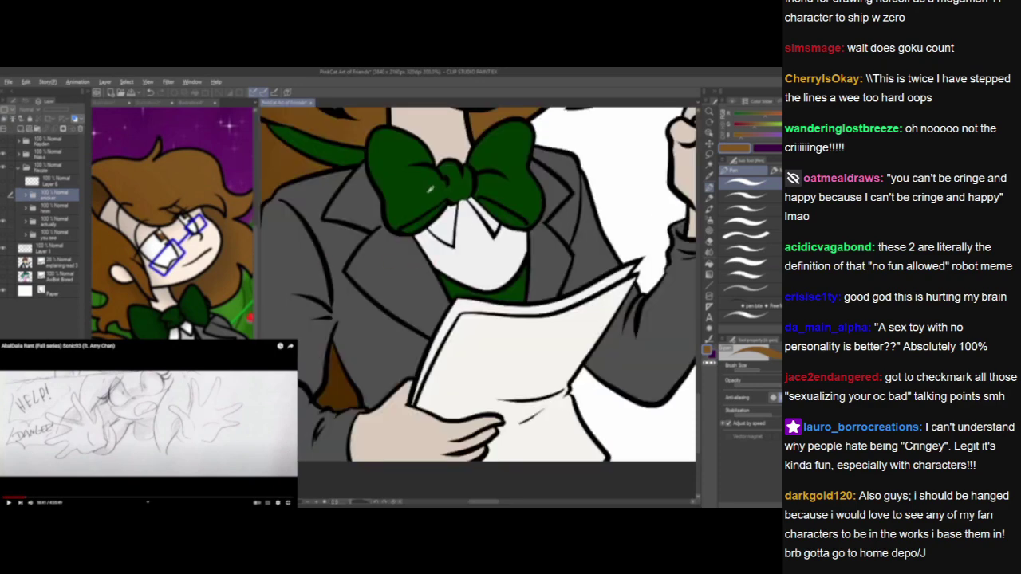
alt+click(428, 188)
click(3, 222)
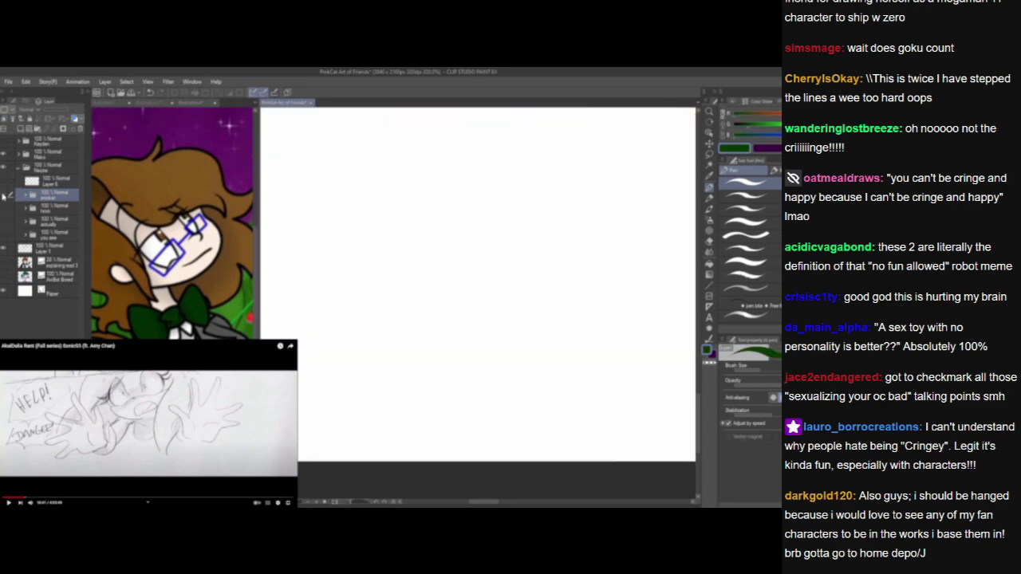
click(3, 195)
drag(438, 344, 449, 368)
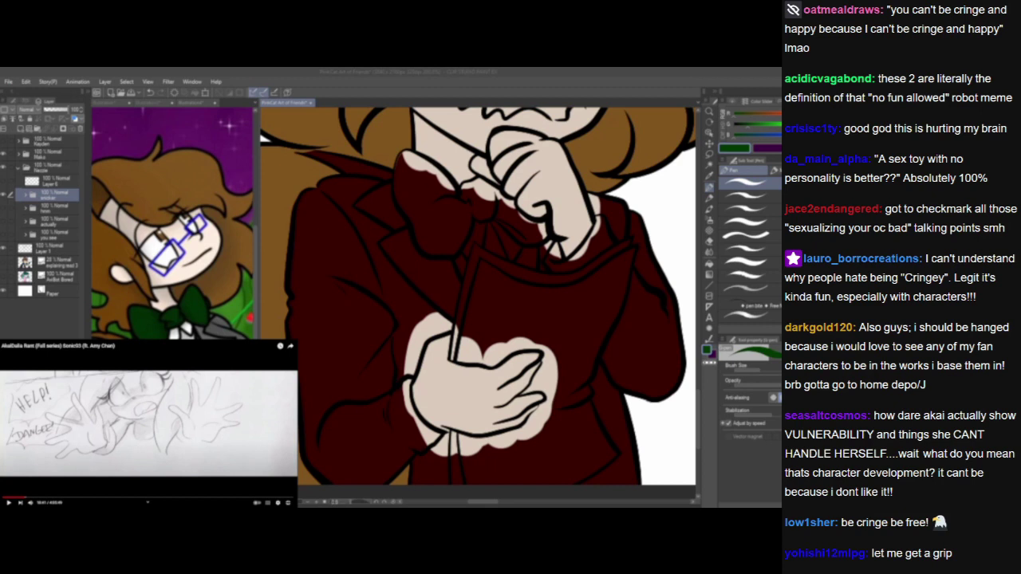
key(space)
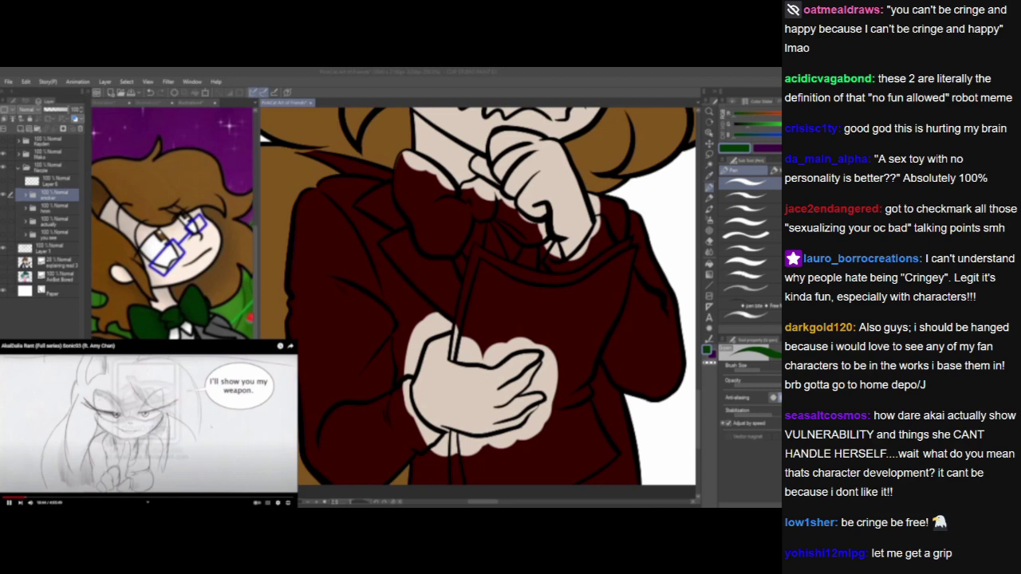
key(space)
click(409, 118)
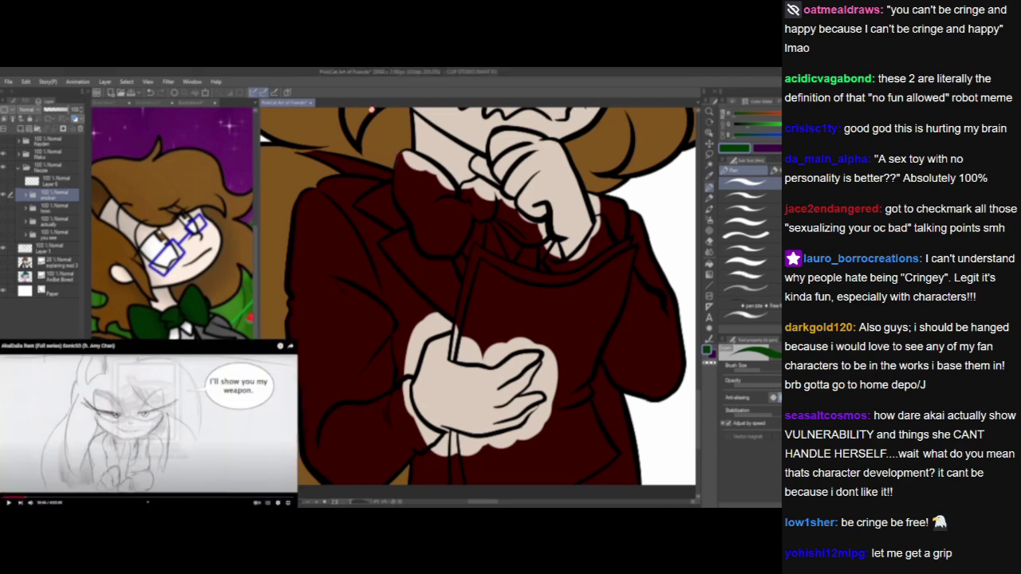
Expand the current drawing's folder and add a new layer above its skin and hair colour layer.
click(27, 197)
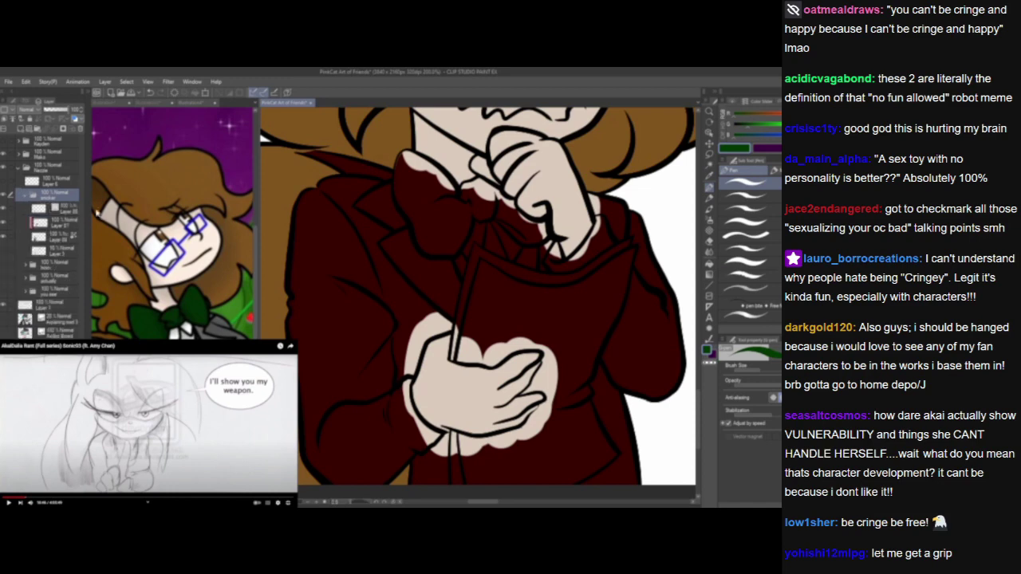
click(57, 223)
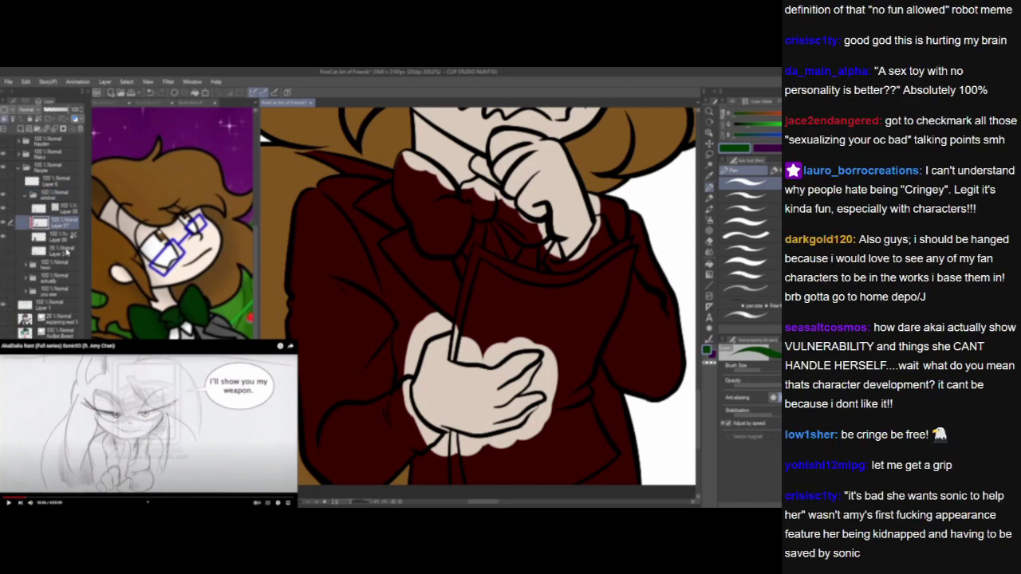
click(21, 129)
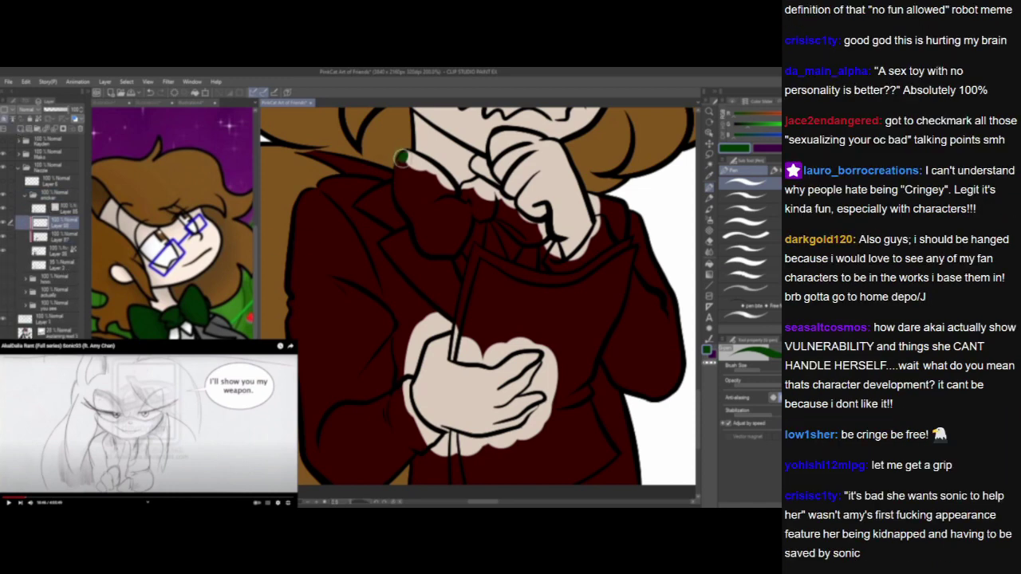
Paint dark green along the edges of the bow tie's large loop and over the narrow collar strip beside it.
mouse_move(406, 154)
mouse_down()
mouse_move(423, 244)
mouse_move(435, 251)
mouse_move(449, 240)
mouse_move(444, 252)
mouse_move(464, 231)
mouse_up()
drag(404, 157, 426, 165)
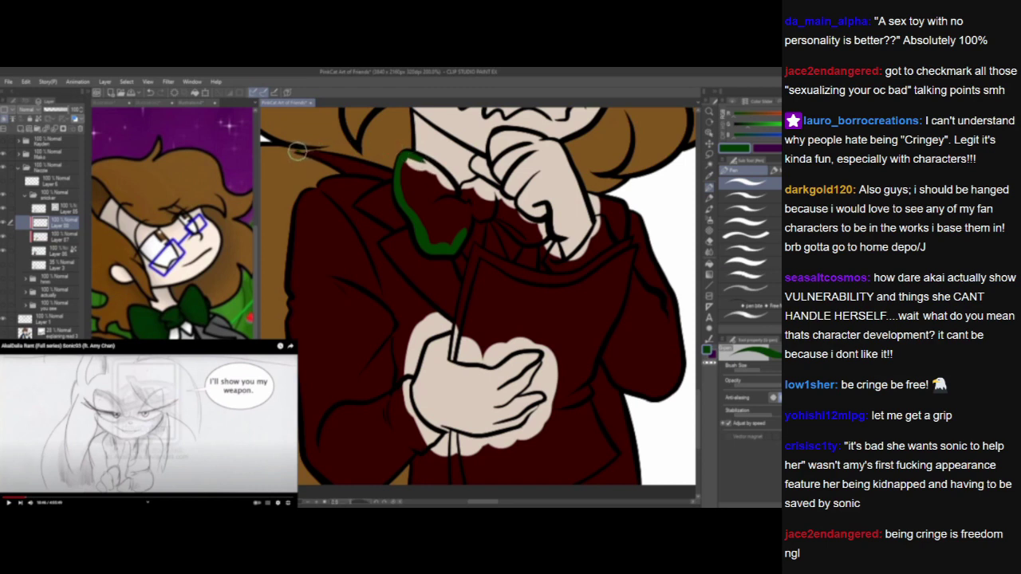
mouse_move(296, 150)
mouse_down()
mouse_move(336, 159)
mouse_move(305, 151)
mouse_move(335, 157)
mouse_move(314, 150)
mouse_move(393, 176)
mouse_up()
key([)
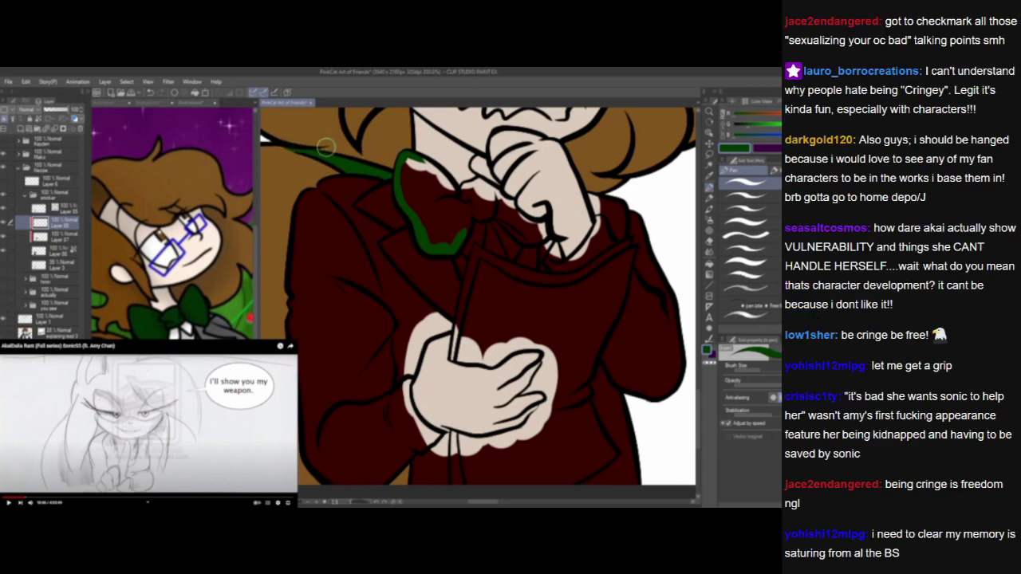
Fill the rest of the bow tie with dark green, covering its knot, both loops and the remaining dark red.
mouse_move(415, 162)
mouse_down()
mouse_move(456, 201)
mouse_move(413, 162)
mouse_move(420, 195)
mouse_move(403, 168)
mouse_move(434, 236)
mouse_move(438, 221)
mouse_move(396, 153)
mouse_up()
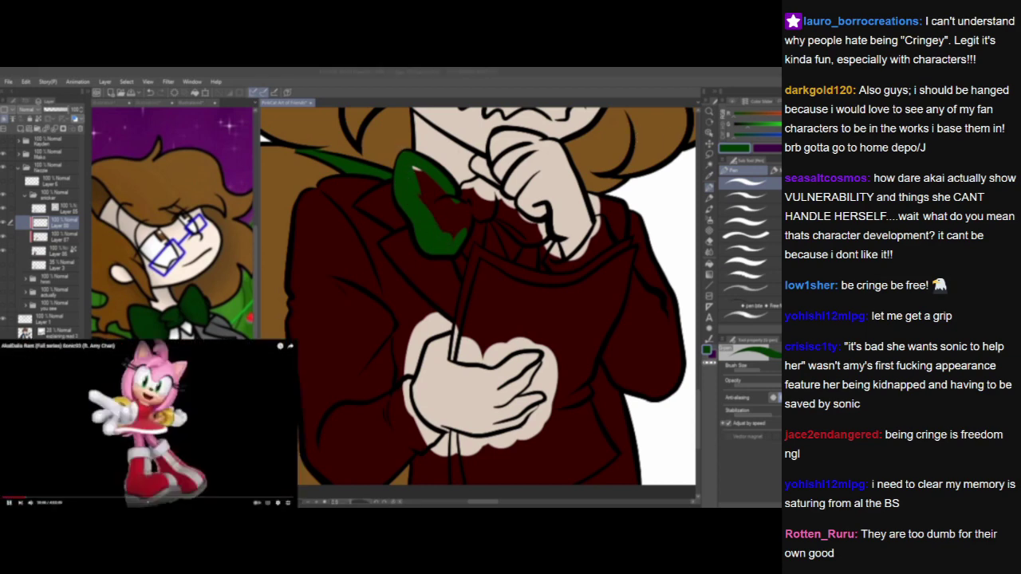
mouse_move(463, 231)
mouse_down()
mouse_move(476, 181)
mouse_move(483, 187)
mouse_move(458, 203)
mouse_move(482, 195)
mouse_move(474, 208)
mouse_move(482, 215)
mouse_move(491, 209)
mouse_move(484, 191)
mouse_up()
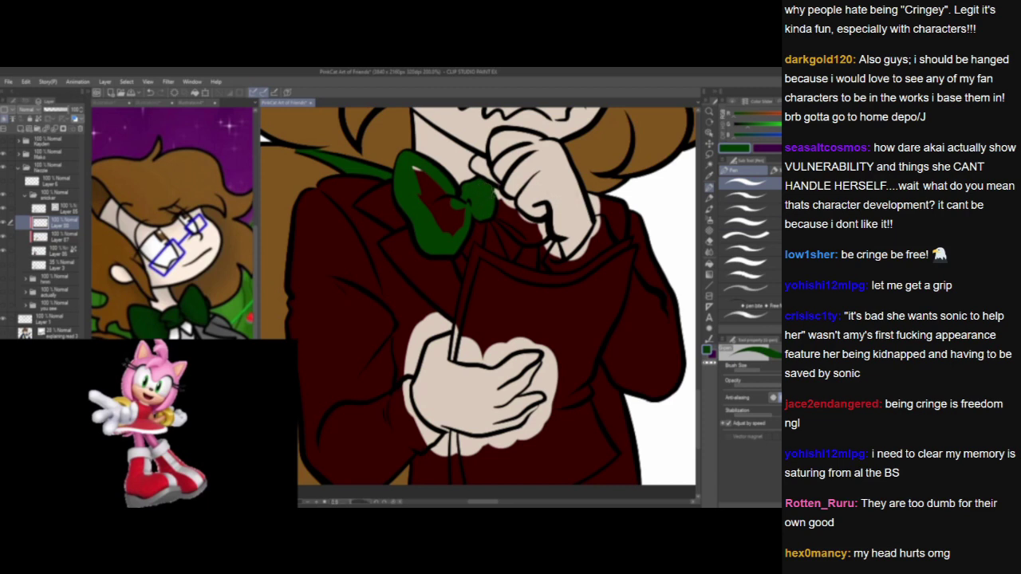
click(149, 423)
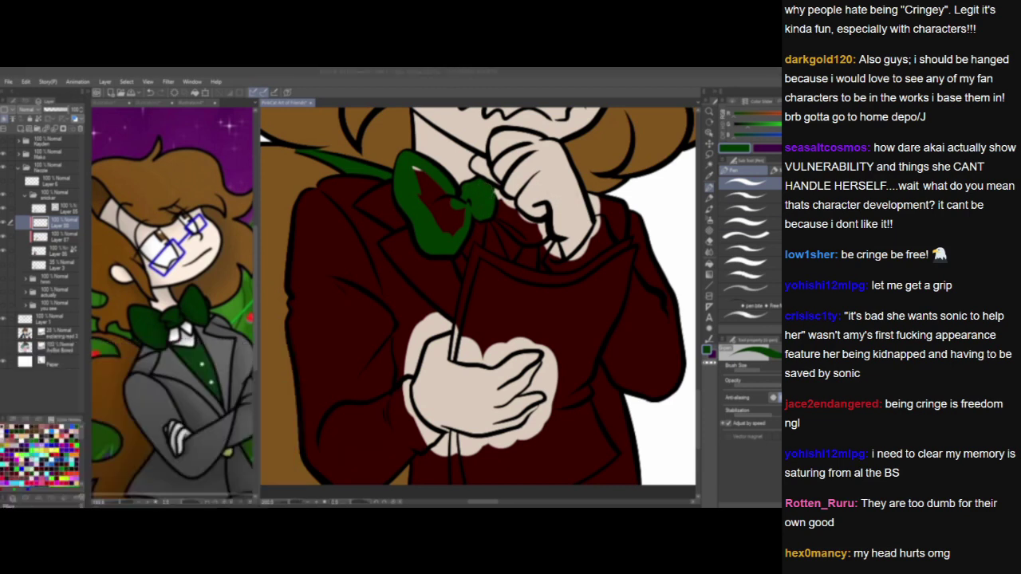
mouse_move(490, 191)
mouse_down()
mouse_move(509, 205)
mouse_move(507, 226)
mouse_move(540, 226)
mouse_move(513, 232)
mouse_move(542, 235)
mouse_up()
drag(574, 308, 554, 305)
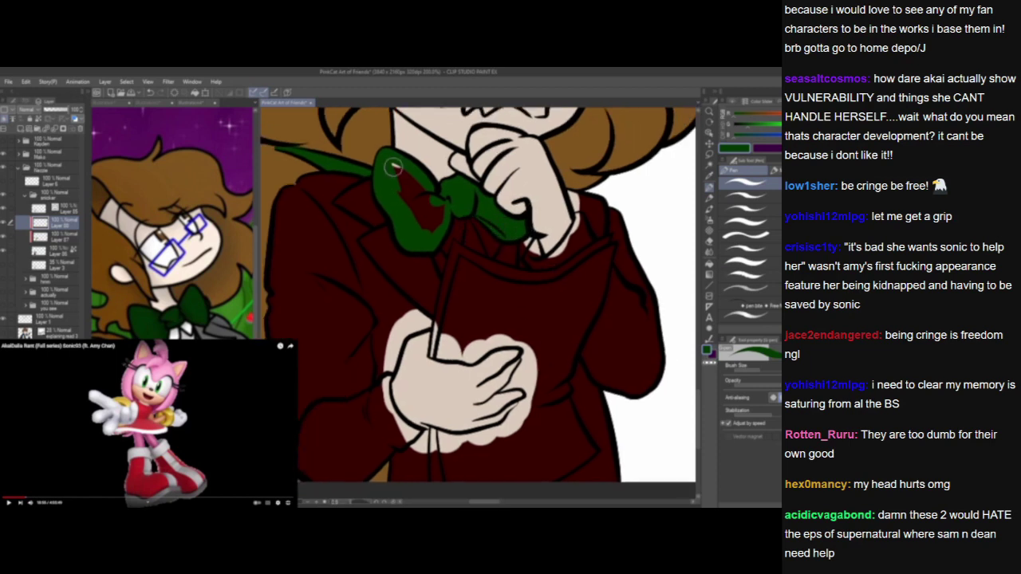
mouse_move(393, 167)
mouse_down()
mouse_move(430, 236)
mouse_move(423, 191)
mouse_move(437, 226)
mouse_move(441, 167)
mouse_up()
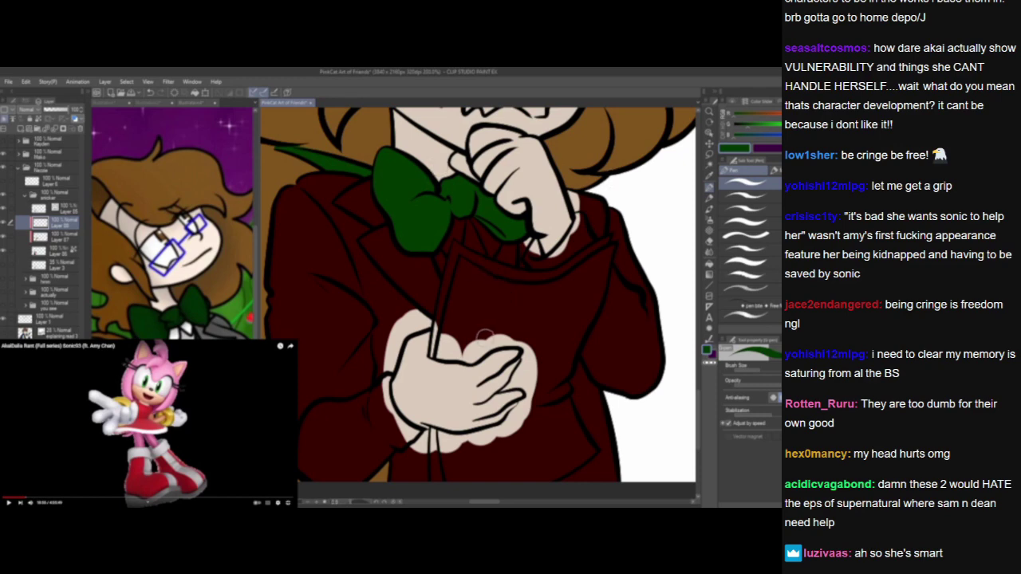
Paint the whole larger eye nearest the ear, including its iris, dark green.
scroll(503, 221, up, 5)
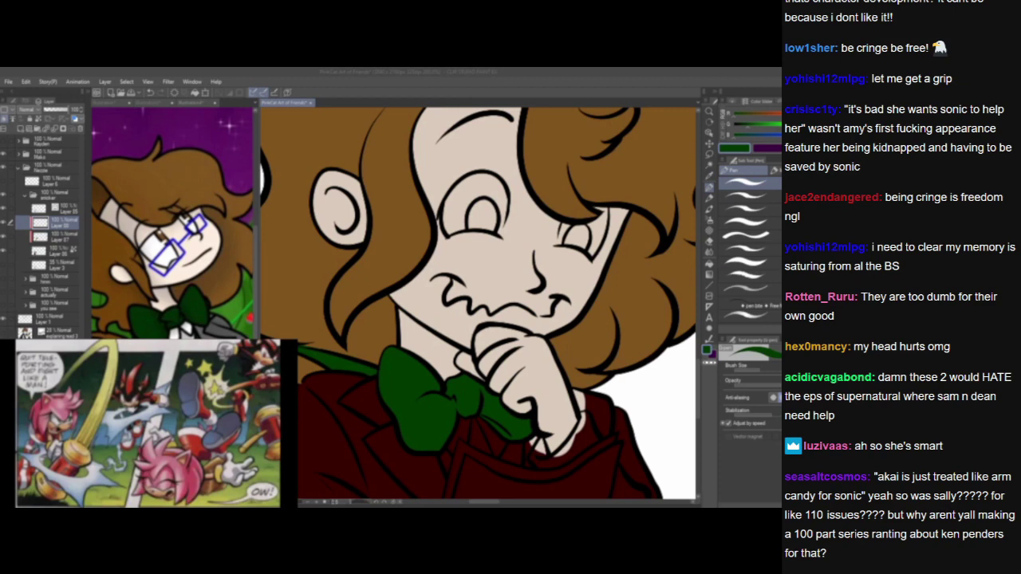
click(471, 209)
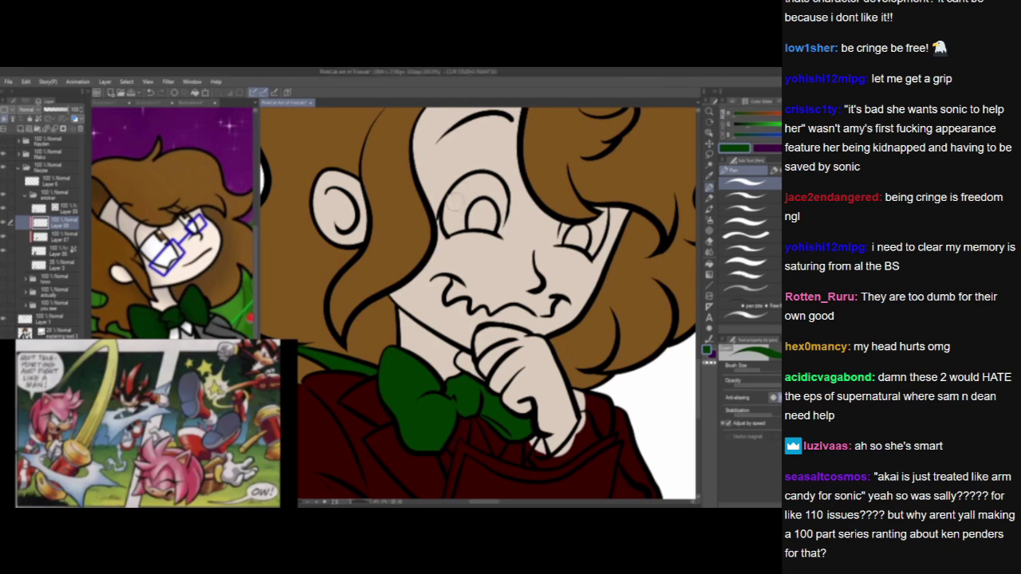
mouse_move(447, 204)
mouse_down()
mouse_move(451, 230)
mouse_move(470, 225)
mouse_move(449, 225)
mouse_move(460, 182)
mouse_move(449, 199)
mouse_move(497, 177)
mouse_up()
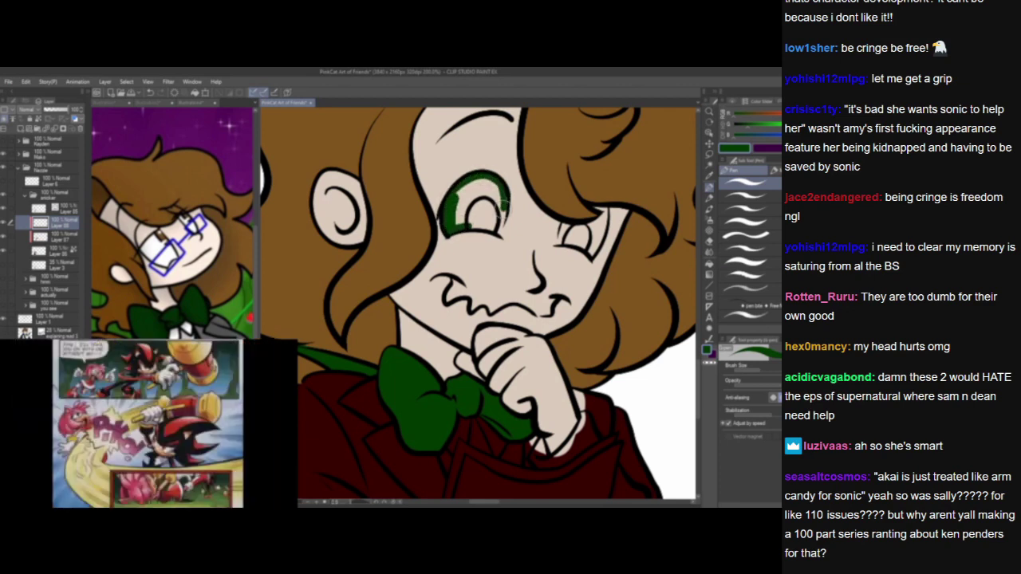
mouse_move(499, 228)
mouse_down()
mouse_move(500, 186)
mouse_move(477, 181)
mouse_move(454, 200)
mouse_move(457, 224)
mouse_move(490, 226)
mouse_move(497, 209)
mouse_move(485, 189)
mouse_move(461, 212)
mouse_move(488, 199)
mouse_move(467, 215)
mouse_up()
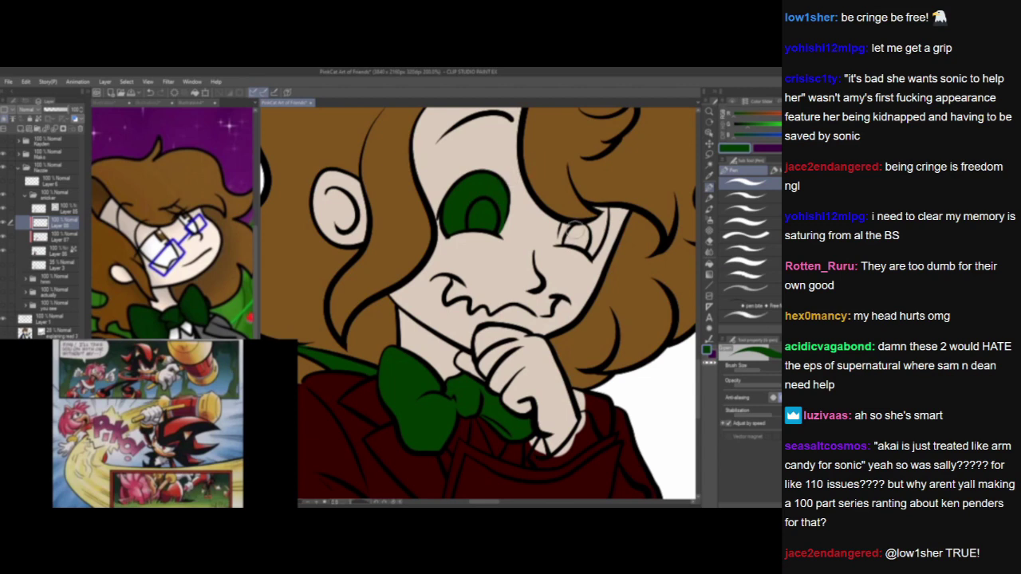
Paint the smaller eye partly covered by the fringe dark green, up to the hair and the edge of the face.
mouse_move(563, 220)
mouse_down()
mouse_move(558, 239)
mouse_move(568, 230)
mouse_up()
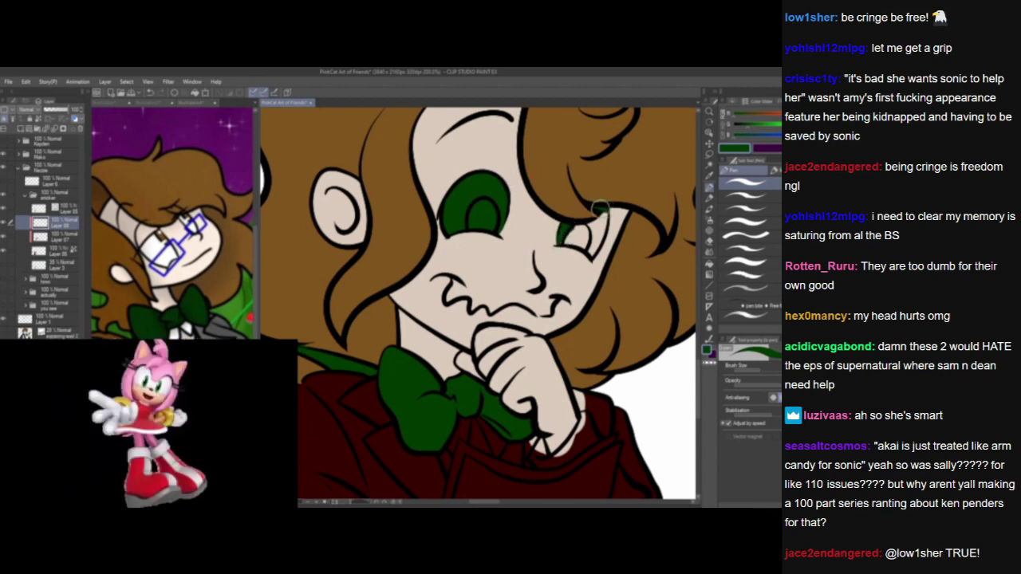
click(246, 396)
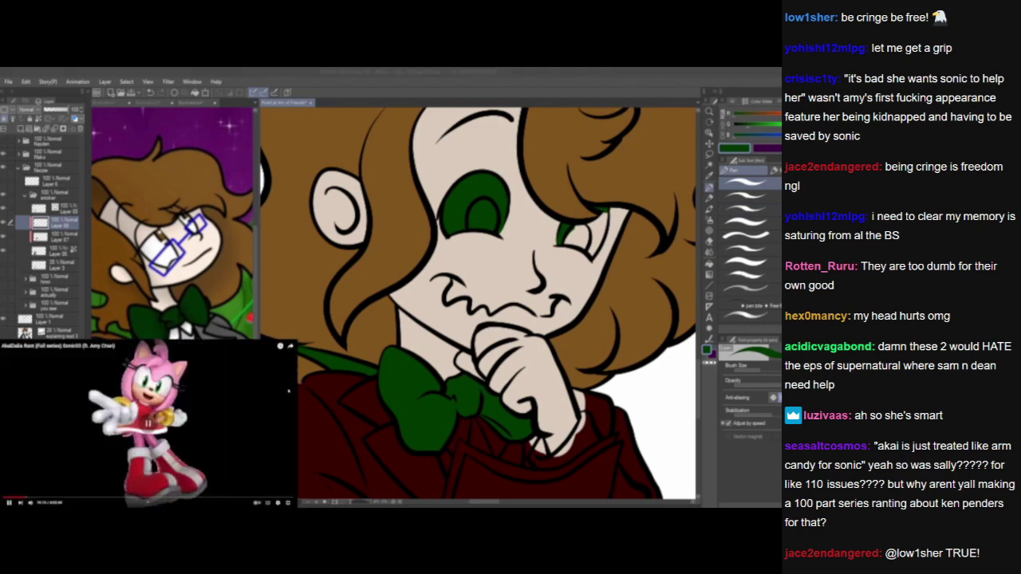
click(609, 208)
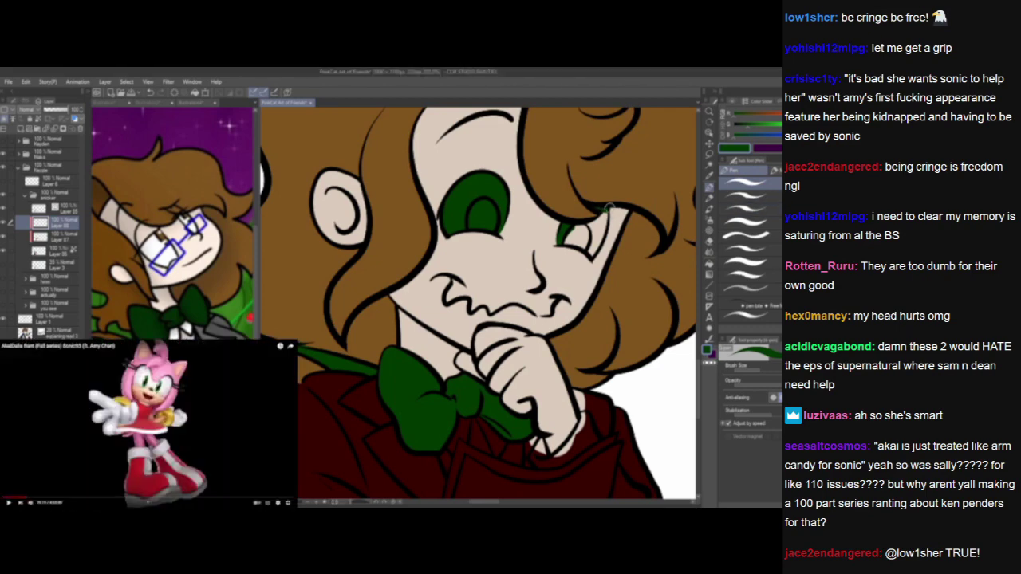
mouse_move(600, 216)
mouse_down()
mouse_move(570, 233)
mouse_move(590, 251)
mouse_move(603, 214)
mouse_move(584, 236)
mouse_move(602, 233)
mouse_up()
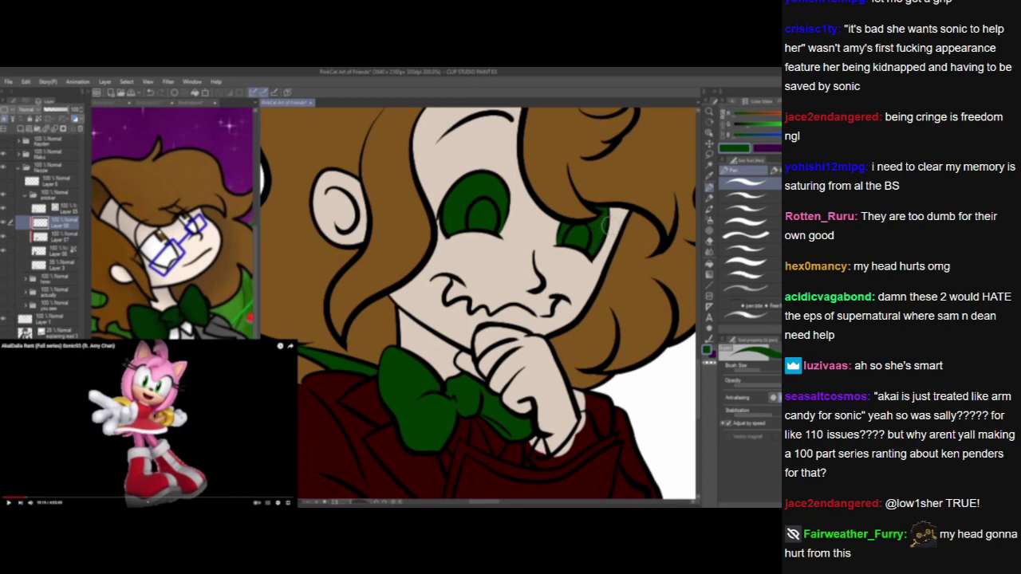
Paint the band of the top hat dark green between its crown and brim.
mouse_move(607, 362)
mouse_down()
mouse_move(574, 428)
mouse_move(612, 504)
mouse_up()
drag(585, 423, 608, 468)
mouse_move(578, 404)
mouse_down()
mouse_move(602, 428)
mouse_move(667, 454)
mouse_up()
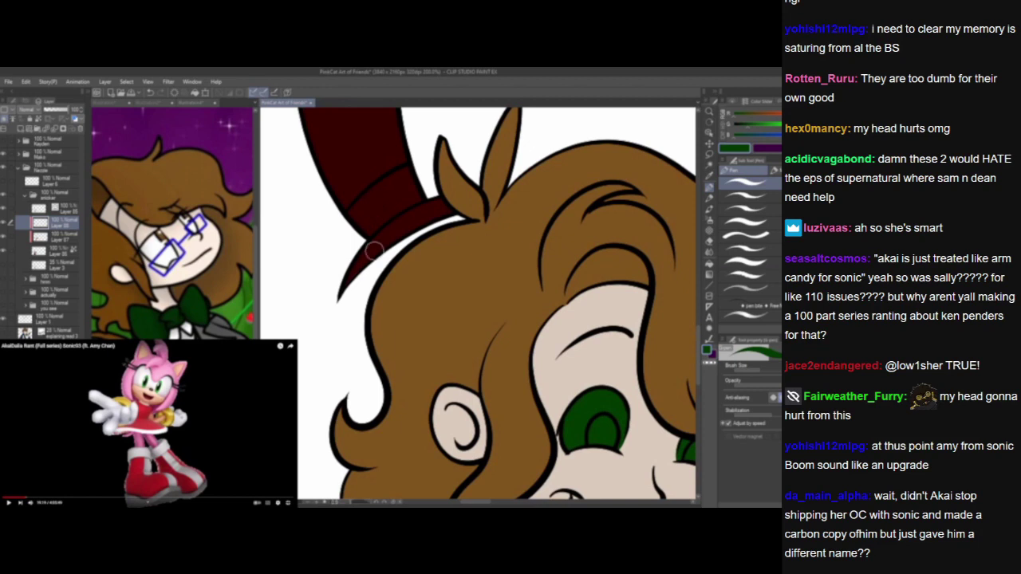
key(space)
drag(349, 212, 409, 169)
mouse_move(352, 213)
mouse_down()
mouse_move(420, 199)
mouse_move(406, 175)
mouse_move(360, 217)
mouse_move(406, 192)
mouse_move(379, 206)
mouse_move(394, 193)
mouse_move(388, 171)
mouse_move(395, 192)
mouse_move(376, 206)
mouse_move(403, 185)
mouse_up()
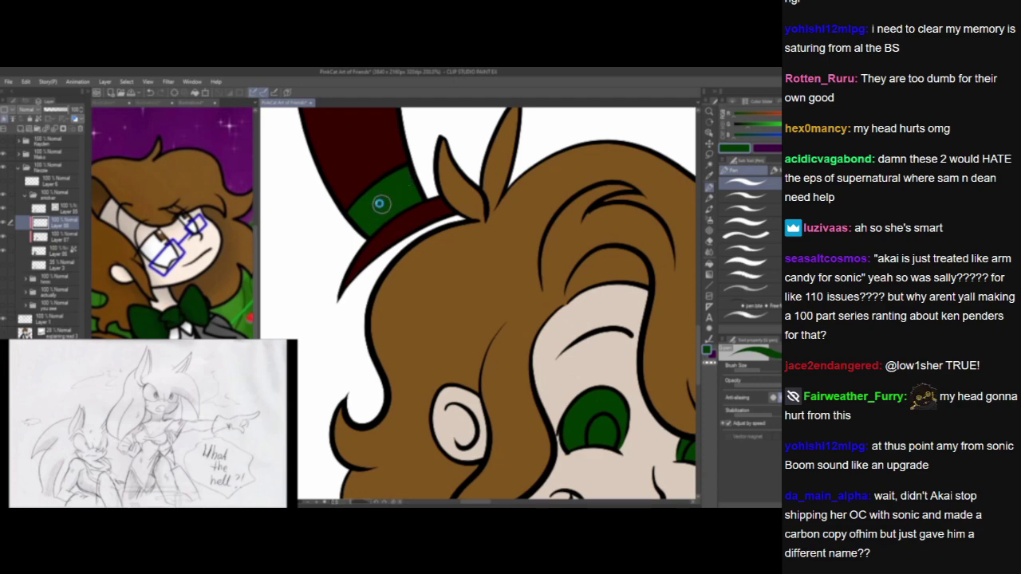
scroll(426, 282, down, 1)
drag(426, 282, 418, 260)
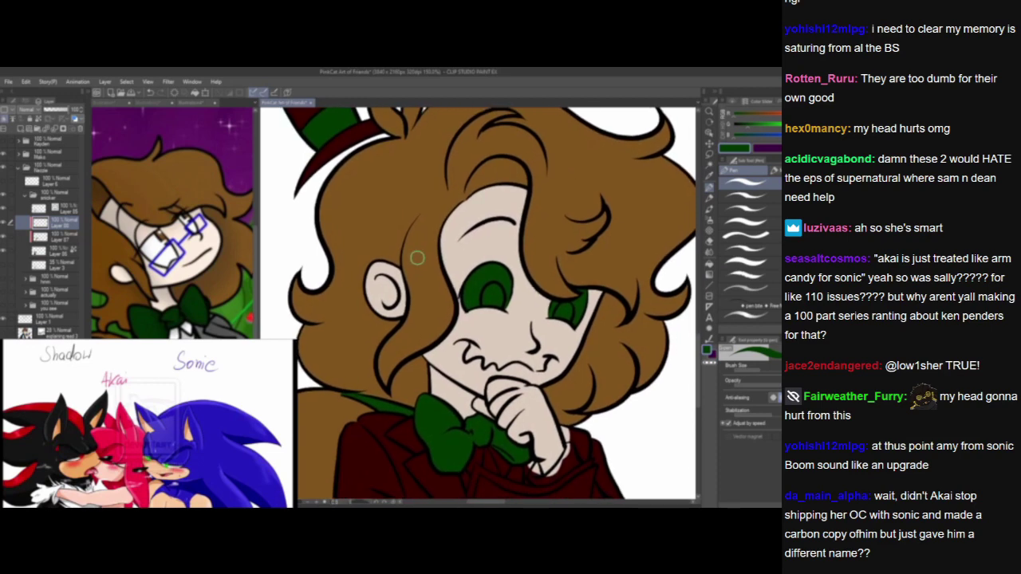
click(148, 423)
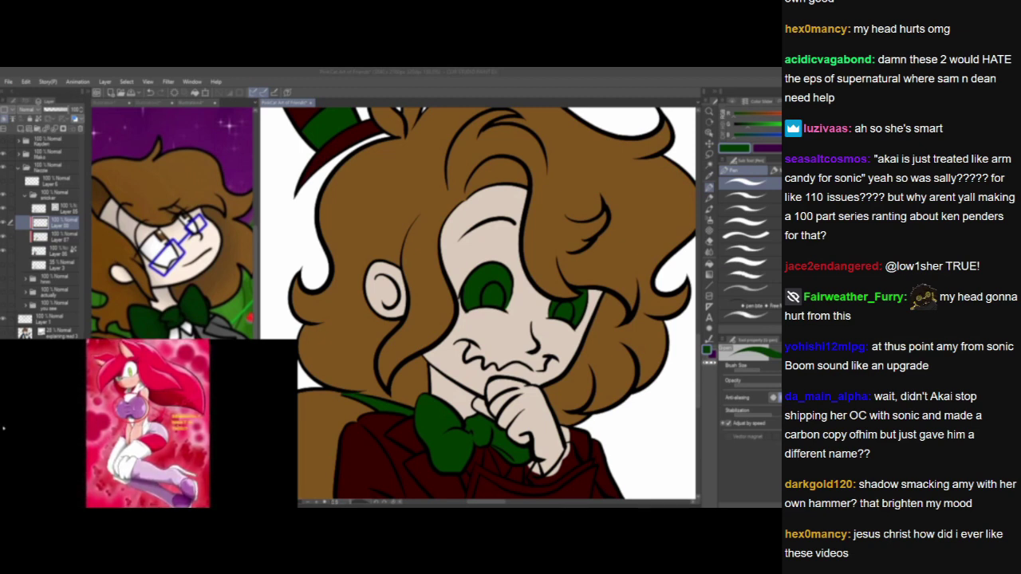
click(51, 419)
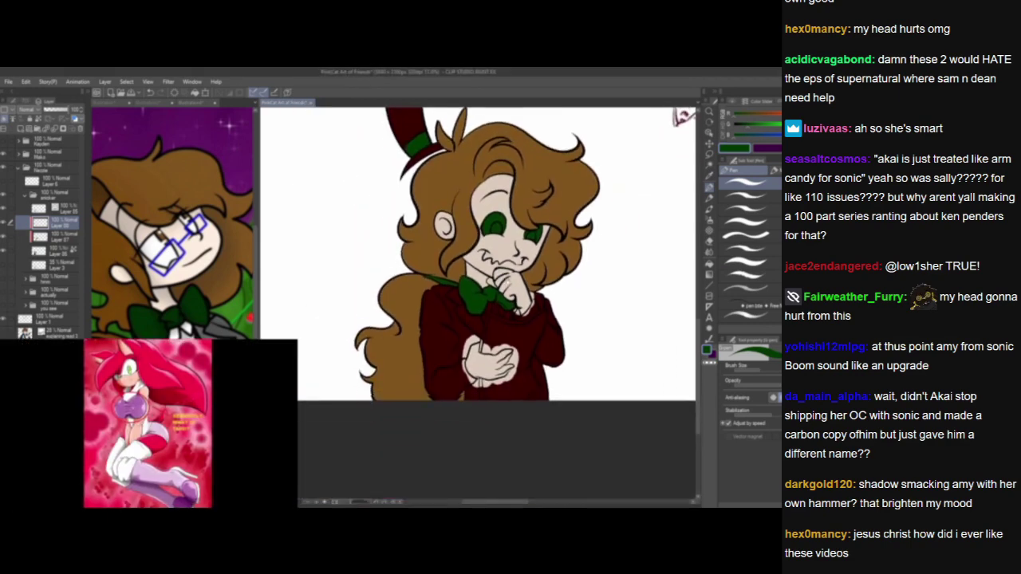
Select the areas of the papers held against the chest from the line art and fill them with bright blue on the new colour layer.
scroll(501, 369, up, 6)
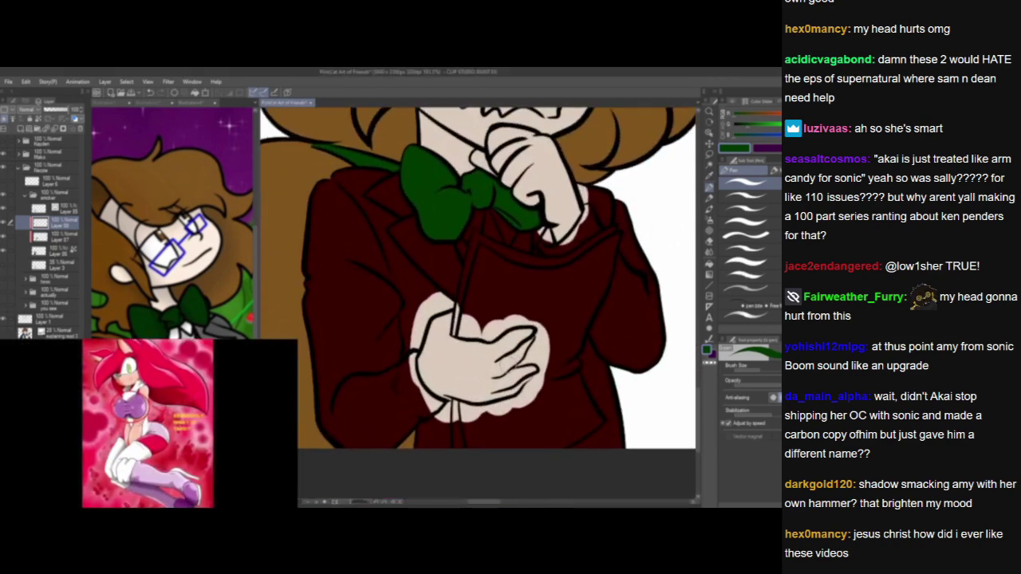
click(65, 434)
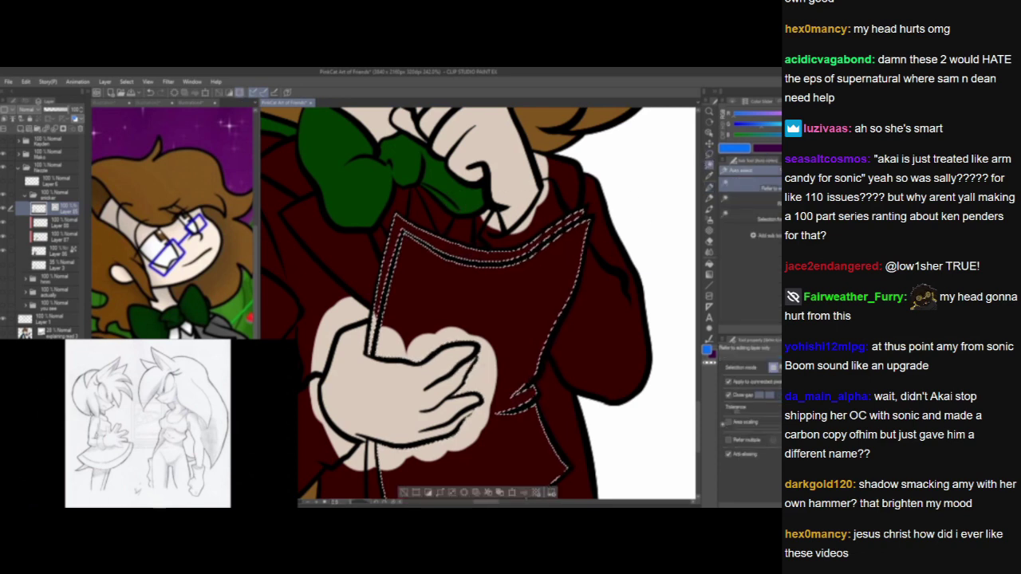
click(148, 423)
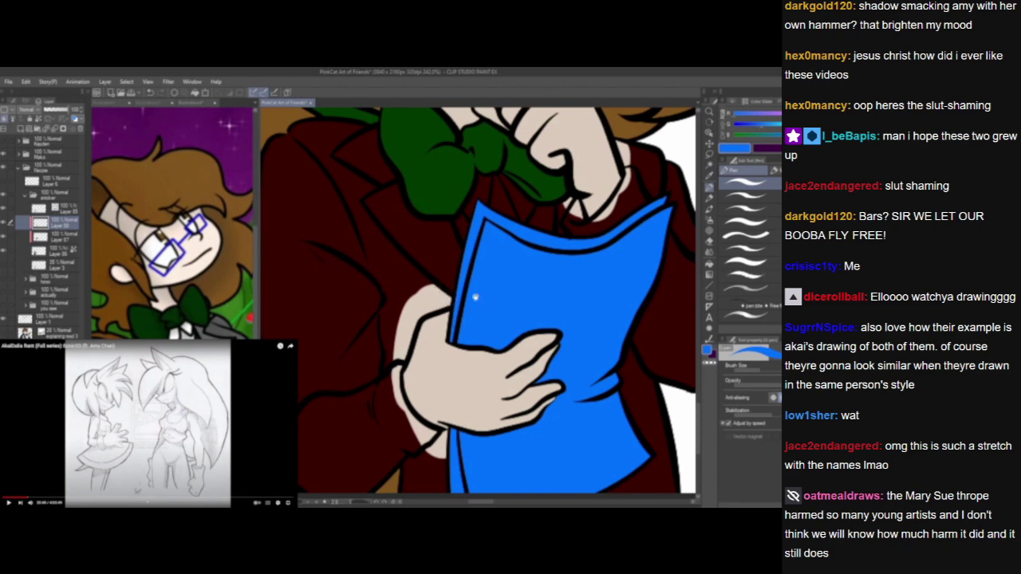
Choose a near-white colour and paint the shirt between the bow tie and the blue papers on the base colour layer.
drag(476, 298, 432, 303)
click(32, 466)
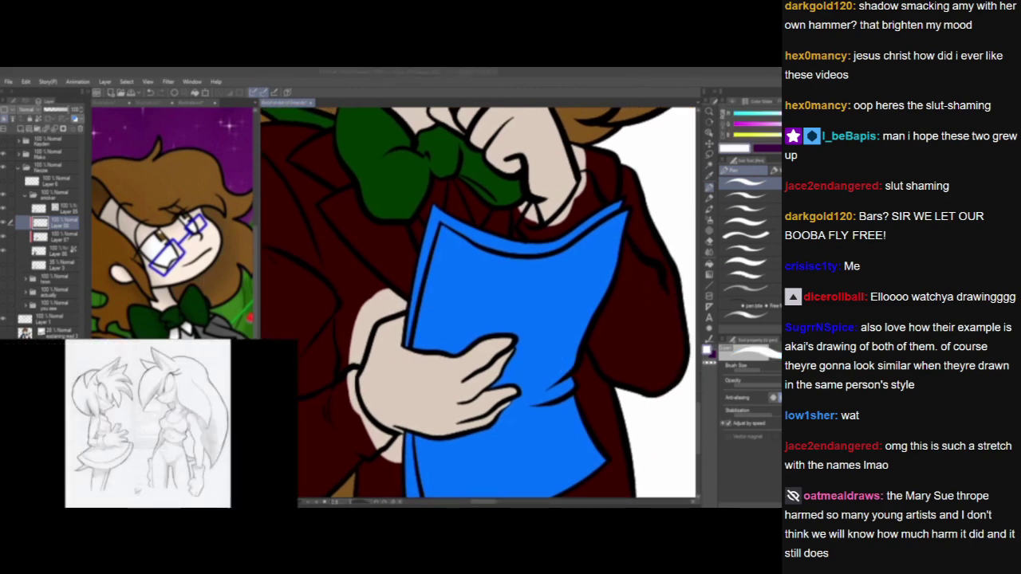
click(778, 135)
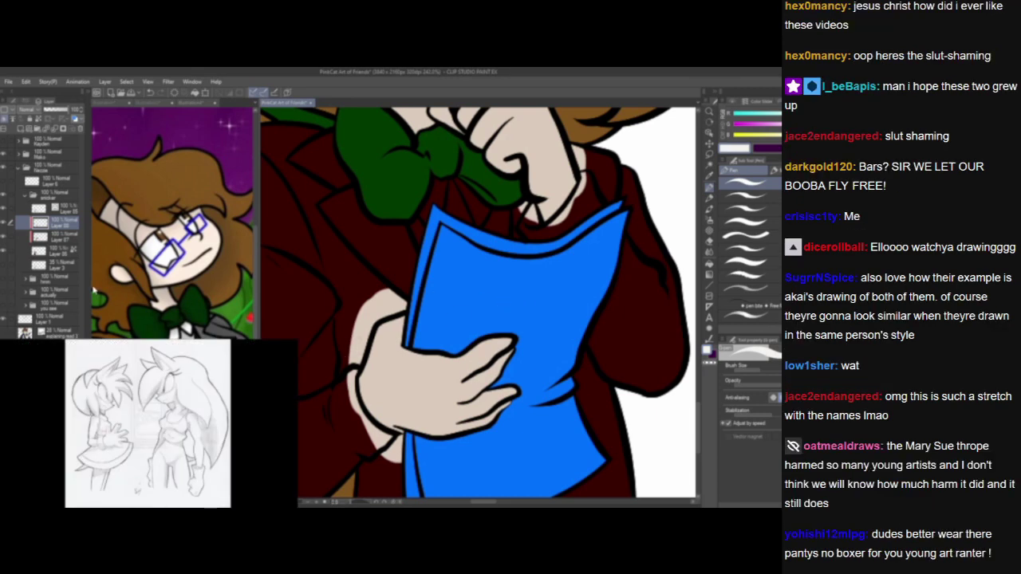
click(50, 249)
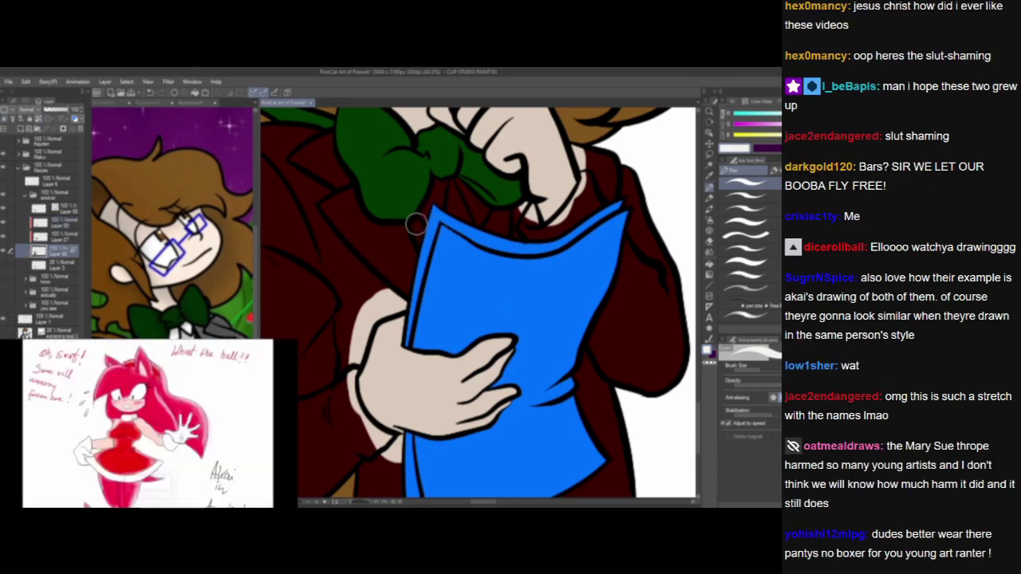
mouse_move(414, 224)
mouse_down()
mouse_move(427, 228)
mouse_move(441, 169)
mouse_move(462, 229)
mouse_move(474, 184)
mouse_move(484, 225)
mouse_move(494, 202)
mouse_move(504, 228)
mouse_up()
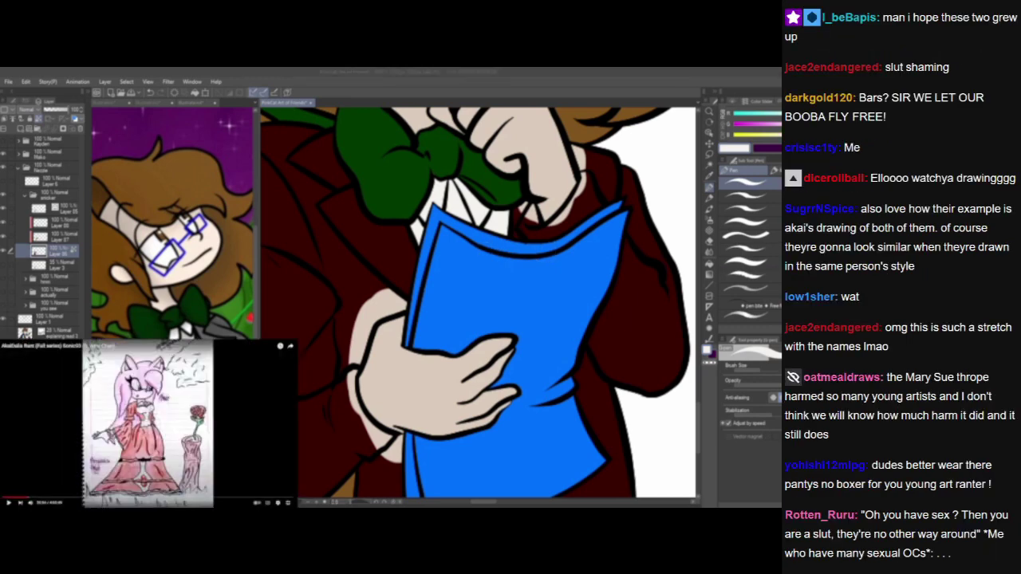
scroll(550, 324, down, 5)
scroll(557, 343, up, 4)
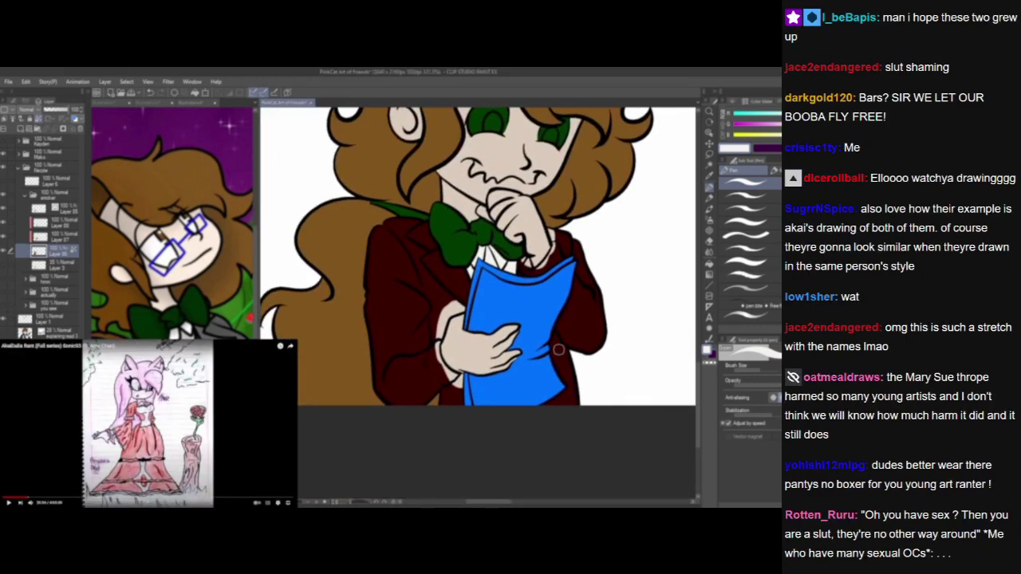
scroll(558, 348, up, 1)
drag(524, 332, 567, 331)
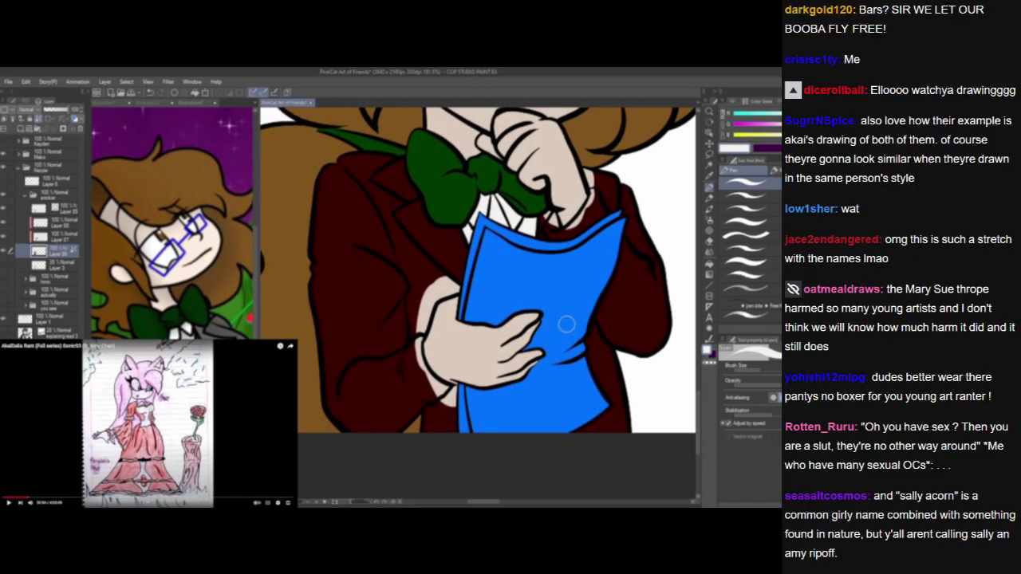
scroll(566, 324, up, 2)
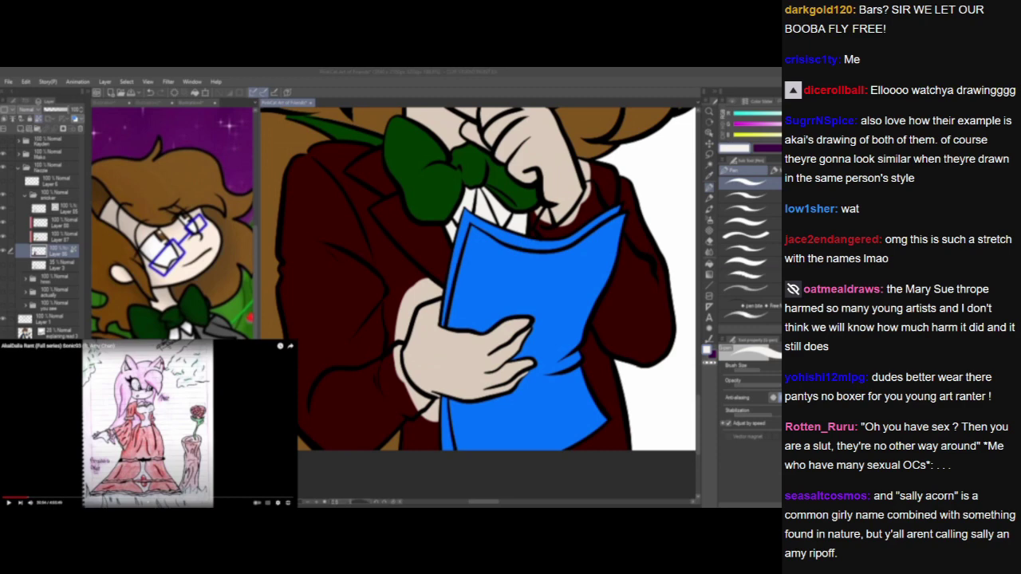
Pick the jacket's grey from the reference drawing and add a new clipped layer between the two existing clipped colour layers.
click(281, 446)
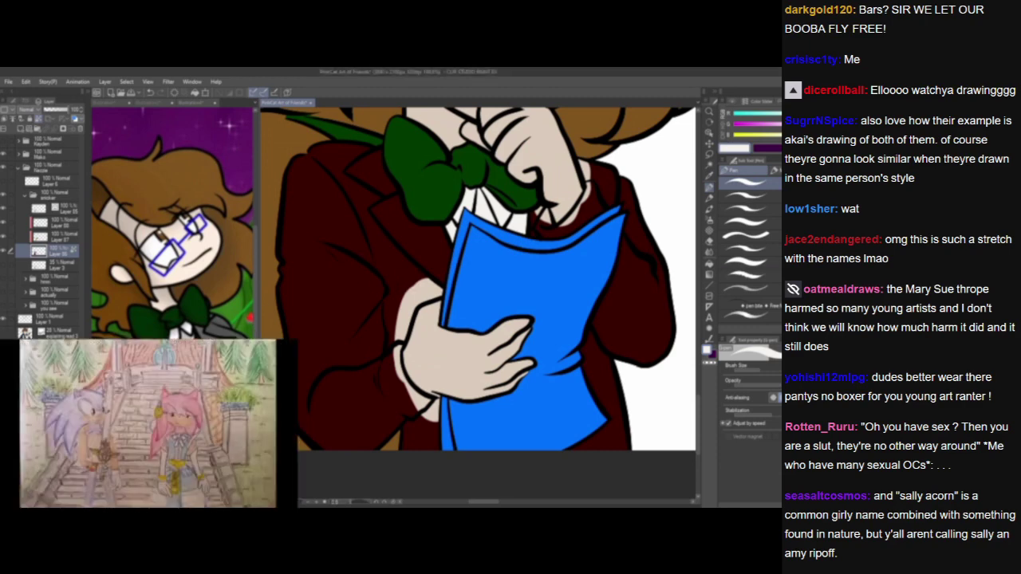
alt+click(223, 326)
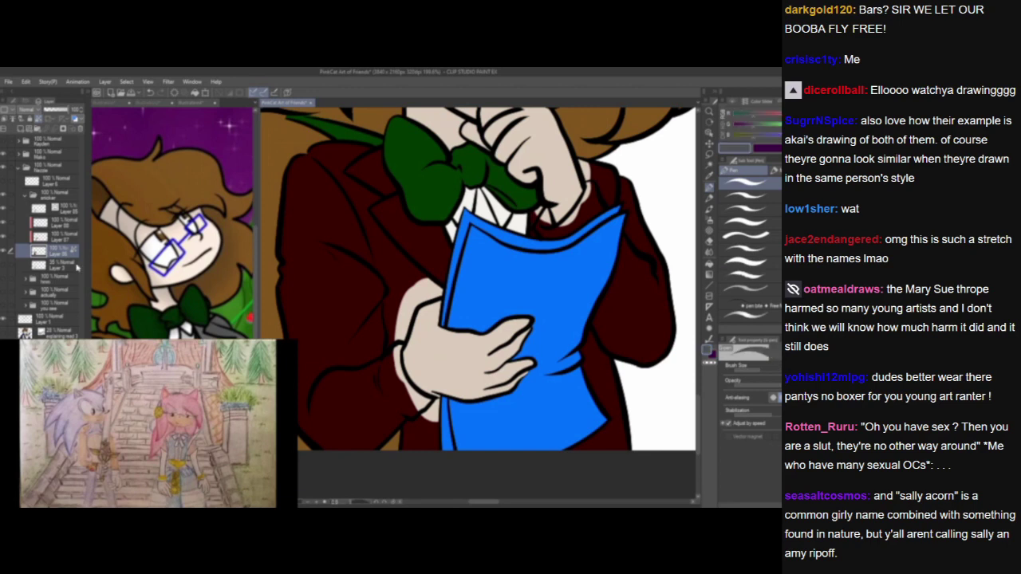
click(64, 226)
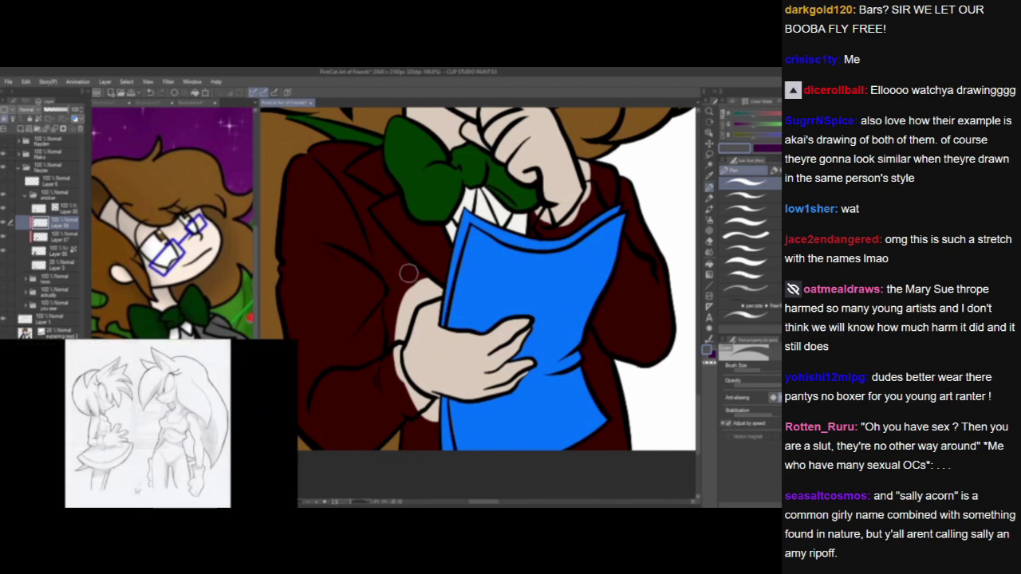
click(20, 129)
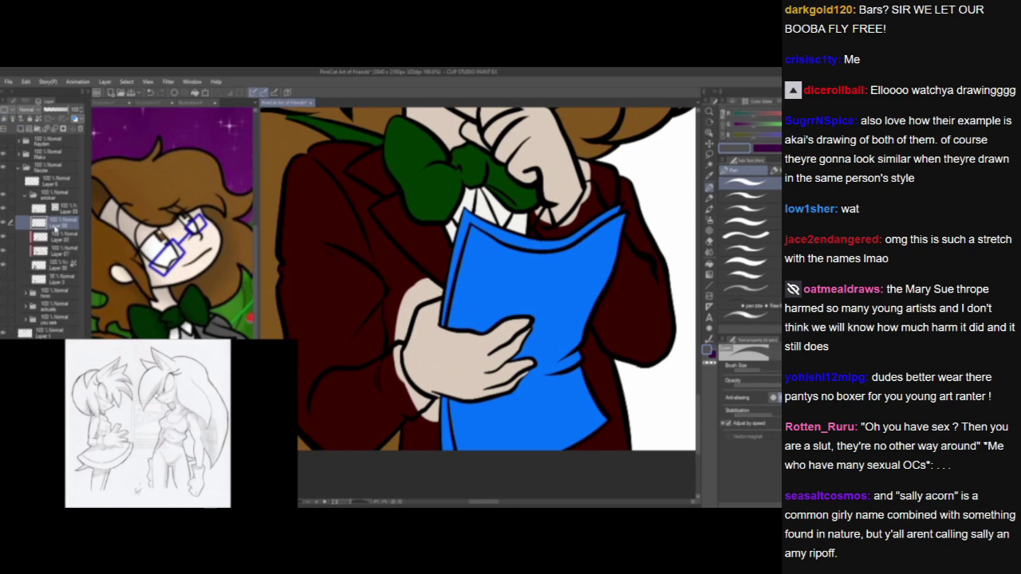
drag(54, 255, 55, 245)
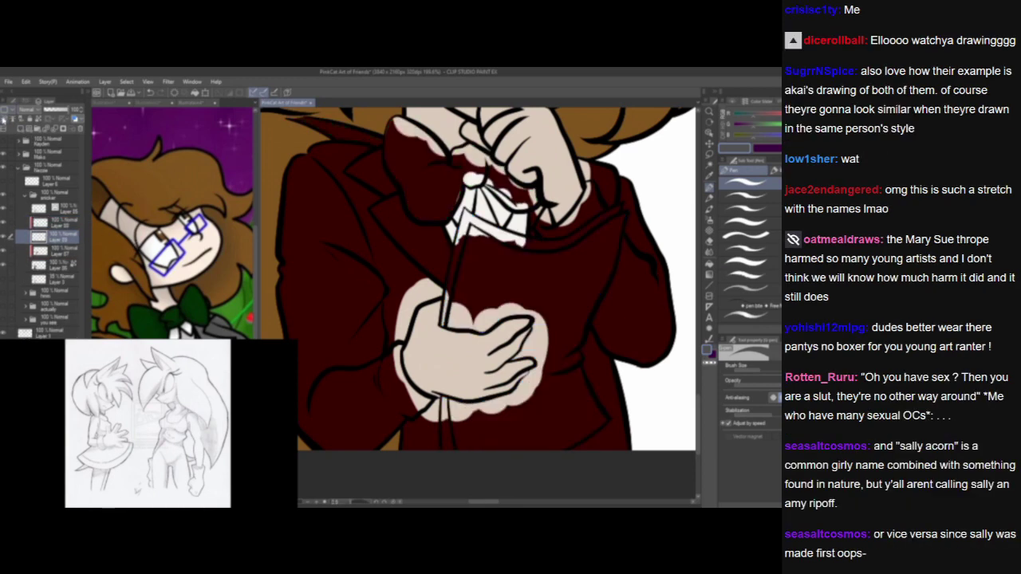
click(4, 120)
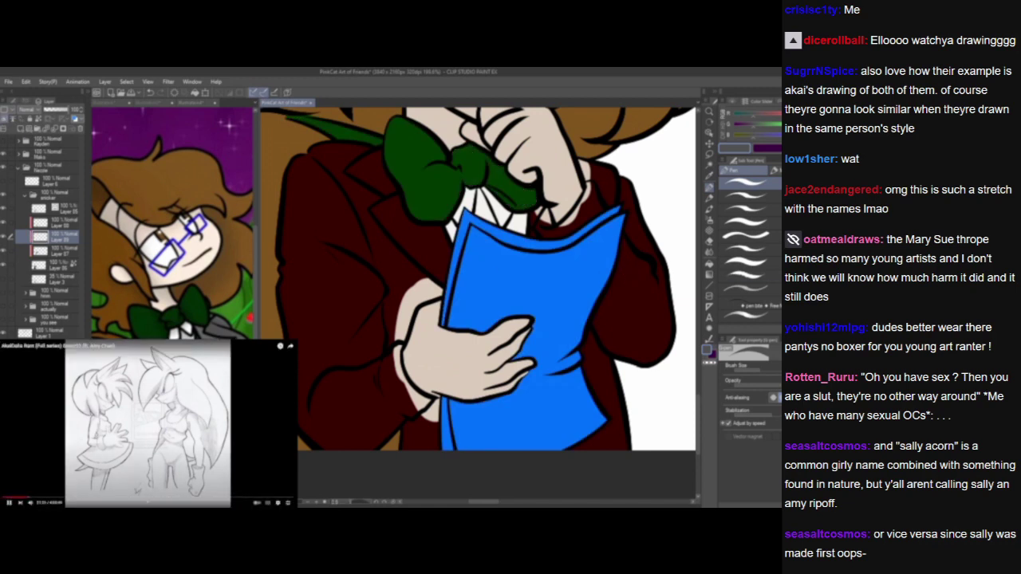
click(63, 423)
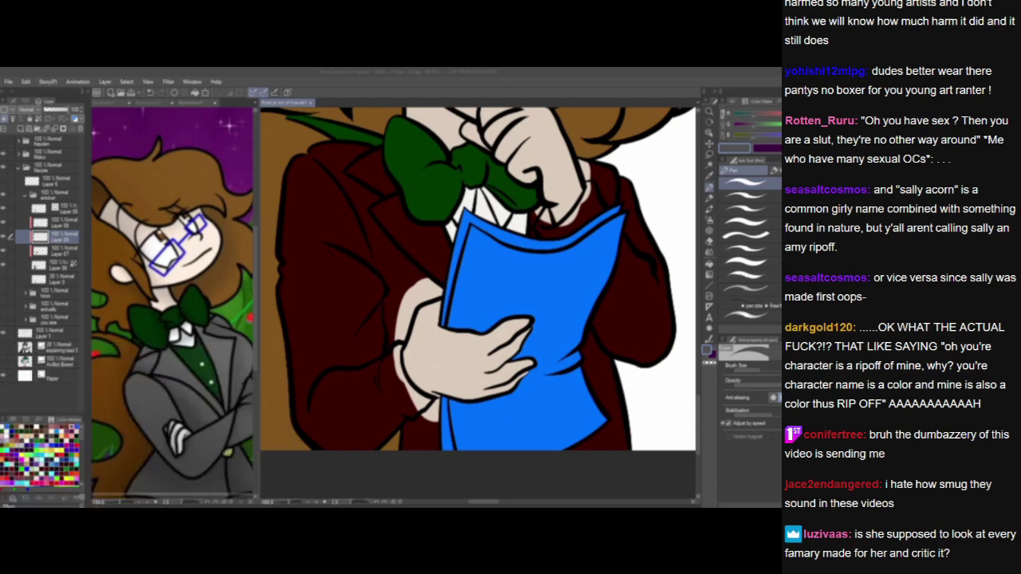
key(space)
key(alt+Tab)
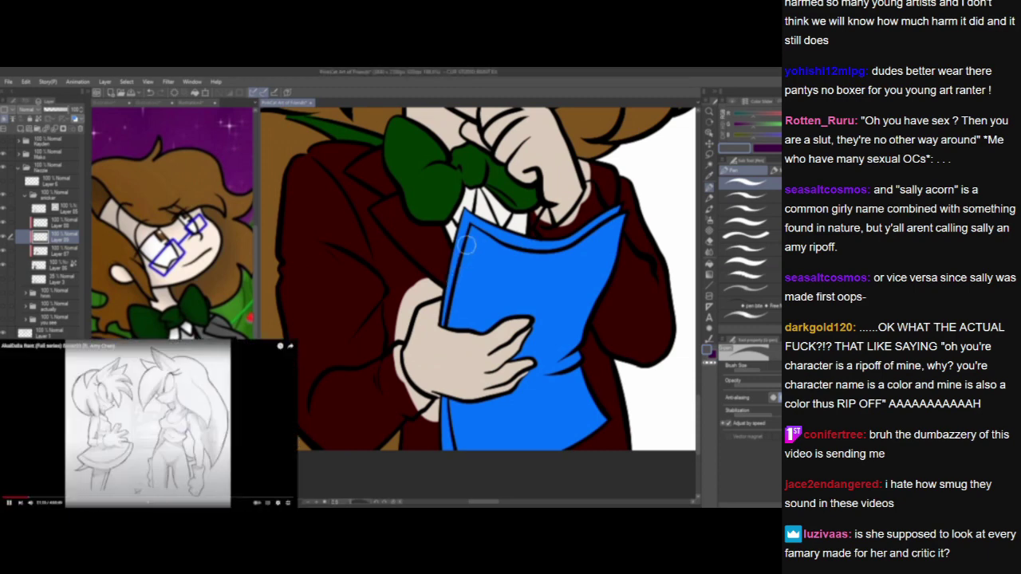
Outline the jacket's shoulder and sleeve in dark grey, including the cuff around the hand holding the papers.
drag(471, 322, 494, 336)
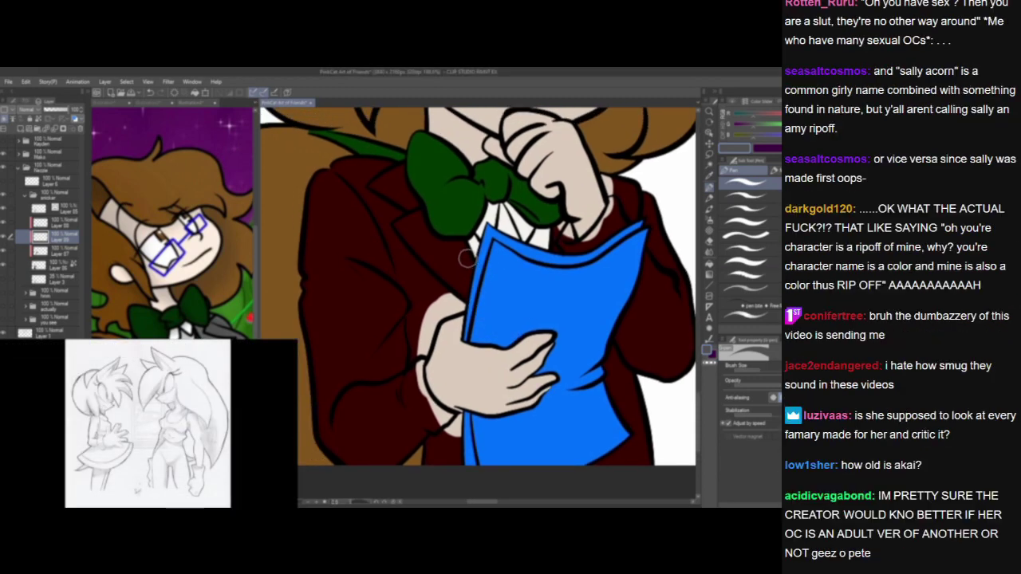
drag(383, 165, 329, 168)
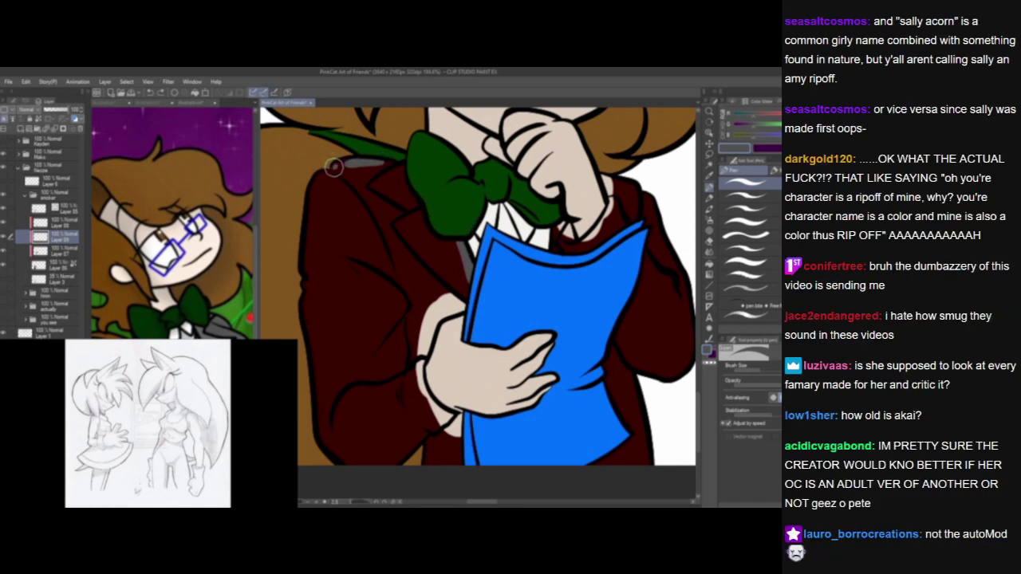
mouse_move(332, 168)
mouse_down()
mouse_move(356, 163)
mouse_move(314, 178)
mouse_move(306, 252)
mouse_move(307, 239)
mouse_move(324, 435)
mouse_move(358, 466)
mouse_move(397, 462)
mouse_move(424, 433)
mouse_move(426, 471)
mouse_move(461, 415)
mouse_up()
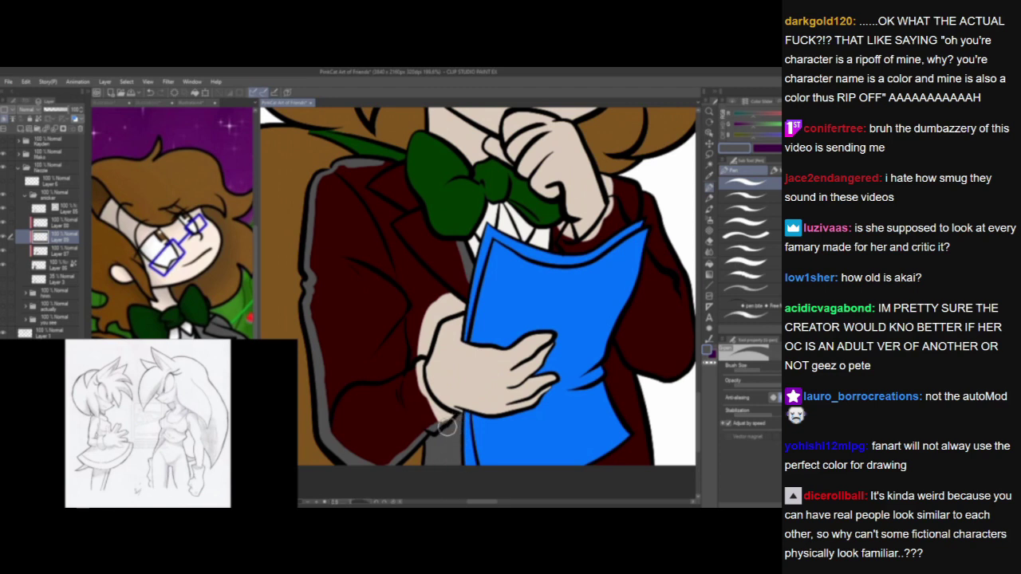
drag(420, 362, 433, 410)
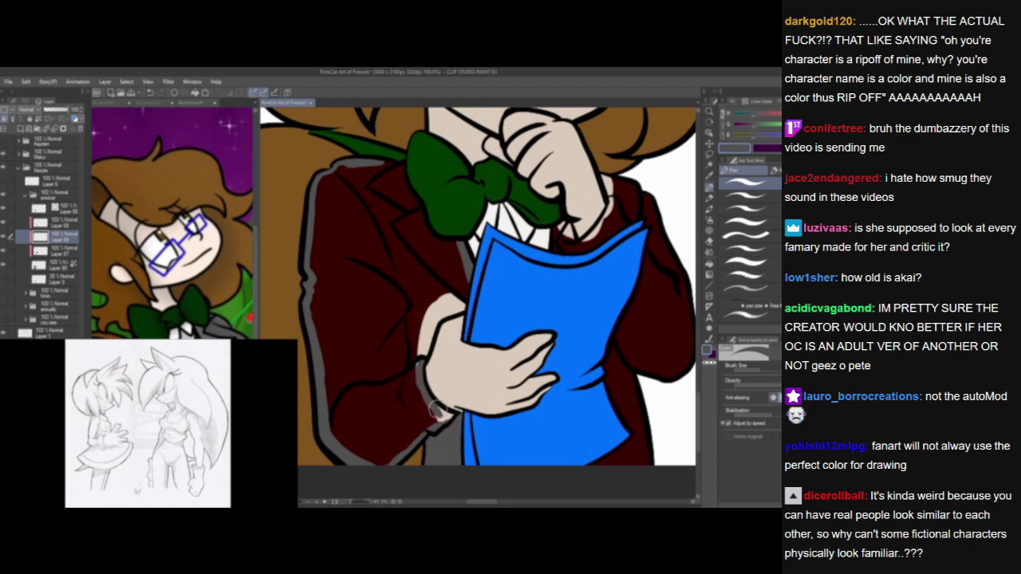
drag(413, 362, 428, 409)
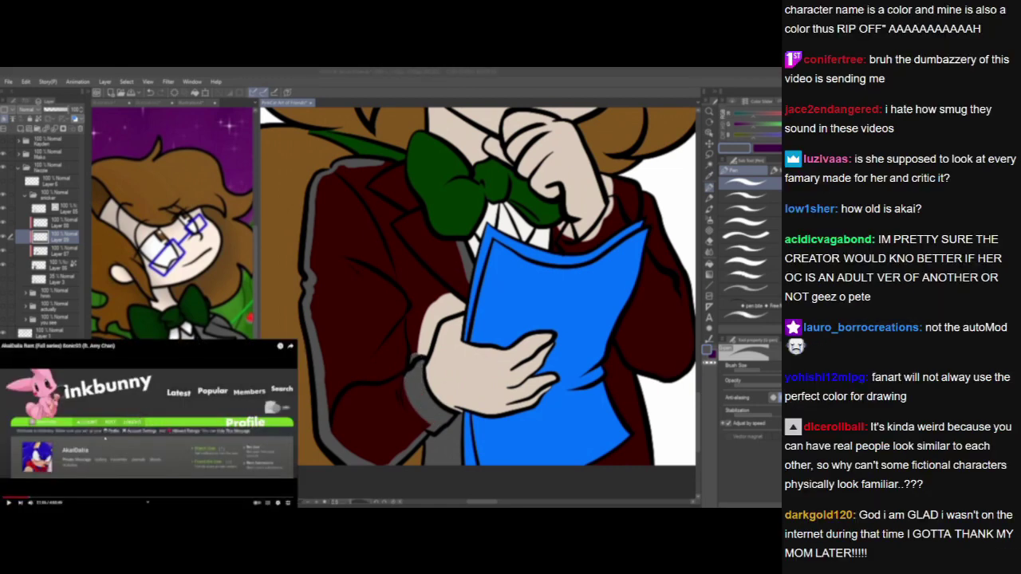
mouse_move(420, 359)
mouse_down()
mouse_move(422, 320)
mouse_move(431, 328)
mouse_move(462, 294)
mouse_move(462, 309)
mouse_up()
Paint dark grey along the lapel beside the bow tie and over the cuff of the raised hand.
drag(465, 249, 441, 271)
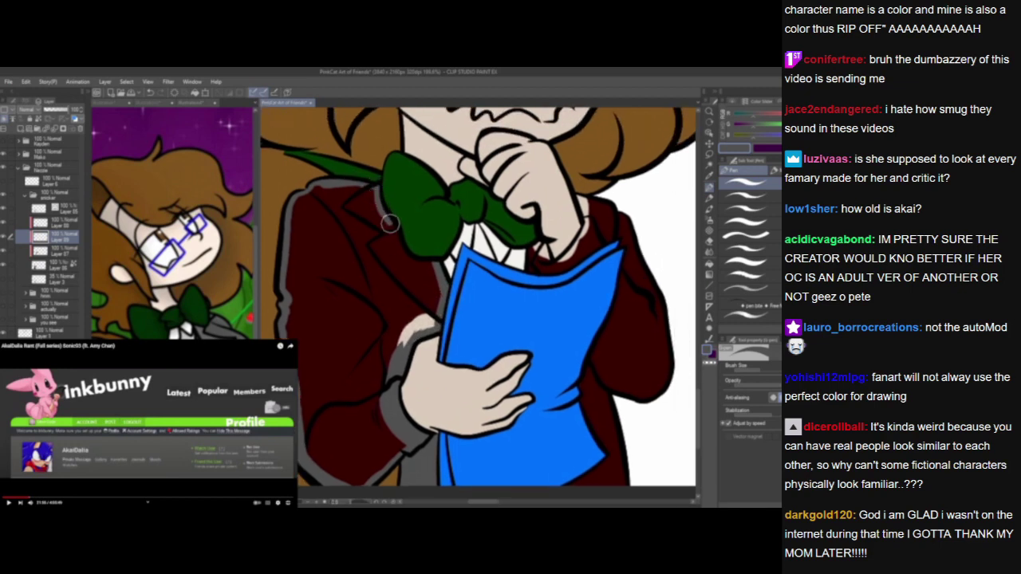
drag(400, 243, 432, 266)
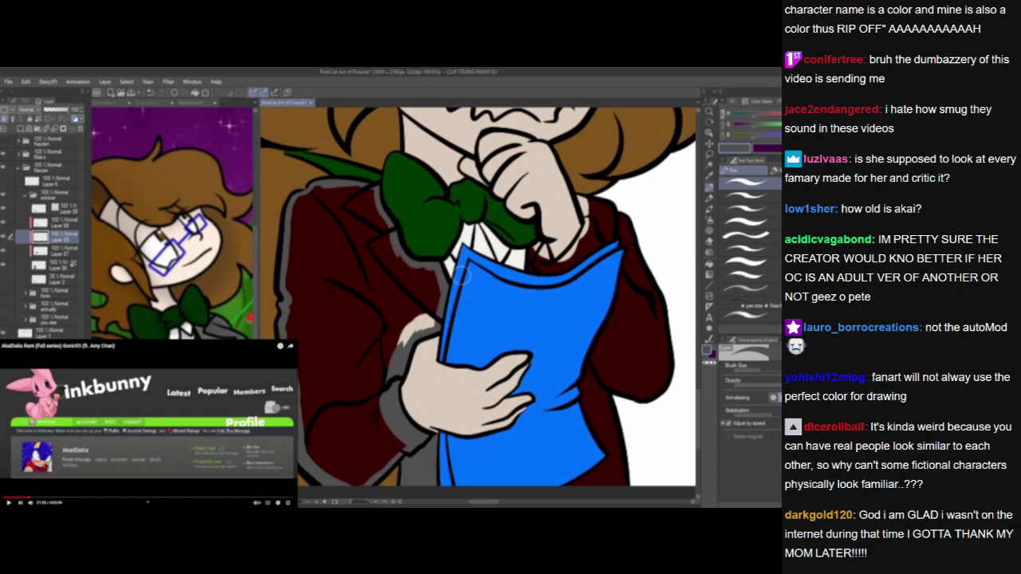
drag(457, 360, 394, 378)
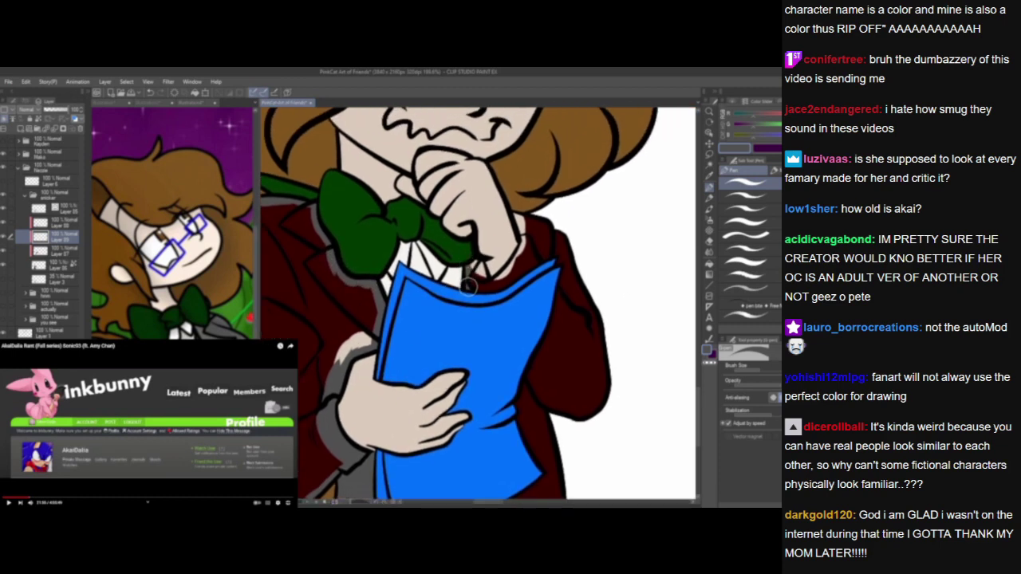
mouse_move(476, 263)
mouse_down()
mouse_move(472, 287)
mouse_move(509, 269)
mouse_up()
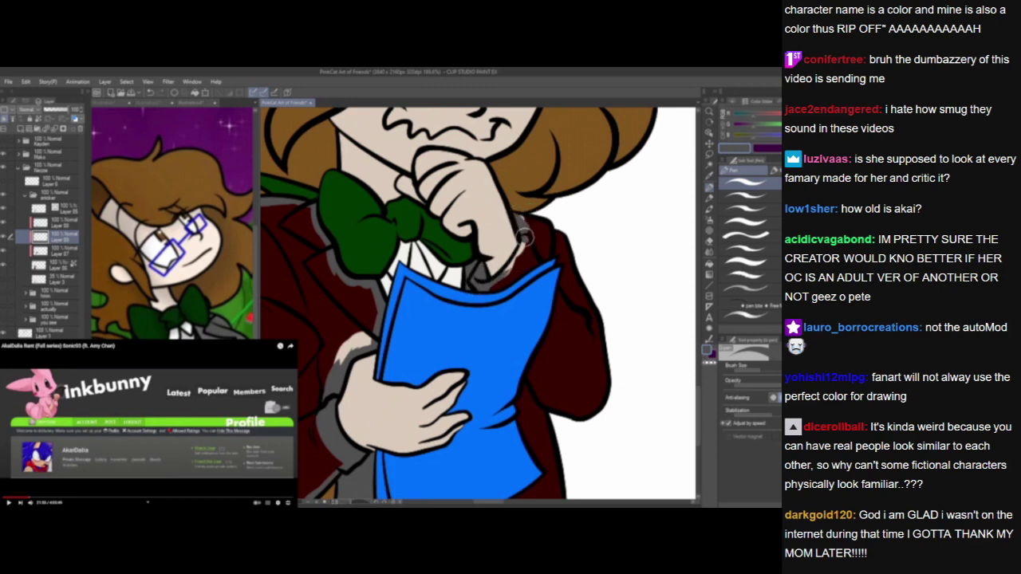
mouse_move(529, 222)
mouse_down()
mouse_move(514, 267)
mouse_move(493, 286)
mouse_move(525, 257)
mouse_move(531, 233)
mouse_move(520, 268)
mouse_move(546, 256)
mouse_move(541, 226)
mouse_move(546, 247)
mouse_up()
key(alt+Tab)
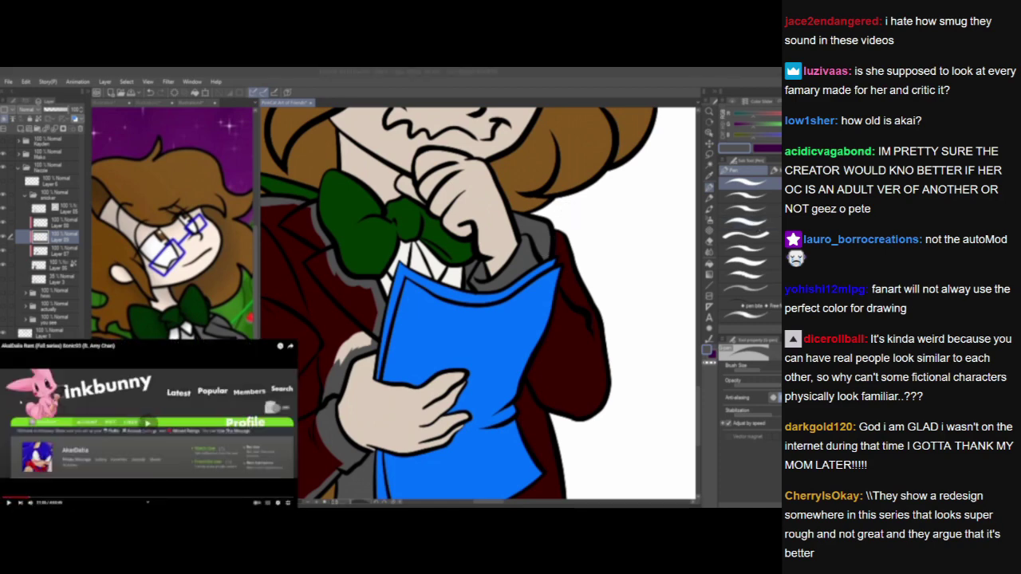
key(space)
key(alt+Tab)
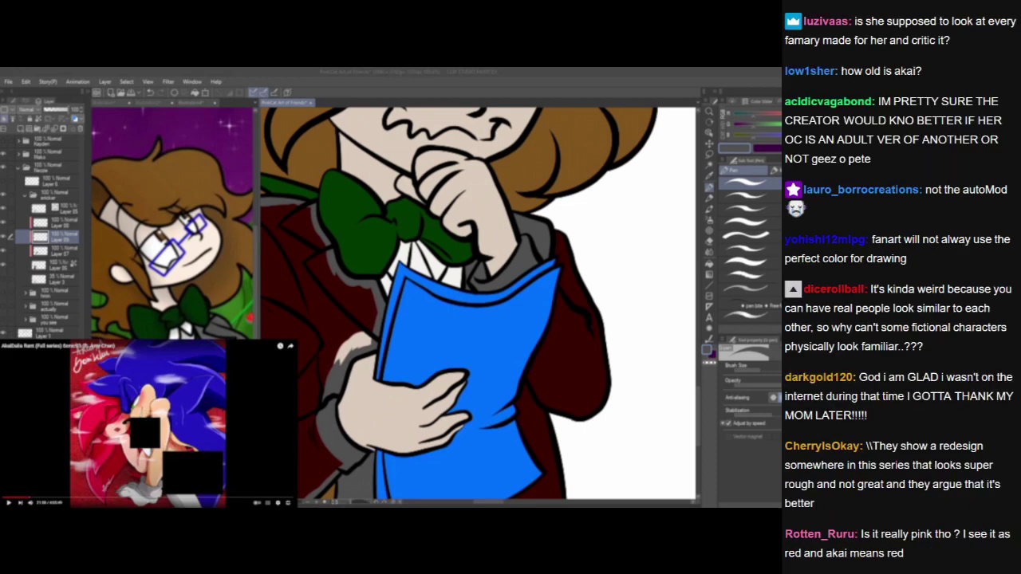
Fill the raised arm's sleeve and the adjoining jacket front beside the papers with dark grey.
key(space)
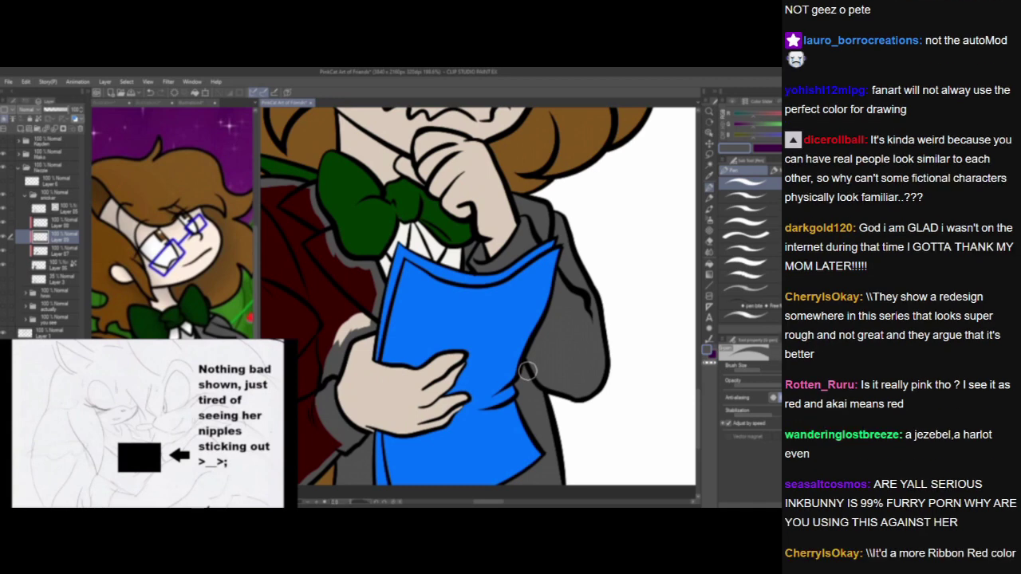
drag(359, 310, 541, 307)
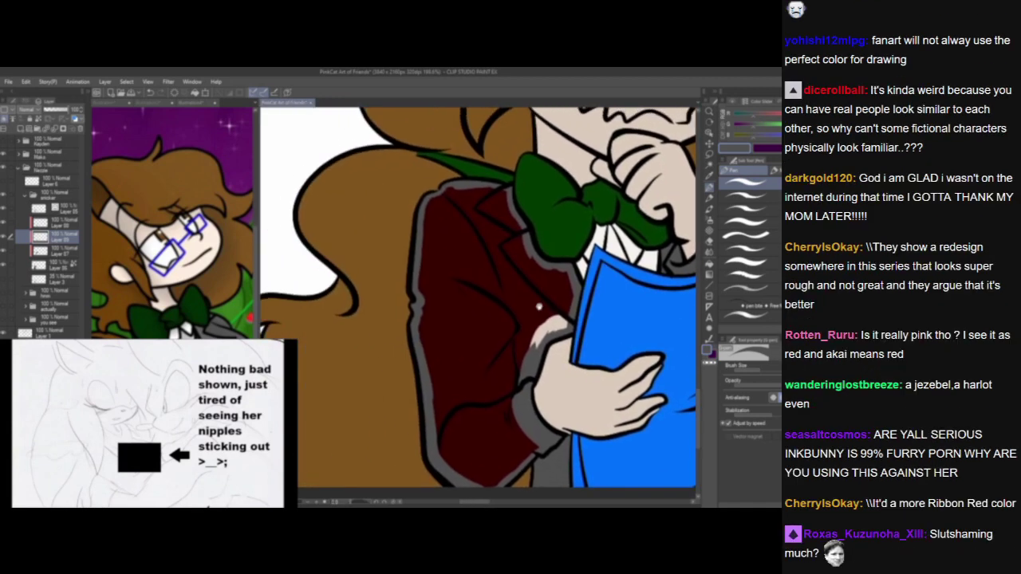
Paint the dark red areas of the character's jacket sleeve, cuff and lapel dark grey with the Pen tool.
mouse_move(509, 197)
mouse_down()
mouse_move(446, 194)
mouse_move(430, 207)
mouse_move(426, 248)
mouse_move(426, 209)
mouse_move(440, 254)
mouse_up()
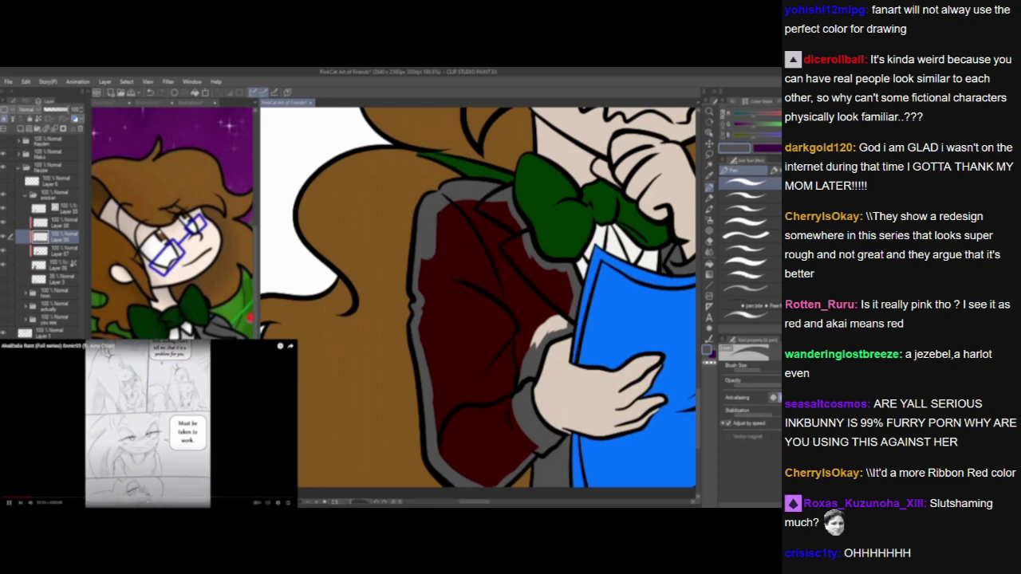
click(149, 424)
click(445, 255)
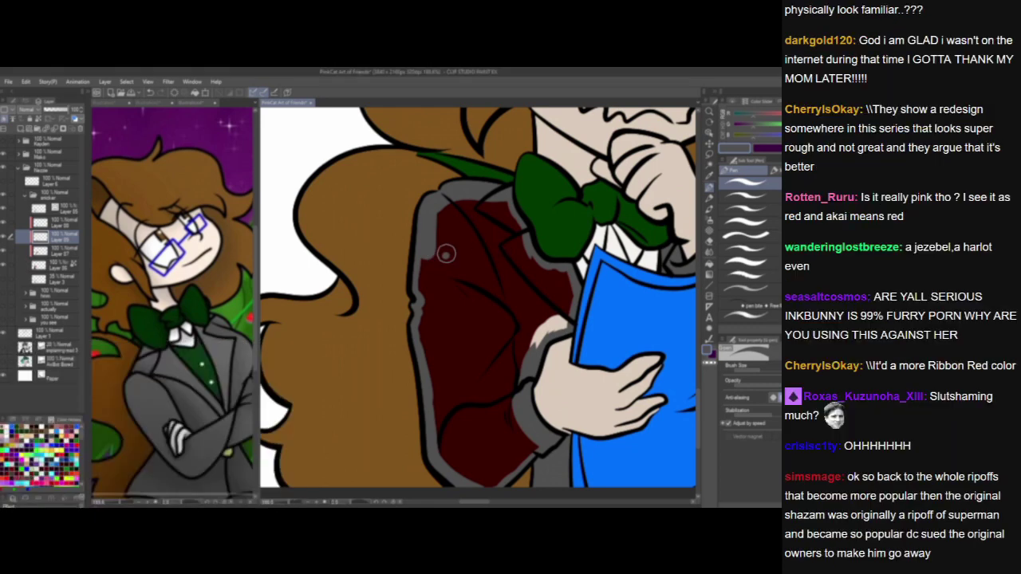
mouse_move(428, 253)
mouse_down()
mouse_move(434, 413)
mouse_move(482, 481)
mouse_move(528, 451)
mouse_move(518, 422)
mouse_move(479, 473)
mouse_move(453, 397)
mouse_move(511, 389)
mouse_move(500, 454)
mouse_move(490, 394)
mouse_move(453, 431)
mouse_move(528, 419)
mouse_move(421, 416)
mouse_up()
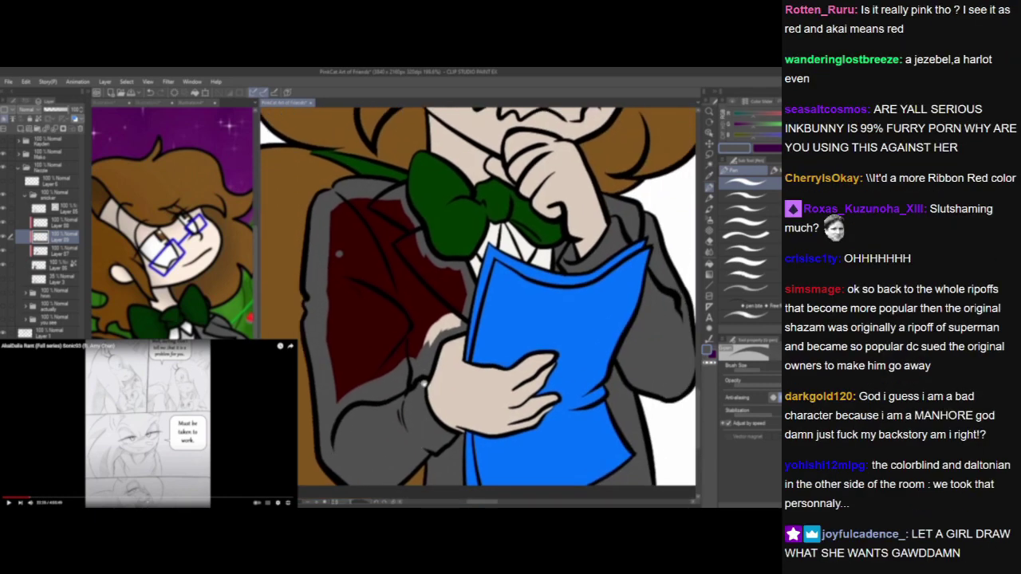
mouse_move(420, 373)
mouse_down()
mouse_move(420, 348)
mouse_move(455, 317)
mouse_move(459, 273)
mouse_move(447, 326)
mouse_move(445, 279)
mouse_move(422, 261)
mouse_move(397, 189)
mouse_move(380, 197)
mouse_move(397, 202)
mouse_move(433, 272)
mouse_move(412, 234)
mouse_move(435, 287)
mouse_move(433, 321)
mouse_move(374, 196)
mouse_move(338, 205)
mouse_move(325, 338)
mouse_move(336, 407)
mouse_move(343, 219)
mouse_move(349, 390)
mouse_move(350, 253)
mouse_move(359, 344)
mouse_move(369, 210)
mouse_move(366, 378)
mouse_move(382, 212)
mouse_move(377, 385)
mouse_move(393, 232)
mouse_move(392, 368)
mouse_move(406, 289)
mouse_move(419, 300)
mouse_move(420, 324)
mouse_move(399, 260)
mouse_up()
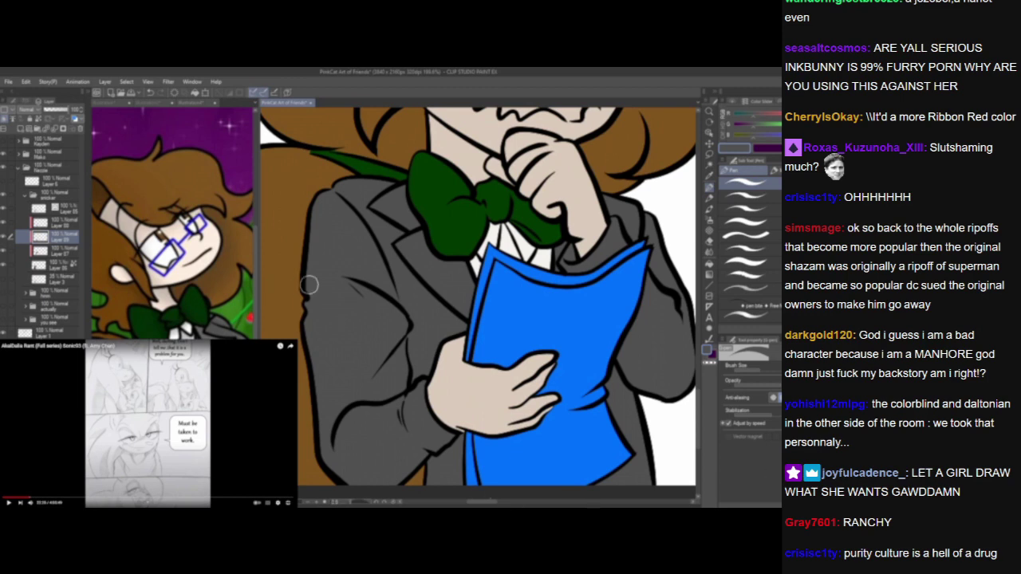
Resume playback of the paused rant video.
scroll(399, 329, up, 5)
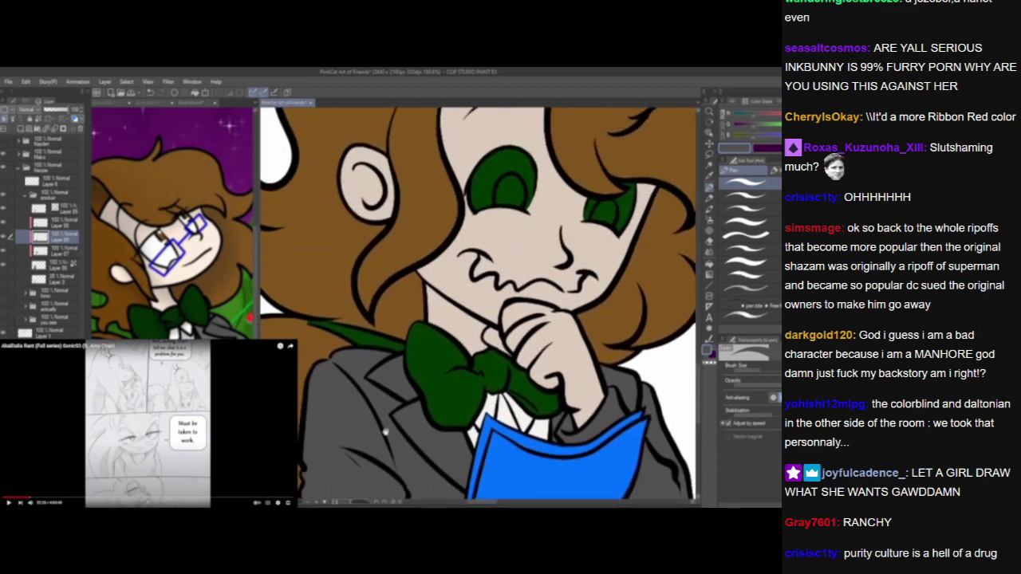
double_click(707, 351)
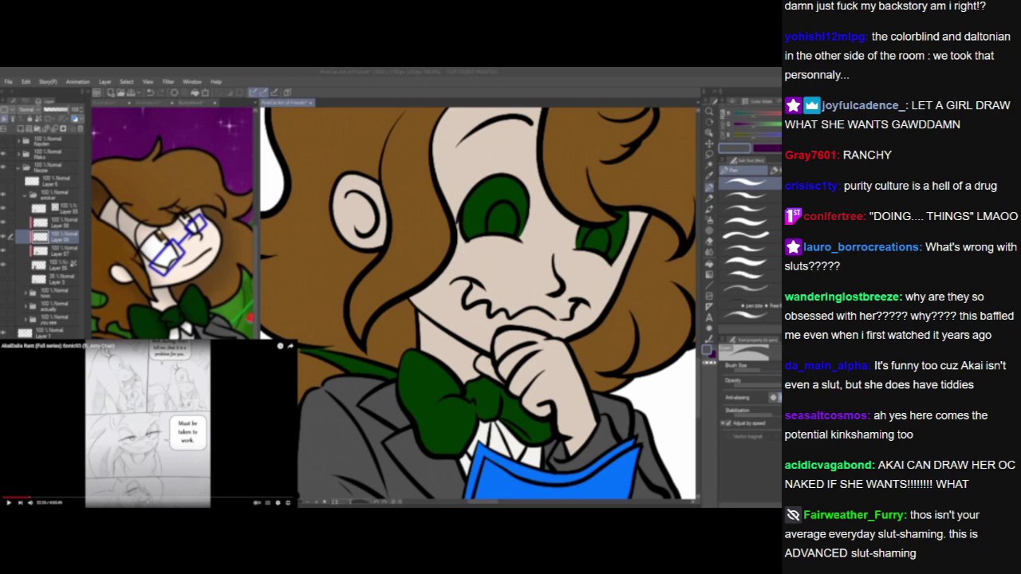
click(278, 417)
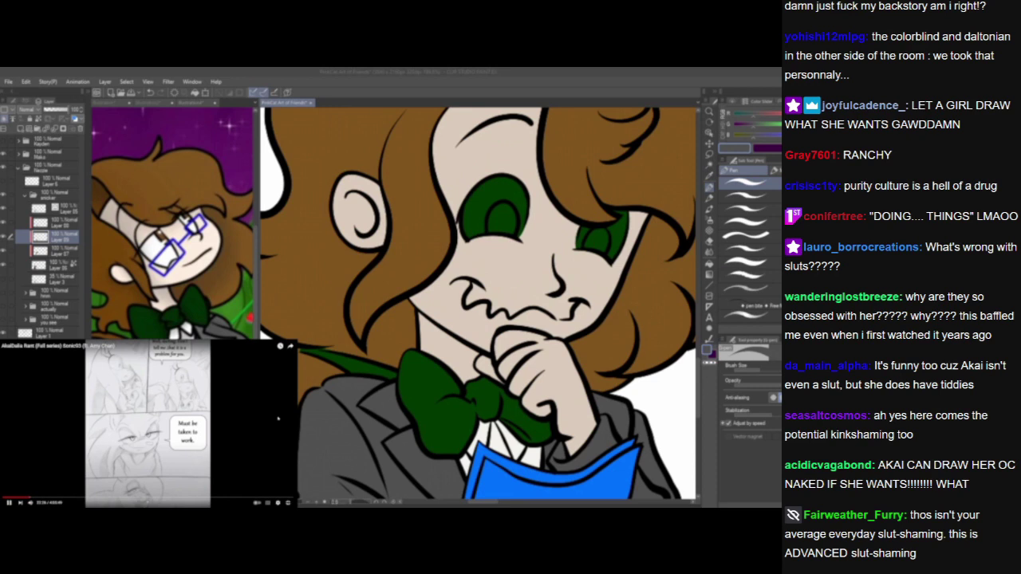
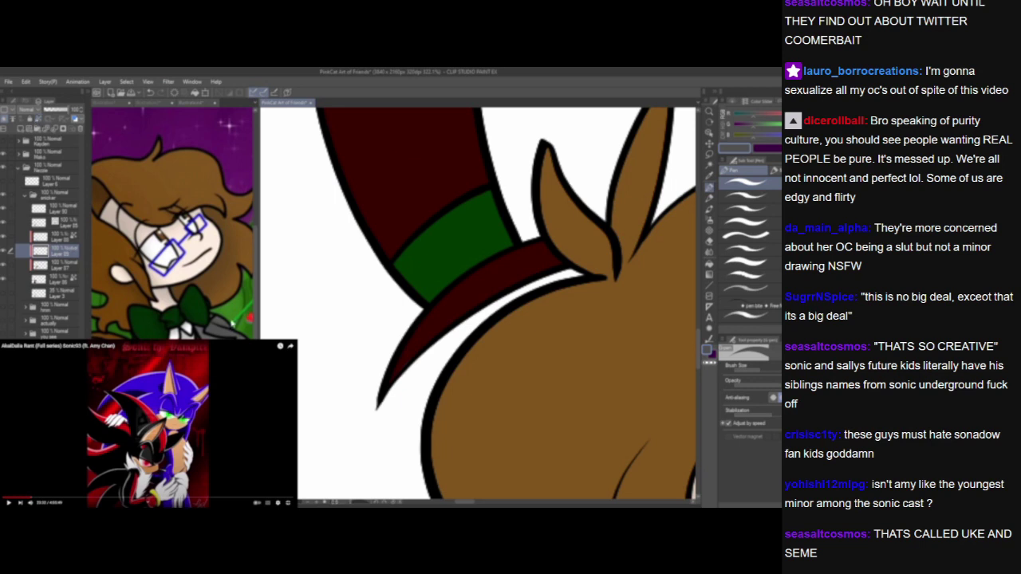
Paint the dark red brim of the top hat dark grey, redoing the stroke after undoing the first attempt.
mouse_move(401, 360)
mouse_down()
mouse_move(443, 306)
mouse_move(408, 352)
mouse_move(466, 300)
mouse_move(422, 329)
mouse_move(434, 308)
mouse_move(498, 259)
mouse_move(463, 284)
mouse_move(550, 242)
mouse_move(479, 272)
mouse_move(540, 243)
mouse_move(551, 254)
mouse_move(447, 320)
mouse_move(540, 258)
mouse_up()
key(ctrl+z)
drag(496, 338, 498, 350)
scroll(478, 327, up, 2)
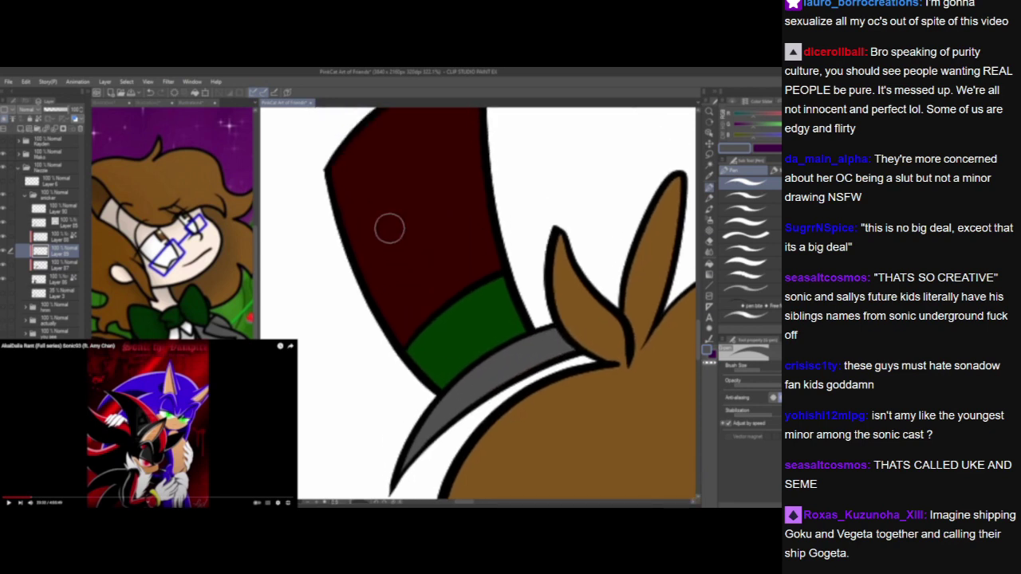
Paint the dark red crown of the top hat dark grey, keeping the band green.
scroll(387, 228, up, 2)
mouse_move(333, 246)
mouse_down()
mouse_move(399, 427)
mouse_move(423, 394)
mouse_move(496, 345)
mouse_move(433, 380)
mouse_move(489, 342)
mouse_move(477, 161)
mouse_move(446, 168)
mouse_move(335, 255)
mouse_move(408, 193)
mouse_move(332, 293)
mouse_move(467, 174)
mouse_move(377, 301)
mouse_move(437, 260)
mouse_move(384, 405)
mouse_move(393, 409)
mouse_move(487, 321)
mouse_move(468, 293)
mouse_move(362, 395)
mouse_move(428, 396)
mouse_move(403, 298)
mouse_up()
scroll(363, 397, down, 2)
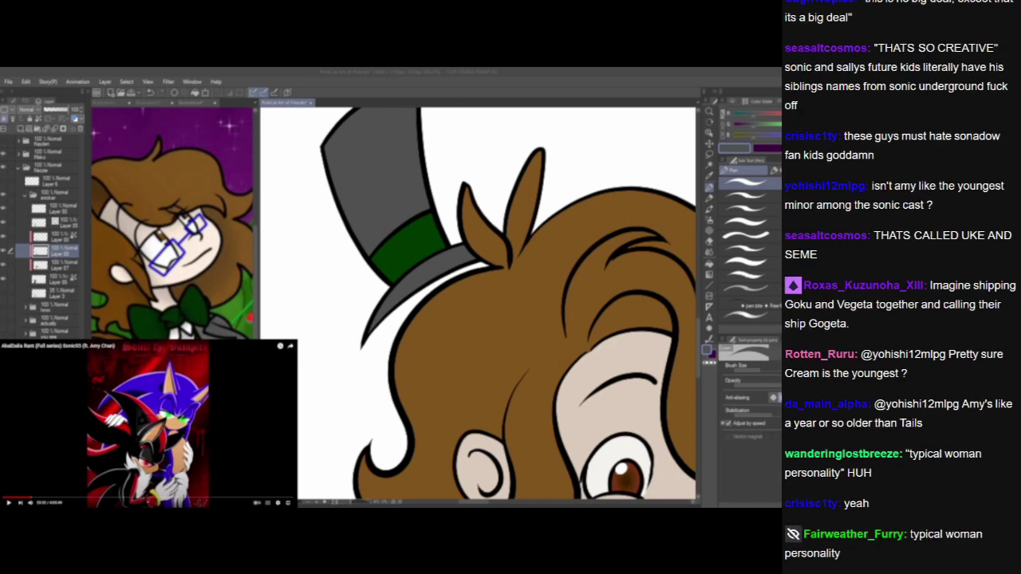
scroll(463, 331, down, 6)
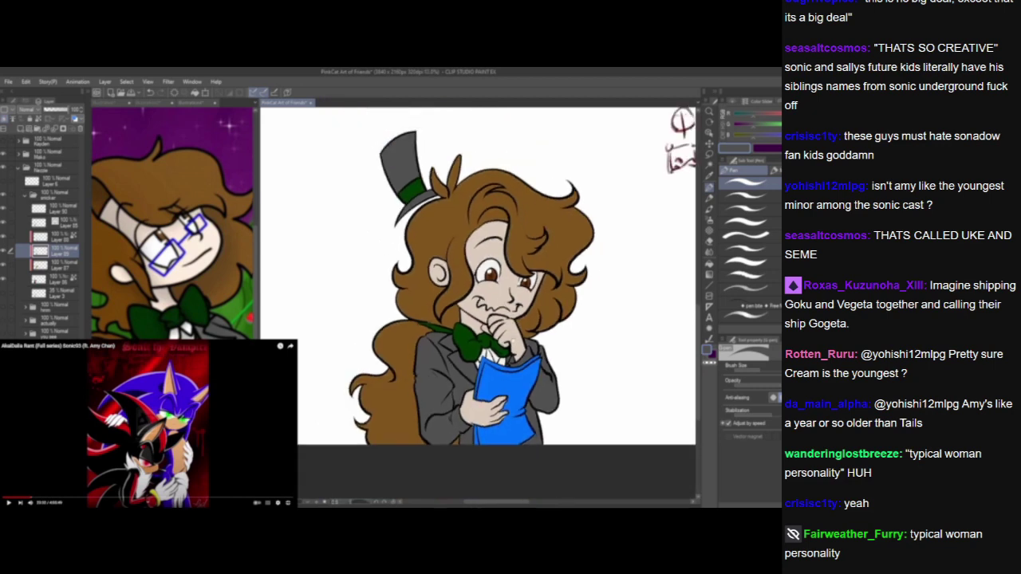
Paint the blue papers in the character's hand white on their own colour layer.
scroll(494, 275, up, 3)
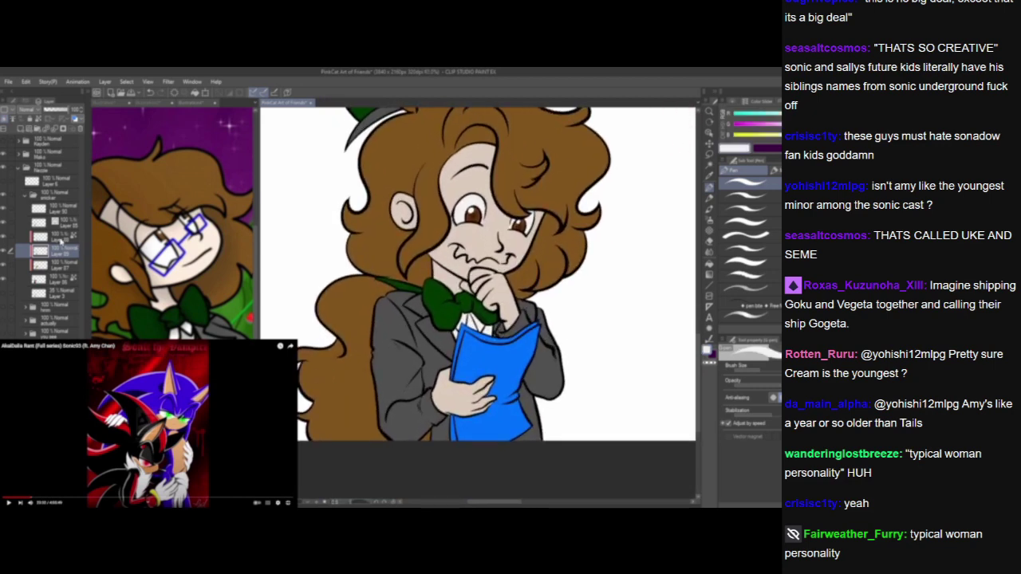
click(64, 237)
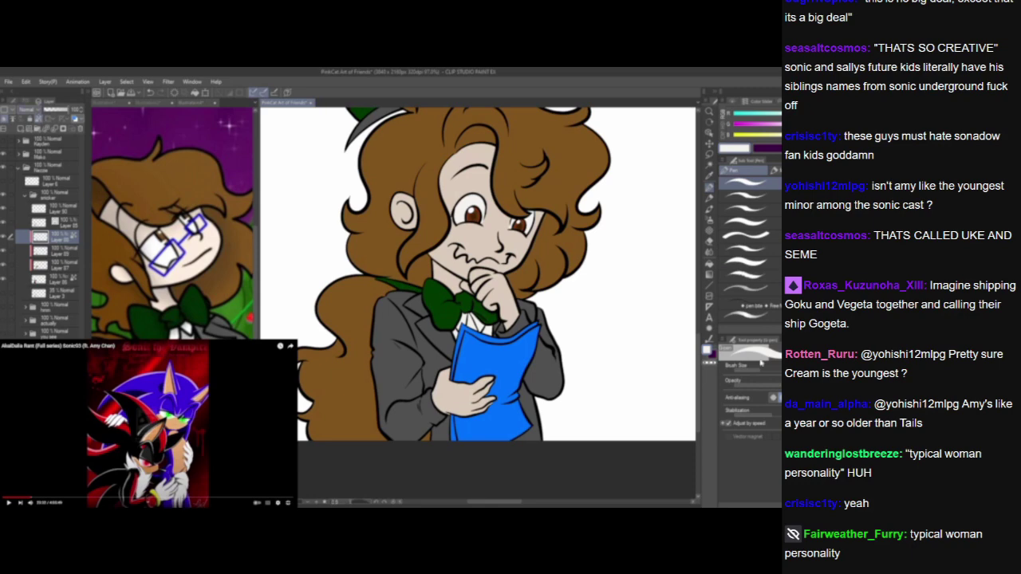
mouse_move(498, 327)
mouse_down()
mouse_move(445, 379)
mouse_move(446, 460)
mouse_up()
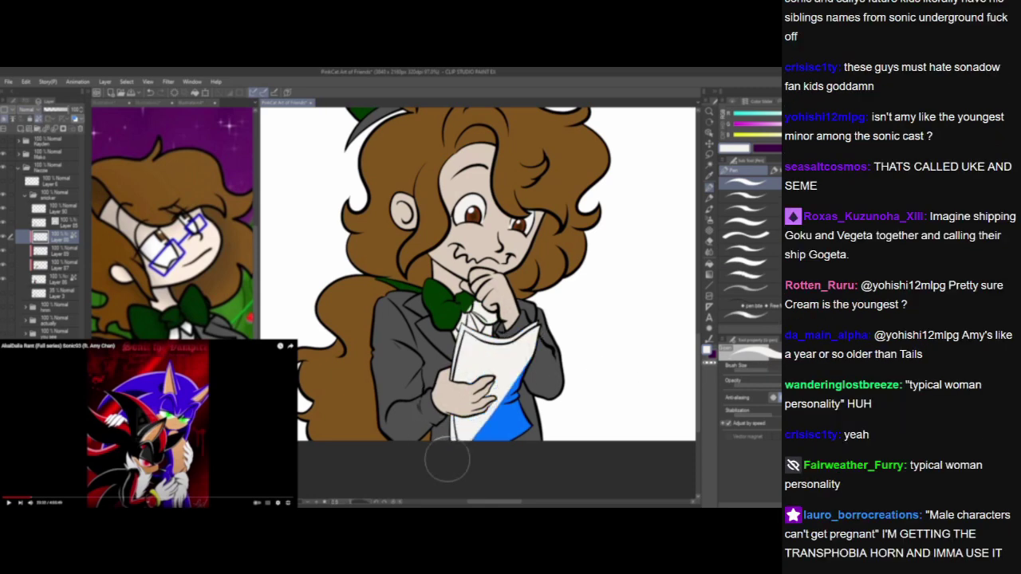
key(ctrl+z)
mouse_move(473, 360)
mouse_down()
mouse_move(465, 329)
mouse_move(454, 370)
mouse_move(463, 431)
mouse_move(477, 346)
mouse_move(531, 343)
mouse_move(513, 396)
mouse_move(530, 437)
mouse_up()
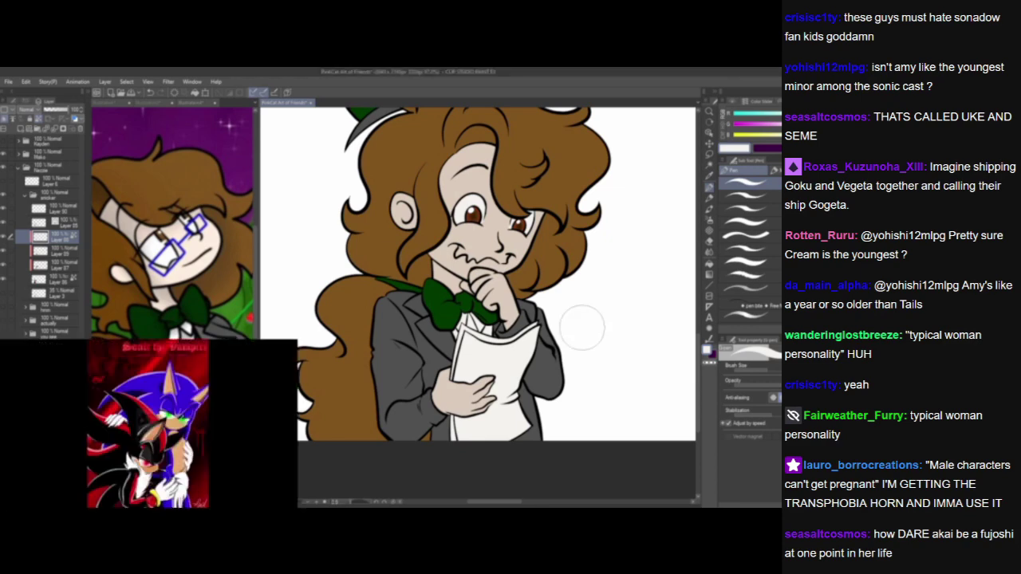
Collapse the layer folder that holds the coloured character.
scroll(582, 327, down, 1)
drag(582, 329, 487, 341)
scroll(482, 341, down, 1)
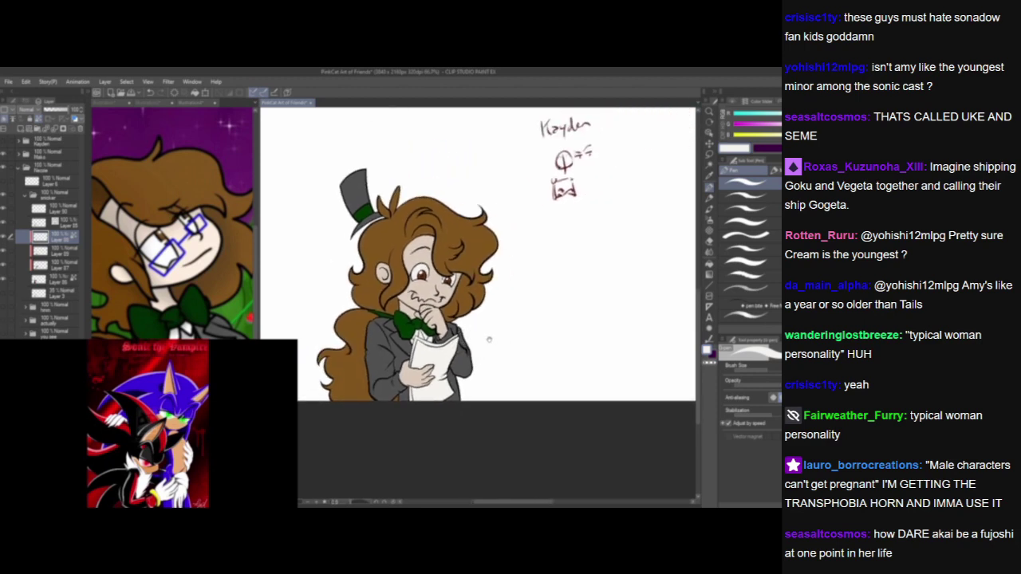
scroll(487, 343, down, 1)
scroll(484, 341, up, 2)
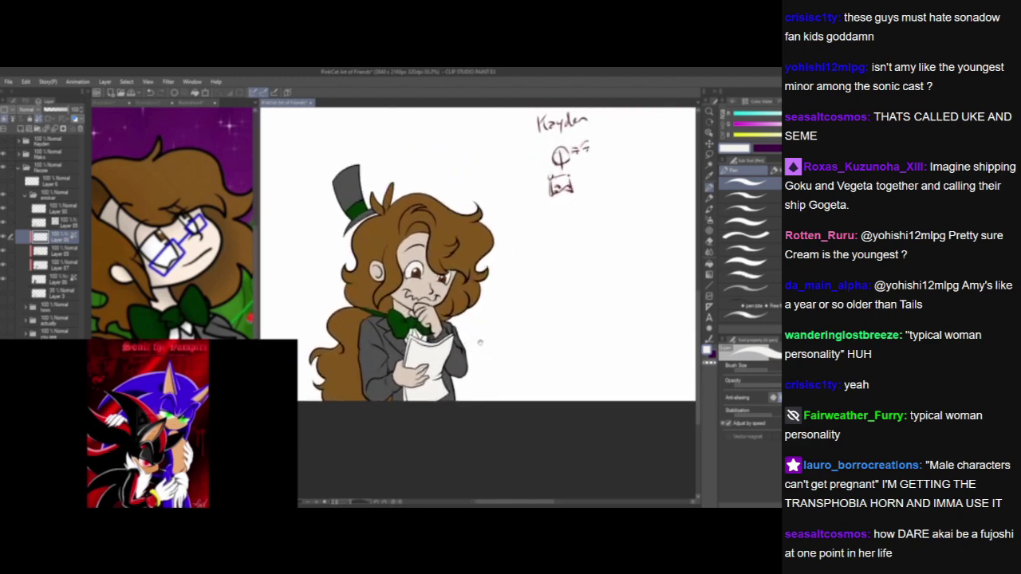
click(26, 196)
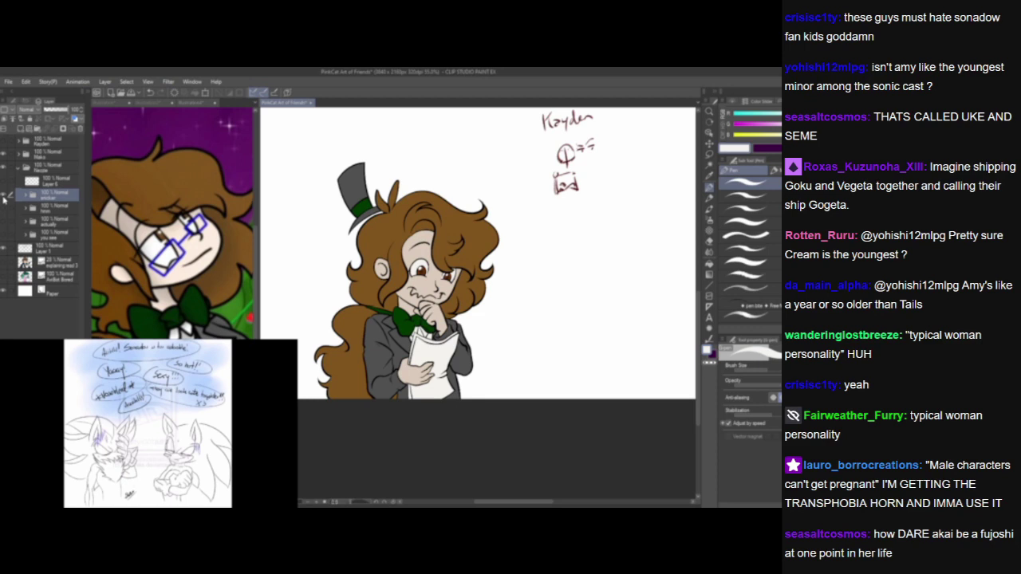
Watch the next part of the rant video, pausing and resuming its playback.
click(149, 423)
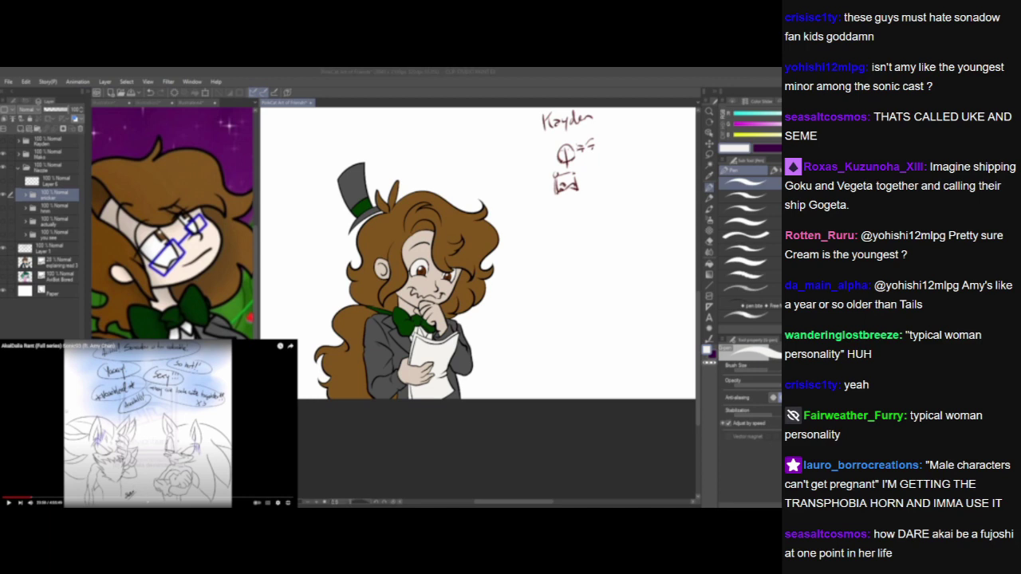
key(space)
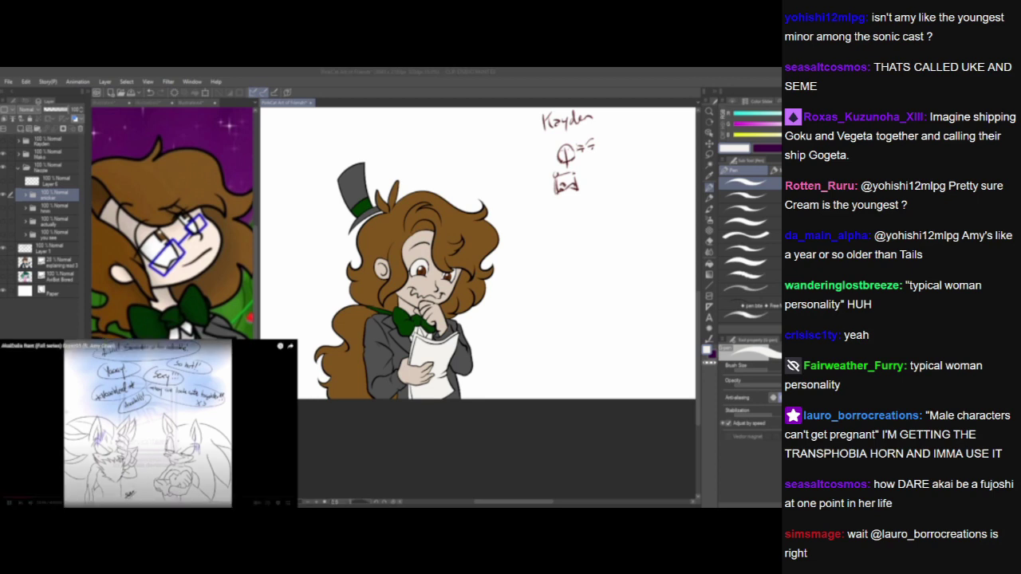
key(space)
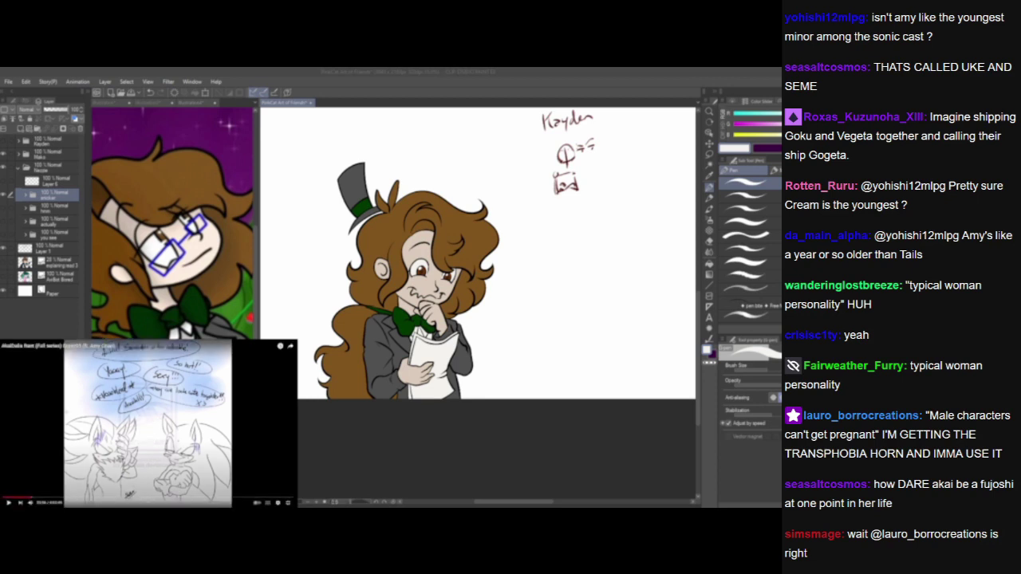
key(space)
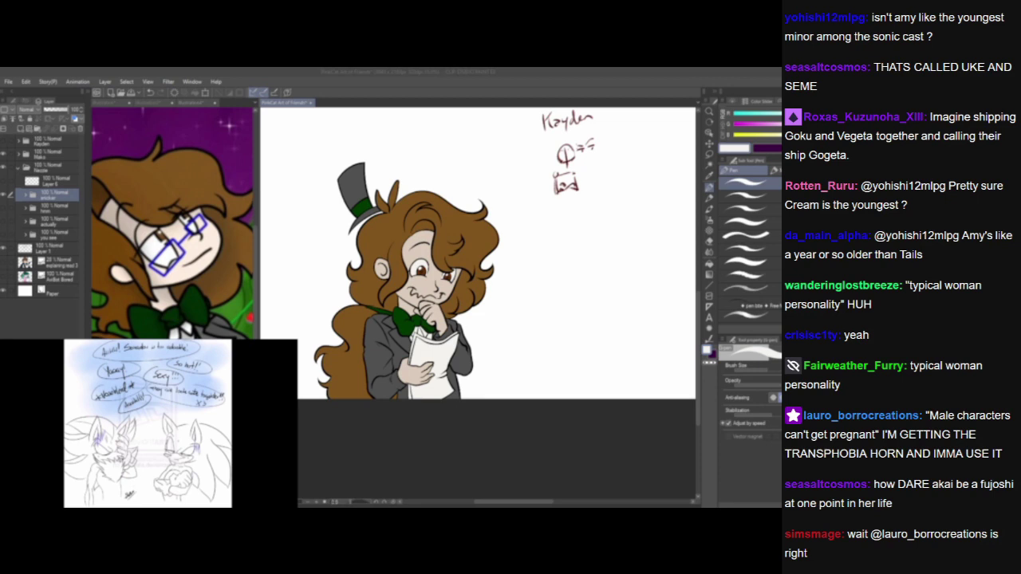
key(space)
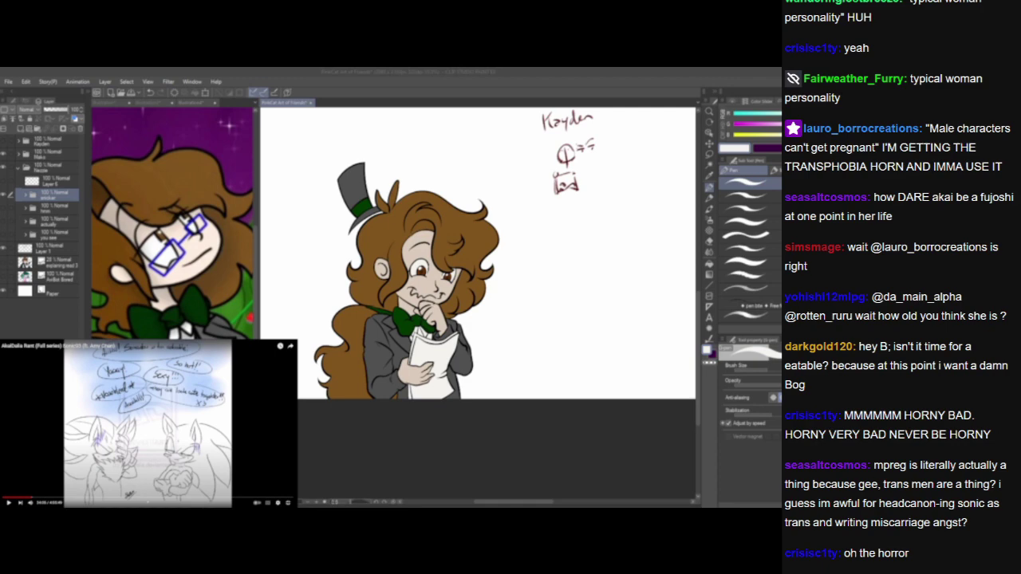
click(281, 406)
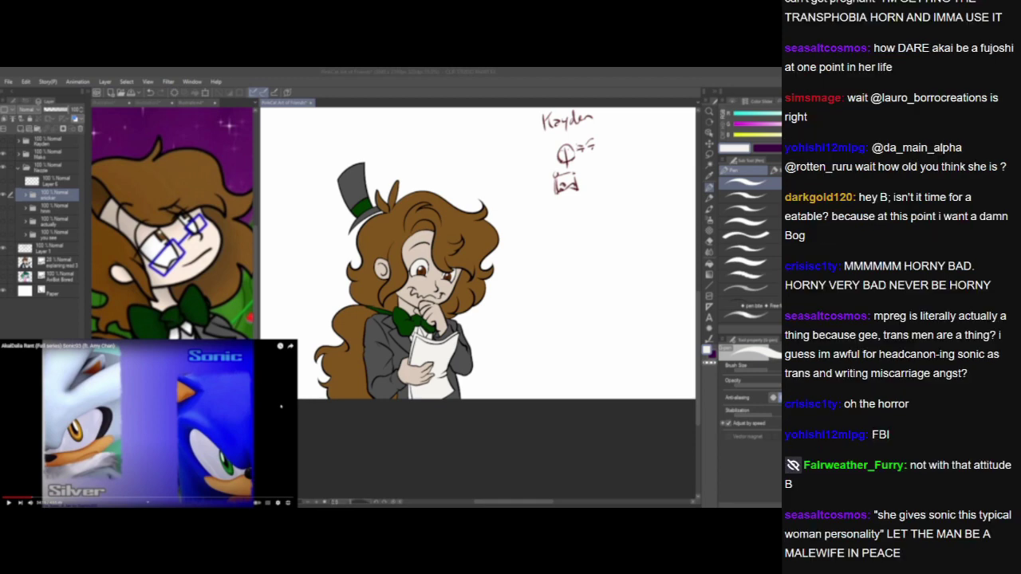
click(241, 421)
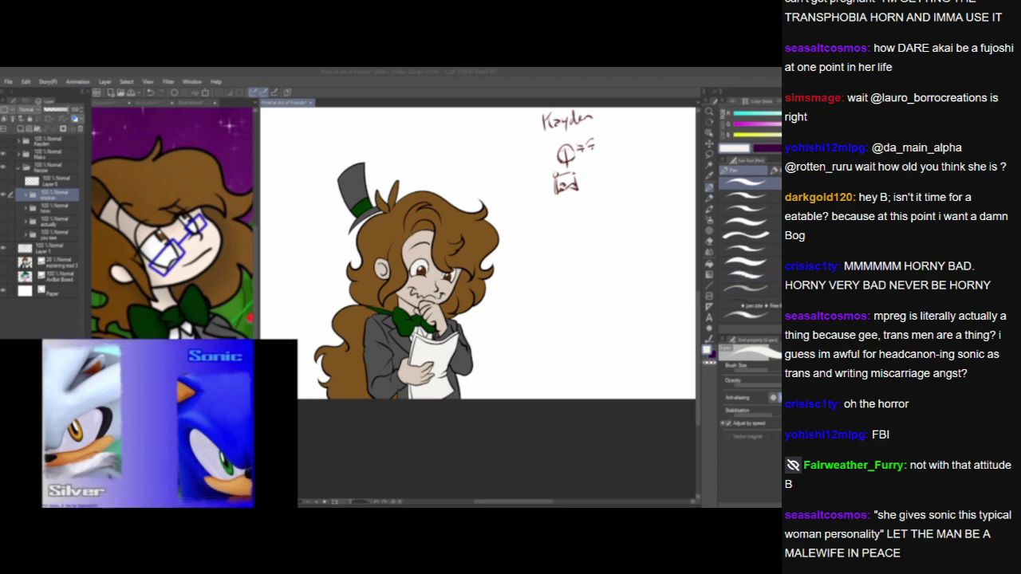
Reopen the character's layer folder and shade the long hair behind the back darker brown with a soft brush on the hair layer.
alt+click(423, 272)
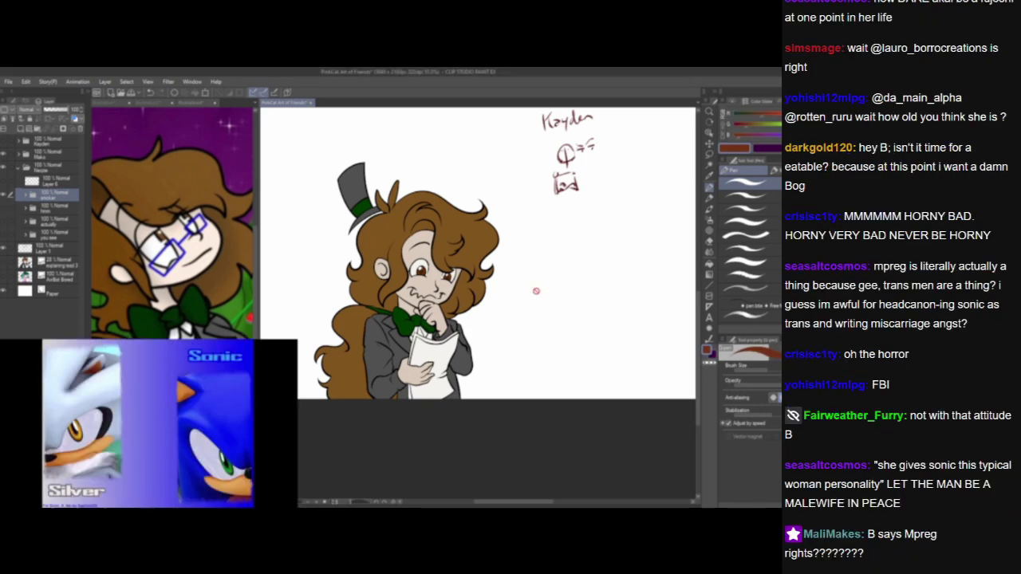
click(21, 409)
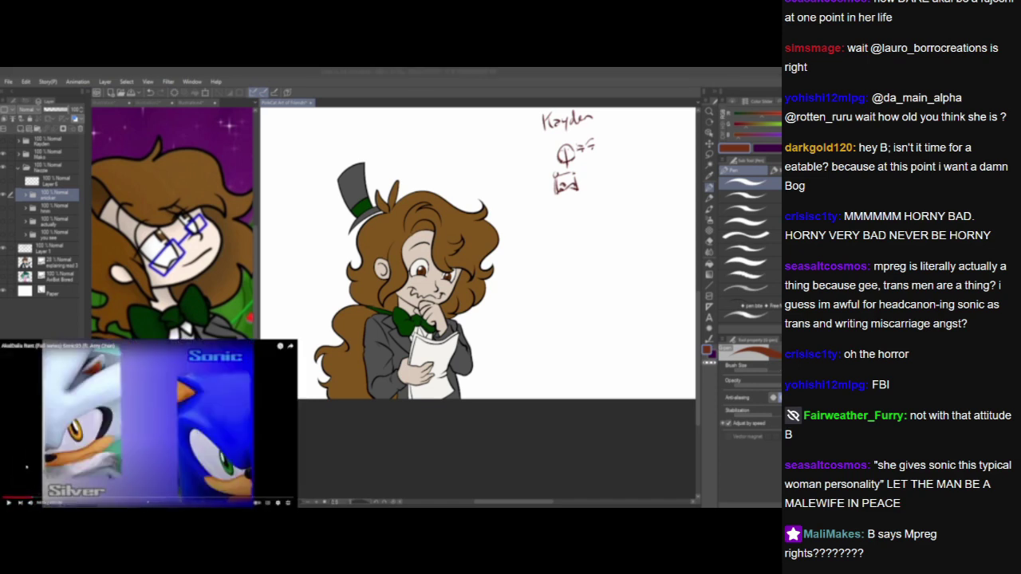
click(26, 468)
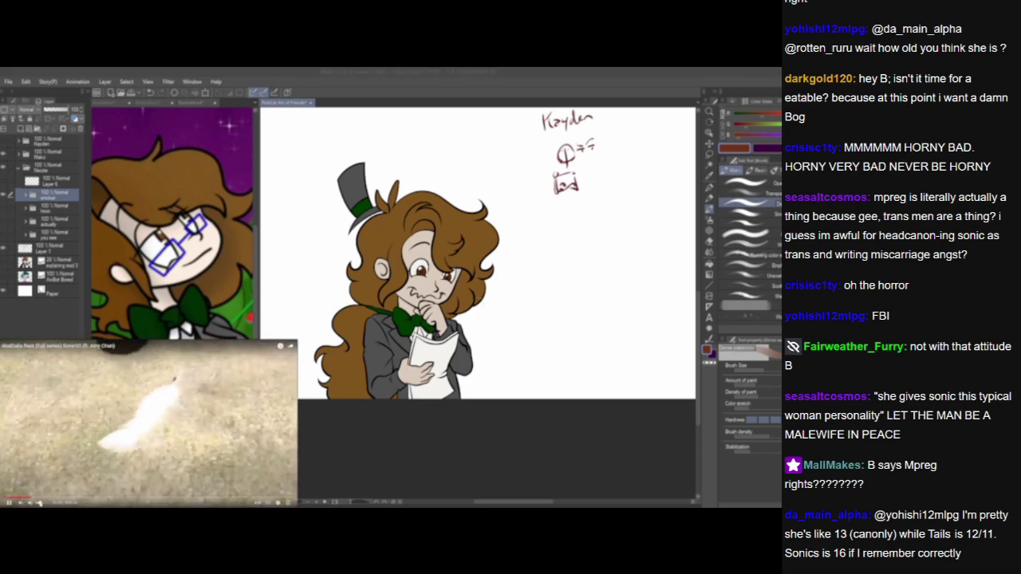
click(25, 195)
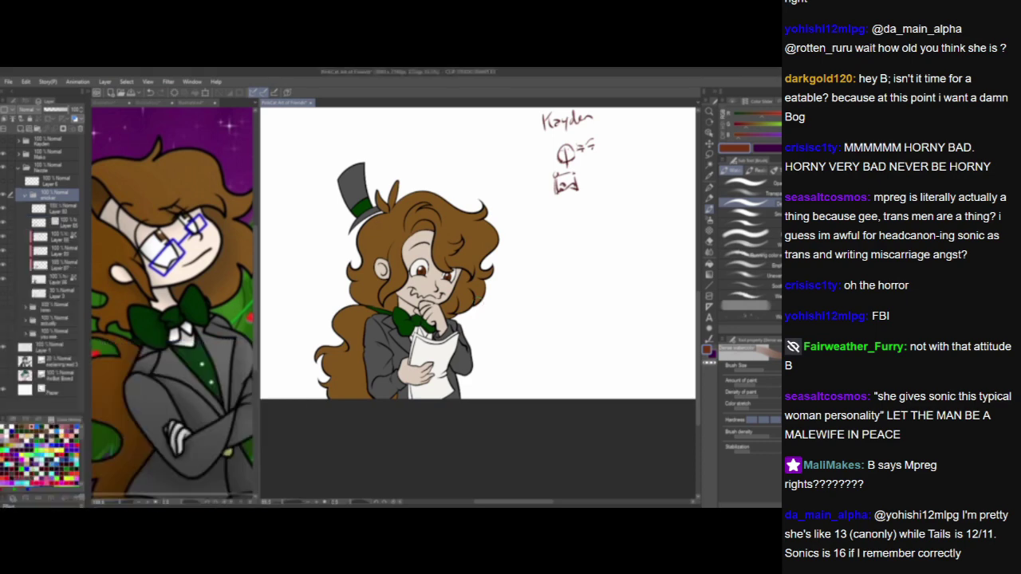
click(64, 265)
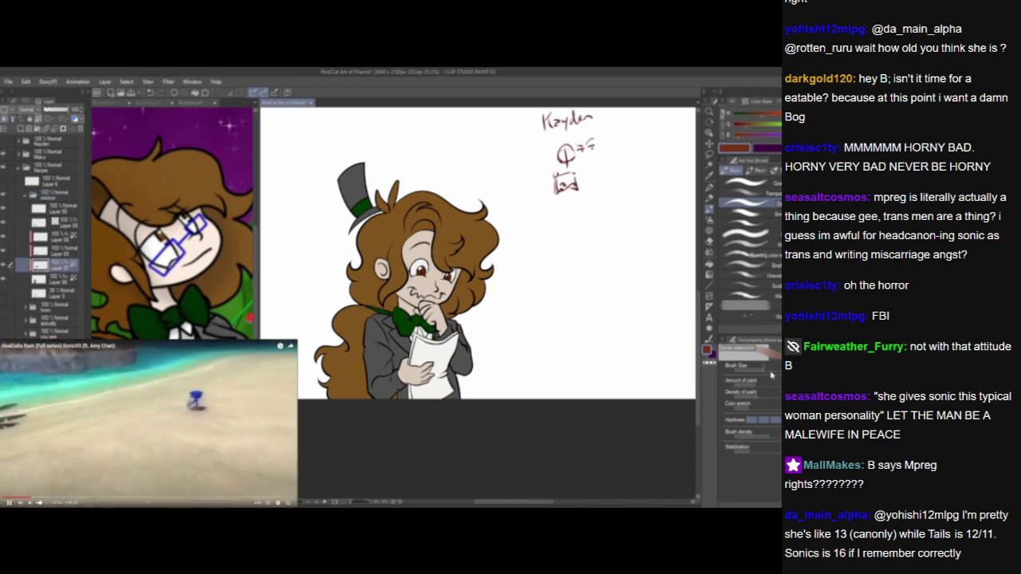
mouse_move(348, 354)
mouse_down()
mouse_move(365, 410)
mouse_move(332, 363)
mouse_move(359, 327)
mouse_move(386, 364)
mouse_move(354, 299)
mouse_move(380, 305)
mouse_move(365, 372)
mouse_move(337, 398)
mouse_move(335, 358)
mouse_move(363, 323)
mouse_move(367, 396)
mouse_move(362, 359)
mouse_up()
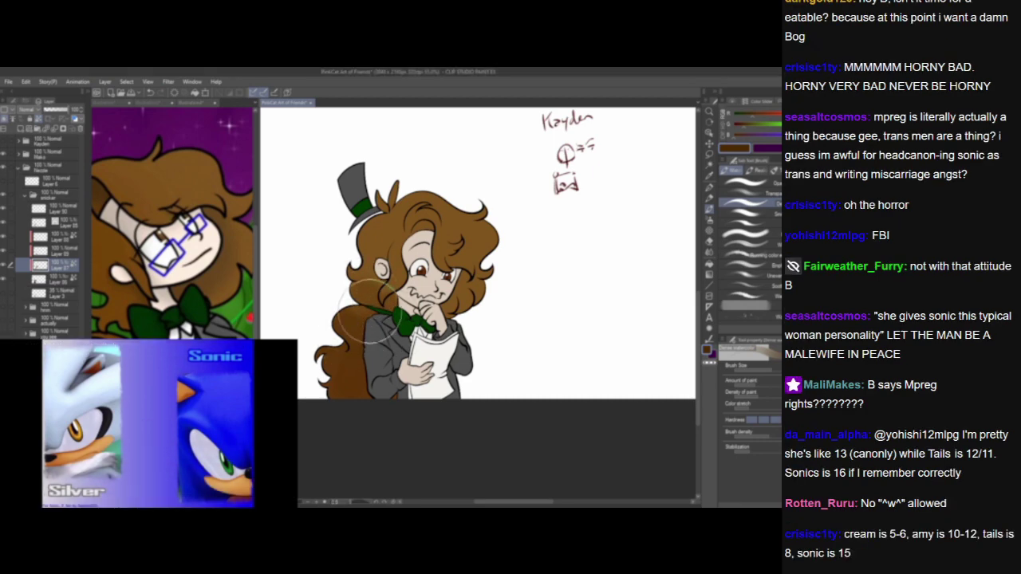
Collapse the character's layer folder again and pause the rant video.
click(148, 424)
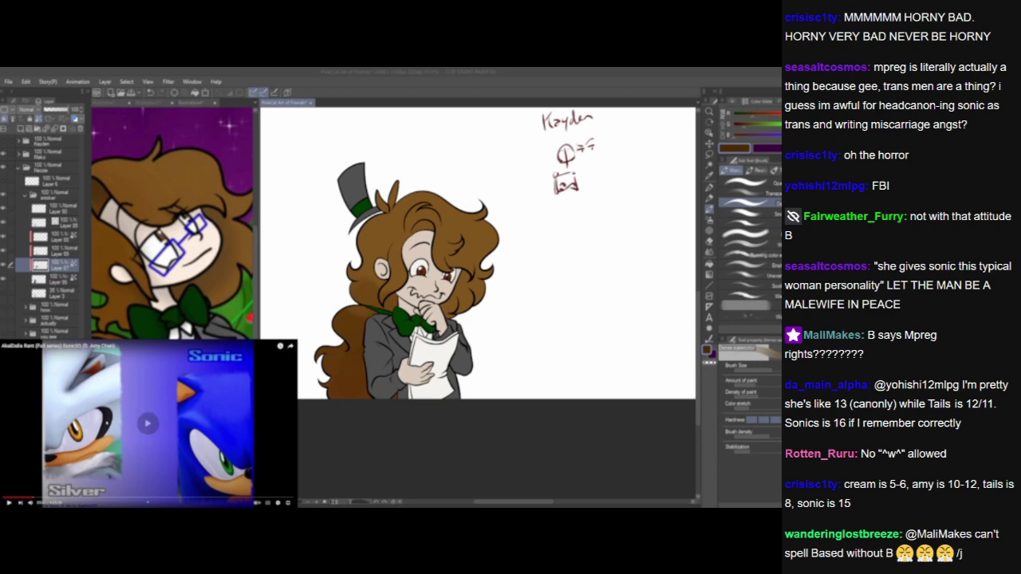
click(353, 308)
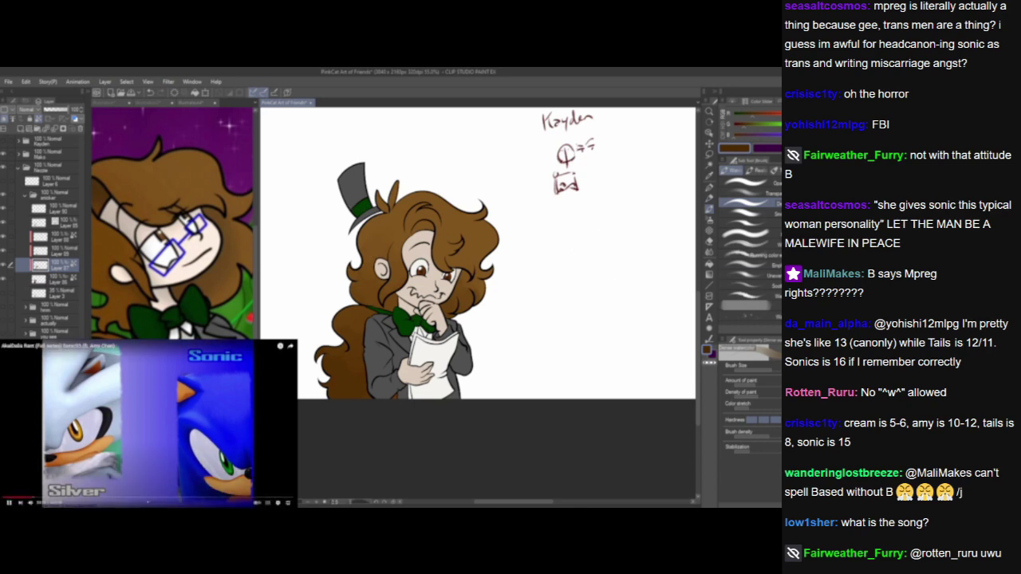
click(26, 196)
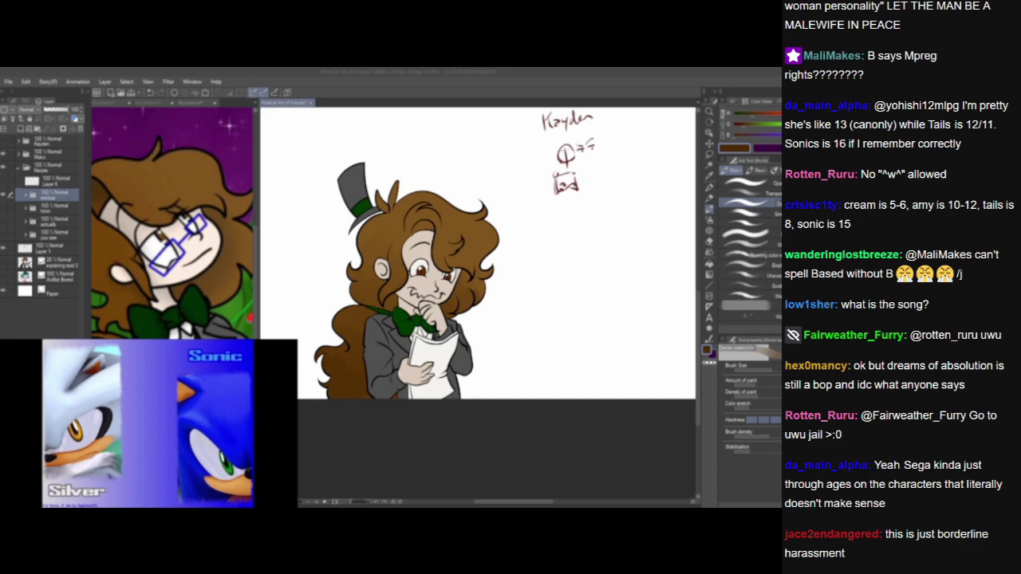
key(space)
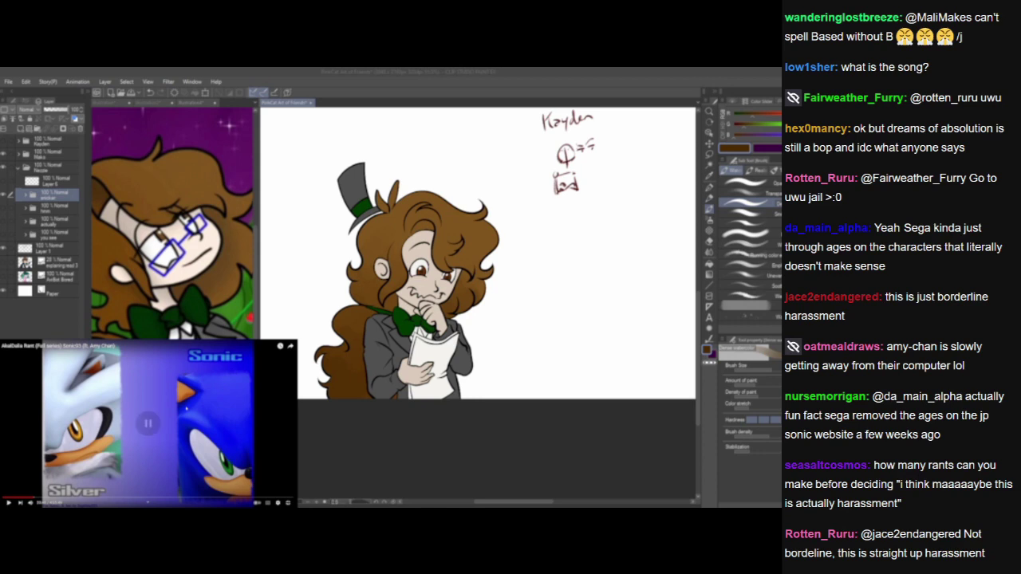
Resume the rant video, hide the coloured pose, and open the hand-on-chin pose's folder with its line-art layer selected.
click(186, 408)
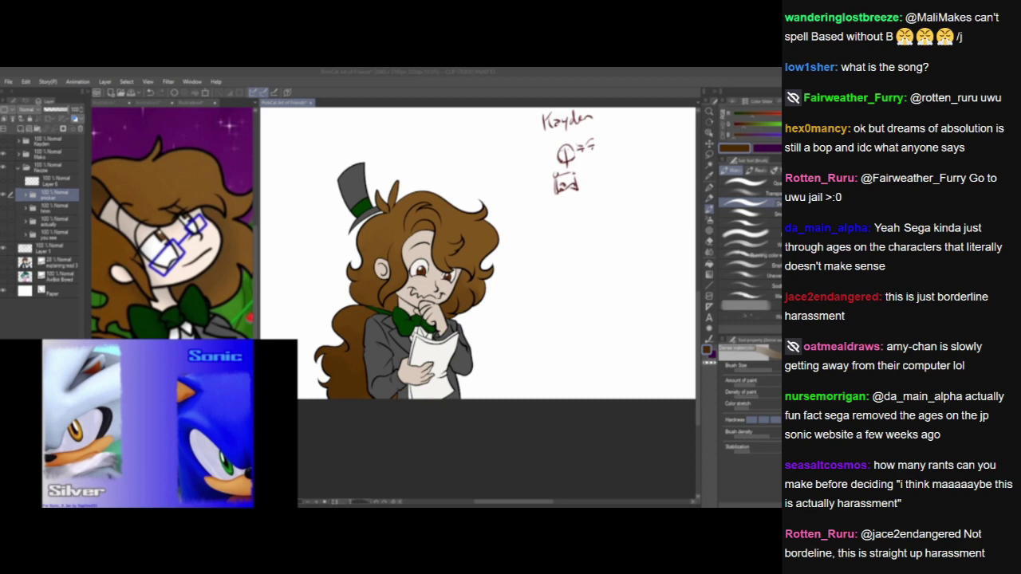
click(19, 169)
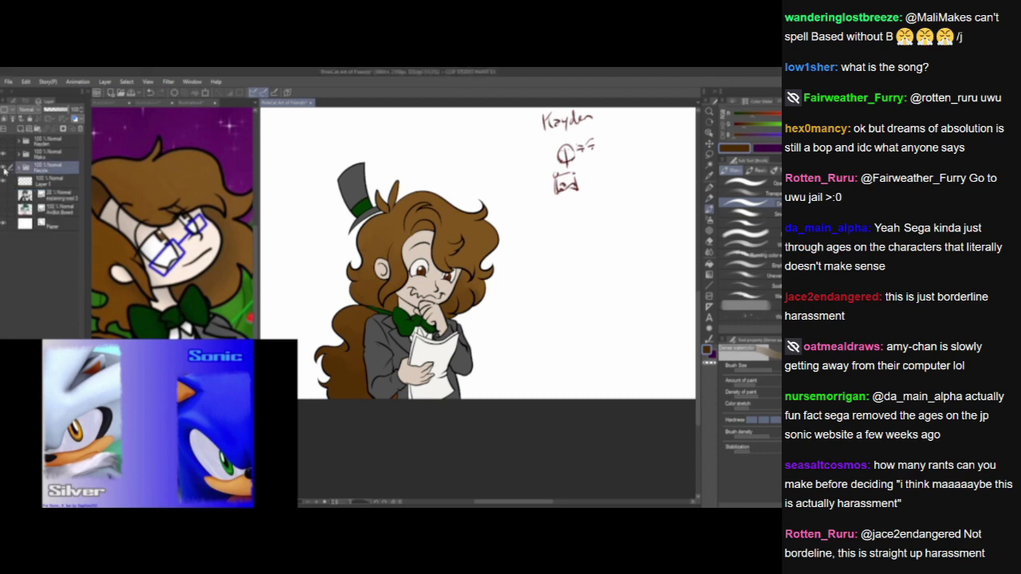
click(20, 169)
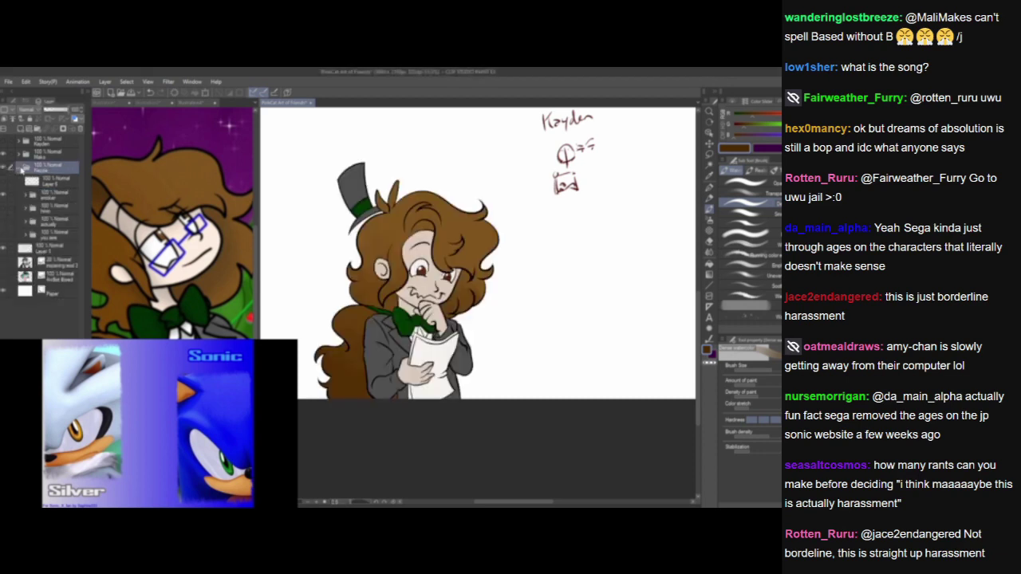
click(5, 208)
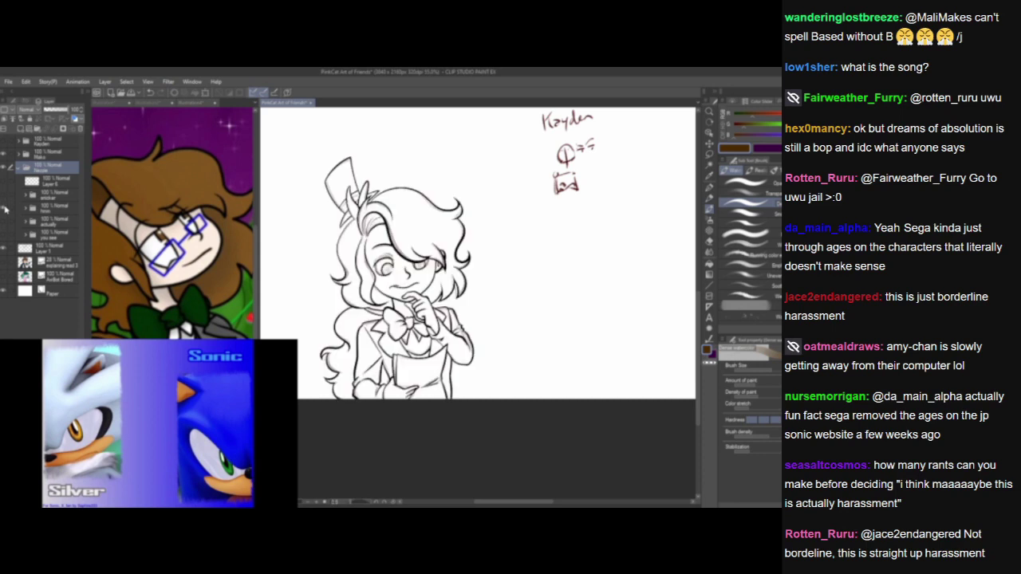
click(27, 209)
click(51, 225)
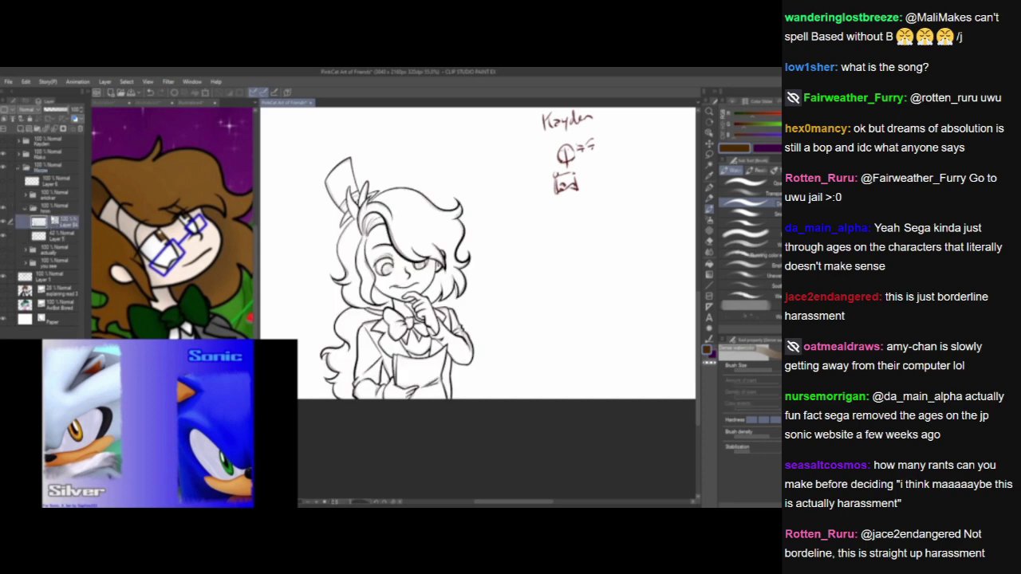
Add a new layer directly beneath the hand-on-chin pose's line art and pause the rant video.
click(25, 130)
drag(54, 230, 57, 248)
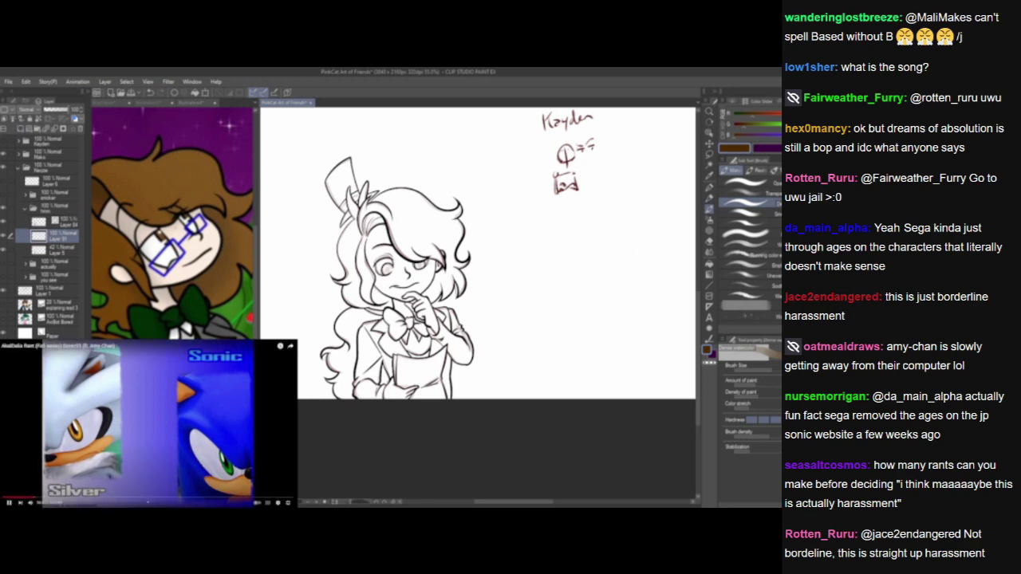
click(149, 423)
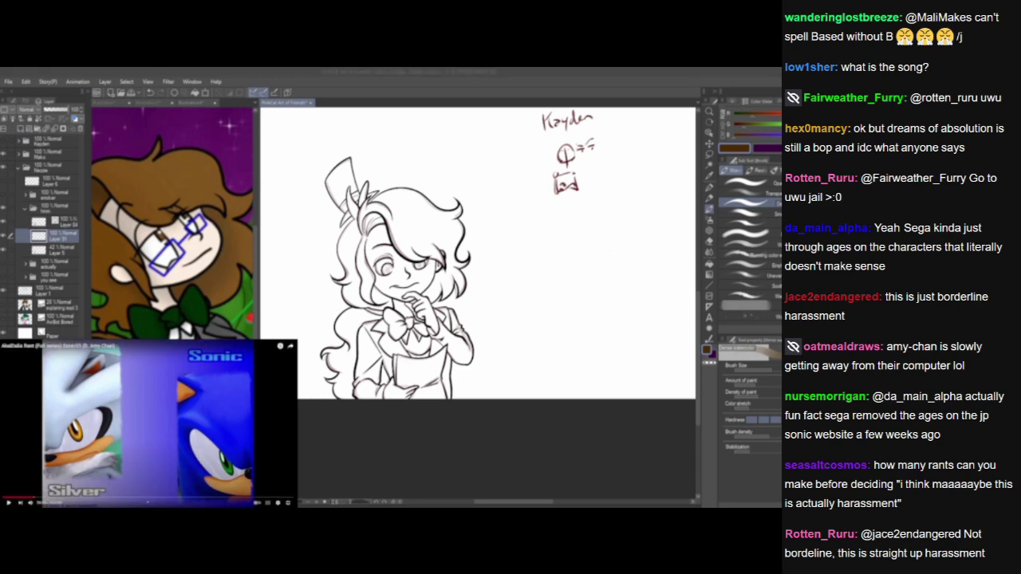
click(460, 328)
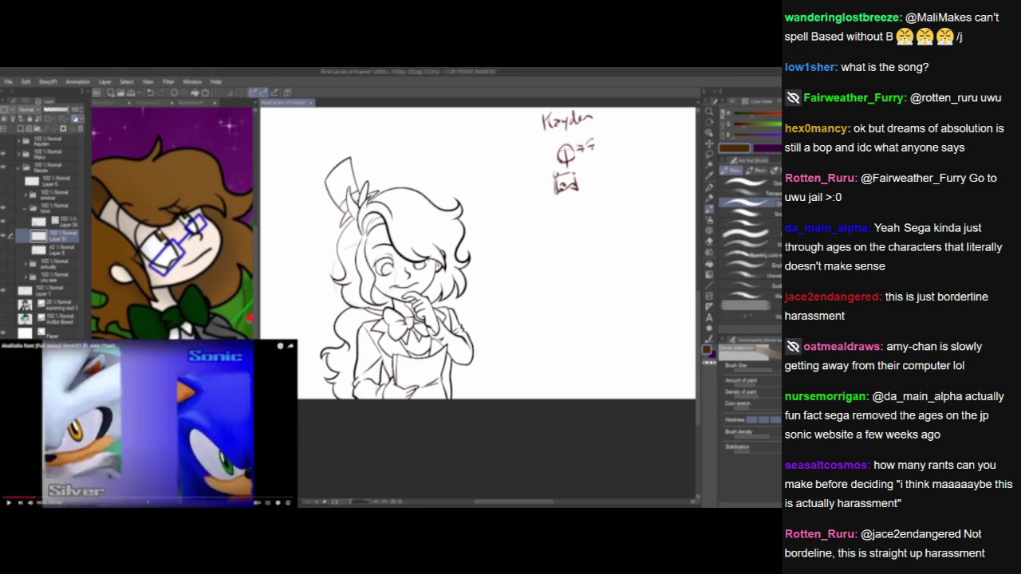
Auto-select the blank background around the character on the line-art layer, resuming and pausing the rant video meanwhile.
scroll(409, 279, up, 3)
drag(436, 355, 489, 300)
scroll(479, 279, up, 1)
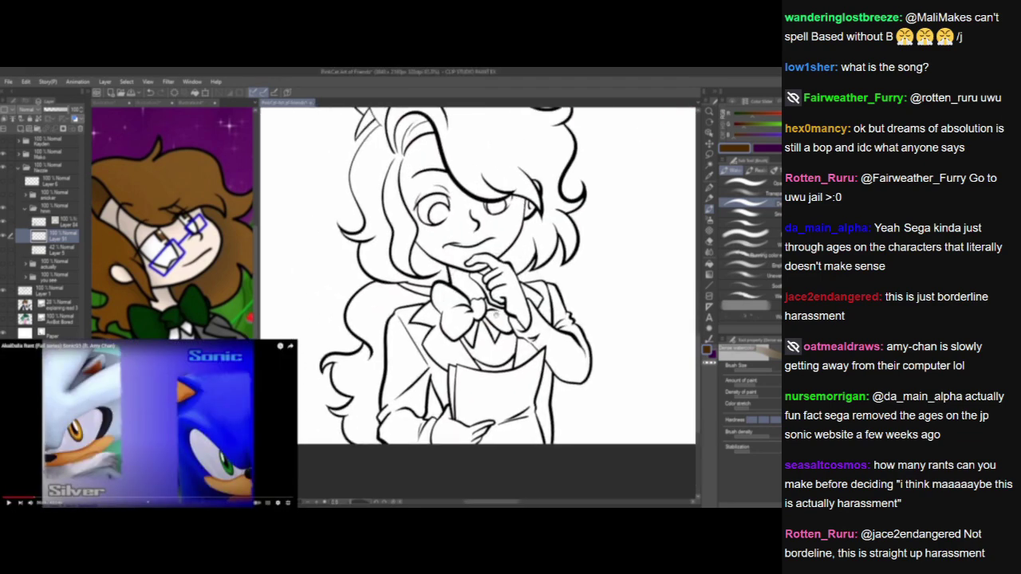
click(710, 166)
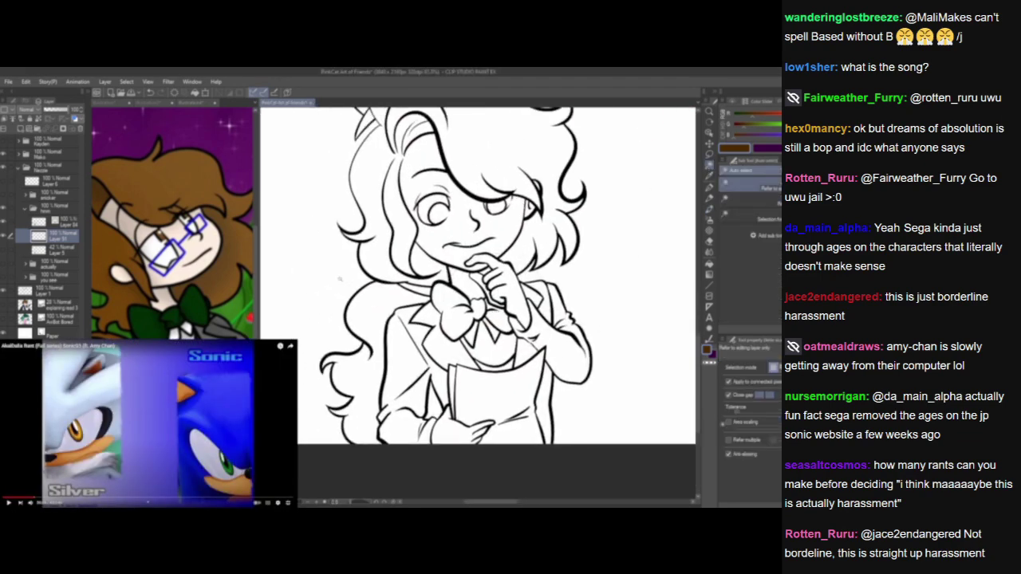
click(70, 226)
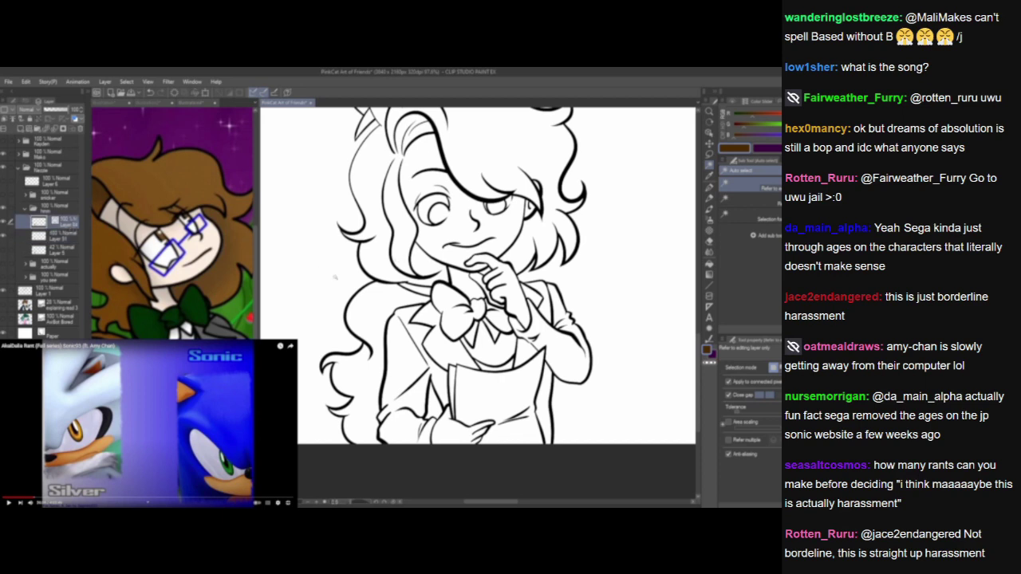
click(335, 277)
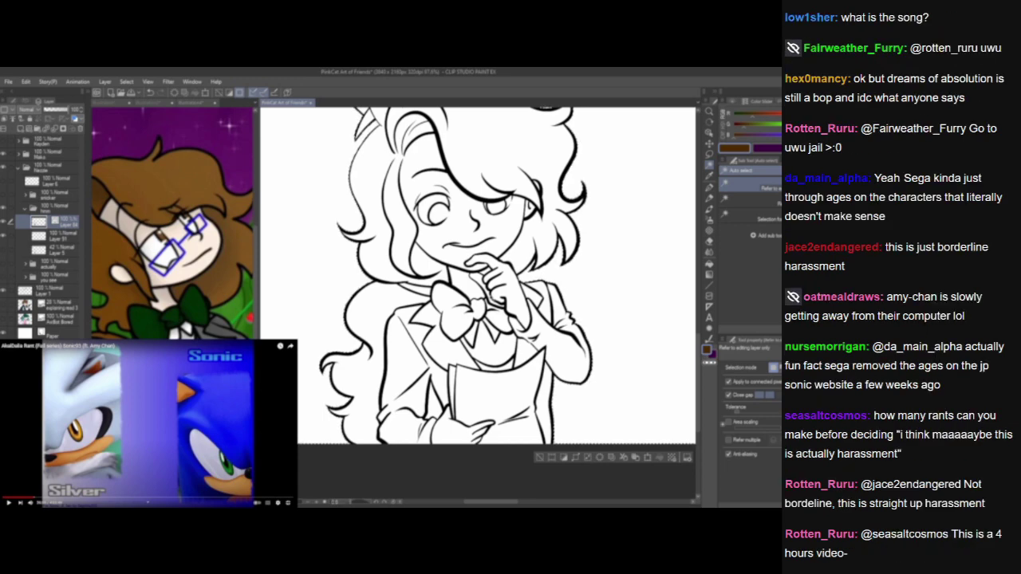
click(148, 423)
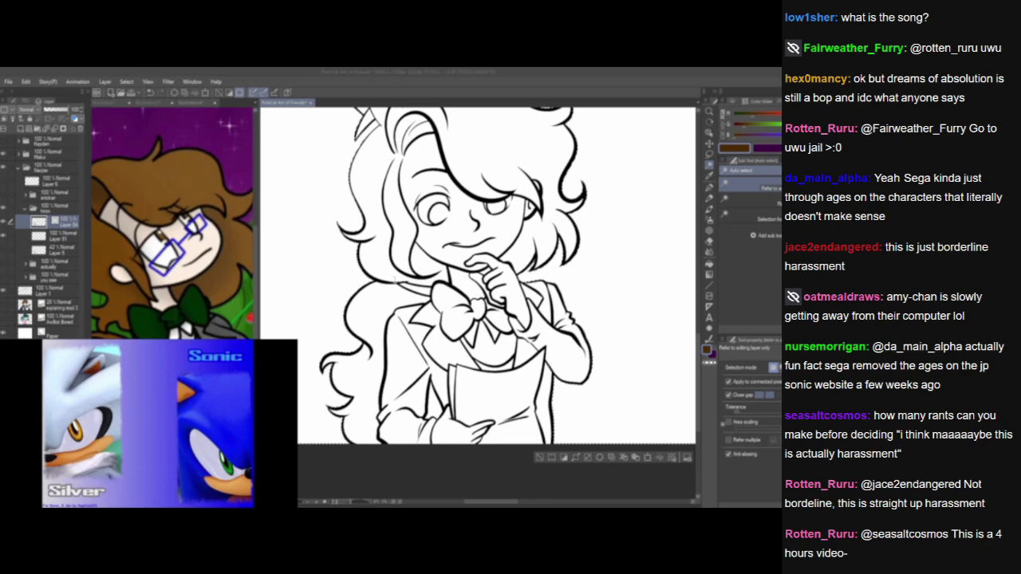
click(571, 478)
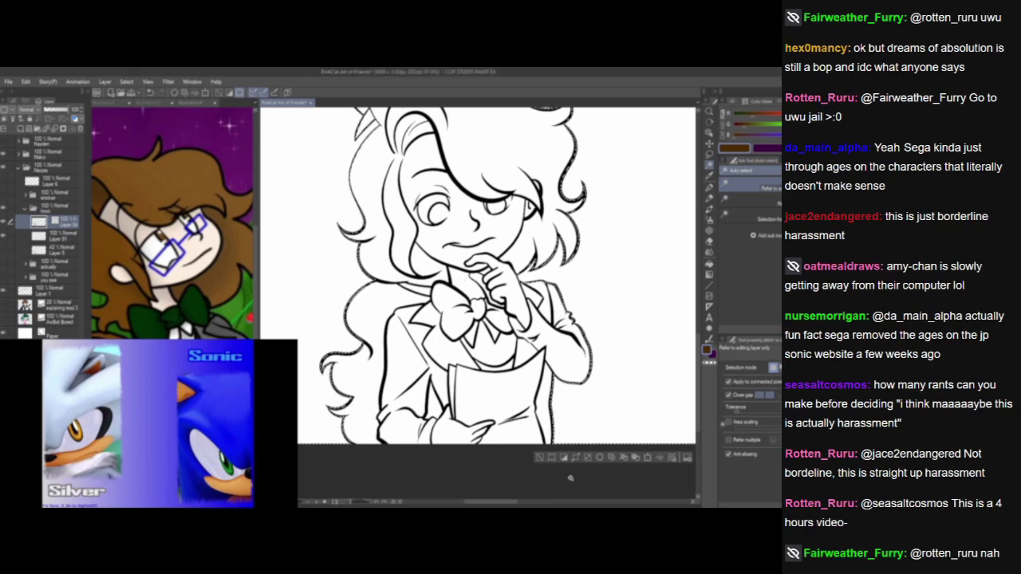
click(147, 423)
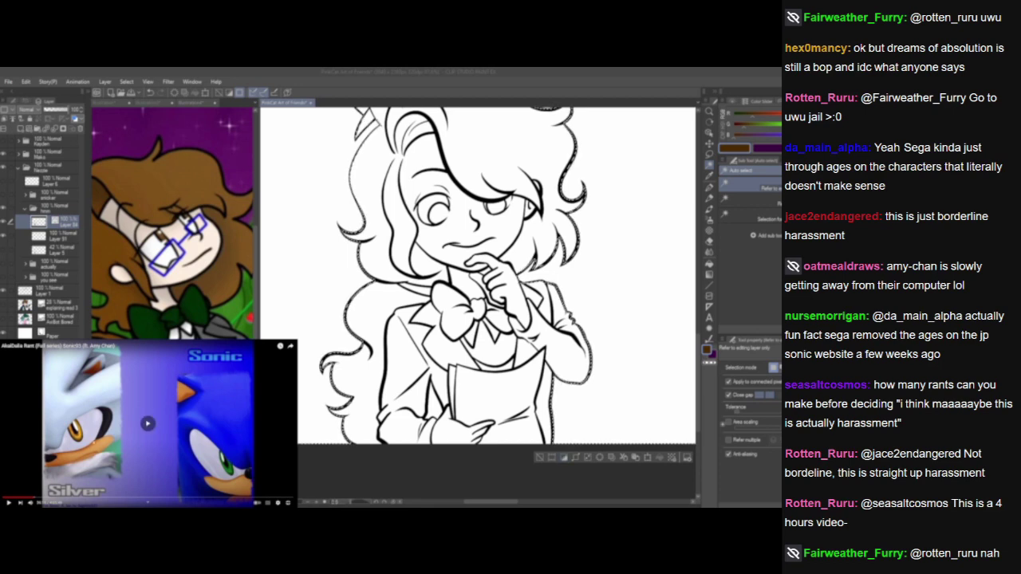
Invert the selection, fill the character's whole silhouette with dark maroon on the new layer, and deselect.
click(562, 456)
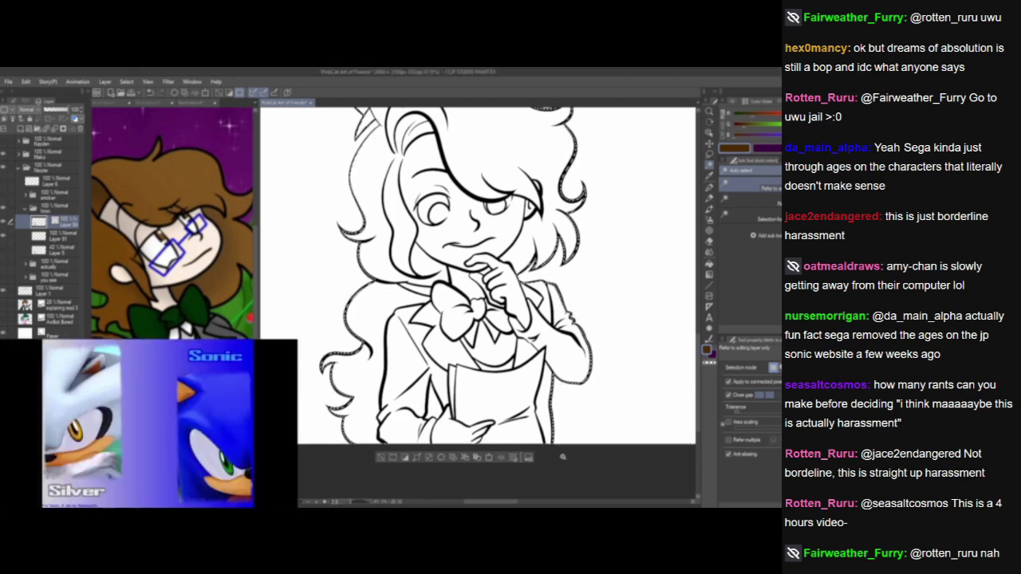
mouse_move(575, 412)
mouse_down()
mouse_move(540, 422)
mouse_move(553, 440)
mouse_up()
click(68, 237)
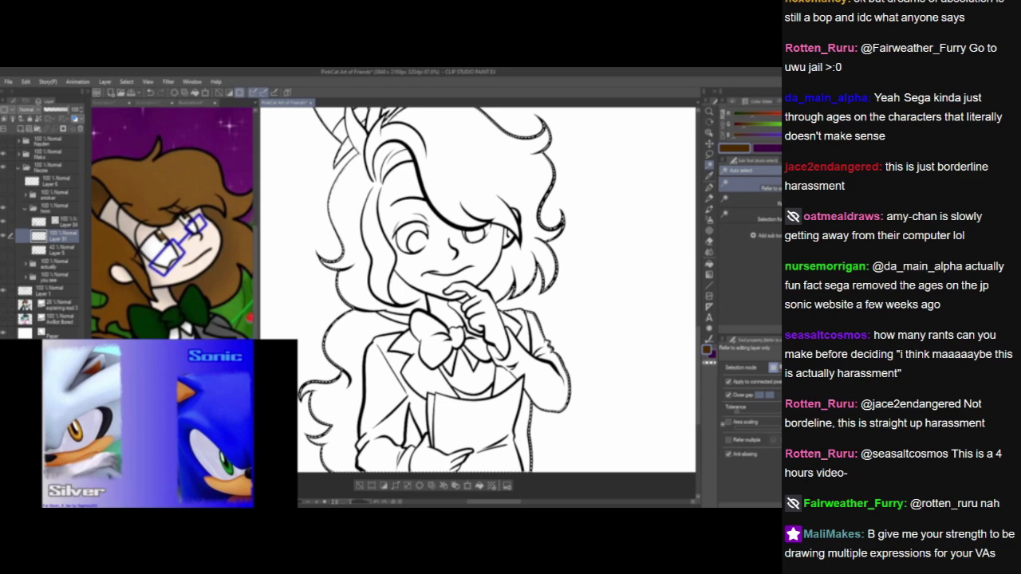
click(480, 487)
click(709, 155)
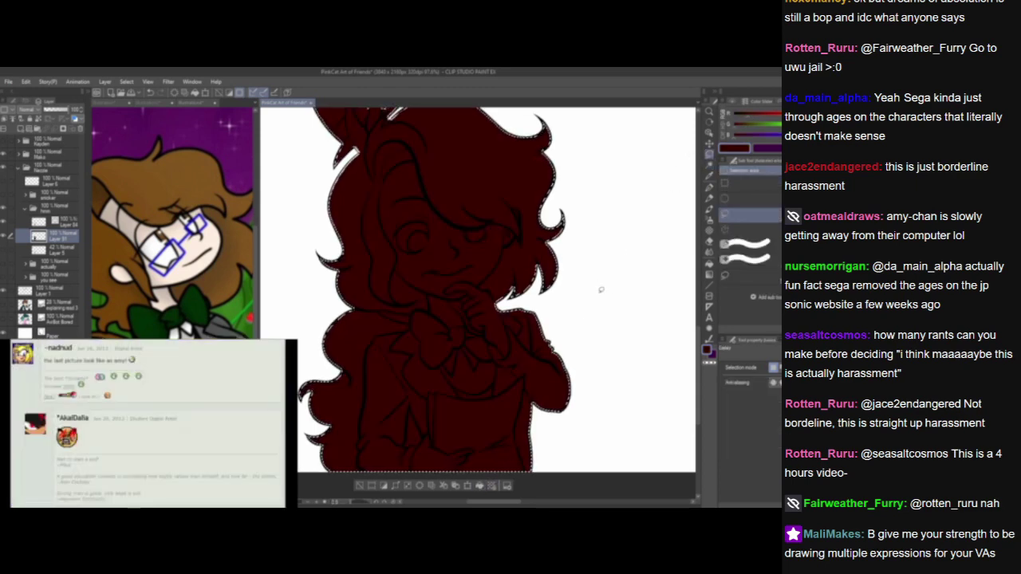
click(602, 289)
Touch up the maroon fill at the tip of the lower back hair curl with the pen.
drag(526, 324, 561, 308)
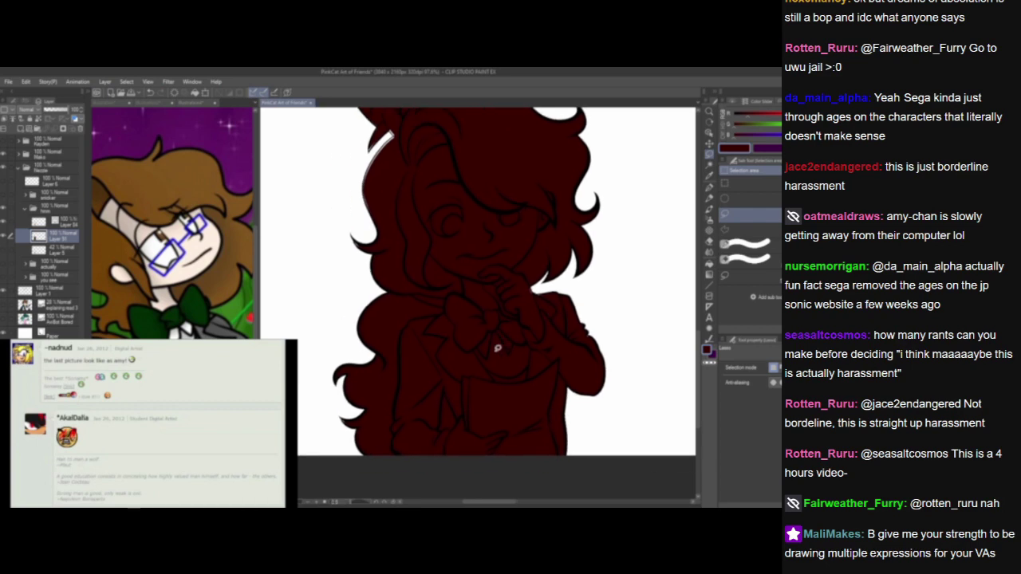
scroll(497, 349, up, 4)
drag(498, 356, 604, 266)
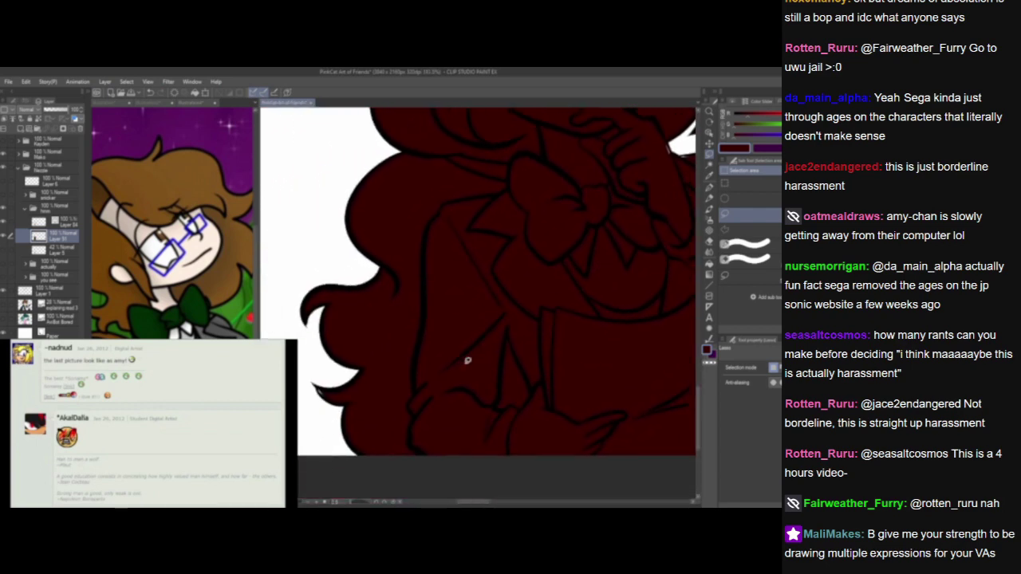
drag(454, 367, 513, 349)
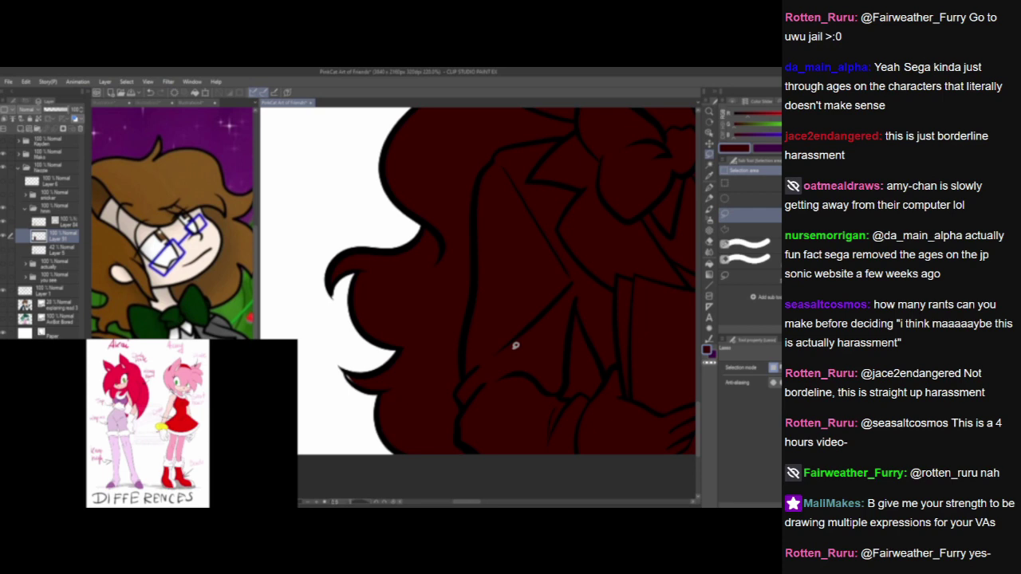
click(709, 185)
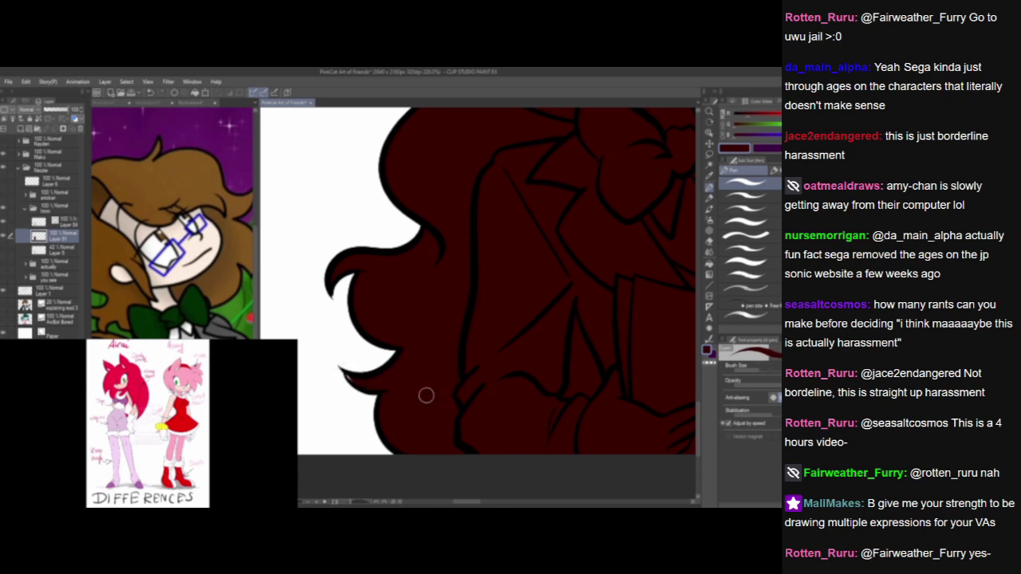
drag(352, 378, 352, 380)
Pause the rant video and paint maroon into the thin white edge along the outer hair beside the face.
click(148, 423)
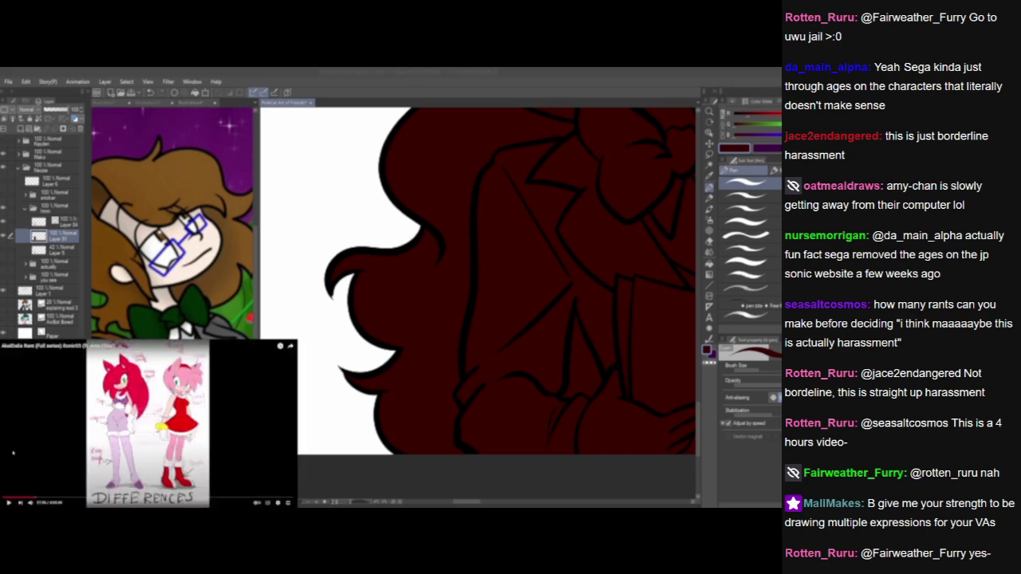
click(564, 331)
drag(545, 326, 484, 483)
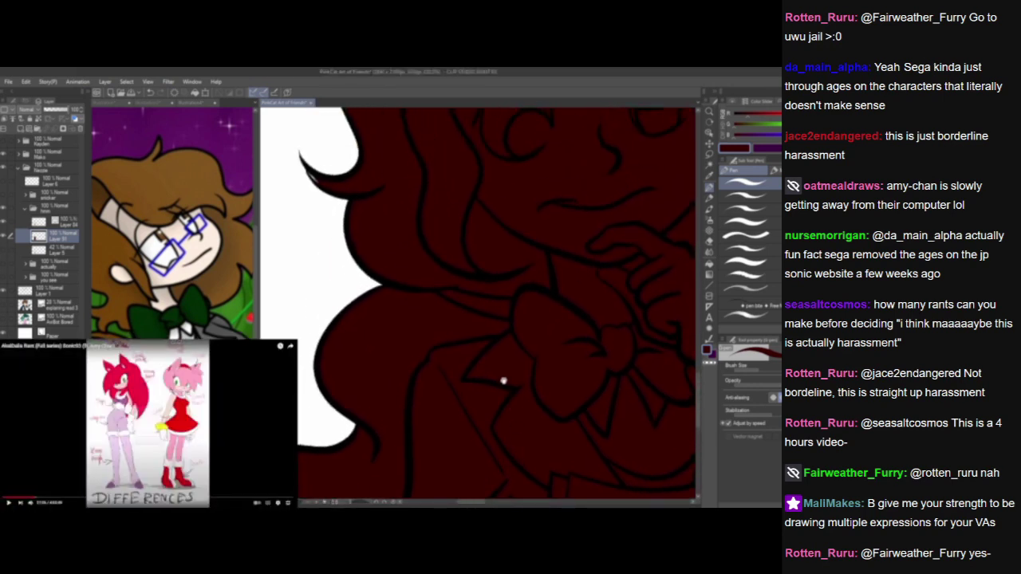
drag(503, 380, 526, 479)
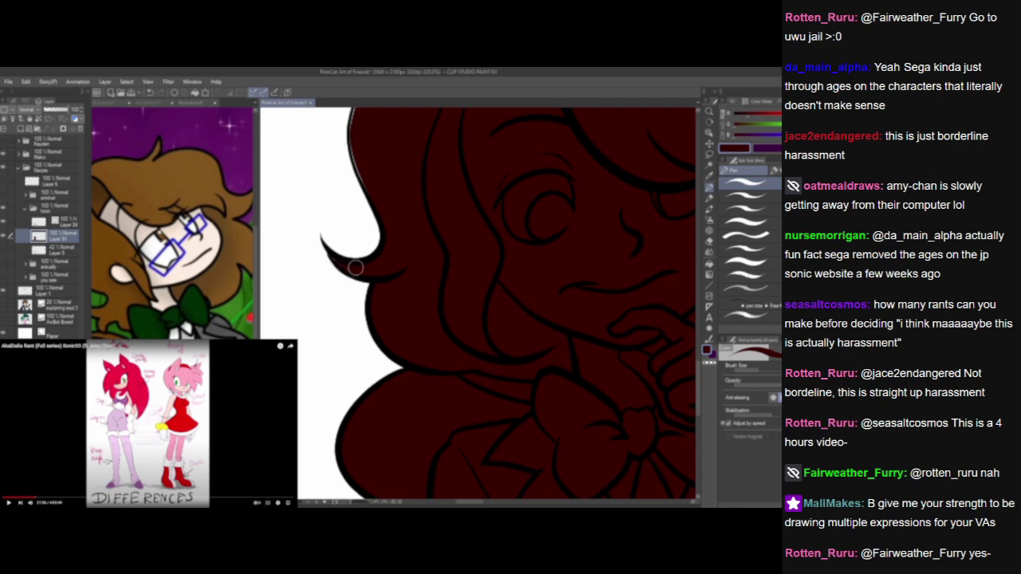
drag(421, 311, 396, 487)
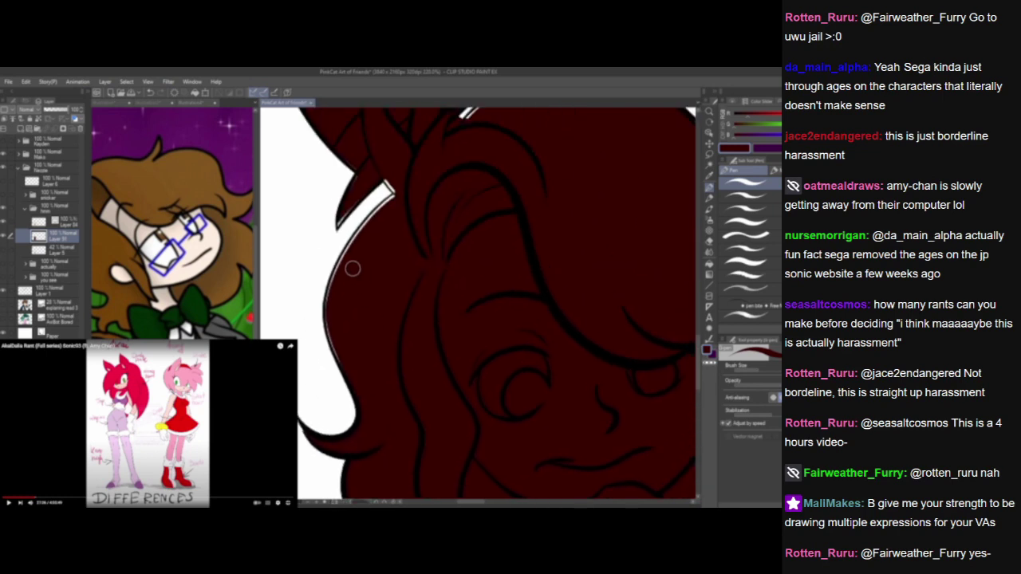
drag(327, 303, 336, 352)
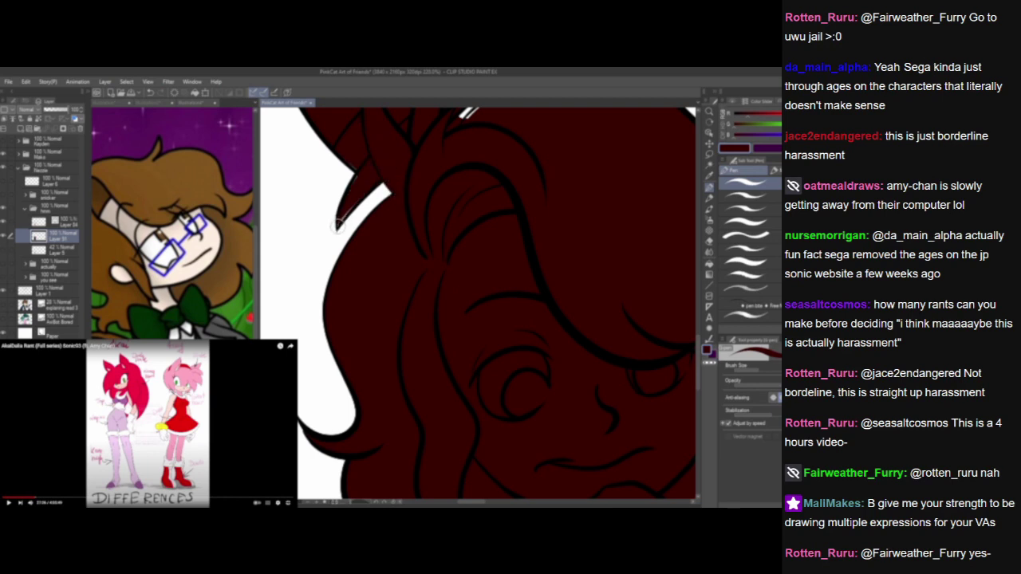
Clean up the maroon fill around the hat brim and the hair strands beside the hat.
mouse_move(337, 226)
mouse_down()
mouse_move(375, 179)
mouse_move(351, 195)
mouse_move(364, 170)
mouse_move(381, 192)
mouse_move(360, 297)
mouse_up()
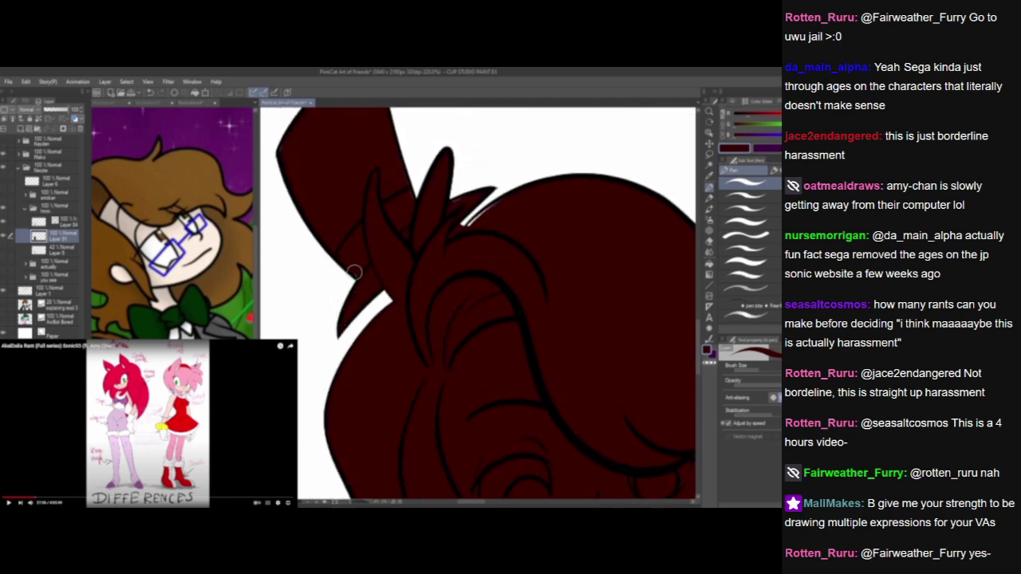
drag(374, 263, 397, 328)
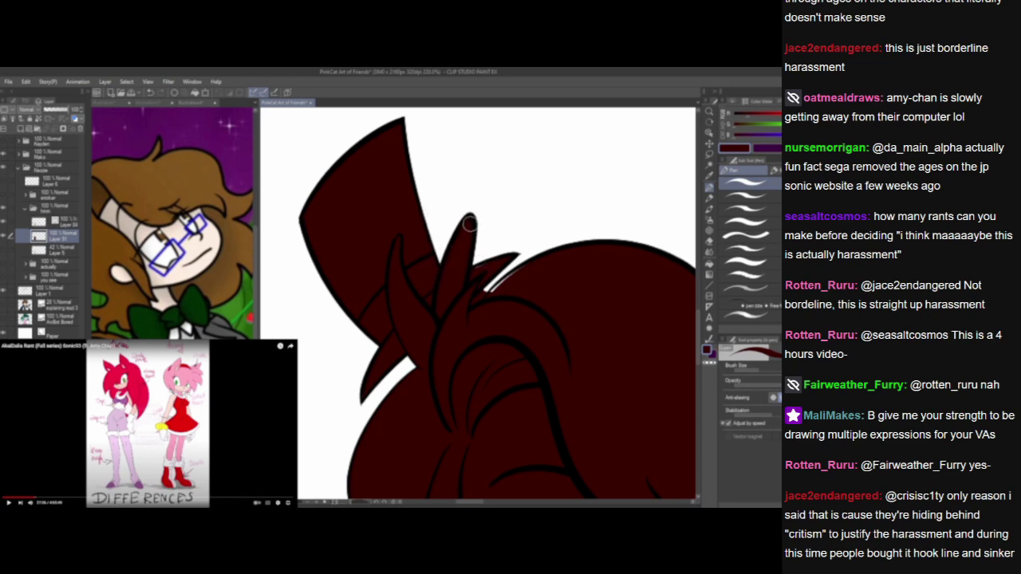
drag(490, 292, 521, 270)
Resume the rant video and clear the maroon from the narrow gap between the hair strand and the crown.
key(alt+Tab)
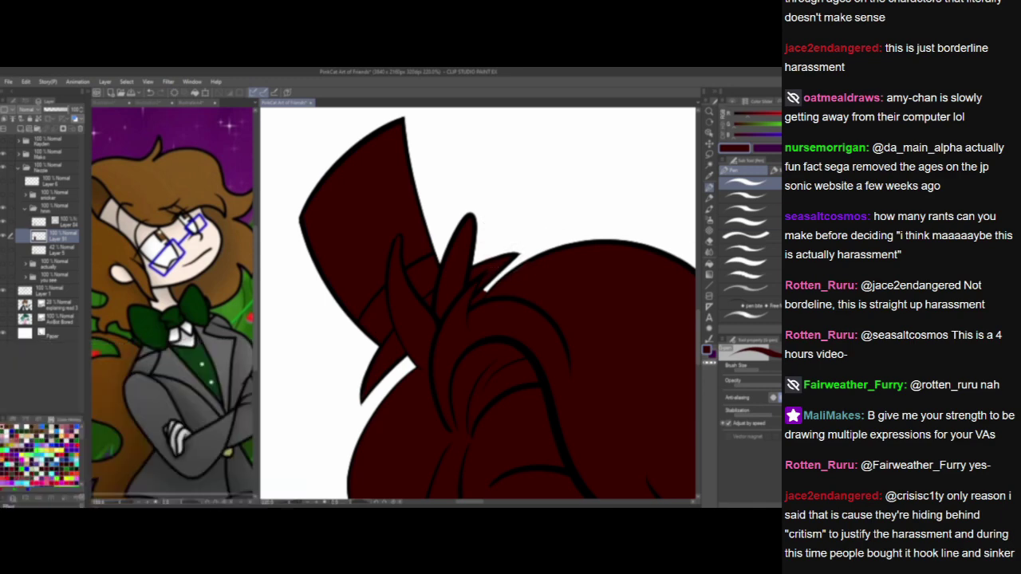
key(space)
click(489, 273)
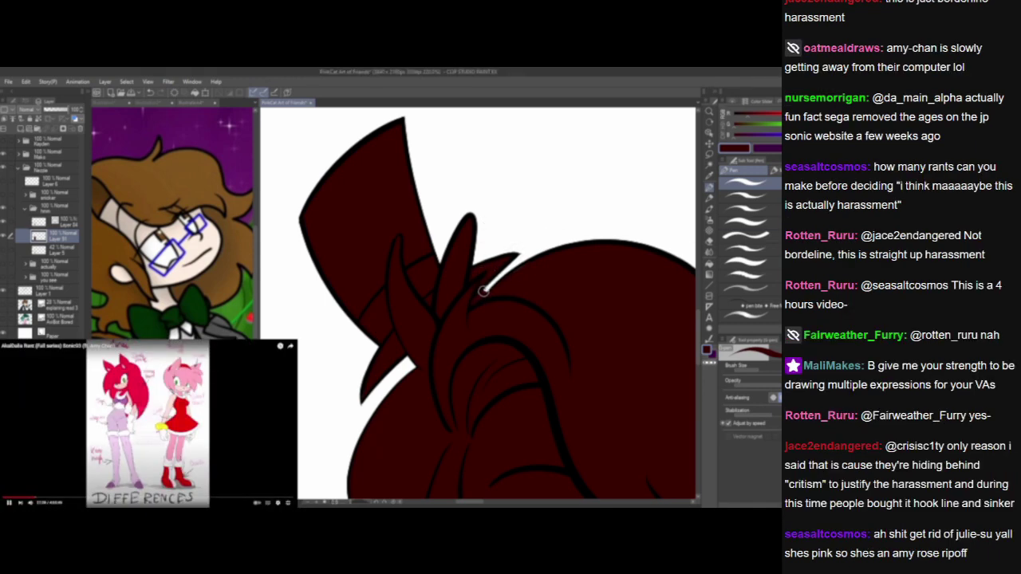
drag(478, 297, 485, 290)
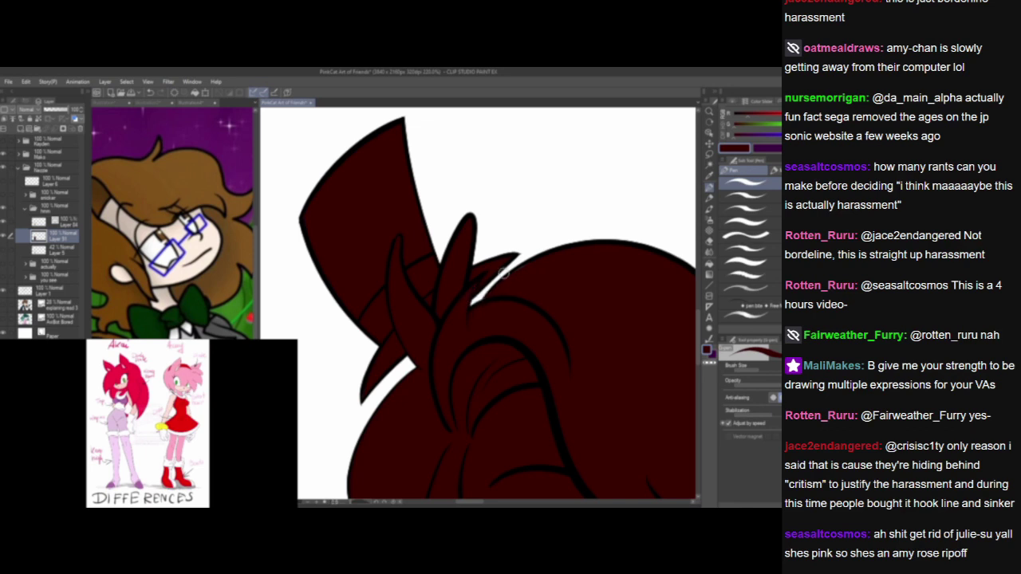
drag(576, 381, 388, 354)
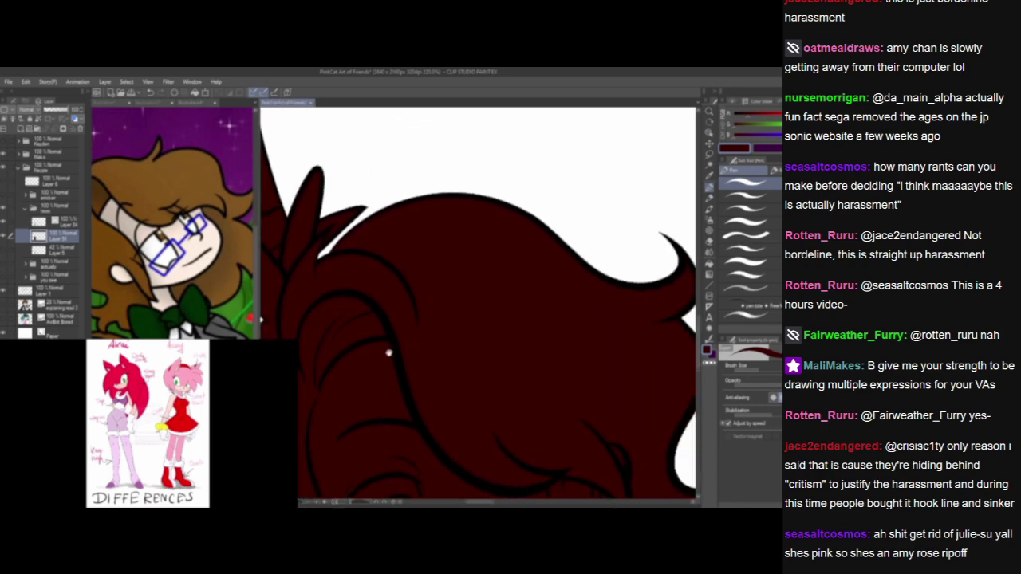
drag(492, 422, 341, 384)
drag(555, 444, 511, 340)
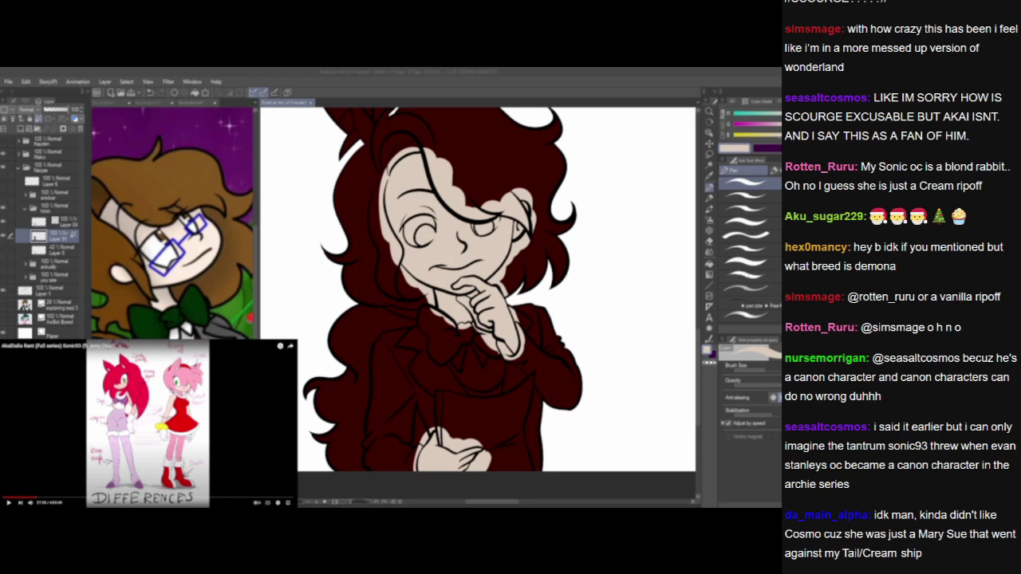
Continue playing the paused rant video.
click(281, 435)
click(246, 434)
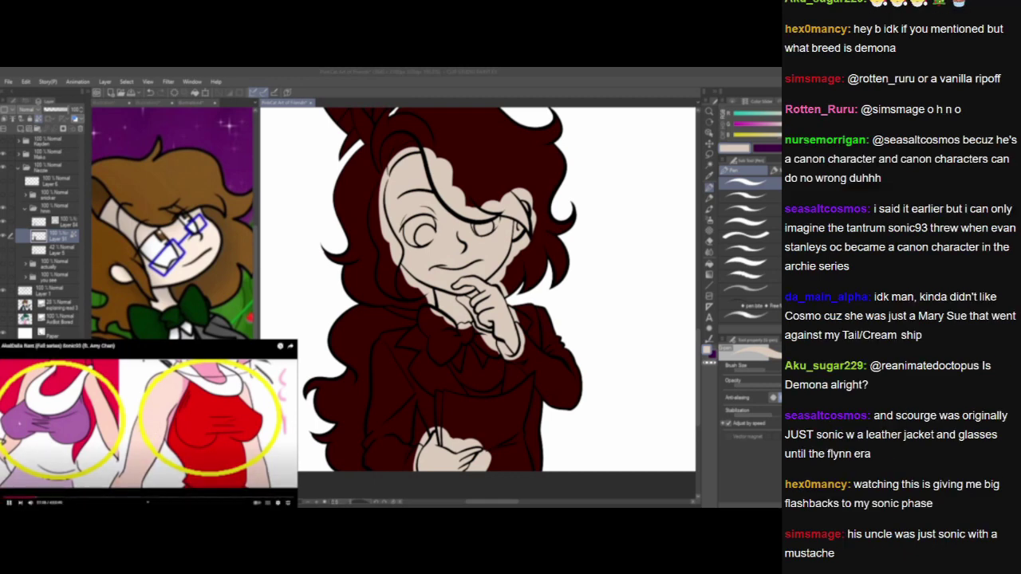
Watch more of the rant video, pausing and resuming it between scenes and leaving it paused.
click(21, 423)
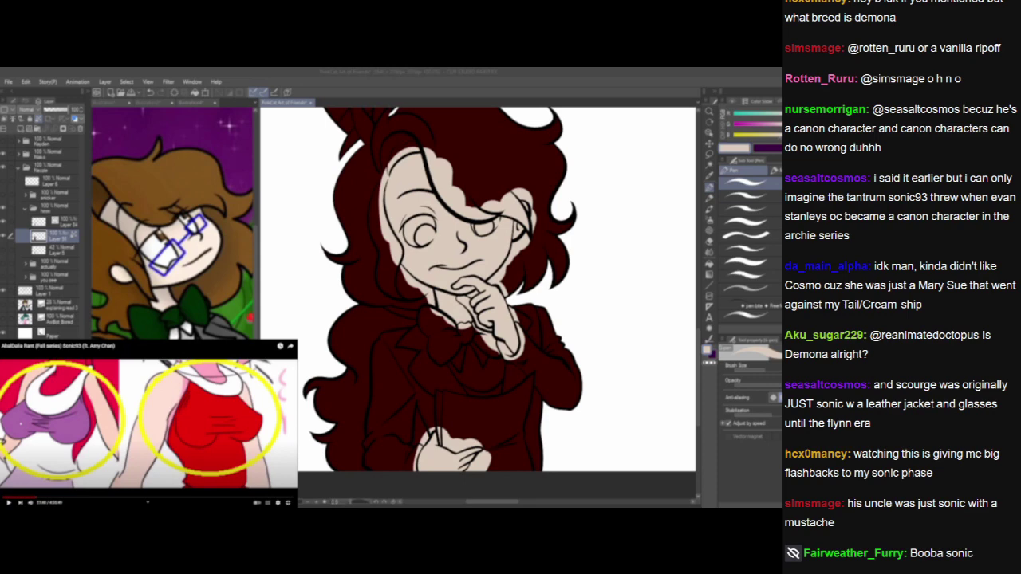
key(space)
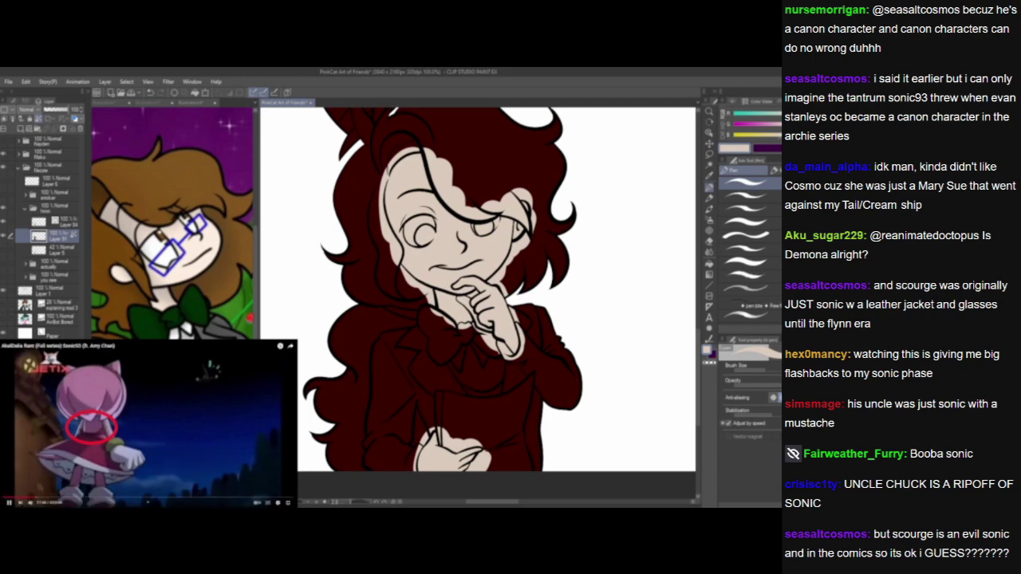
key(space)
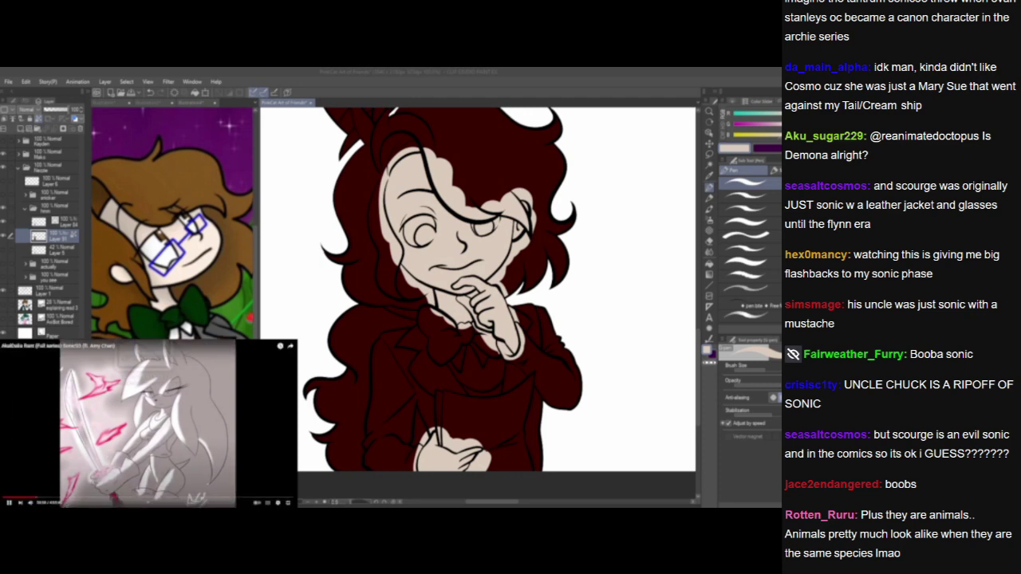
key(space)
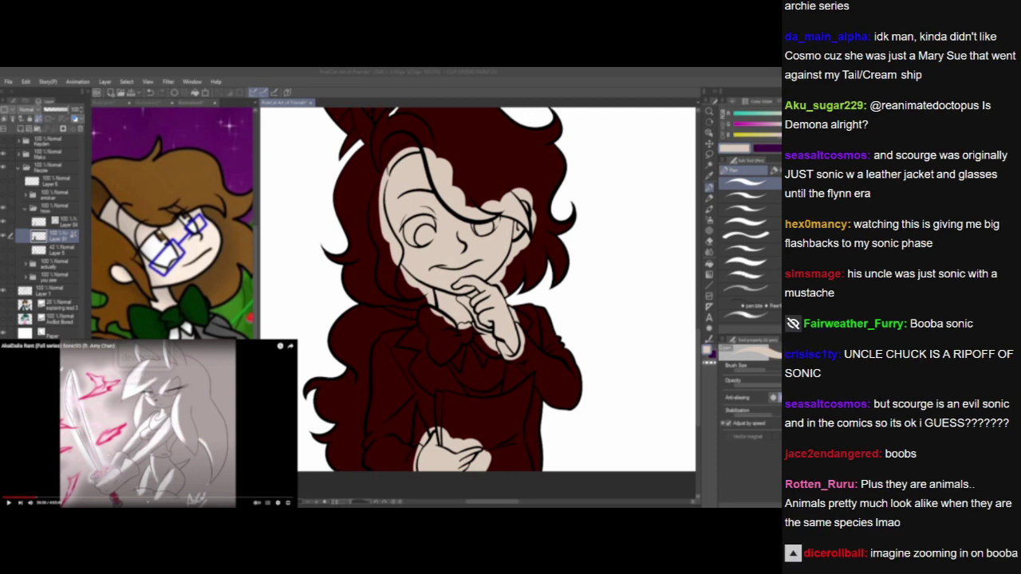
key(k)
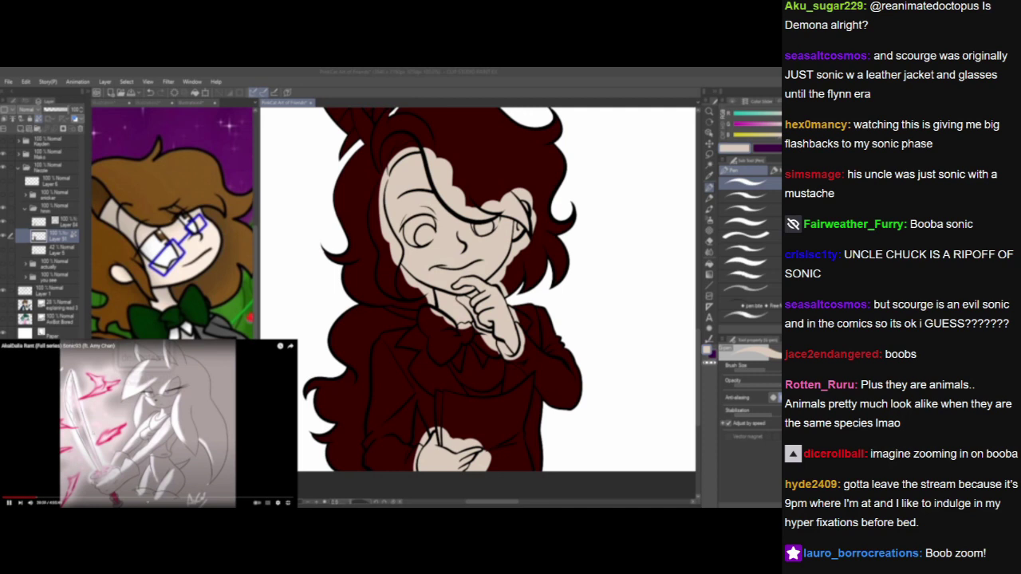
key(k)
key(space)
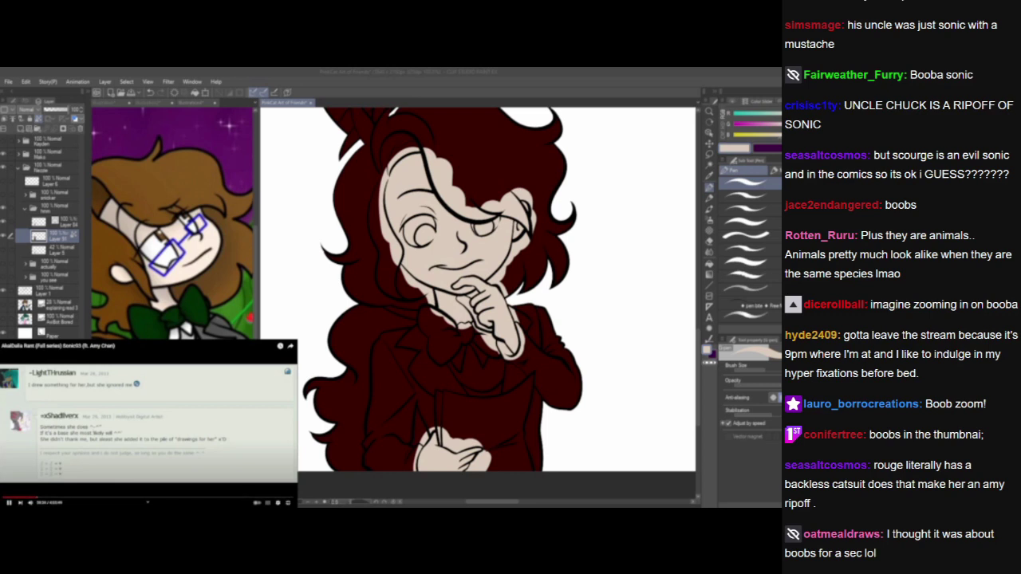
key(space)
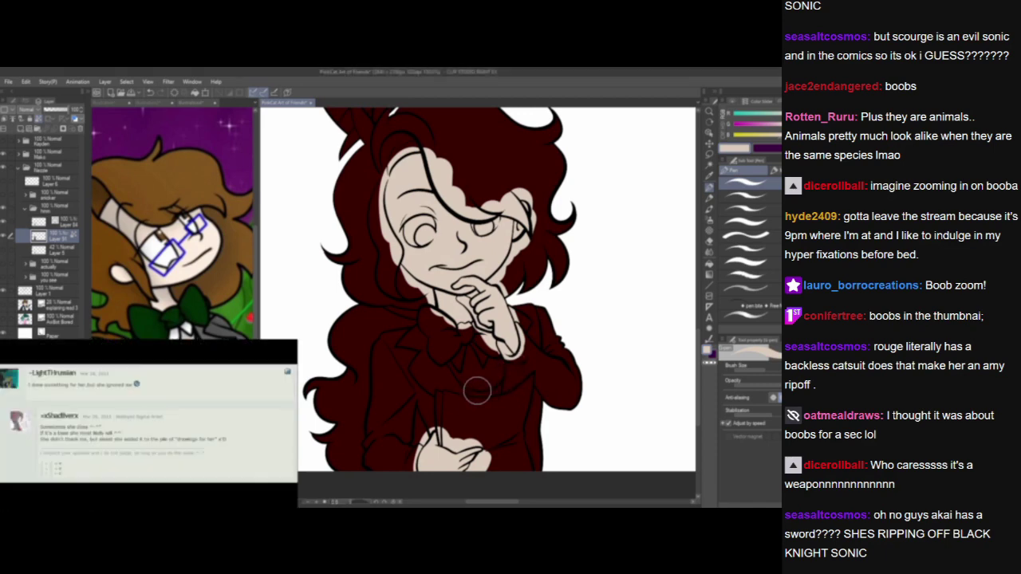
Add a new layer directly above the skin-tone layer in the hand-on-chin pose's folder.
scroll(485, 391, up, 2)
scroll(485, 391, up, 1)
drag(495, 410, 489, 339)
scroll(490, 344, up, 1)
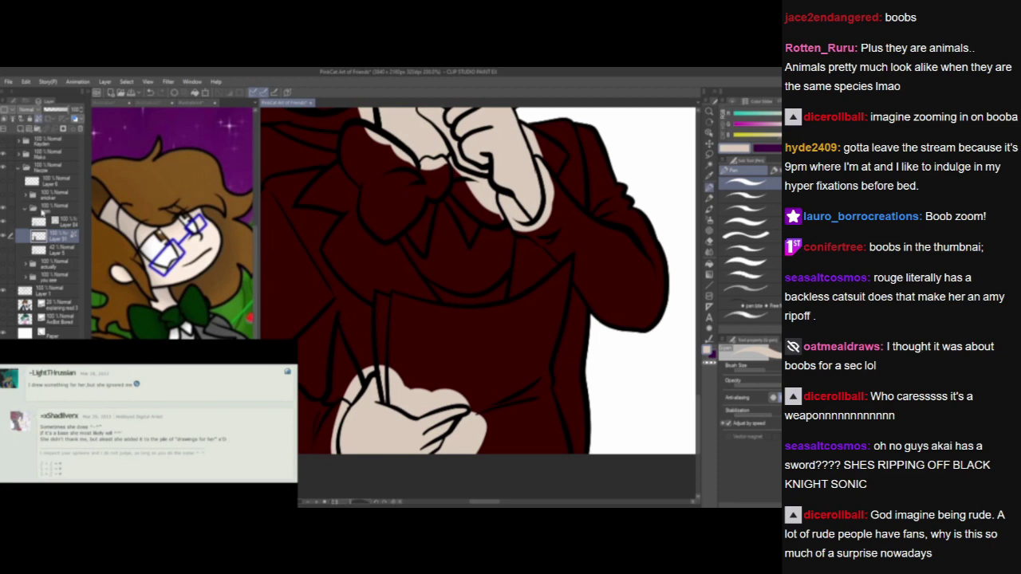
click(24, 126)
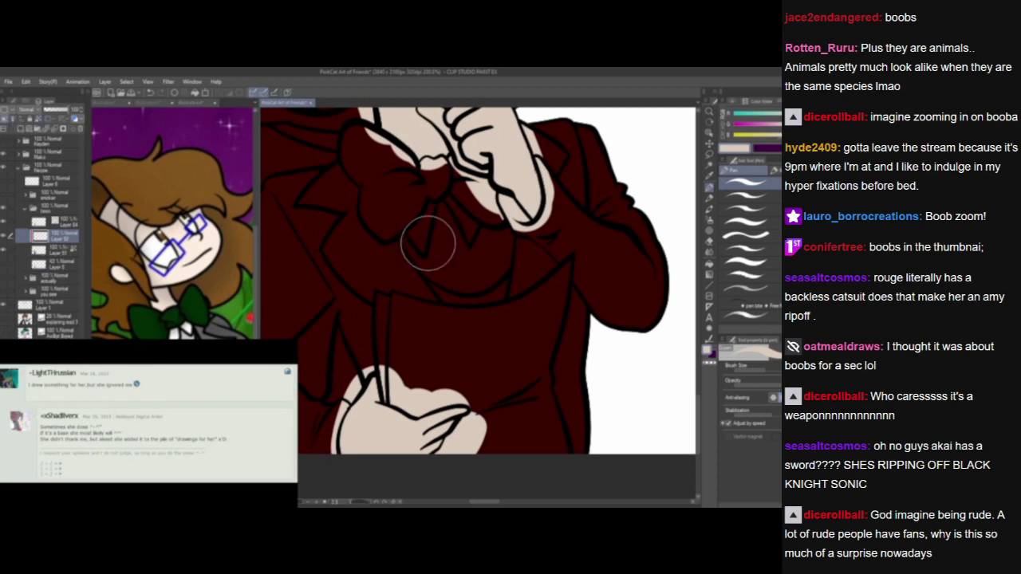
Using the line art layer, auto-select the held folder's front and back areas together with the bow tie's parts.
click(66, 223)
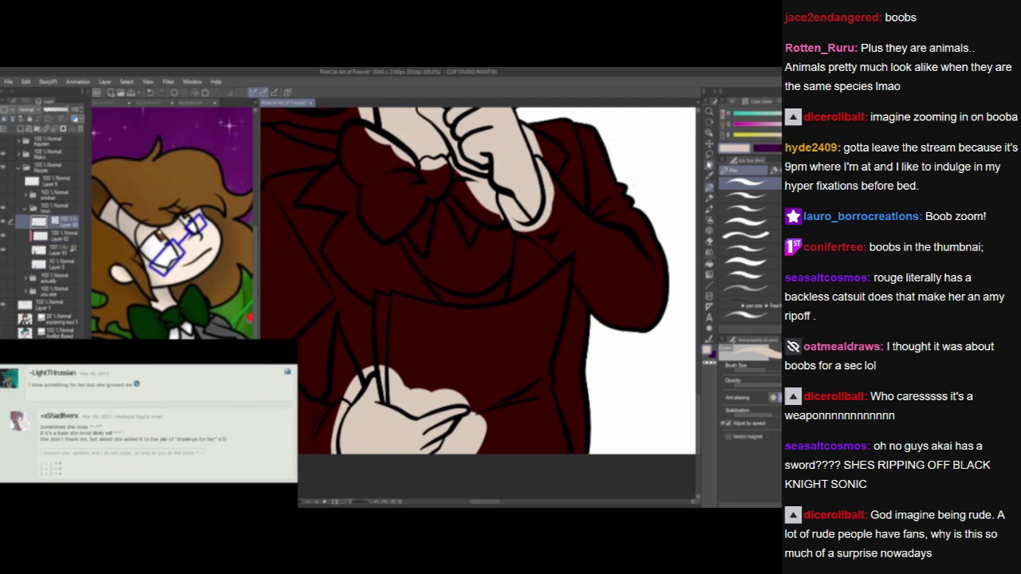
click(709, 166)
click(449, 331)
shift+click(386, 319)
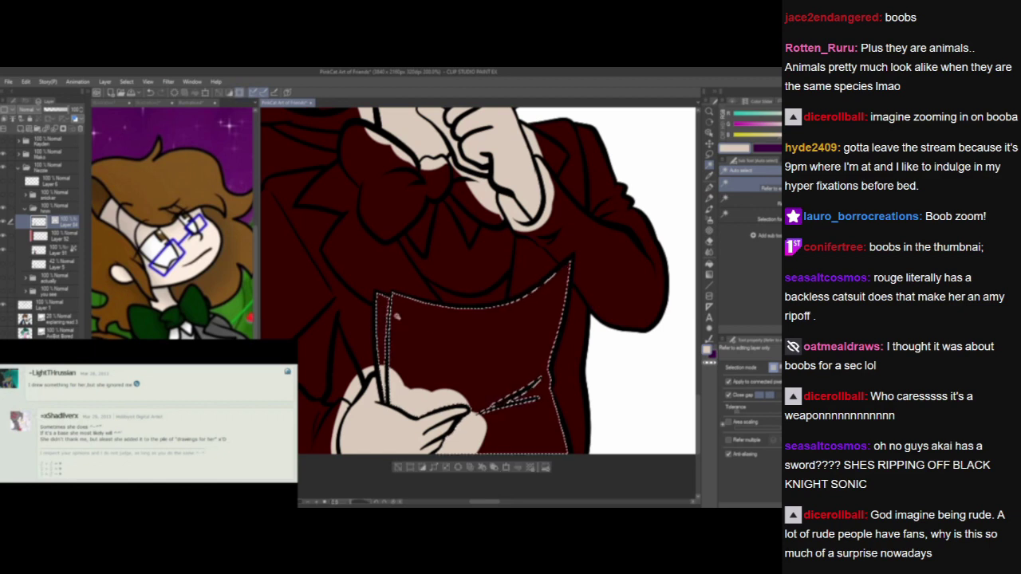
scroll(446, 311, up, 2)
shift+click(451, 269)
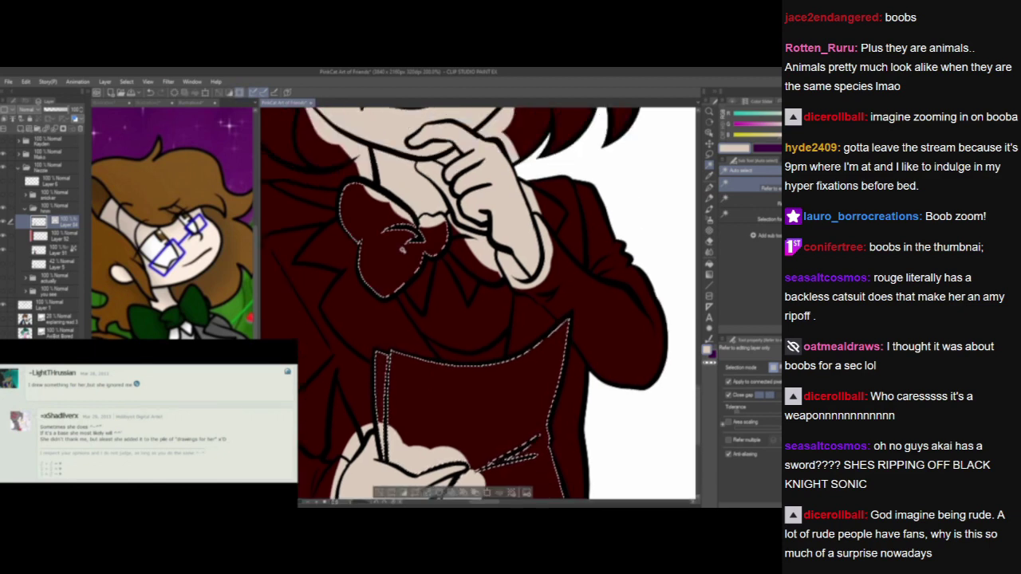
shift+click(452, 267)
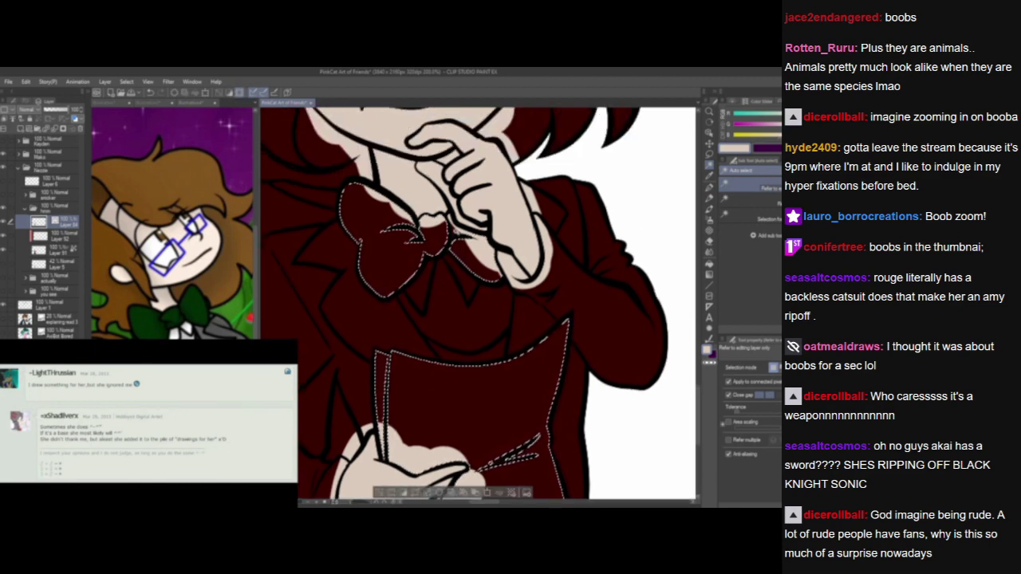
Add the wide-open eye and both visible hat band sections to the automatic selection.
scroll(459, 300, up, 7)
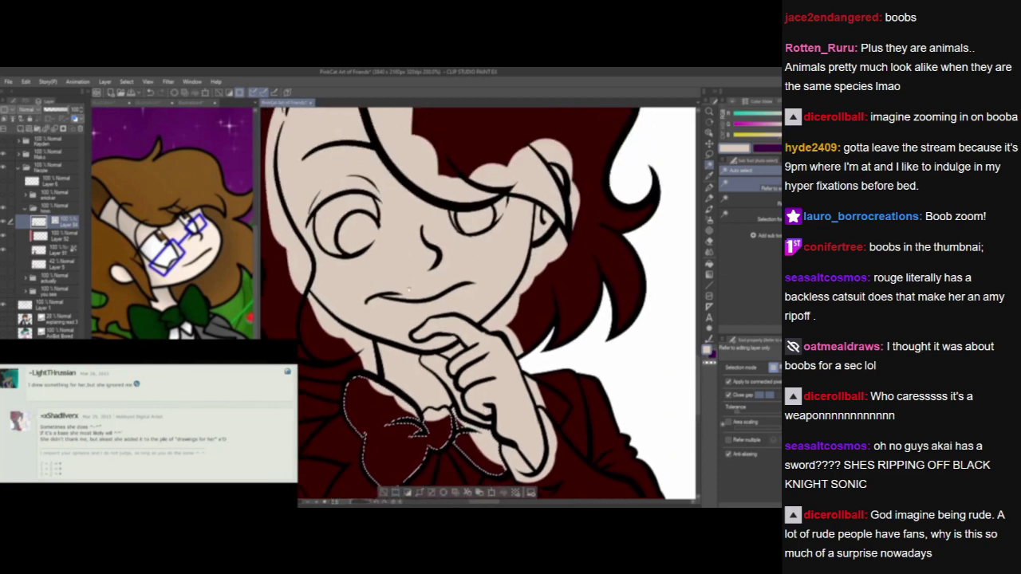
shift+click(367, 243)
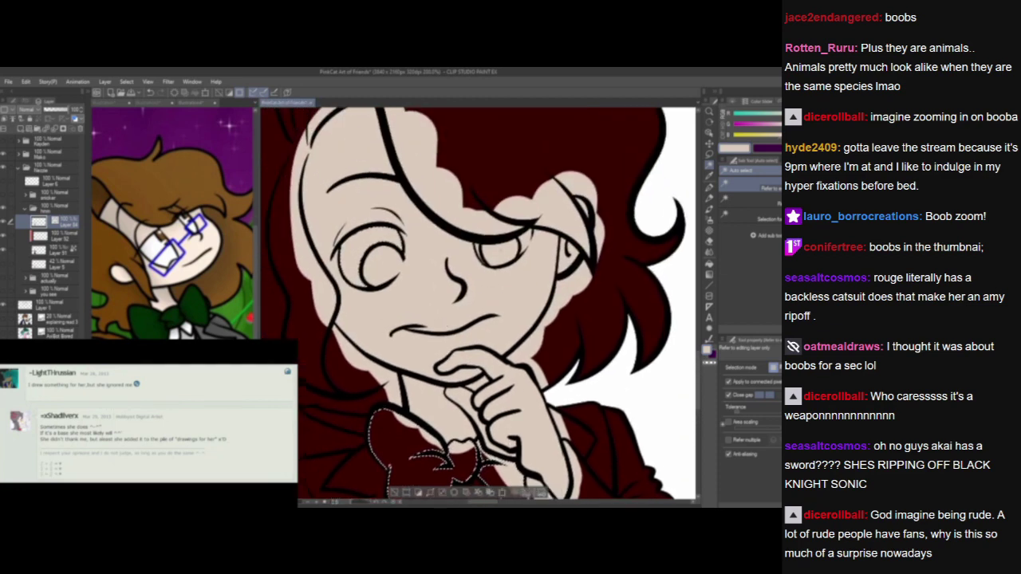
shift+click(481, 250)
drag(335, 200, 447, 350)
shift+click(339, 180)
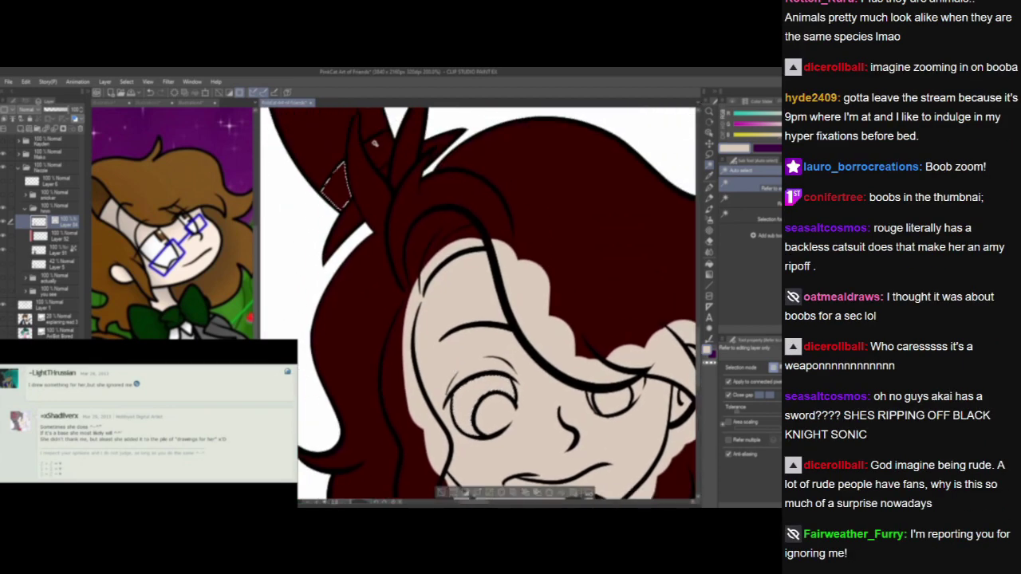
shift+click(373, 147)
Expand the selected area slightly and make the new empty layer active.
drag(576, 353, 486, 256)
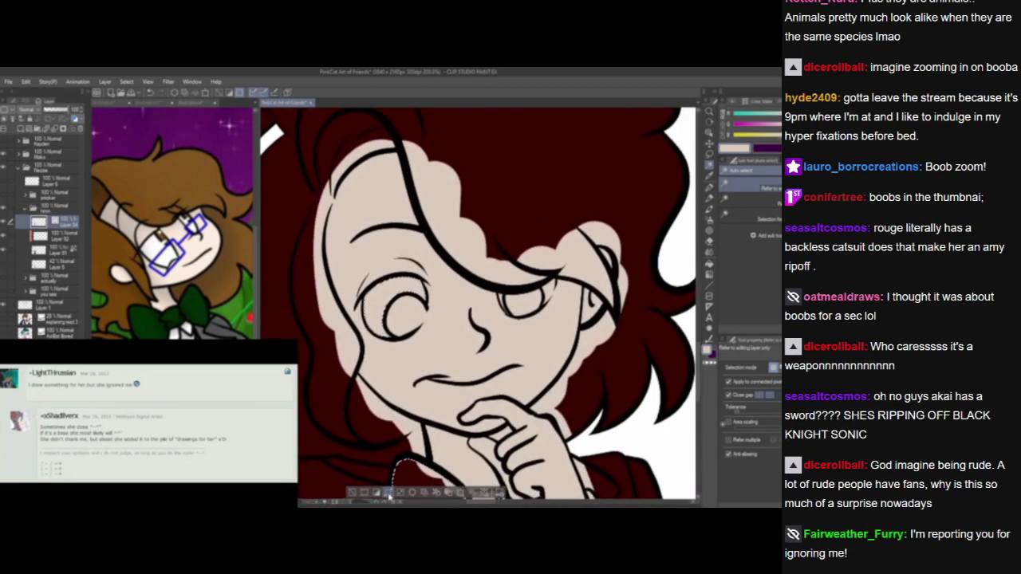
click(388, 493)
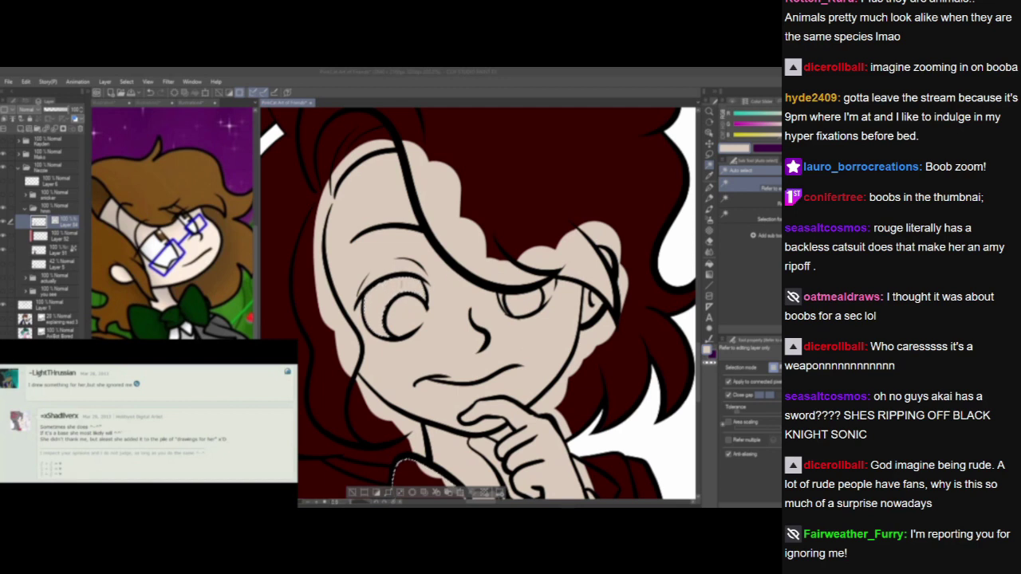
click(148, 424)
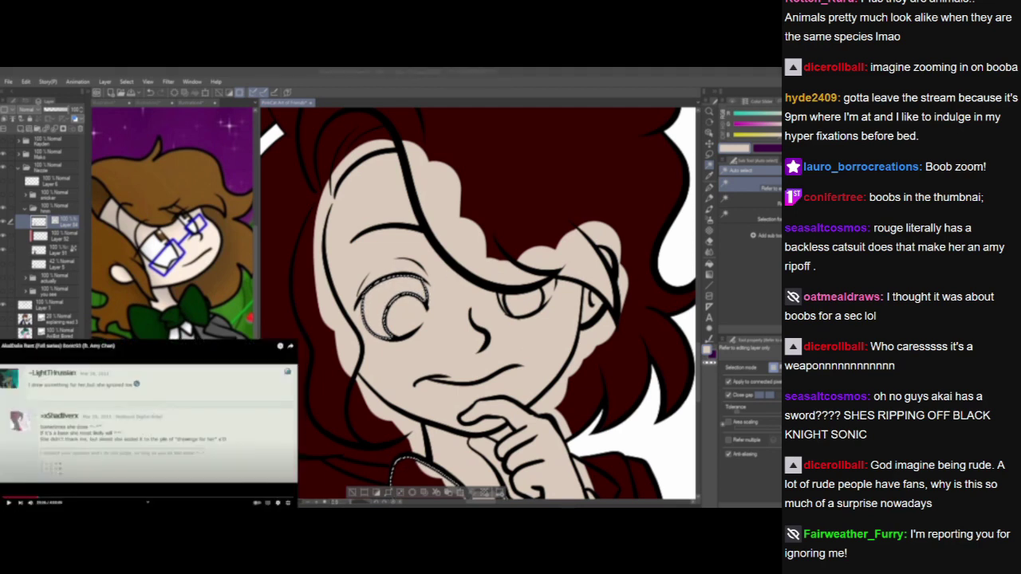
click(63, 239)
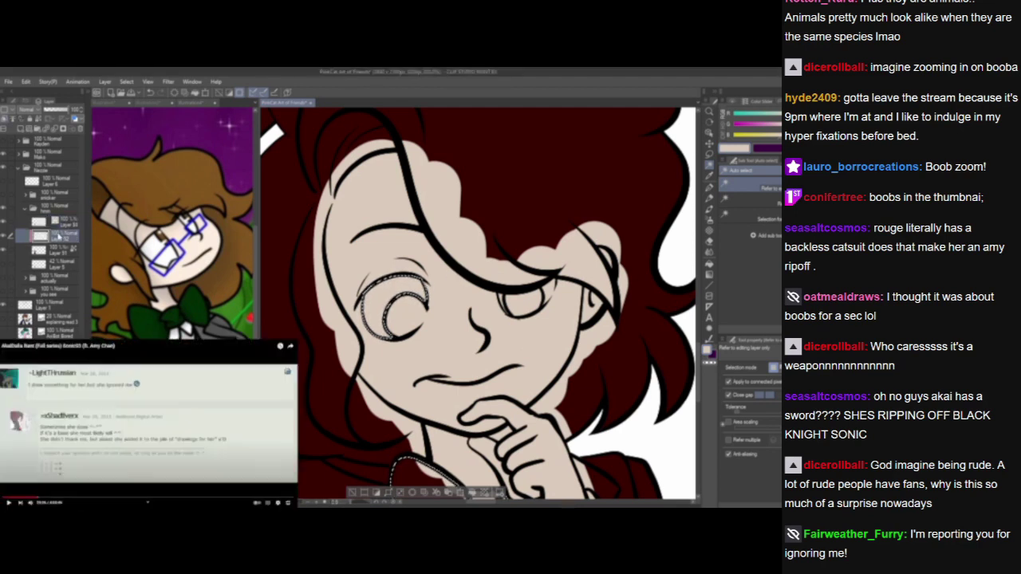
Fill the selected folder, bow tie, eye and hat band areas with bright green, and clear the selection.
drag(504, 407, 450, 204)
drag(441, 470, 452, 354)
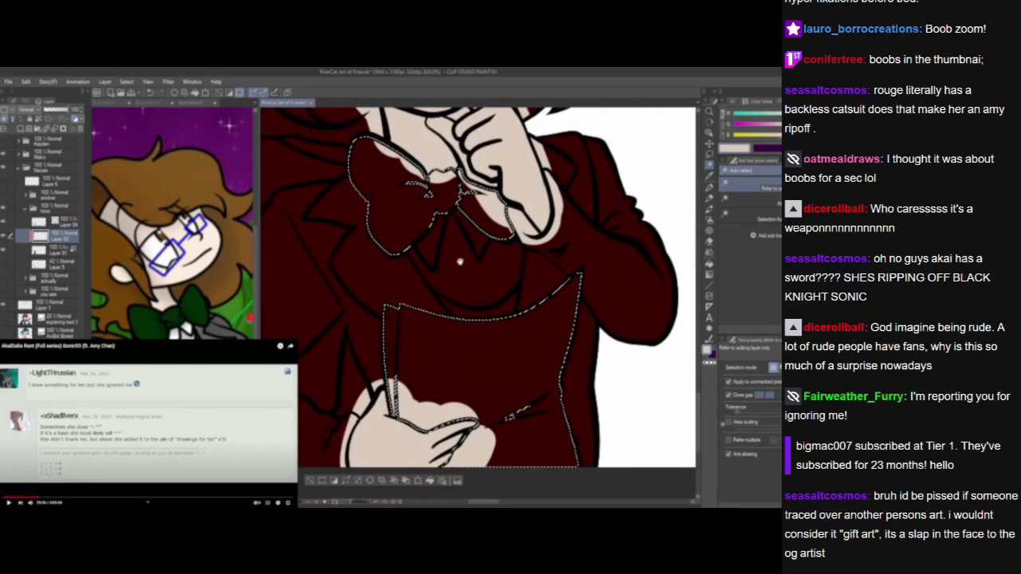
scroll(452, 354, down, 2)
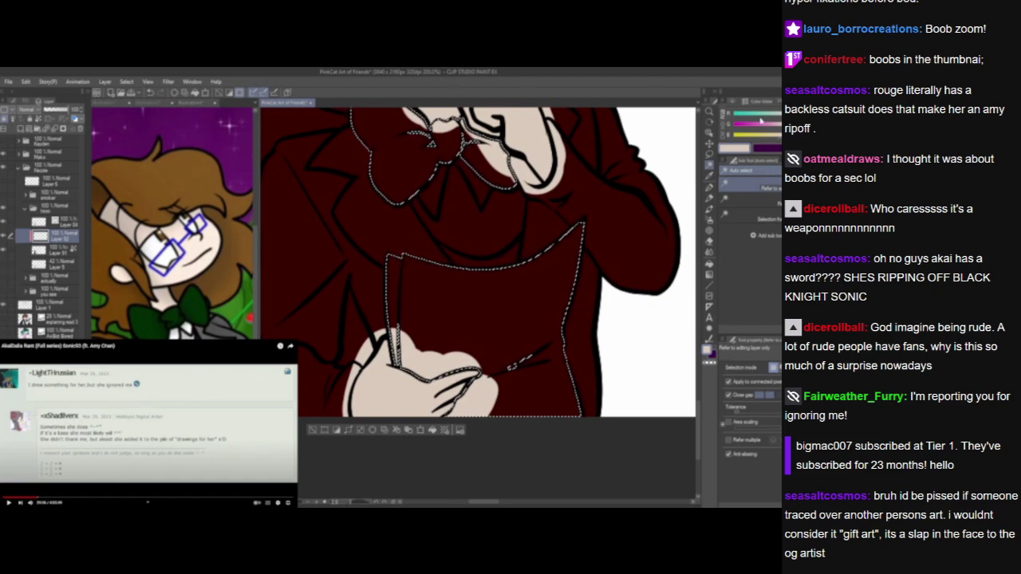
drag(758, 114, 709, 134)
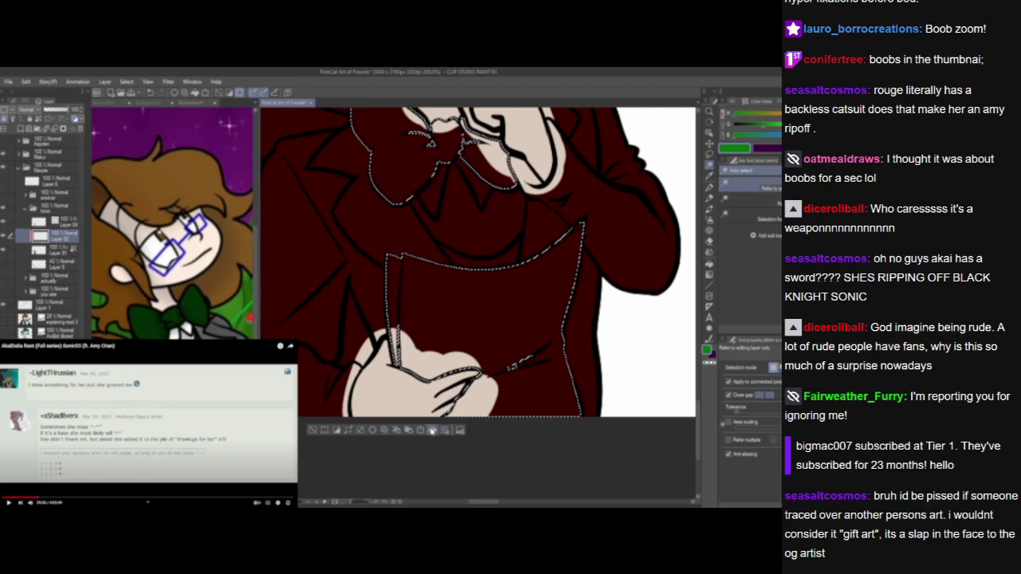
click(420, 433)
click(710, 155)
click(654, 217)
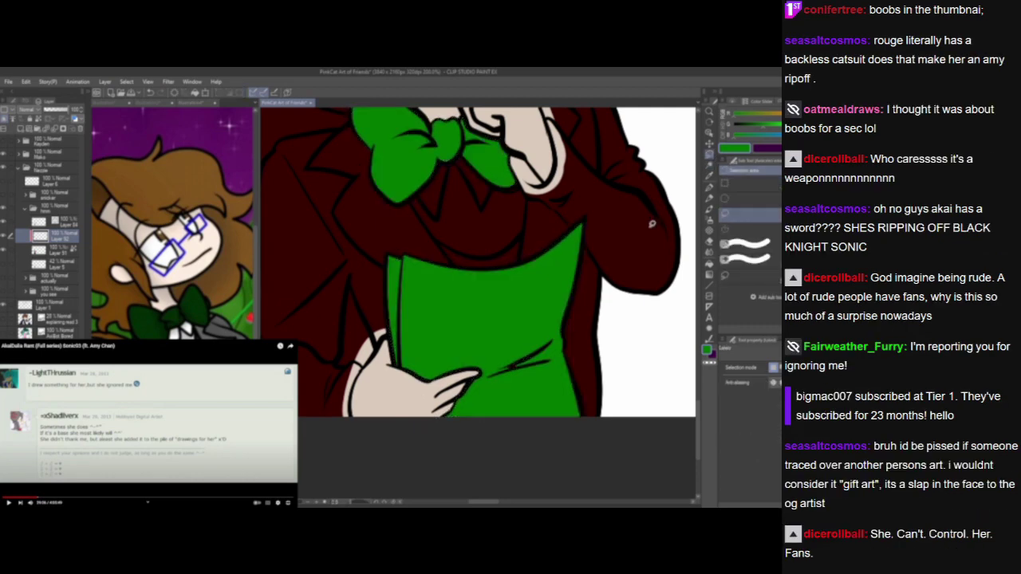
Paint the open eye's unfilled iris and the half-hidden eye green with the Pen.
scroll(581, 325, up, 1)
drag(549, 365, 559, 360)
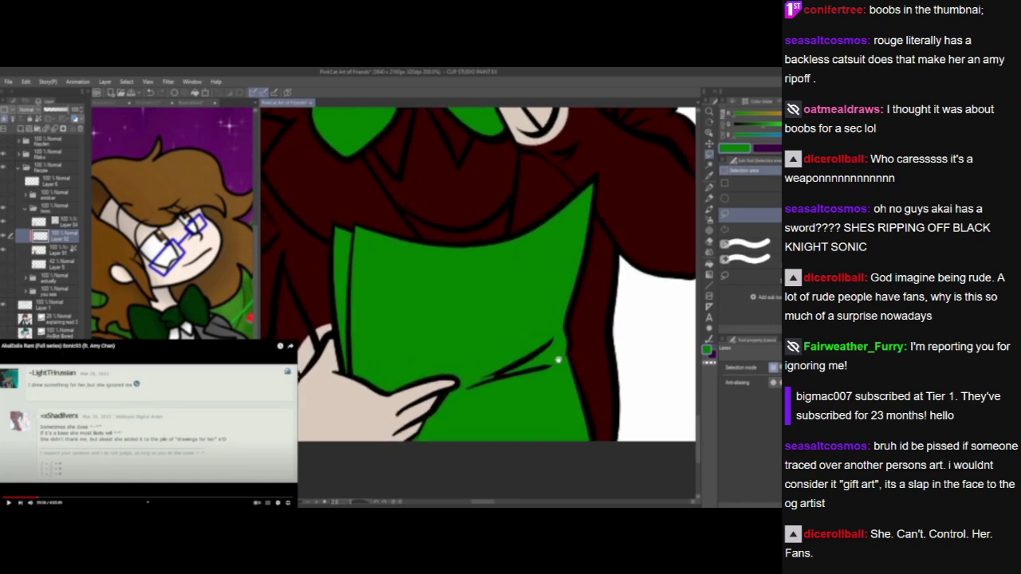
key(p)
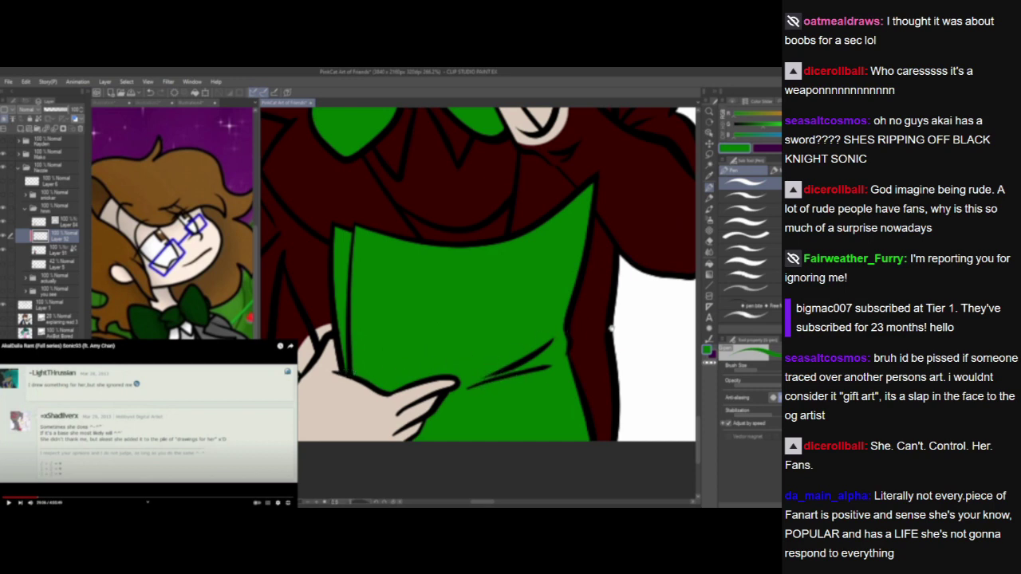
scroll(511, 363, up, 5)
drag(603, 415, 620, 428)
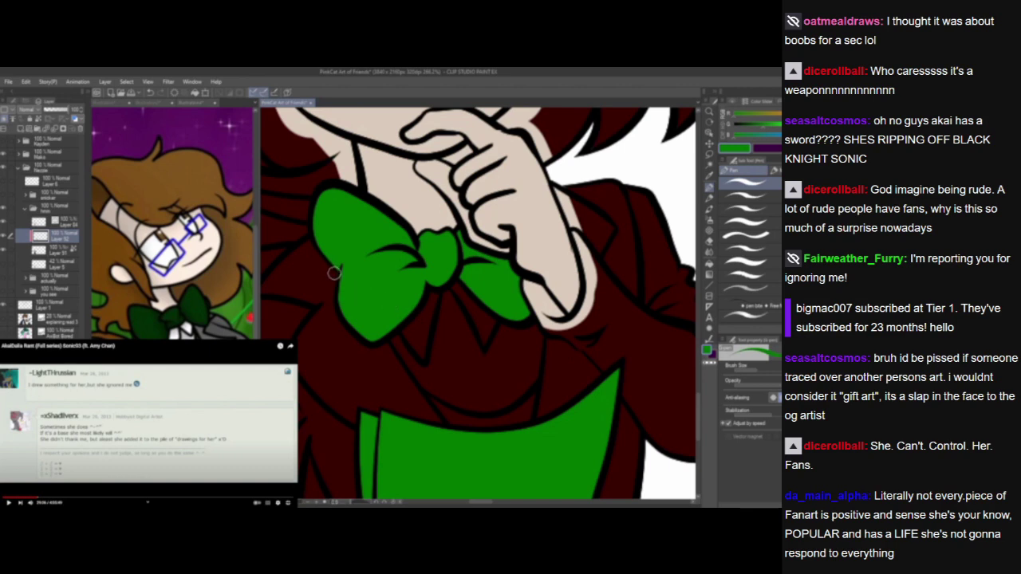
scroll(499, 367, up, 6)
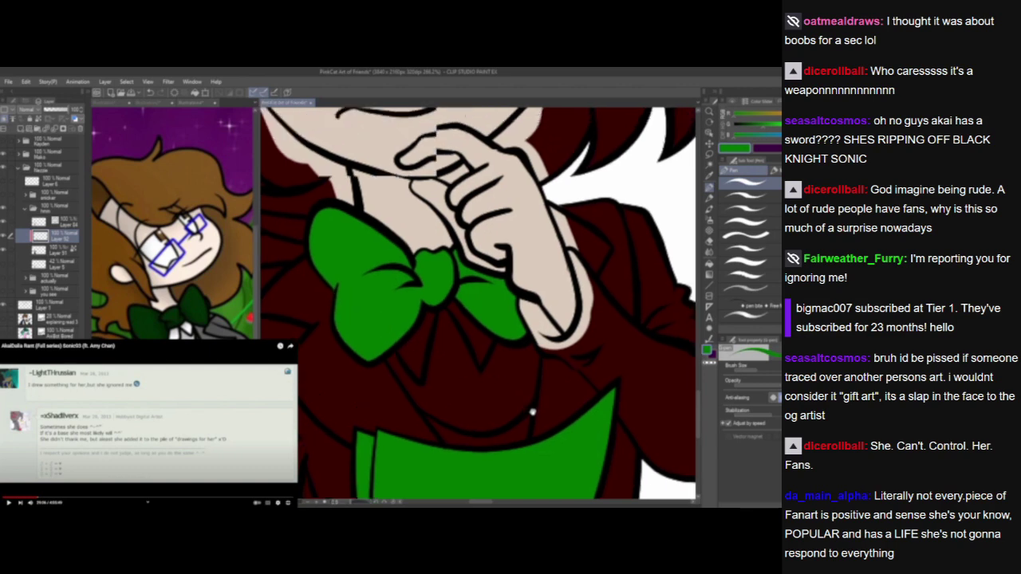
drag(448, 265, 466, 278)
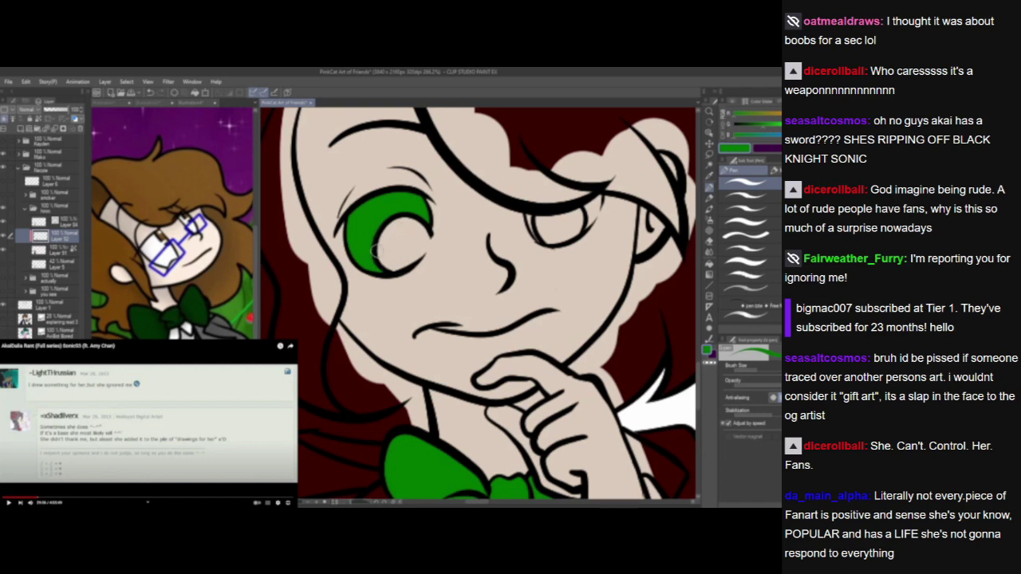
mouse_move(378, 260)
mouse_down()
mouse_move(423, 247)
mouse_move(424, 212)
mouse_move(424, 236)
mouse_move(422, 226)
mouse_move(381, 235)
mouse_move(405, 253)
mouse_move(381, 228)
mouse_move(390, 261)
mouse_move(406, 219)
mouse_move(396, 241)
mouse_up()
mouse_move(527, 214)
mouse_down()
mouse_move(549, 241)
mouse_move(537, 216)
mouse_move(551, 231)
mouse_move(542, 217)
mouse_move(599, 196)
mouse_move(591, 216)
mouse_move(554, 237)
mouse_move(581, 221)
mouse_move(566, 237)
mouse_move(600, 201)
mouse_up()
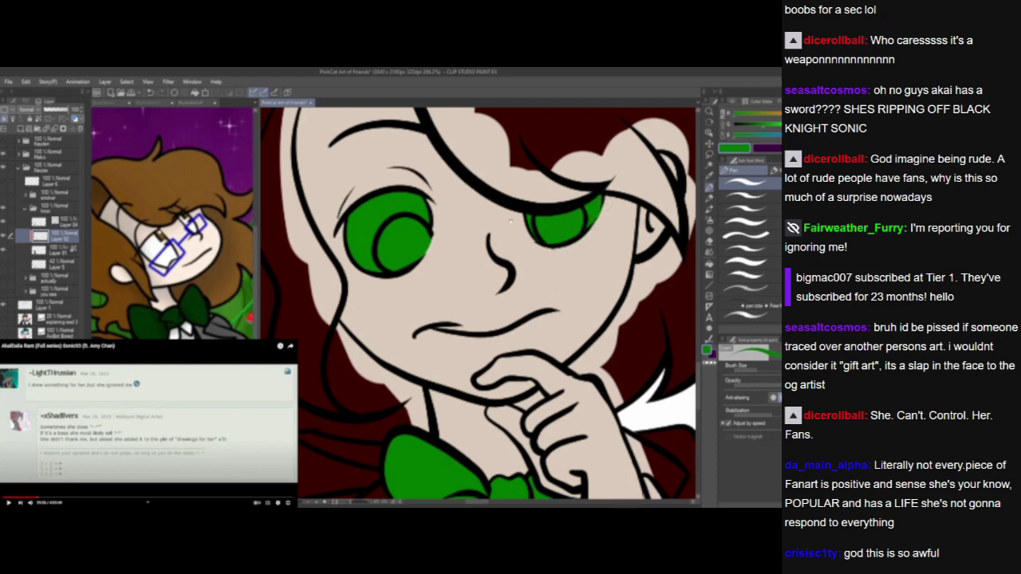
Paint the narrow collar strip extending from the bow tie toward the hair green.
drag(397, 285, 566, 493)
drag(461, 164, 467, 291)
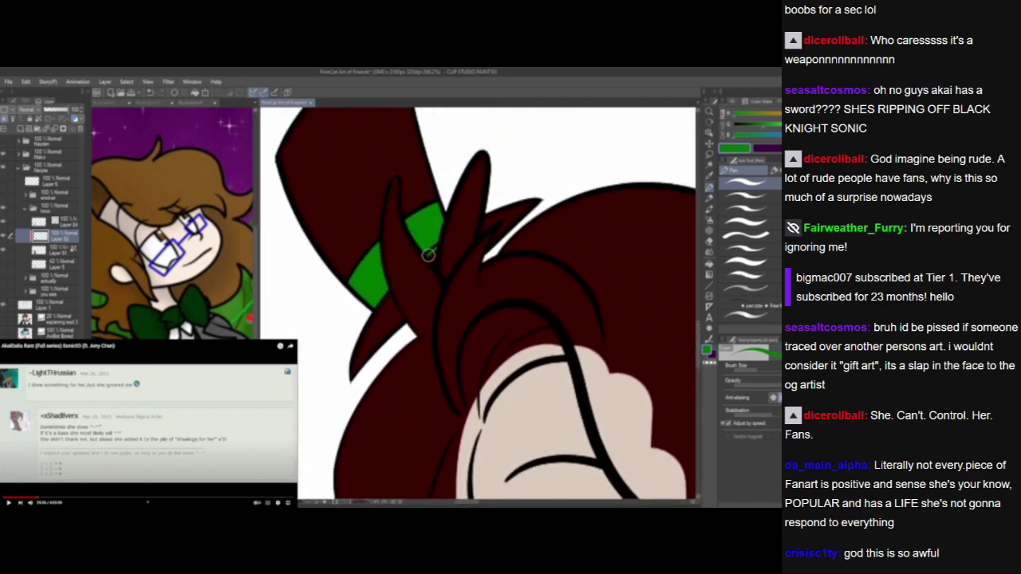
scroll(502, 381, down, 5)
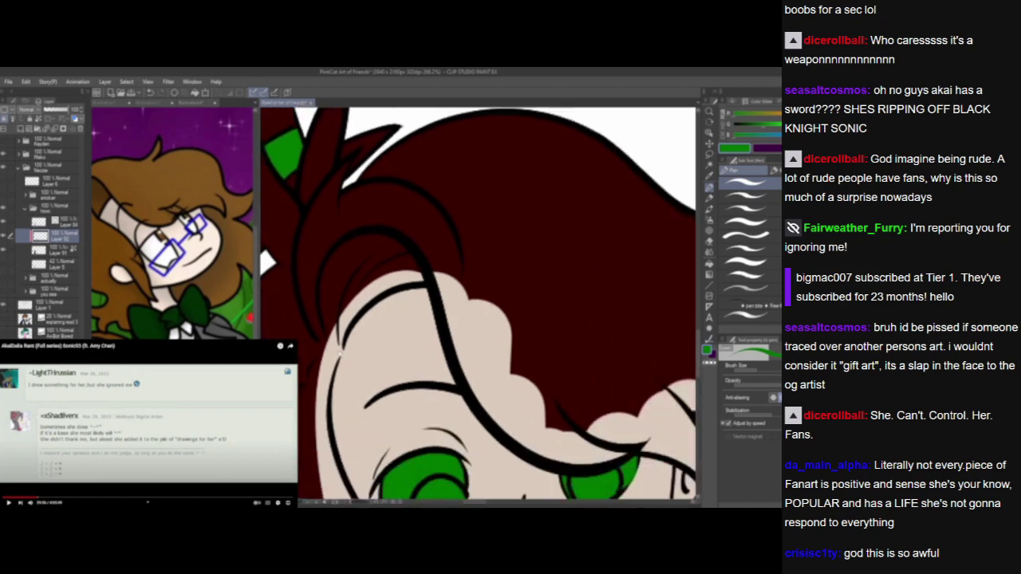
scroll(341, 360, down, 4)
drag(375, 393, 423, 208)
drag(434, 349, 434, 327)
scroll(435, 327, down, 5)
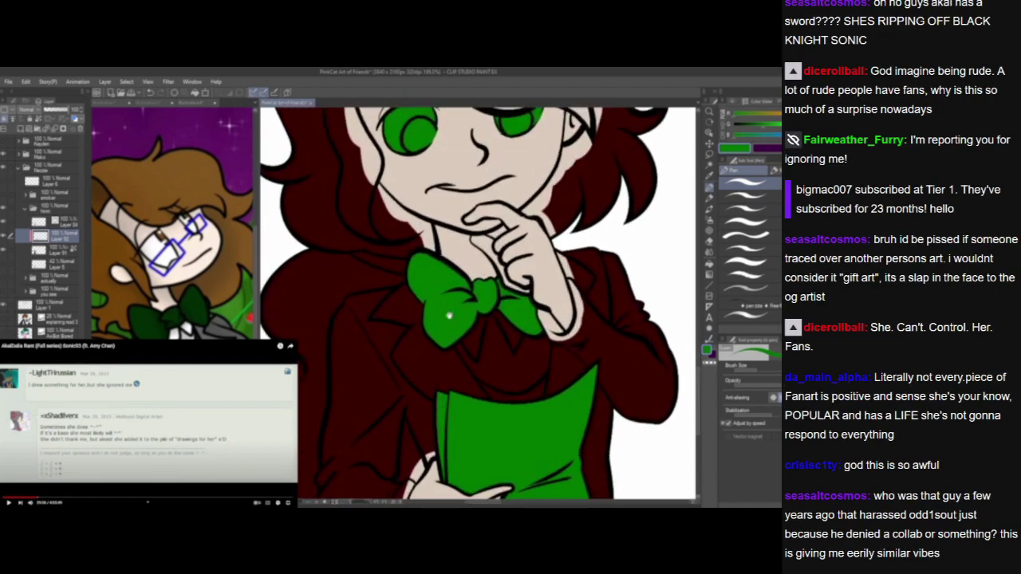
scroll(381, 177, up, 3)
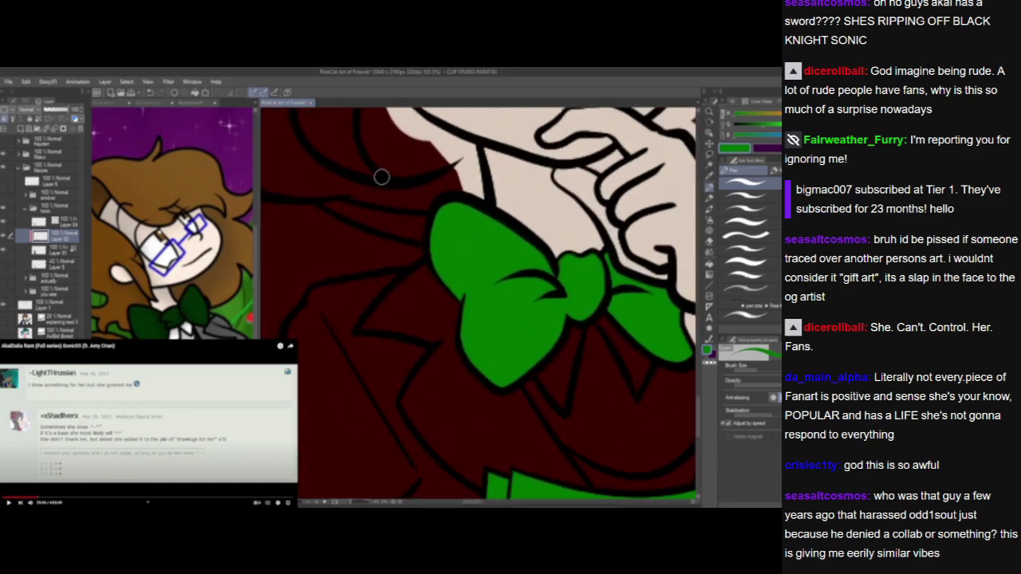
mouse_move(328, 204)
mouse_down()
mouse_move(417, 234)
mouse_move(345, 218)
mouse_move(395, 220)
mouse_move(346, 207)
mouse_move(421, 222)
mouse_move(354, 214)
mouse_move(421, 231)
mouse_up()
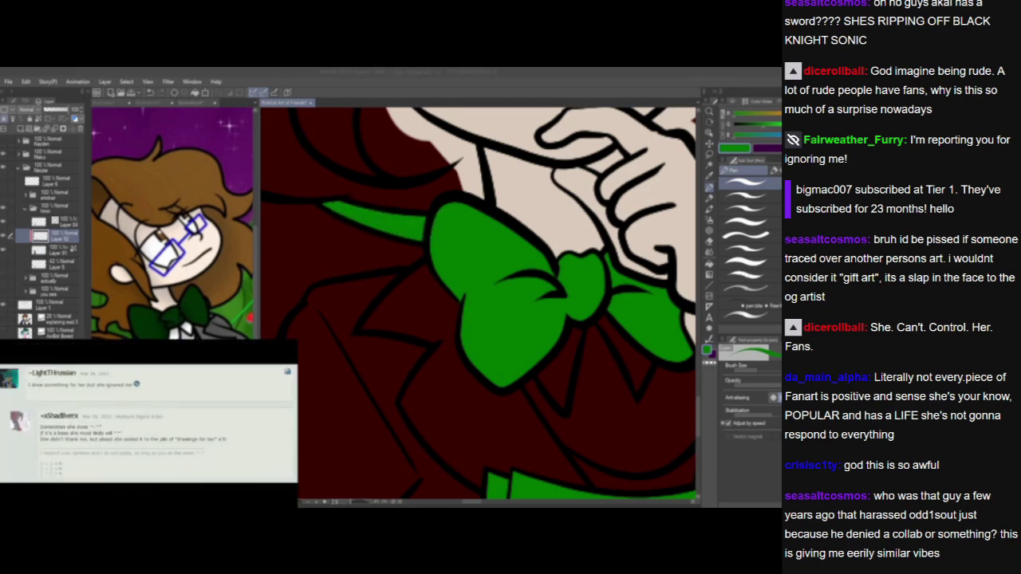
Pause the video and paint the shirt front and collar below the bow tie white on the base colour layer, Layer 51.
scroll(504, 387, down, 2)
drag(479, 334, 472, 324)
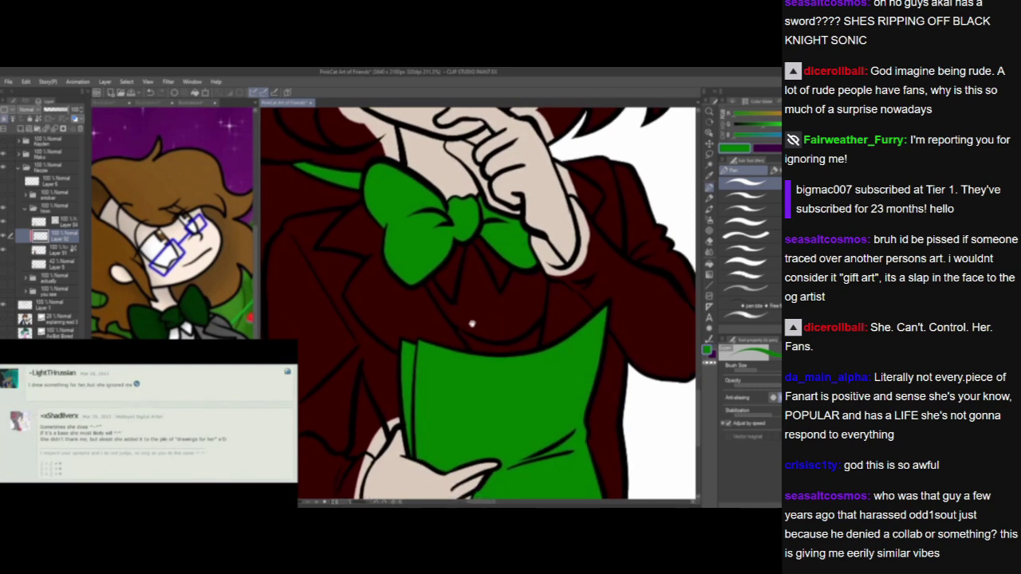
key(c)
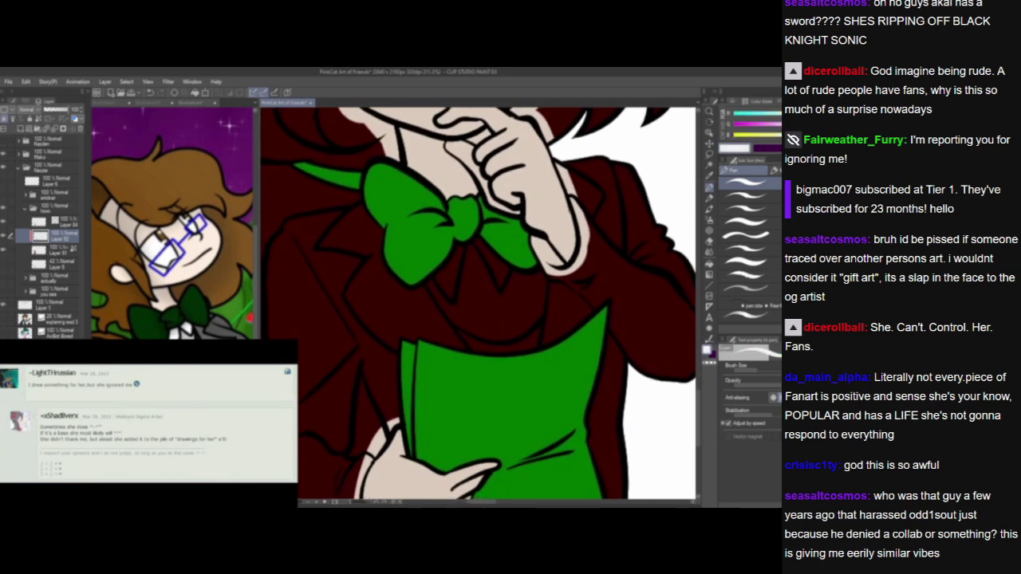
click(61, 252)
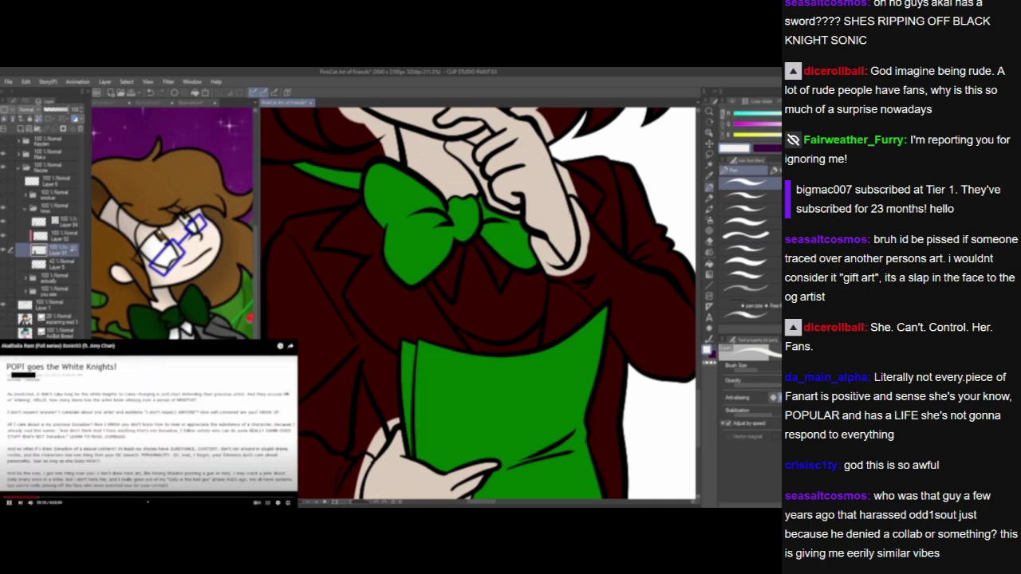
click(68, 404)
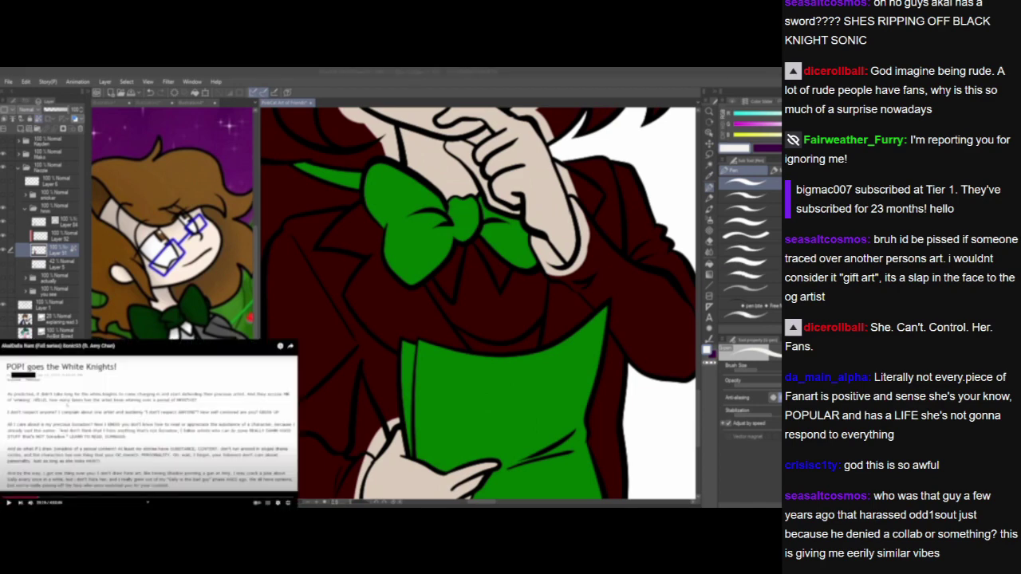
click(478, 304)
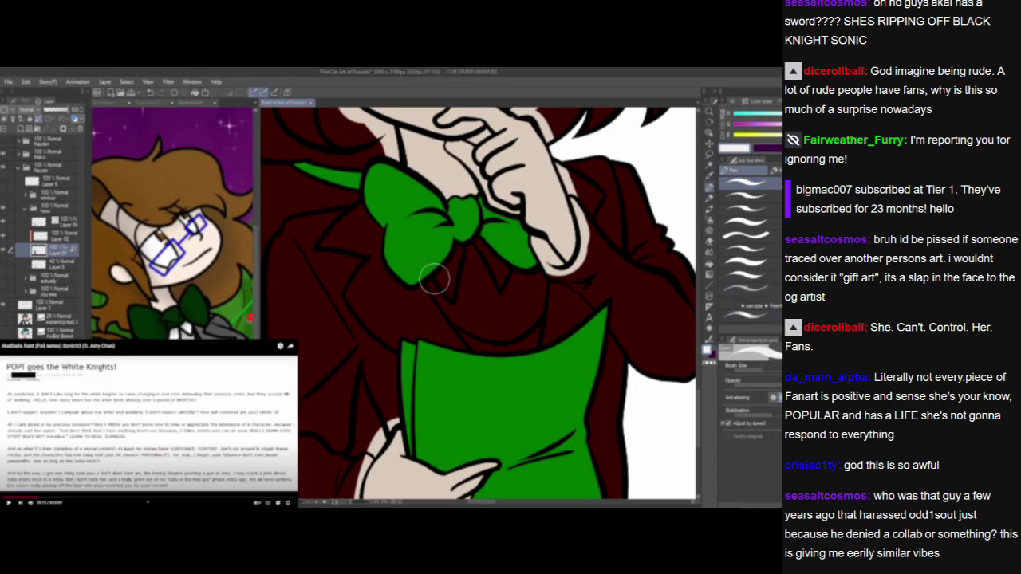
mouse_move(434, 279)
mouse_down()
mouse_move(468, 327)
mouse_move(447, 272)
mouse_move(481, 238)
mouse_move(467, 279)
mouse_move(491, 339)
mouse_move(492, 255)
mouse_move(499, 325)
mouse_move(517, 257)
mouse_move(523, 321)
mouse_move(533, 270)
mouse_up()
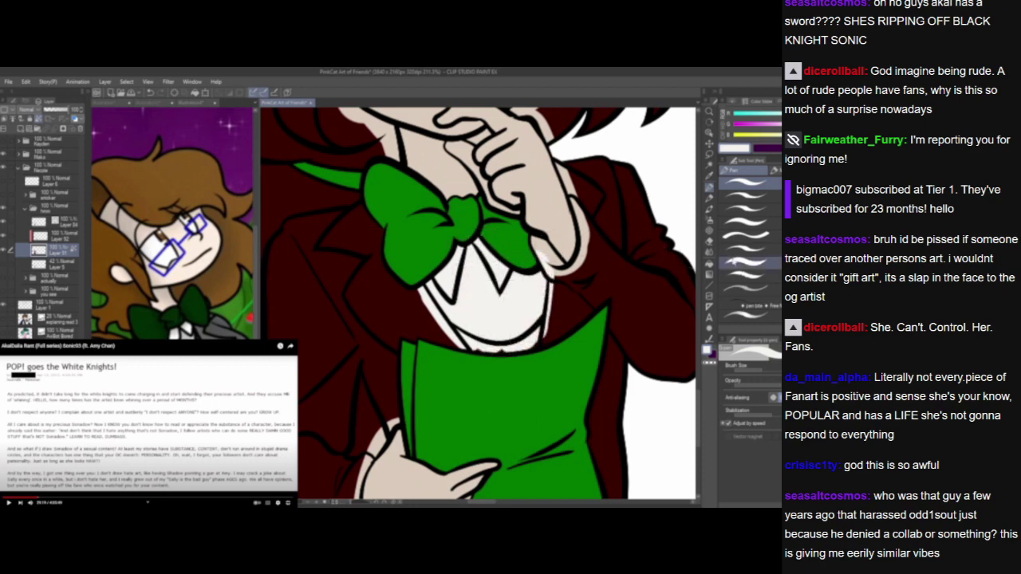
scroll(510, 274, up, 4)
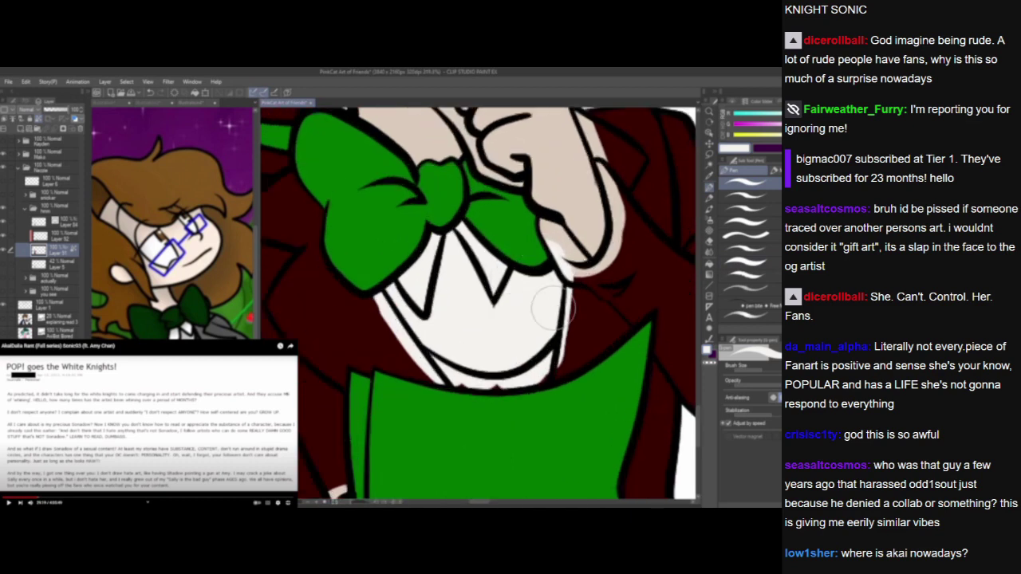
drag(546, 317, 540, 292)
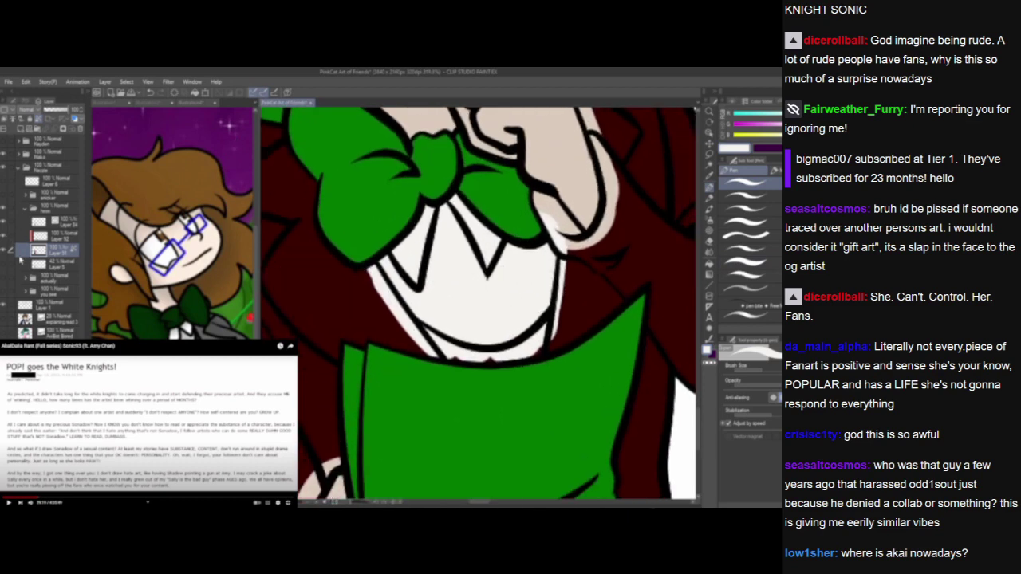
Recolour the bow tie with the dark green sampled from the reference picture, and make the held papers white.
alt+click(194, 307)
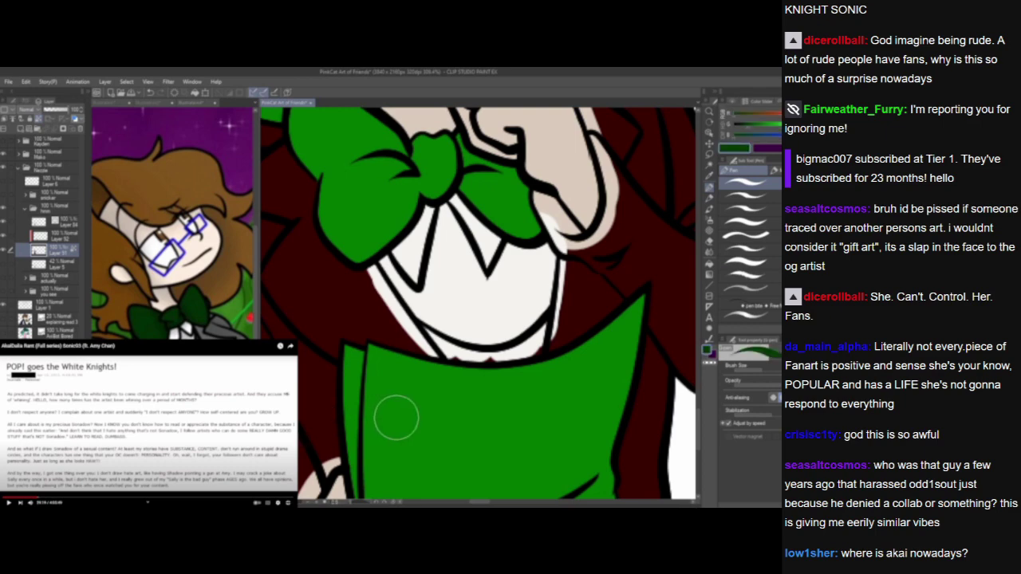
scroll(386, 375, down, 4)
drag(390, 340, 460, 405)
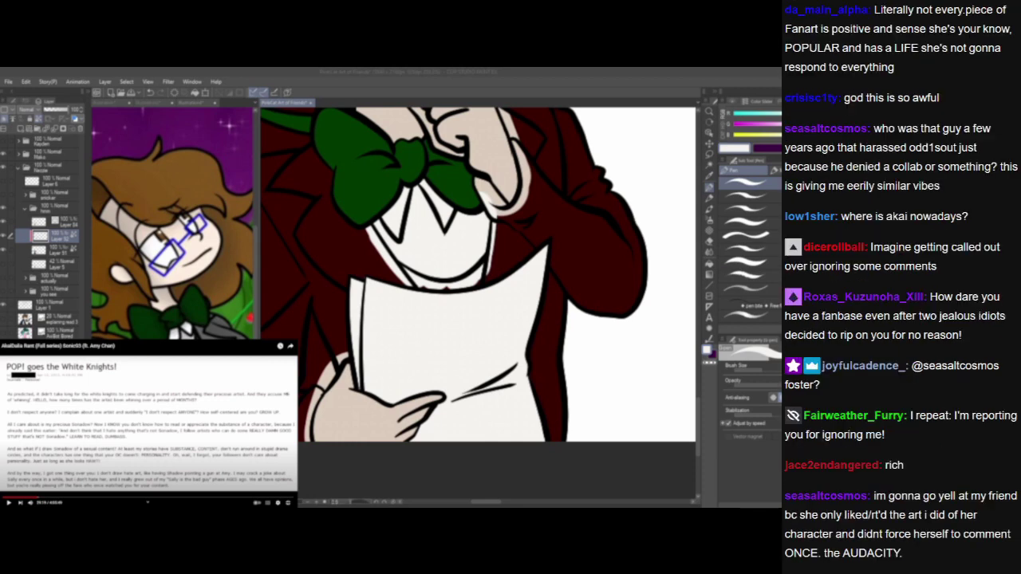
Resume the rant video, pause it once, and continue watching.
key(space)
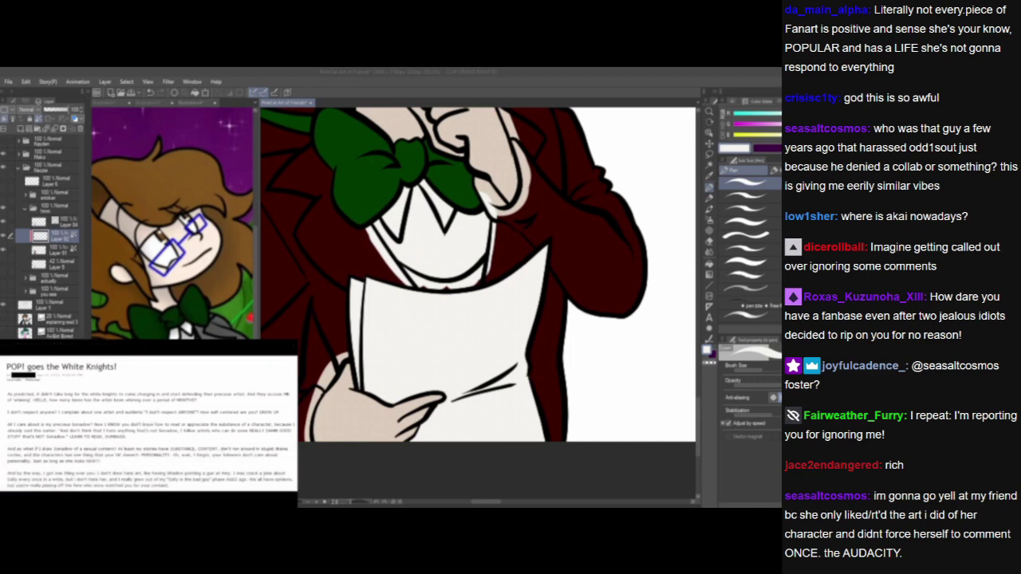
drag(328, 316, 393, 329)
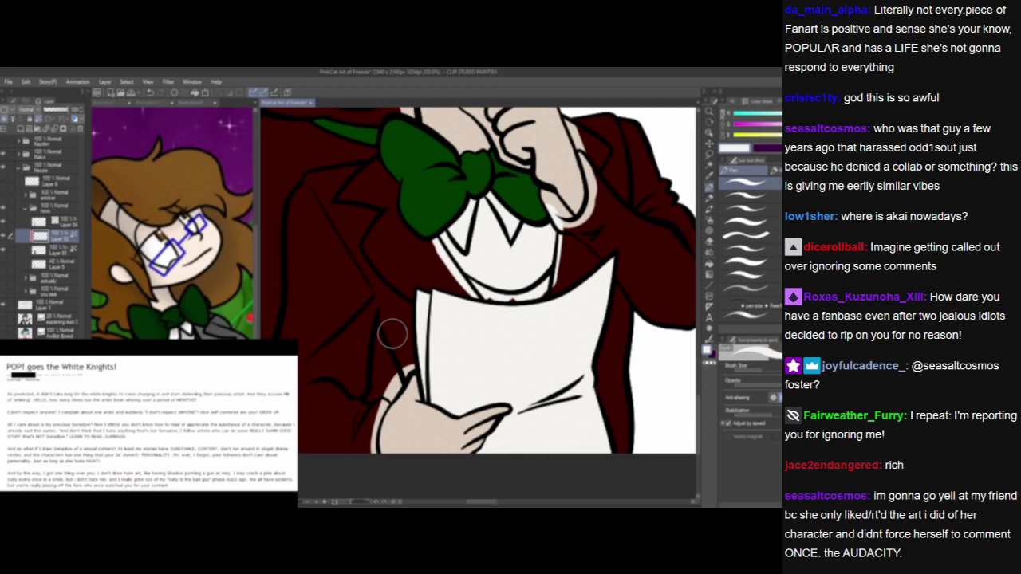
click(45, 418)
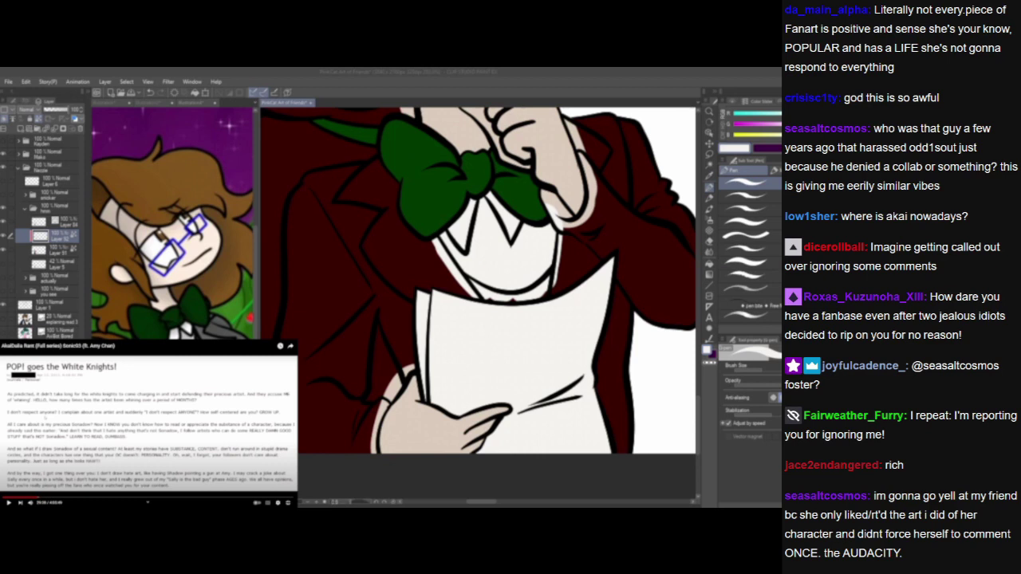
key(space)
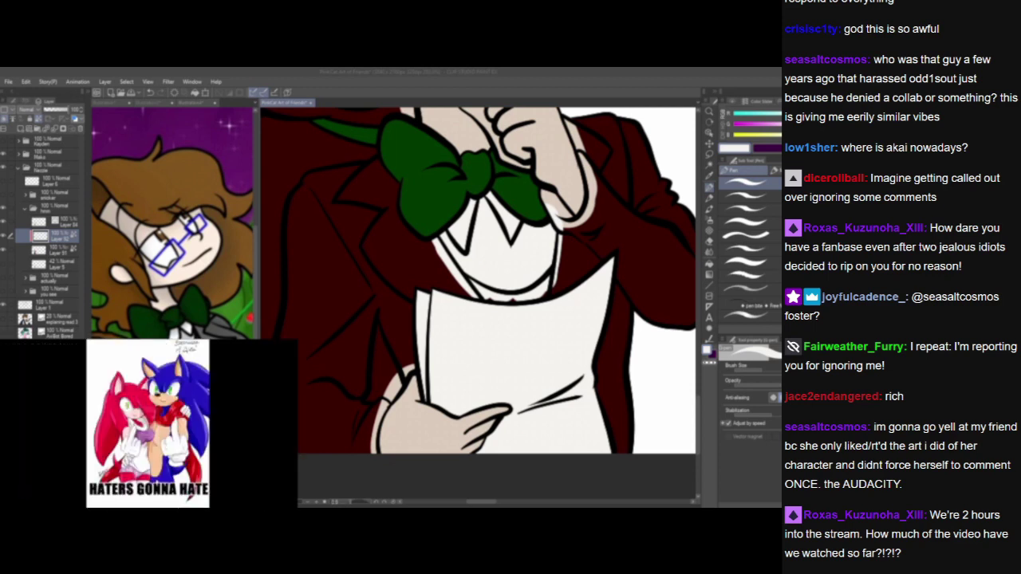
Add a new layer directly below the bow tie and papers layer, and colour the jacket dark grey.
click(20, 128)
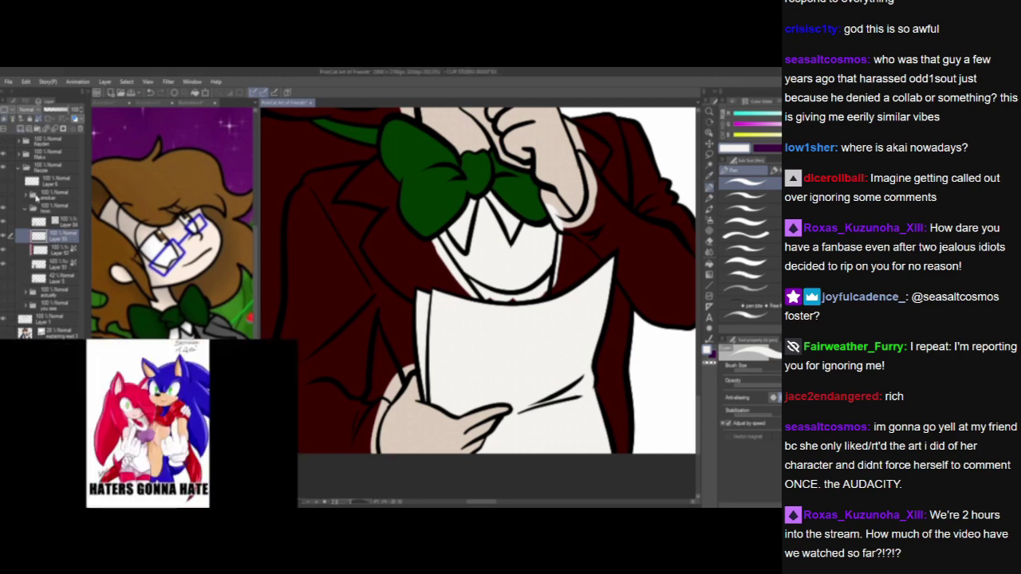
drag(61, 237, 60, 255)
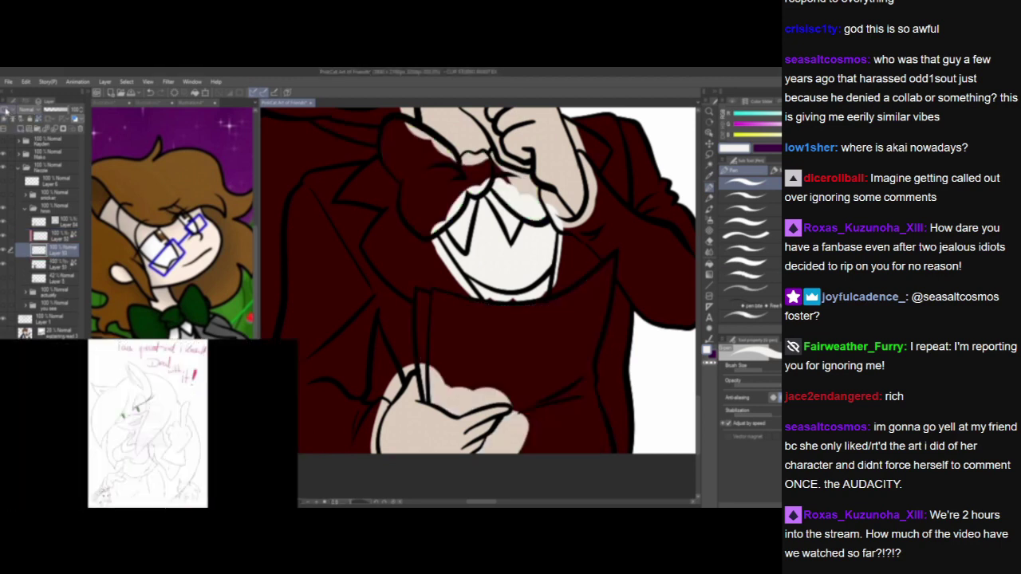
Sample the bow tie's dark green and paint the vest strip between the shirt and the papers on Layer 51, resuming the video.
click(709, 165)
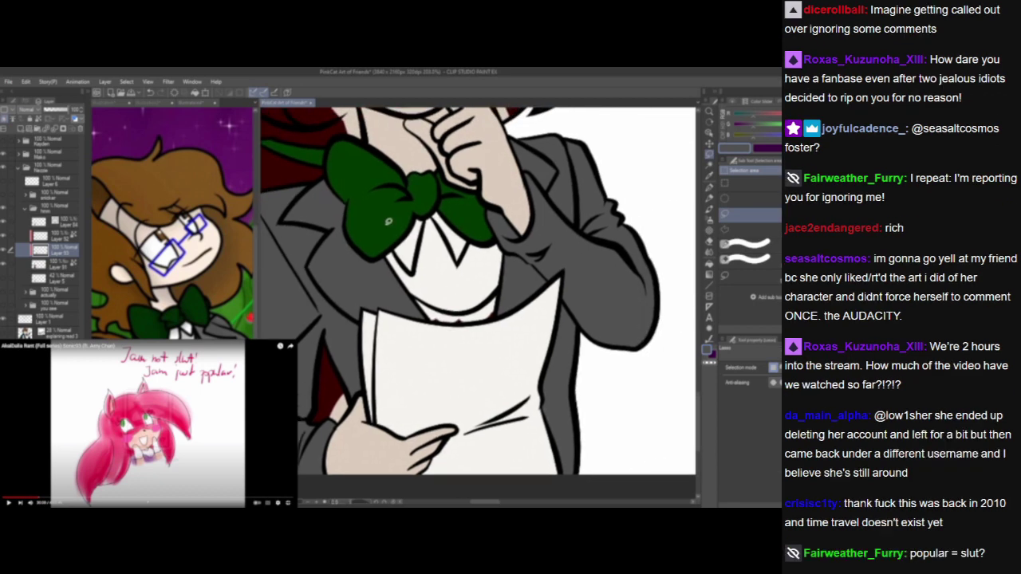
click(708, 178)
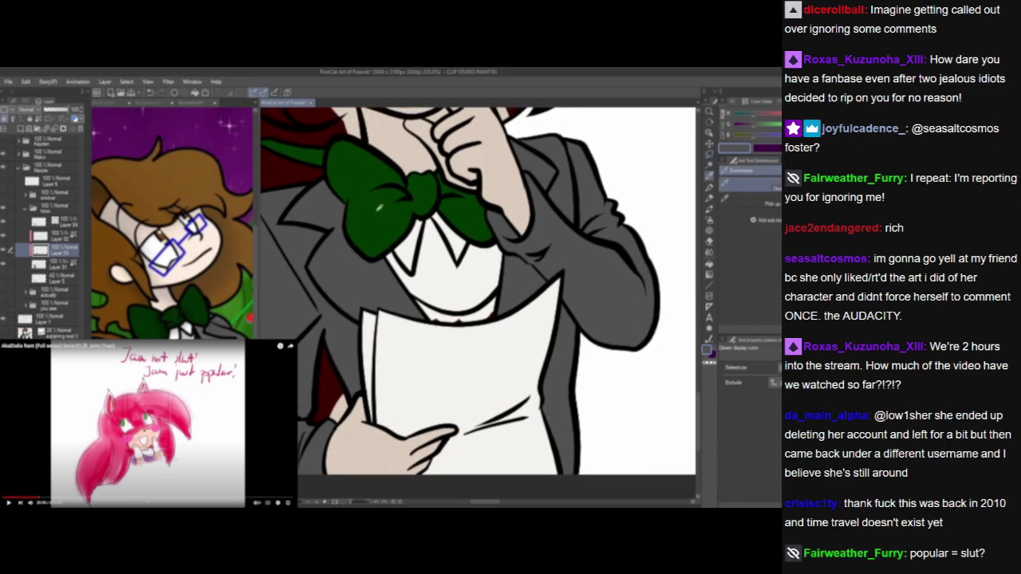
click(368, 212)
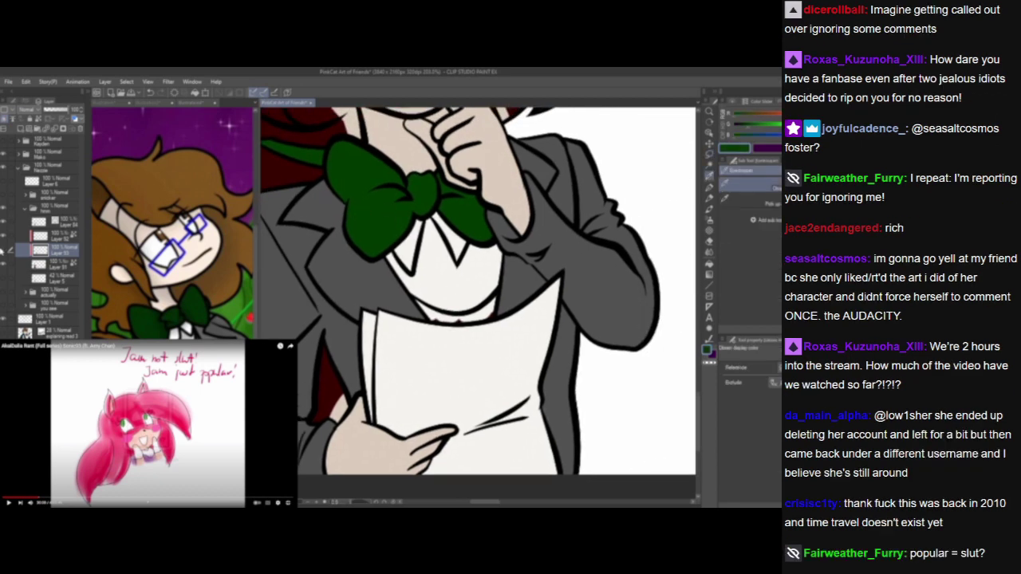
click(3, 251)
click(2, 251)
click(54, 261)
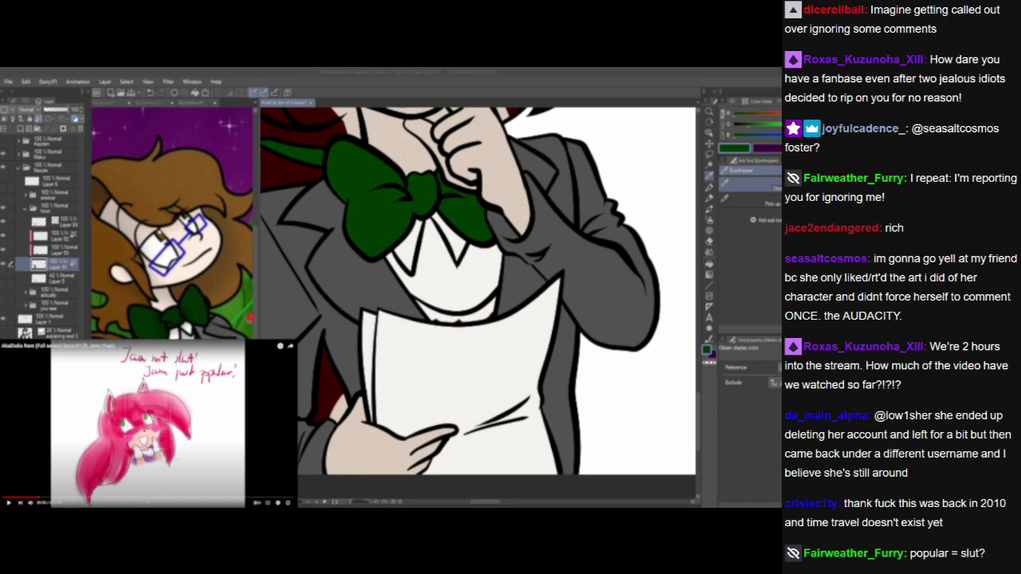
click(284, 423)
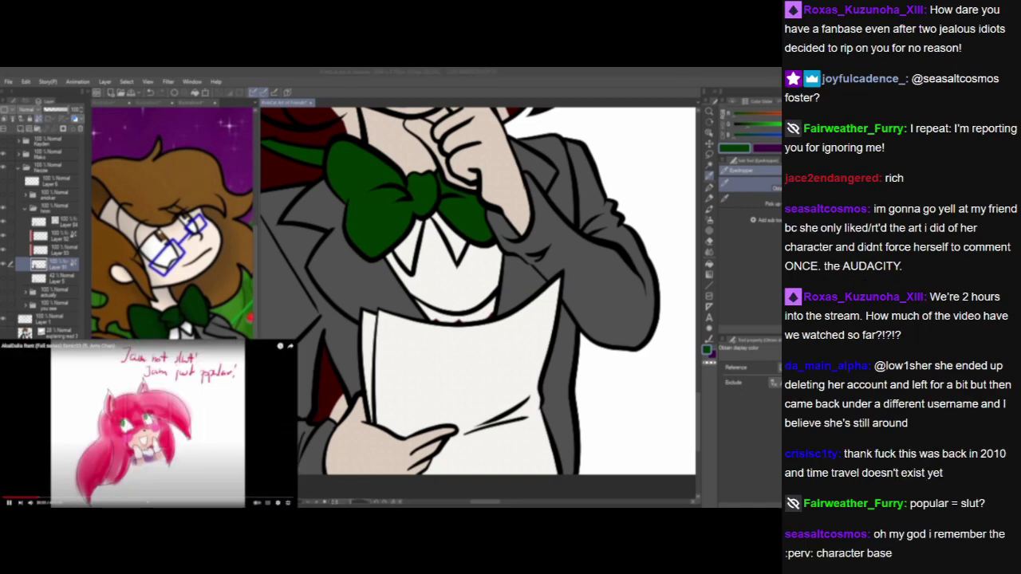
click(709, 187)
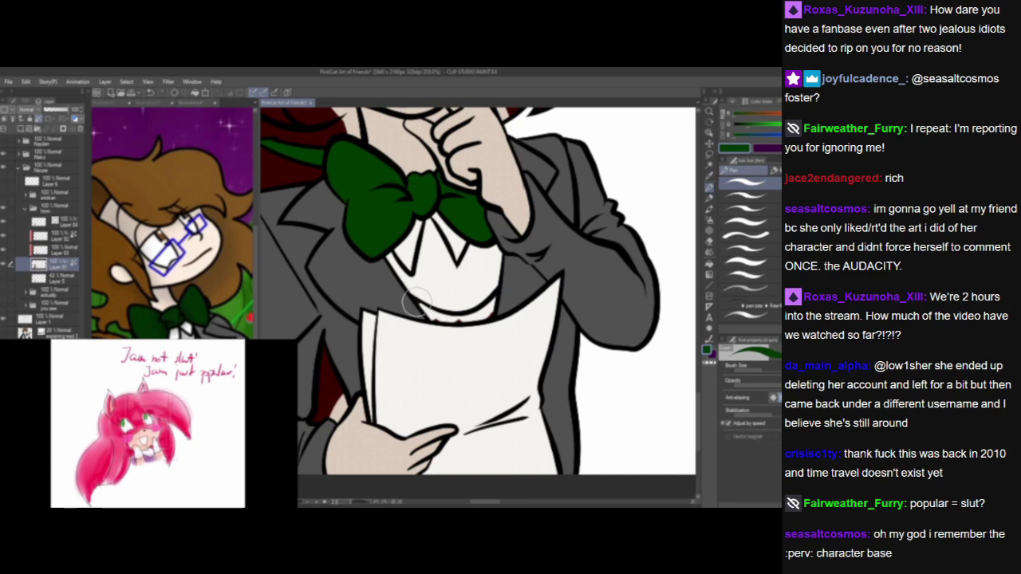
mouse_move(416, 302)
mouse_down()
mouse_move(459, 323)
mouse_move(495, 301)
mouse_move(475, 316)
mouse_move(488, 307)
mouse_up()
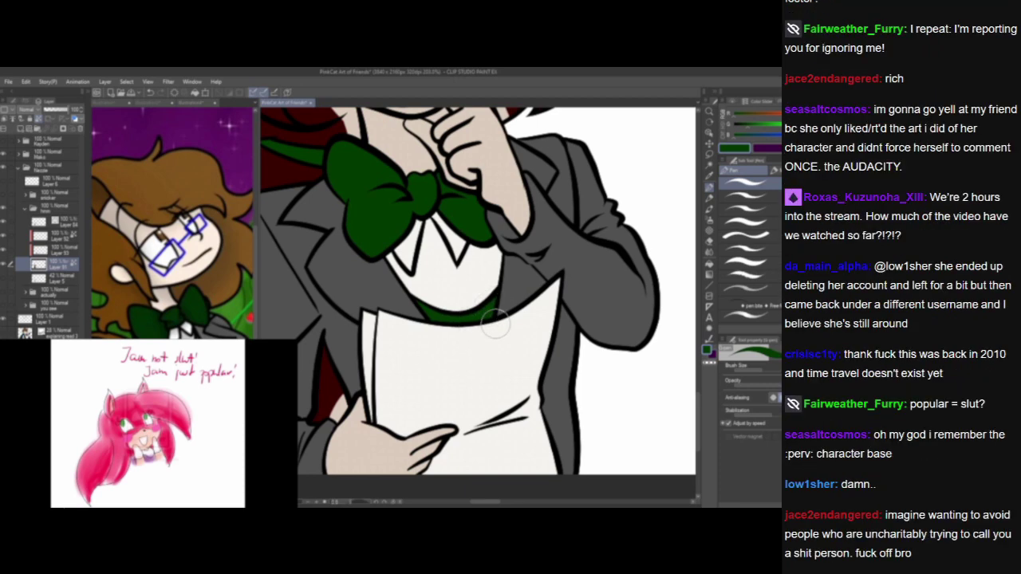
Pause the rant video briefly and play it again.
click(75, 411)
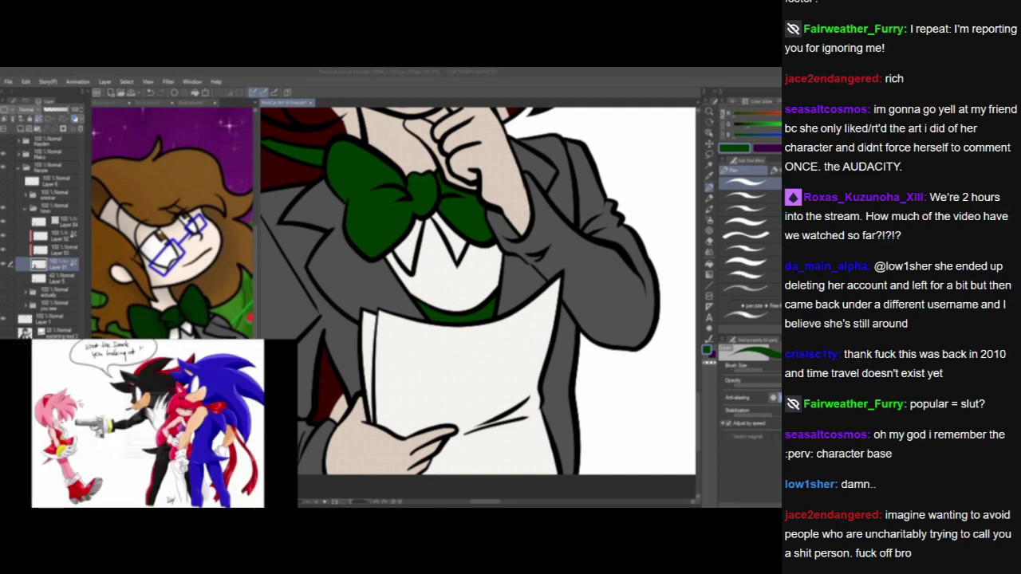
scroll(350, 314, down, 1)
scroll(350, 314, up, 1)
click(148, 423)
key(space)
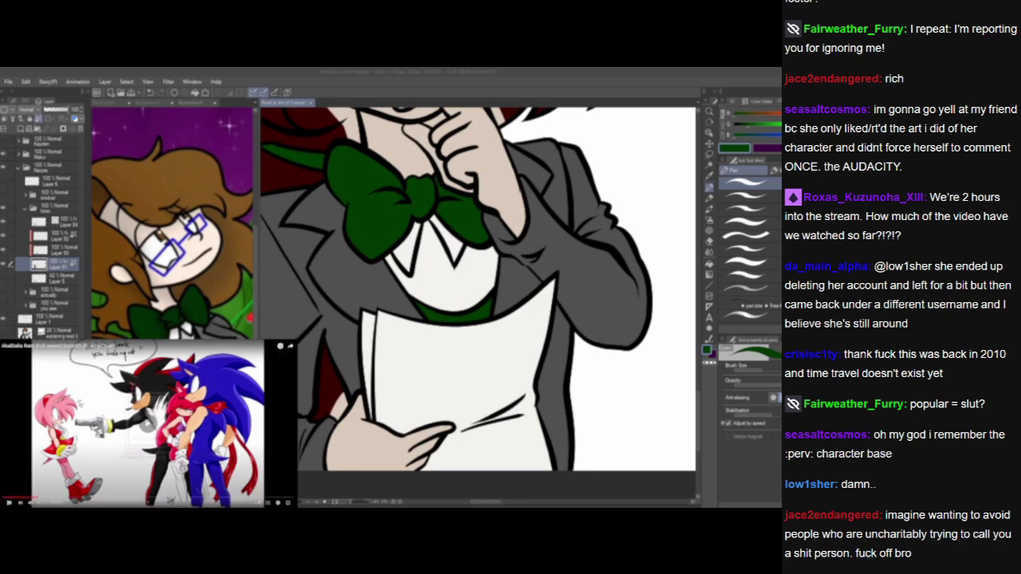
click(444, 329)
Pick the reference character's hair brown, pause the video, and add a new clipped layer above the bow tie and papers layer.
drag(439, 339, 533, 334)
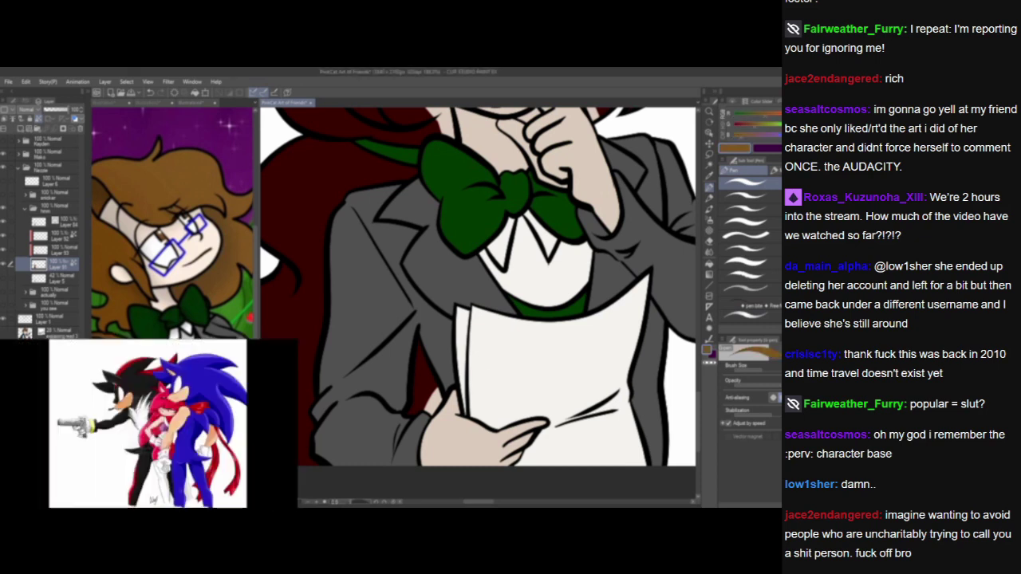
drag(434, 367, 503, 418)
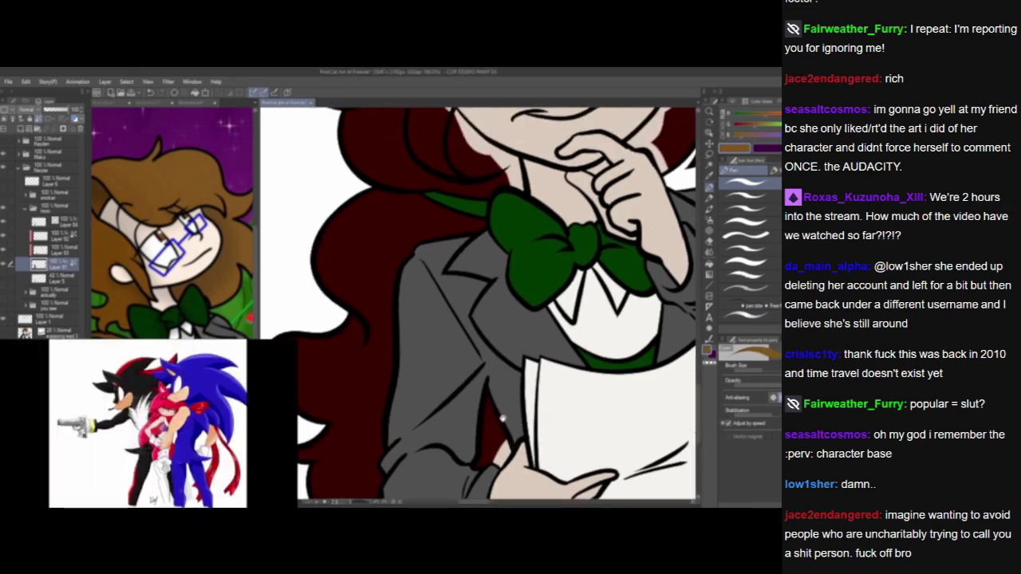
drag(492, 376, 452, 468)
drag(442, 389, 421, 494)
mouse_move(466, 377)
mouse_down()
mouse_move(444, 441)
mouse_move(480, 445)
mouse_move(477, 498)
mouse_move(450, 448)
mouse_up()
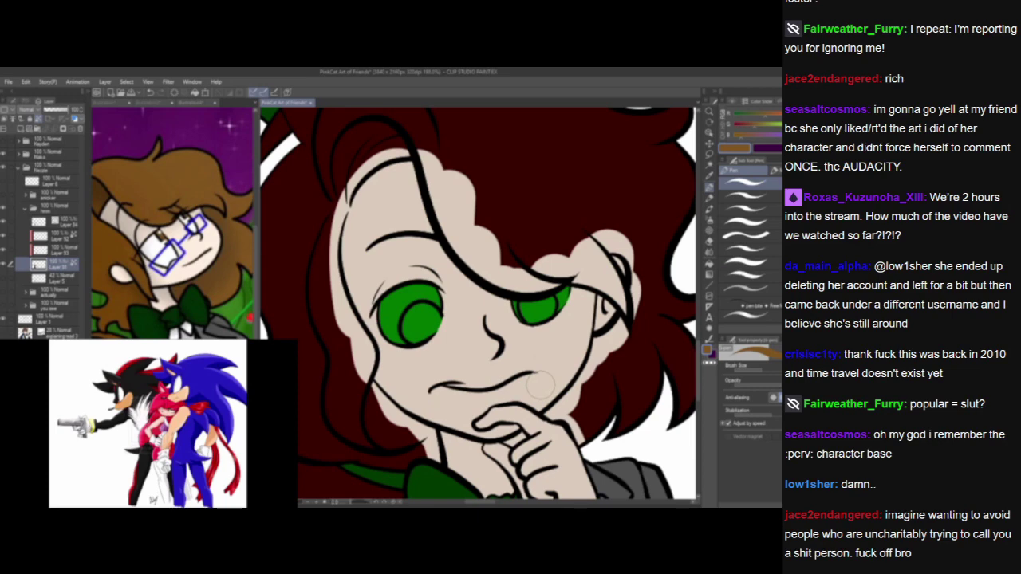
click(53, 237)
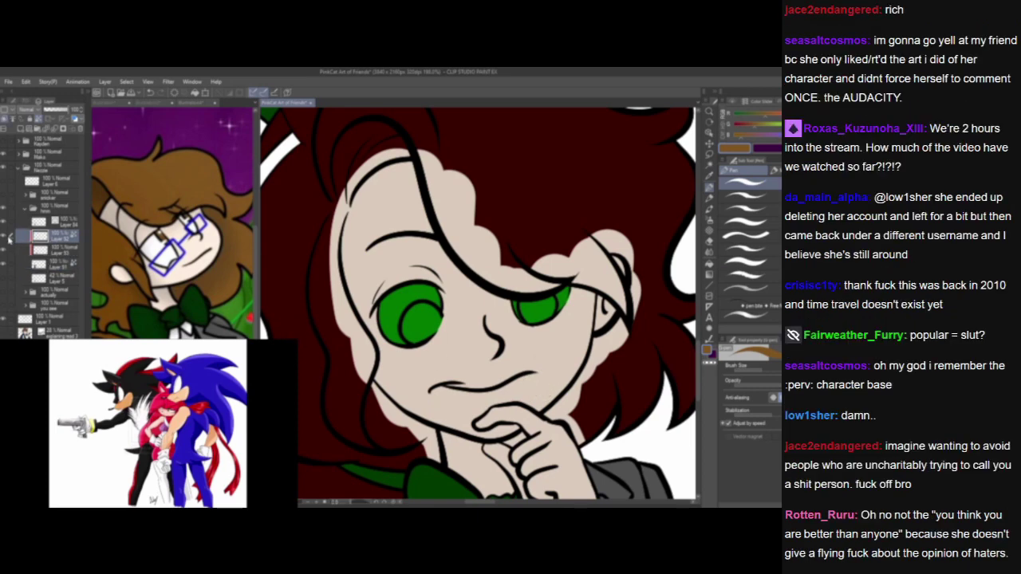
click(147, 423)
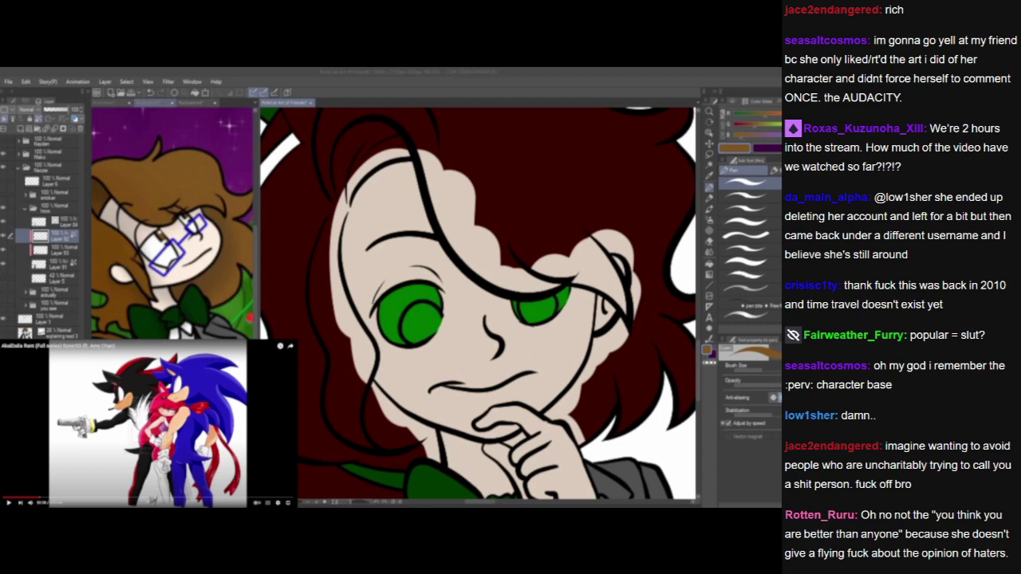
click(21, 128)
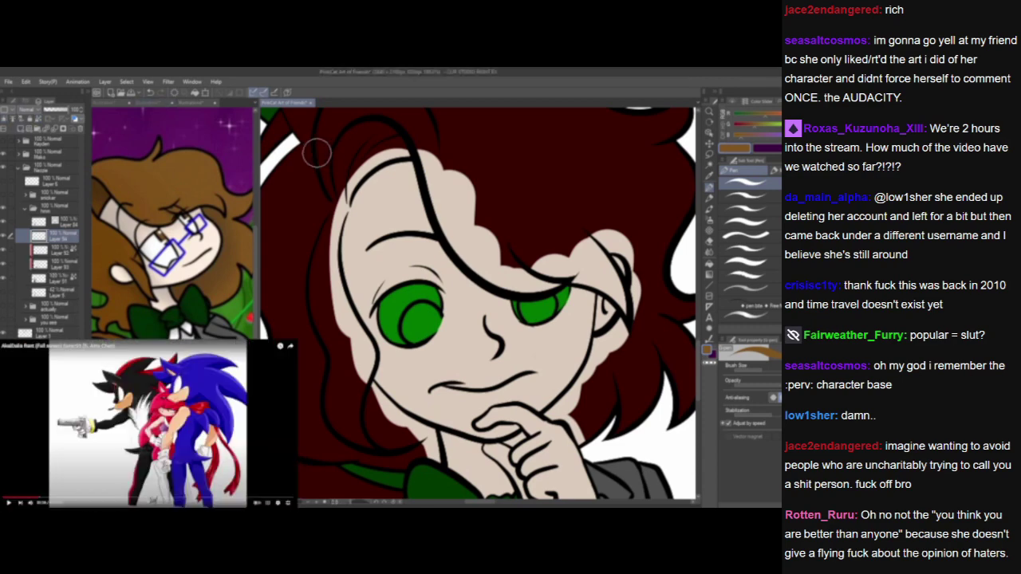
click(6, 119)
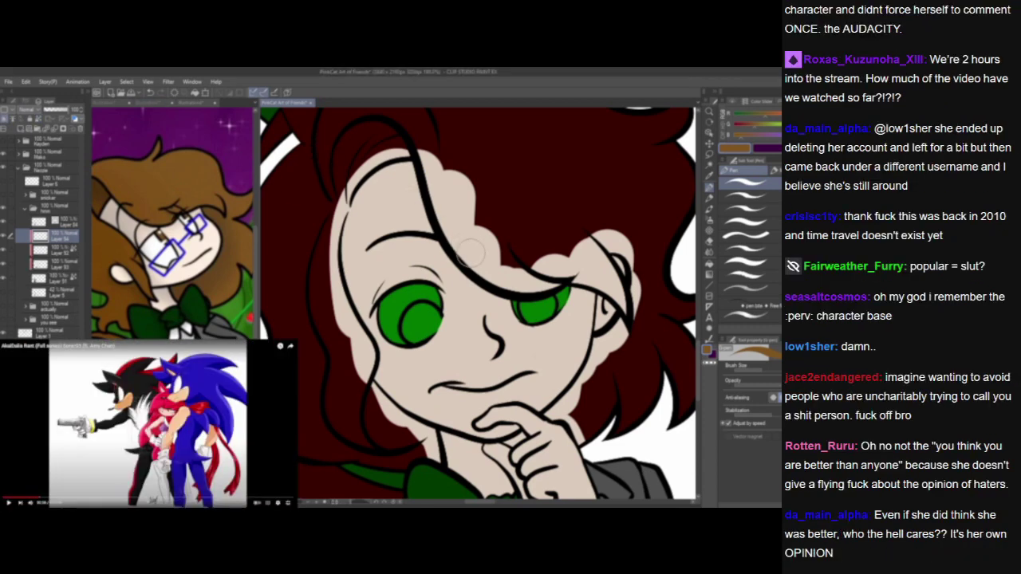
Move the new clipped layer below the jacket layer, directly above the base colour layer.
scroll(466, 257, down, 1)
drag(502, 302, 491, 274)
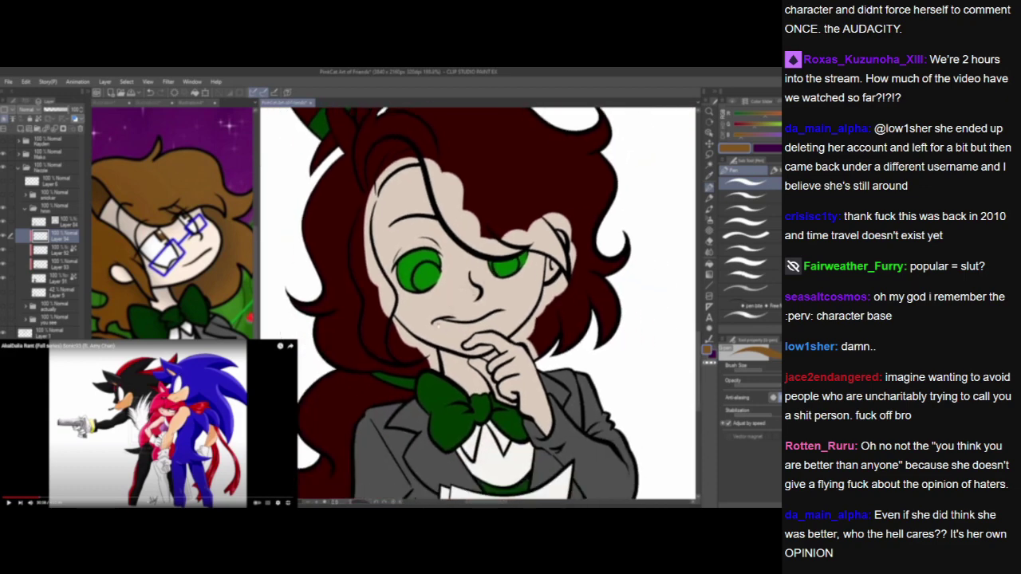
drag(439, 325, 451, 134)
scroll(380, 309, up, 3)
drag(380, 309, 359, 299)
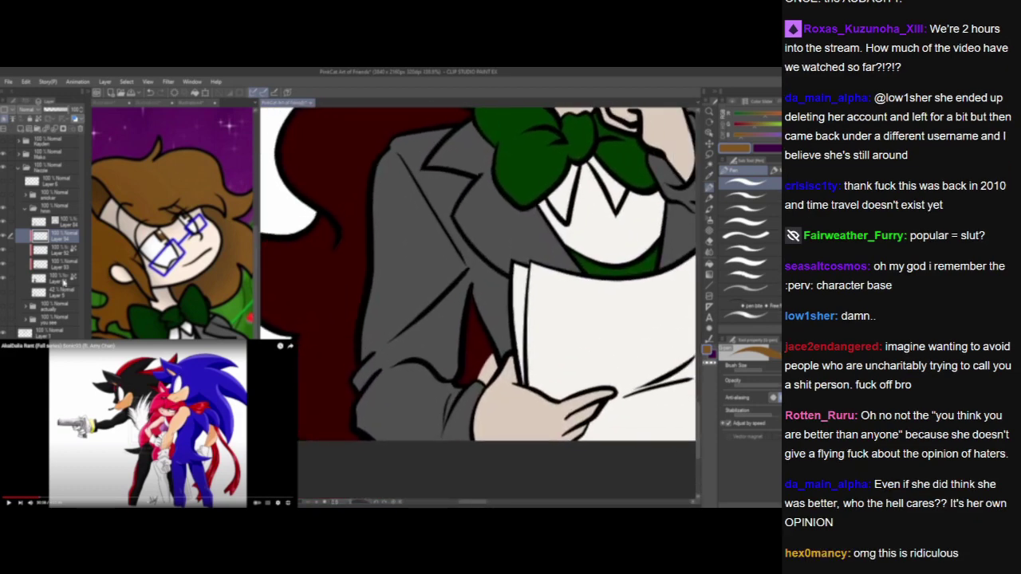
drag(60, 273, 60, 272)
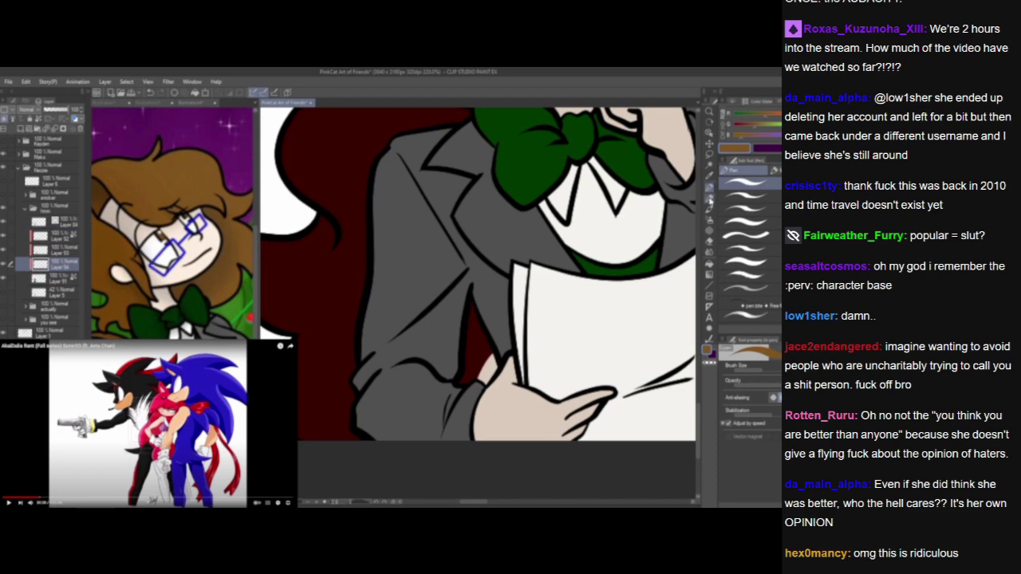
Paint the hair brown in the gap inside the bent arm and along the jacket's outer sleeve and shoulder, resuming the video.
click(757, 371)
mouse_move(469, 300)
mouse_down()
mouse_move(463, 371)
mouse_move(488, 310)
mouse_move(472, 384)
mouse_move(495, 362)
mouse_up()
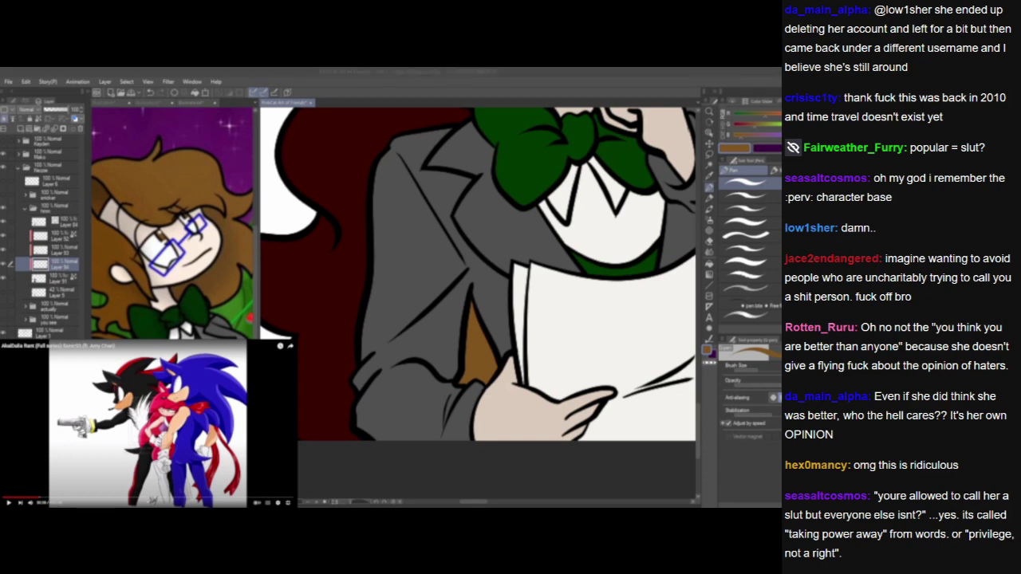
click(275, 422)
click(368, 219)
mouse_move(368, 217)
mouse_down()
mouse_move(351, 378)
mouse_move(354, 365)
mouse_move(358, 451)
mouse_up()
mouse_move(345, 392)
mouse_down()
mouse_move(347, 433)
mouse_move(370, 165)
mouse_up()
drag(388, 286, 392, 326)
scroll(391, 325, up, 4)
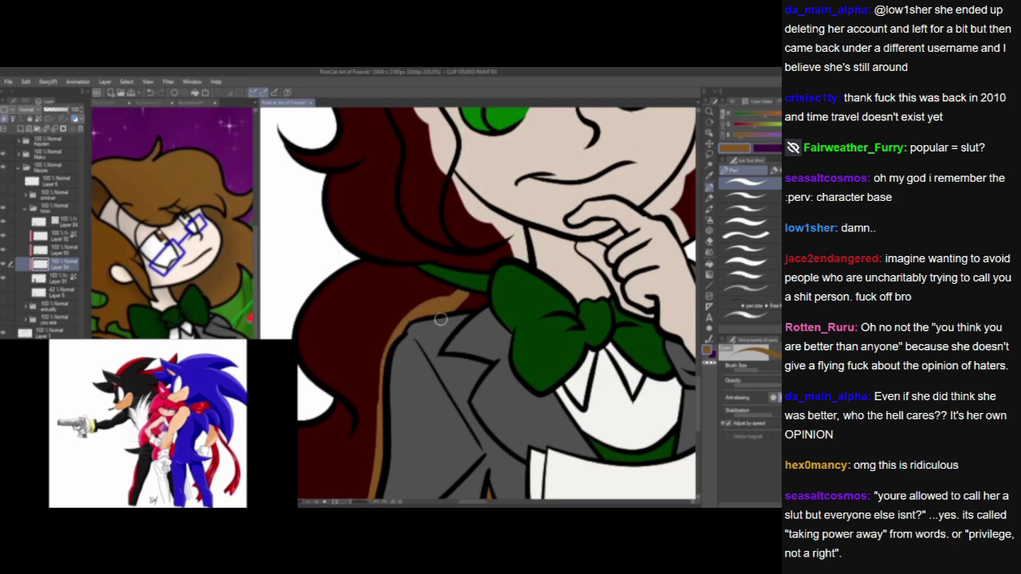
drag(456, 292, 421, 303)
drag(422, 381, 365, 439)
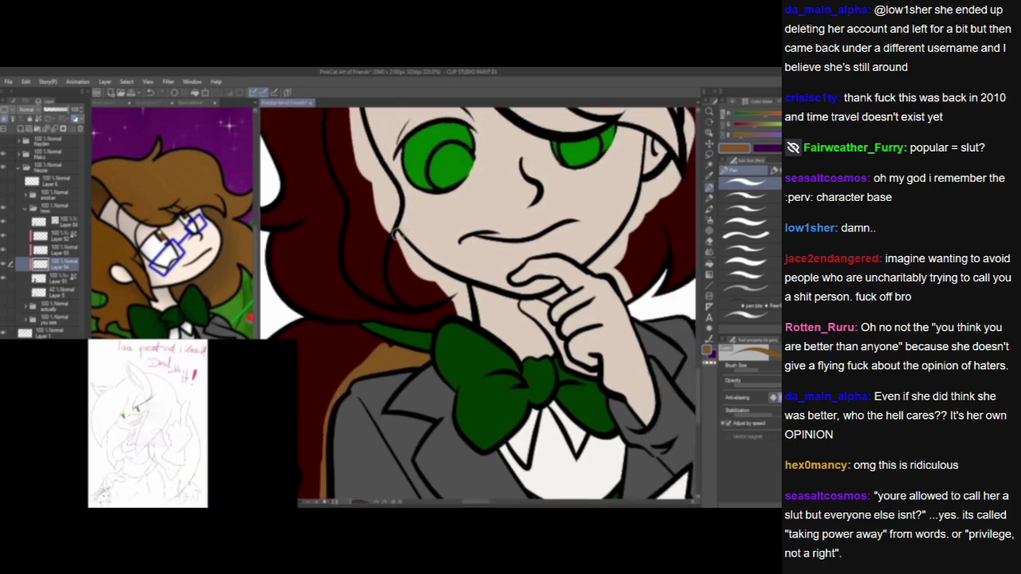
Paint a brown hair edge around the face from the neck up the cheek and across the forehead.
mouse_move(395, 232)
mouse_down()
mouse_move(459, 293)
mouse_move(465, 319)
mouse_up()
scroll(467, 306, up, 3)
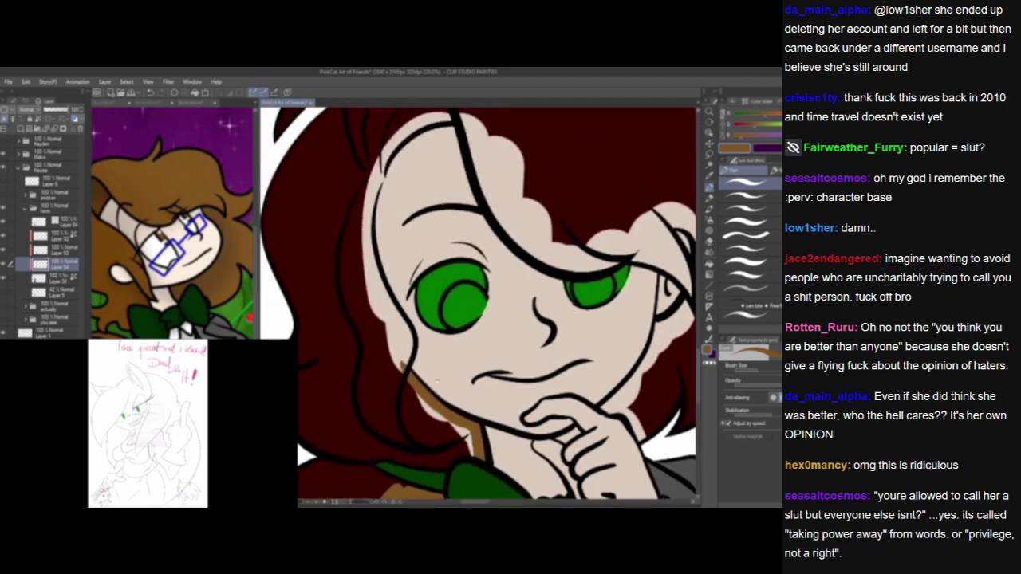
mouse_move(383, 169)
mouse_down()
mouse_move(369, 206)
mouse_move(374, 190)
mouse_move(373, 284)
mouse_move(366, 229)
mouse_move(407, 341)
mouse_move(404, 376)
mouse_up()
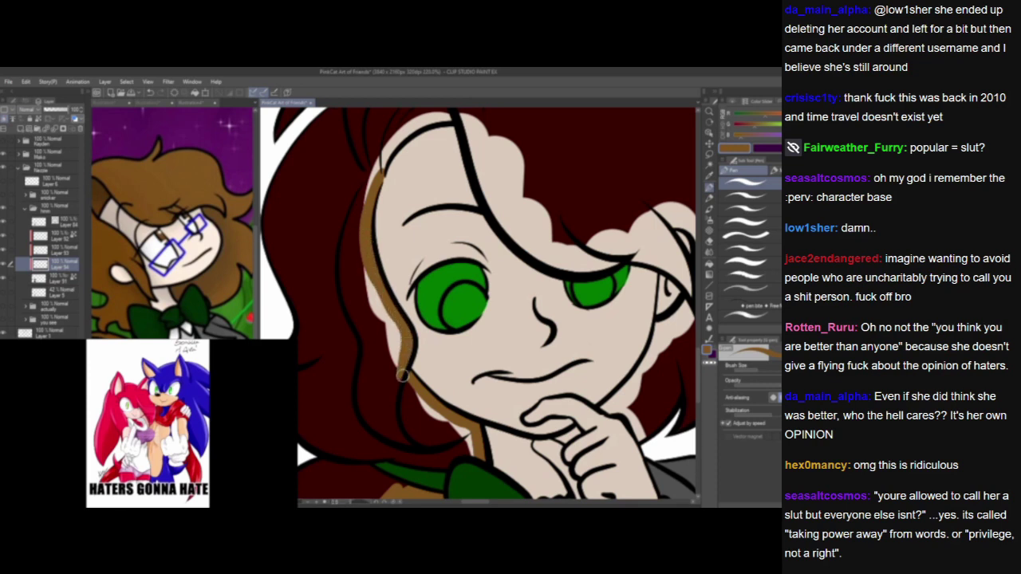
scroll(375, 223, up, 2)
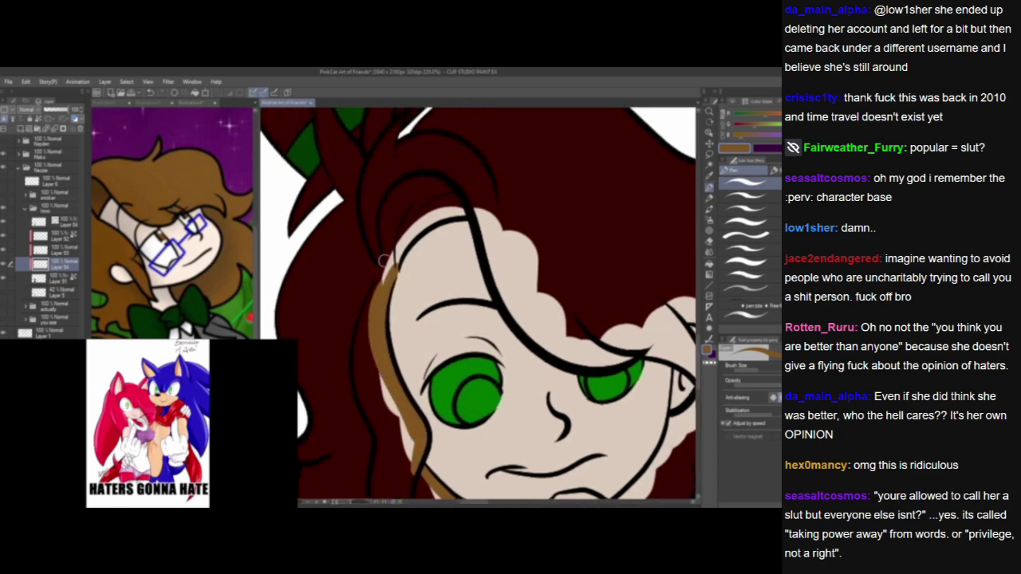
mouse_move(383, 291)
mouse_down()
mouse_move(427, 219)
mouse_move(479, 209)
mouse_up()
mouse_move(400, 251)
mouse_down()
mouse_move(424, 226)
mouse_move(498, 219)
mouse_up()
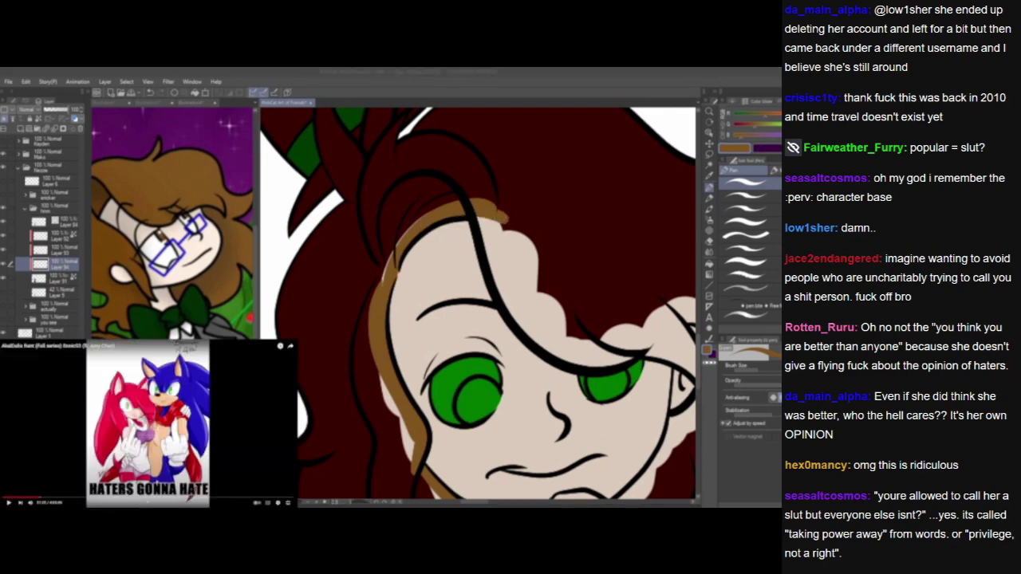
scroll(386, 214, up, 3)
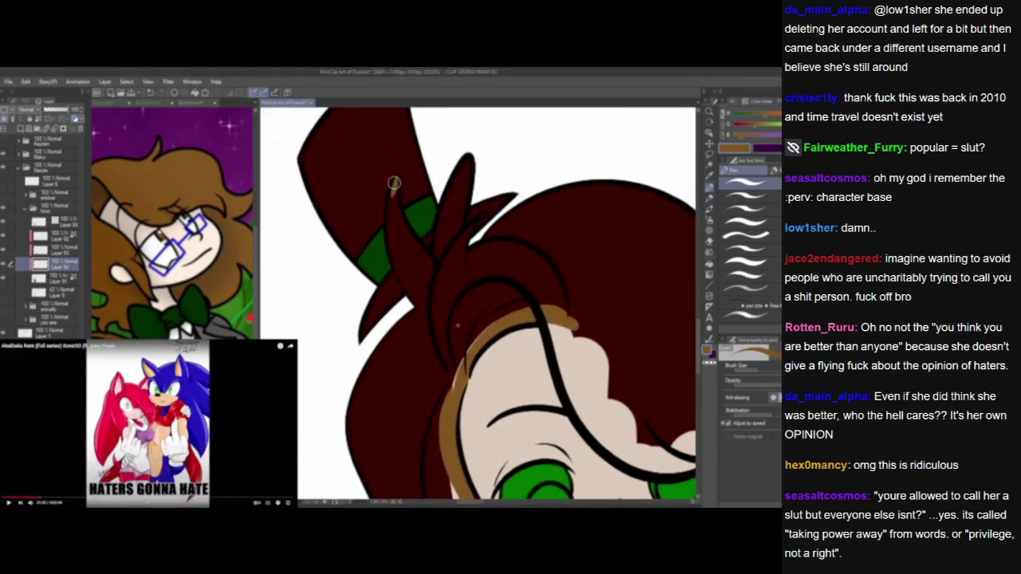
scroll(526, 376, down, 5)
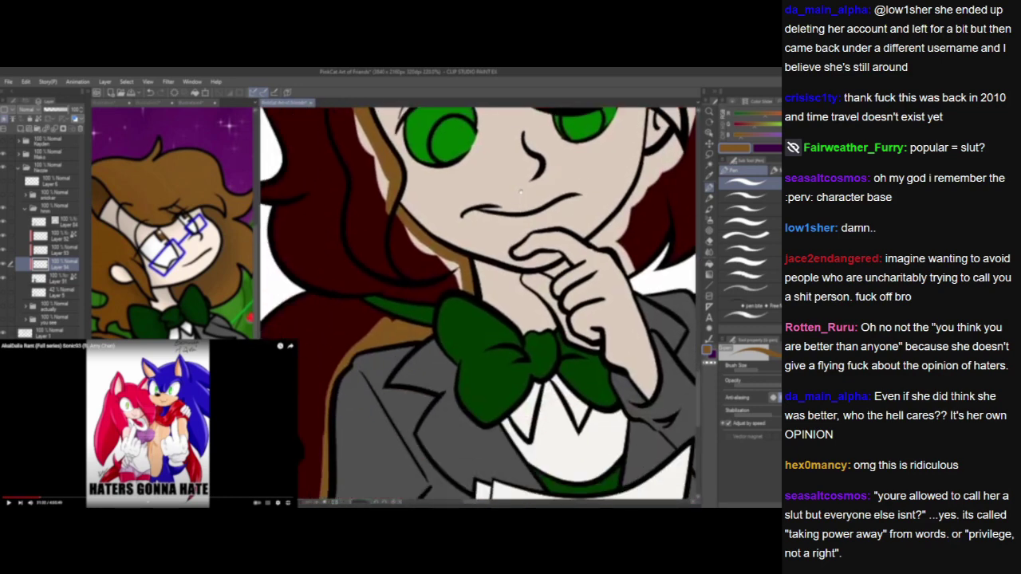
Sample the jacket grey, switch to the jacket layer, and paint the hat's brim and the outer edge of its crown.
scroll(390, 343, up, 5)
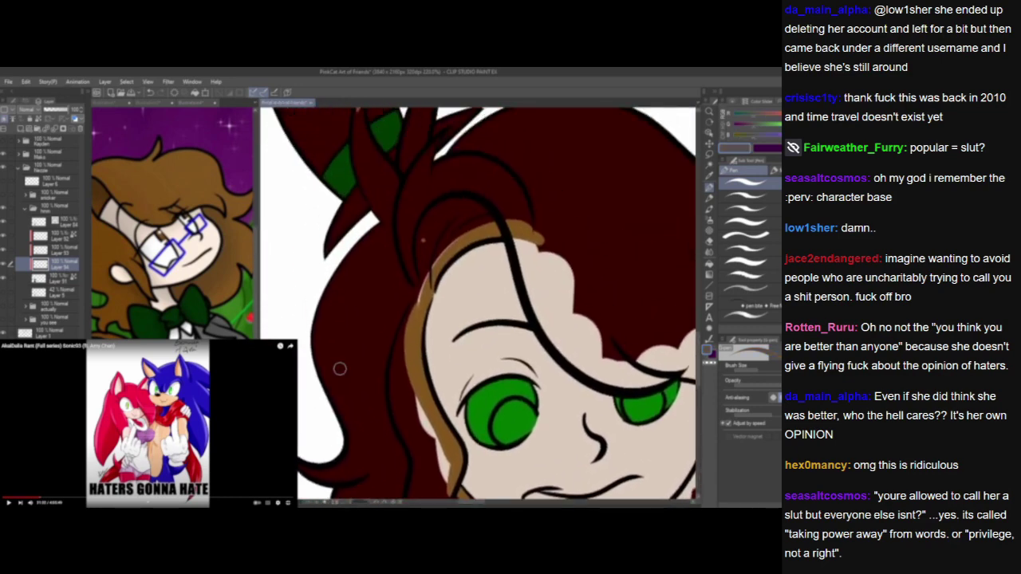
click(61, 250)
scroll(398, 296, up, 3)
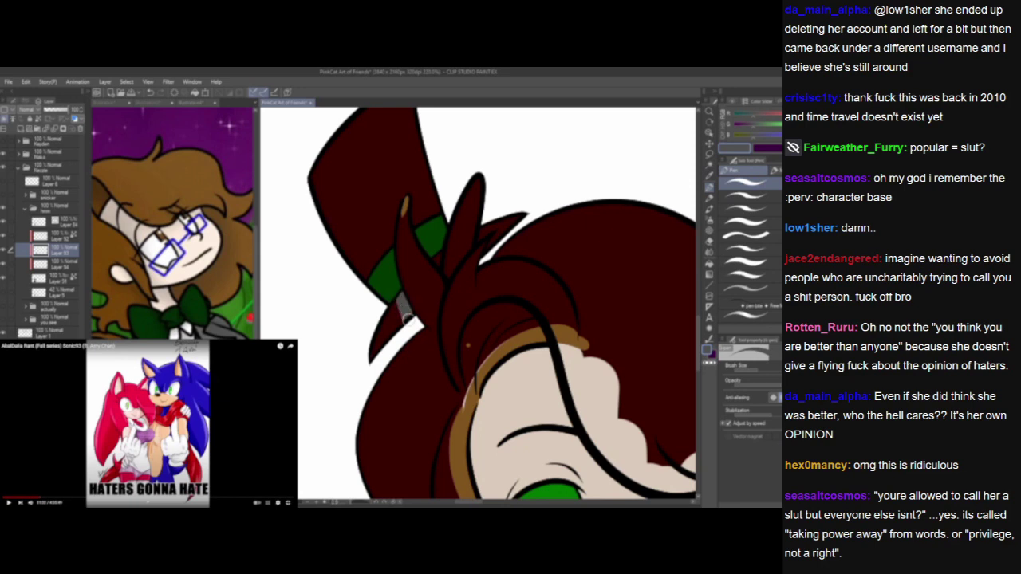
mouse_move(398, 295)
mouse_down()
mouse_move(386, 331)
mouse_move(394, 316)
mouse_up()
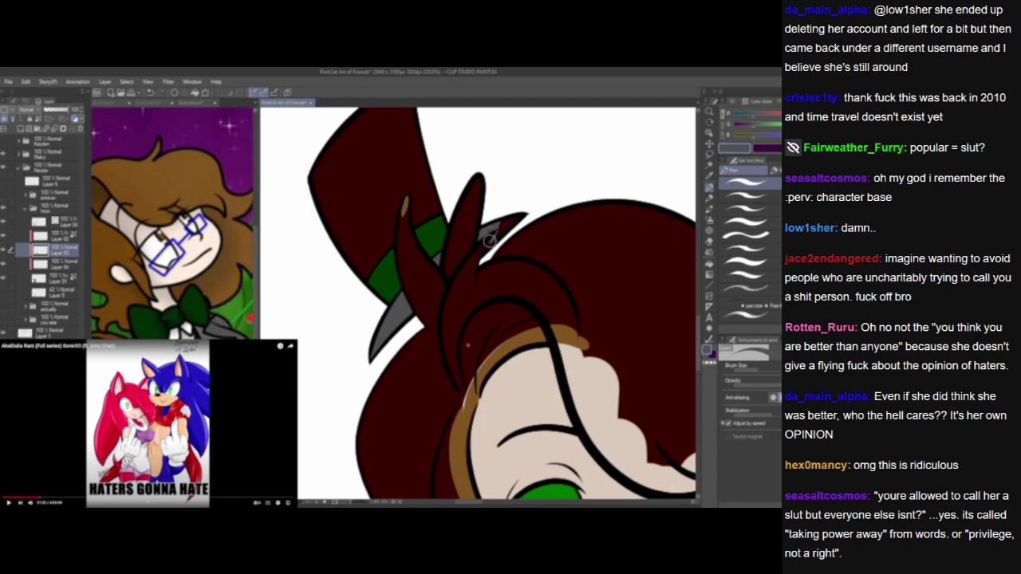
drag(489, 239, 510, 214)
mouse_move(313, 164)
mouse_down()
mouse_move(363, 281)
mouse_move(331, 128)
mouse_move(343, 220)
mouse_move(348, 181)
mouse_move(395, 136)
mouse_up()
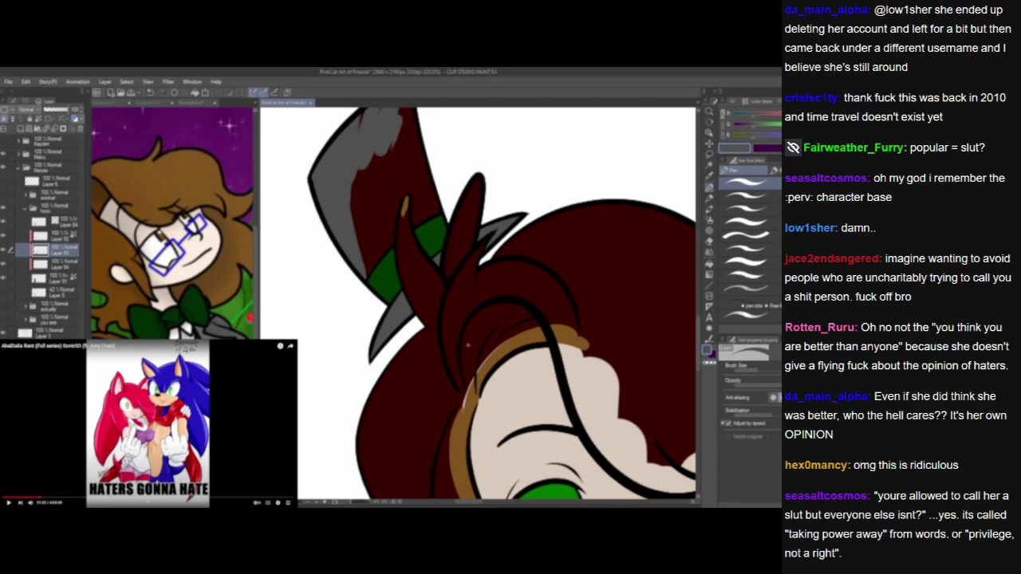
Resume the video and fill the rest of the top hat's crown with the jacket grey.
key(space)
click(366, 170)
drag(402, 213, 385, 276)
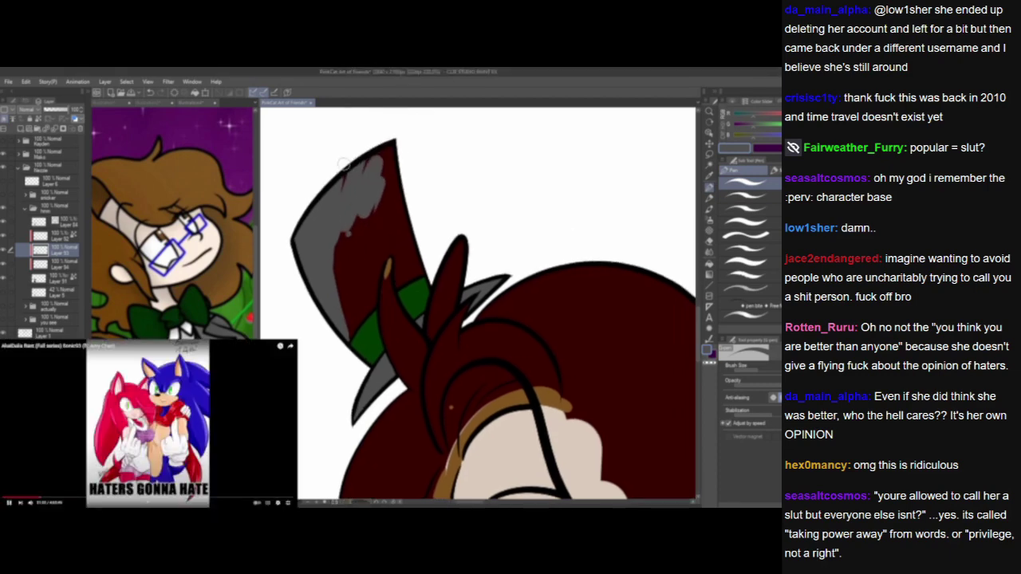
mouse_move(343, 163)
mouse_down()
mouse_move(373, 145)
mouse_move(396, 148)
mouse_move(387, 196)
mouse_move(401, 291)
mouse_move(406, 181)
mouse_move(414, 224)
mouse_up()
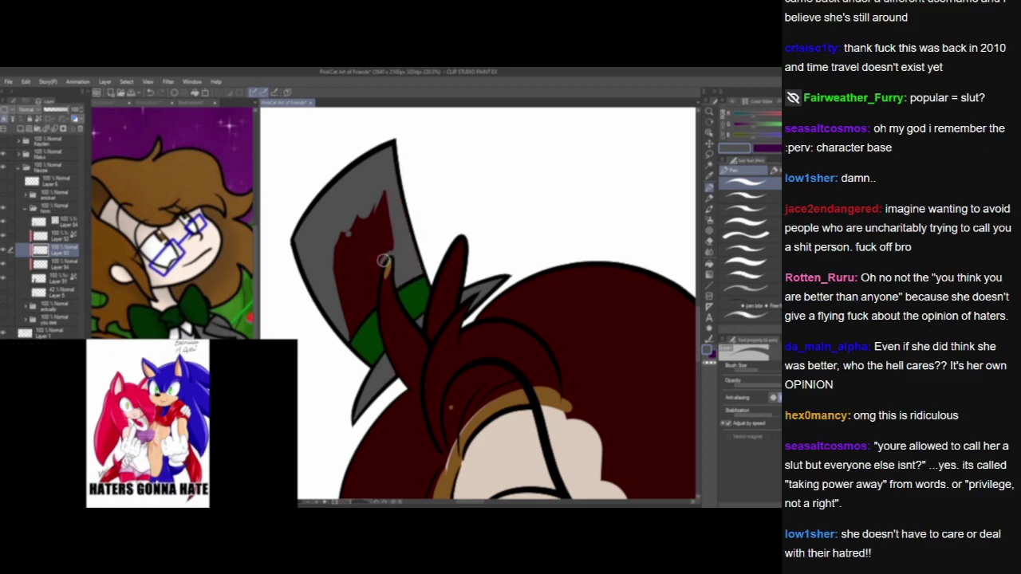
mouse_move(384, 261)
mouse_down()
mouse_move(370, 322)
mouse_move(366, 307)
mouse_move(347, 338)
mouse_move(371, 265)
mouse_move(366, 294)
mouse_move(395, 232)
mouse_move(374, 260)
mouse_move(395, 241)
mouse_move(390, 225)
mouse_move(372, 238)
mouse_move(347, 235)
mouse_move(353, 207)
mouse_move(340, 326)
mouse_move(361, 271)
mouse_up()
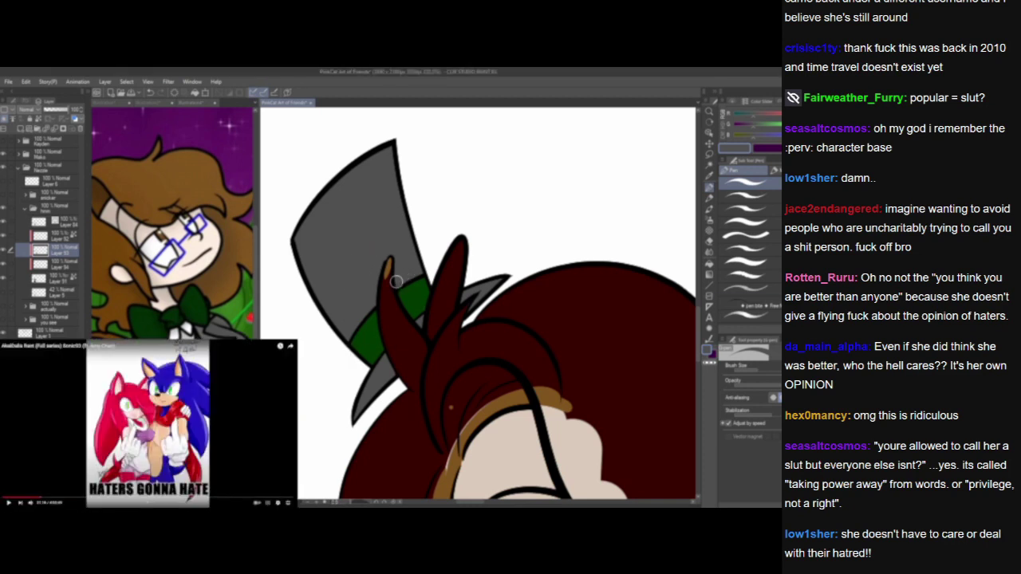
Sample the hair brown, return to the hair layer, and paint the hair tufts overlapping the hat.
drag(535, 369, 499, 261)
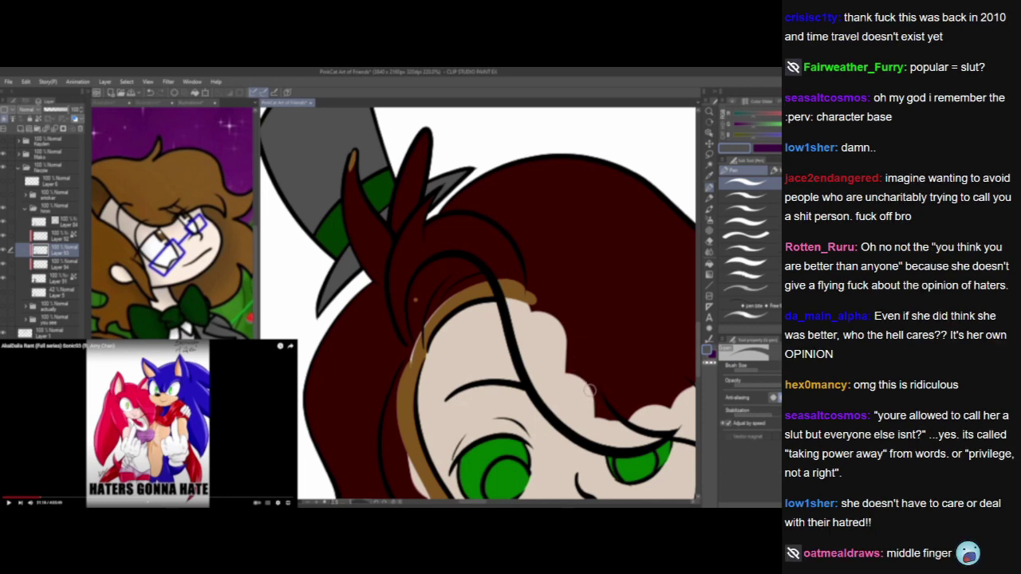
drag(589, 400, 558, 357)
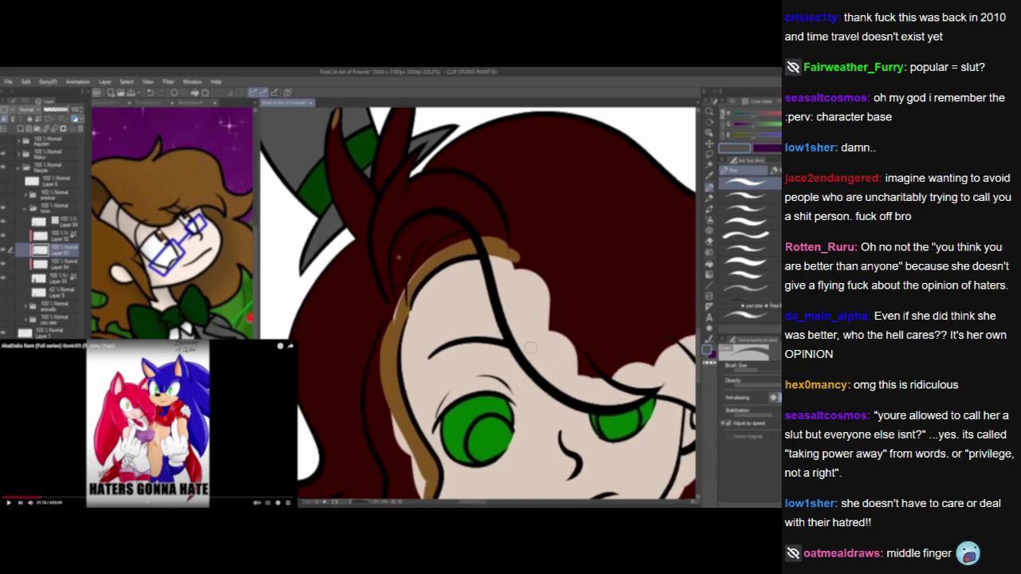
scroll(531, 348, down, 5)
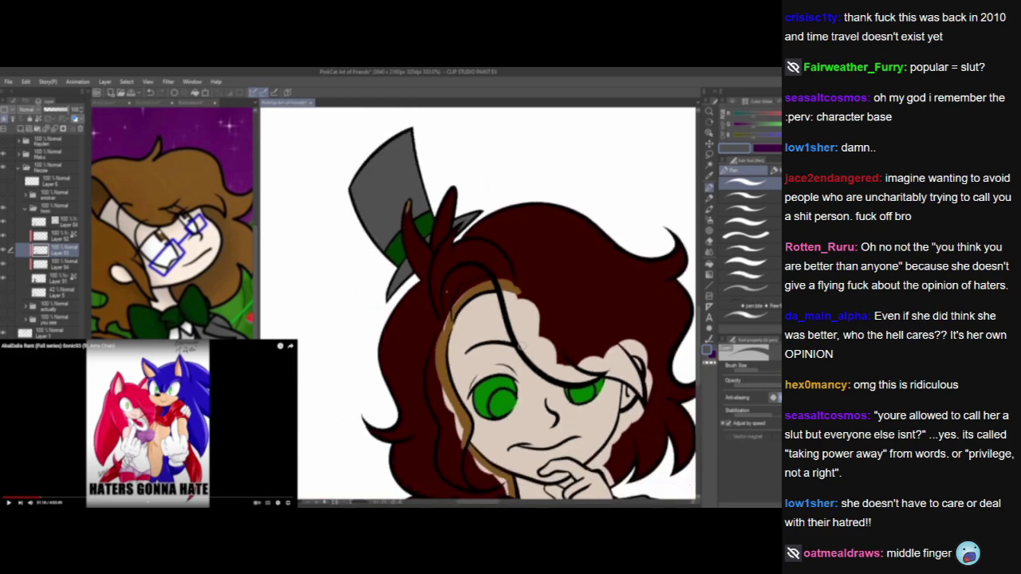
scroll(461, 323, up, 4)
drag(461, 324, 457, 311)
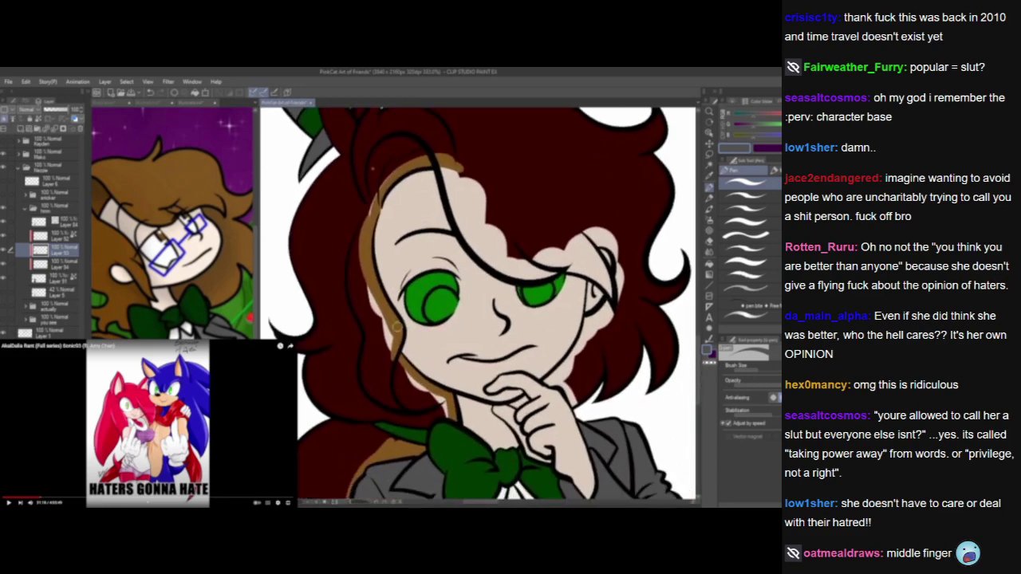
alt+click(393, 324)
drag(400, 265, 403, 346)
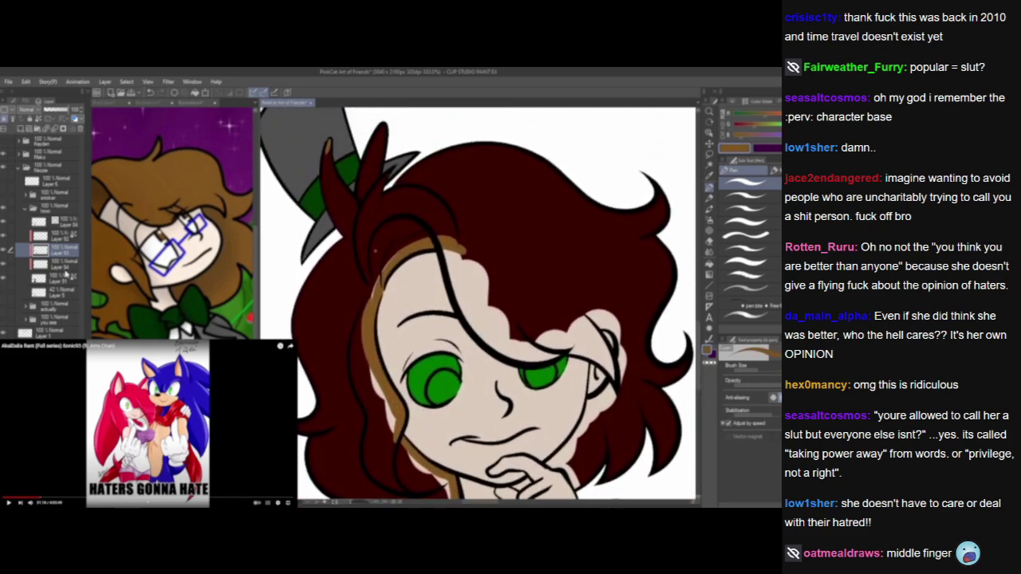
scroll(323, 263, up, 2)
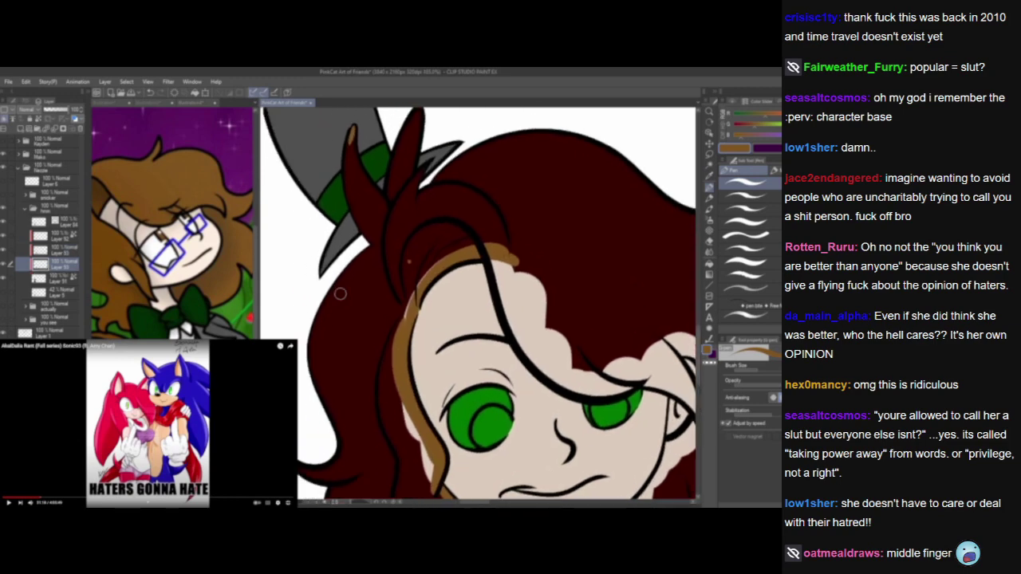
mouse_move(348, 127)
mouse_down()
mouse_move(350, 214)
mouse_move(374, 149)
mouse_move(396, 137)
mouse_move(377, 256)
mouse_up()
mouse_move(415, 114)
mouse_down()
mouse_move(395, 171)
mouse_move(407, 191)
mouse_move(410, 171)
mouse_move(444, 229)
mouse_move(411, 242)
mouse_move(382, 212)
mouse_move(289, 330)
mouse_move(312, 432)
mouse_move(420, 281)
mouse_up()
Enlarge the brush and paint brown along the outer edge of the long hair from beside the hat to the canvas bottom.
click(759, 370)
mouse_move(327, 263)
mouse_down()
mouse_move(383, 262)
mouse_move(348, 267)
mouse_move(374, 283)
mouse_move(403, 377)
mouse_up()
drag(373, 265, 340, 178)
drag(428, 410, 448, 287)
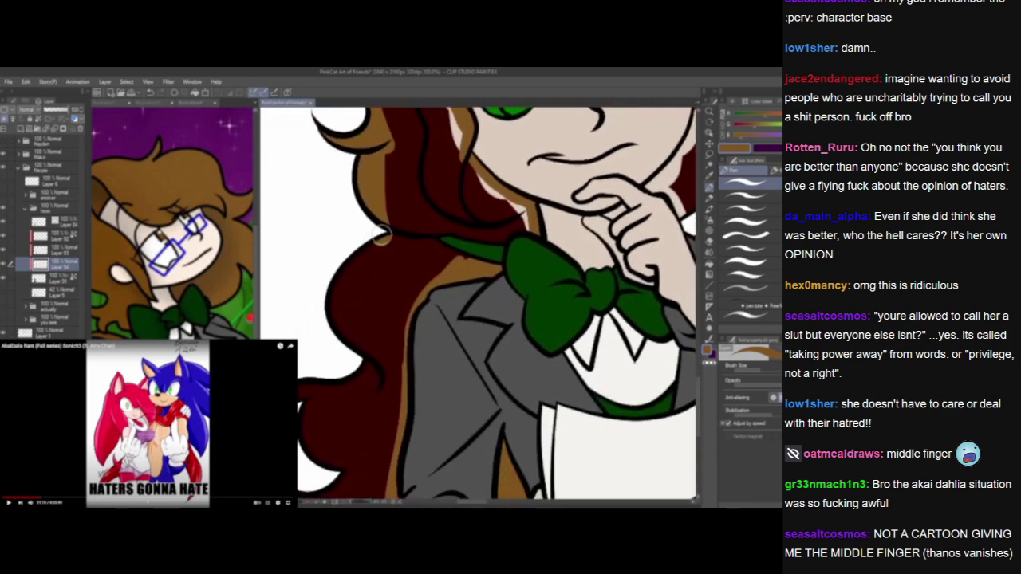
mouse_move(383, 234)
mouse_down()
mouse_move(347, 259)
mouse_move(372, 358)
mouse_up()
drag(406, 380, 472, 252)
mouse_move(436, 218)
mouse_down()
mouse_move(419, 250)
mouse_move(360, 255)
mouse_move(362, 269)
mouse_move(377, 270)
mouse_move(401, 345)
mouse_move(398, 310)
mouse_move(366, 387)
mouse_move(369, 399)
mouse_move(398, 398)
mouse_move(418, 321)
mouse_move(434, 314)
mouse_move(434, 389)
mouse_move(451, 421)
mouse_up()
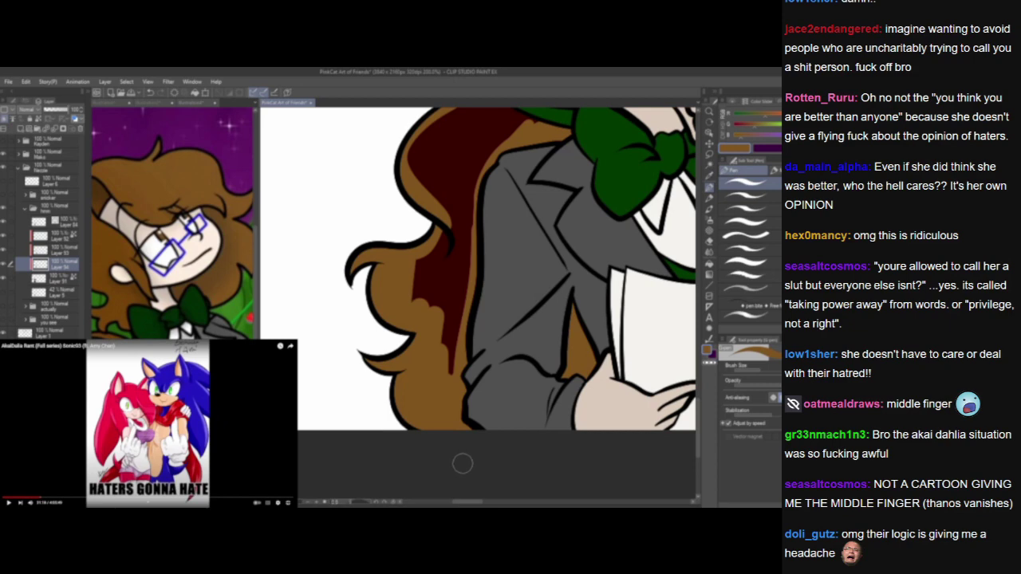
Resume the video and fill the remaining dark red of the long hair beside the jacket with brown.
click(150, 424)
click(437, 284)
drag(468, 363, 369, 404)
mouse_move(328, 282)
mouse_down()
mouse_move(328, 364)
mouse_move(373, 260)
mouse_up()
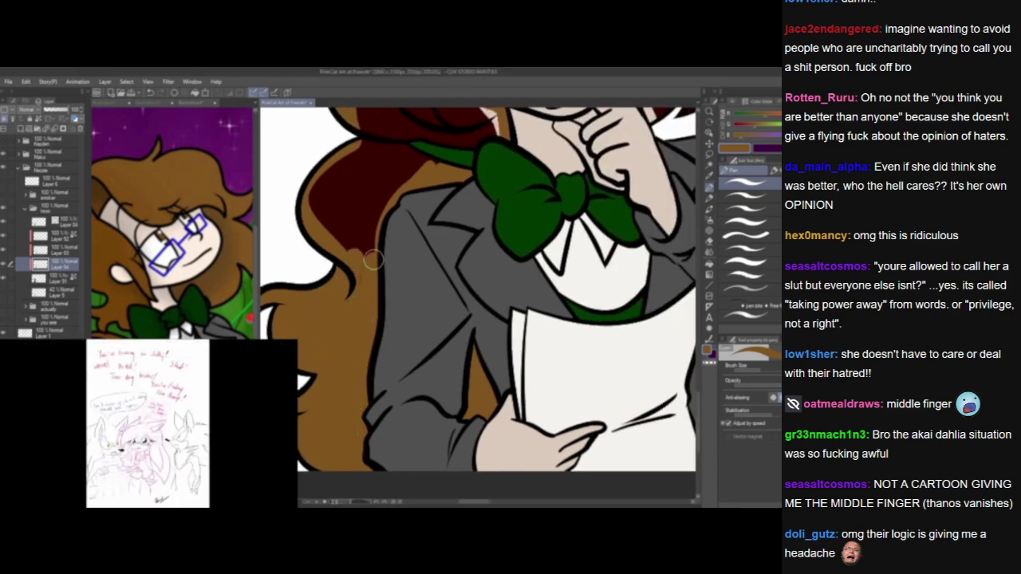
drag(374, 348, 368, 448)
mouse_move(340, 261)
mouse_down()
mouse_move(300, 328)
mouse_move(365, 224)
mouse_move(373, 275)
mouse_move(430, 206)
mouse_move(471, 239)
mouse_move(491, 225)
mouse_move(460, 304)
mouse_up()
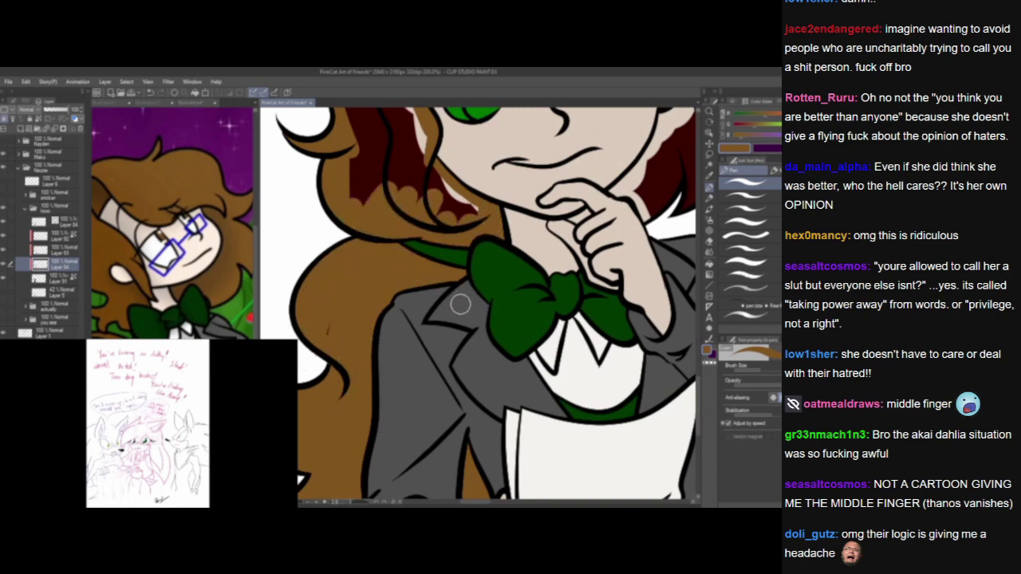
Pause the video and fill the hair beside the face up to the tufts at the forehead with brown.
click(148, 424)
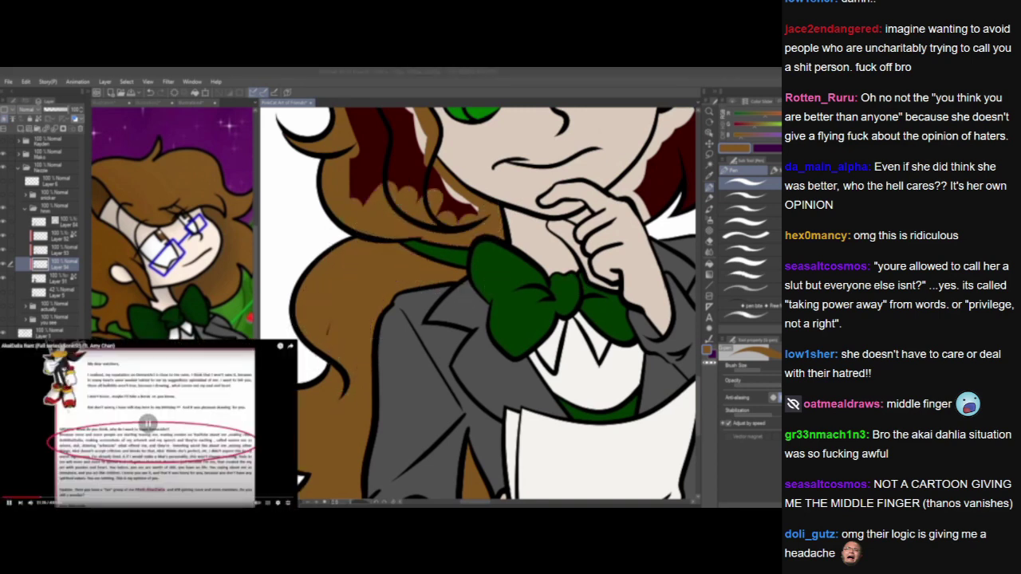
scroll(334, 319, up, 5)
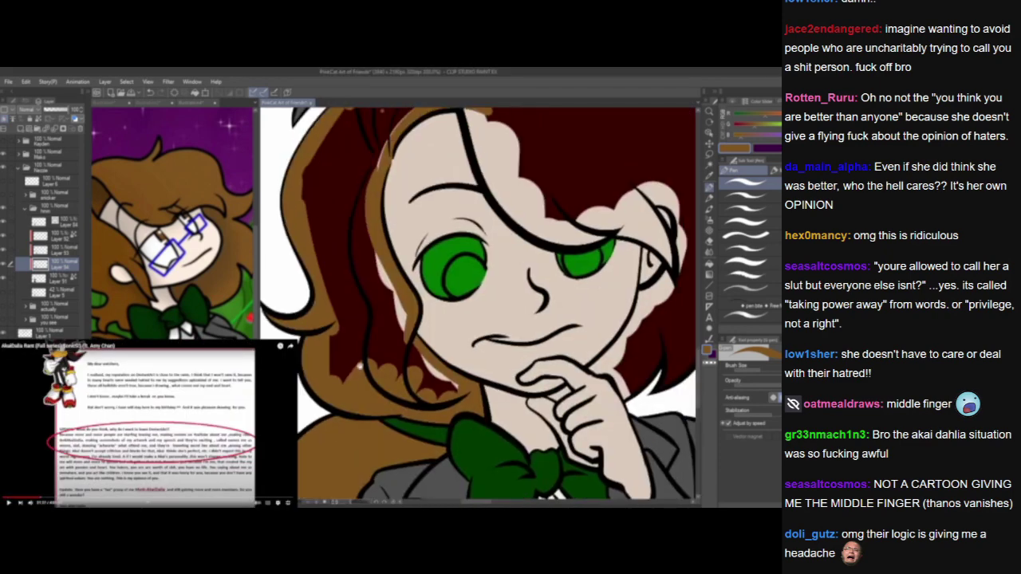
mouse_move(333, 303)
mouse_down()
mouse_move(351, 263)
mouse_move(391, 280)
mouse_move(403, 335)
mouse_move(430, 386)
mouse_move(416, 348)
mouse_up()
mouse_move(441, 394)
mouse_down()
mouse_move(397, 391)
mouse_move(390, 326)
mouse_move(389, 379)
mouse_move(339, 324)
mouse_move(328, 350)
mouse_up()
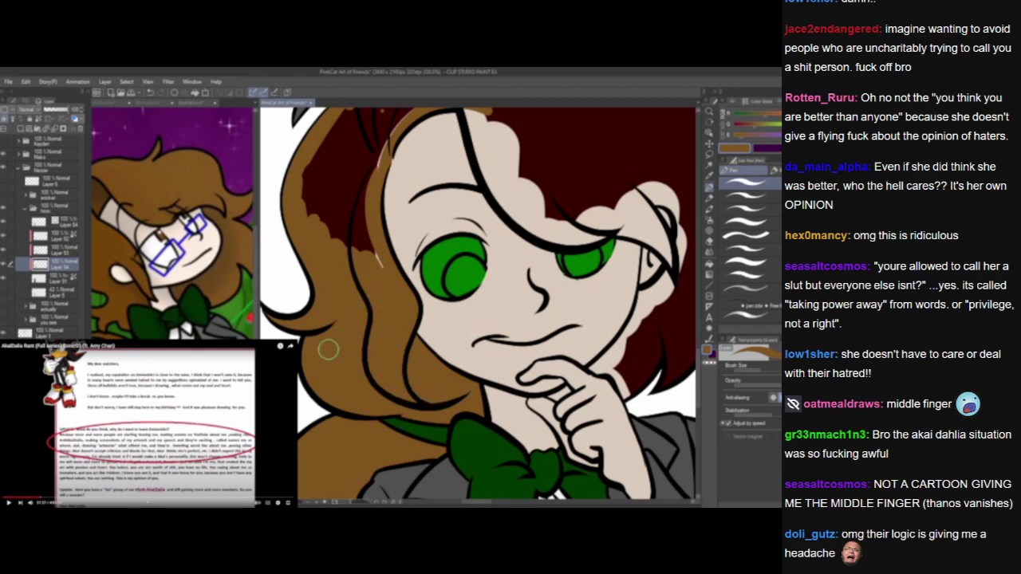
mouse_move(380, 241)
mouse_down()
mouse_move(400, 366)
mouse_move(384, 290)
mouse_move(403, 231)
mouse_move(375, 211)
mouse_move(388, 224)
mouse_move(447, 195)
mouse_move(407, 243)
mouse_move(353, 263)
mouse_move(358, 256)
mouse_move(355, 378)
mouse_move(376, 373)
mouse_up()
drag(454, 404, 338, 434)
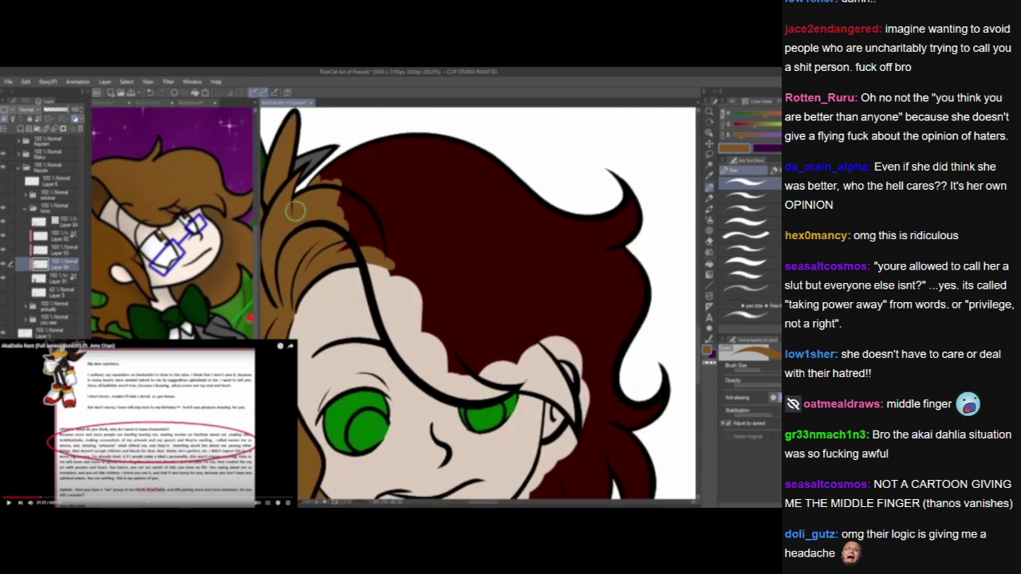
Paint the outer edge of the hair on top of the head brown and fill inward toward the parting.
mouse_move(295, 210)
mouse_down()
mouse_move(385, 121)
mouse_move(381, 176)
mouse_move(396, 194)
mouse_move(482, 185)
mouse_move(454, 140)
mouse_move(431, 148)
mouse_move(458, 173)
mouse_move(467, 213)
mouse_move(604, 182)
mouse_move(604, 222)
mouse_move(570, 263)
mouse_move(585, 277)
mouse_move(637, 275)
mouse_move(591, 330)
mouse_up()
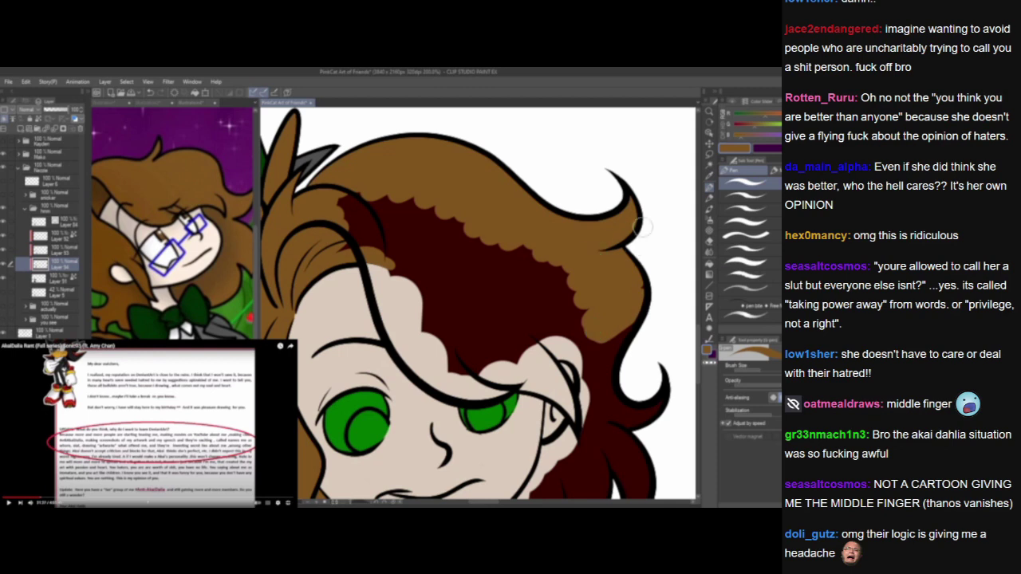
mouse_move(343, 198)
mouse_down()
mouse_move(350, 224)
mouse_move(330, 247)
mouse_move(379, 263)
mouse_move(367, 246)
mouse_move(364, 191)
mouse_move(375, 181)
mouse_move(393, 186)
mouse_move(414, 197)
mouse_move(423, 261)
mouse_move(460, 313)
mouse_move(476, 321)
mouse_move(457, 253)
mouse_move(505, 304)
mouse_move(437, 264)
mouse_up()
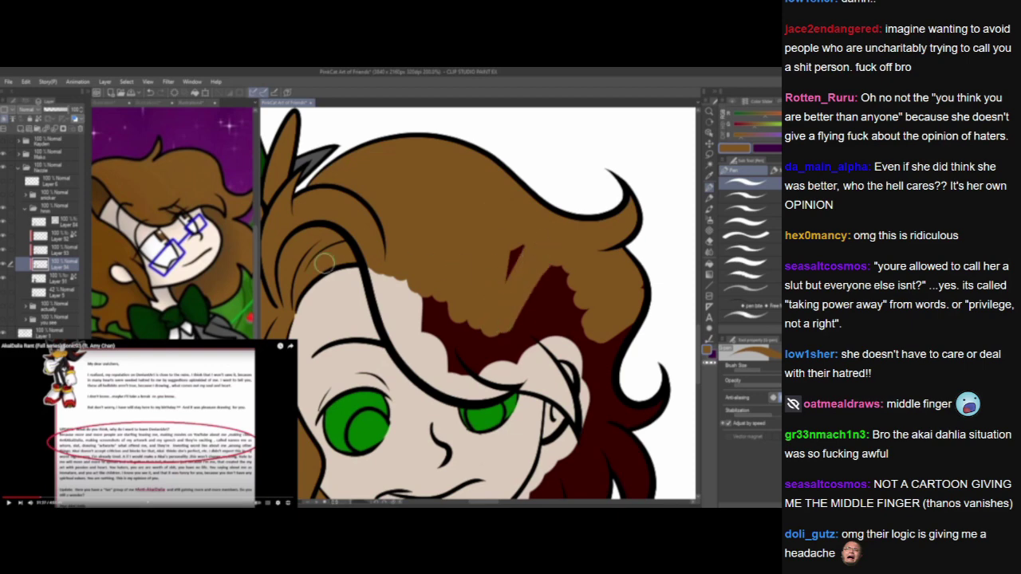
Resume the video, outline the fringe's lower edge above the eyes with brown, and fill the remaining dark red of the fringe.
click(148, 423)
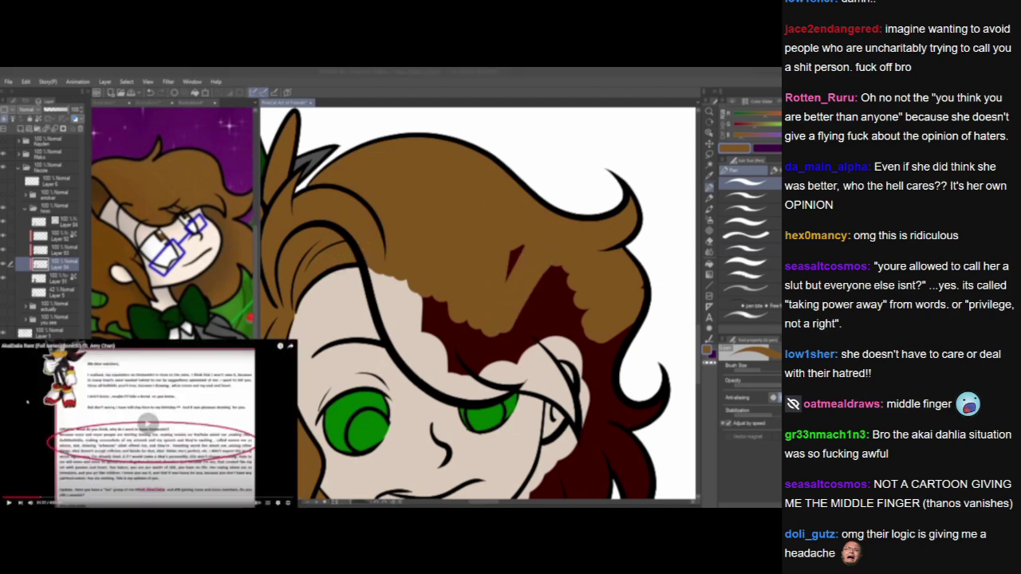
mouse_move(380, 265)
mouse_down()
mouse_move(410, 353)
mouse_move(381, 304)
mouse_move(426, 370)
mouse_move(412, 360)
mouse_move(471, 390)
mouse_move(446, 379)
mouse_move(455, 389)
mouse_move(484, 390)
mouse_move(498, 382)
mouse_move(494, 389)
mouse_move(411, 248)
mouse_move(437, 251)
mouse_move(487, 281)
mouse_up()
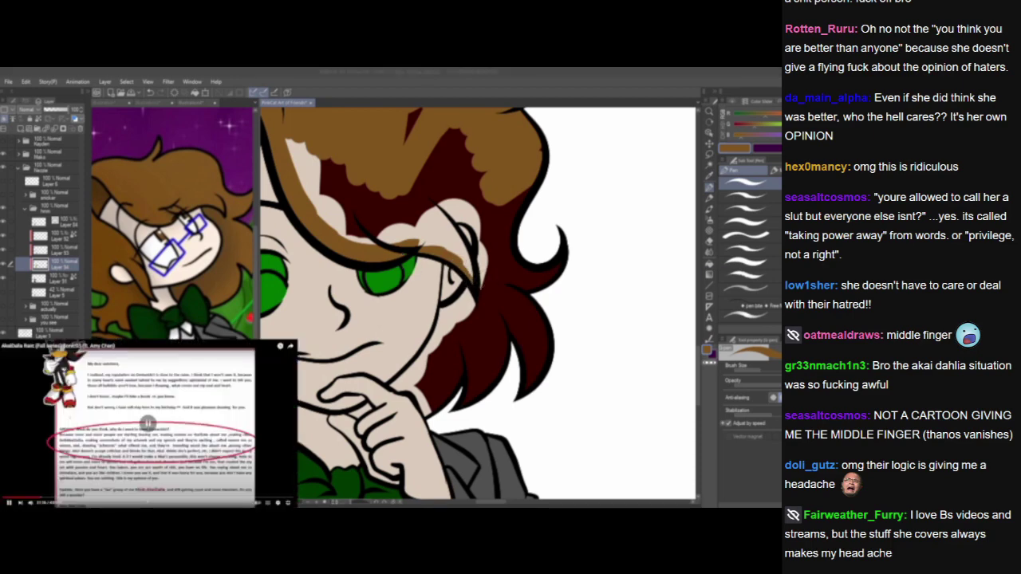
mouse_move(437, 197)
mouse_down()
mouse_move(440, 233)
mouse_move(434, 205)
mouse_move(472, 278)
mouse_move(441, 240)
mouse_move(452, 247)
mouse_move(421, 237)
mouse_move(439, 232)
mouse_move(439, 244)
mouse_move(362, 233)
mouse_up()
drag(392, 230, 439, 242)
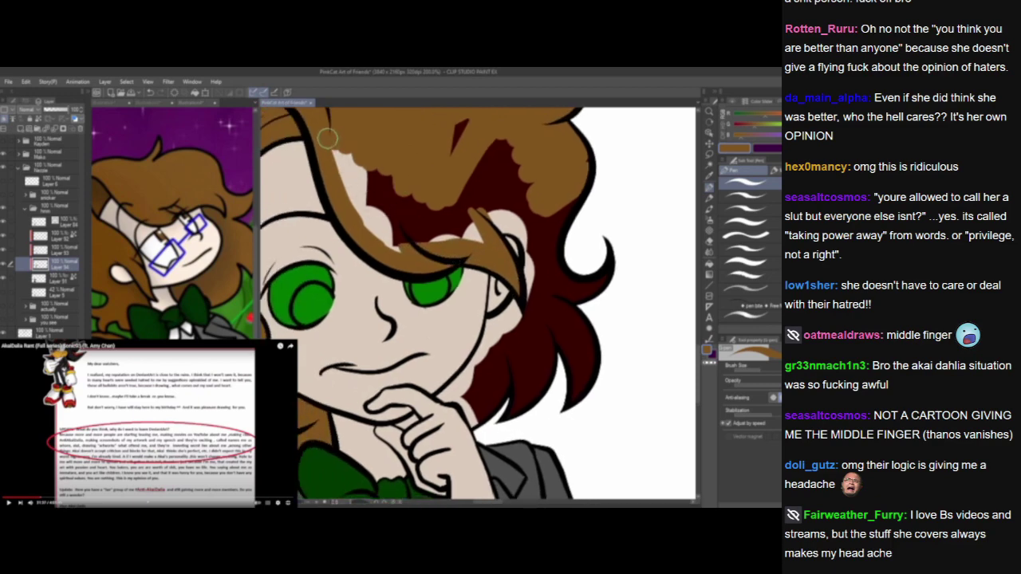
mouse_move(327, 138)
mouse_down()
mouse_move(357, 206)
mouse_move(421, 250)
mouse_move(348, 182)
mouse_move(371, 207)
mouse_move(444, 241)
mouse_move(383, 202)
mouse_move(381, 182)
mouse_move(464, 235)
mouse_move(383, 169)
mouse_move(438, 214)
mouse_move(439, 195)
mouse_move(469, 225)
mouse_move(471, 199)
mouse_up()
mouse_move(495, 197)
mouse_down()
mouse_move(447, 156)
mouse_move(494, 199)
mouse_move(464, 252)
mouse_move(453, 238)
mouse_move(512, 246)
mouse_move(520, 215)
mouse_move(472, 247)
mouse_move(531, 284)
mouse_move(485, 252)
mouse_move(548, 251)
mouse_up()
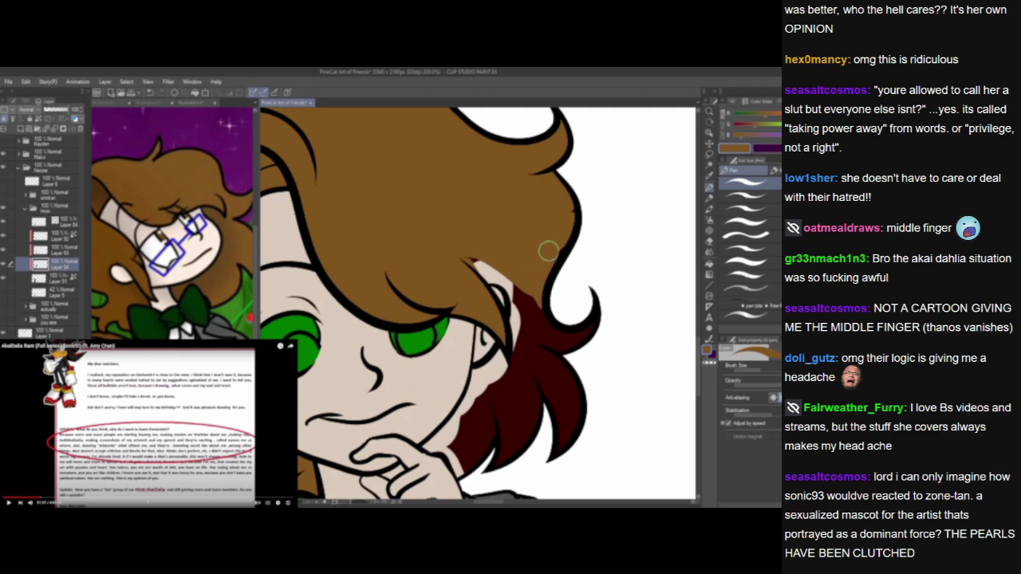
Fill the remaining dark red hair beside the ear, cheek and raised hand with brown, down to the pointed tips.
scroll(571, 223, down, 1)
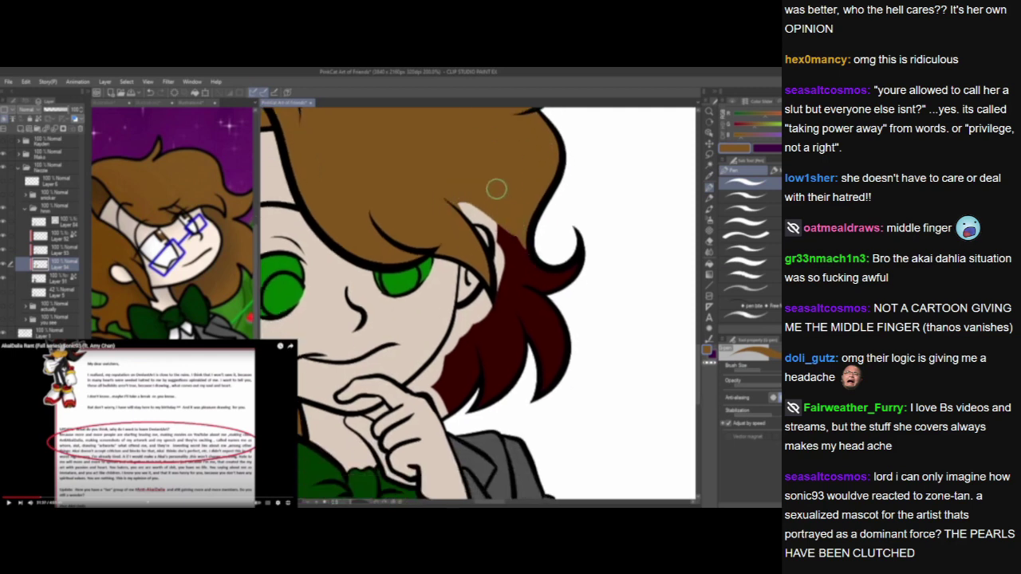
mouse_move(459, 313)
mouse_down()
mouse_move(488, 286)
mouse_move(465, 327)
mouse_move(456, 319)
mouse_move(461, 333)
mouse_move(471, 292)
mouse_move(500, 249)
mouse_move(458, 315)
mouse_move(490, 341)
mouse_move(471, 314)
mouse_move(484, 323)
mouse_move(482, 306)
mouse_move(547, 177)
mouse_move(501, 134)
mouse_move(510, 129)
mouse_move(534, 149)
mouse_move(544, 200)
mouse_move(558, 159)
mouse_move(550, 224)
mouse_move(495, 315)
mouse_move(558, 203)
mouse_move(550, 239)
mouse_move(592, 193)
mouse_move(585, 340)
mouse_up()
scroll(447, 391, down, 1)
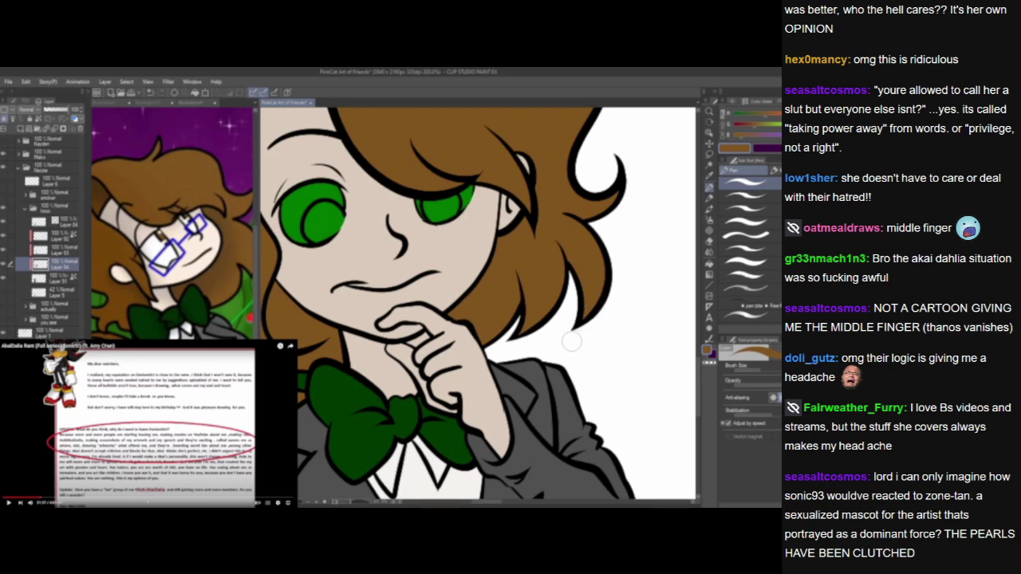
scroll(571, 342, down, 2)
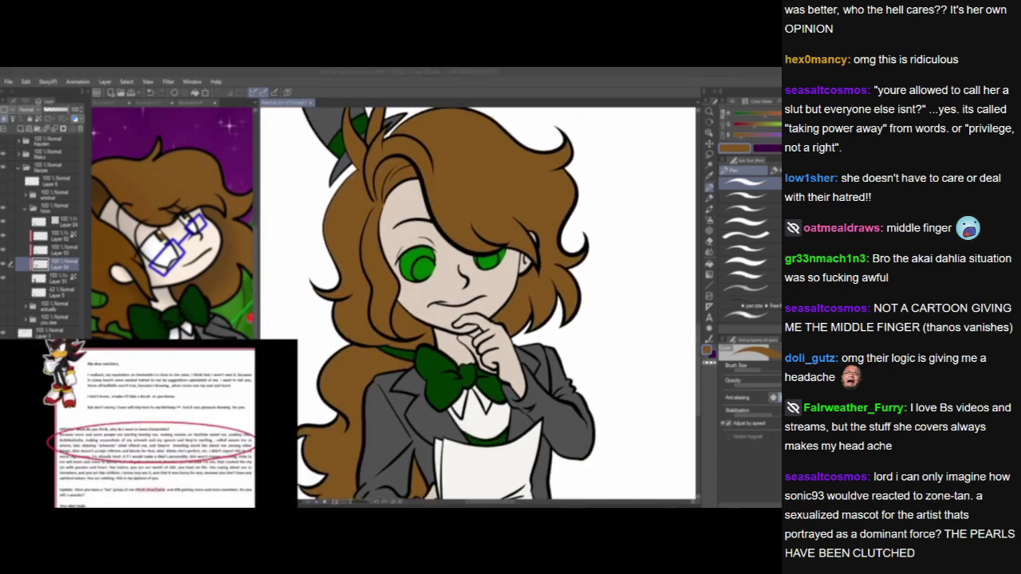
scroll(490, 297, up, 3)
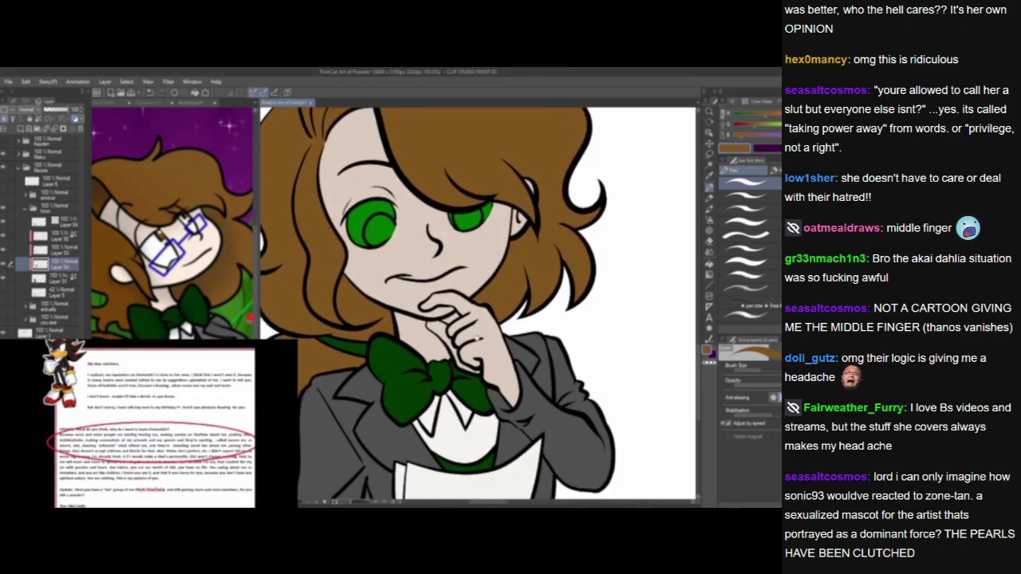
Sample the shirt's off-white and paint over the green of both eyes on the eye colour layer.
alt+click(449, 426)
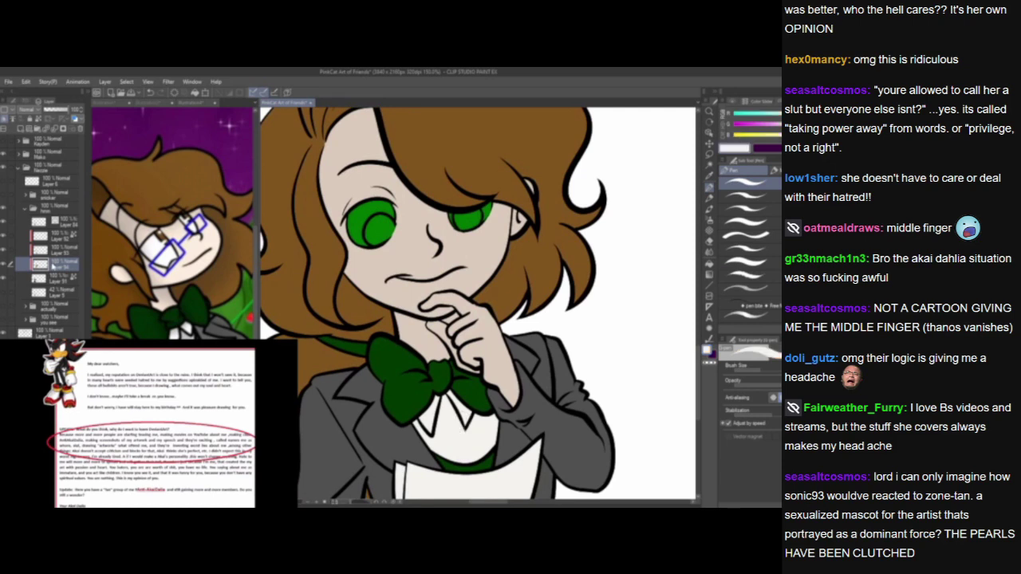
click(51, 237)
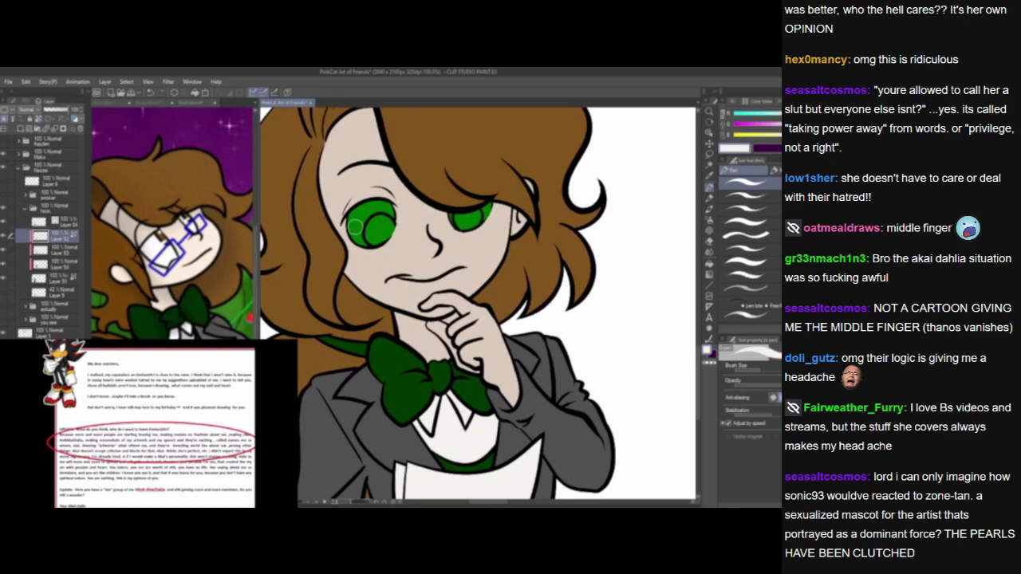
mouse_move(355, 228)
mouse_down()
mouse_move(379, 227)
mouse_move(388, 242)
mouse_up()
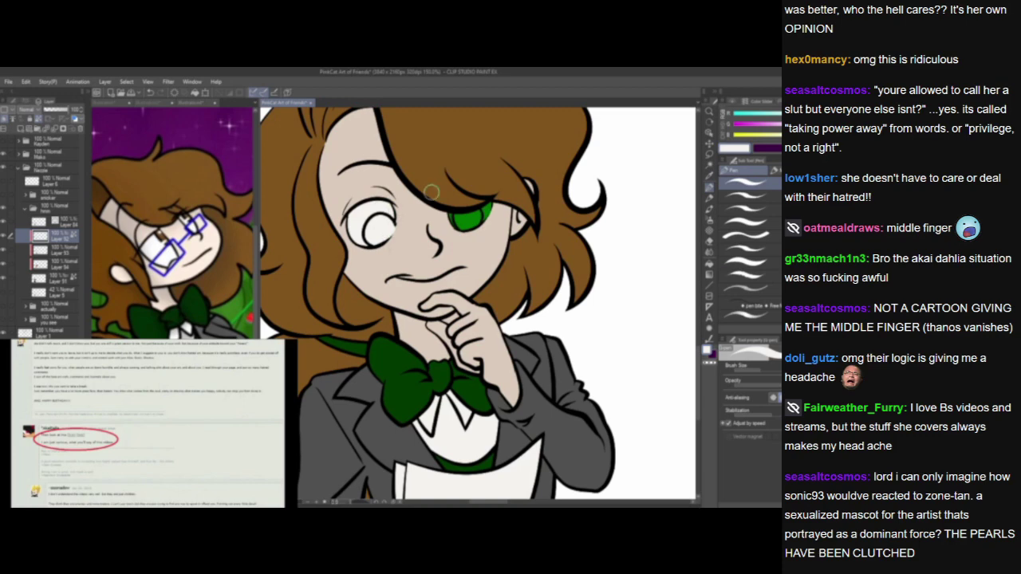
mouse_move(447, 208)
mouse_down()
mouse_move(459, 241)
mouse_move(484, 234)
mouse_up()
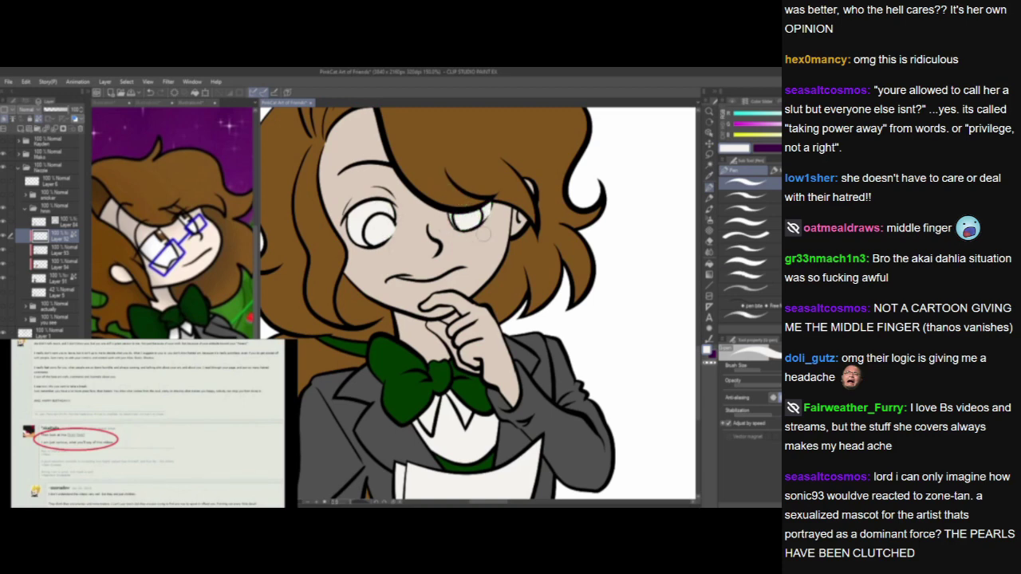
Sample the reddish brown of the reference character's eye and fill both irises with it.
scroll(480, 232, up, 1)
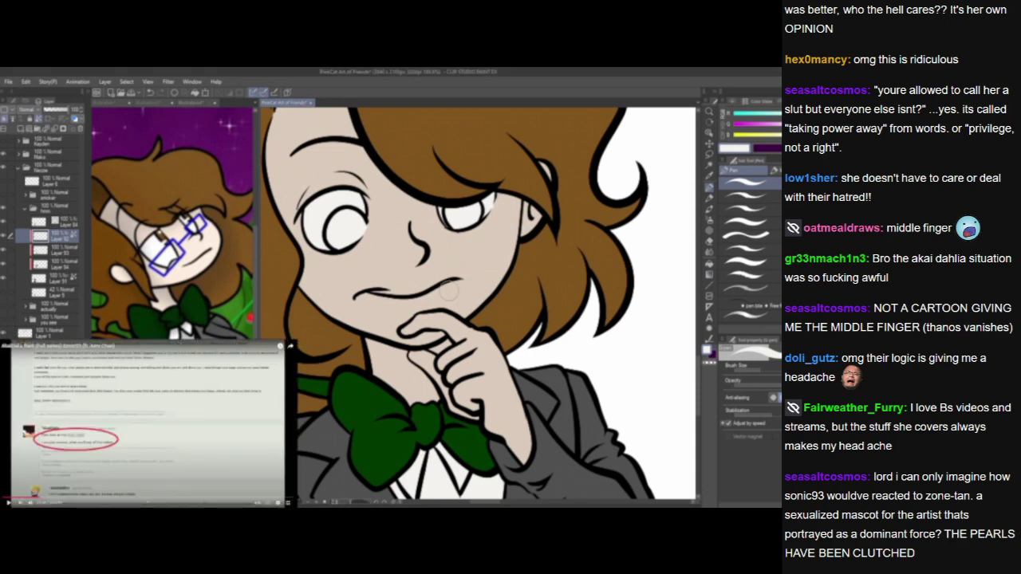
scroll(449, 291, up, 4)
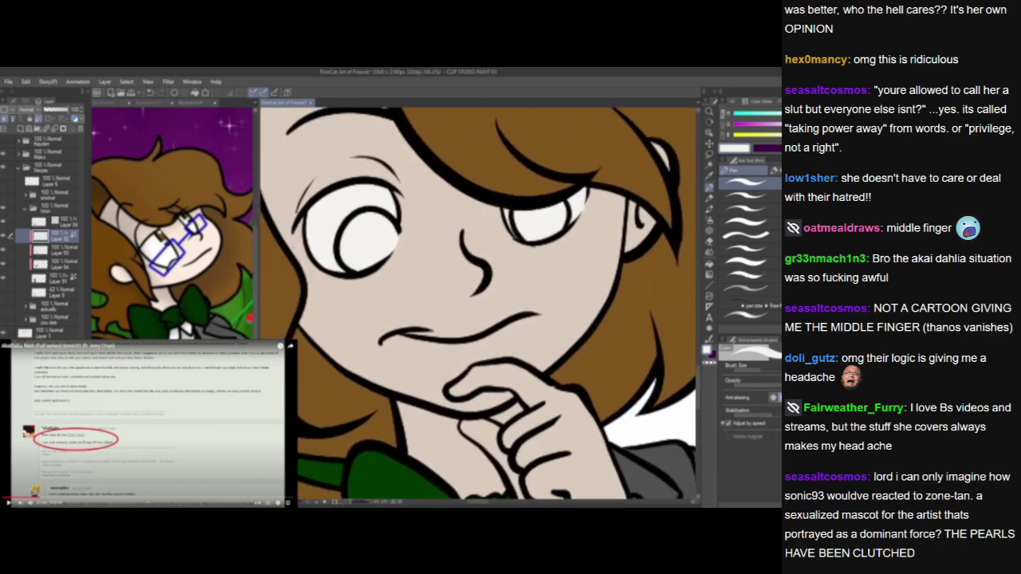
alt+click(163, 237)
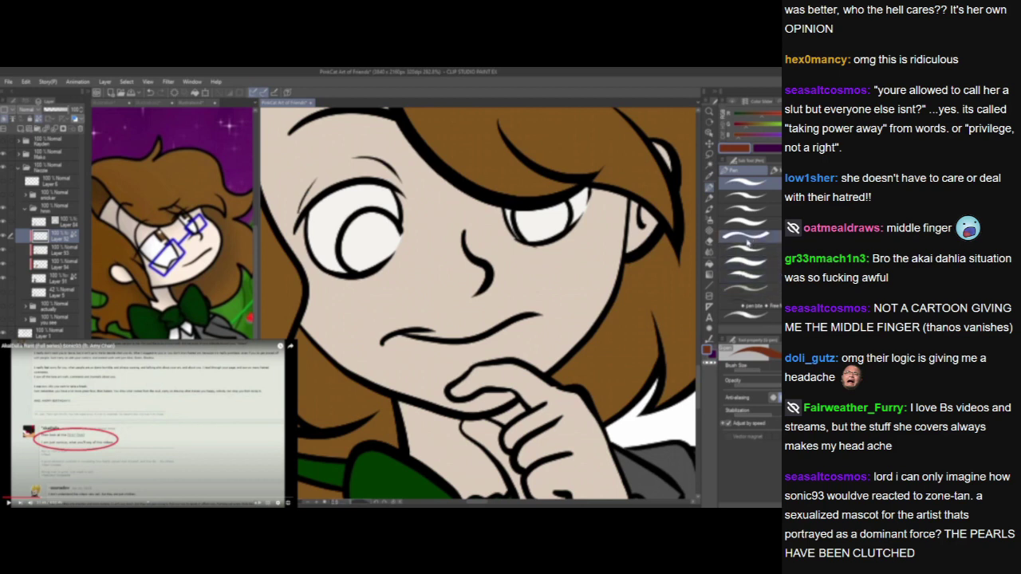
mouse_move(357, 227)
mouse_down()
mouse_move(351, 242)
mouse_move(351, 260)
mouse_move(374, 255)
mouse_move(383, 235)
mouse_move(362, 237)
mouse_move(363, 220)
mouse_move(385, 229)
mouse_move(372, 252)
mouse_up()
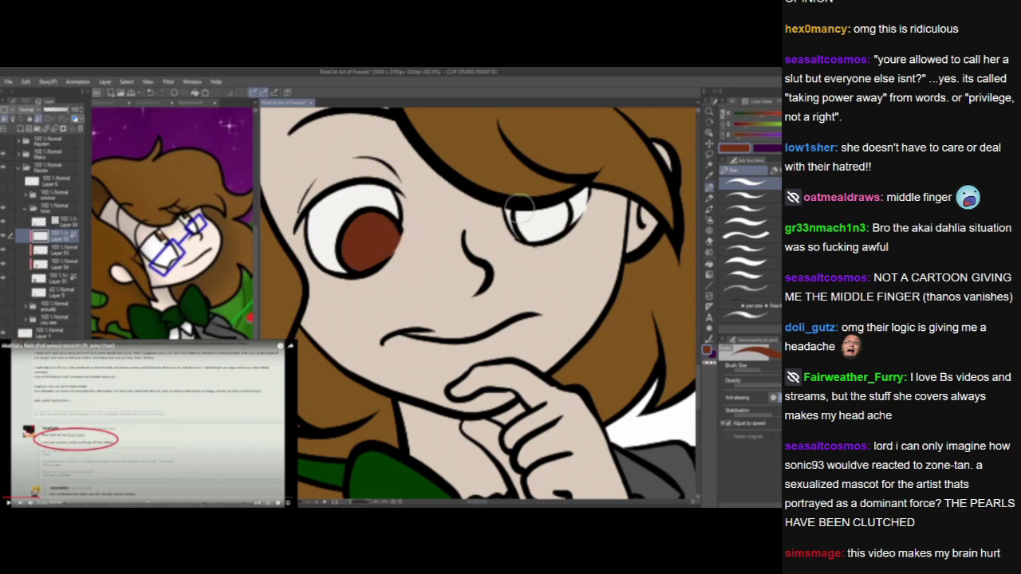
mouse_move(520, 206)
mouse_down()
mouse_move(541, 231)
mouse_move(557, 206)
mouse_move(551, 235)
mouse_move(536, 213)
mouse_move(538, 234)
mouse_move(556, 206)
mouse_up()
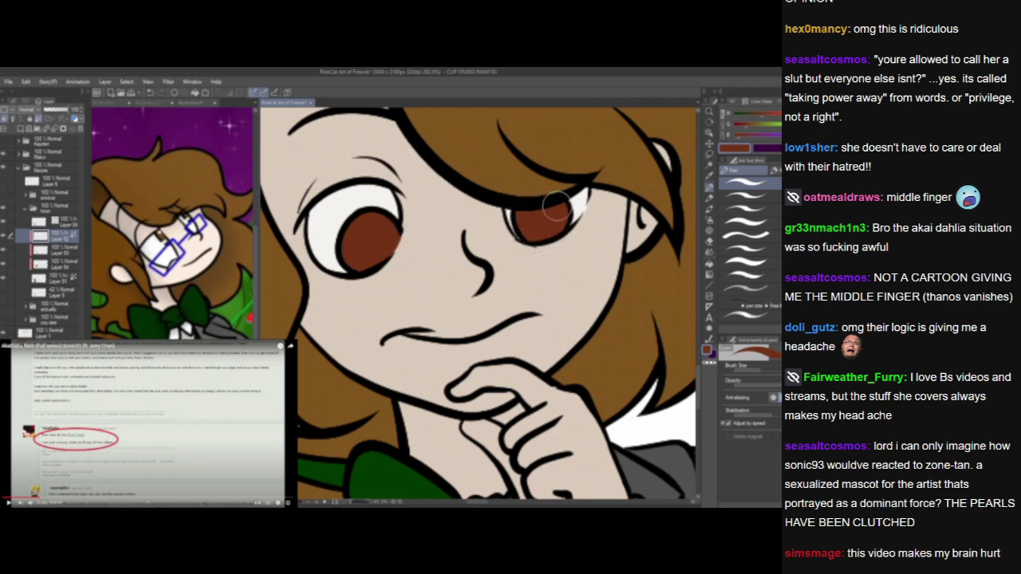
Shade both irises with a small soft brush in dark brown, and deepen their centres with dark red sampled from the reference.
drag(568, 420, 547, 426)
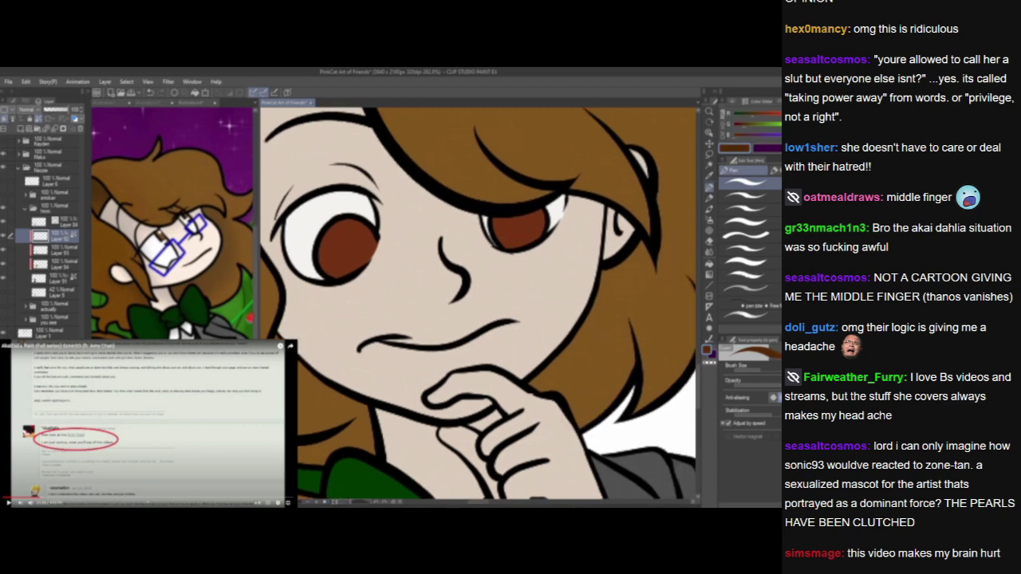
click(709, 208)
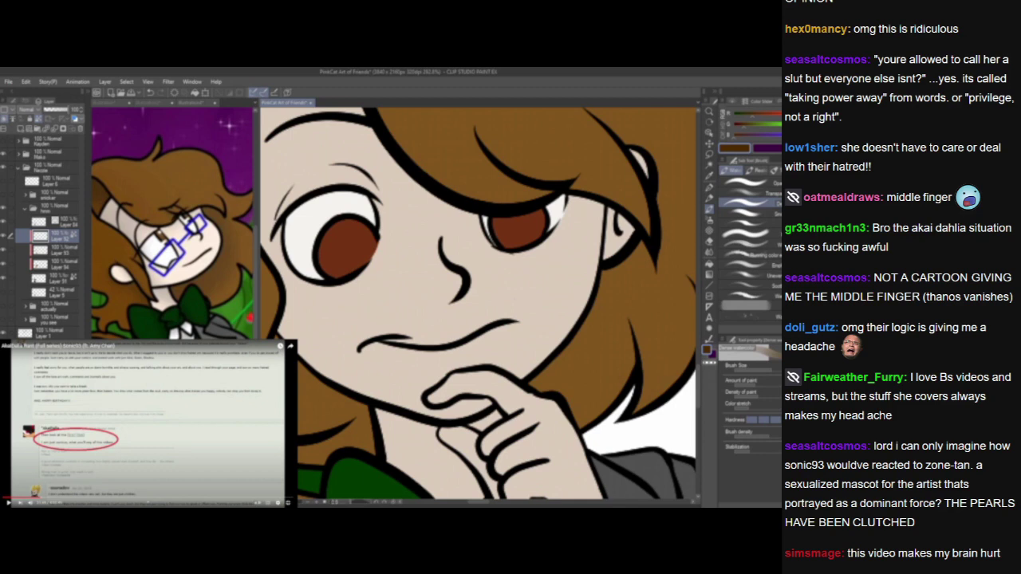
click(148, 423)
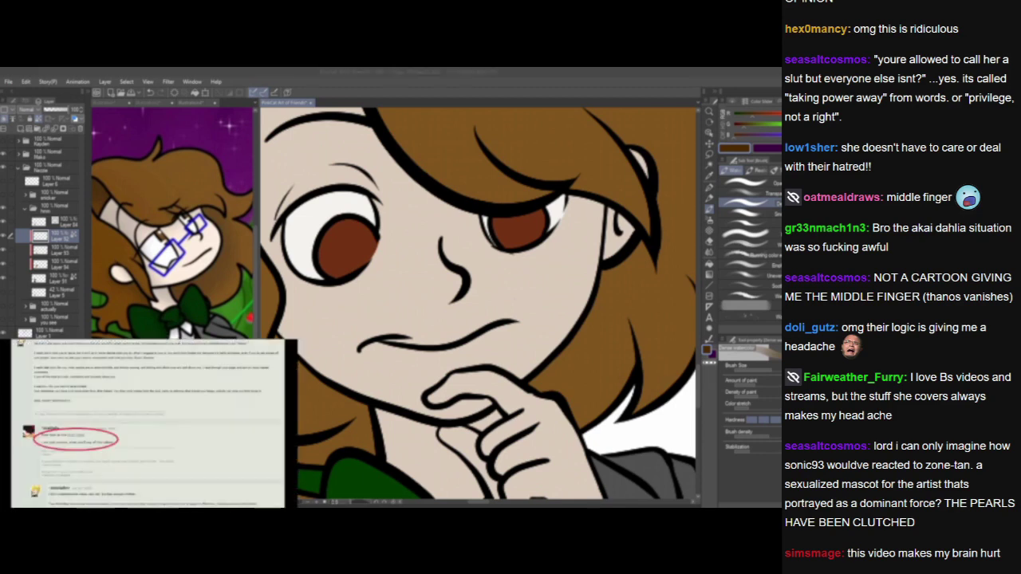
mouse_move(90, 496)
click(340, 242)
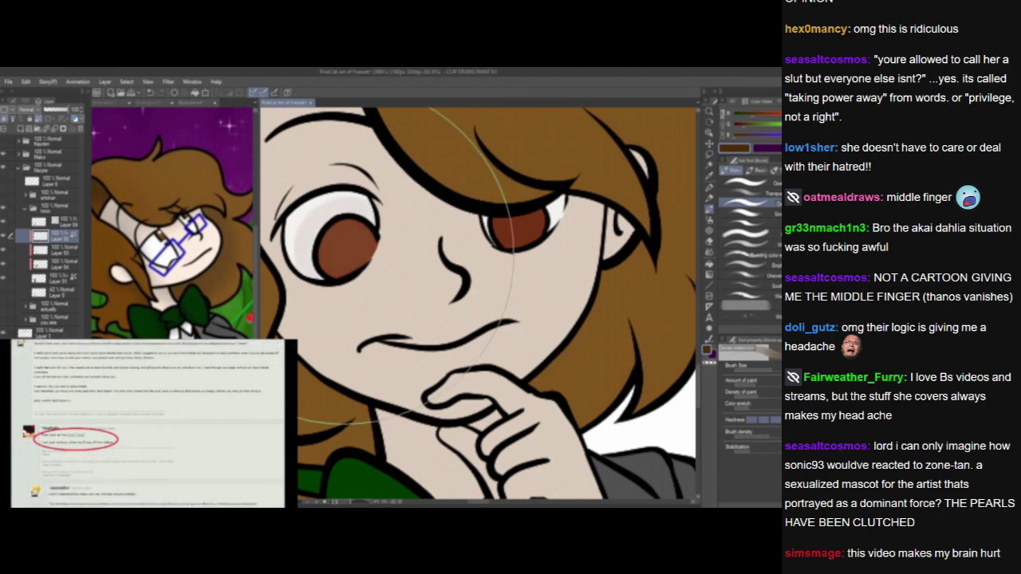
key(ctrl+z)
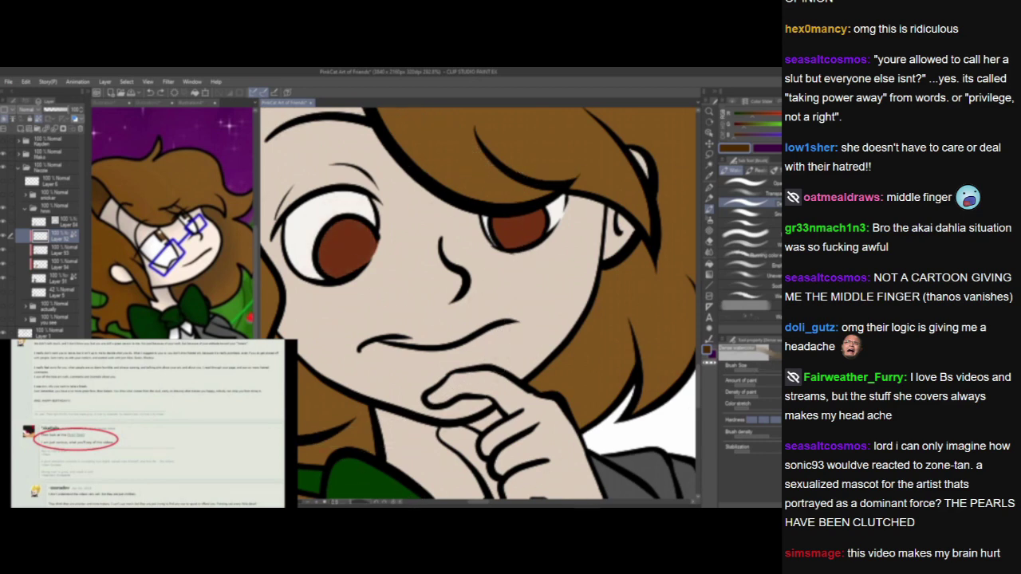
click(277, 417)
click(344, 250)
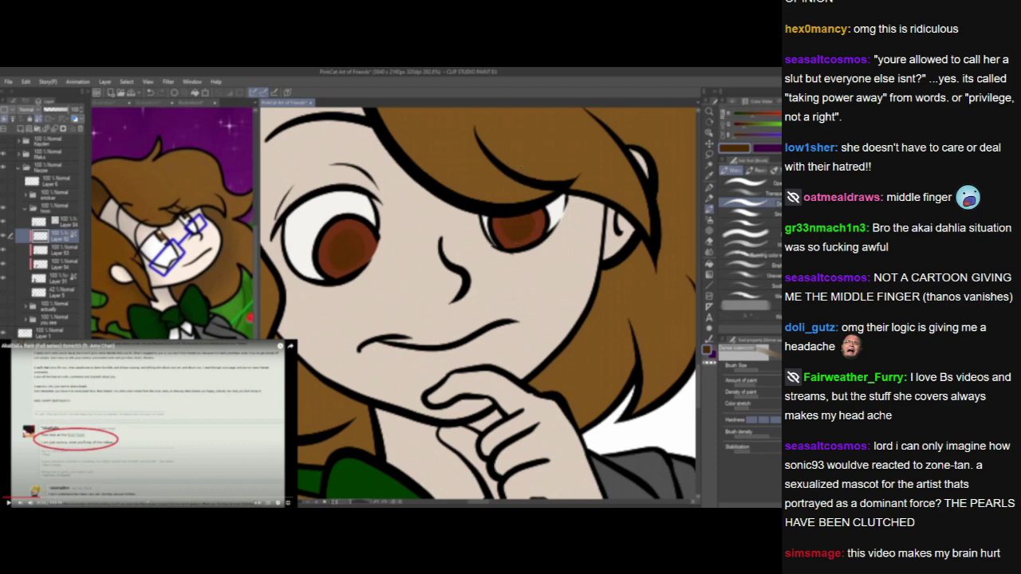
alt+click(163, 237)
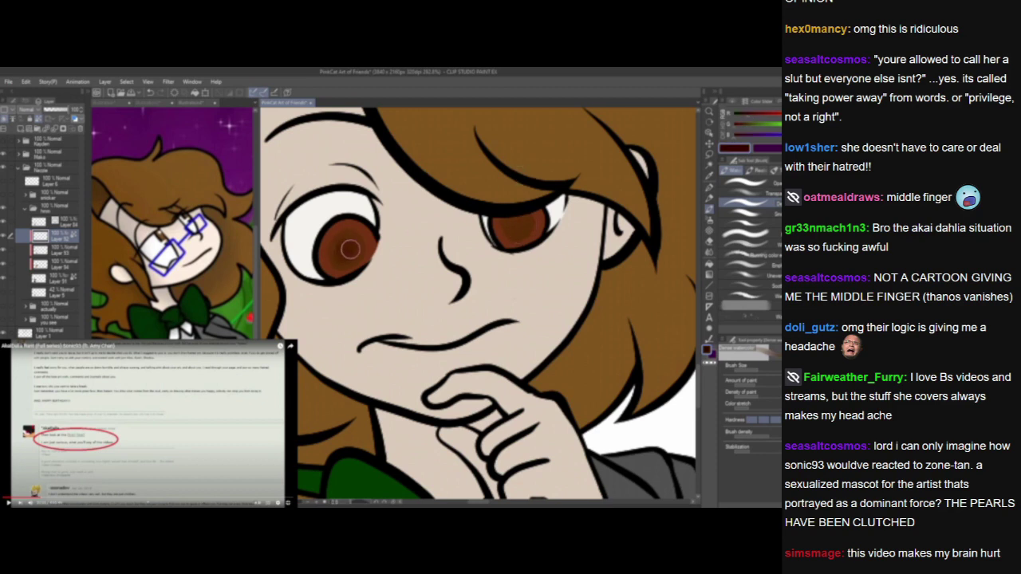
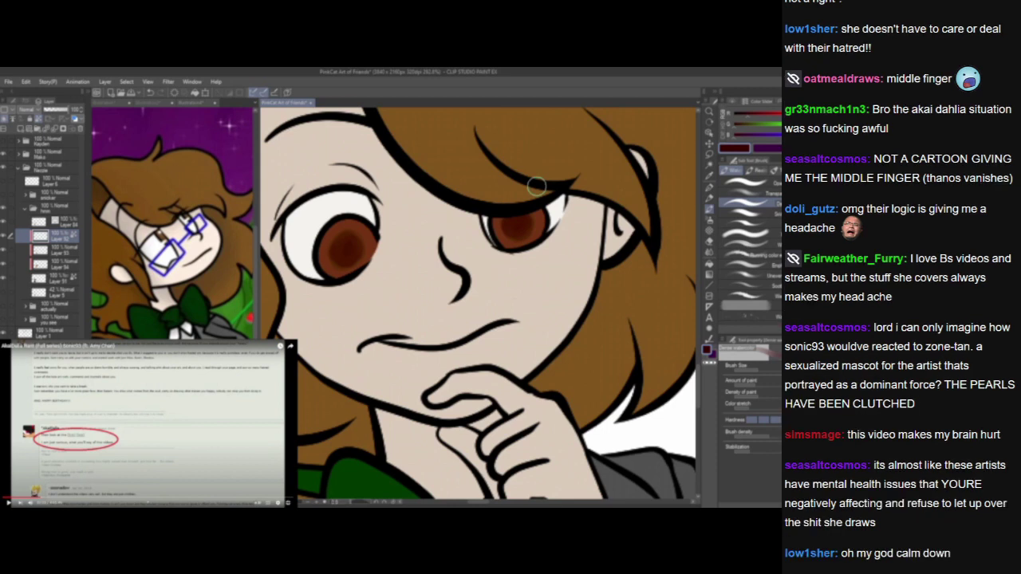
Add a new layer above the character's other layers and paint a white pen highlight on the fully visible iris.
click(57, 223)
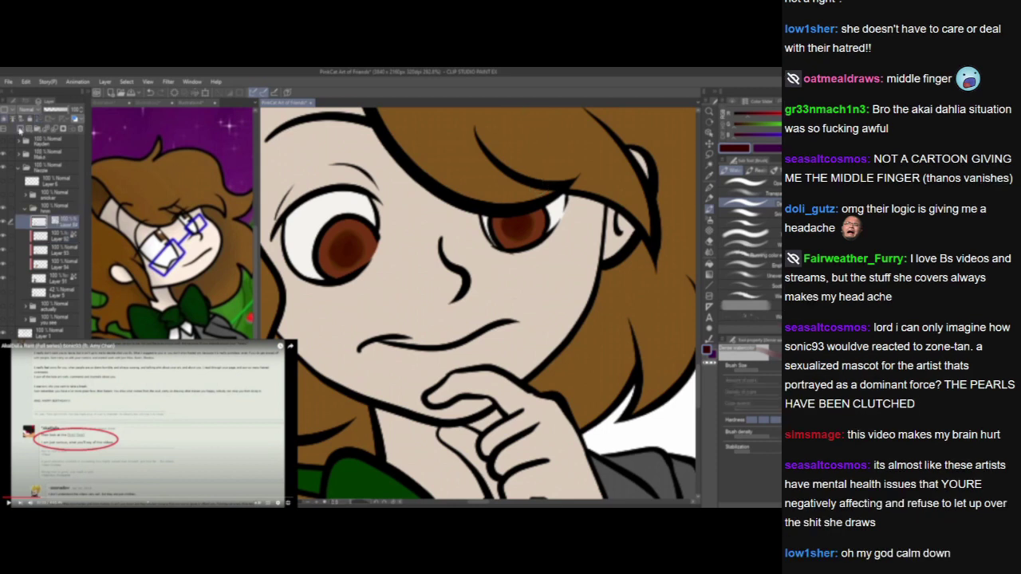
click(20, 130)
click(786, 113)
click(785, 123)
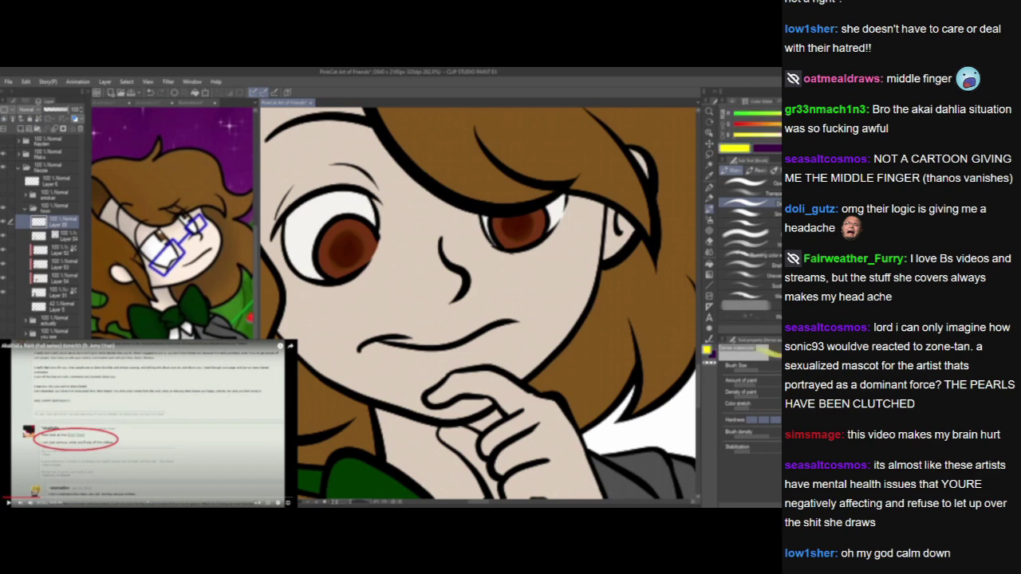
click(786, 135)
click(709, 189)
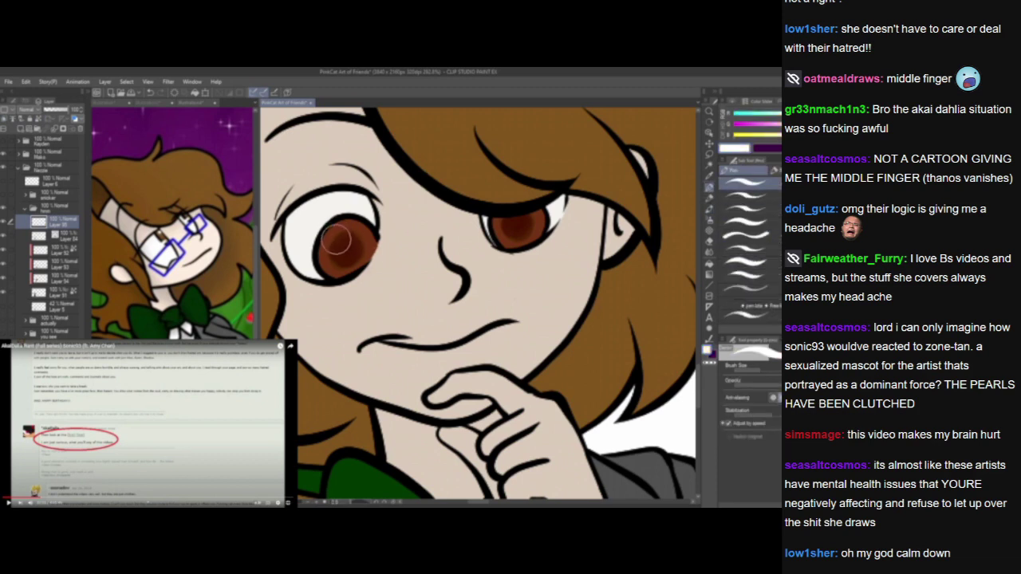
drag(336, 231, 334, 235)
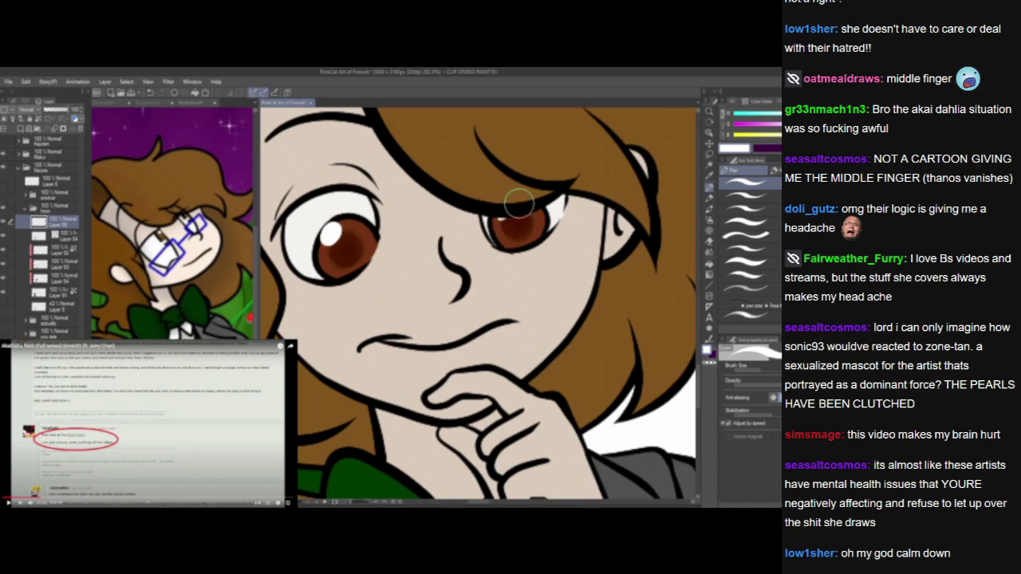
Paint a small white highlight on the iris of the eye partly covered by the fringe.
scroll(518, 204, down, 6)
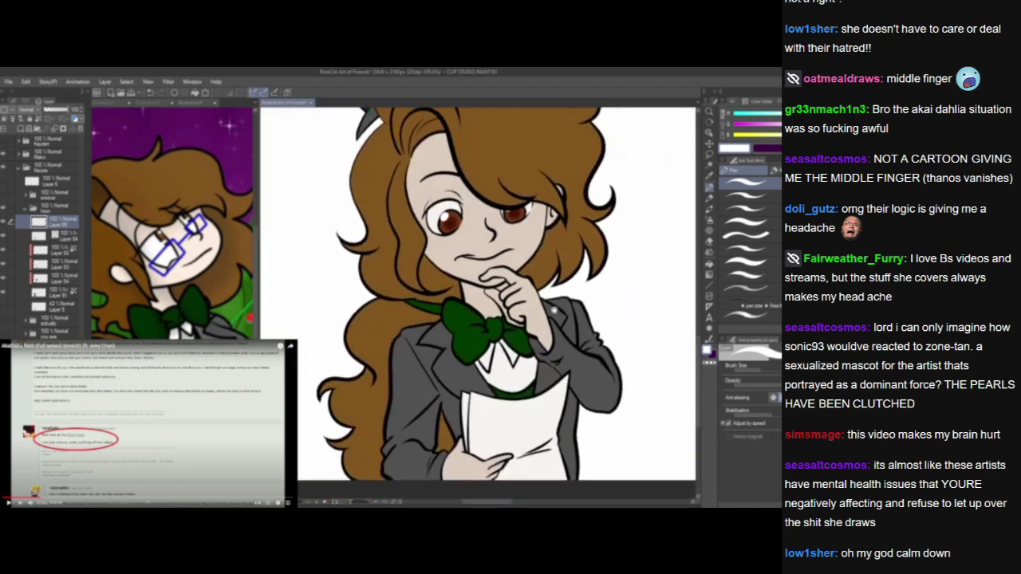
scroll(505, 291, up, 4)
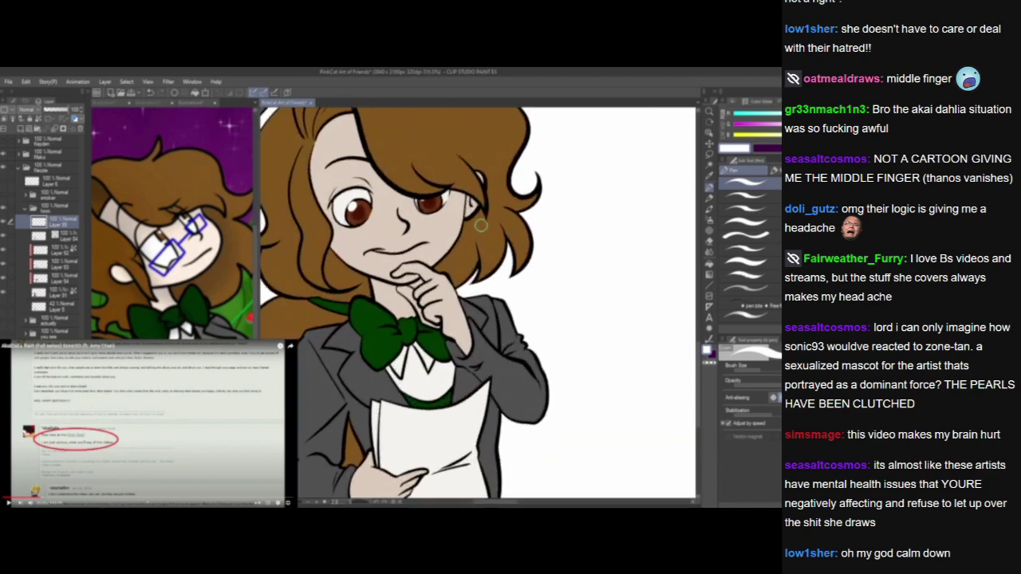
scroll(396, 187, up, 1)
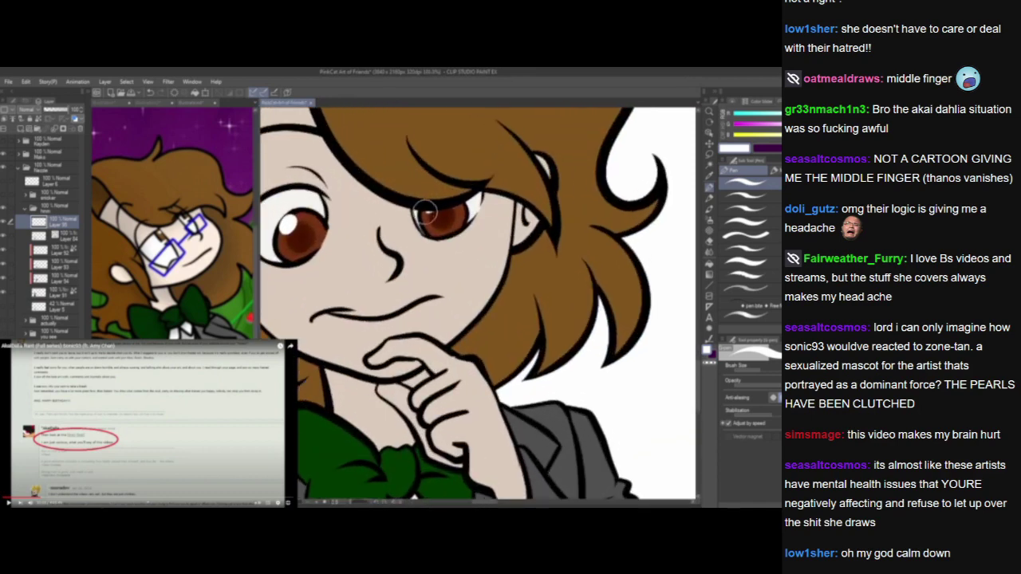
drag(432, 209, 427, 210)
scroll(434, 231, down, 3)
scroll(481, 296, down, 1)
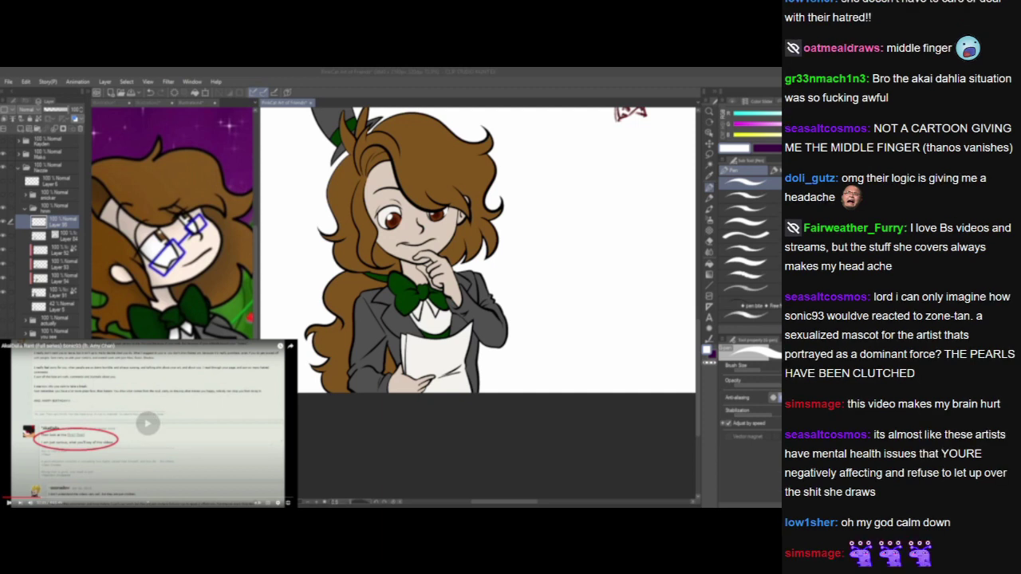
Shade the long back hair and the hair beside the neck in dark brown with a large watercolour brush, then blend the shading's edges.
click(218, 444)
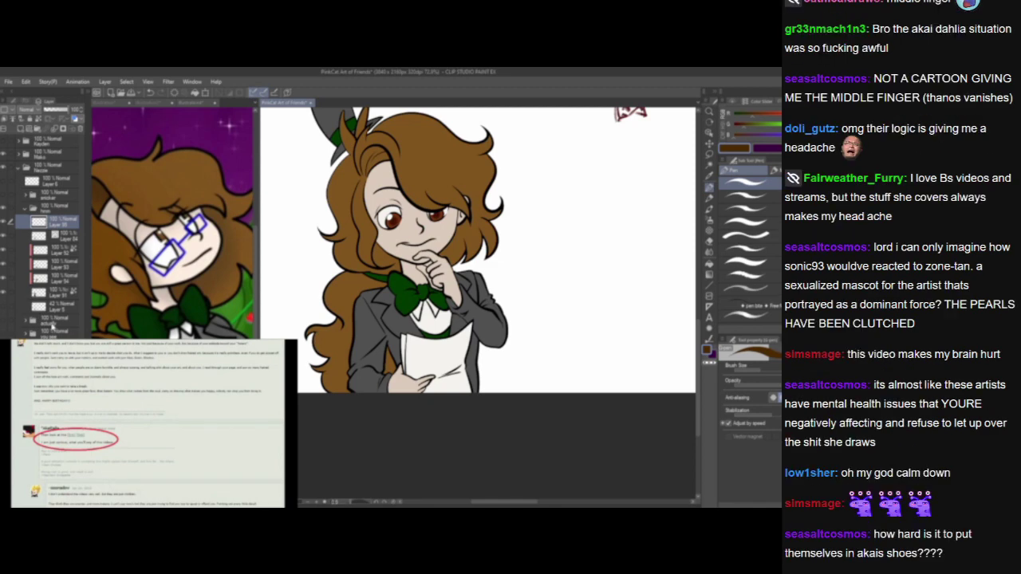
click(58, 280)
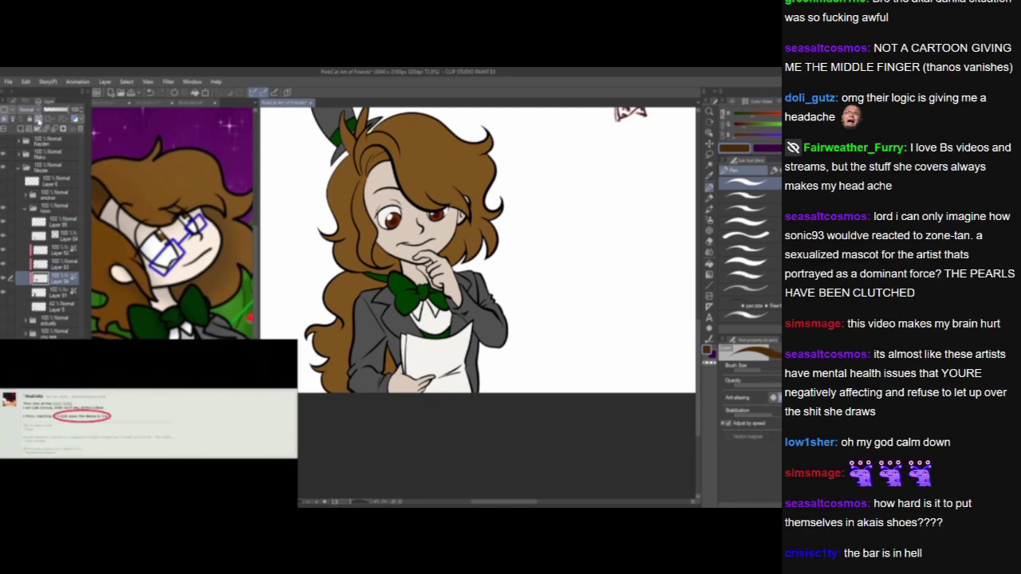
click(710, 210)
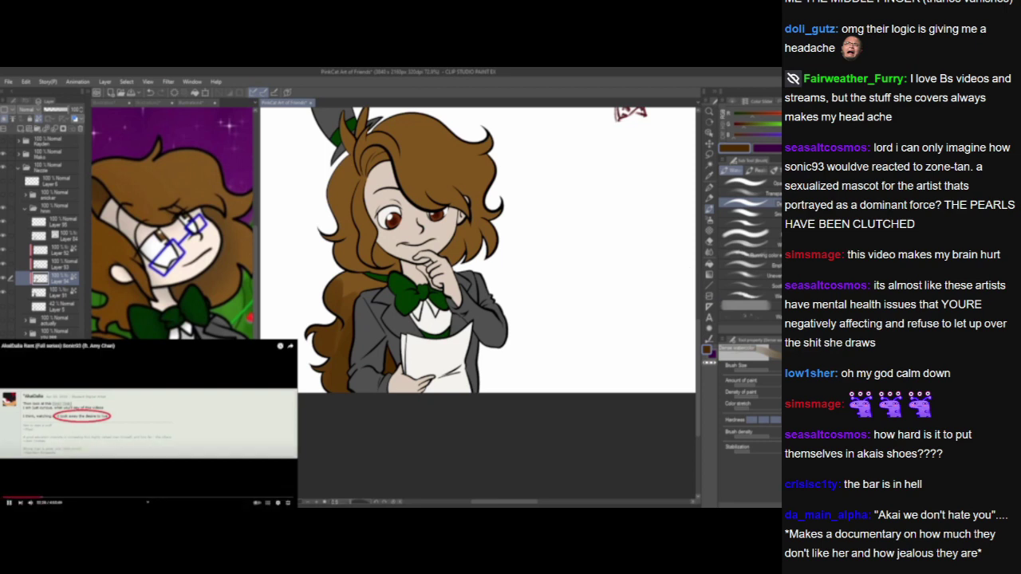
click(148, 424)
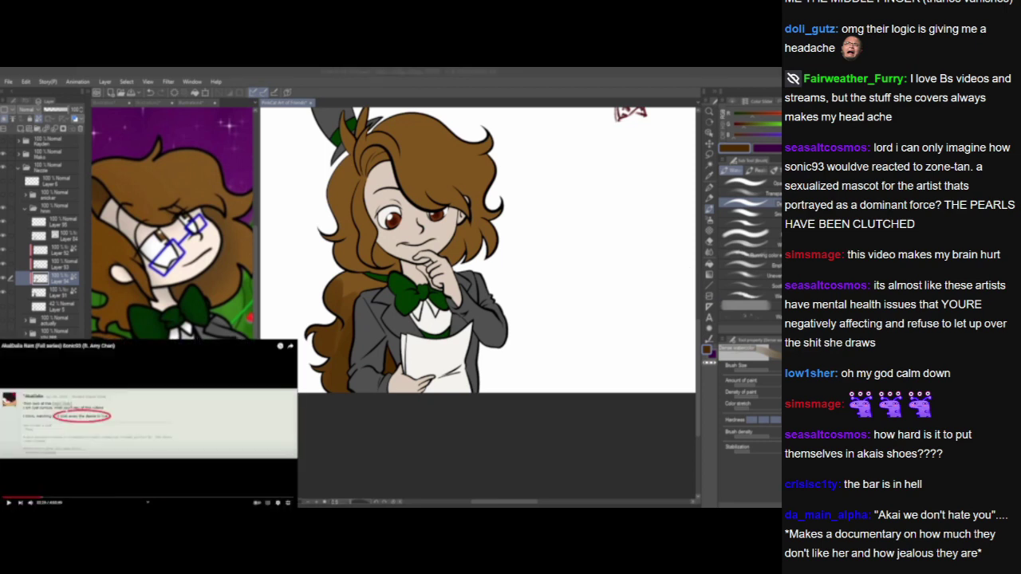
click(332, 398)
drag(333, 332, 327, 309)
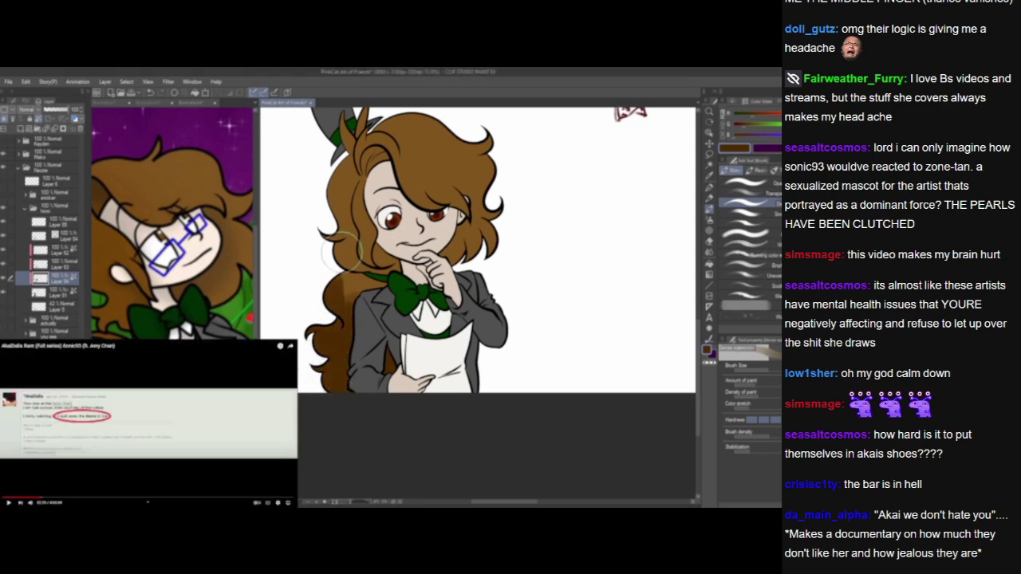
mouse_move(346, 274)
mouse_down()
mouse_move(376, 300)
mouse_move(398, 301)
mouse_up()
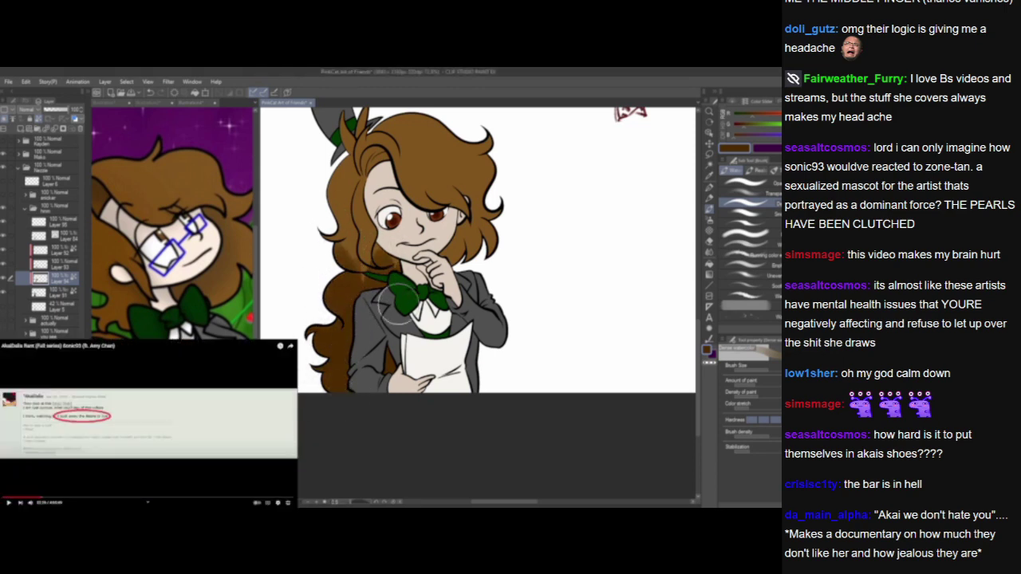
mouse_move(443, 260)
mouse_down()
mouse_move(463, 248)
mouse_move(464, 265)
mouse_up()
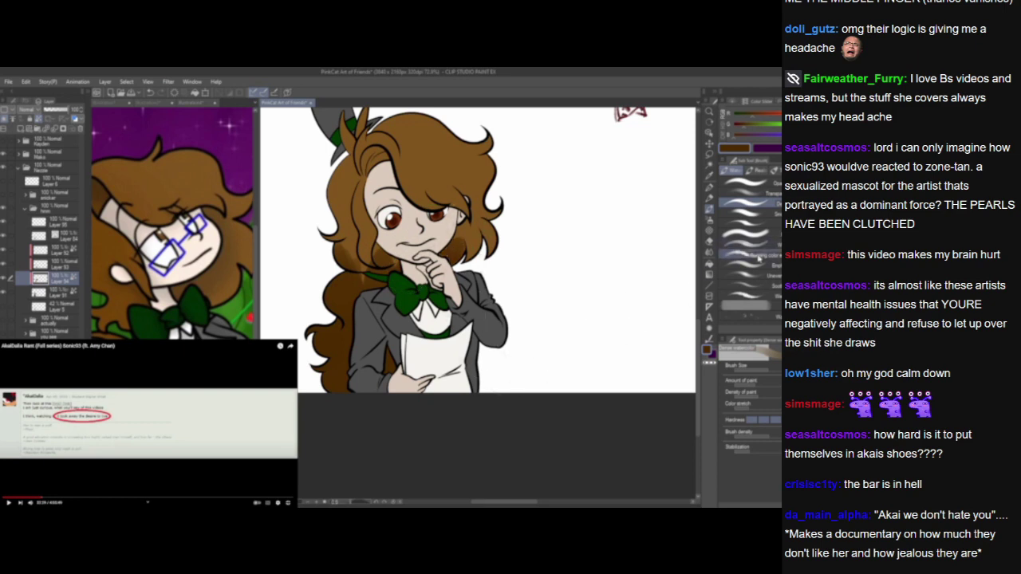
click(733, 297)
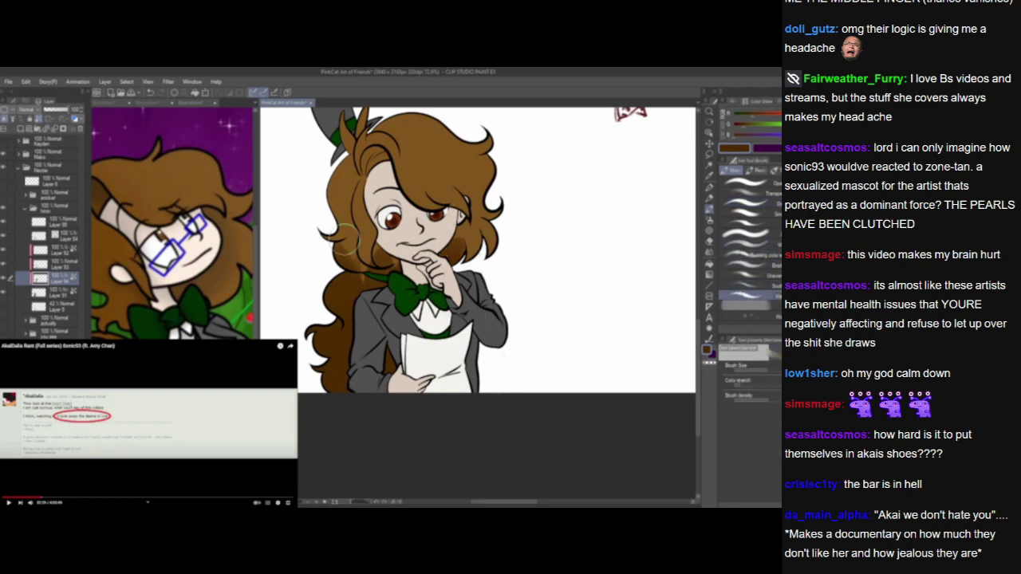
mouse_move(358, 265)
mouse_down()
mouse_move(364, 276)
mouse_move(340, 293)
mouse_move(370, 275)
mouse_up()
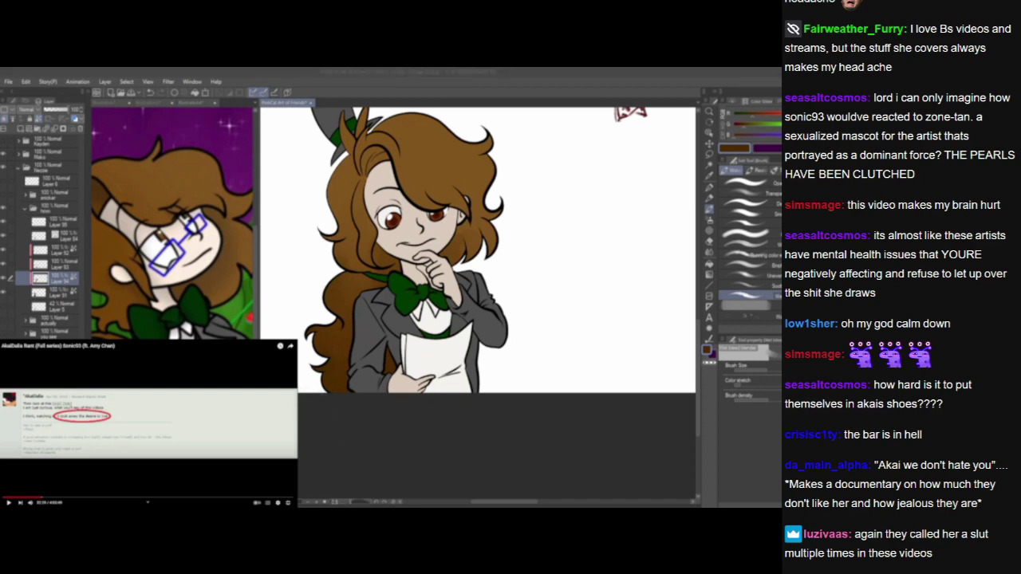
Watch the rant video through the red hedgehog artwork, the Shadow comments and the Amy Rose section, pausing and resuming it along the way.
click(190, 441)
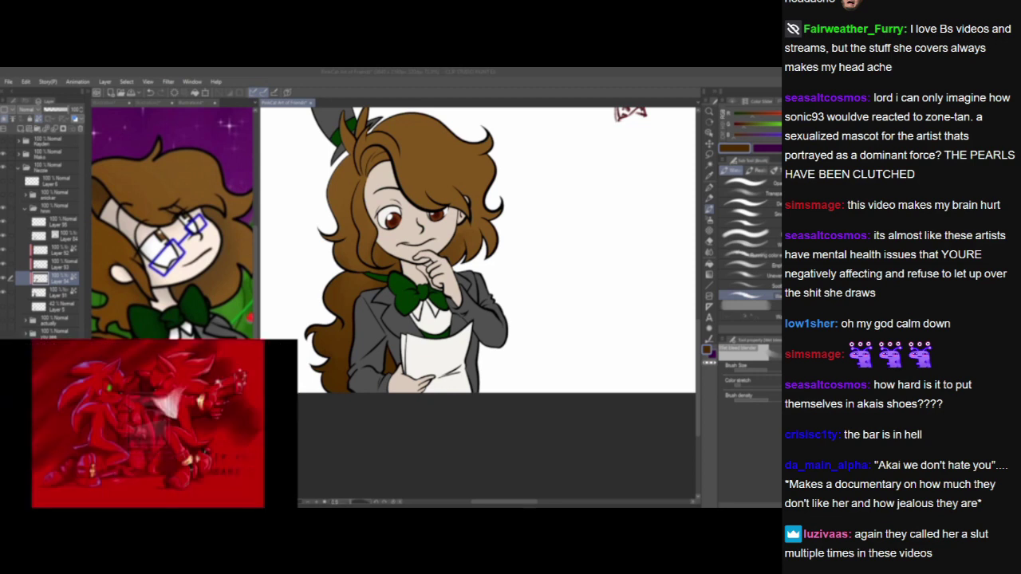
click(122, 431)
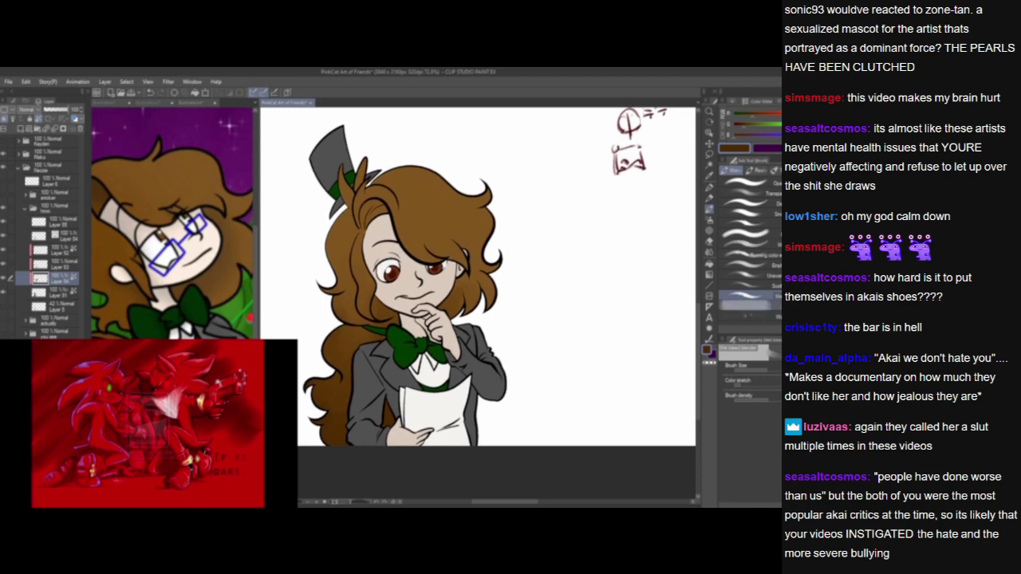
click(84, 423)
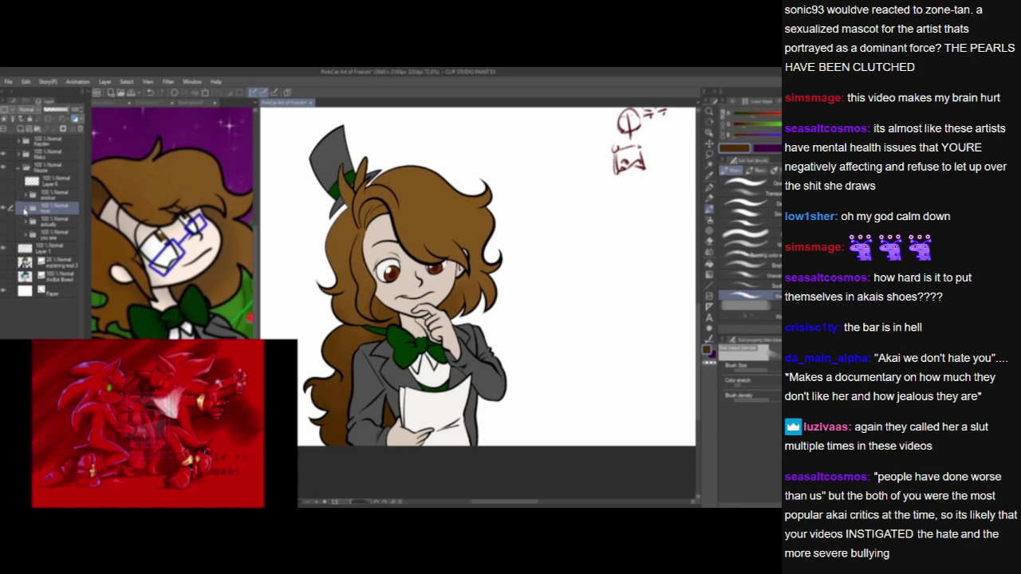
click(149, 423)
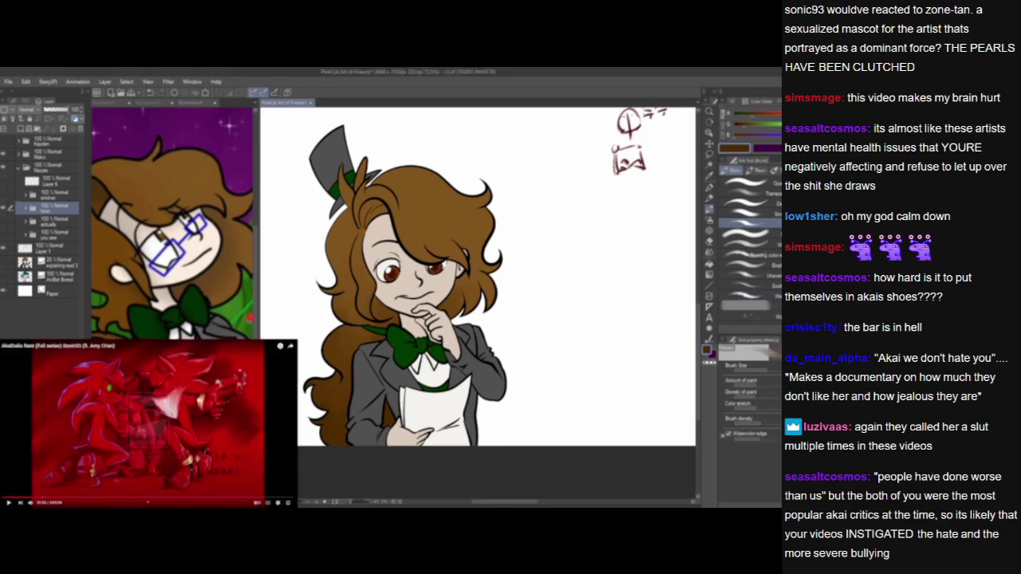
click(82, 400)
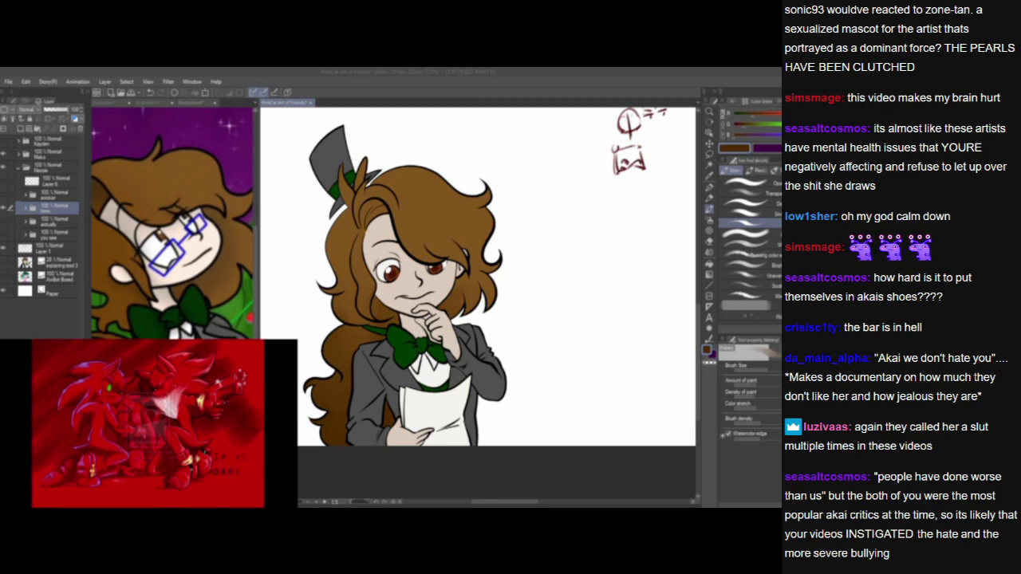
click(48, 421)
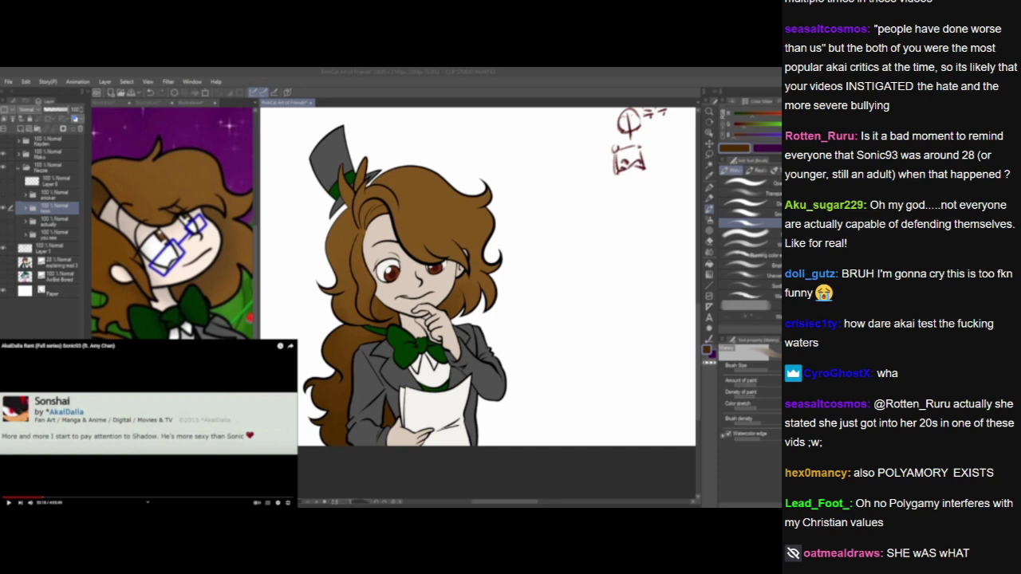
key(space)
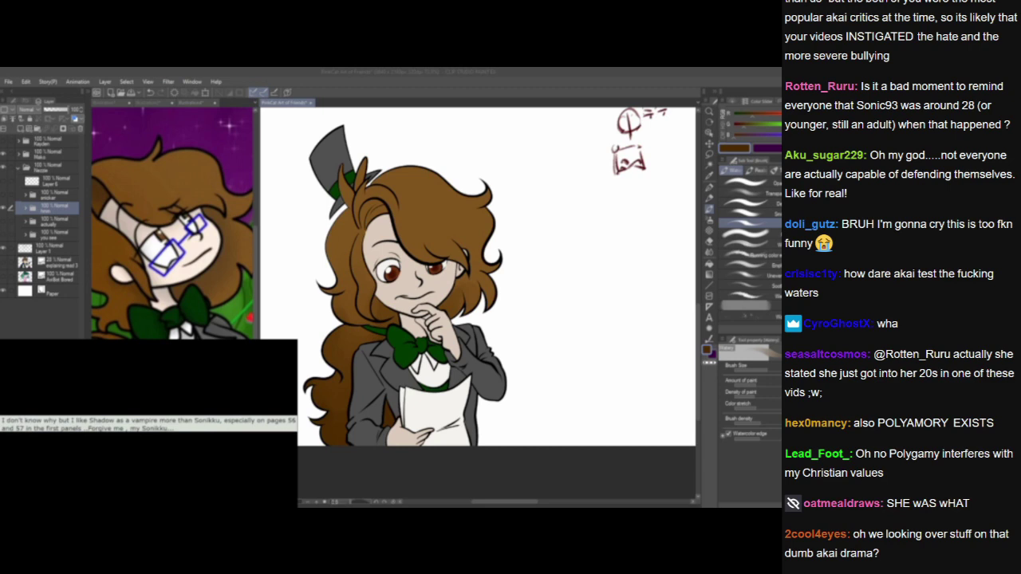
click(161, 440)
mouse_move(147, 503)
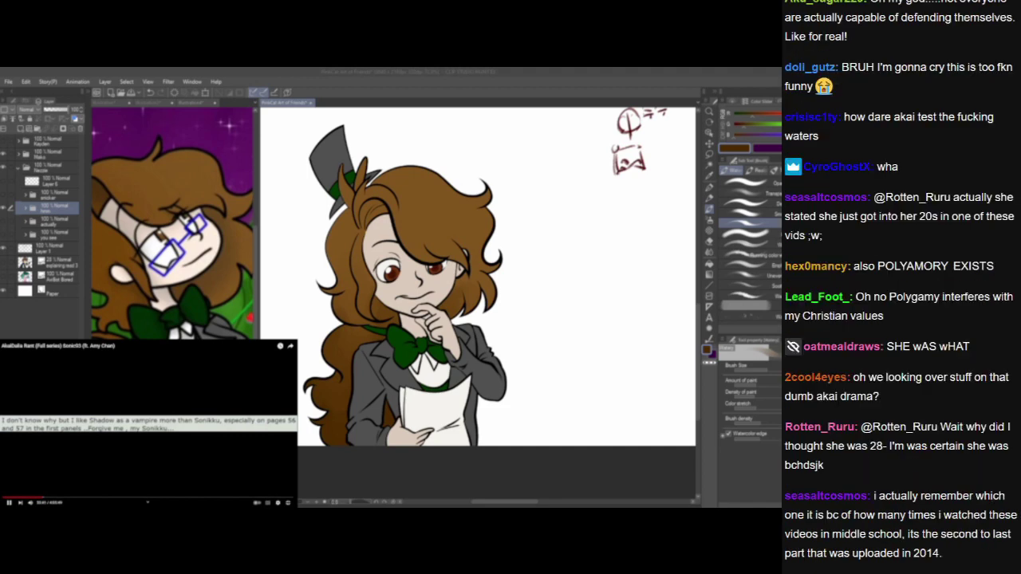
click(147, 420)
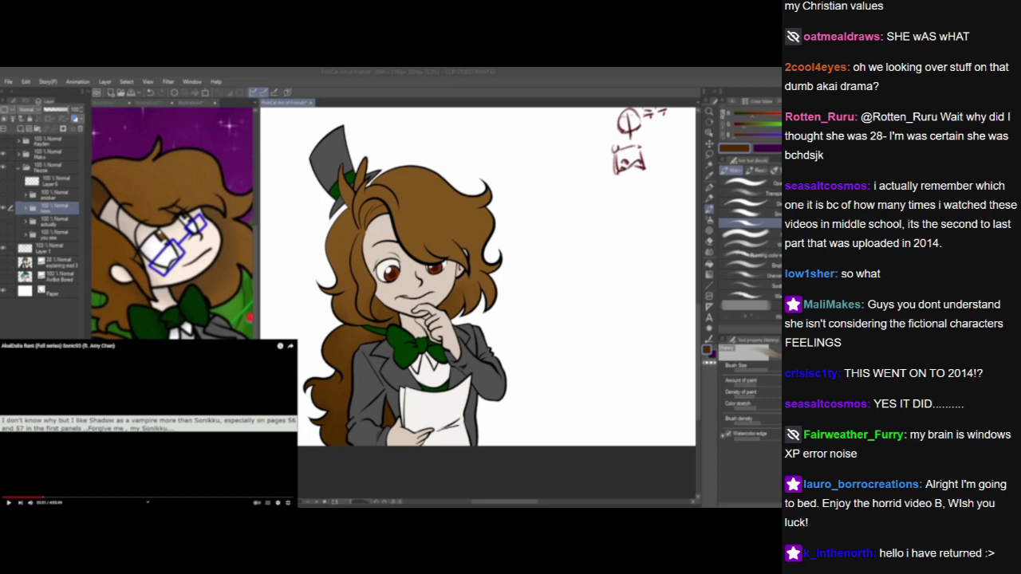
click(261, 436)
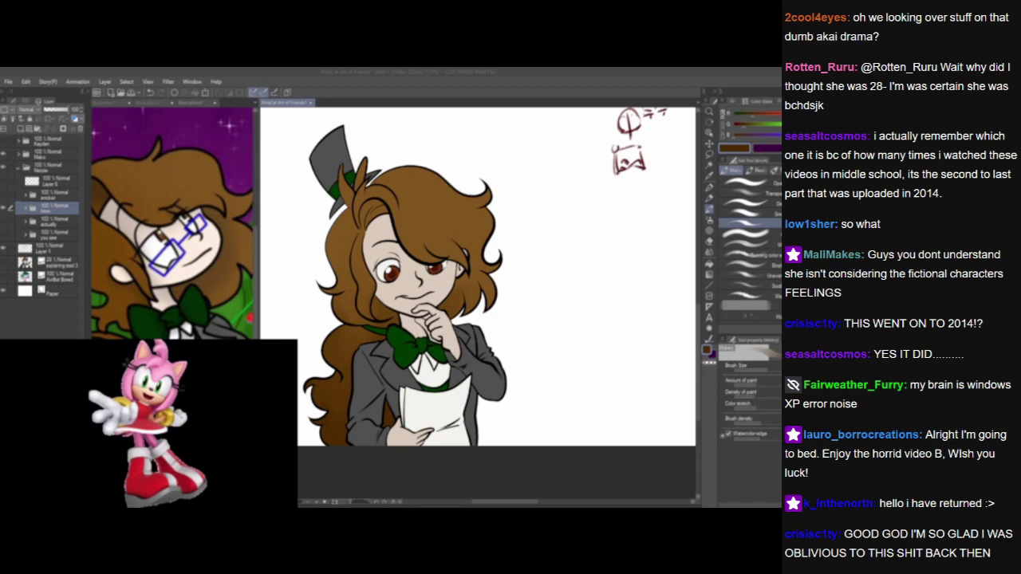
click(193, 439)
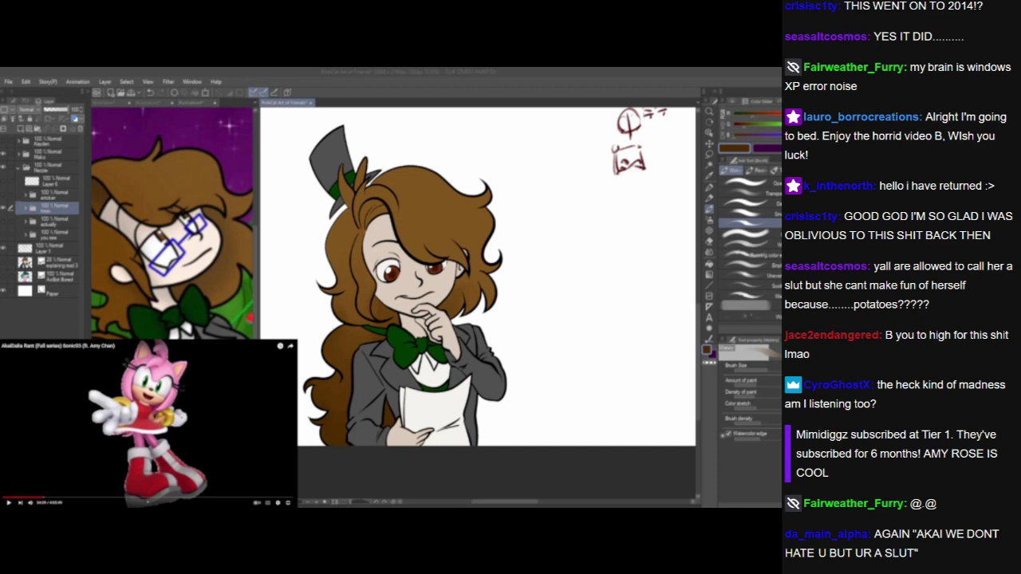
click(279, 424)
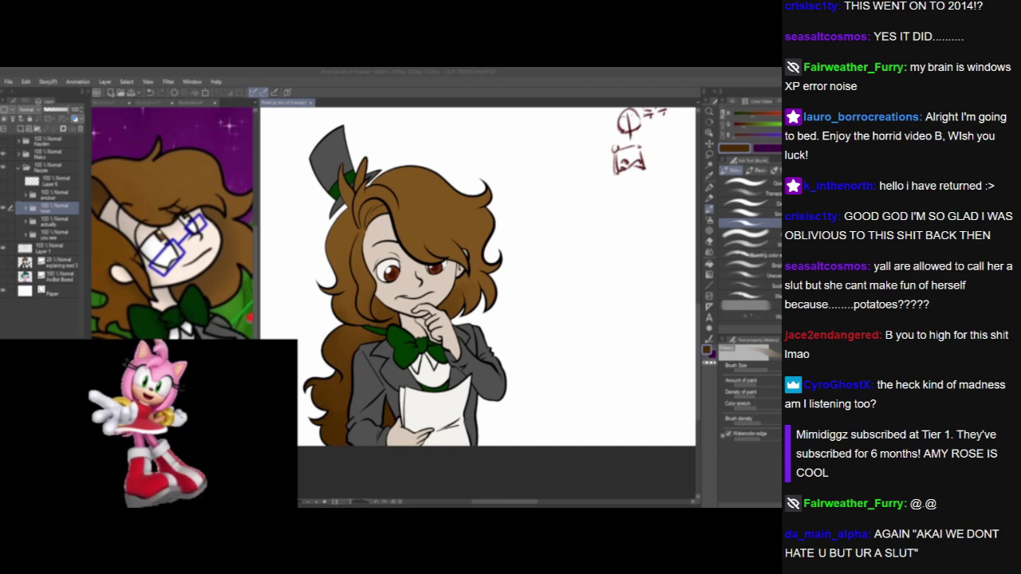
click(213, 423)
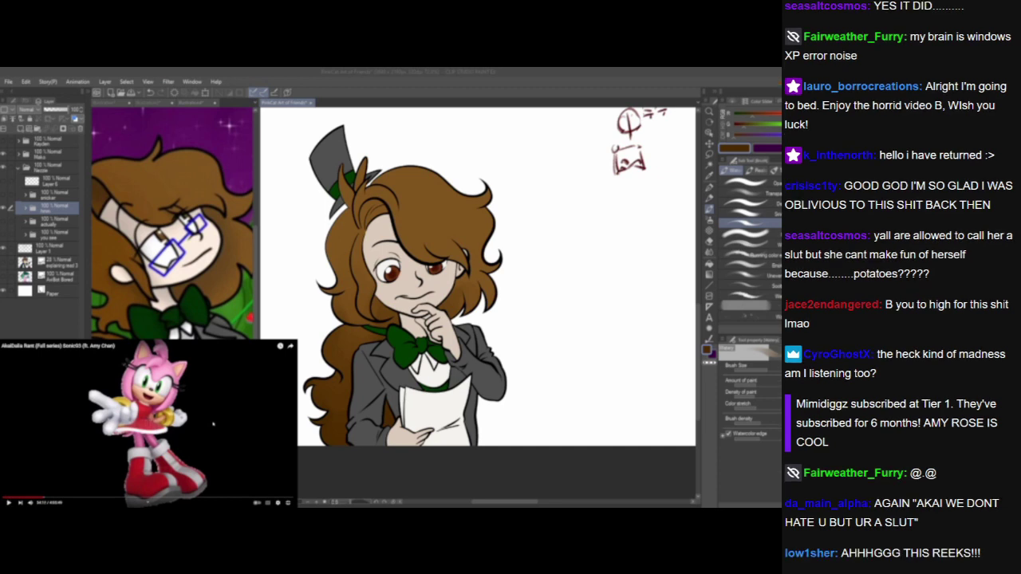
click(213, 424)
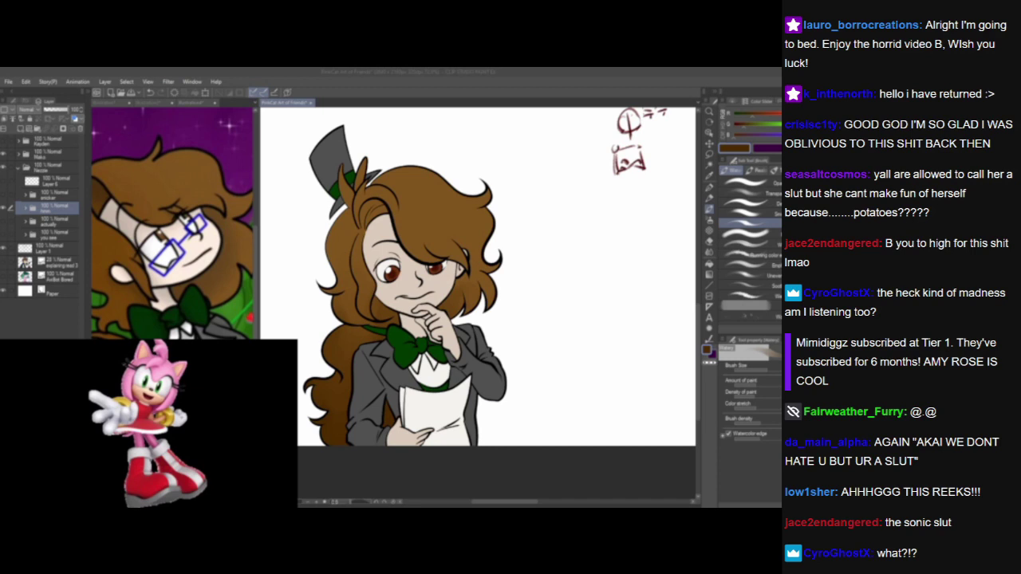
mouse_move(213, 424)
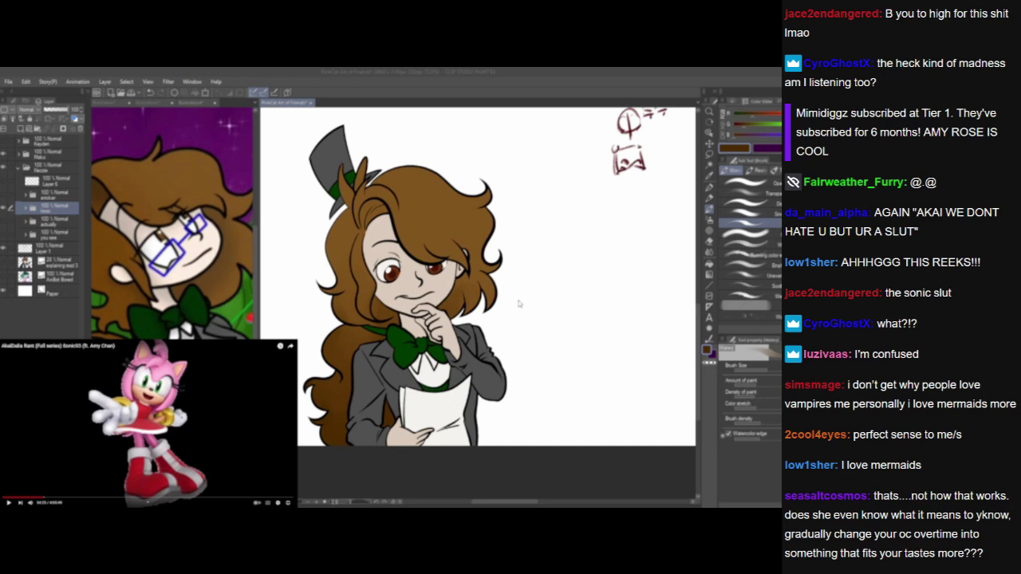
Switch to the Crescent sketch and examine the gold robot's face, neck and fur collar up close and as a whole.
key(ctrl+Tab)
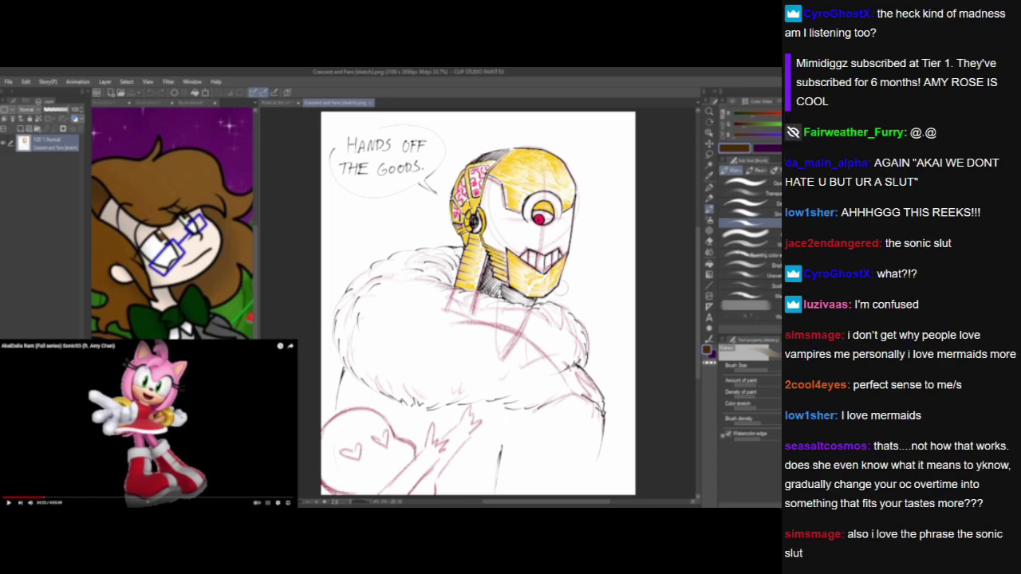
scroll(521, 241, up, 4)
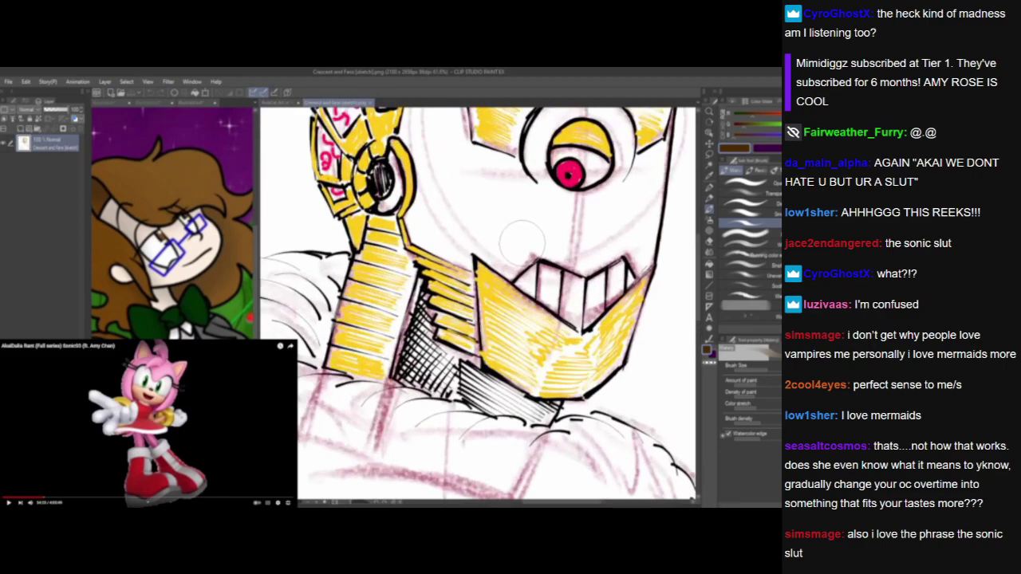
scroll(521, 242, down, 1)
scroll(522, 242, down, 3)
scroll(522, 243, up, 5)
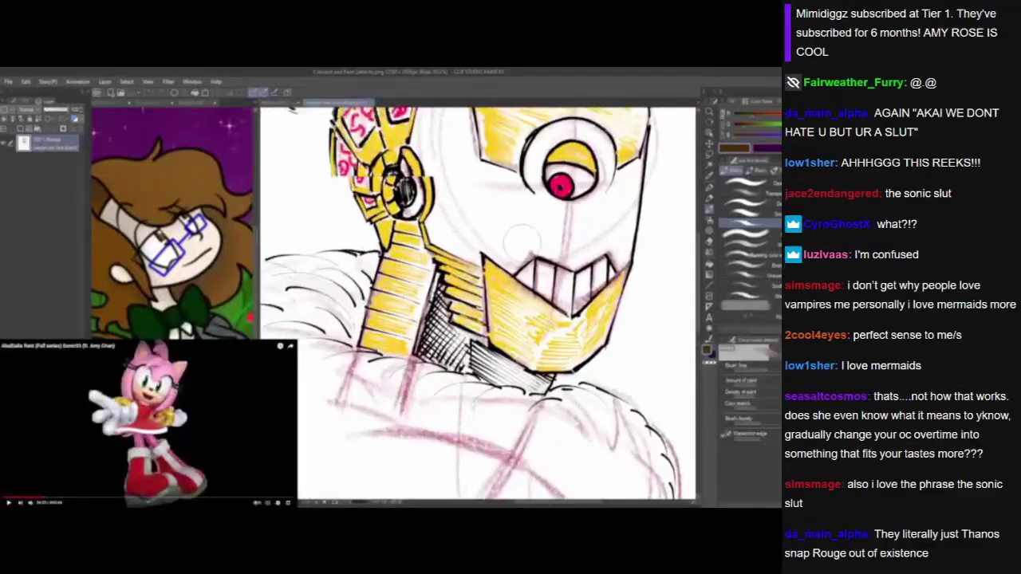
scroll(523, 243, down, 3)
scroll(522, 239, down, 4)
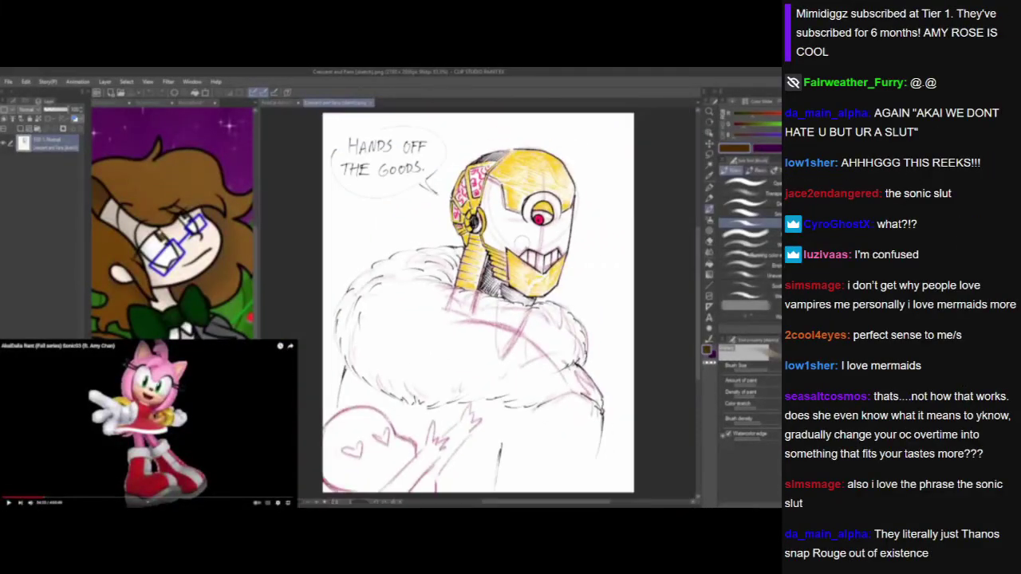
scroll(522, 239, down, 1)
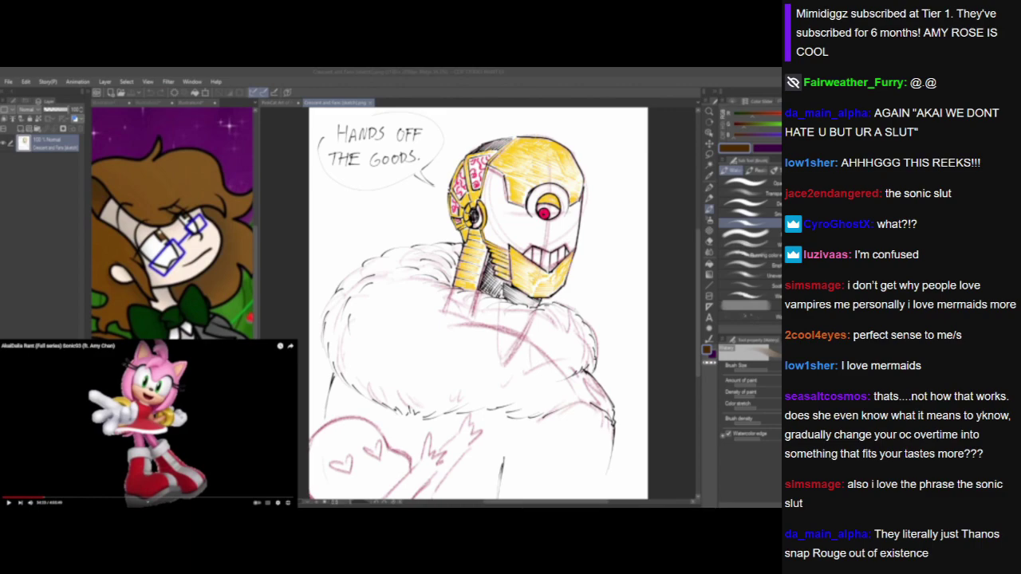
scroll(551, 199, up, 8)
scroll(440, 294, down, 2)
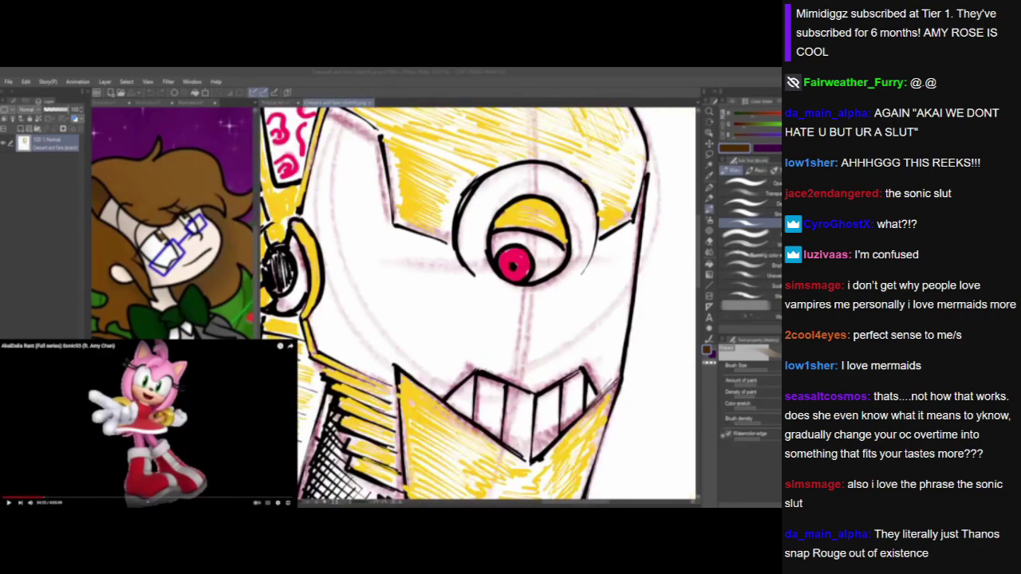
scroll(434, 298, down, 5)
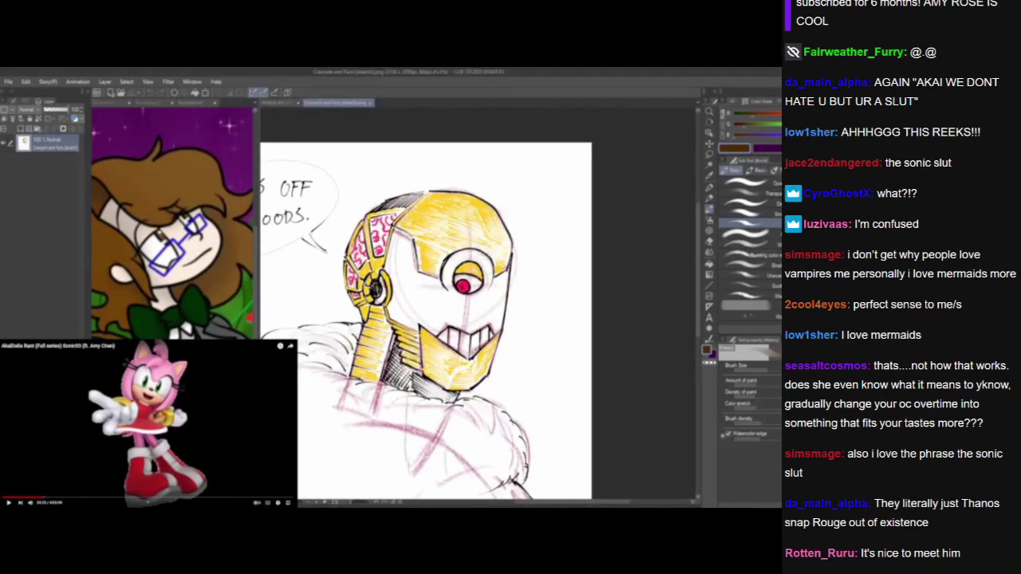
drag(410, 352, 489, 284)
scroll(485, 351, down, 3)
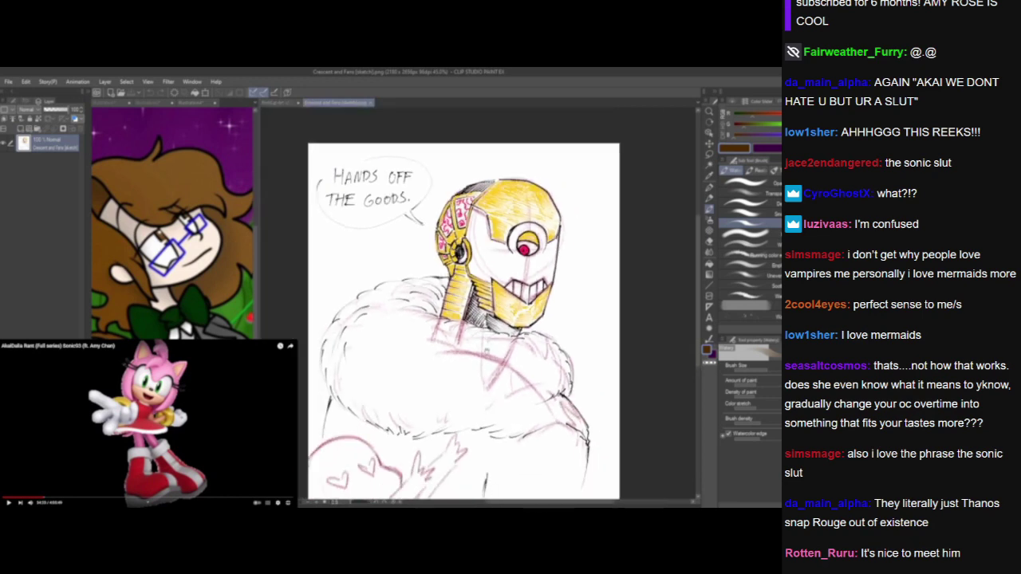
drag(487, 352, 476, 317)
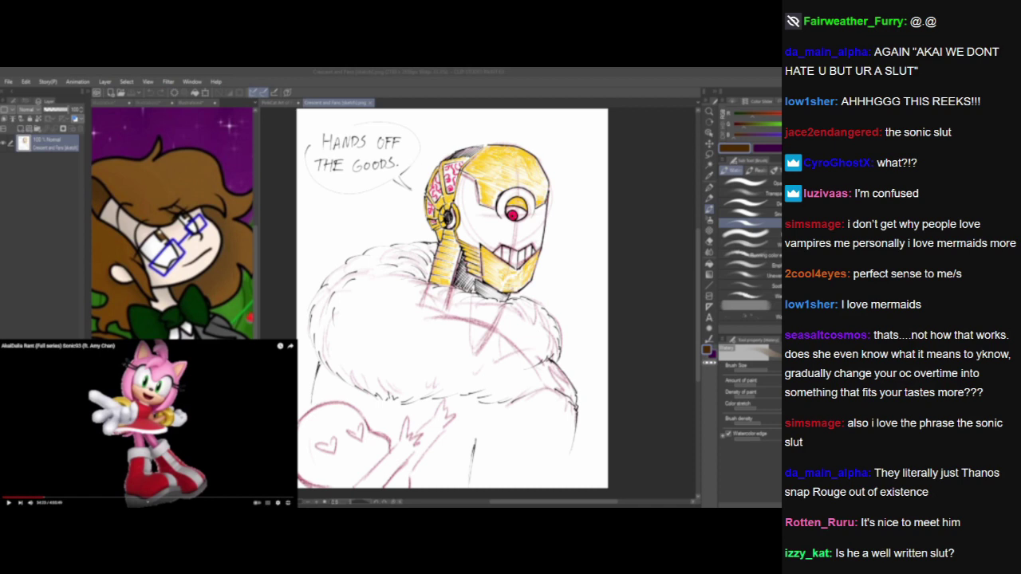
Open the coloured full-body drawing of Crescent and close the sketch with the "Hands off the goods" speech bubble.
double_click(511, 296)
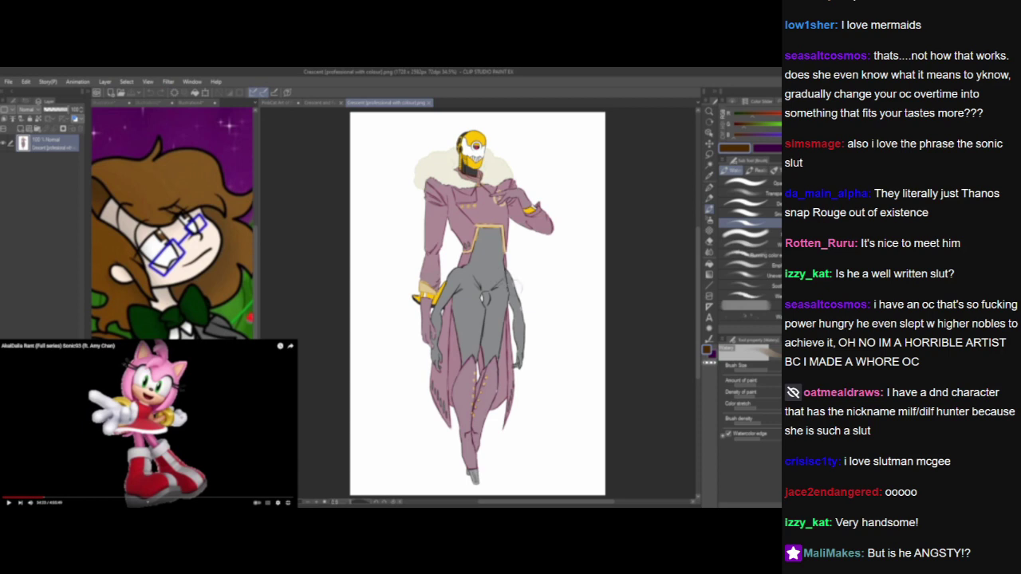
click(343, 104)
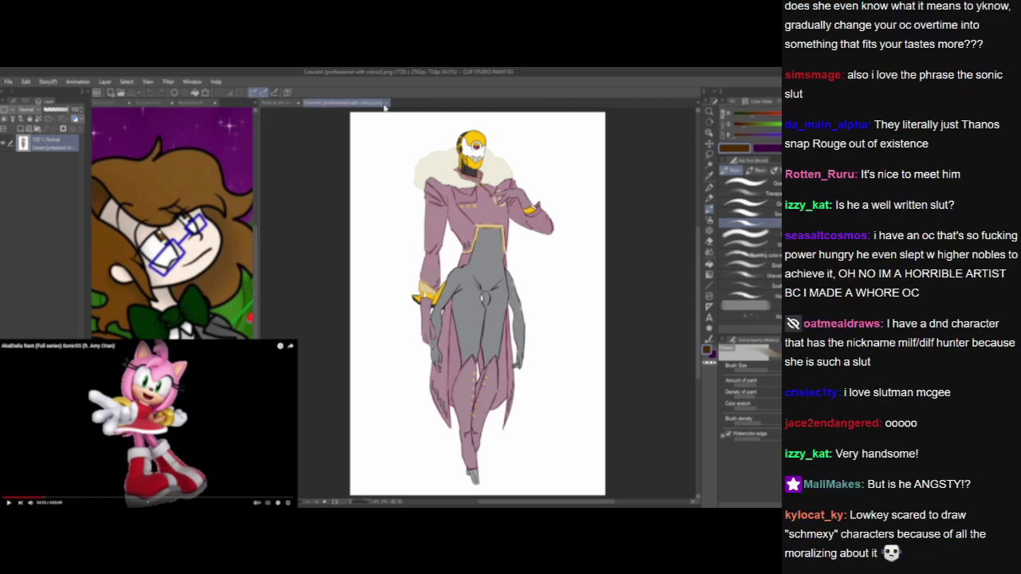
Close the coloured Crescent drawing and watch the rant video from the annotated hedgehog sketch to the Sonic Channel artwork.
click(386, 104)
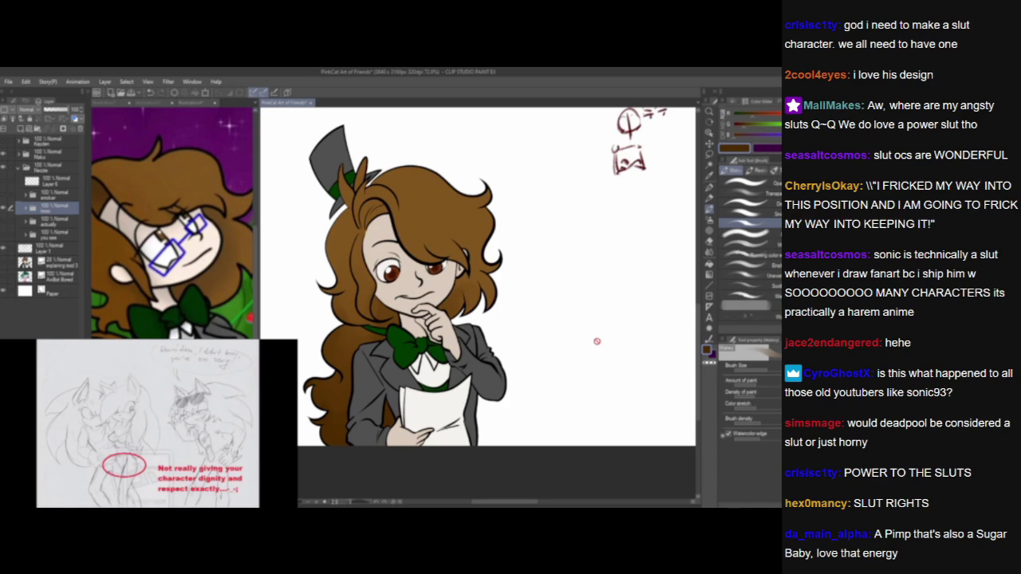
click(148, 423)
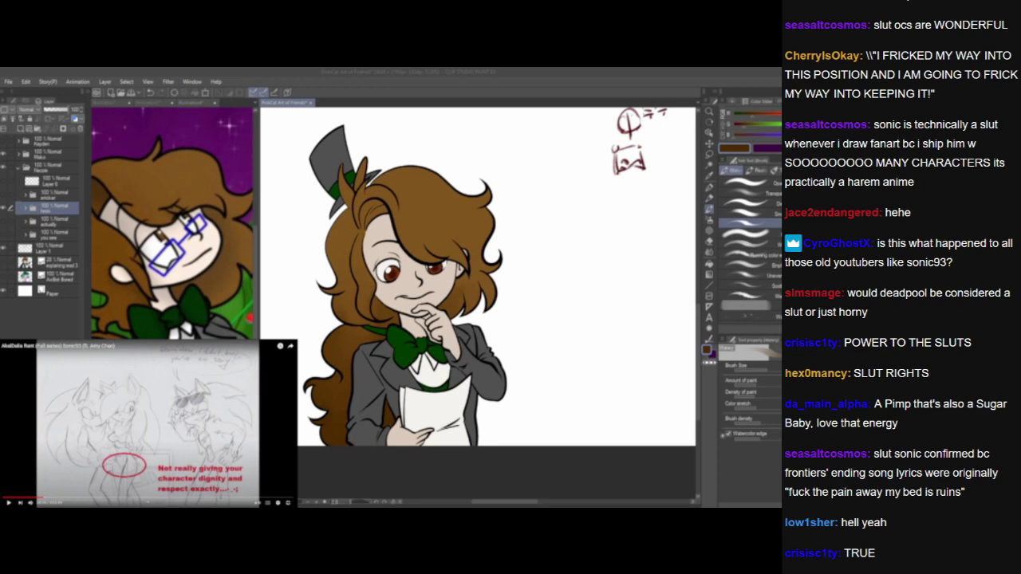
key(space)
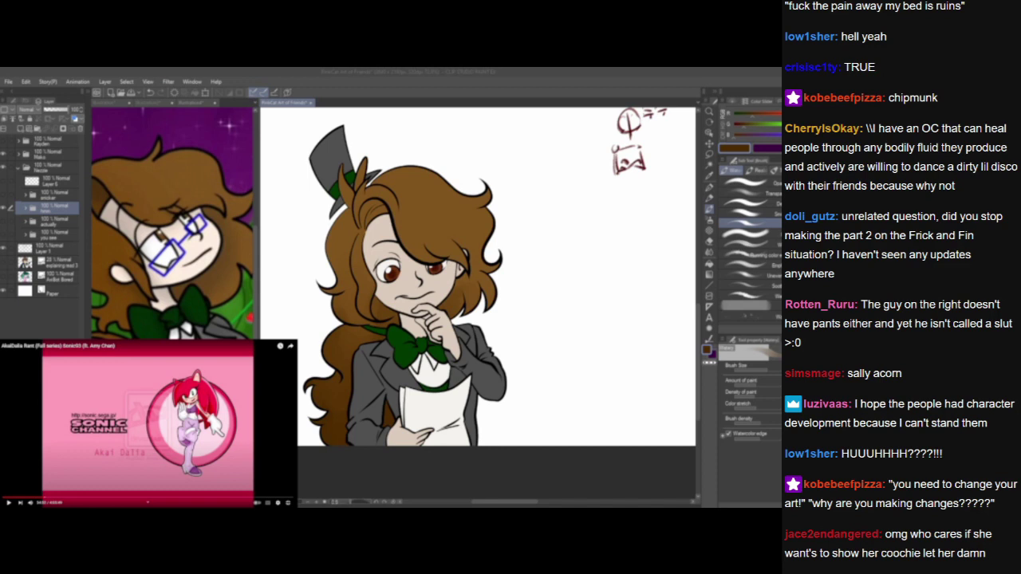
key(space)
Show Layer 6 and pencil a round mouse head with two circular ears, dot eyes and a smile beside the character.
click(40, 194)
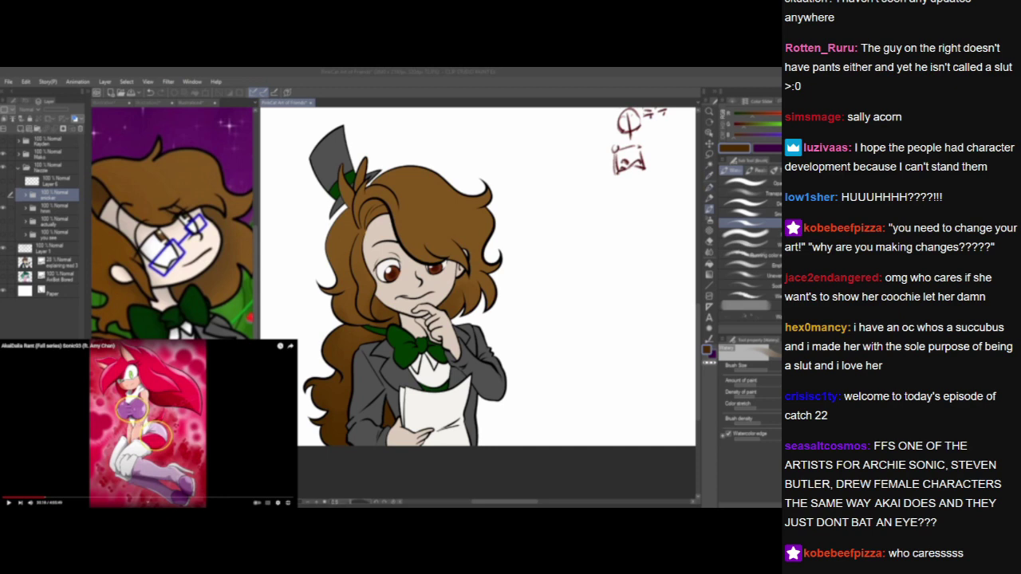
click(53, 182)
click(4, 181)
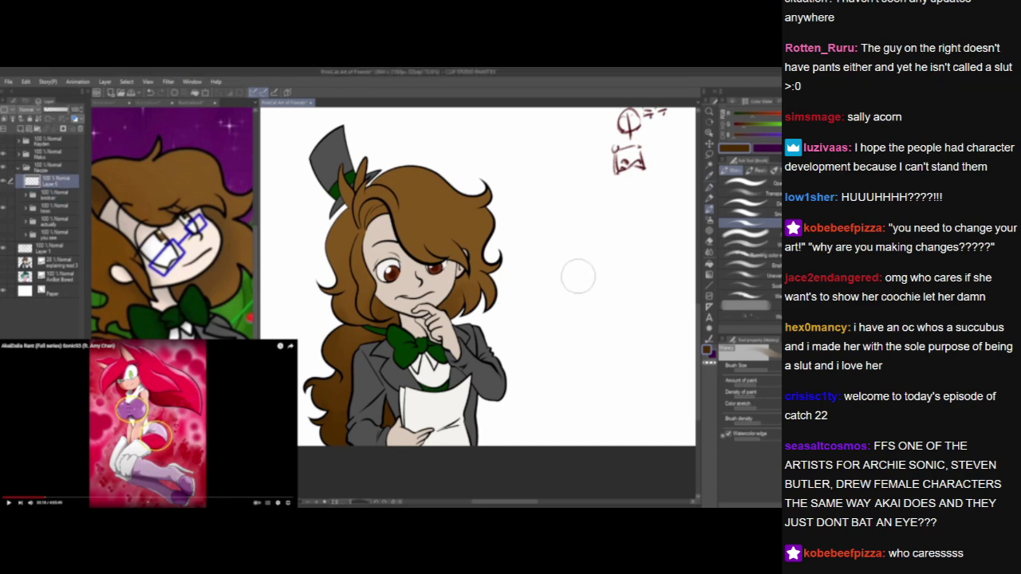
click(709, 198)
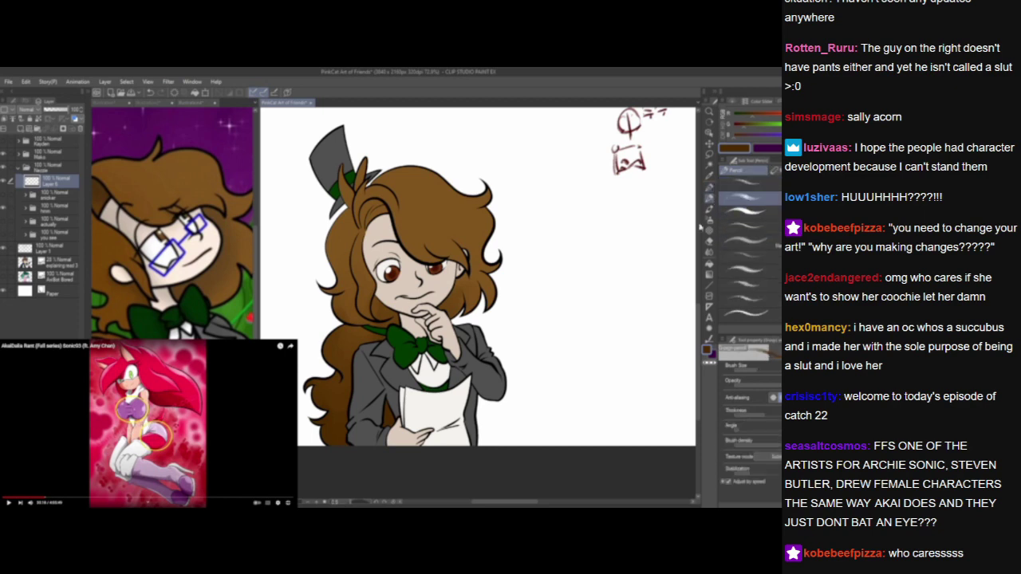
drag(561, 249, 579, 247)
mouse_move(533, 219)
mouse_down()
mouse_move(560, 232)
mouse_move(590, 217)
mouse_up()
drag(616, 416, 526, 392)
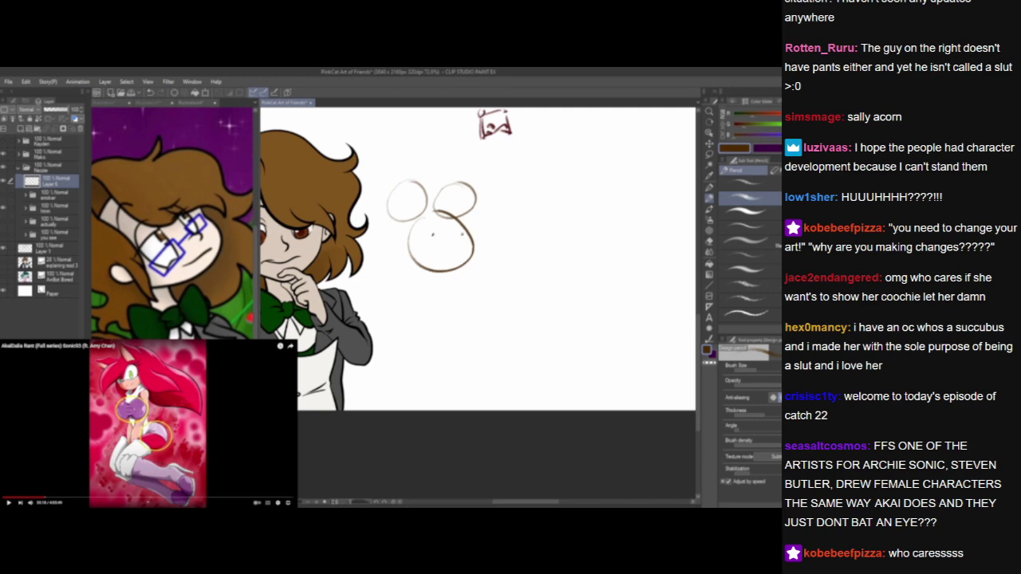
drag(452, 243, 452, 255)
drag(417, 247, 431, 259)
Pencil an exaggerated curvy figure beside the mouse head, adding long vertical strokes and an oval smirking face above it.
drag(579, 399, 528, 395)
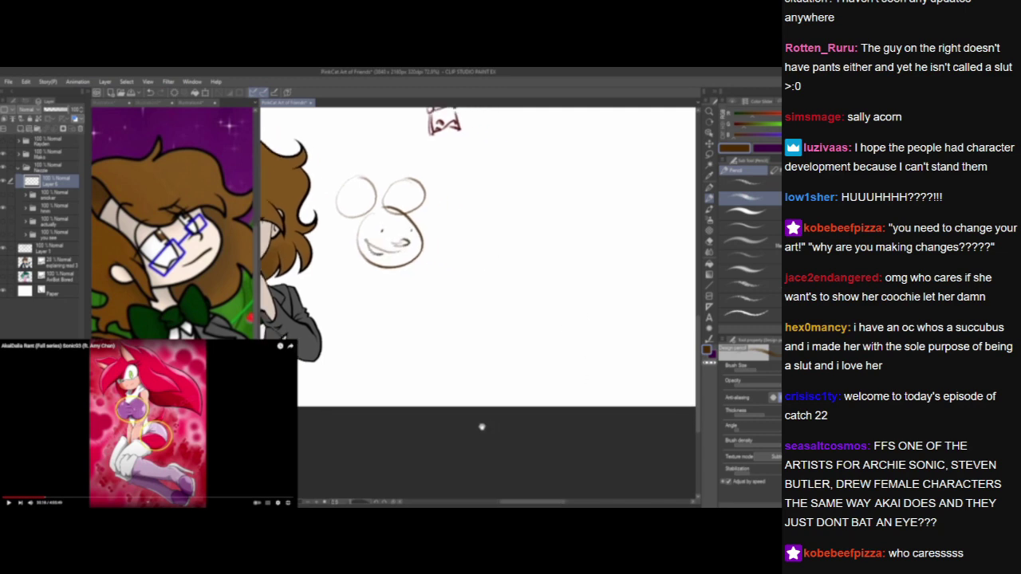
mouse_move(465, 247)
mouse_down()
mouse_move(444, 271)
mouse_move(492, 314)
mouse_up()
mouse_move(496, 246)
mouse_down()
mouse_move(506, 289)
mouse_move(545, 295)
mouse_move(547, 315)
mouse_move(520, 372)
mouse_up()
drag(492, 314, 510, 382)
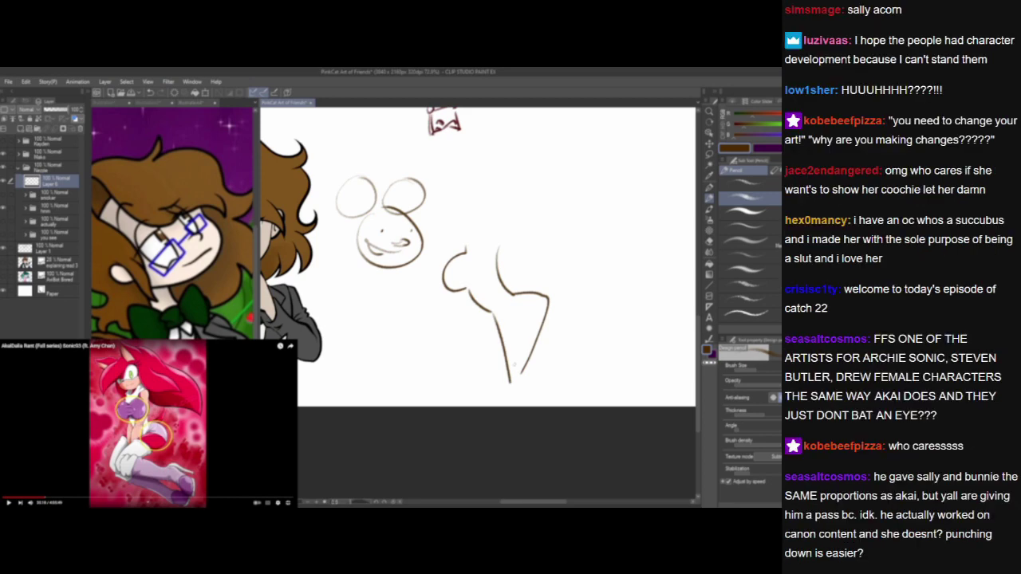
mouse_move(483, 225)
mouse_down()
mouse_move(472, 279)
mouse_move(498, 363)
mouse_up()
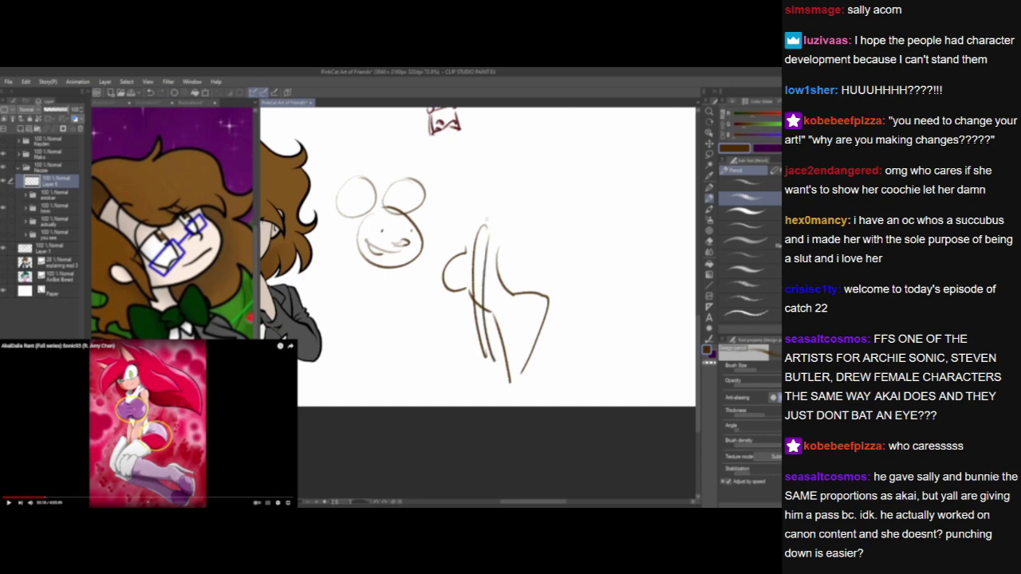
mouse_move(497, 164)
mouse_down()
mouse_move(501, 215)
mouse_move(493, 166)
mouse_move(495, 208)
mouse_move(497, 184)
mouse_up()
drag(501, 182, 517, 185)
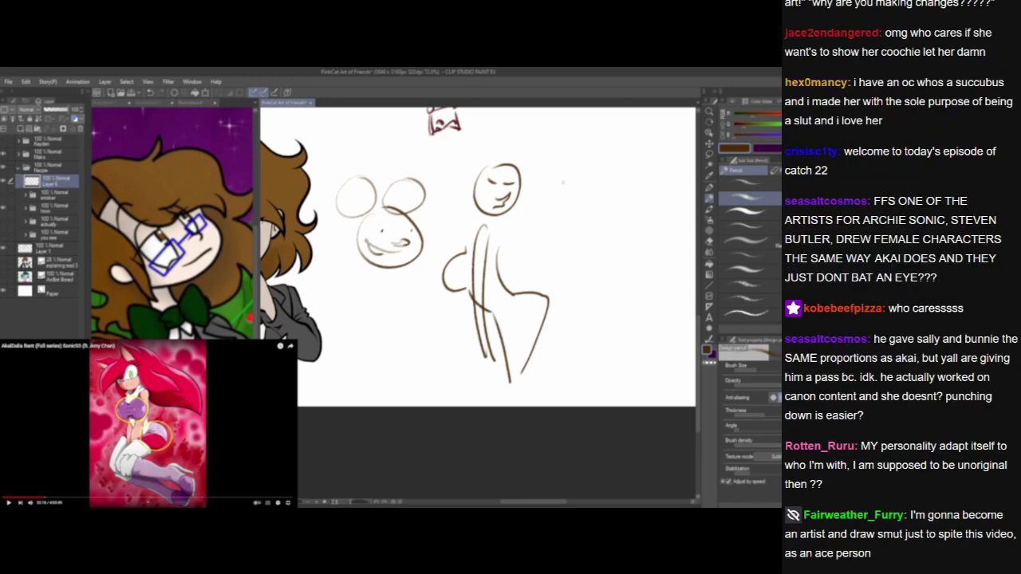
scroll(462, 273, down, 3)
drag(461, 273, 533, 301)
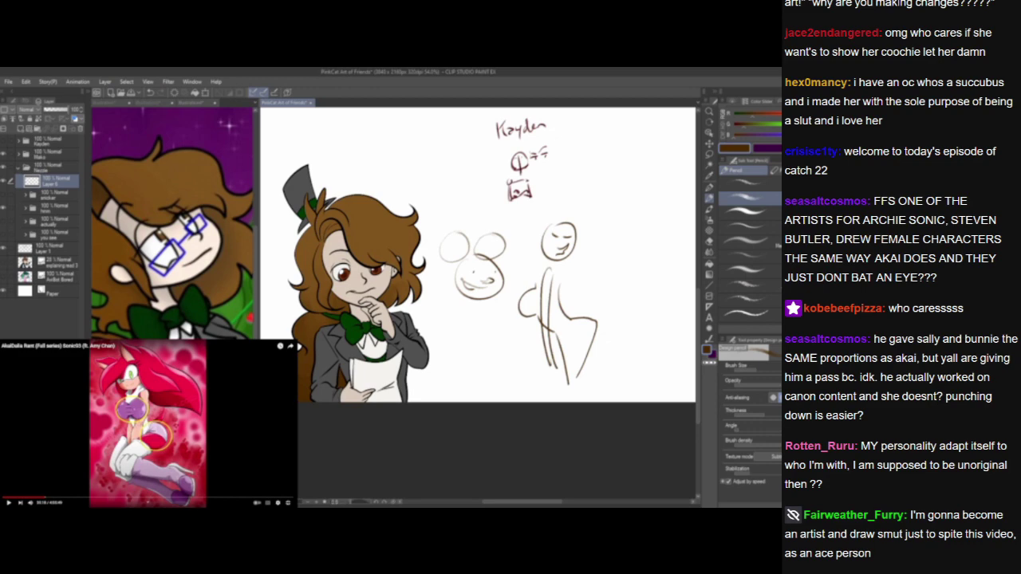
Undo the pencil strokes of the curvy figure and its face.
click(82, 424)
click(531, 320)
click(16, 431)
click(613, 369)
drag(599, 362, 556, 386)
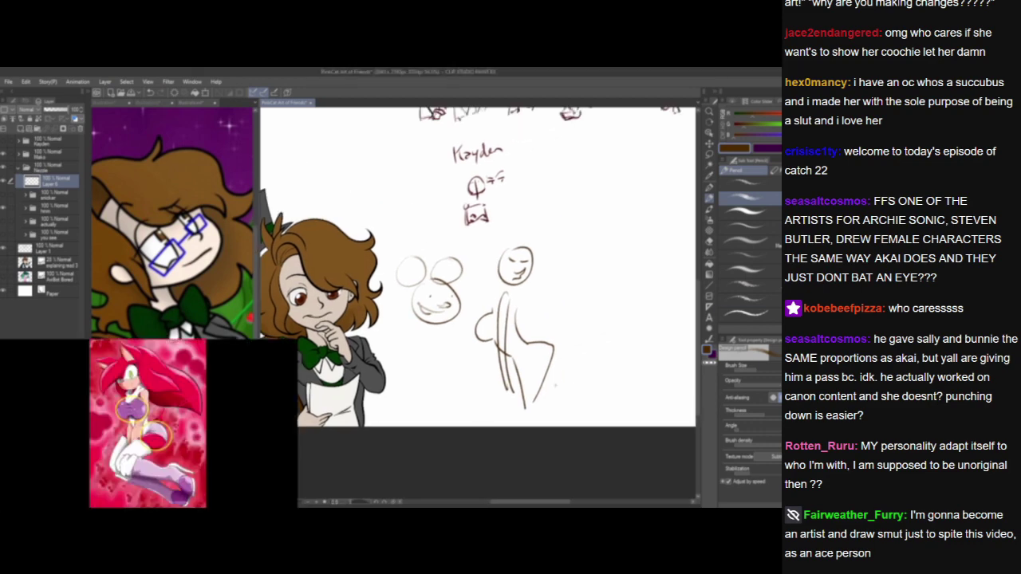
key(ctrl+z)
key(ctrl+z)
key(ctrl+z)
key(ctrl+z)
key(ctrl+z)
key(ctrl+z)
key(ctrl+z)
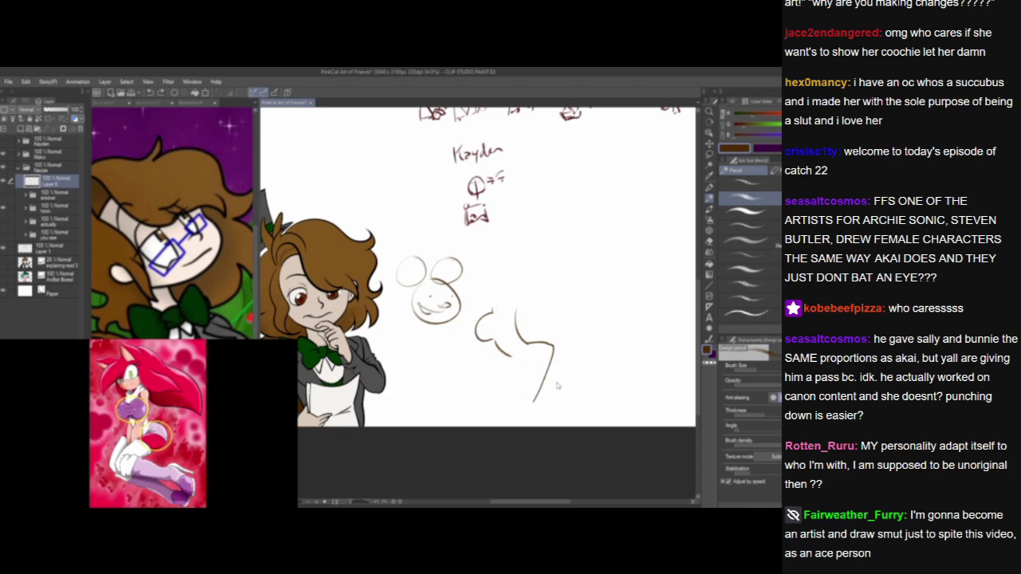
key(ctrl+z)
key(ctrl+z)
key(ctrl+z)
Undo the mouse head sketch, including its smile, eyes, outline and ears.
key(ctrl+z)
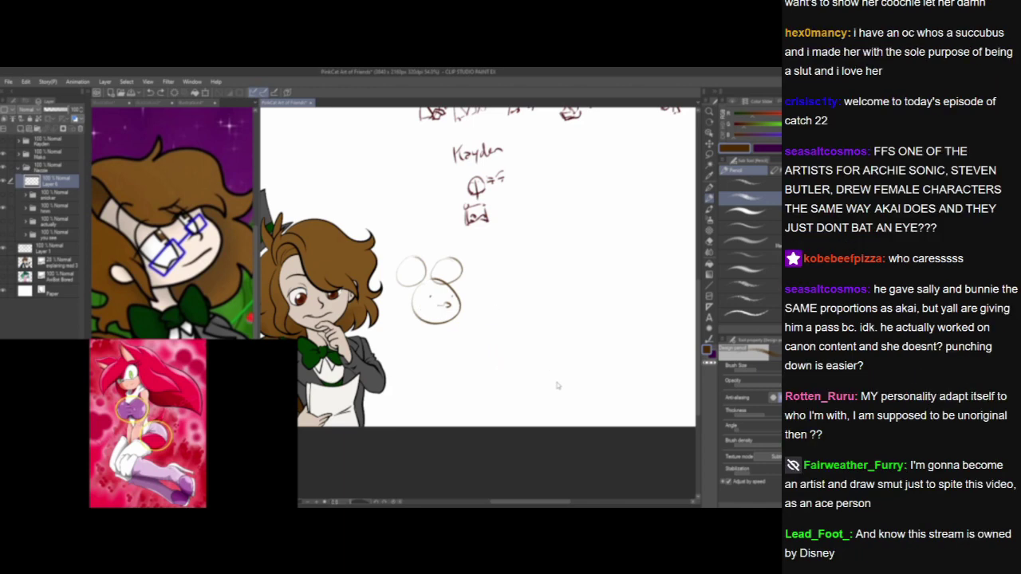
key(ctrl+z)
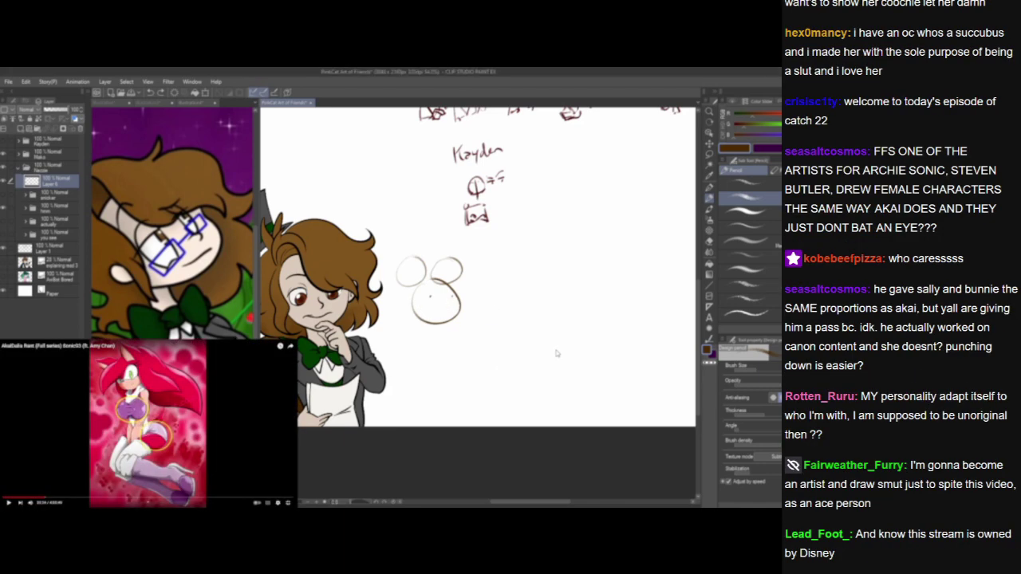
key(ctrl+z)
key(ctrl+z)
key(ctrl+z)
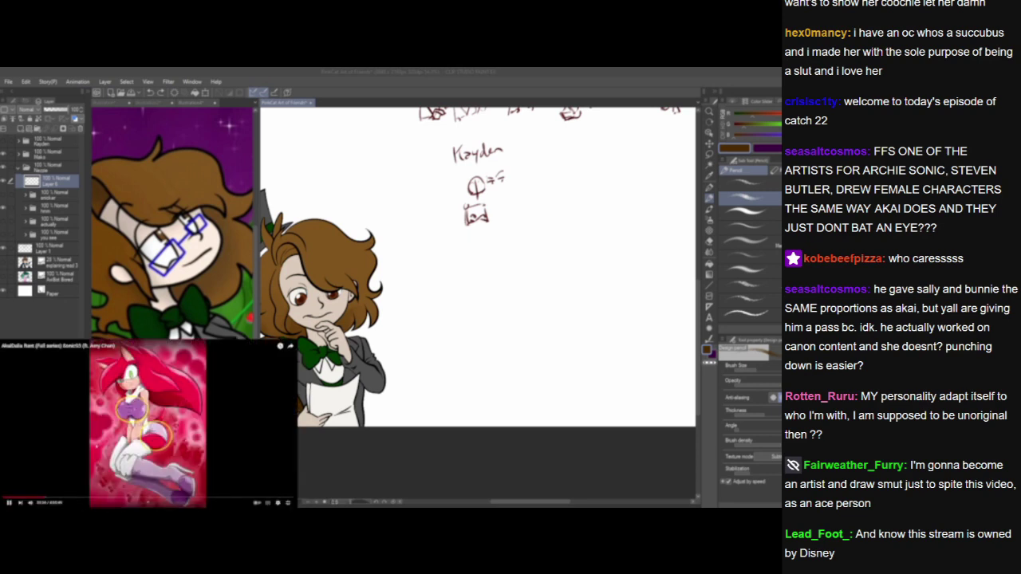
Watch the rant video through the "Convergence of Fate" artwork and the comic's door-knocking panels, pausing and resuming along the way.
key(space)
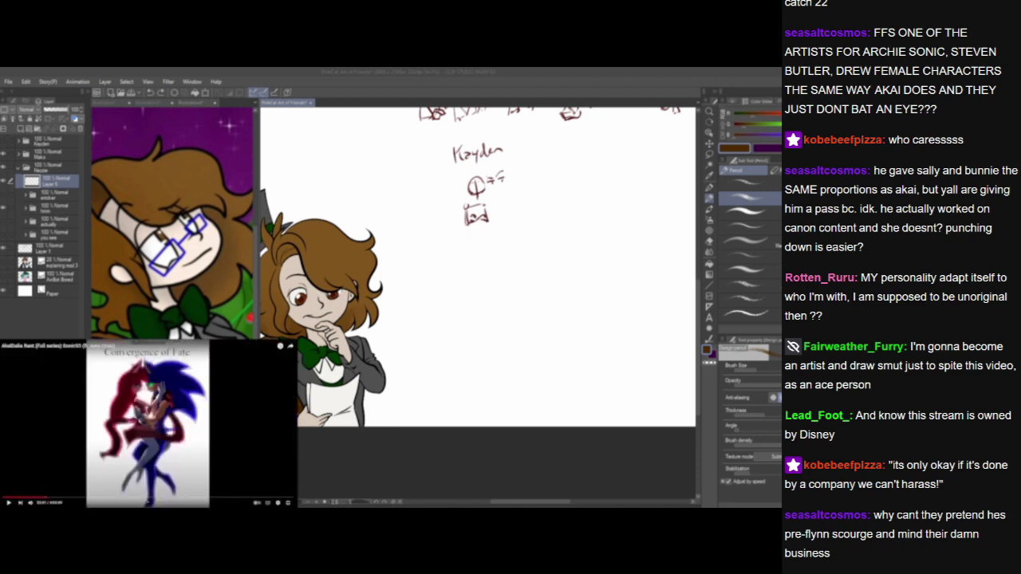
click(280, 421)
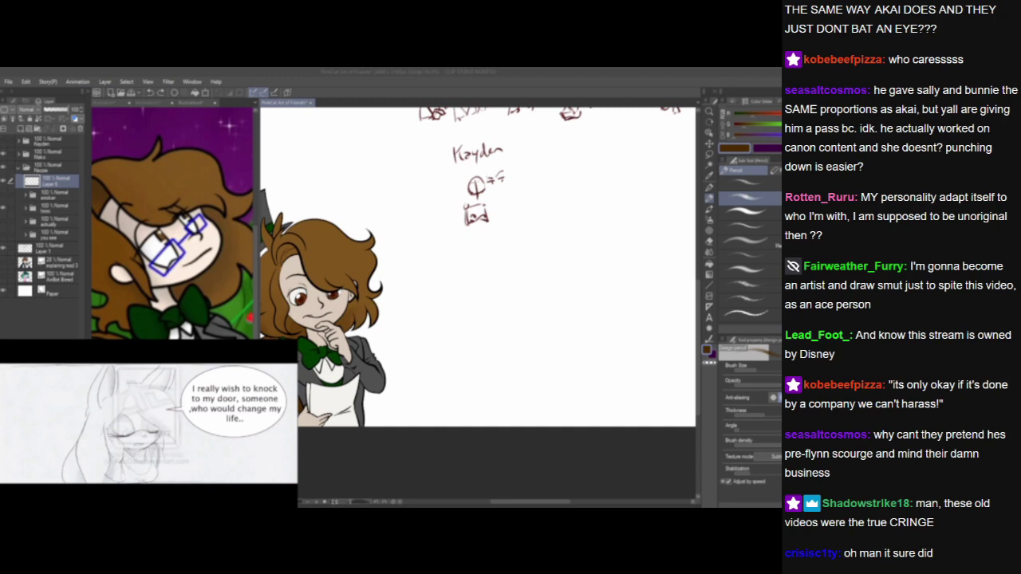
key(space)
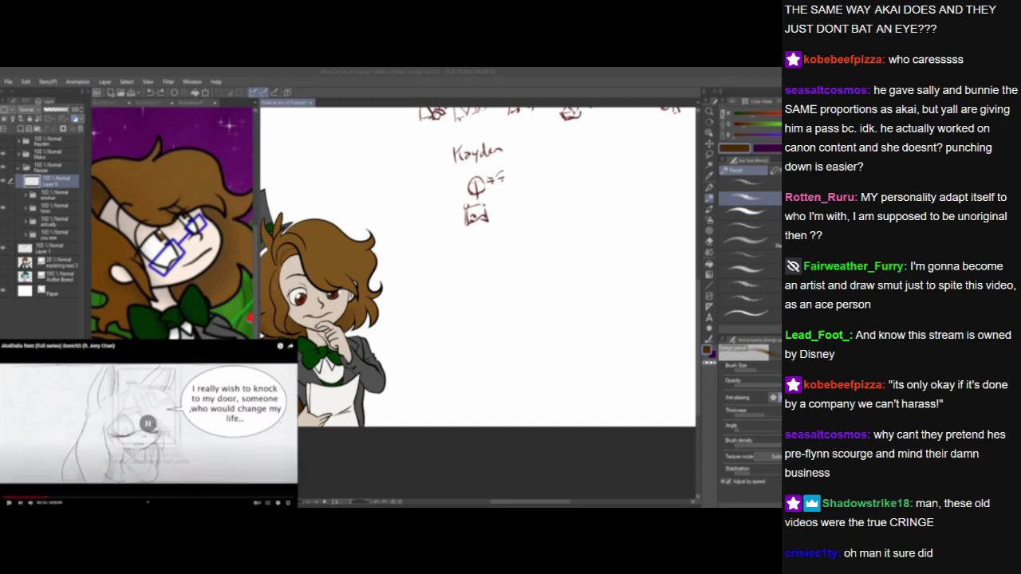
key(space)
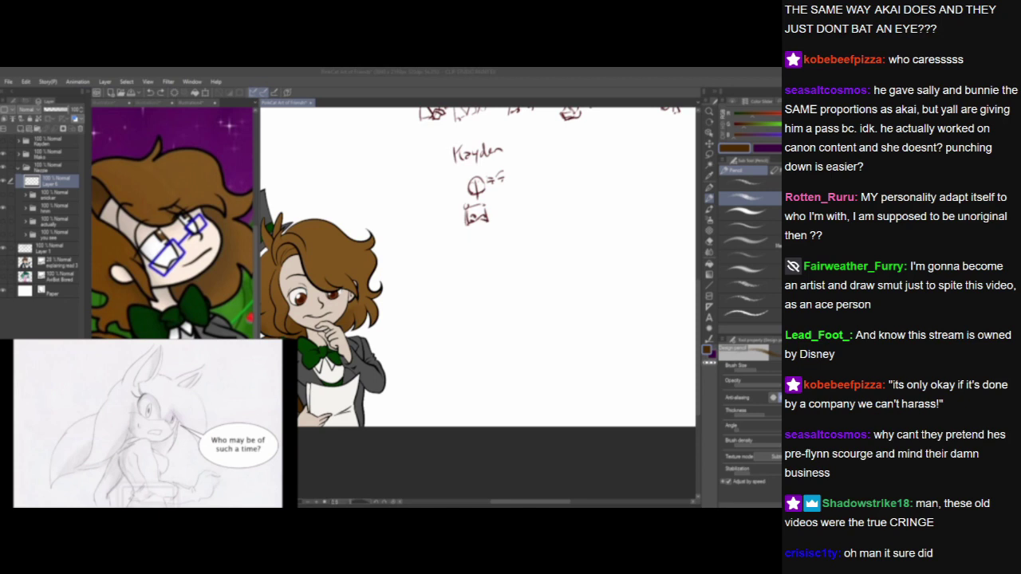
key(space)
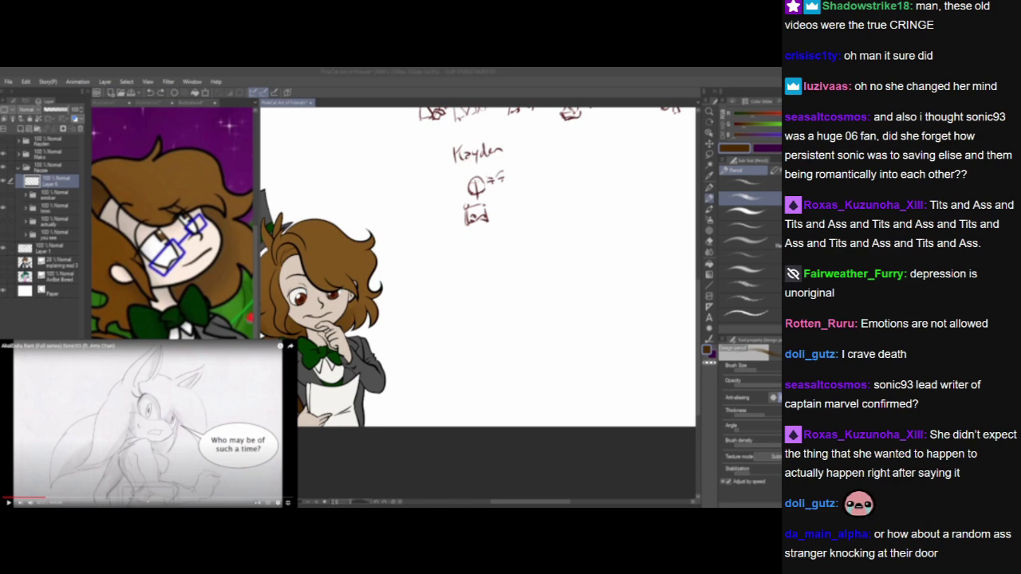
key(space)
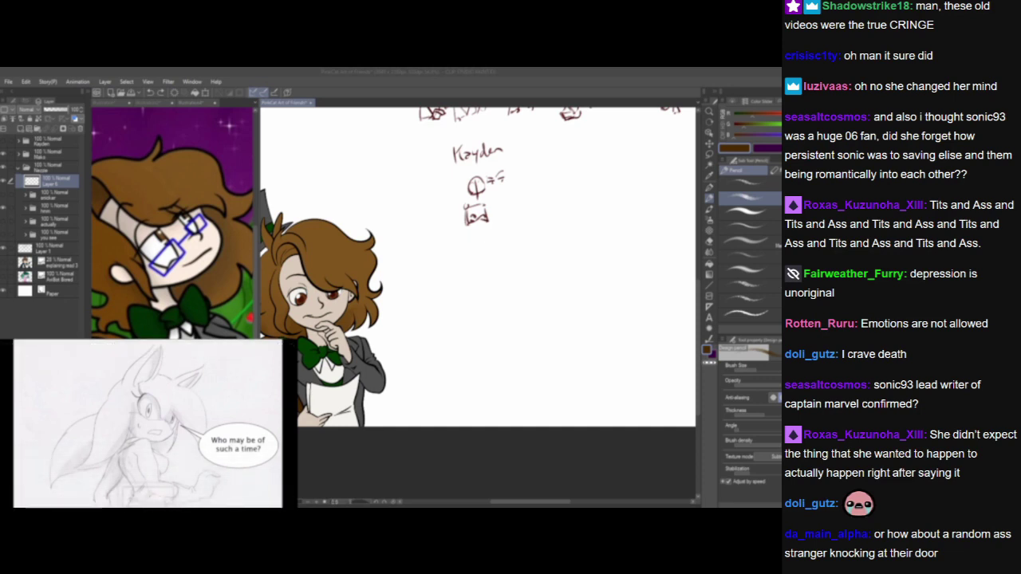
key(space)
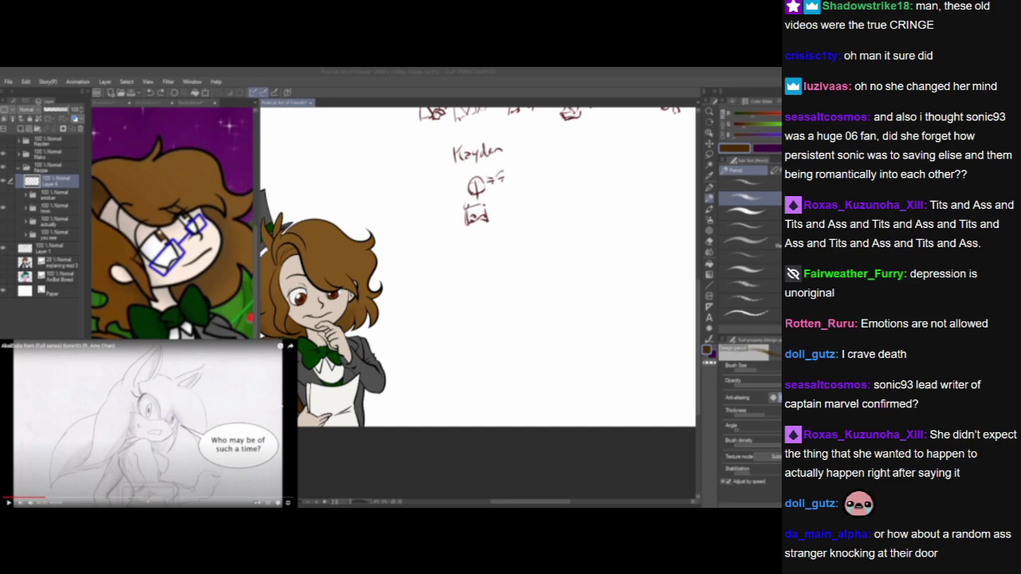
key(space)
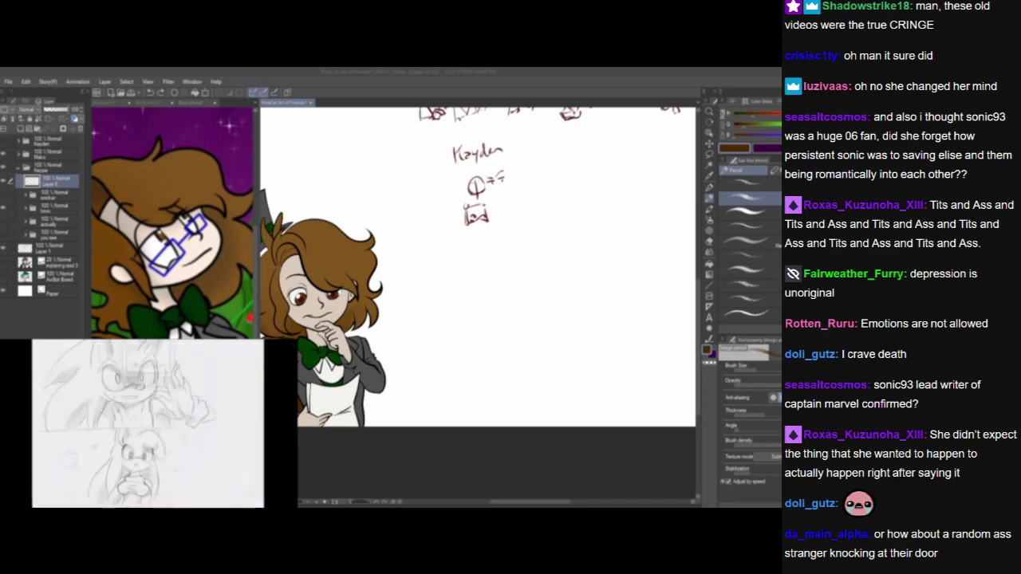
Watch the video's comic panels from the wordless hedgehog sketches through "She is wonderful" to "I'll show you my weapon", pausing between them.
click(281, 405)
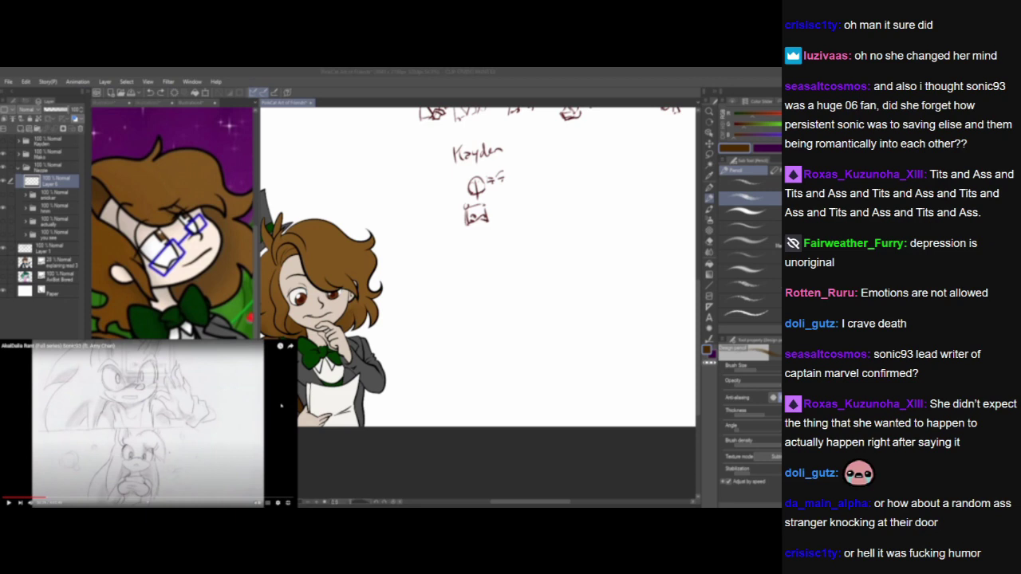
click(281, 406)
click(281, 406)
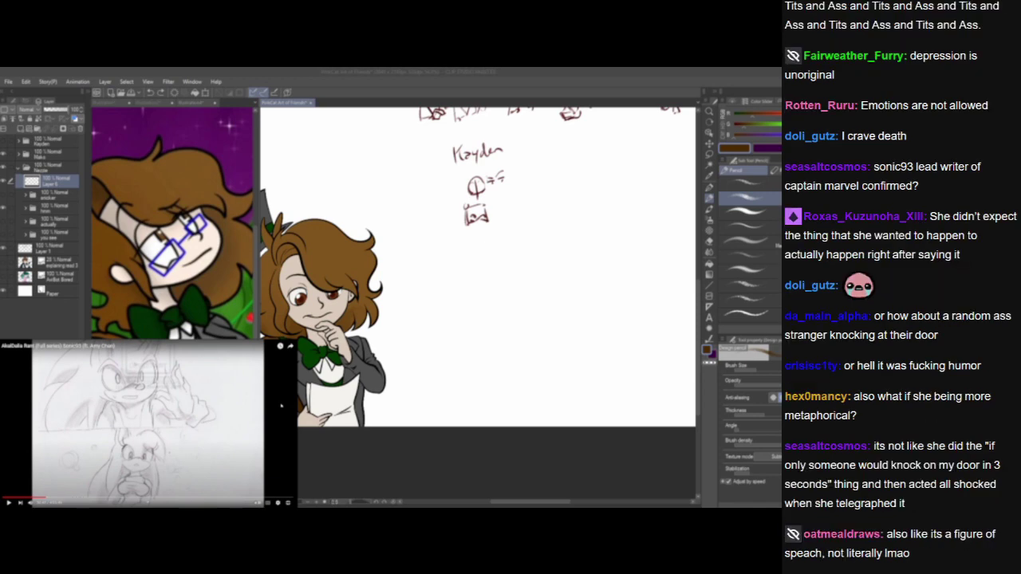
click(281, 407)
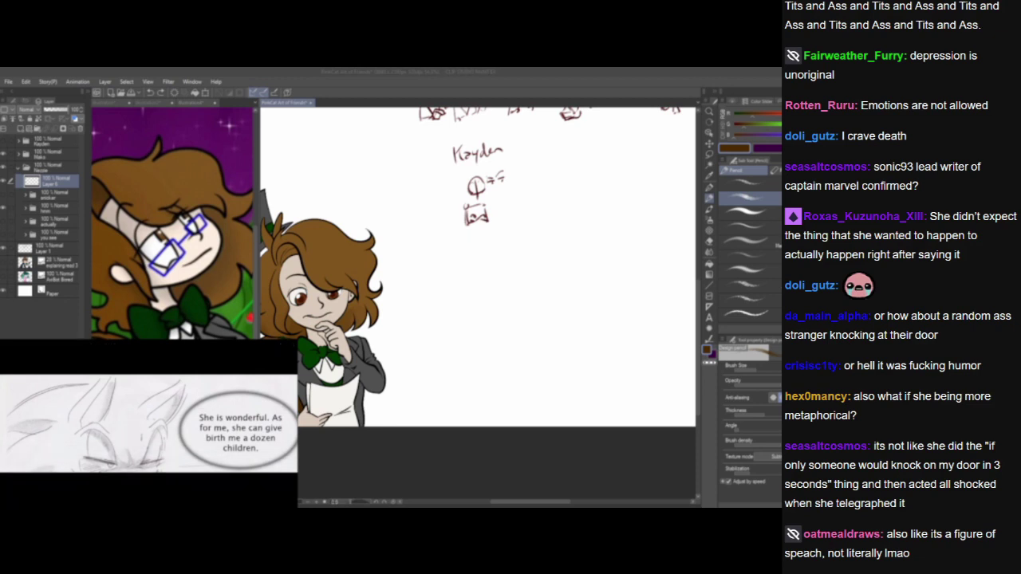
key(space)
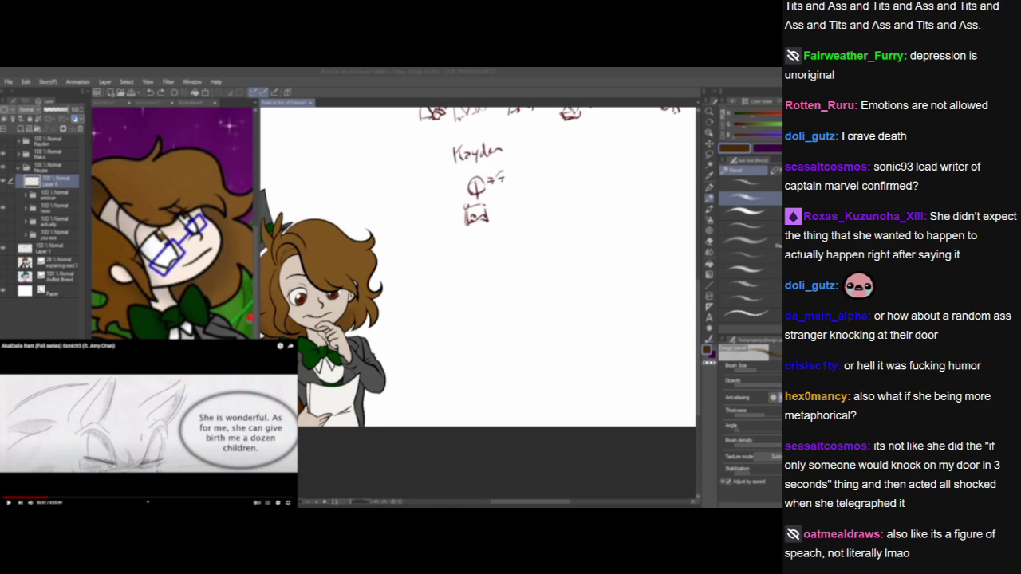
key(space)
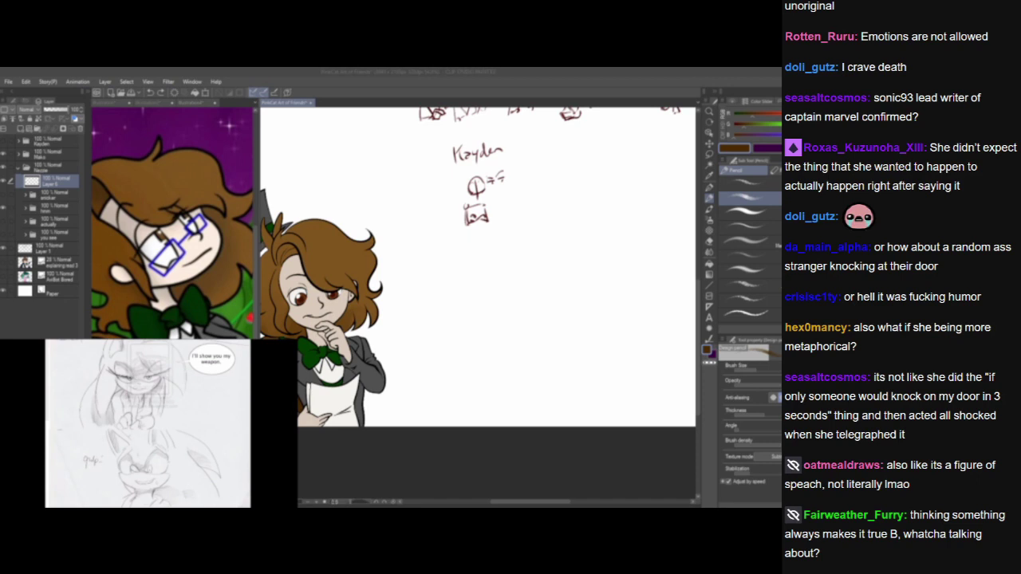
click(281, 406)
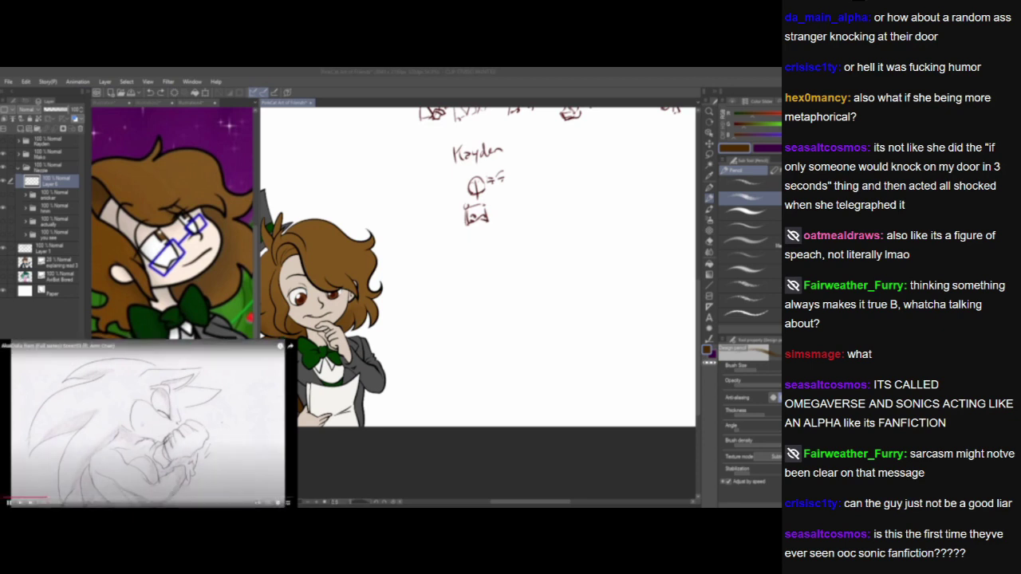
Continue the video through the "Do you like a lasagne?" panel and the book-reading sketch, and pause on the two-panel page.
key(space)
key(space)
key(space)
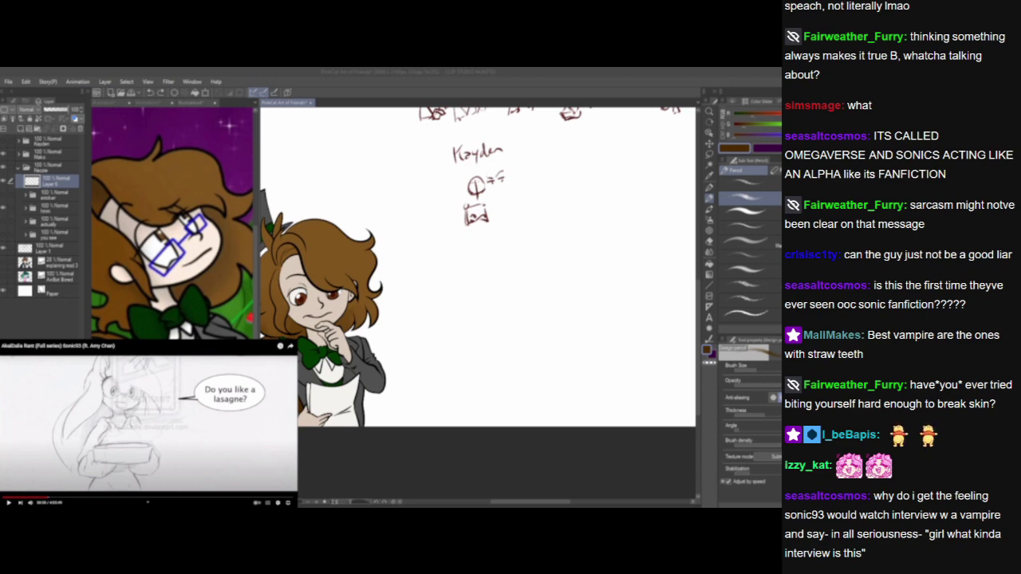
key(space)
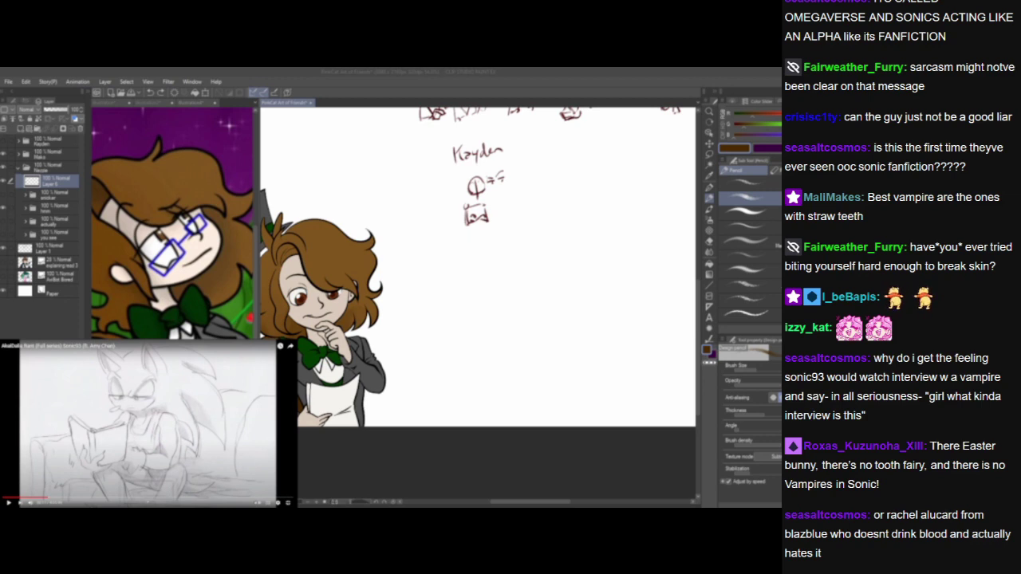
key(space)
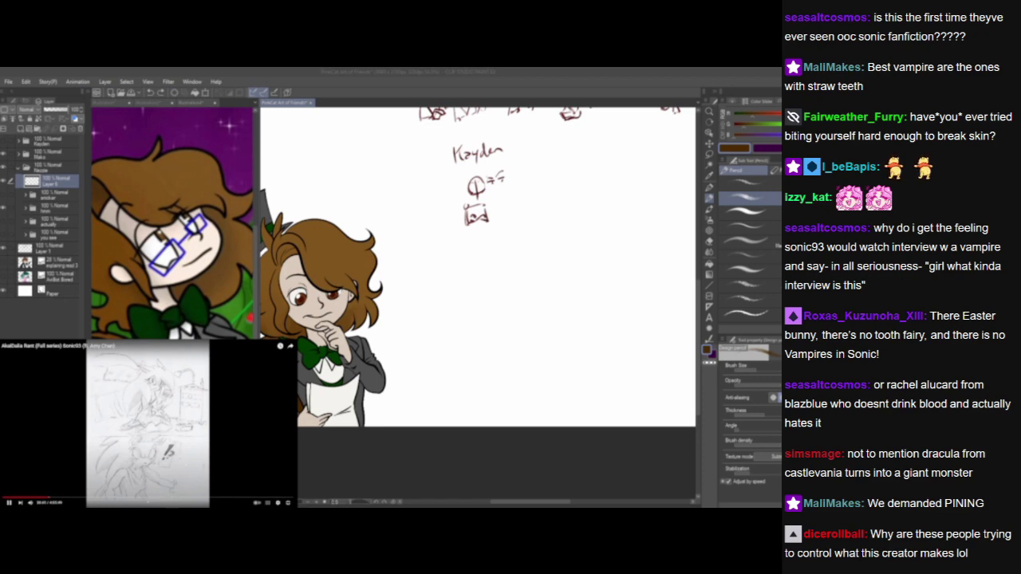
key(space)
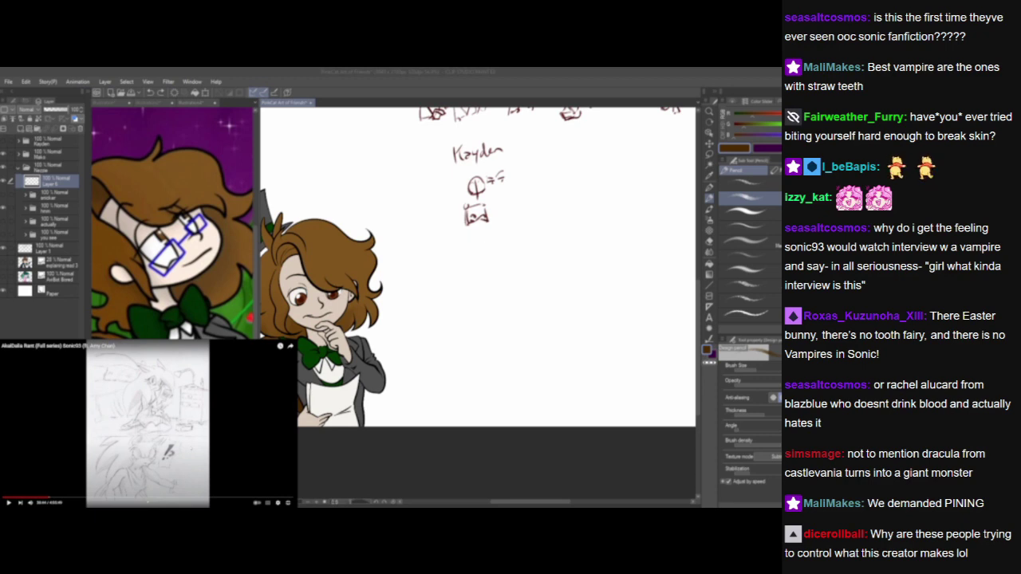
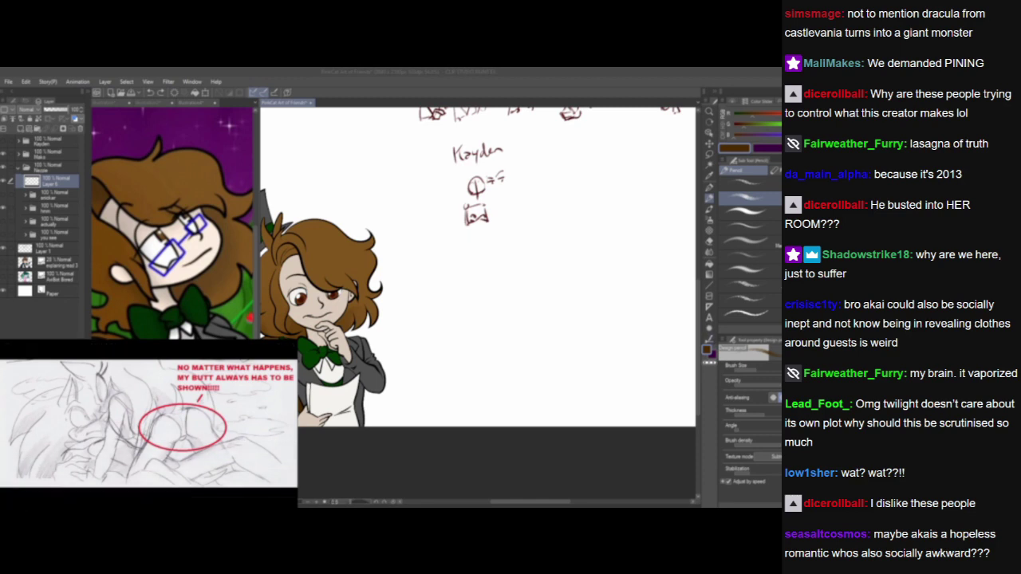
Change the drawing colour from brown to dark red for sketching.
drag(461, 315, 569, 316)
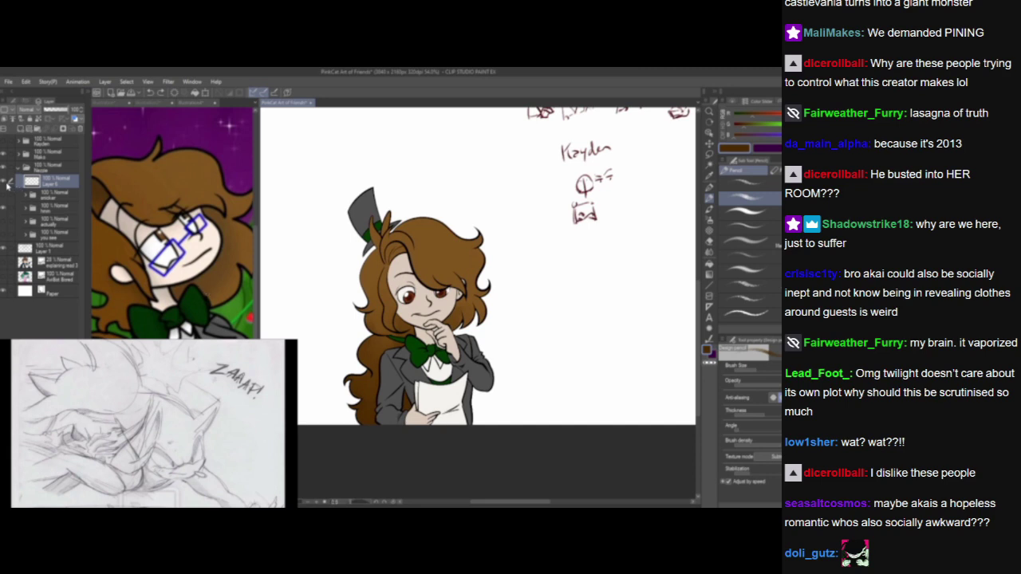
drag(621, 233, 602, 231)
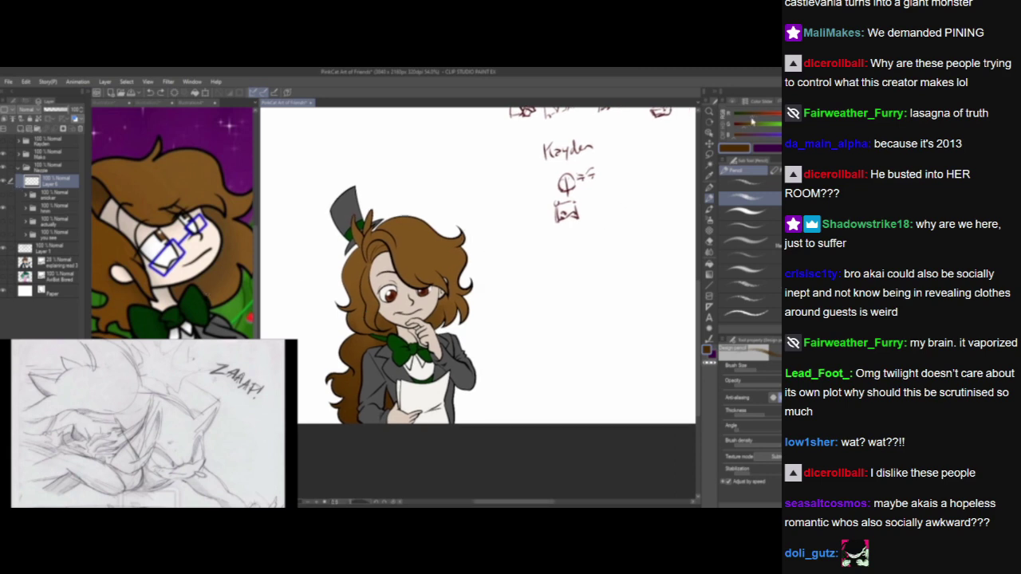
click(741, 126)
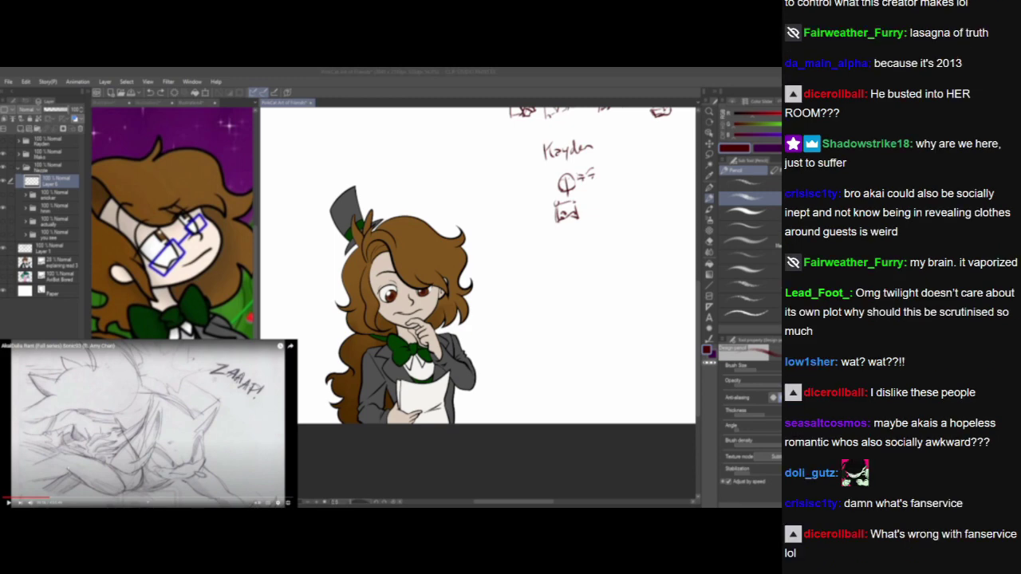
Watch the rant video from the "ZAAAP!" panel through the kneeling sketch to the Silver and Sonic picture, pausing along the way.
key(space)
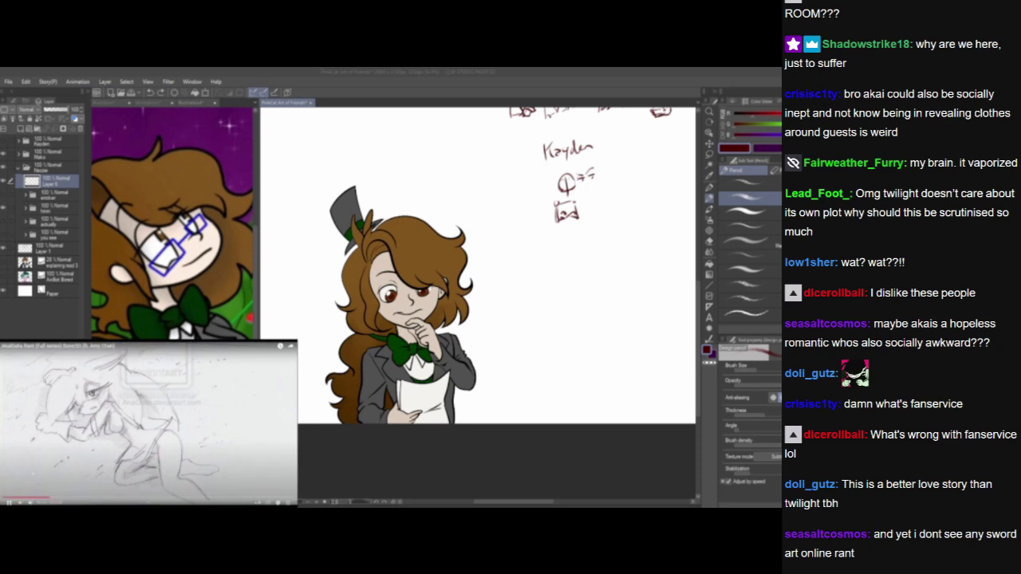
click(40, 473)
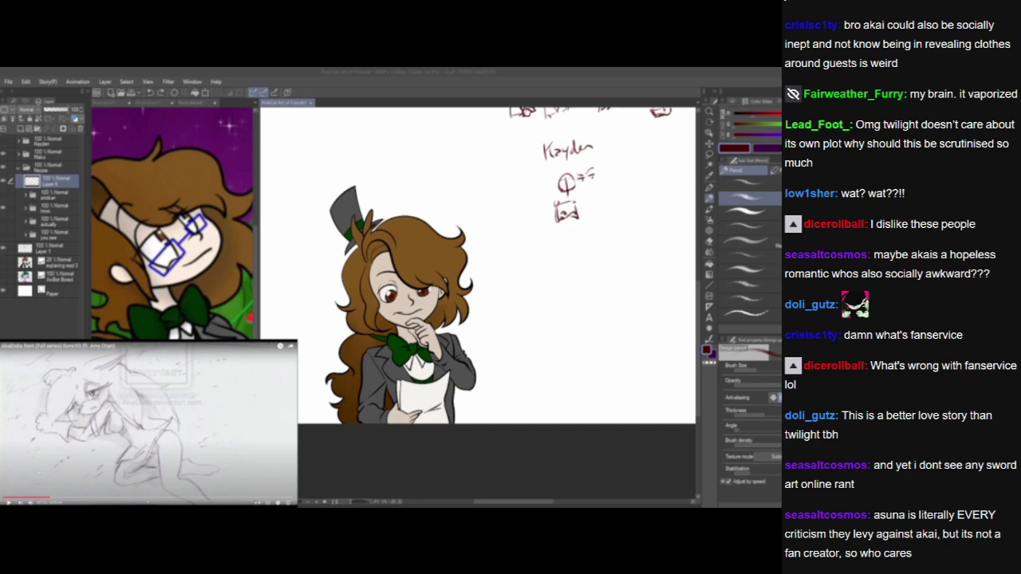
key(space)
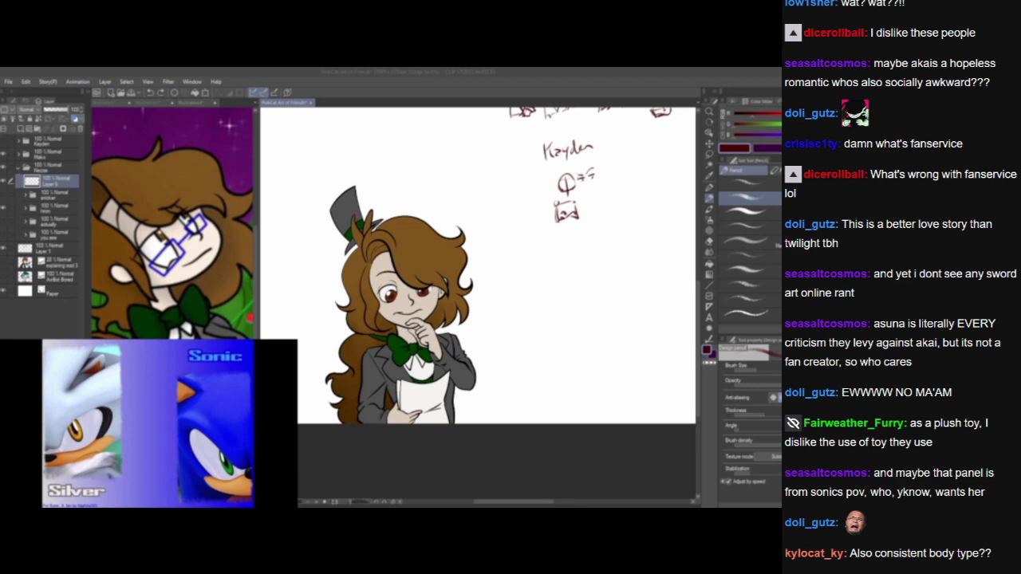
key(space)
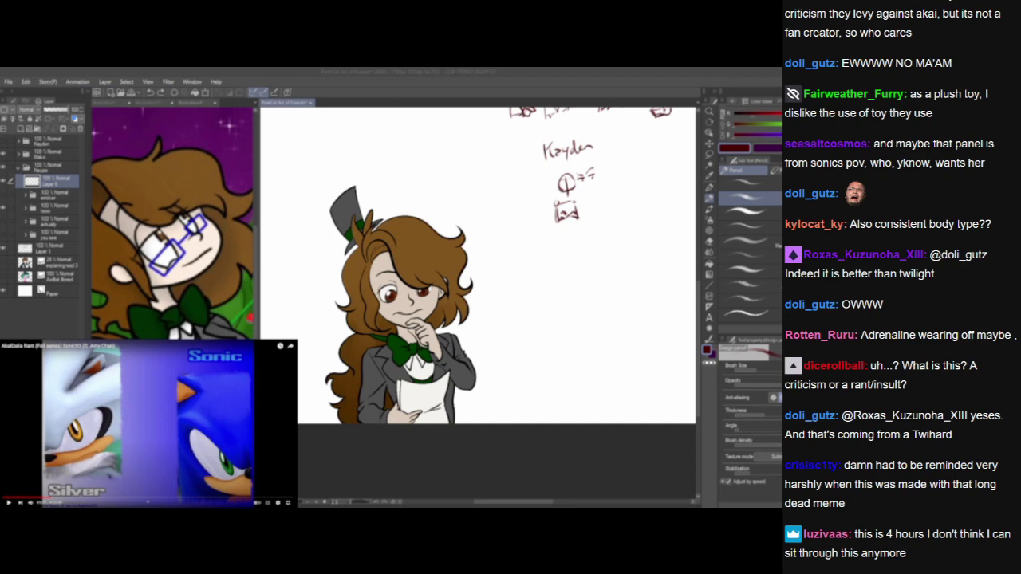
click(219, 412)
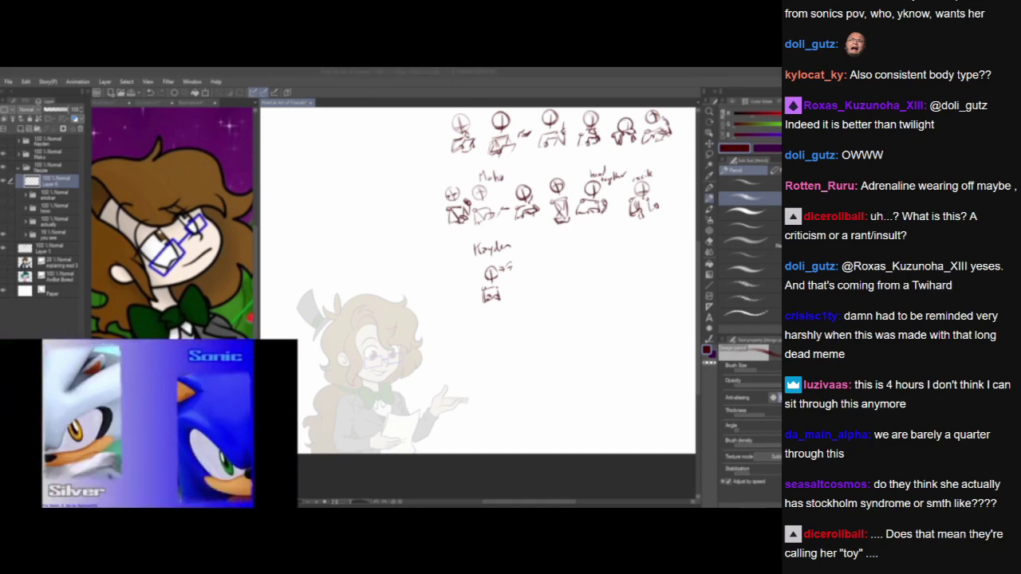
Continue the video through the panel of the hedgehog asking "Akai, will you be", pausing and resuming on it.
key(alt+Tab)
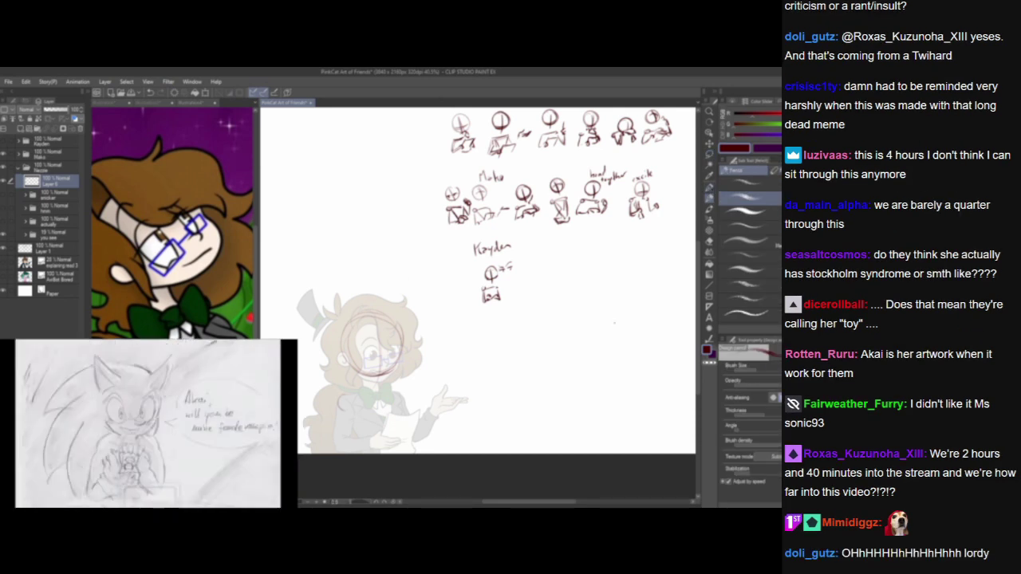
click(149, 424)
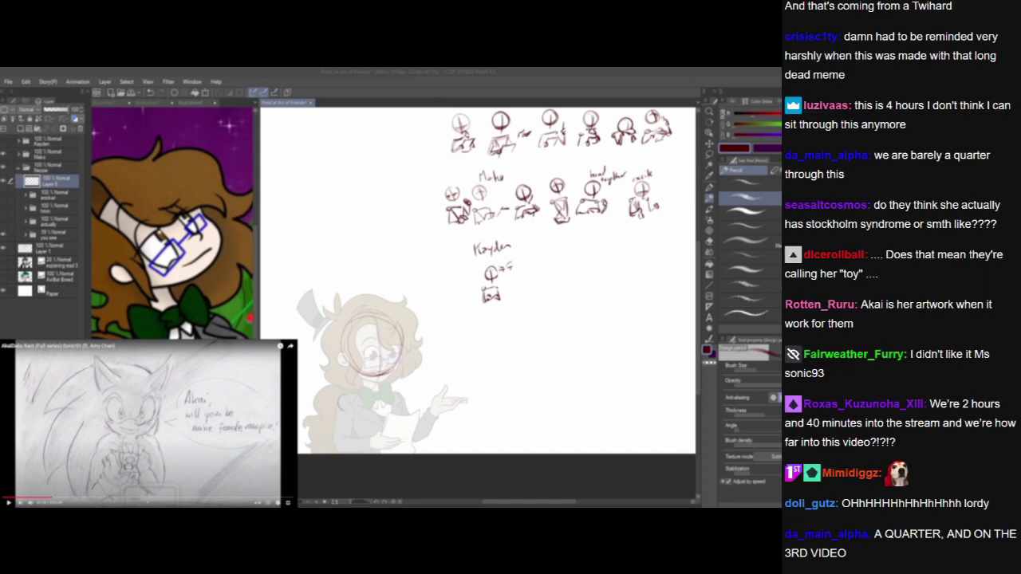
key(space)
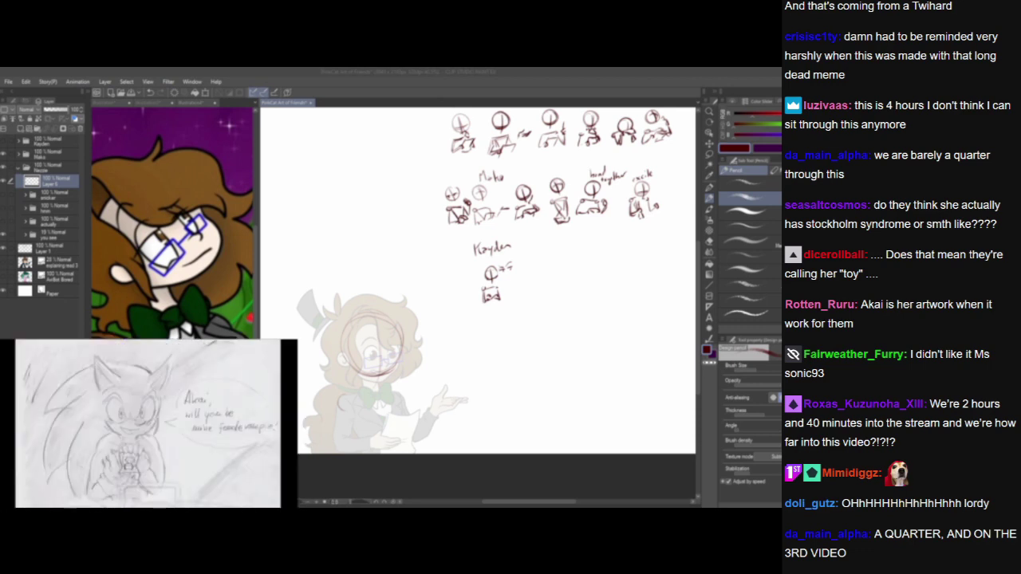
key(space)
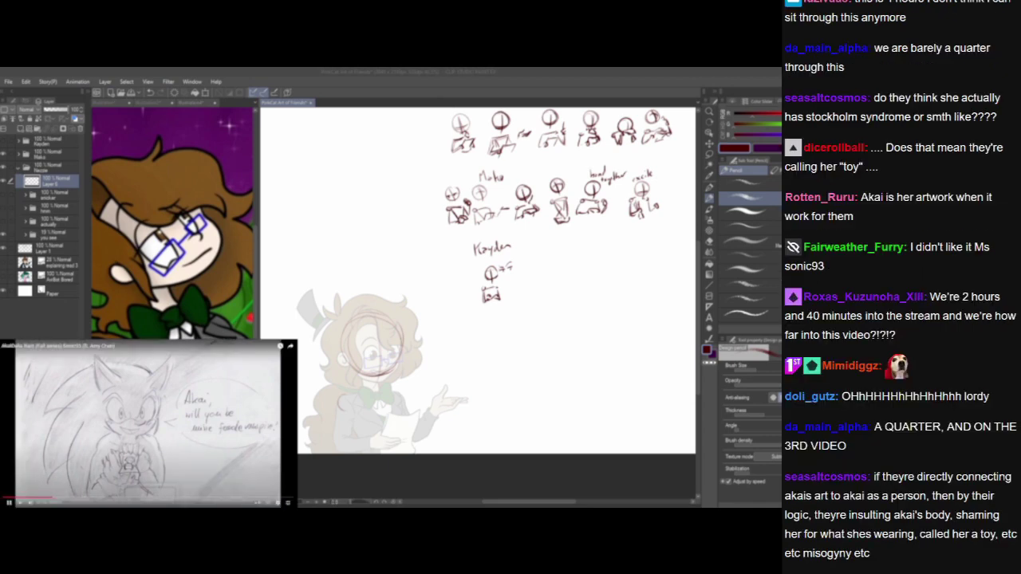
key(space)
key(space)
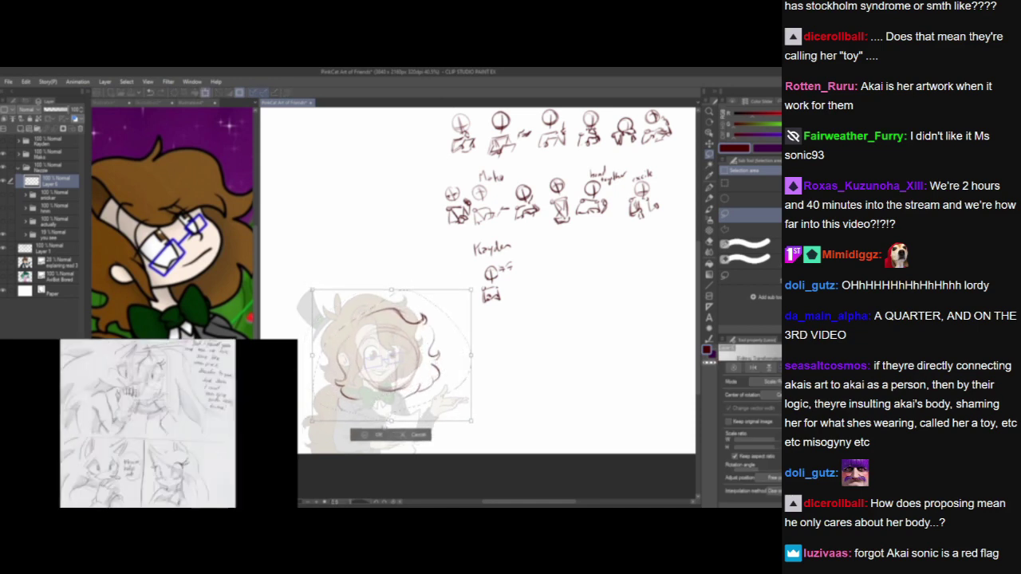
Apply the transformation of the head and hair sketch, and pencil a curl below the hair outline over the faded figure.
click(379, 437)
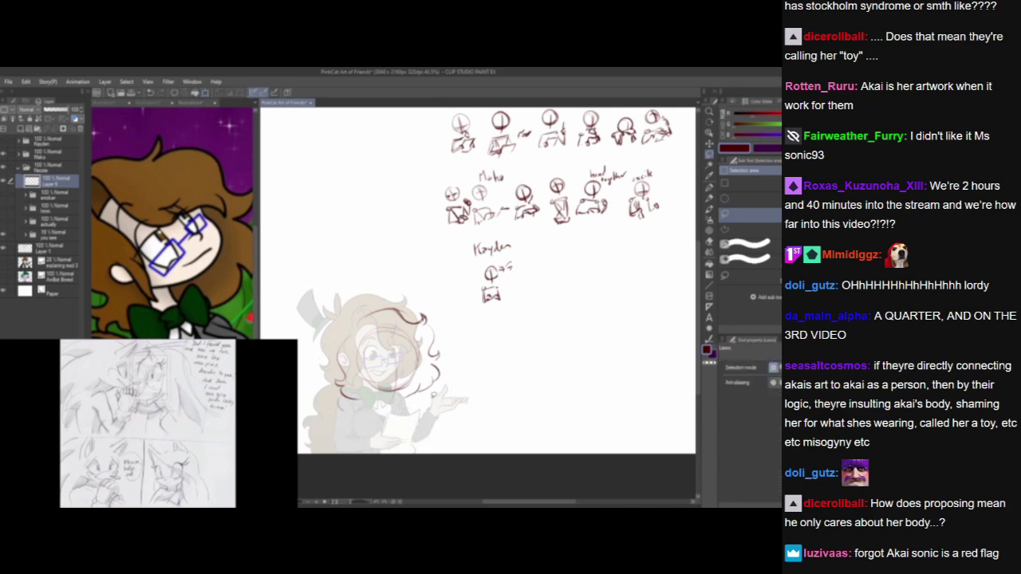
scroll(380, 438, up, 3)
scroll(448, 379, up, 3)
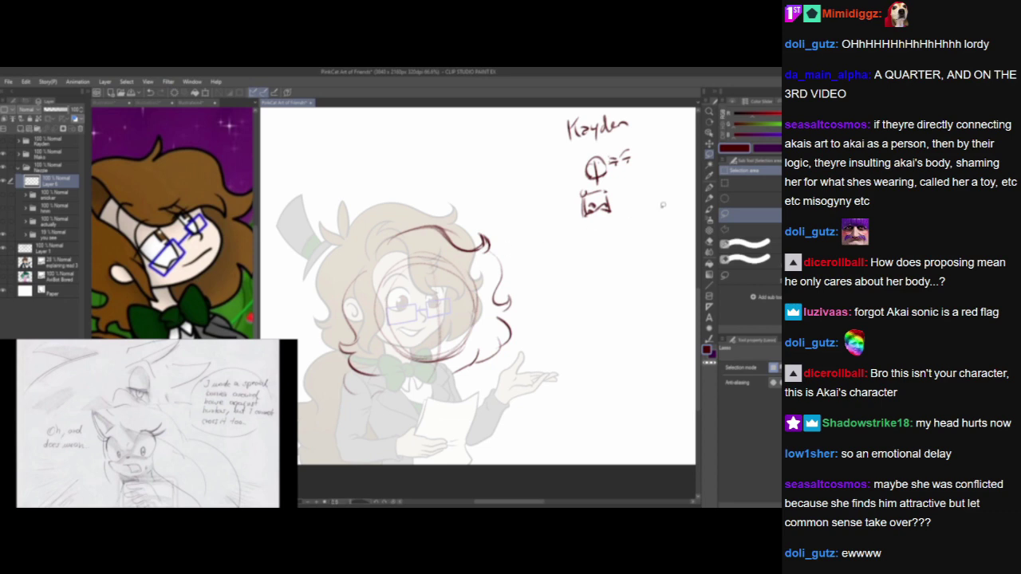
click(709, 198)
mouse_move(361, 369)
mouse_down()
mouse_move(346, 379)
mouse_move(362, 395)
mouse_move(383, 377)
mouse_up()
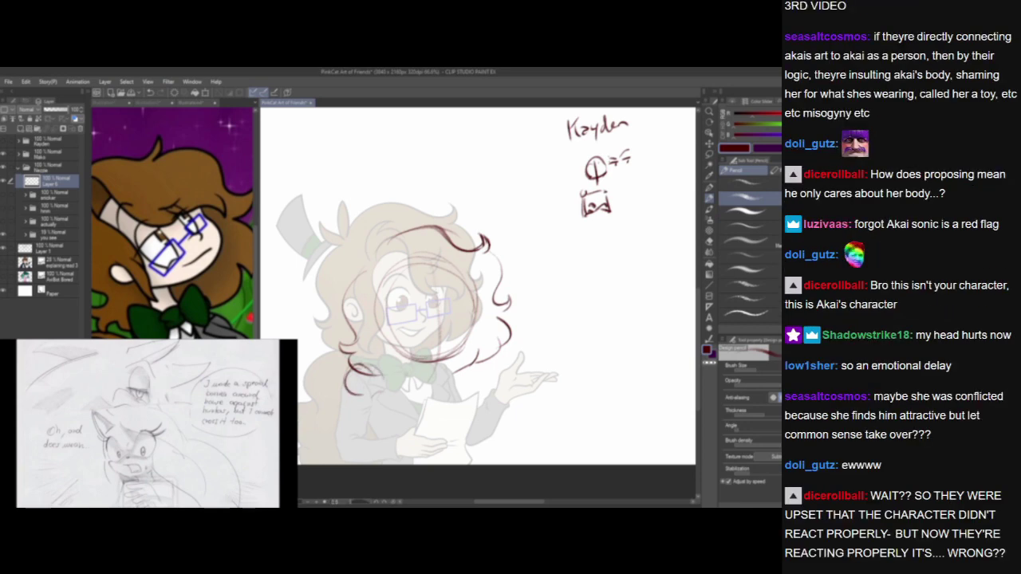
Pencil guide lines across the chin and lower hair, undoing a stray stroke, and sketch the pointed hair tufts atop the head.
mouse_move(409, 334)
mouse_down()
mouse_move(403, 373)
mouse_move(409, 359)
mouse_move(482, 321)
mouse_move(485, 338)
mouse_move(448, 375)
mouse_up()
drag(408, 324, 403, 372)
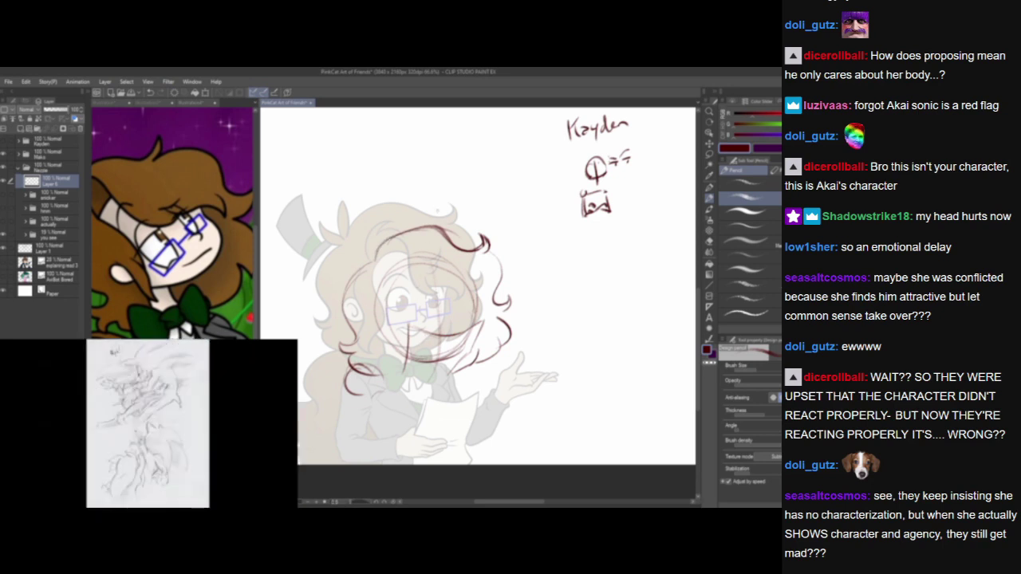
key(ctrl+z)
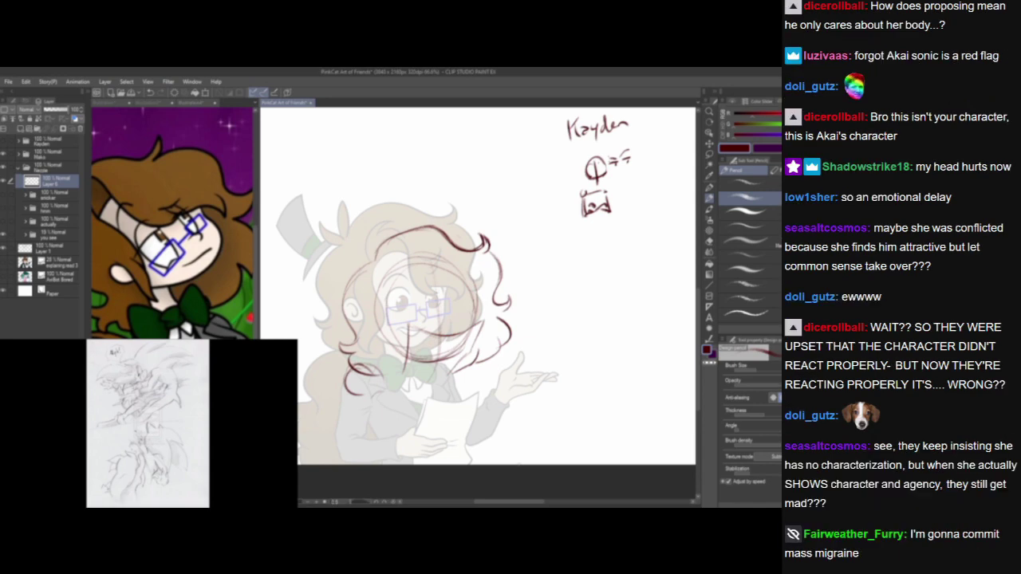
drag(448, 391, 436, 389)
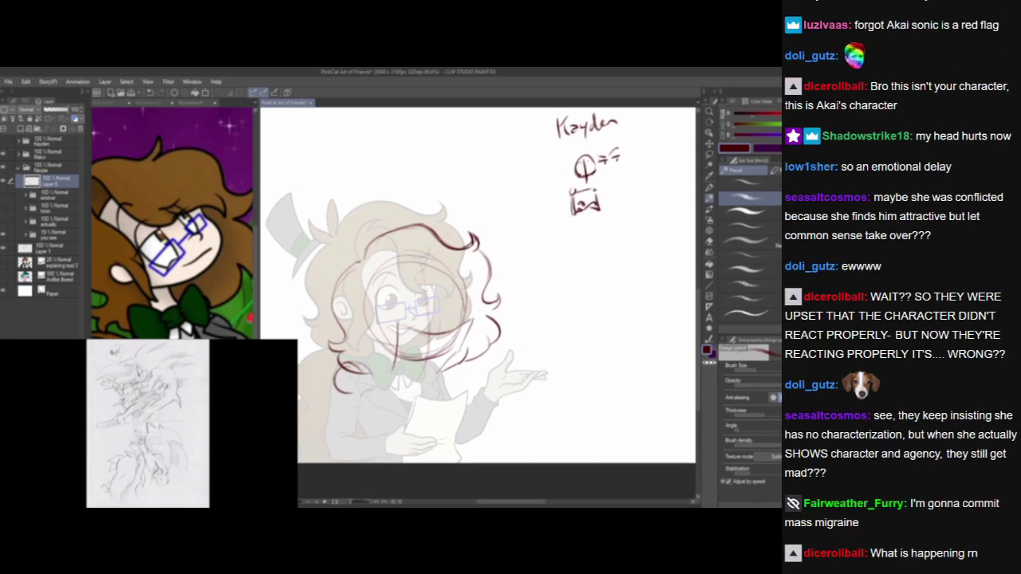
mouse_move(357, 262)
mouse_down()
mouse_move(342, 233)
mouse_move(358, 260)
mouse_move(369, 224)
mouse_move(365, 261)
mouse_up()
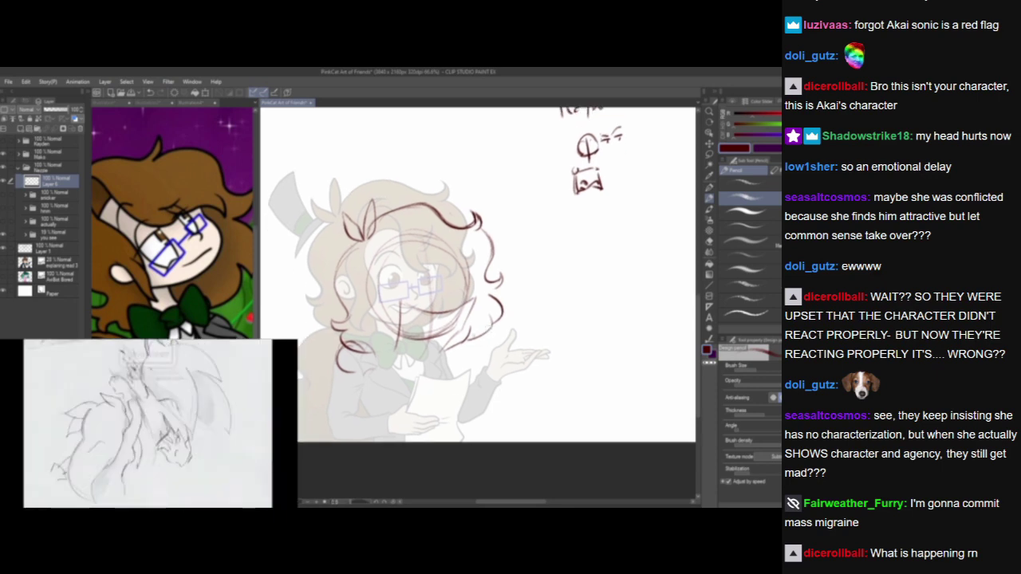
Pencil the shoulder and arm lines beneath the head while pausing and resuming the rant video.
click(295, 372)
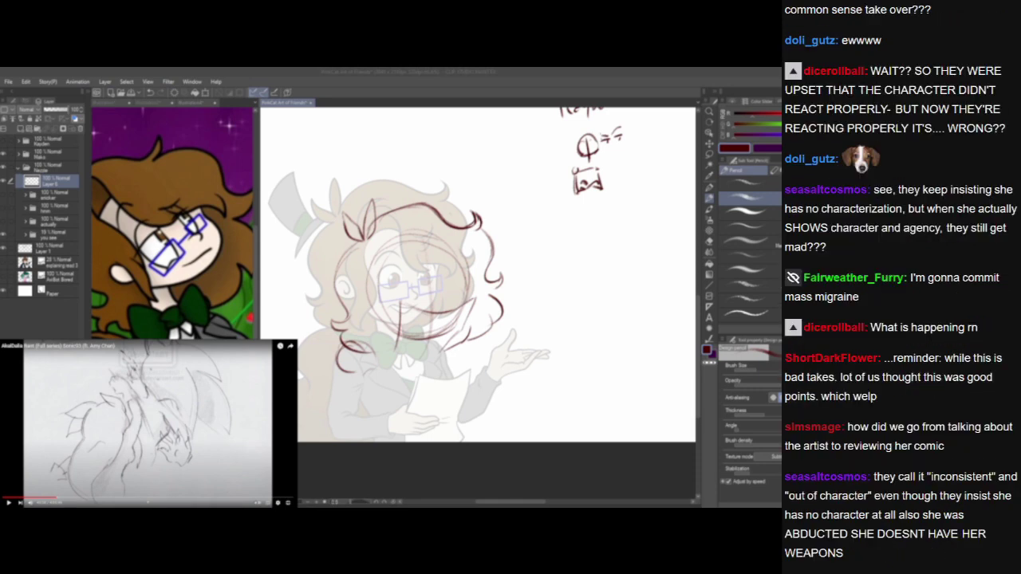
click(260, 413)
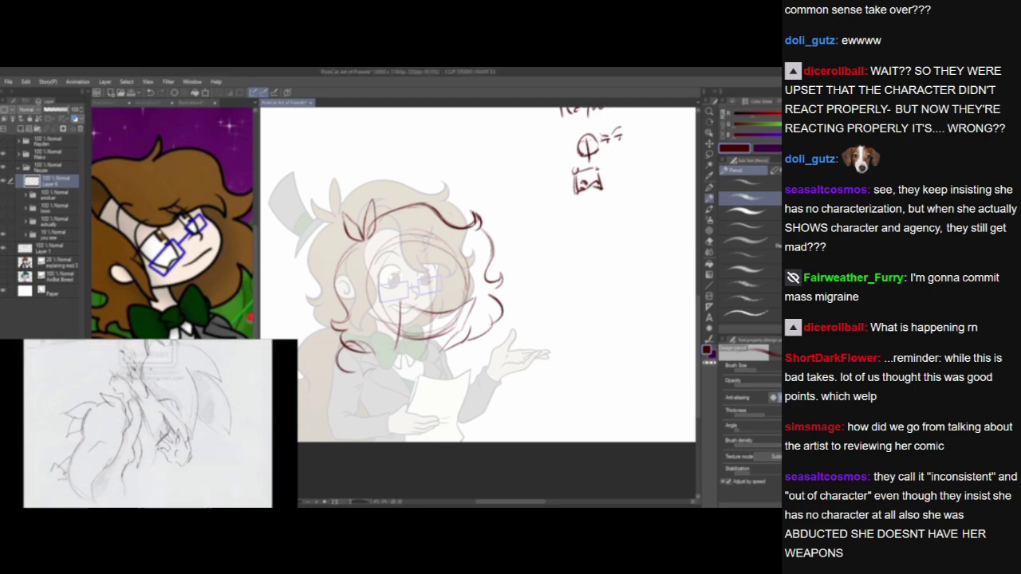
drag(400, 300, 396, 347)
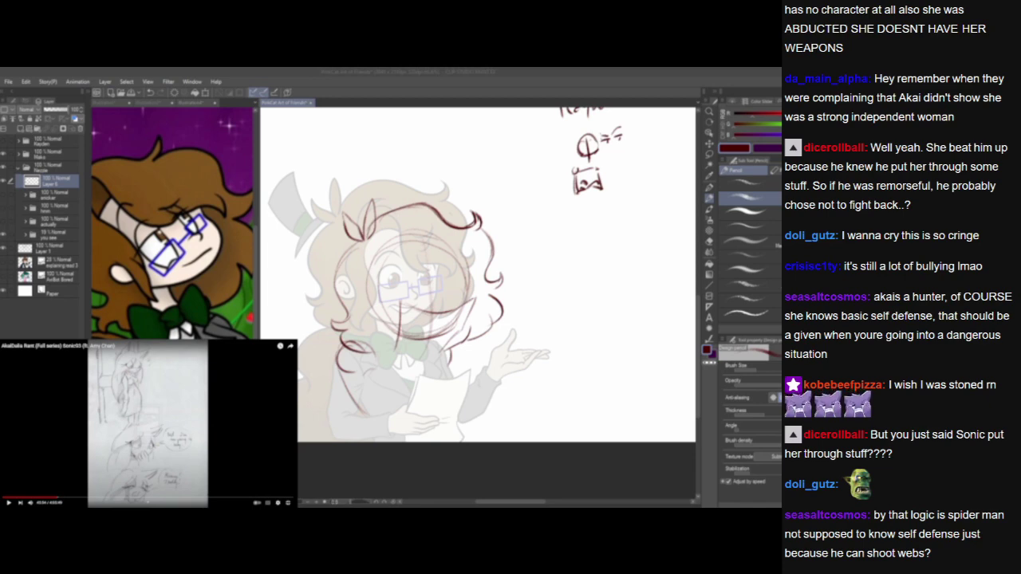
click(260, 434)
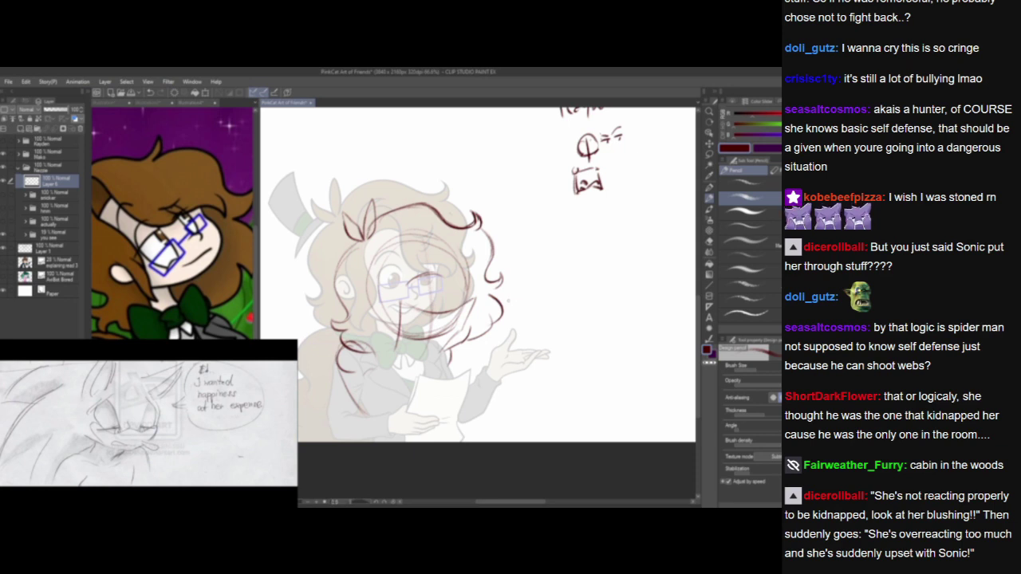
click(149, 423)
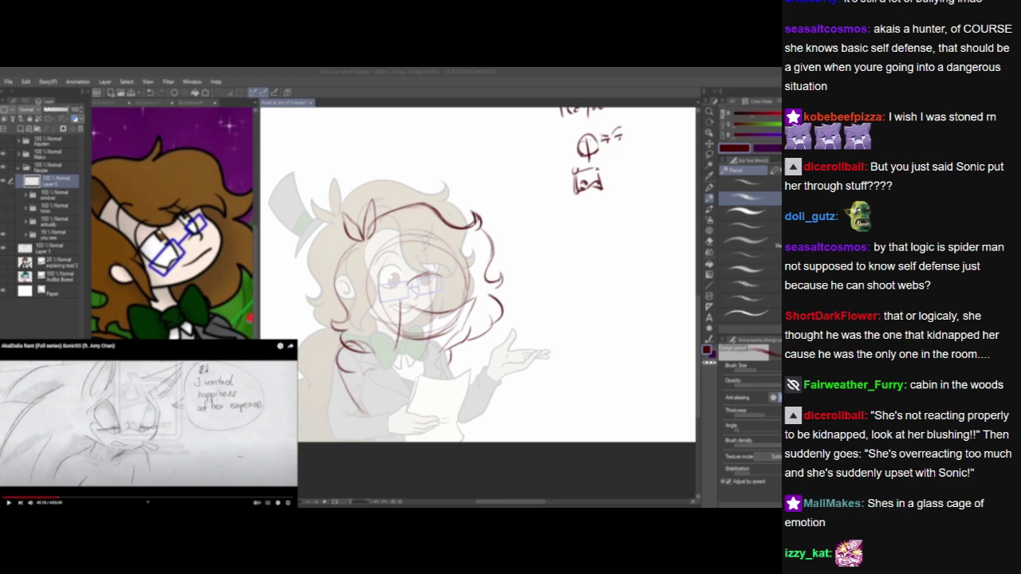
Resume the video and redraw the lines over the lower face, adding long fringe strands sweeping across the face.
key(space)
mouse_move(405, 290)
mouse_down()
mouse_move(387, 334)
mouse_move(397, 355)
mouse_up()
key(ctrl+z)
mouse_move(406, 291)
mouse_down()
mouse_move(392, 323)
mouse_move(398, 355)
mouse_up()
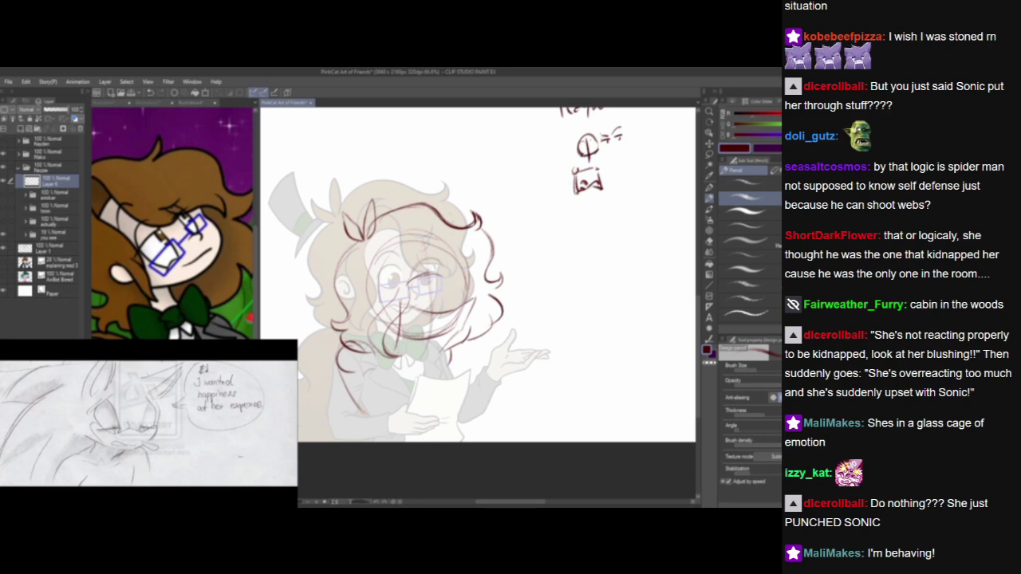
key(ctrl+z)
mouse_move(423, 268)
mouse_down()
mouse_move(444, 270)
mouse_move(483, 339)
mouse_up()
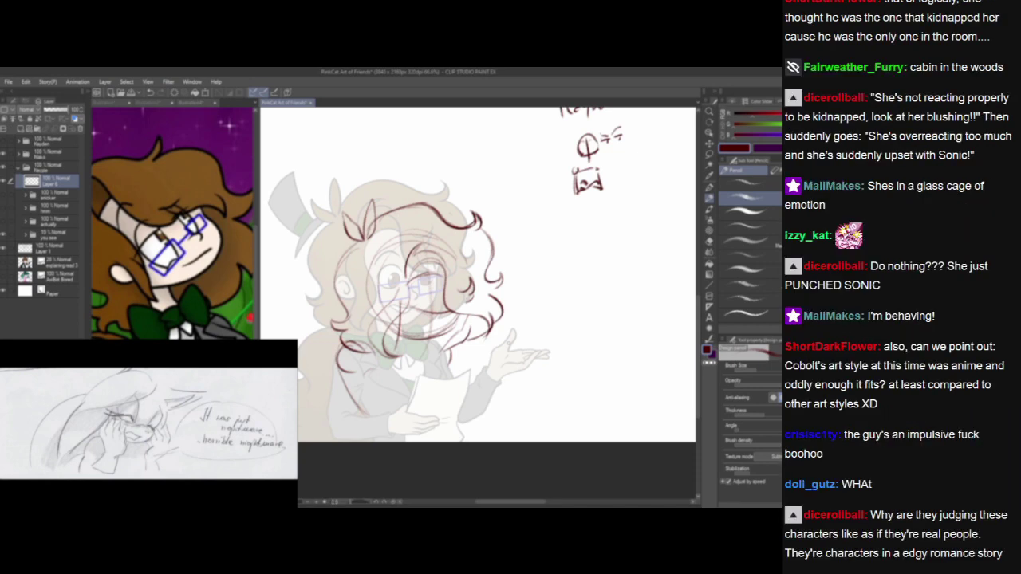
Watch the video from the "horrible nightmare" panel to the "not good for you" embrace sketch, pausing and resuming on it.
click(149, 423)
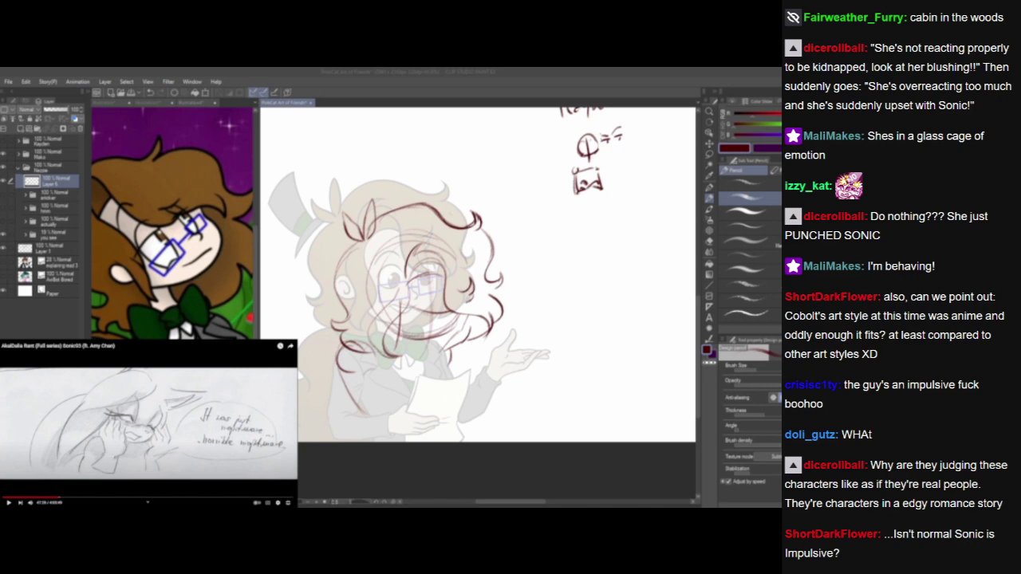
key(space)
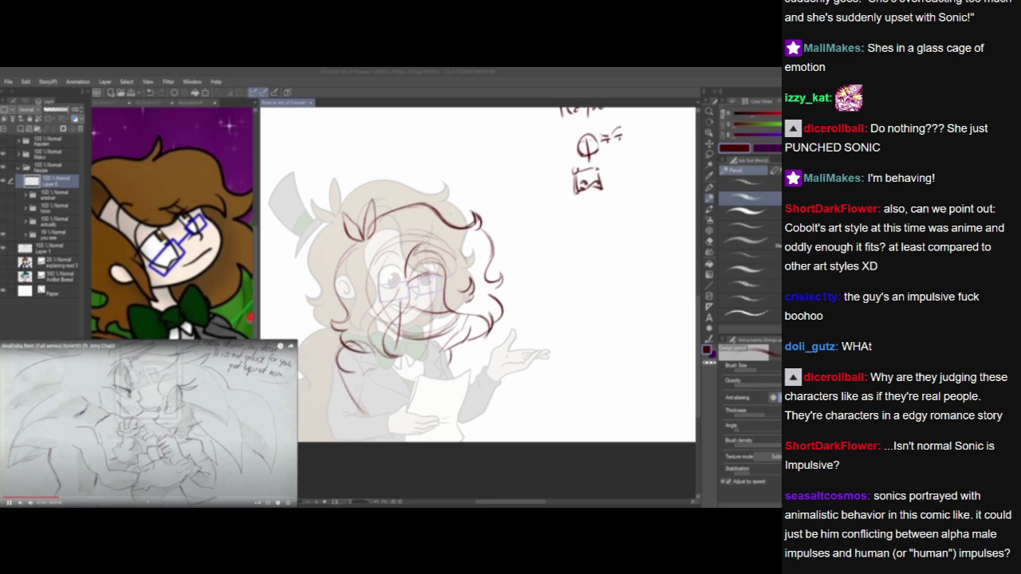
key(space)
key(space)
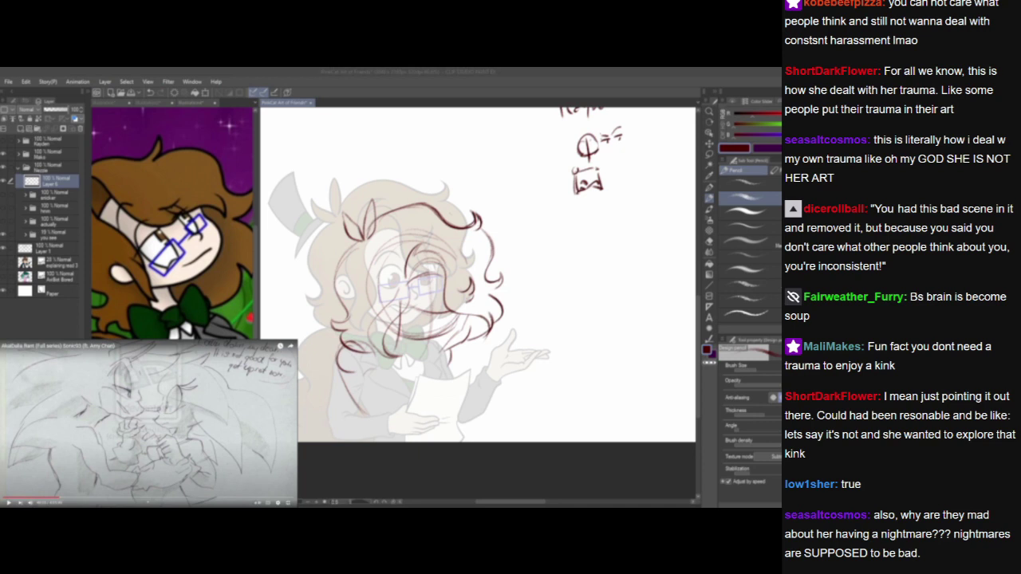
key(space)
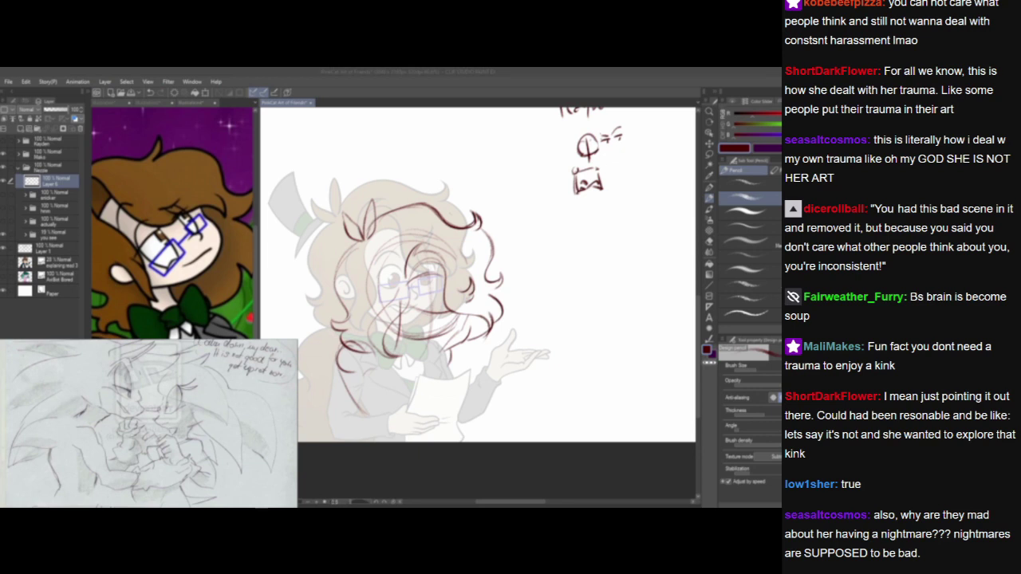
key(space)
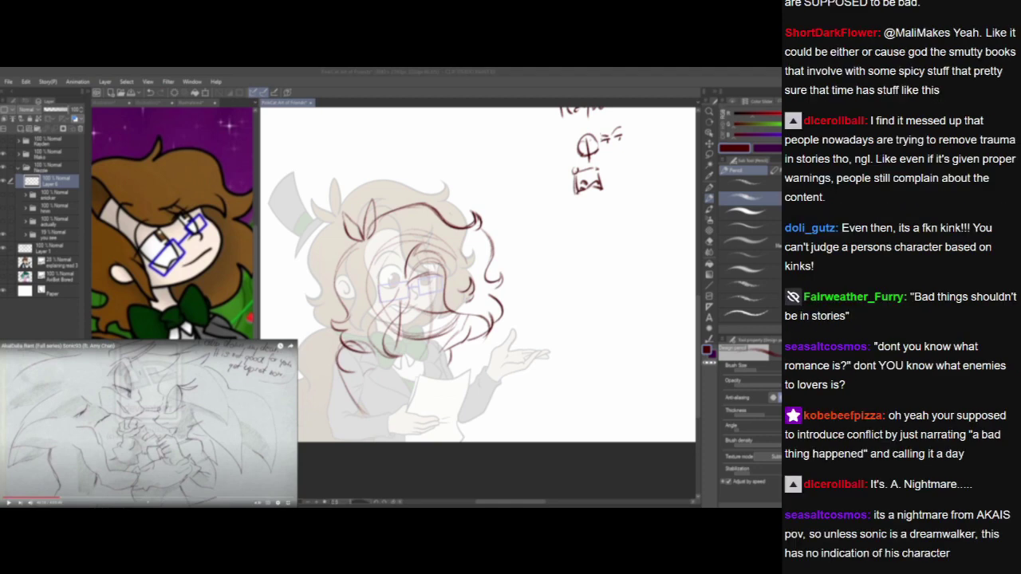
key(space)
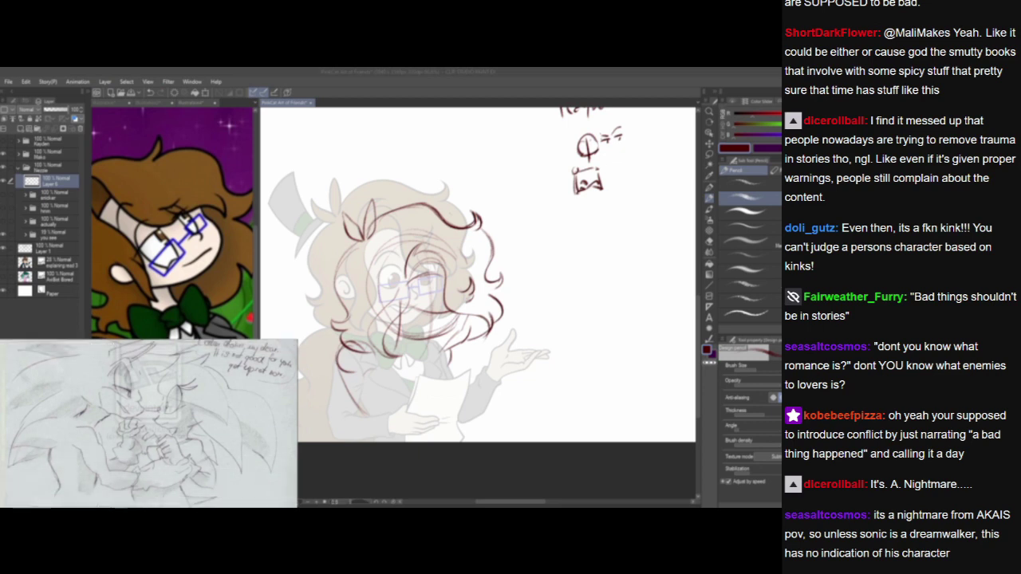
key(space)
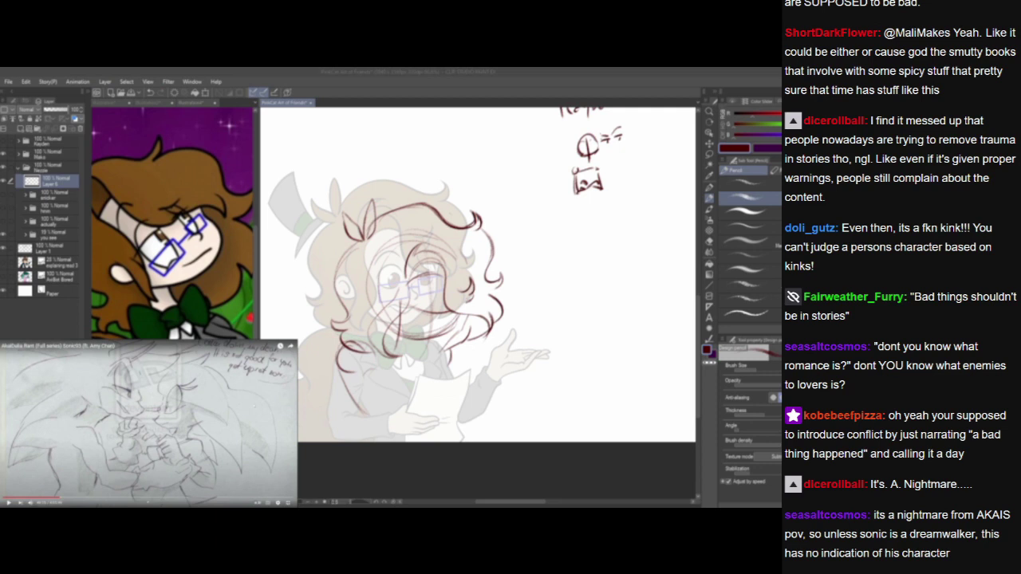
Sketch the curled fingers of a hand below the chin while playing the video up to the "Be careful" vampire panel.
key(space)
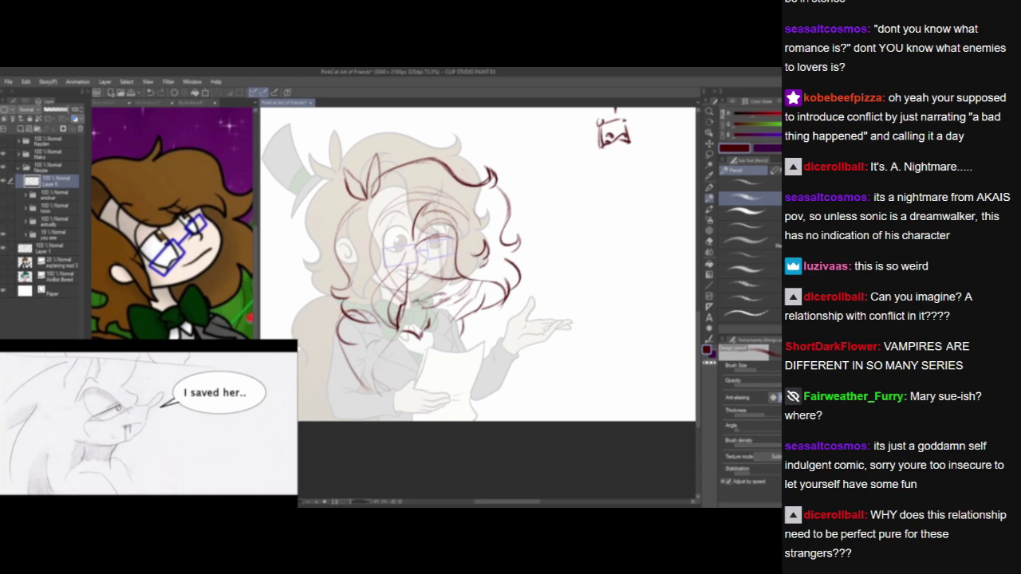
drag(420, 301, 447, 293)
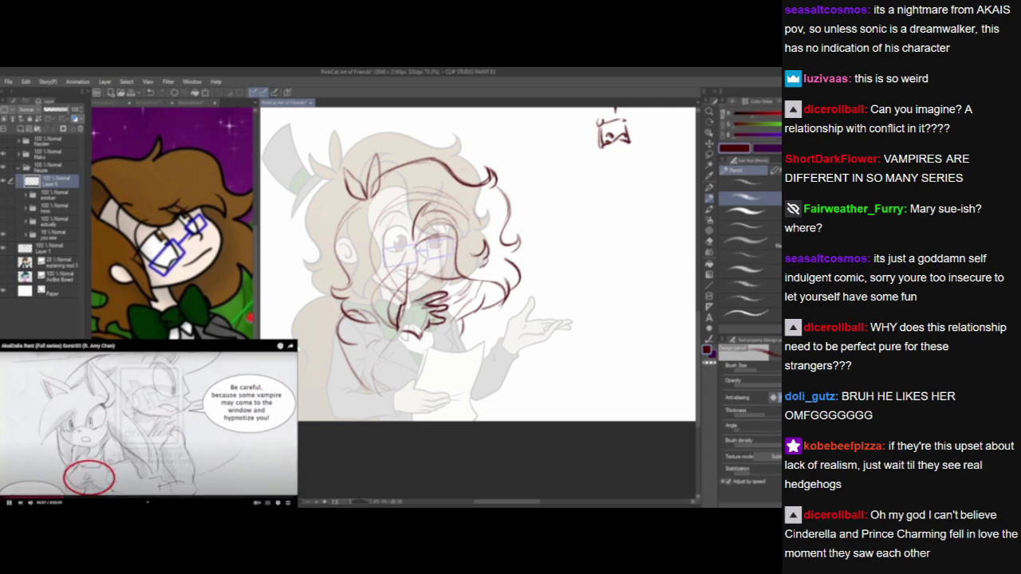
click(148, 423)
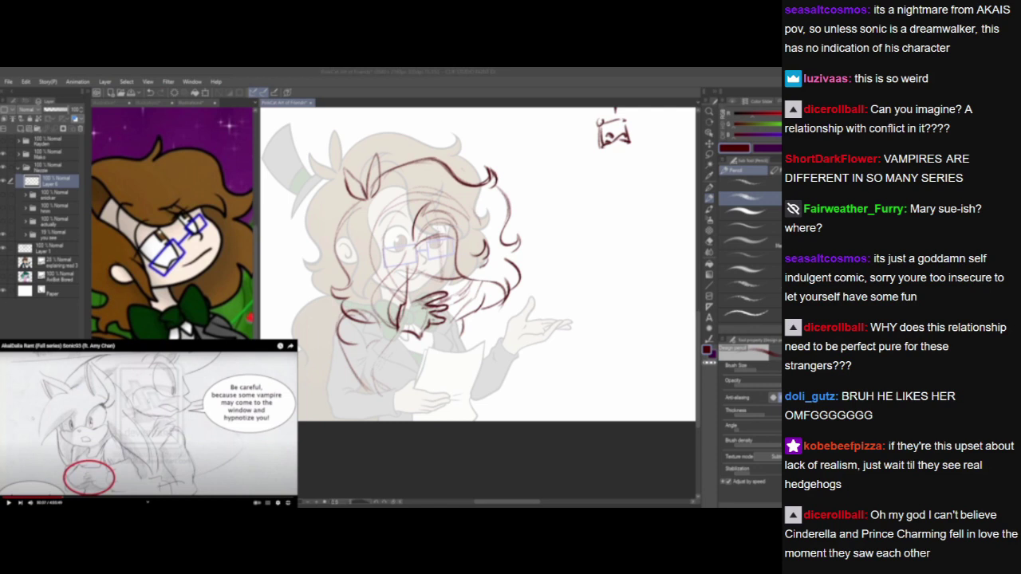
Doodle curved body contours with short crease lines between them in the blank area beside the character.
click(586, 296)
drag(541, 410, 459, 422)
mouse_move(511, 213)
mouse_down()
mouse_move(483, 260)
mouse_move(523, 277)
mouse_move(588, 266)
mouse_up()
drag(523, 233, 539, 233)
drag(523, 240, 540, 250)
drag(504, 266, 563, 265)
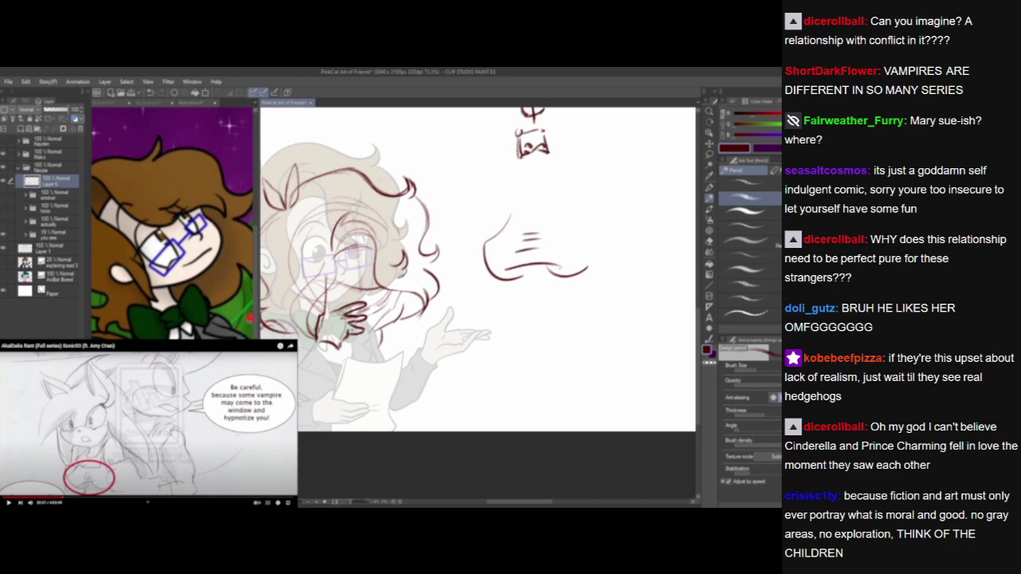
Doodle a heart-like outline below the curved contours, adding two small circles and short marks between them.
drag(517, 304, 558, 381)
drag(581, 292, 599, 377)
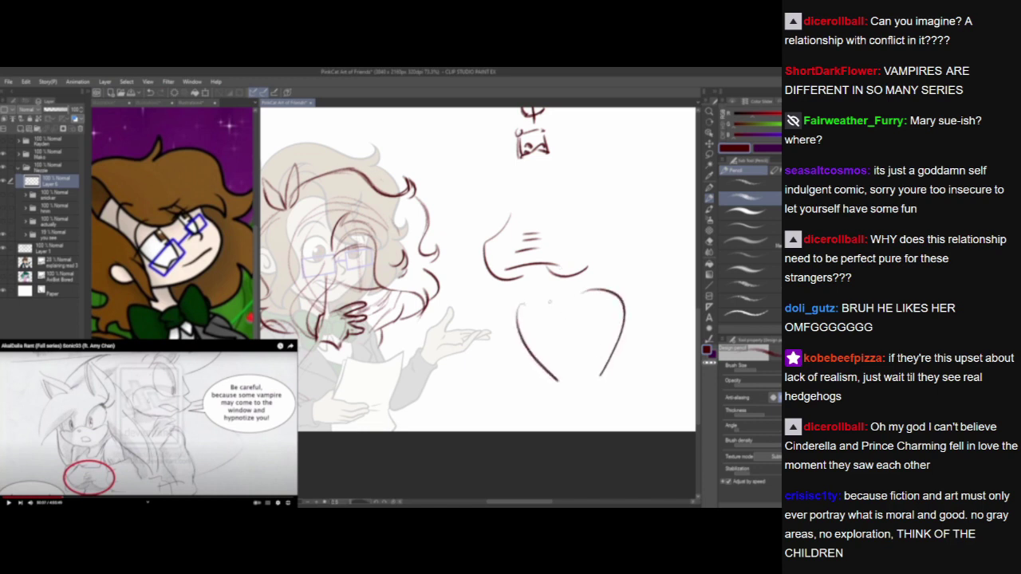
drag(539, 301, 569, 338)
drag(582, 299, 583, 346)
drag(566, 316, 576, 326)
mouse_move(577, 316)
mouse_down()
mouse_move(581, 329)
mouse_move(545, 328)
mouse_move(597, 316)
mouse_up()
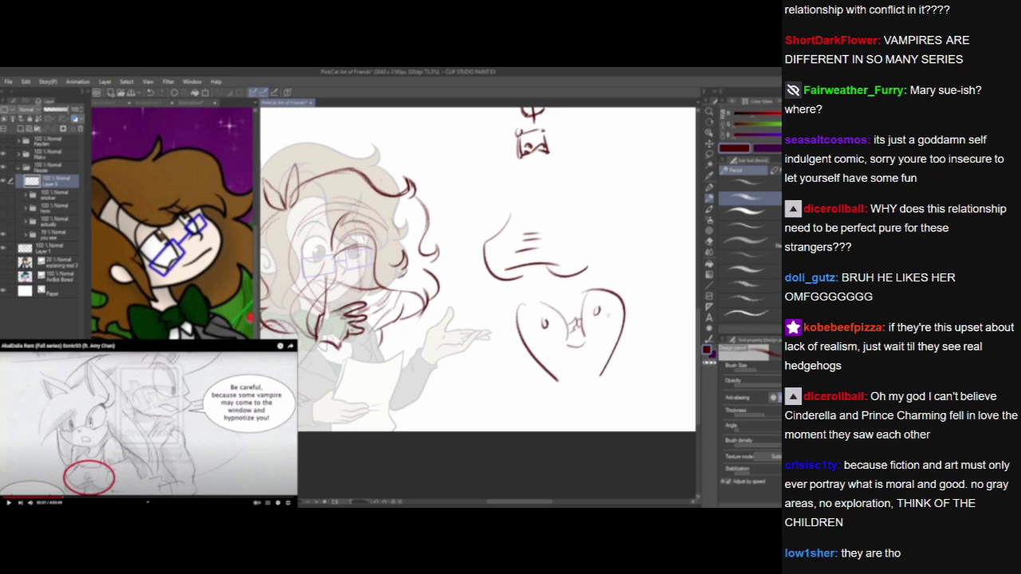
Undo all the doodle strokes beside the character, redoing some briefly, and bring the whole figure back into view.
key(ctrl+z)
key(ctrl+z)
key(ctrl+z)
key(ctrl+z)
key(ctrl+z)
key(ctrl+z)
key(ctrl+z)
key(ctrl+z)
key(ctrl+z)
key(ctrl+z)
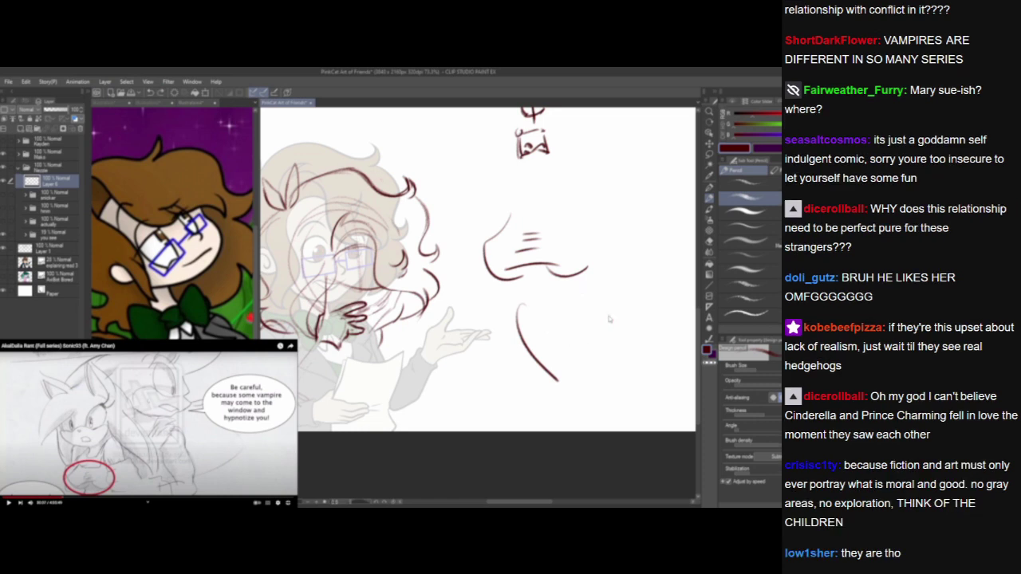
key(ctrl+y)
key(ctrl+y)
key(ctrl+y)
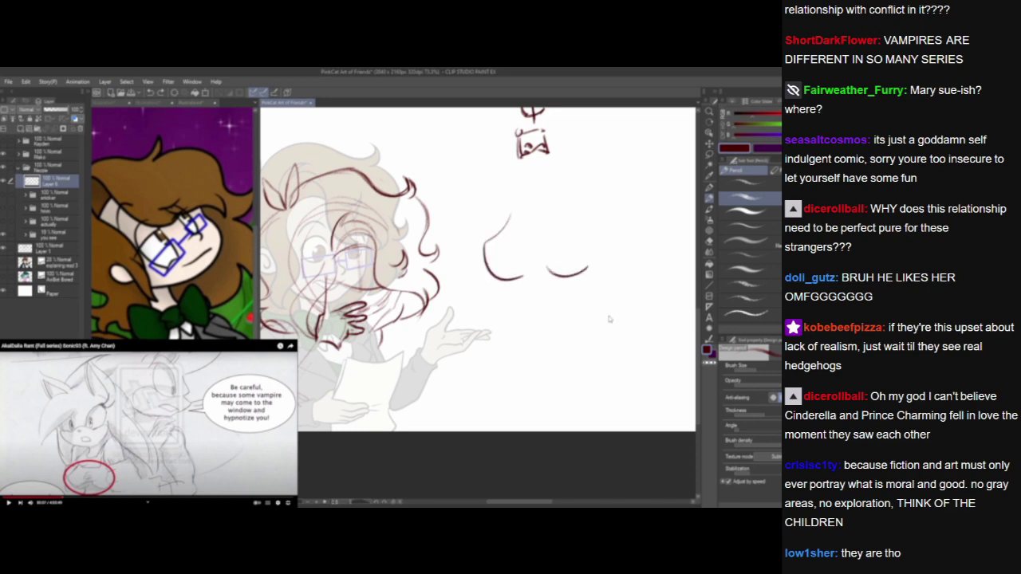
key(ctrl+z)
key(ctrl+z)
key(ctrl+z)
mouse_move(512, 304)
mouse_down()
mouse_move(629, 299)
mouse_move(613, 302)
mouse_up()
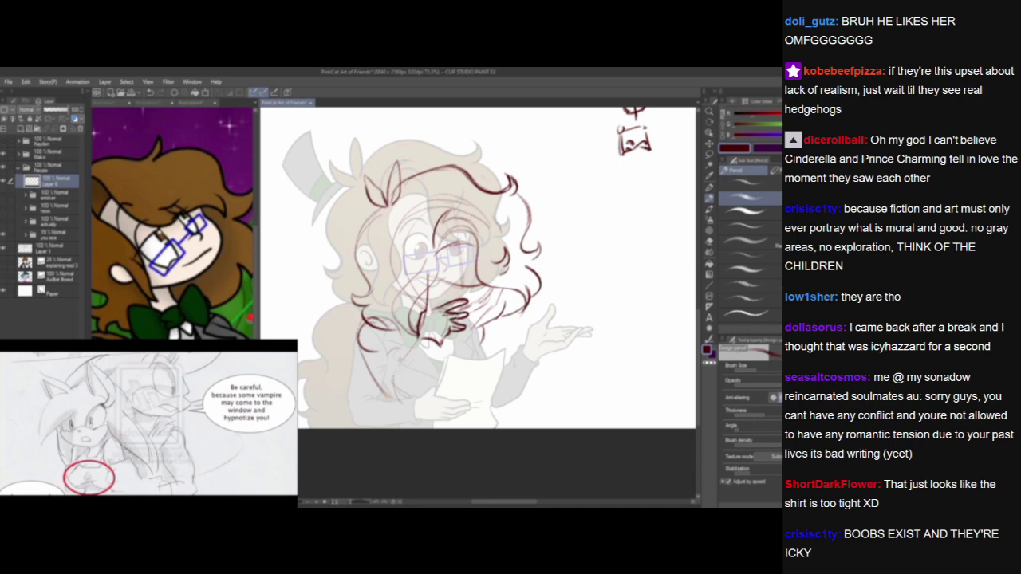
Pause the video at the "What happened to her clothes yao?" panel and doodle two round shapes beside the character's head.
click(149, 423)
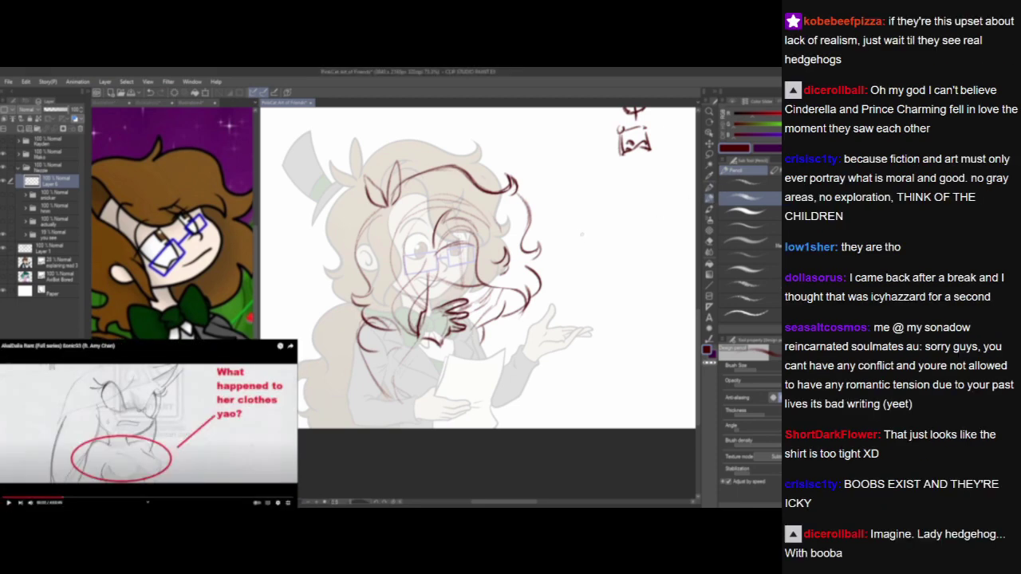
mouse_move(575, 227)
mouse_down()
mouse_move(607, 254)
mouse_move(612, 230)
mouse_move(656, 227)
mouse_move(646, 257)
mouse_up()
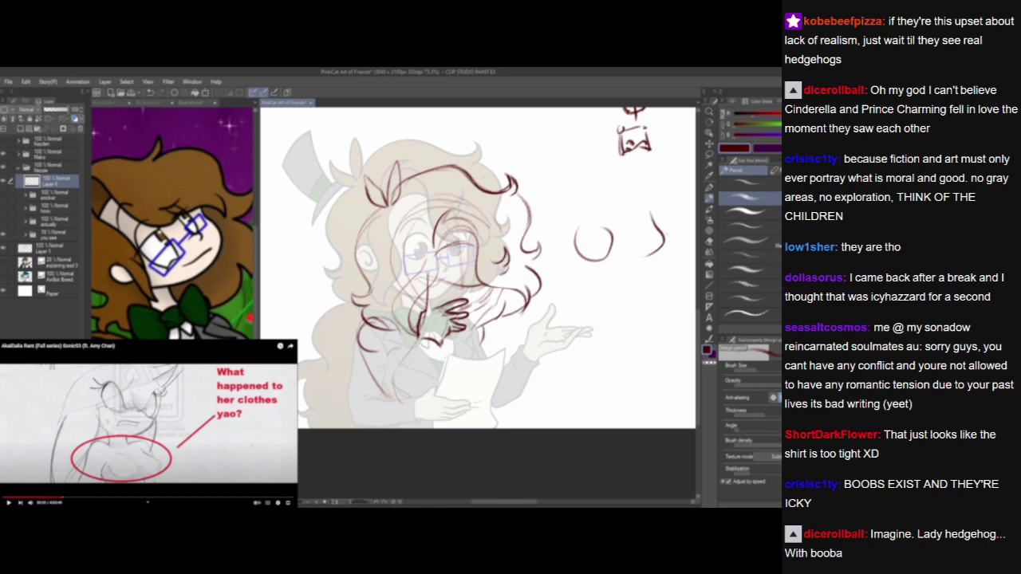
drag(650, 216, 650, 254)
mouse_move(607, 222)
mouse_down()
mouse_move(613, 246)
mouse_move(599, 262)
mouse_up()
drag(576, 230, 608, 255)
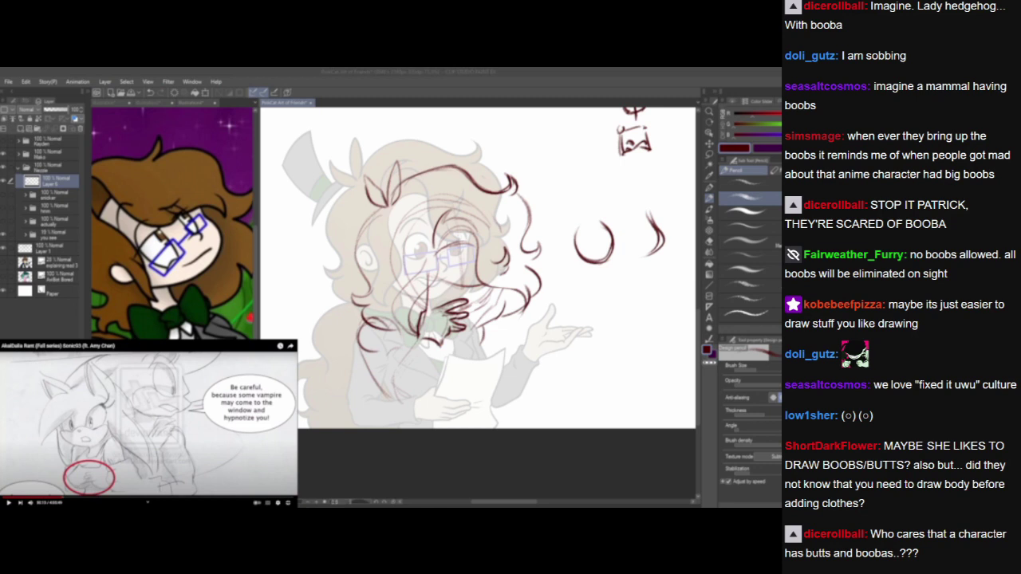
Undo the round doodle strokes beside the character's head.
key(ctrl+z)
key(ctrl+z)
key(ctrl+z)
key(ctrl+z)
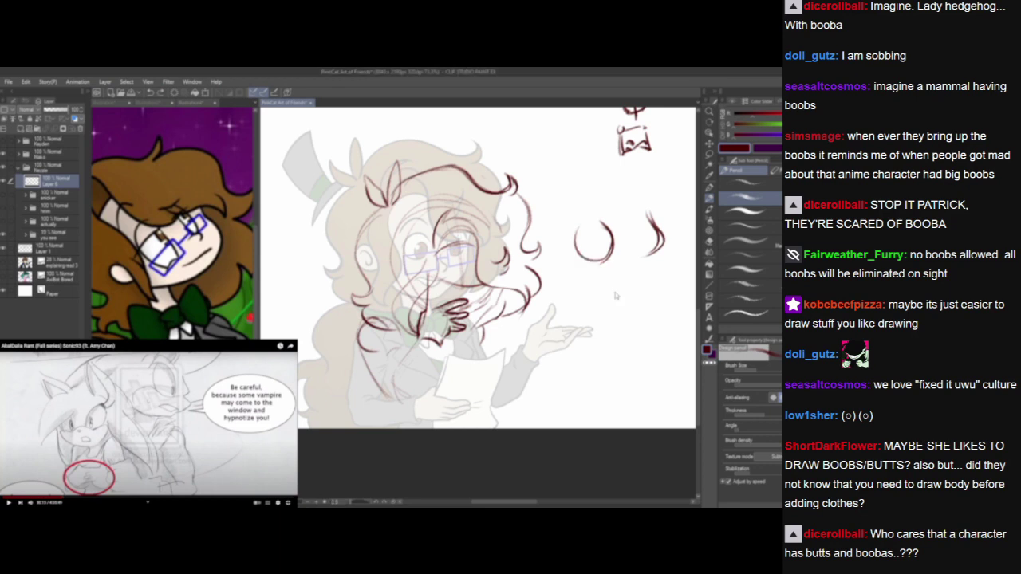